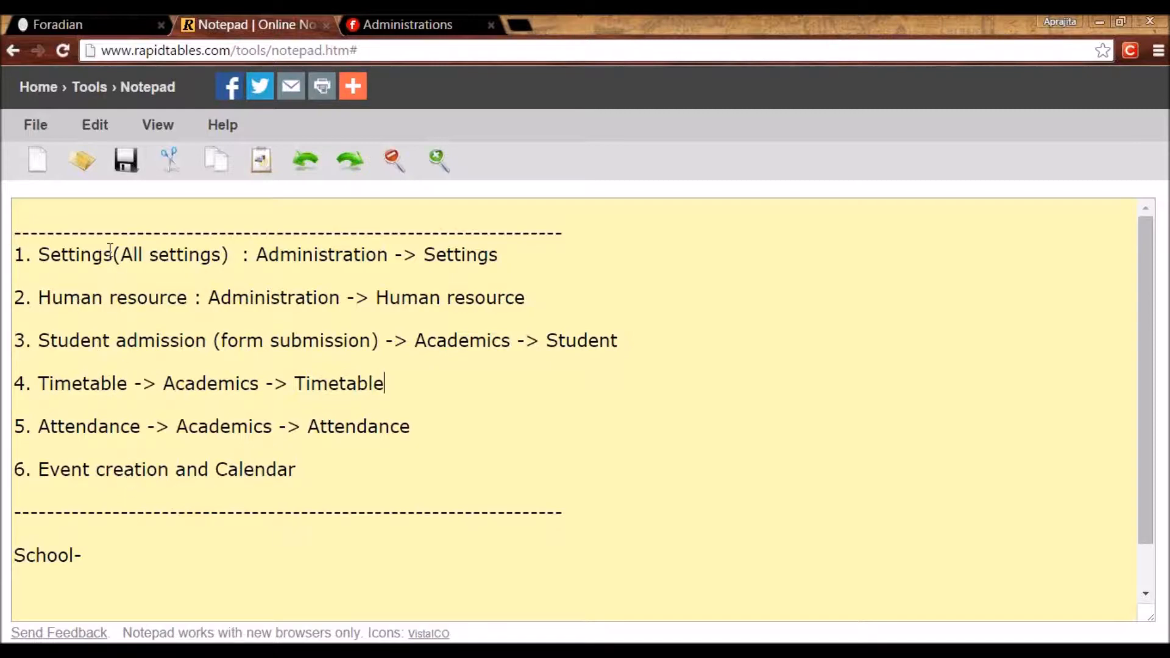
Add a '4-' list at the top: 1. admin, 2. employees, 3. students, 4. parents.
left_click(90, 215)
type("4-")
key("Return")
type("1. admin")
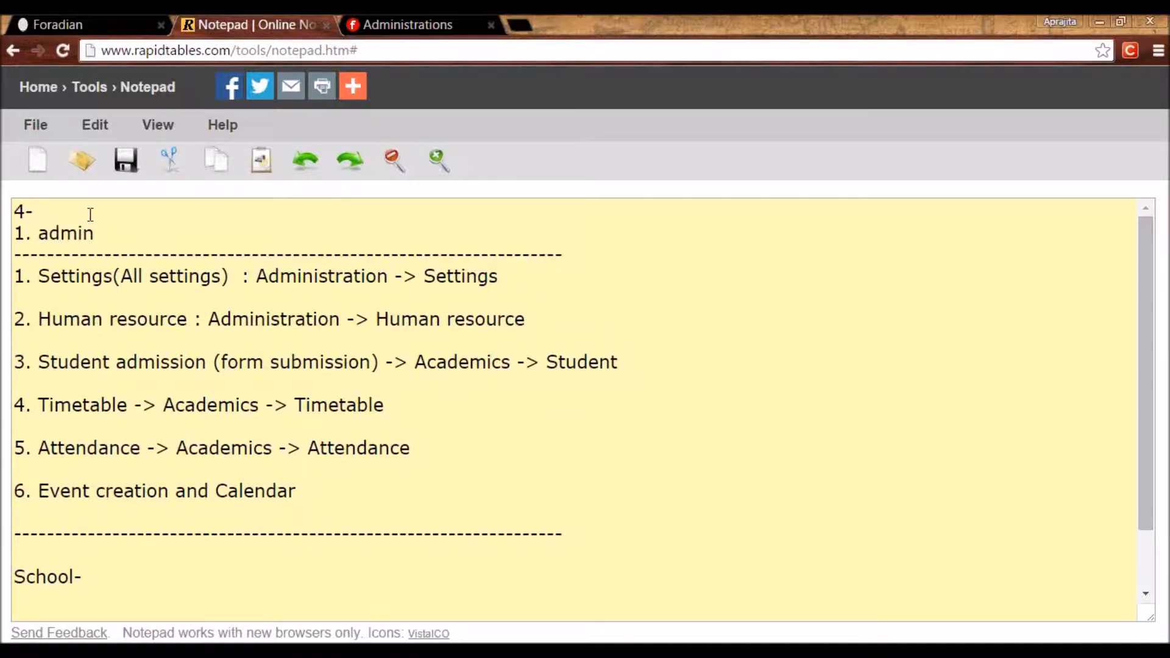
key("Return")
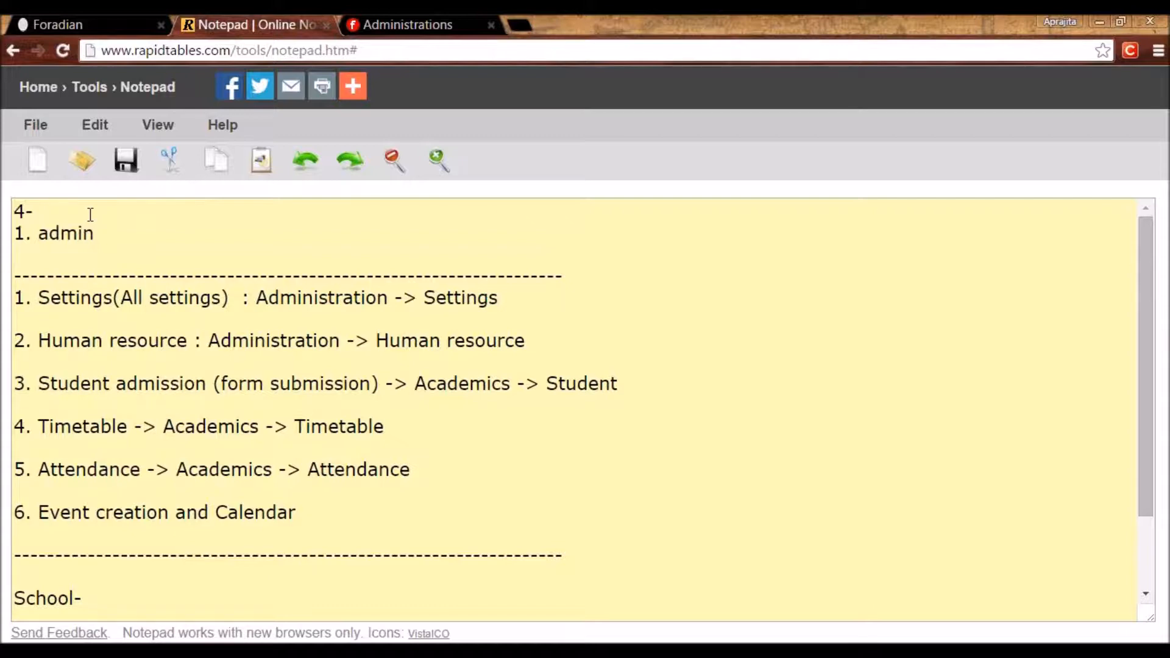
type("2. employees")
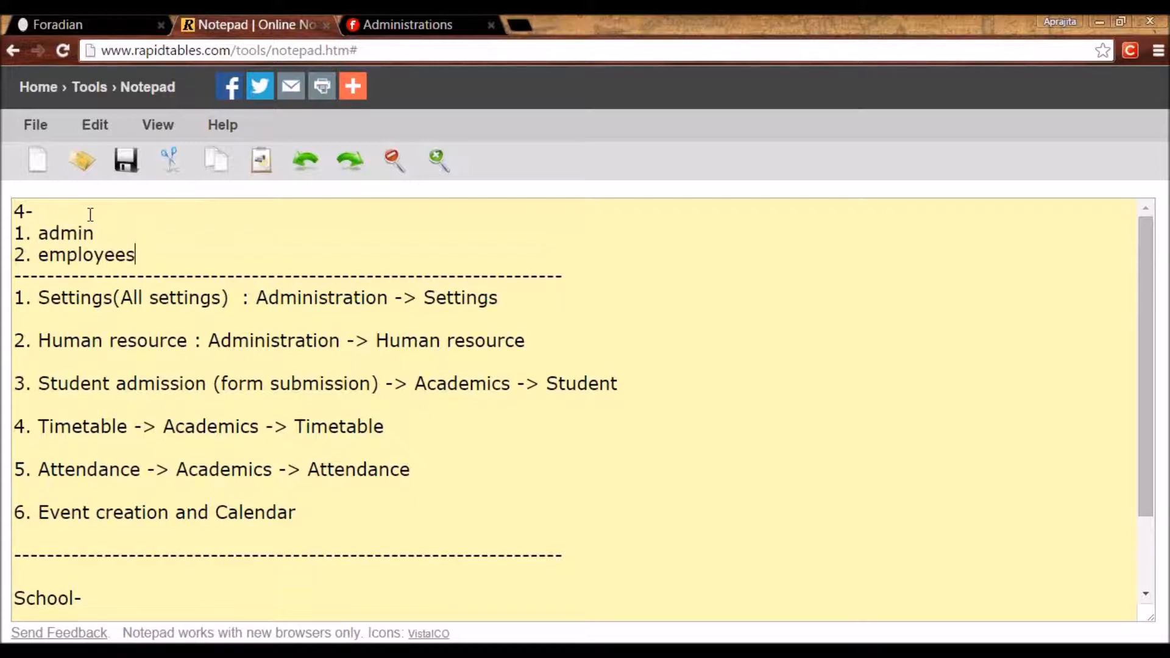
key("Return")
type("3. students")
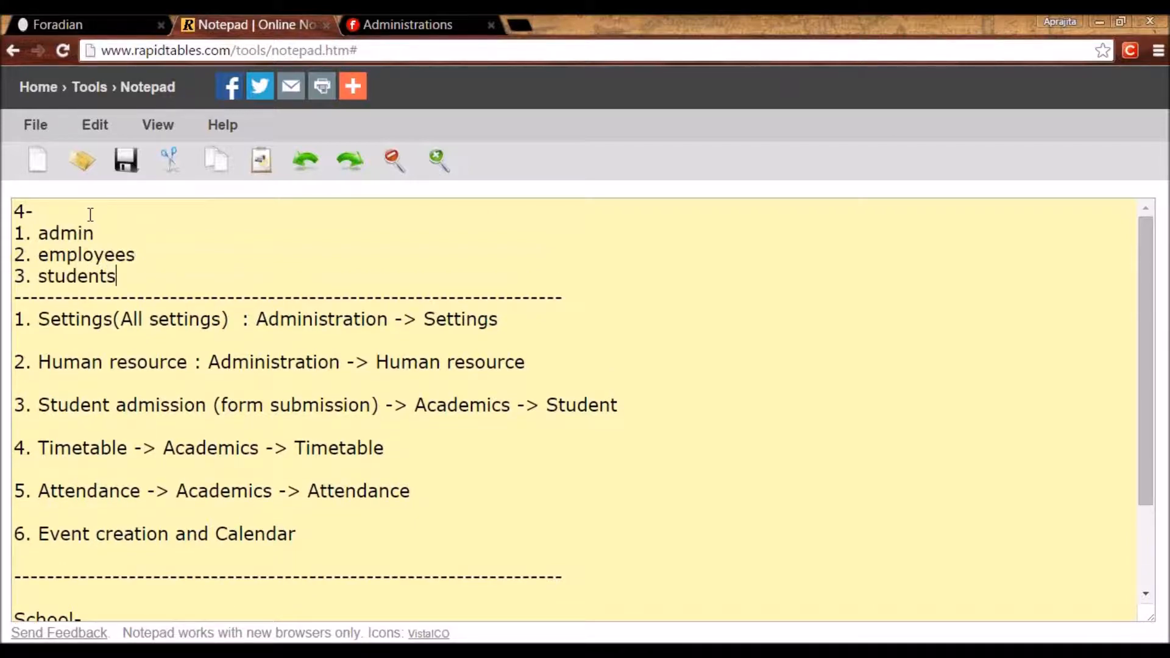
key("Return")
type("4. parents")
key("Return")
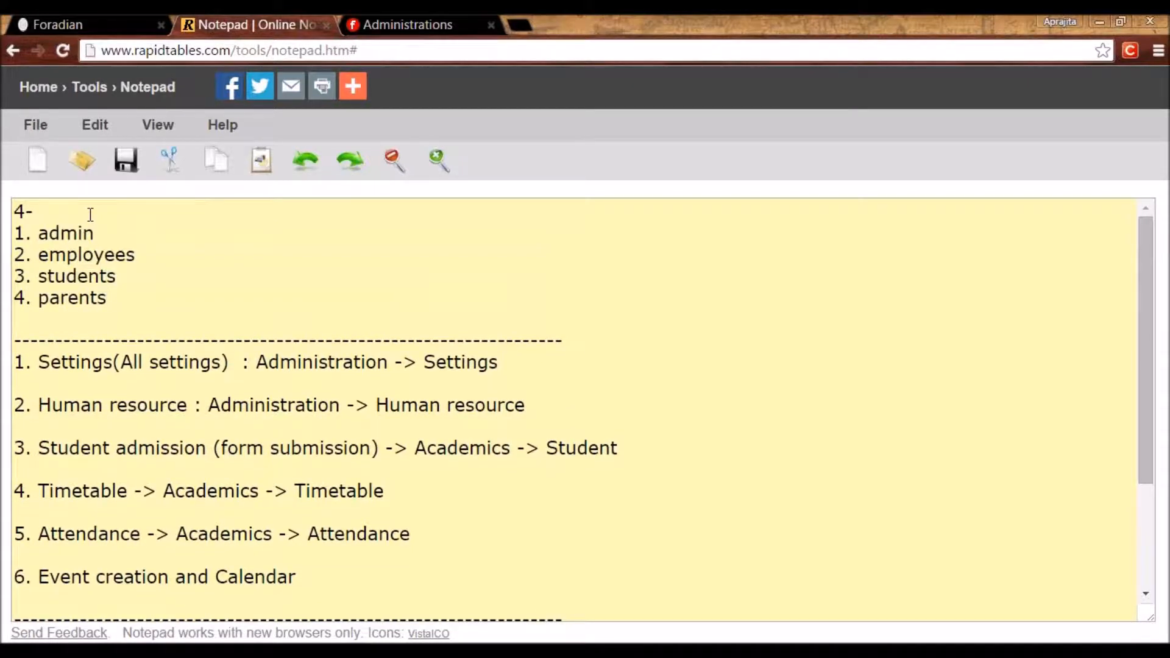
Highlight the list and the word admin, then bring up the School Two login page.
left_click_drag(122, 313, 5, 204)
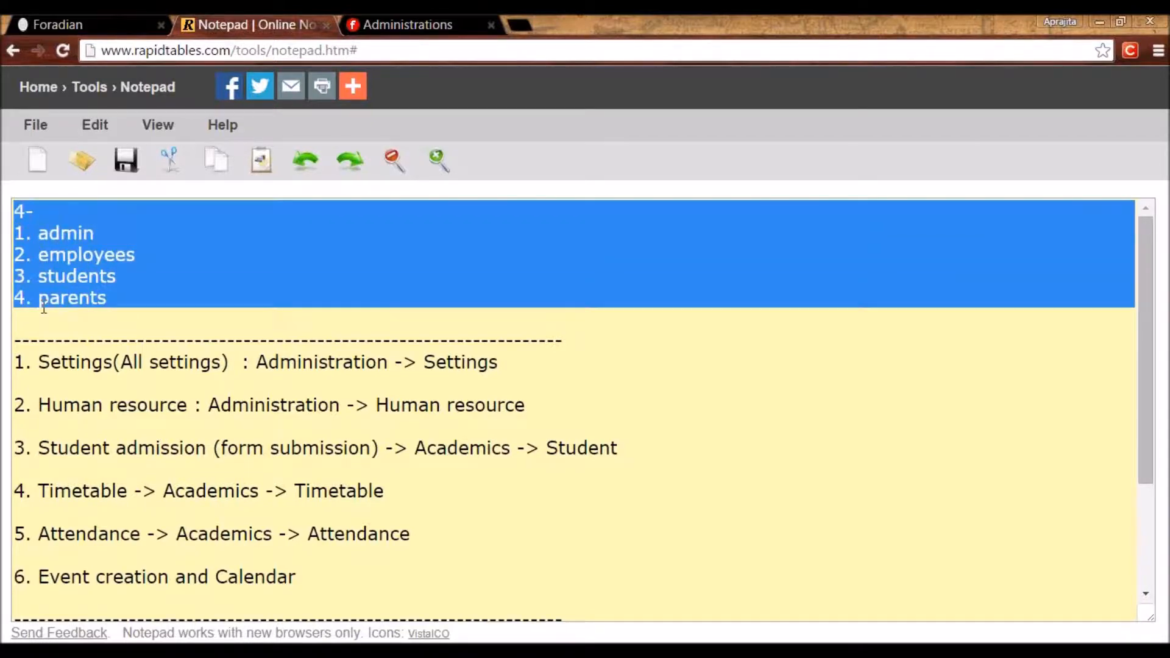
left_click(41, 321)
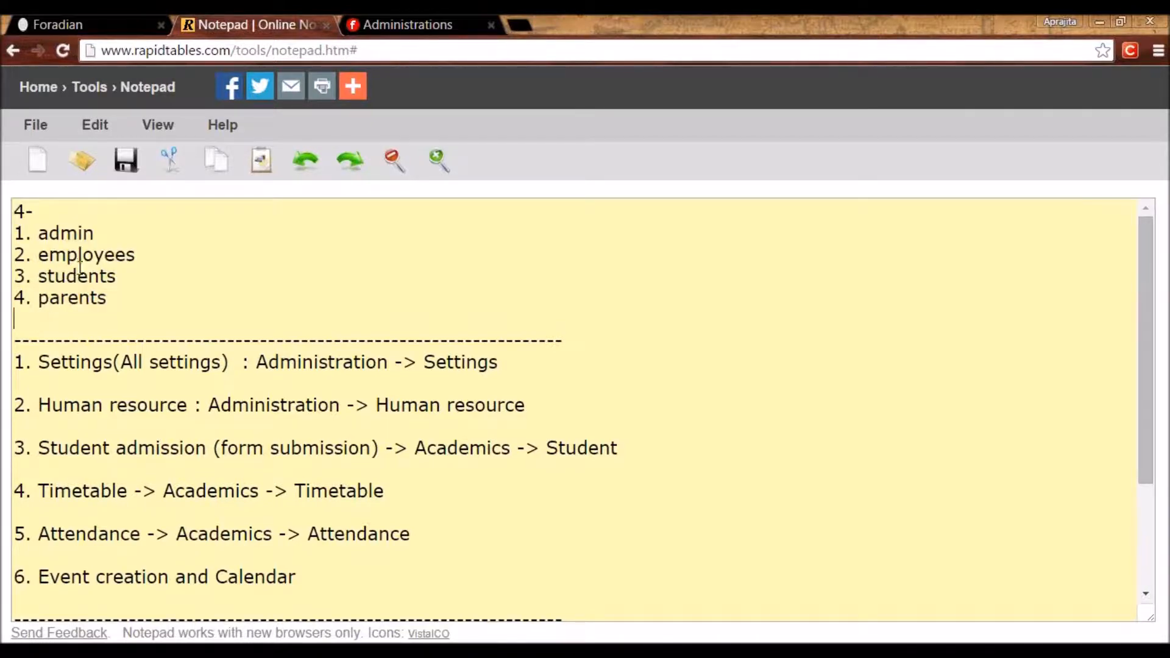
left_click_drag(96, 234, 38, 236)
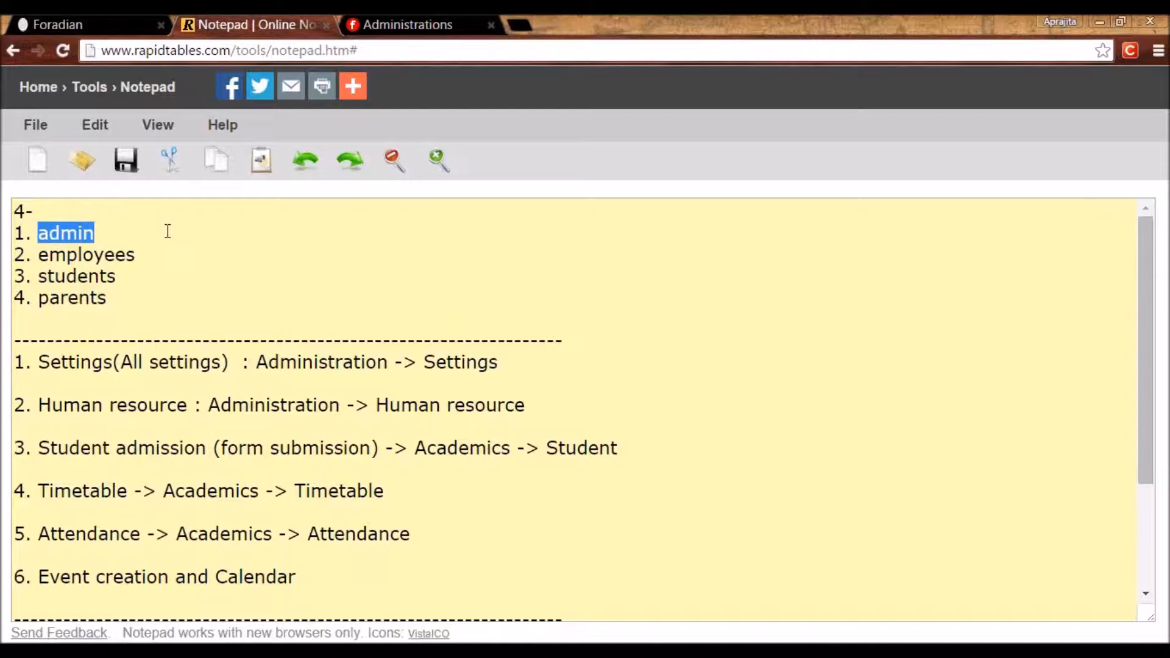
left_click(116, 24)
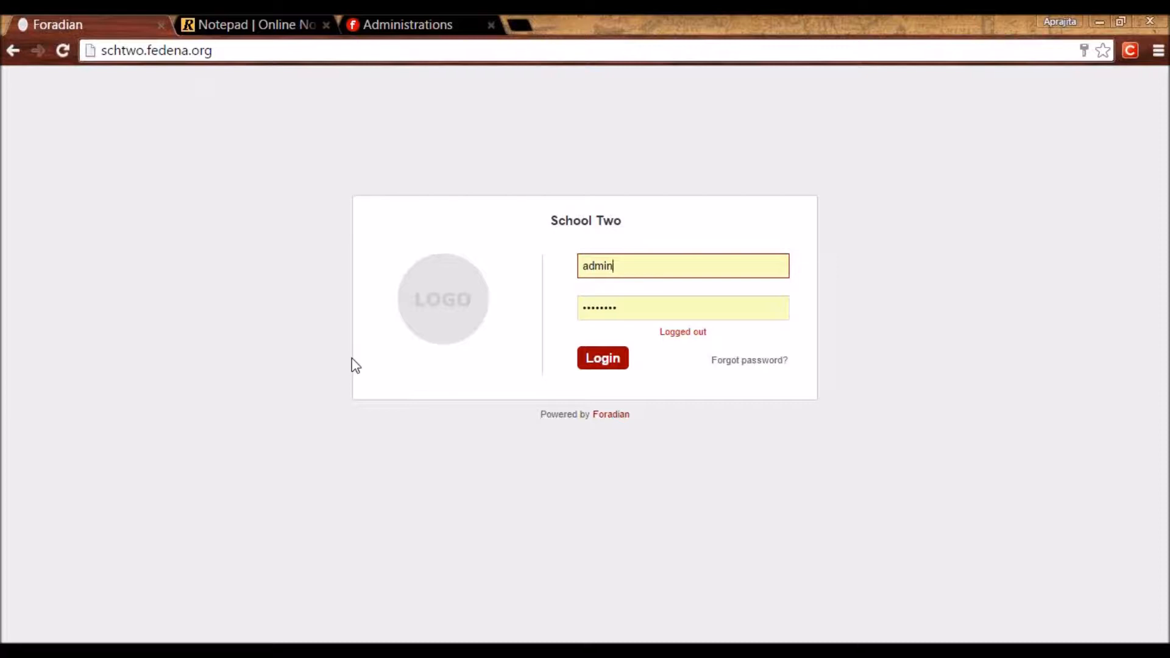
Log in to School Two with the autofilled admin account to reach the dashboard.
double_click(622, 266)
left_click(660, 248)
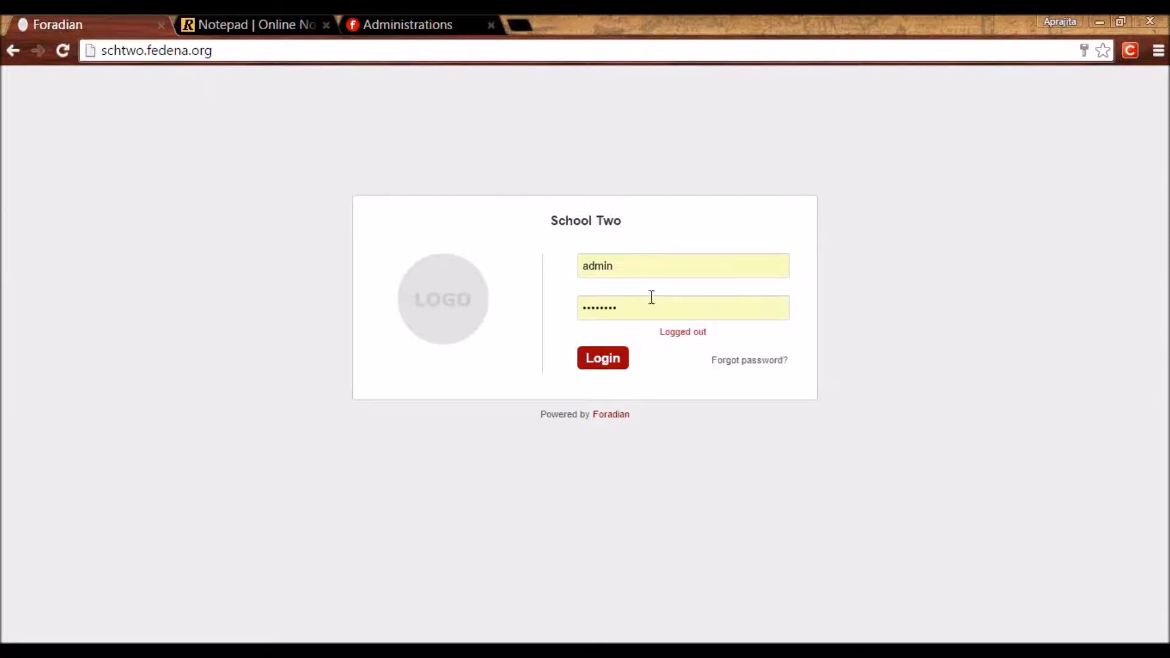
left_click(634, 311)
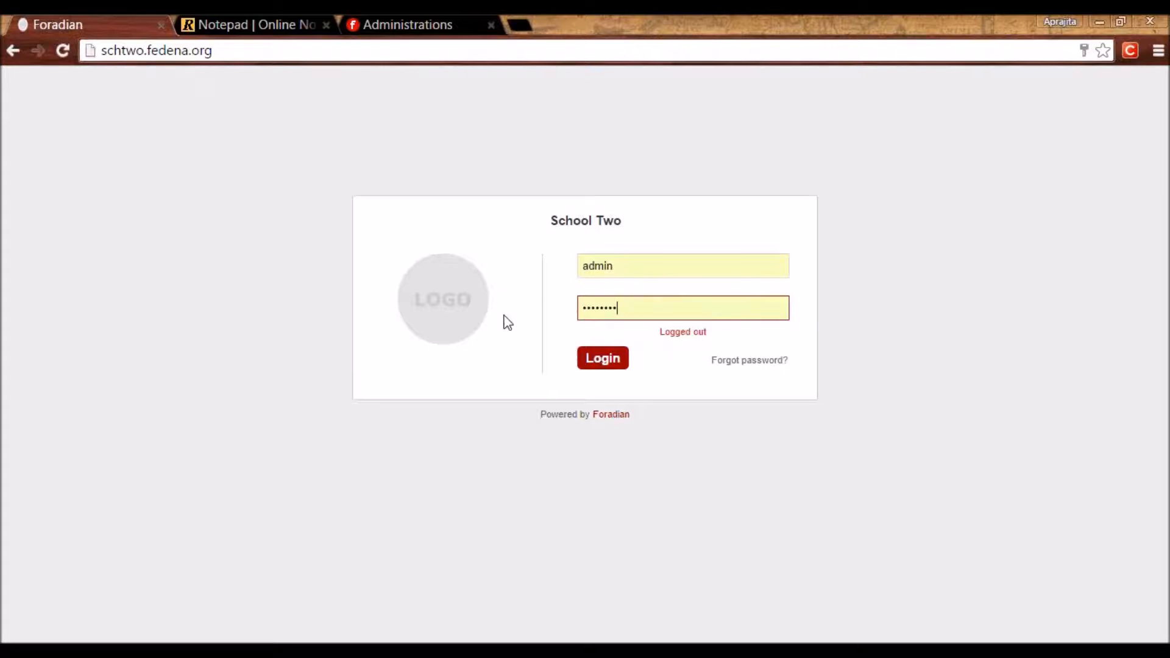
key("XF86MonBrightnessDown")
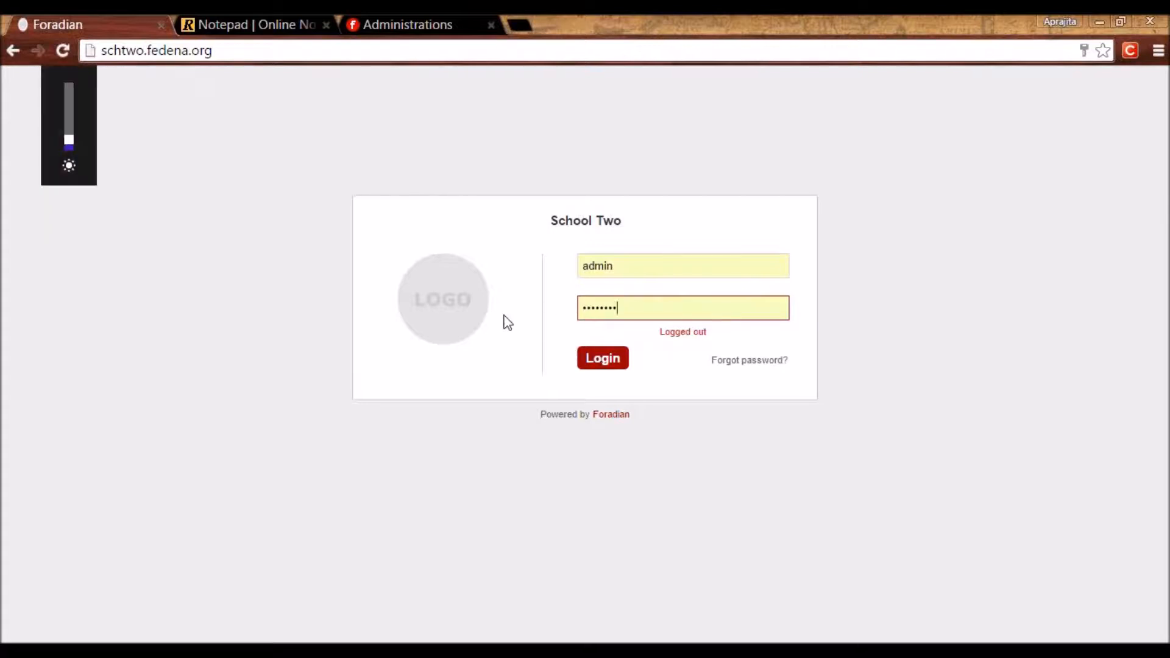
left_click(620, 366)
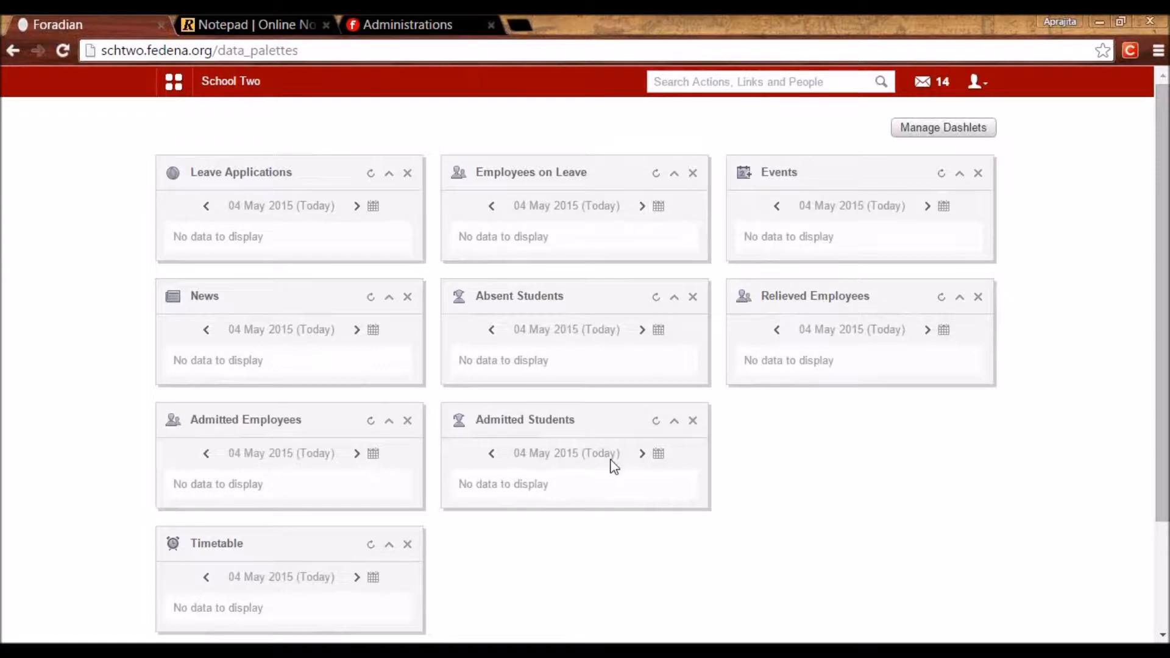
Open the School Two configuration home from the main menu's Administration section.
left_click(935, 130)
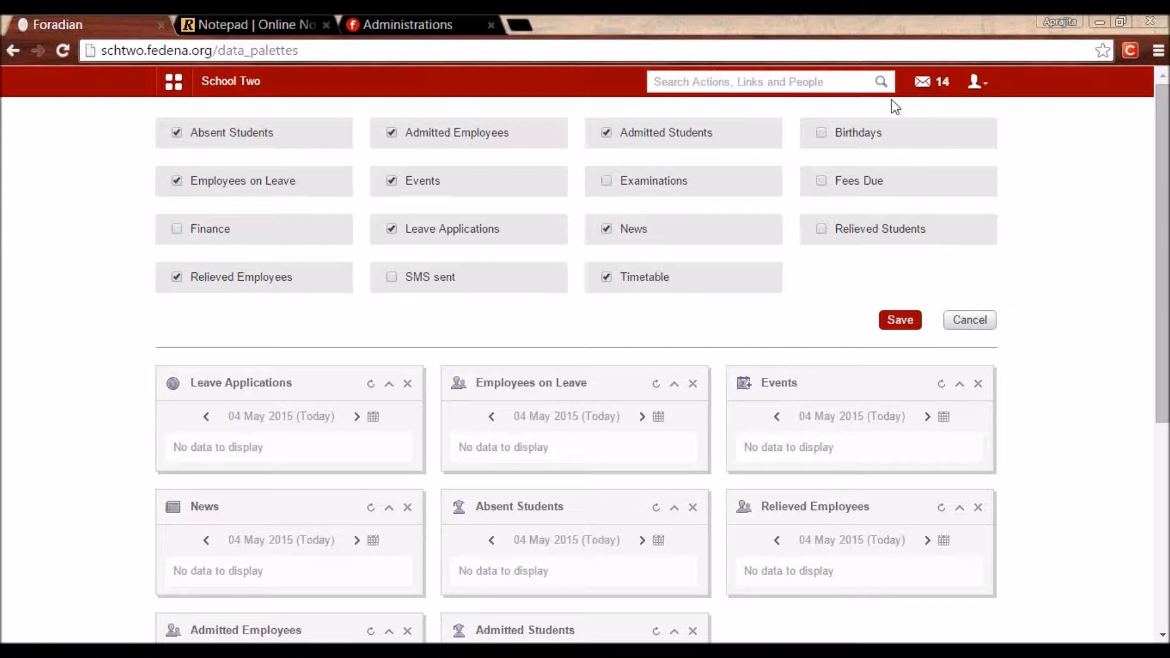
left_click(178, 84)
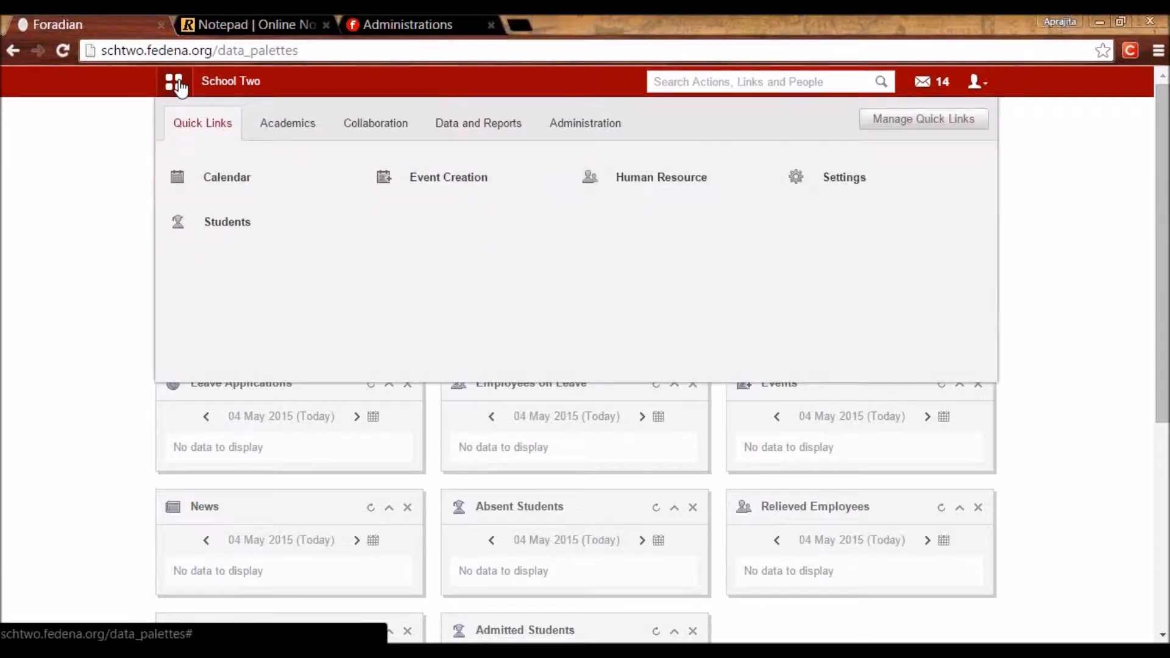
left_click(602, 132)
mouse_move(635, 184)
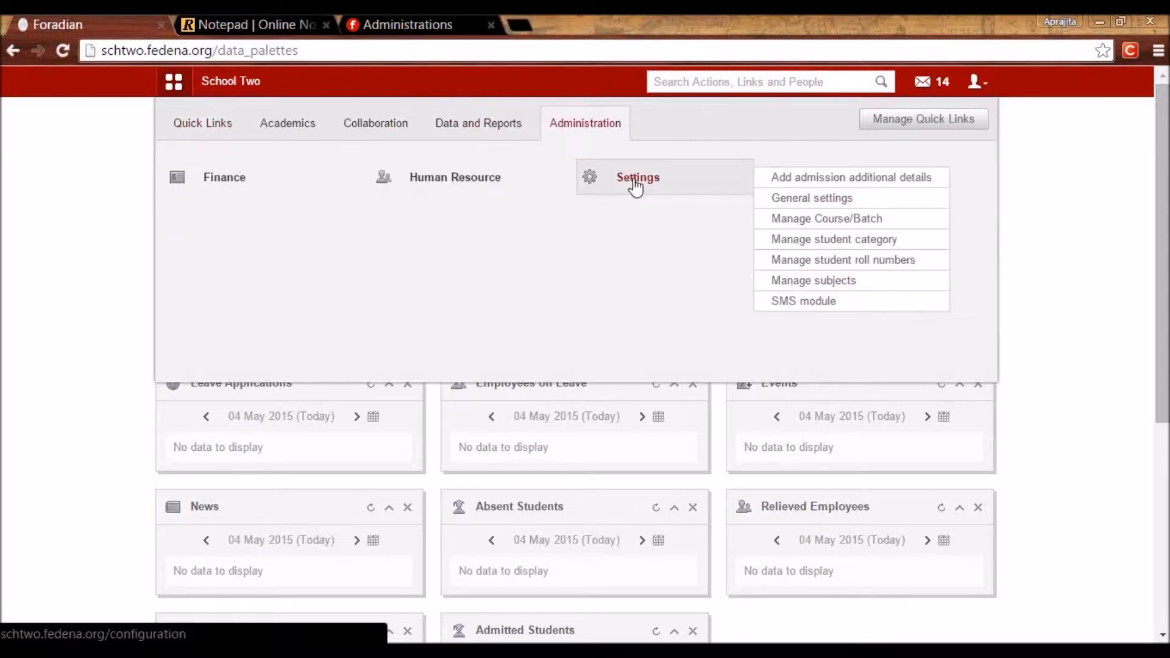
left_click(636, 185)
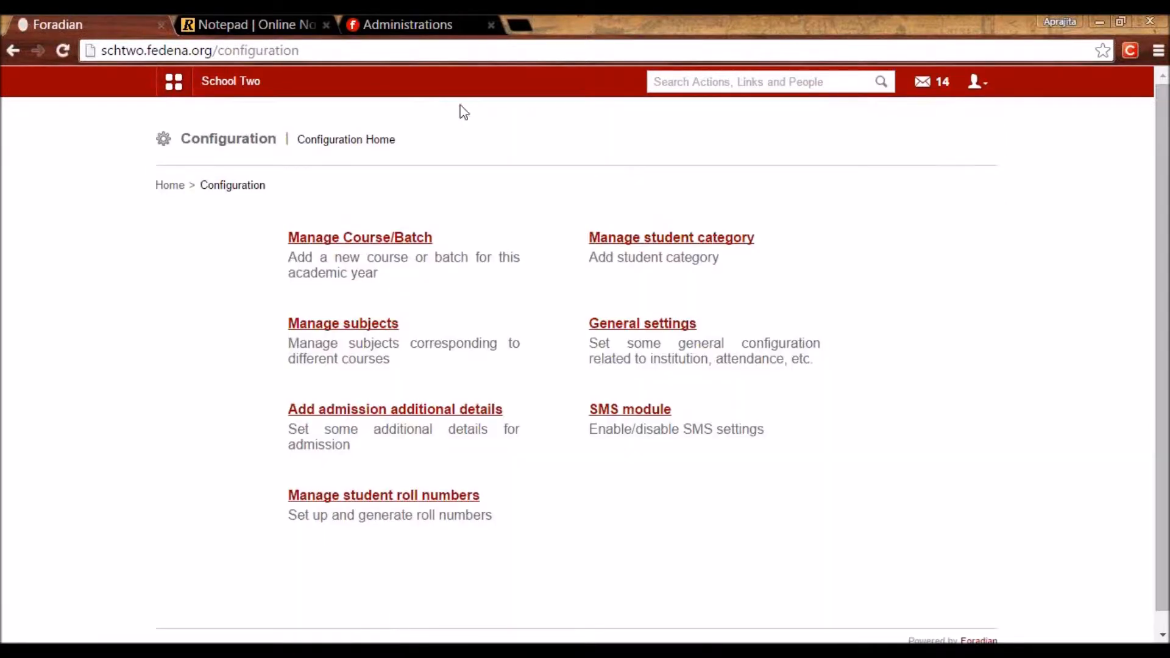
Check the Settings note in the notepad, then open the General settings form.
left_click(237, 17)
left_click_drag(498, 362, 4, 366)
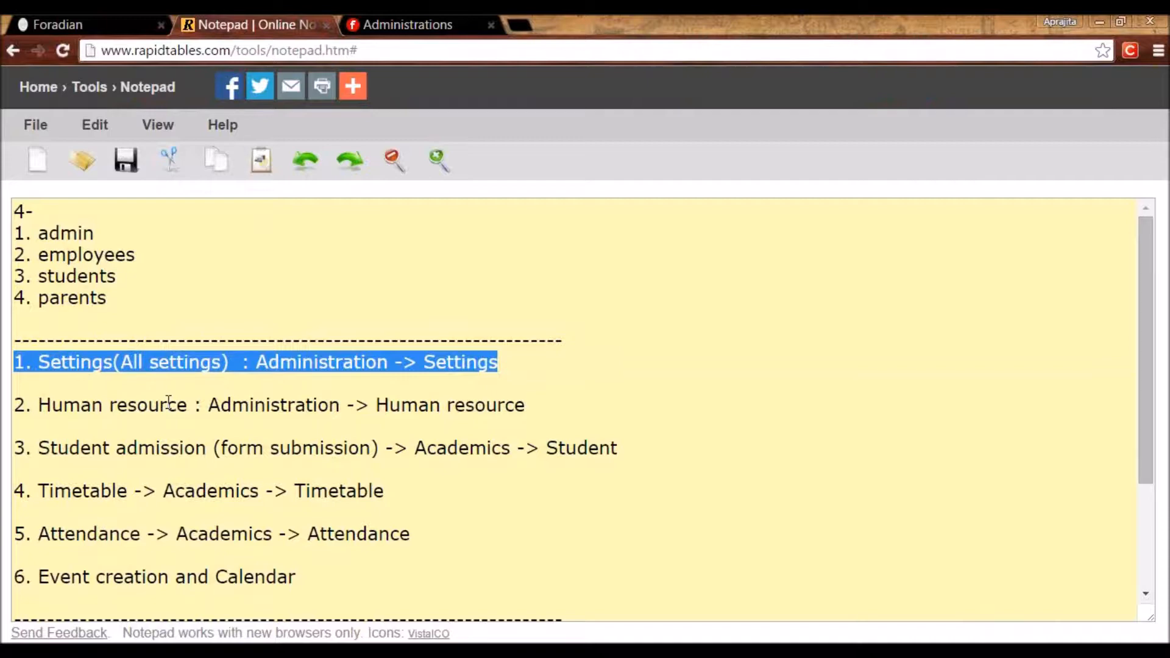
left_click(98, 23)
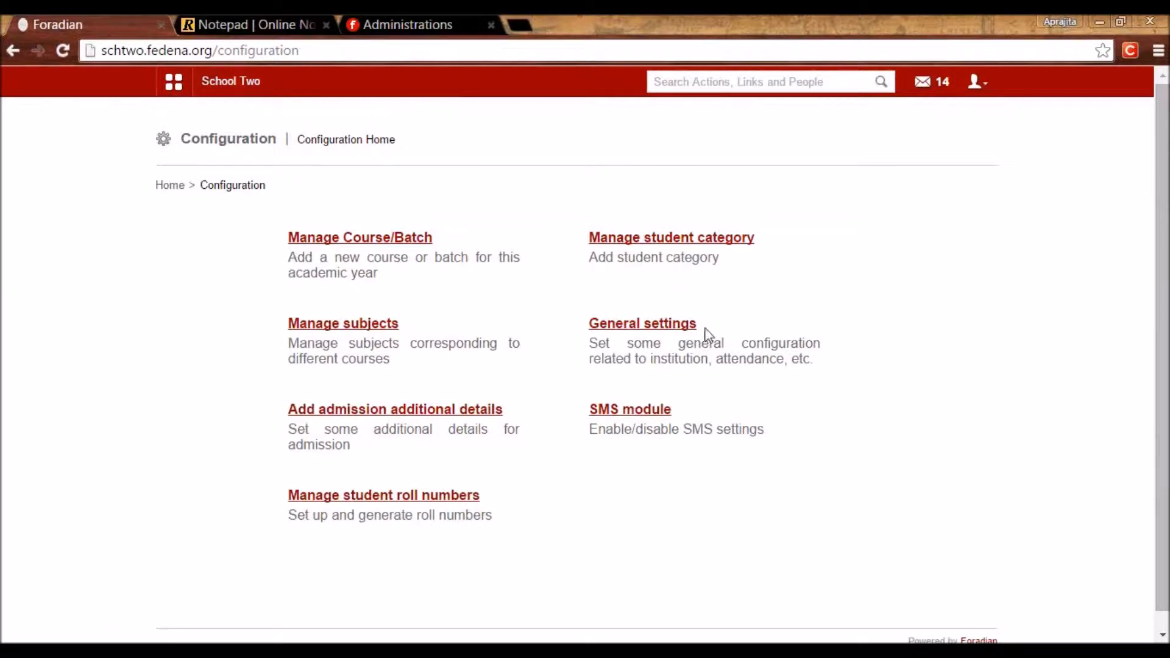
left_click(638, 326)
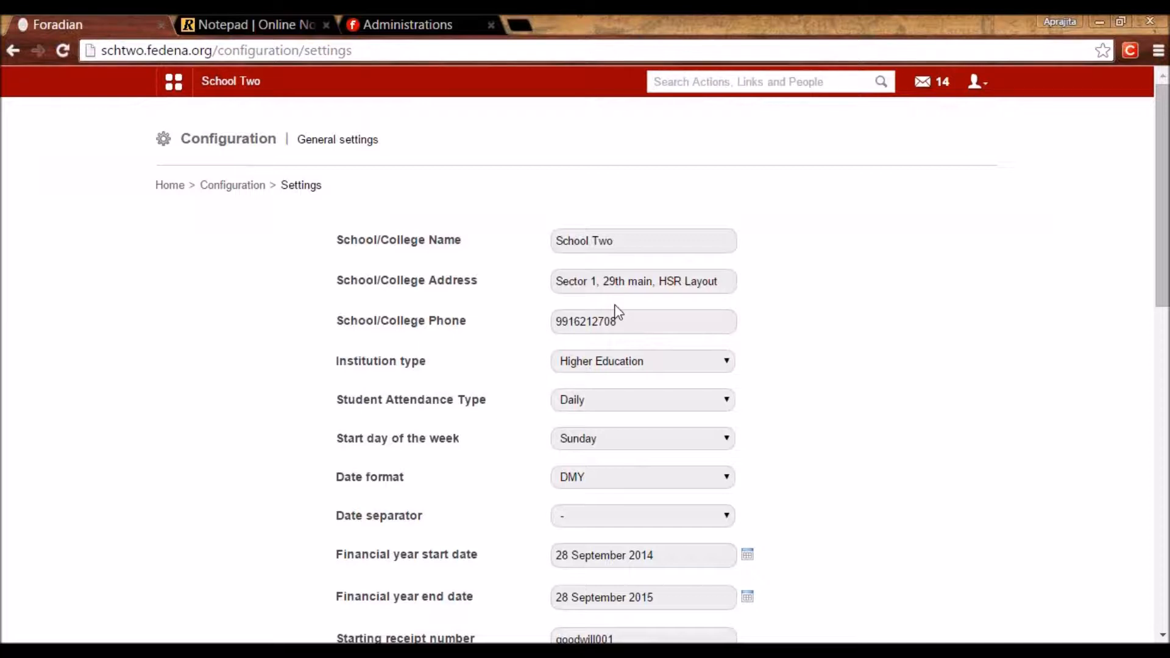
Review the school name, address and phone fields without changing them.
left_click_drag(612, 241, 531, 254)
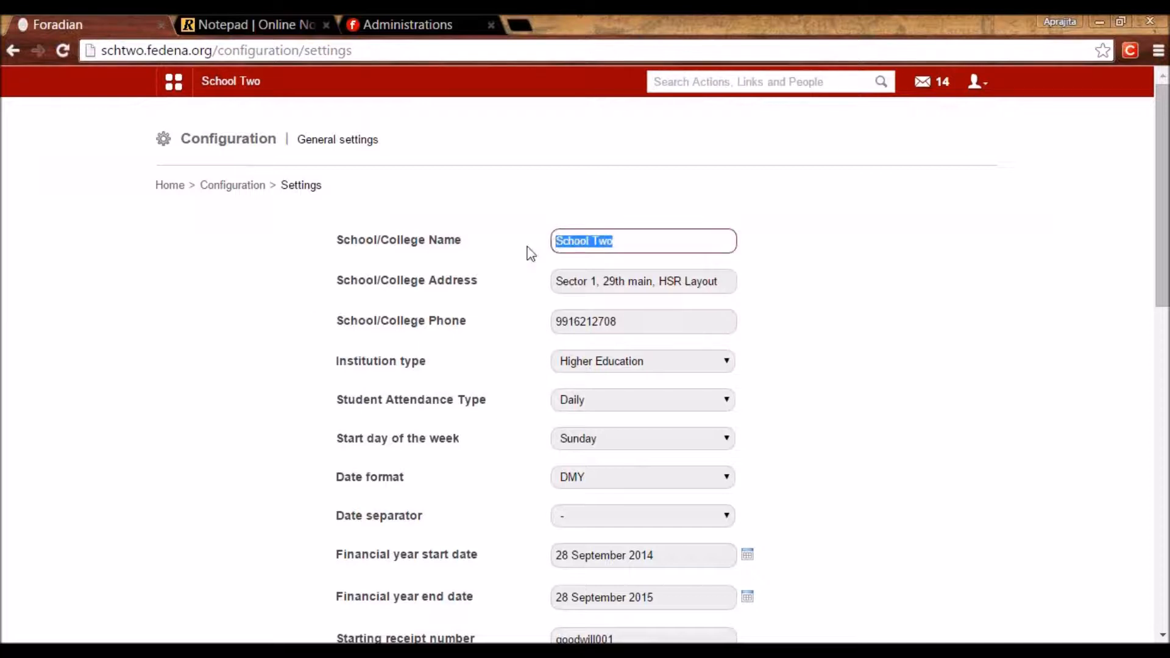
left_click(627, 248)
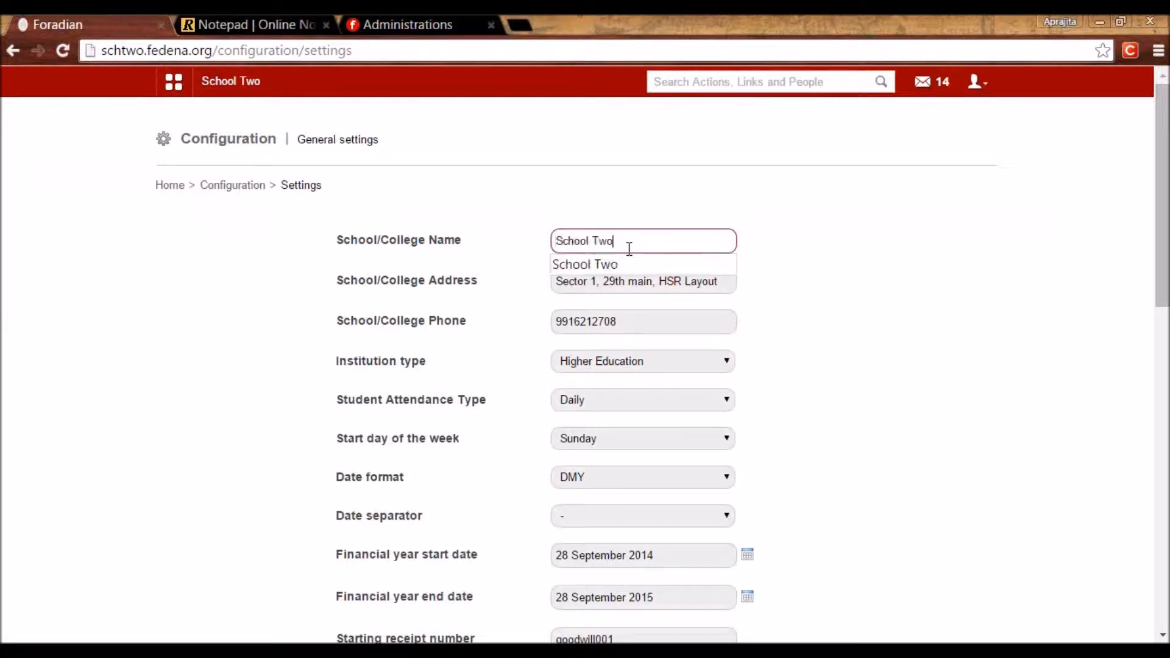
left_click(830, 245)
left_click(599, 281)
left_click(597, 321)
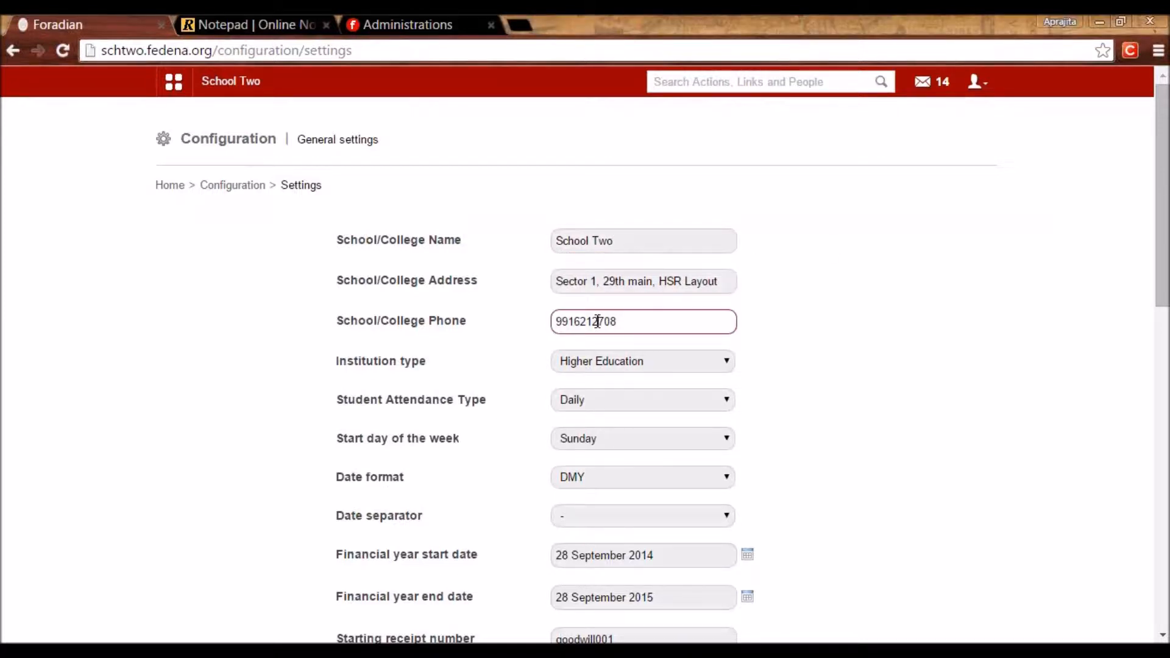
Inspect the institution type choices, keep Higher Education, and go back to the notepad notes.
left_click(603, 363)
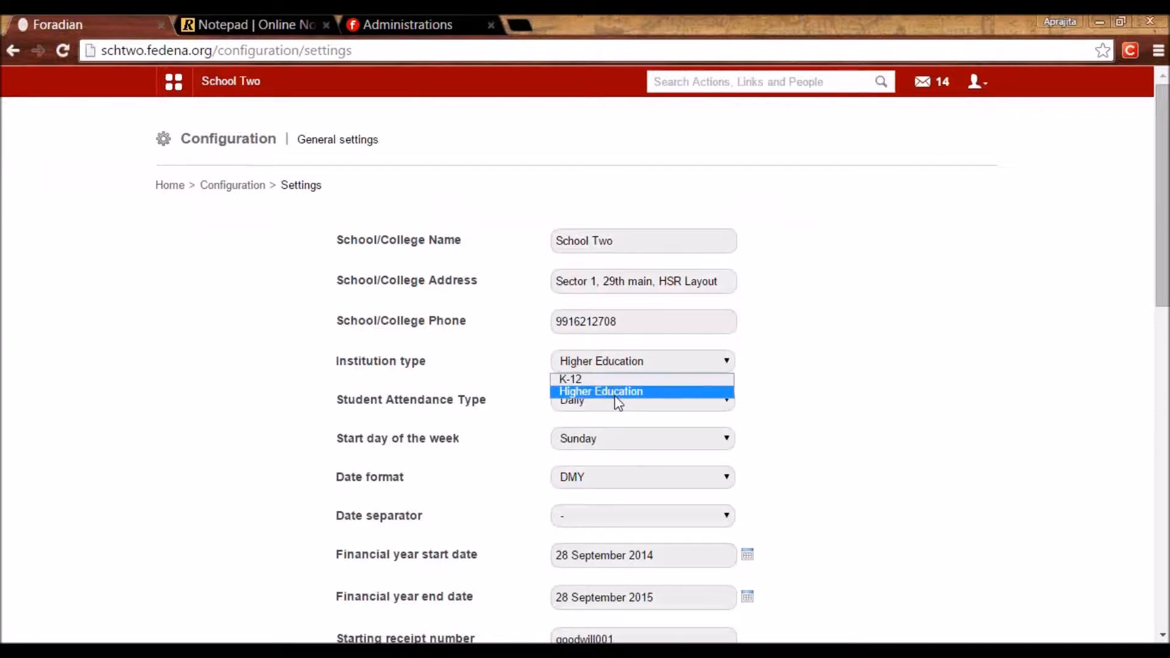
key("XF86MonBrightnessDown")
left_click(871, 389)
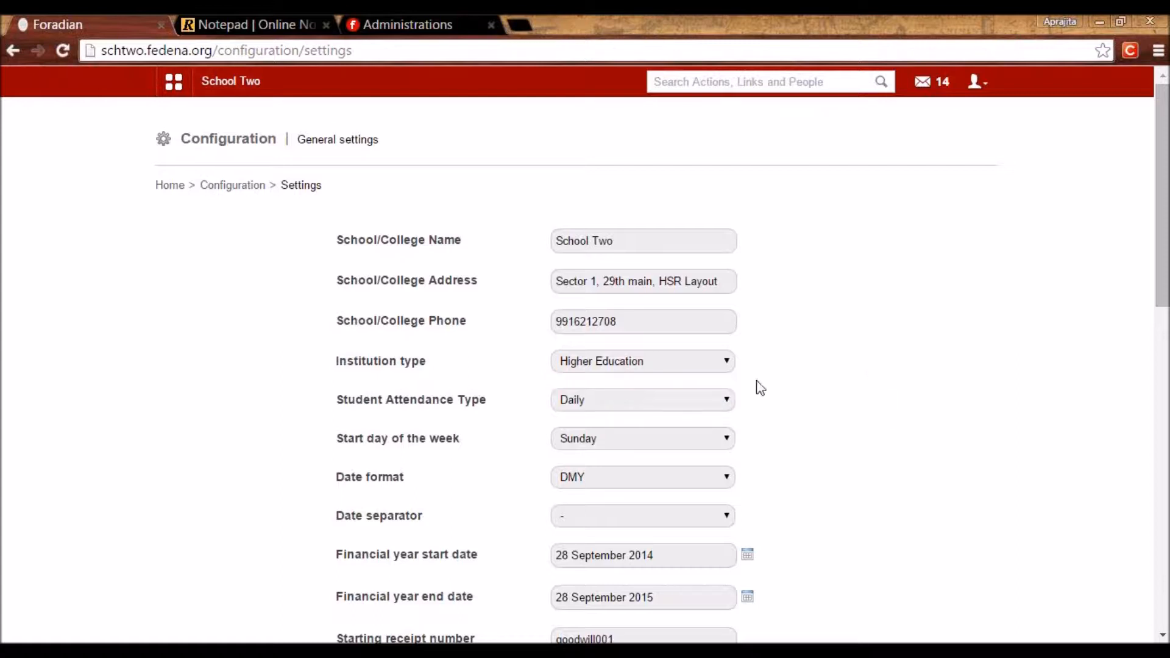
left_click(644, 365)
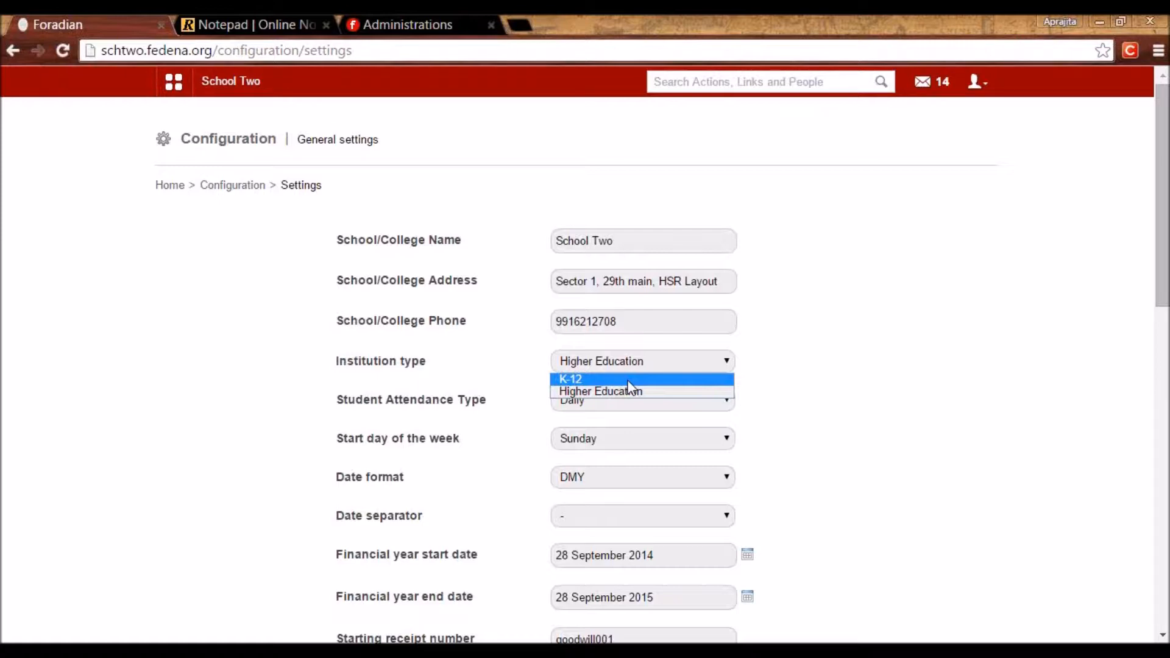
left_click(245, 23)
scroll(182, 363, "down", 3)
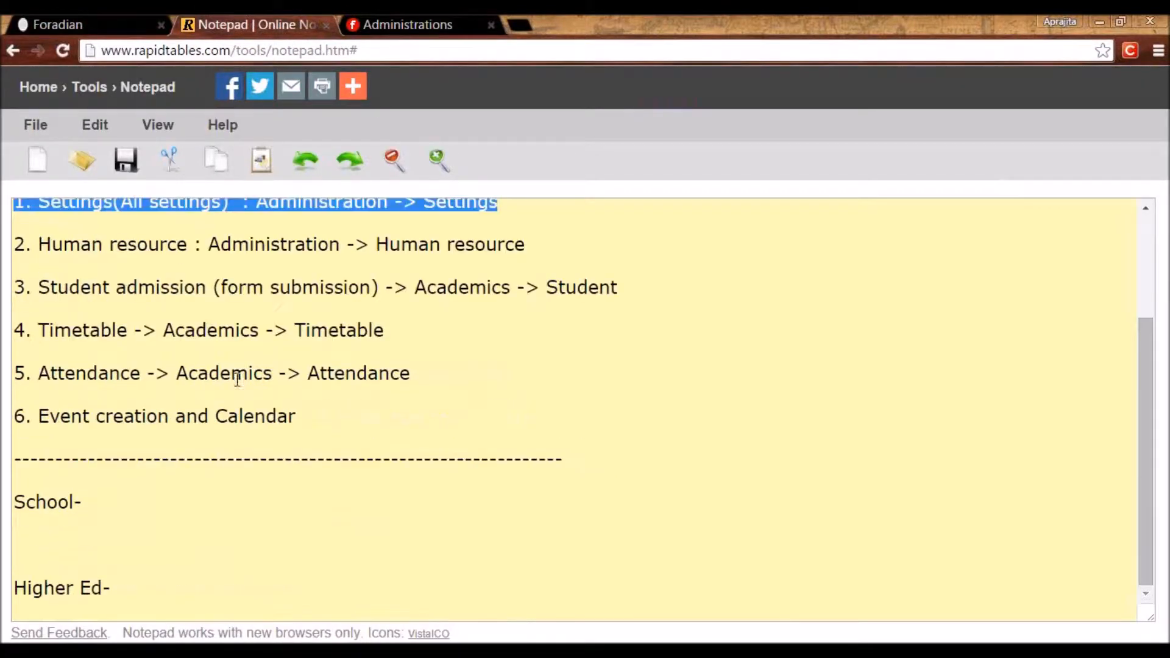
Add a 'K-12 : Course = Class' note with examples Grade1...., Standard1... and Class1...
left_click(170, 593)
key("Return")
key("Return")
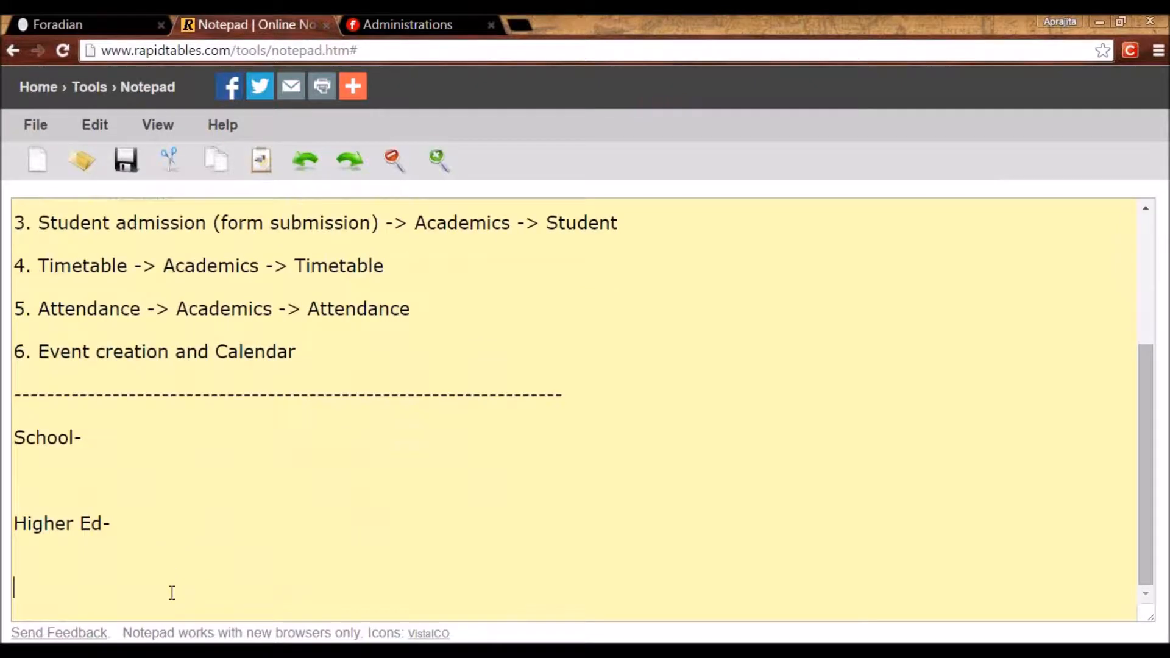
type("K")
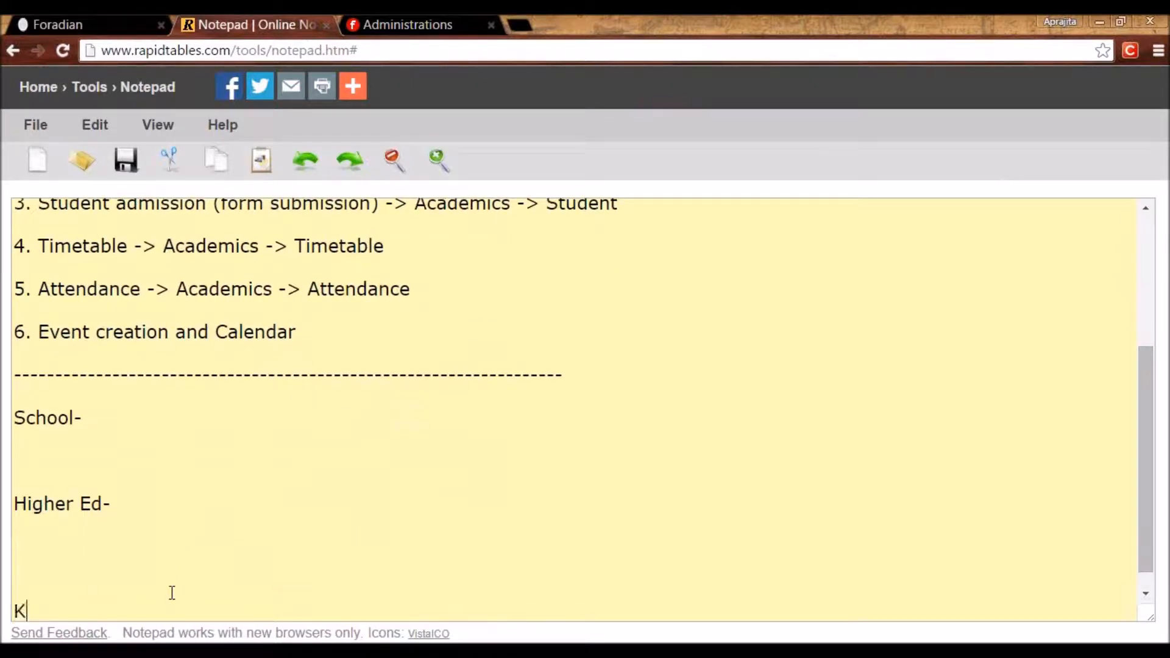
type("-12 : Course")
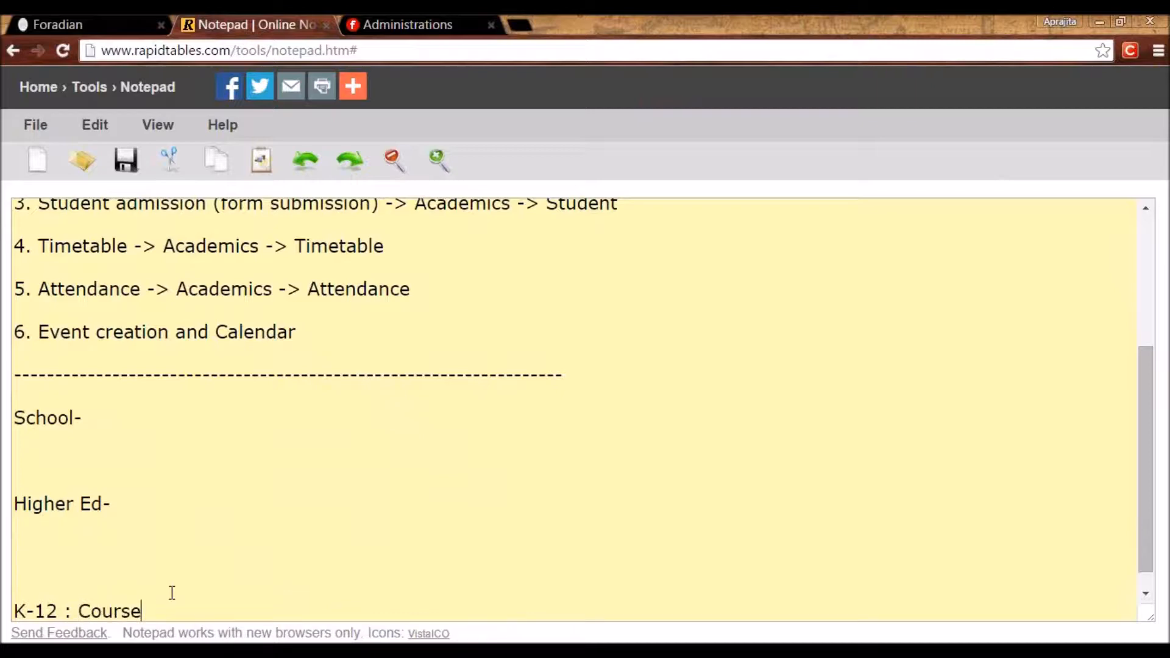
type(" = Class")
key("Return")
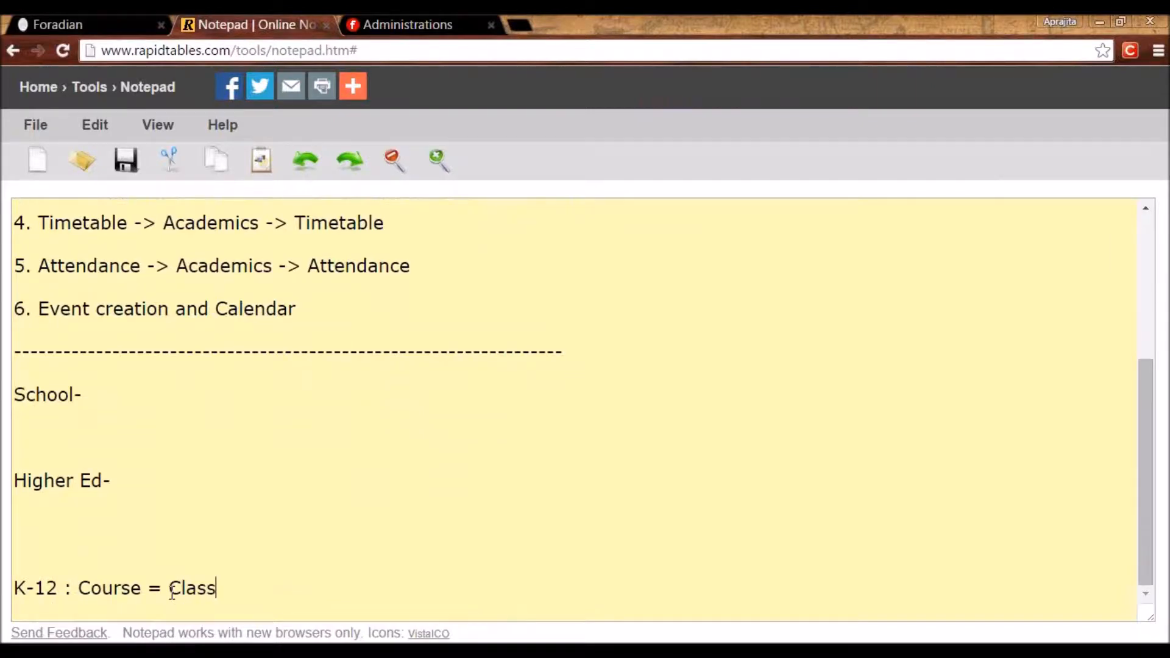
key("BackSpace")
type("Gra")
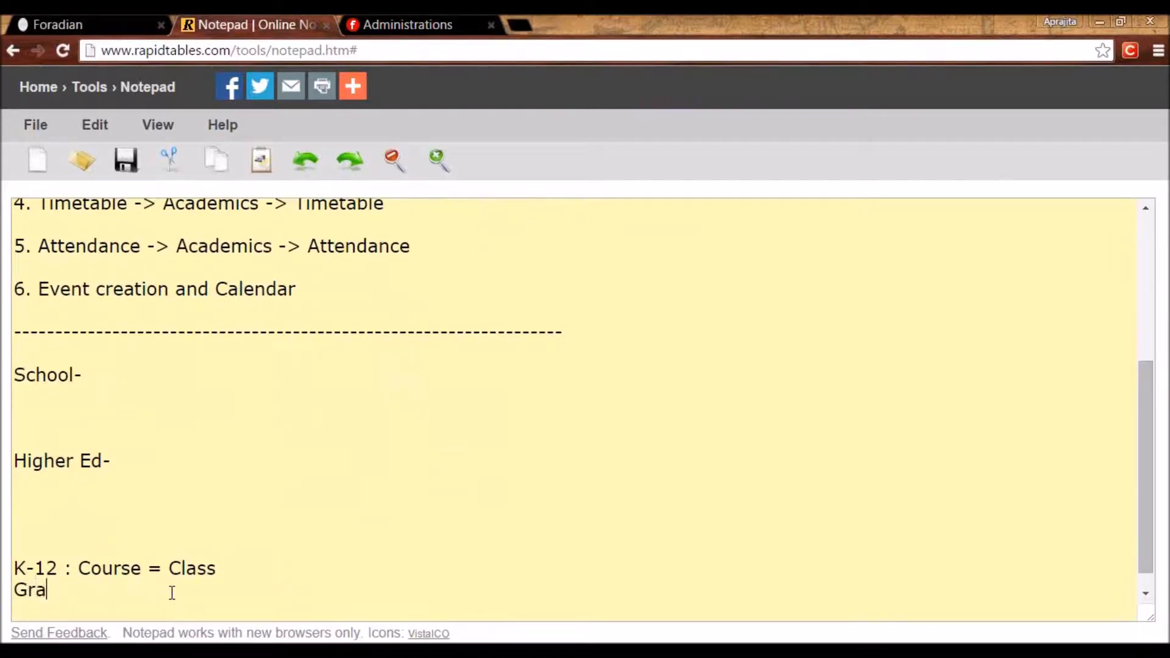
type("de1....")
key("Return")
type("Stan")
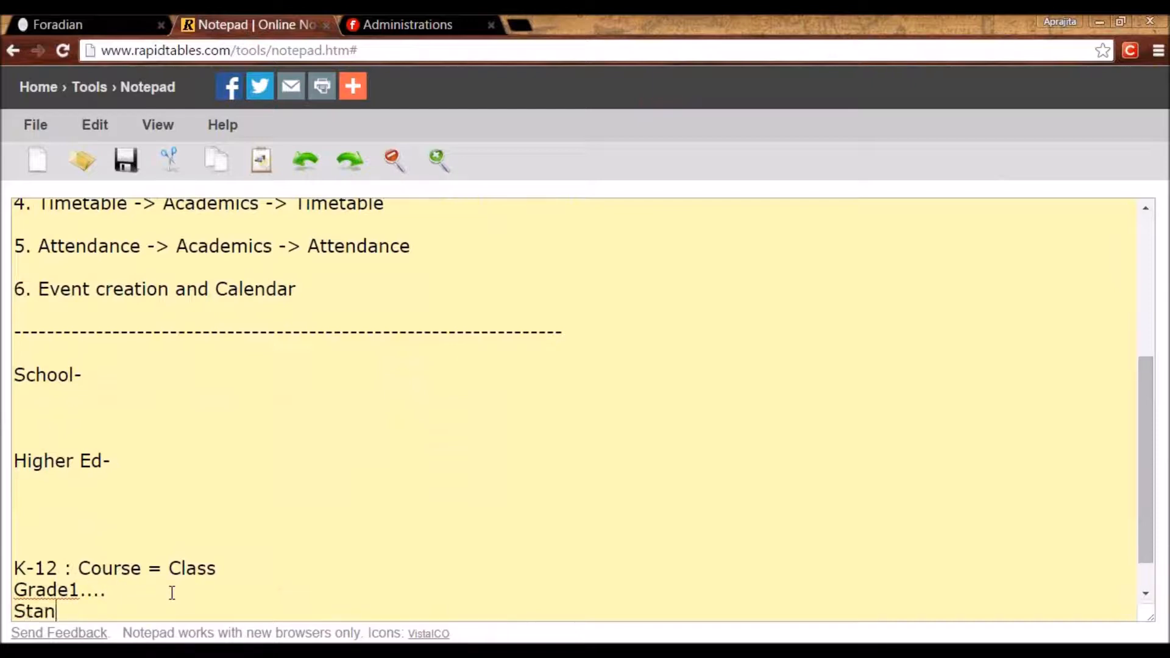
type("dard1...")
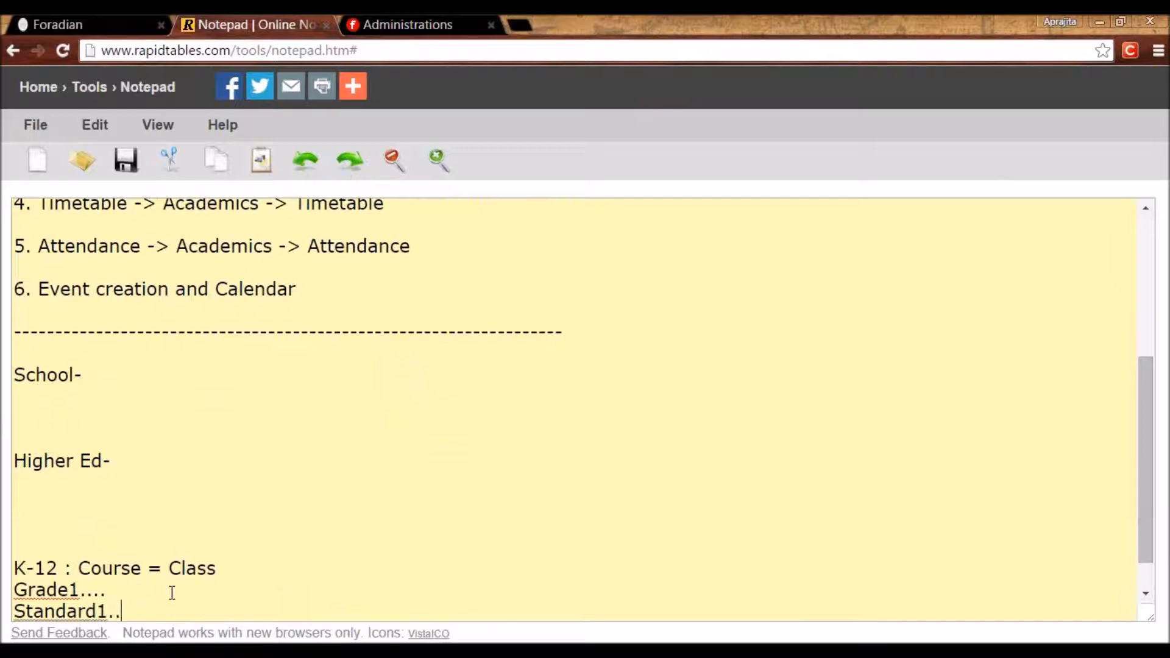
key("Return")
type("Cla")
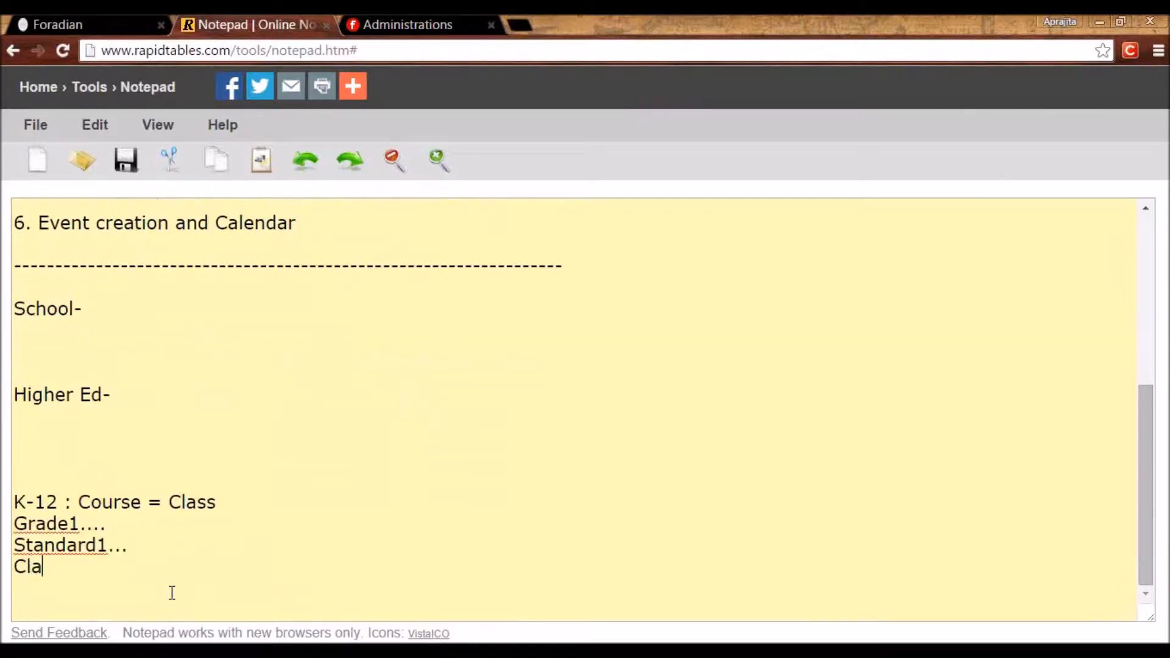
type("ss1...")
Start a 'Higher Ed.' line below the examples, then return to Fedena's General settings.
key("Up")
key("Up")
key("Up")
key("ctrl+Left")
key("shift+Home")
left_click(81, 593)
key("Return")
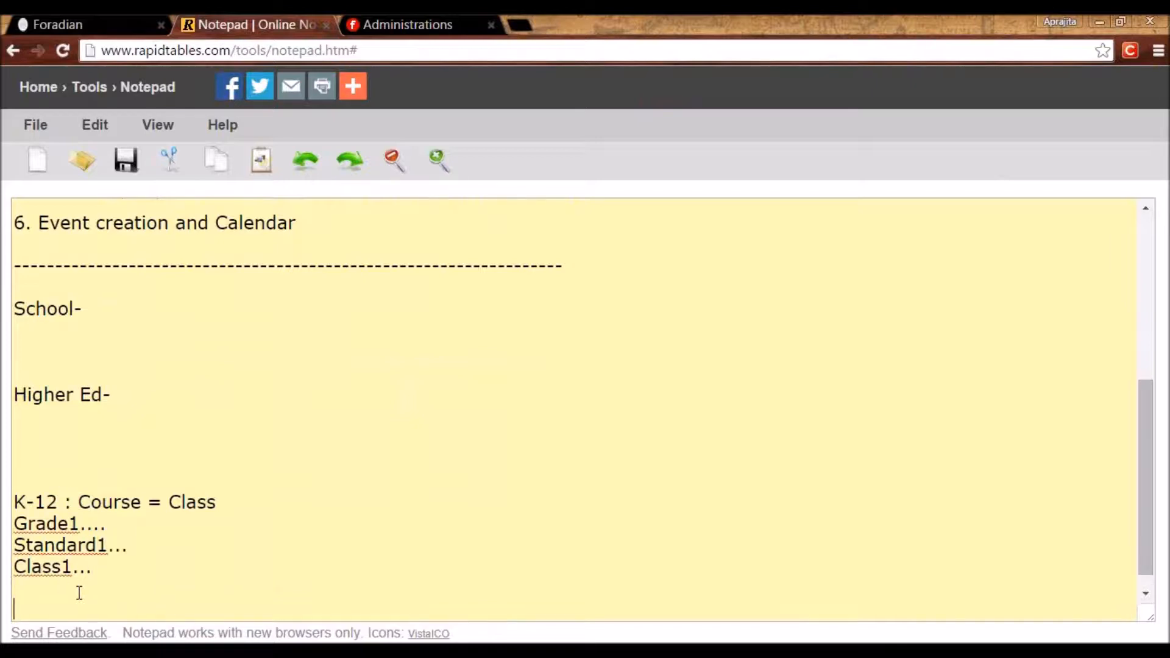
type("Course = Program")
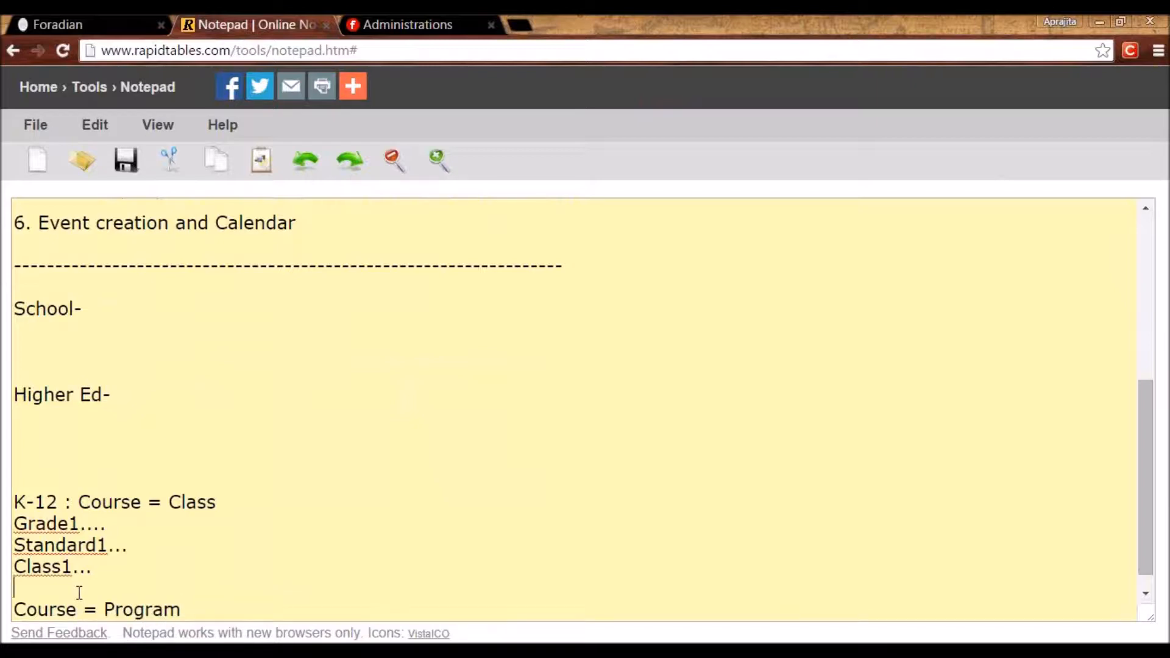
key("ctrl+z")
type("Higher Ed.")
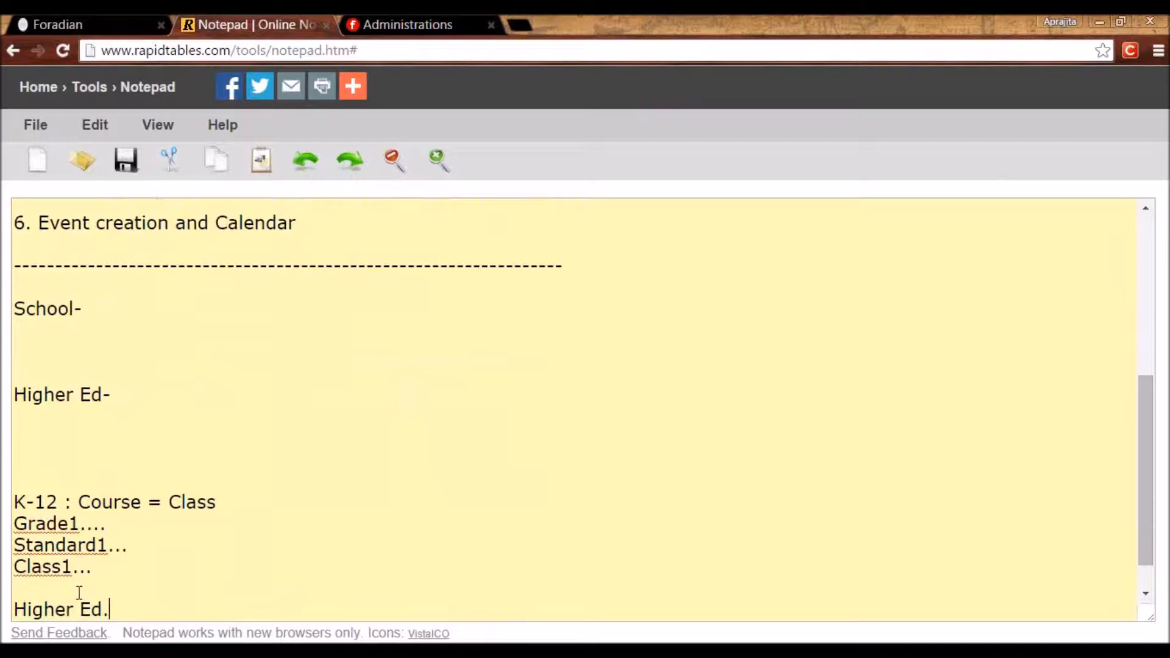
left_click(73, 22)
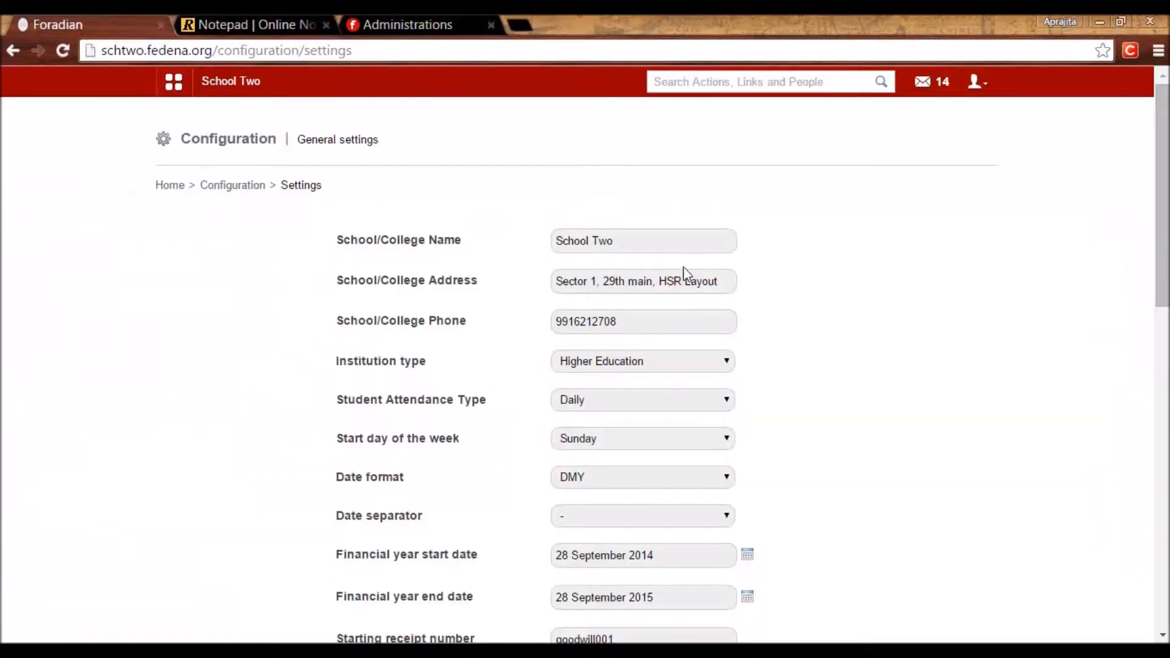
Keep Higher Education and Daily attendance, and set the week to start on Monday.
left_click(628, 362)
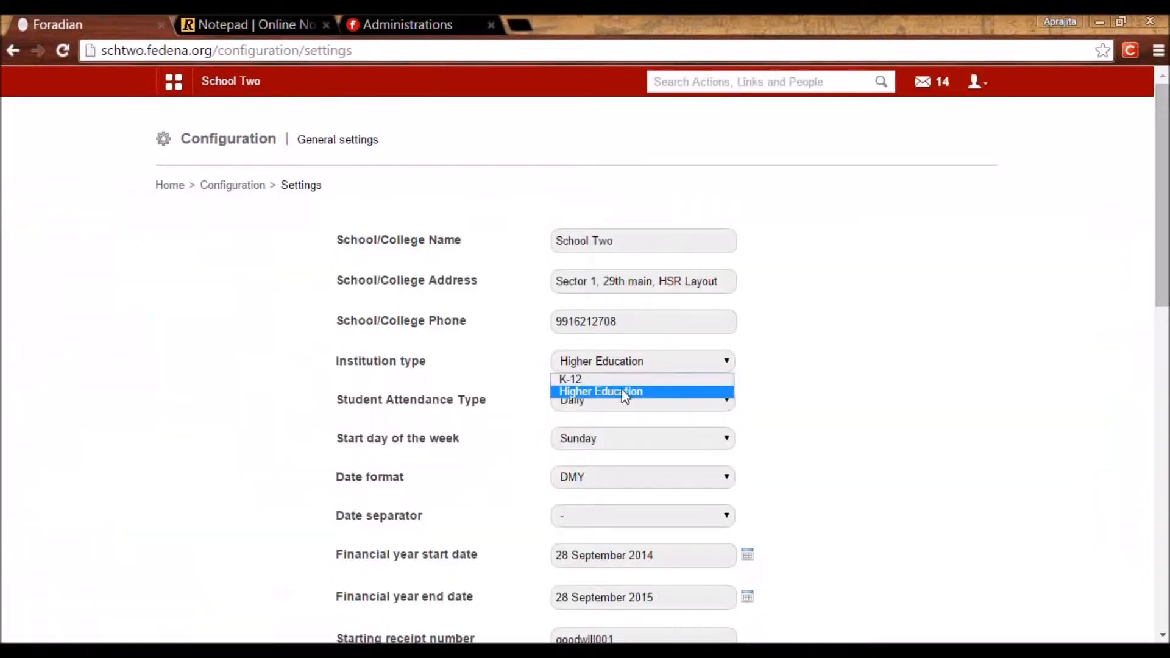
left_click(811, 406)
left_click(645, 402)
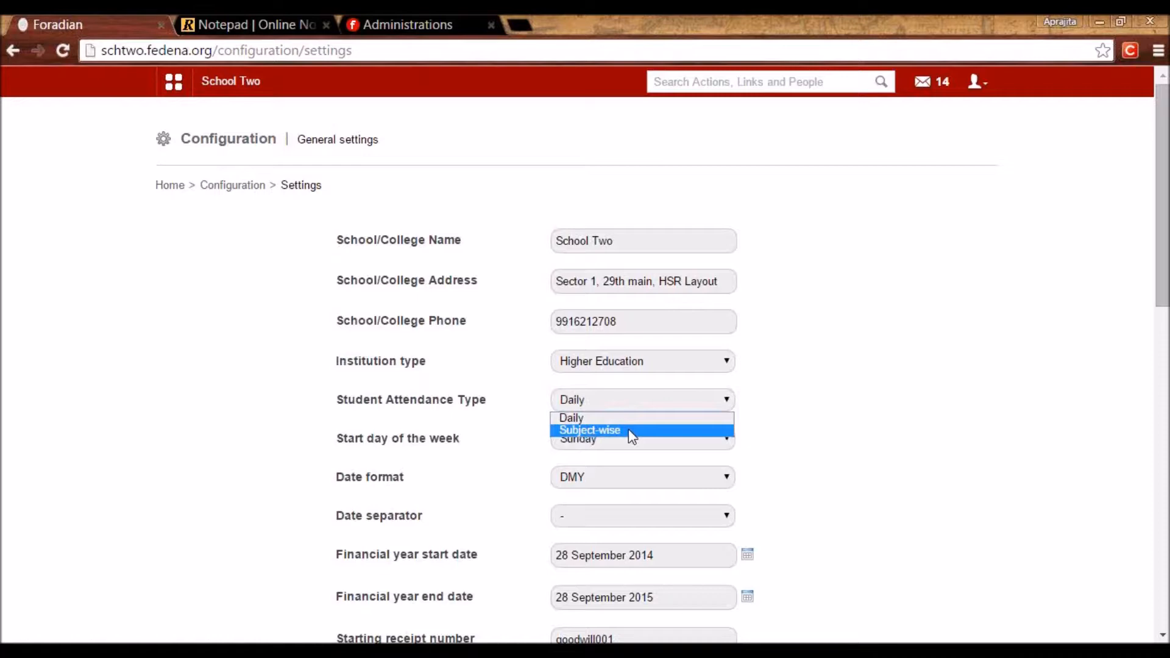
left_click(874, 469)
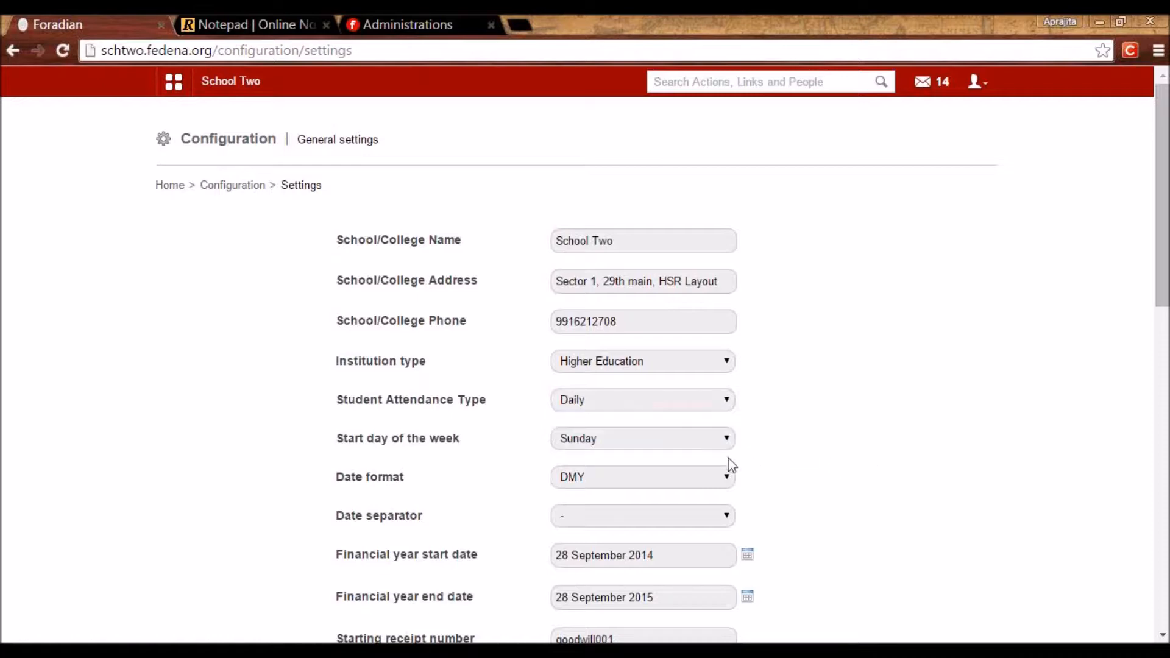
left_click(608, 440)
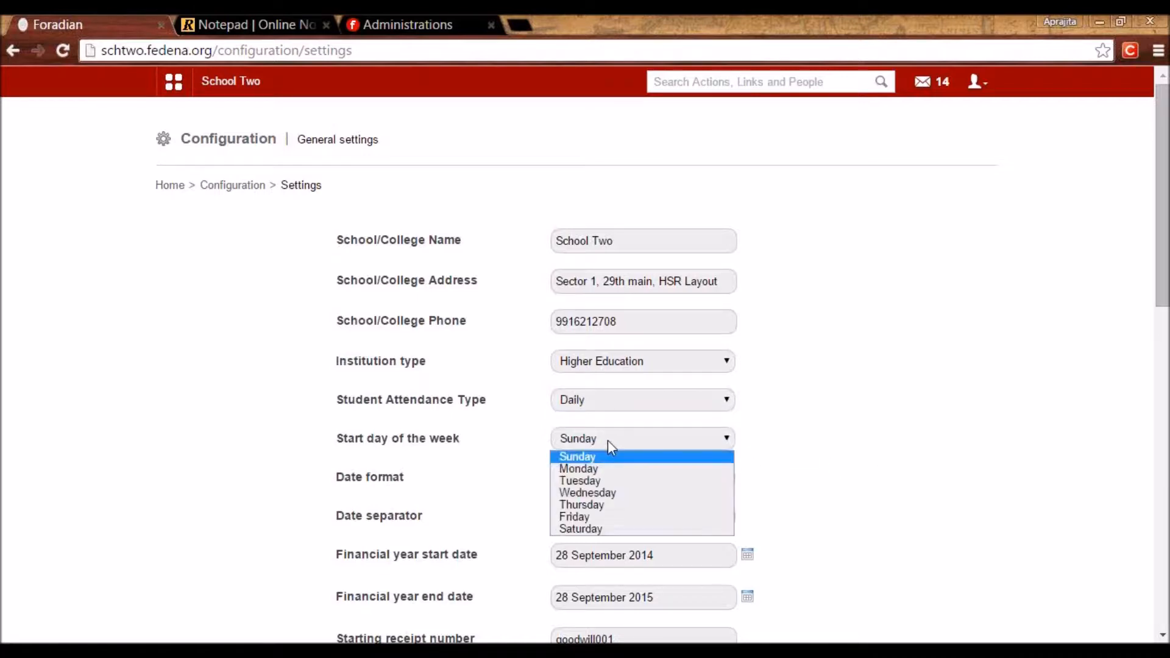
left_click(589, 470)
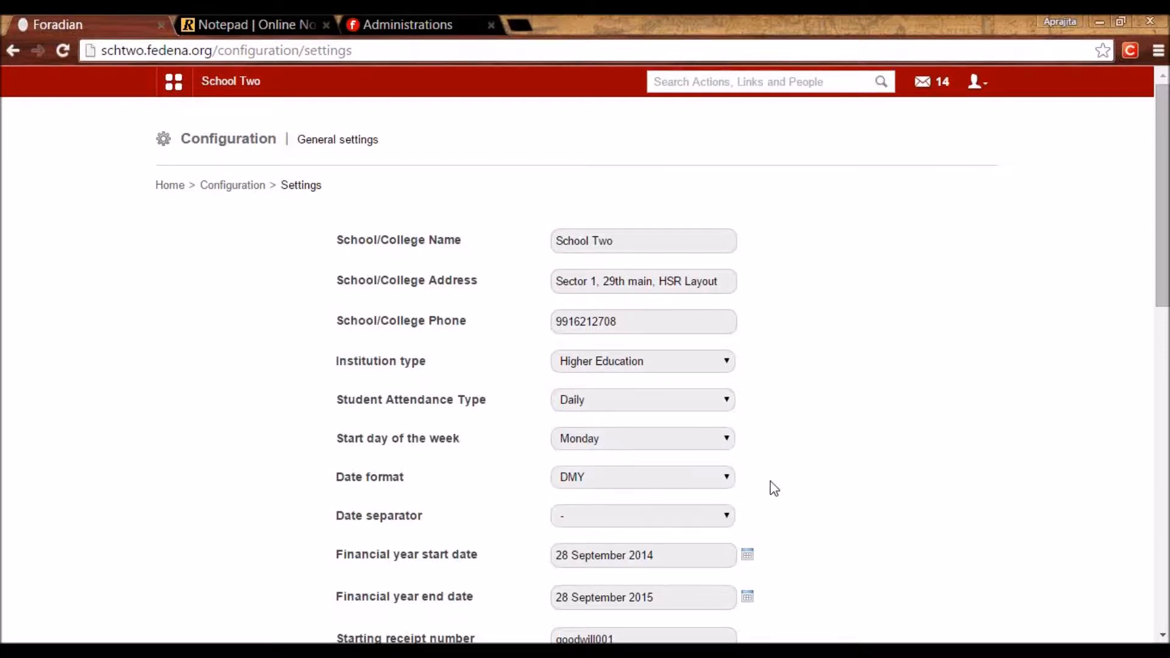
Keep the hyphen date separator and check the financial year dates, 28 September 2014–2015.
scroll(774, 488, "down", 5)
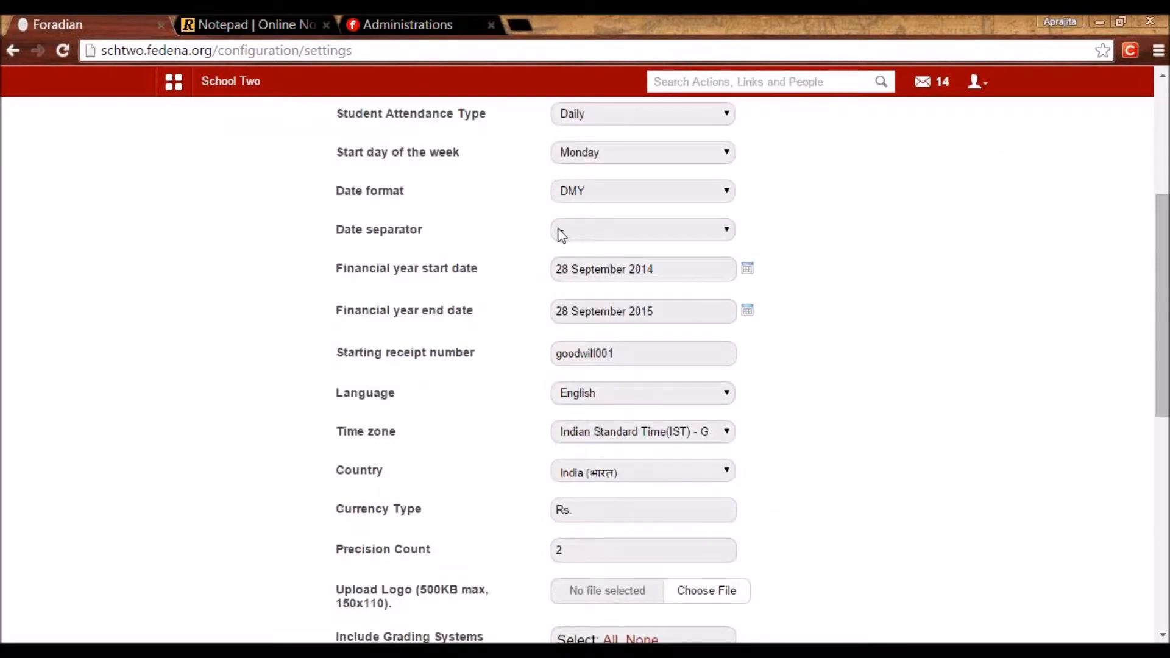
left_click(583, 239)
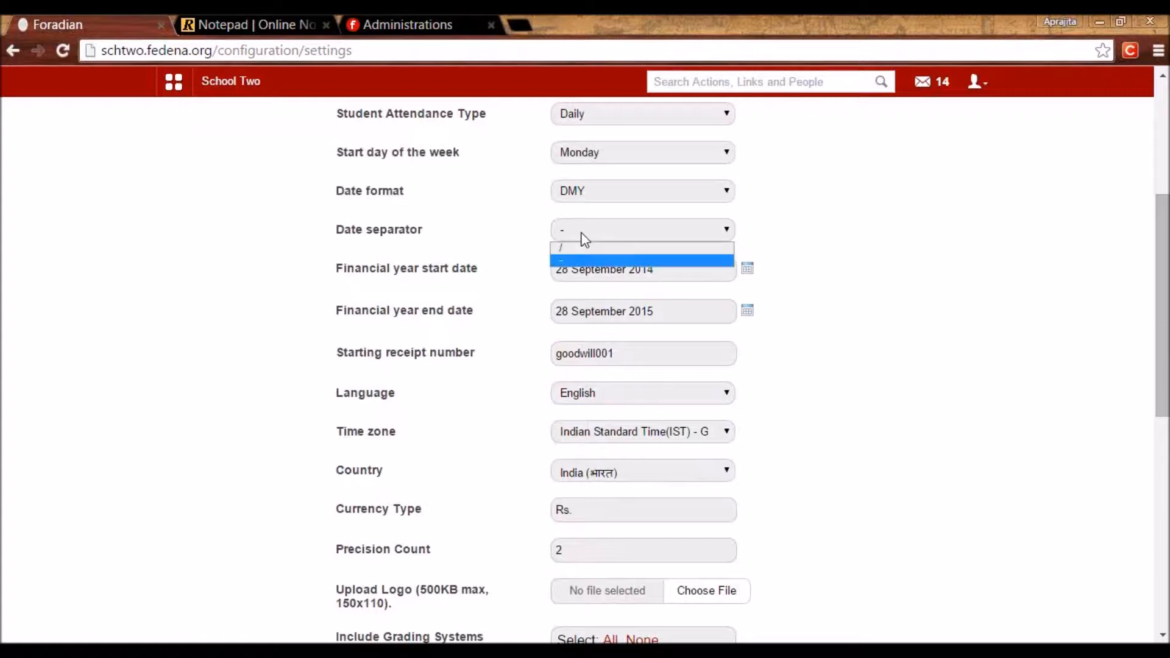
left_click(585, 239)
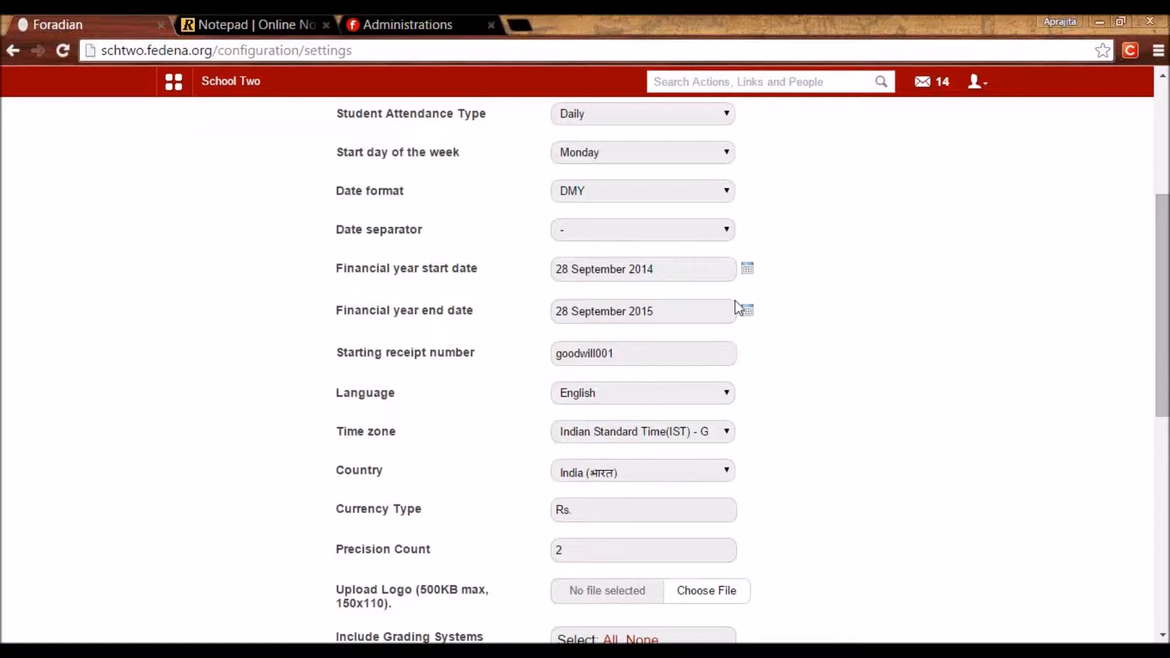
left_click(748, 269)
left_click(747, 312)
left_click(810, 339)
left_click_drag(630, 358, 540, 357)
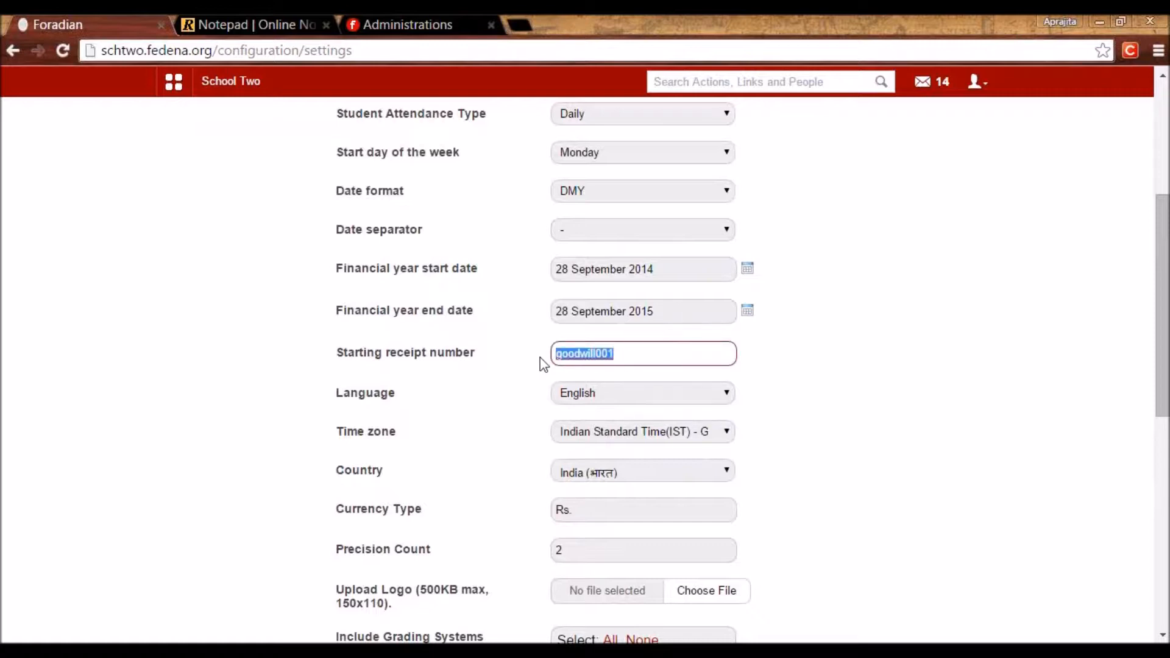
left_click(636, 373)
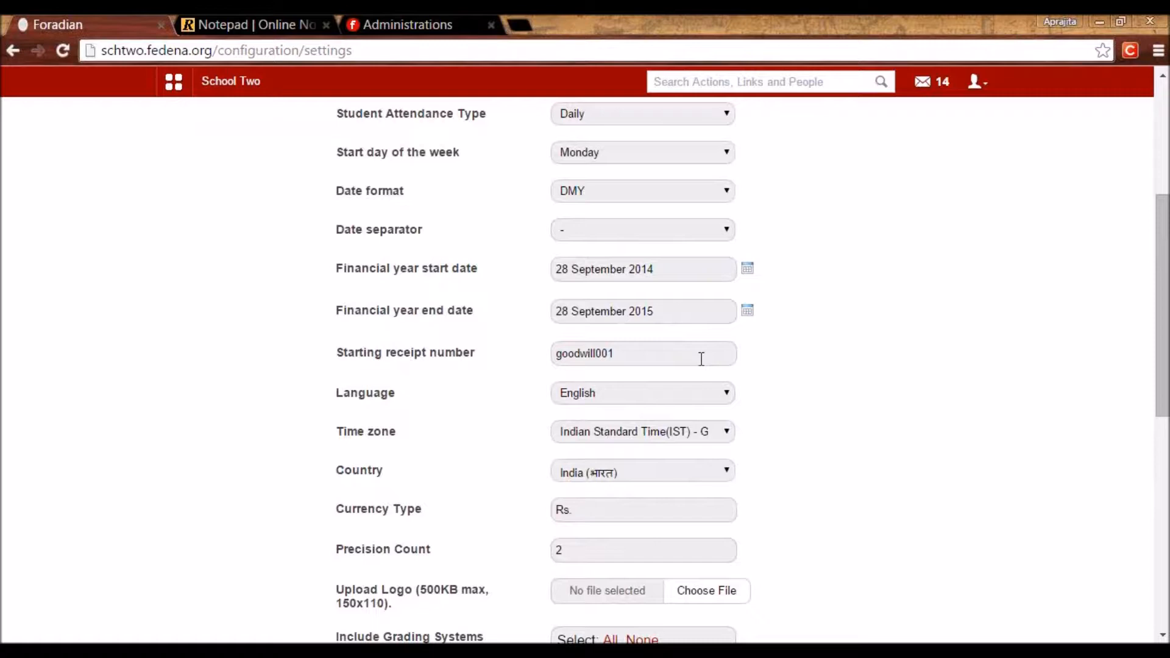
left_click(680, 401)
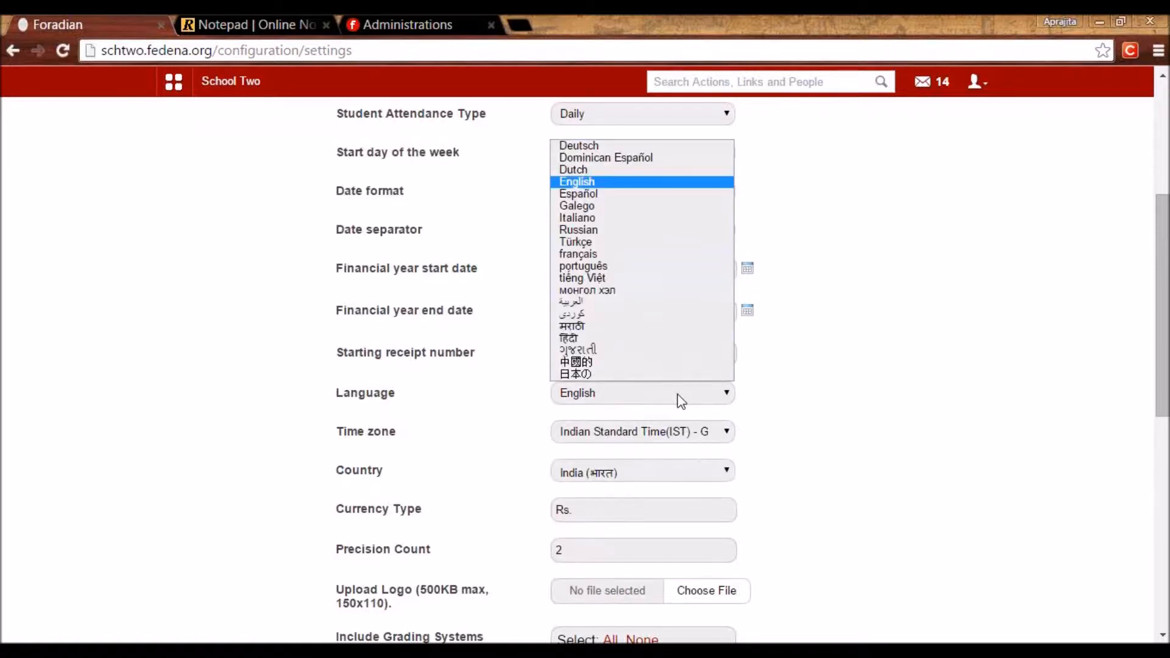
left_click(681, 401)
left_click(681, 442)
left_click(681, 454)
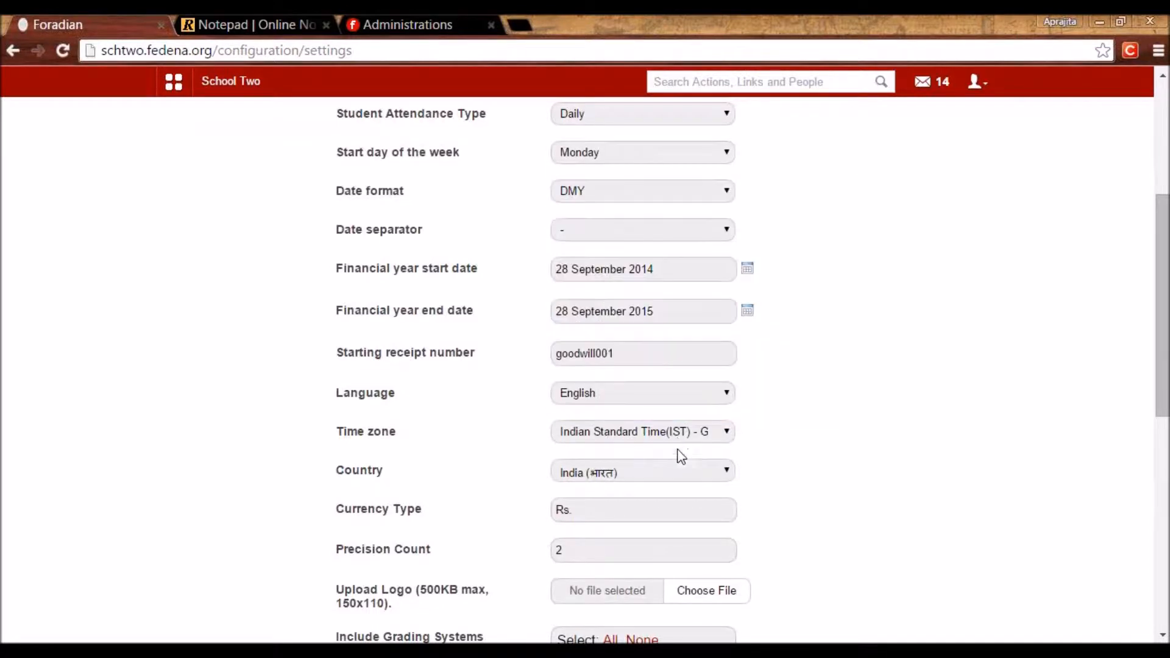
left_click(672, 475)
left_click(673, 475)
left_click(627, 514)
scroll(1144, 474, "down", 6)
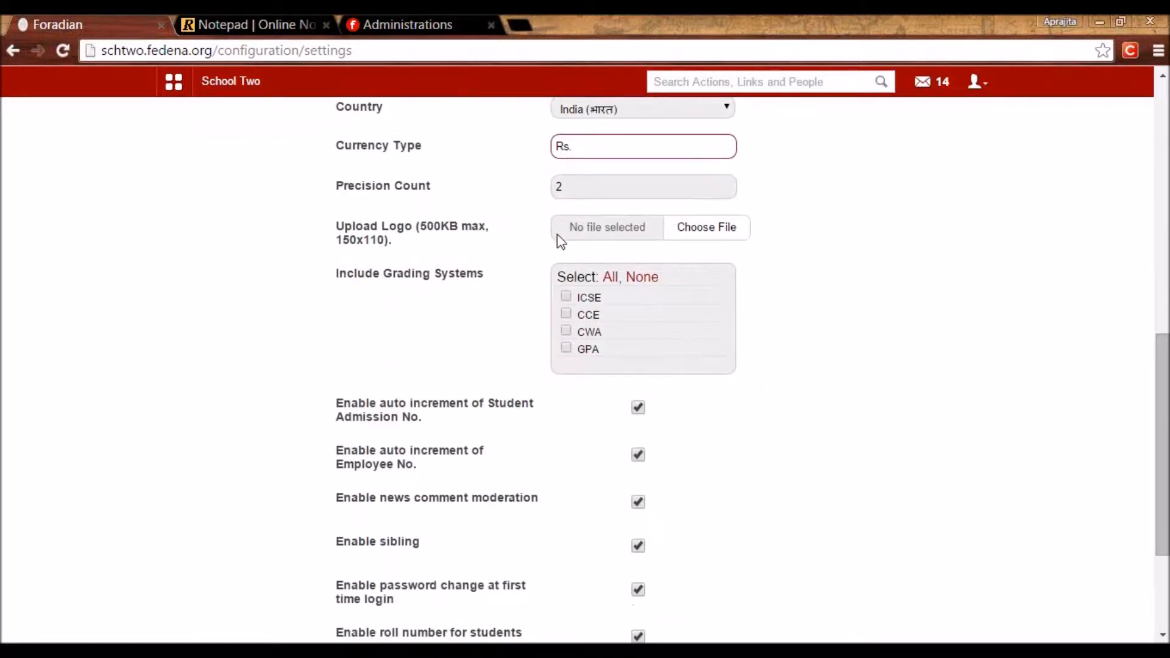
left_click_drag(565, 189, 552, 202)
left_click(537, 205)
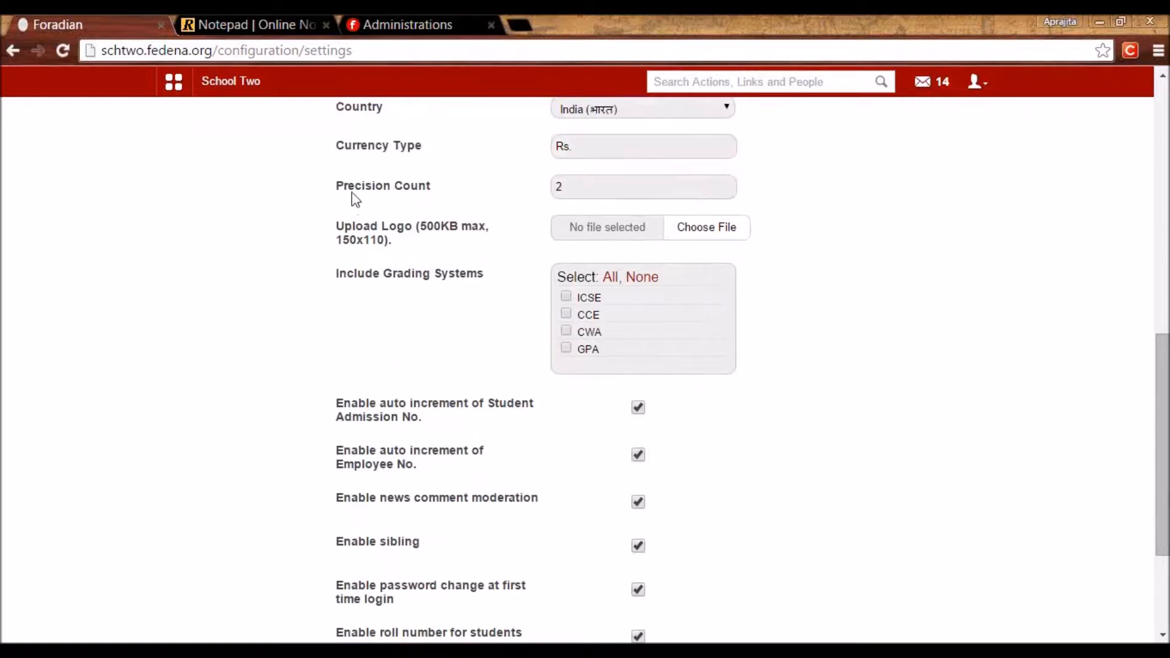
left_click(570, 185)
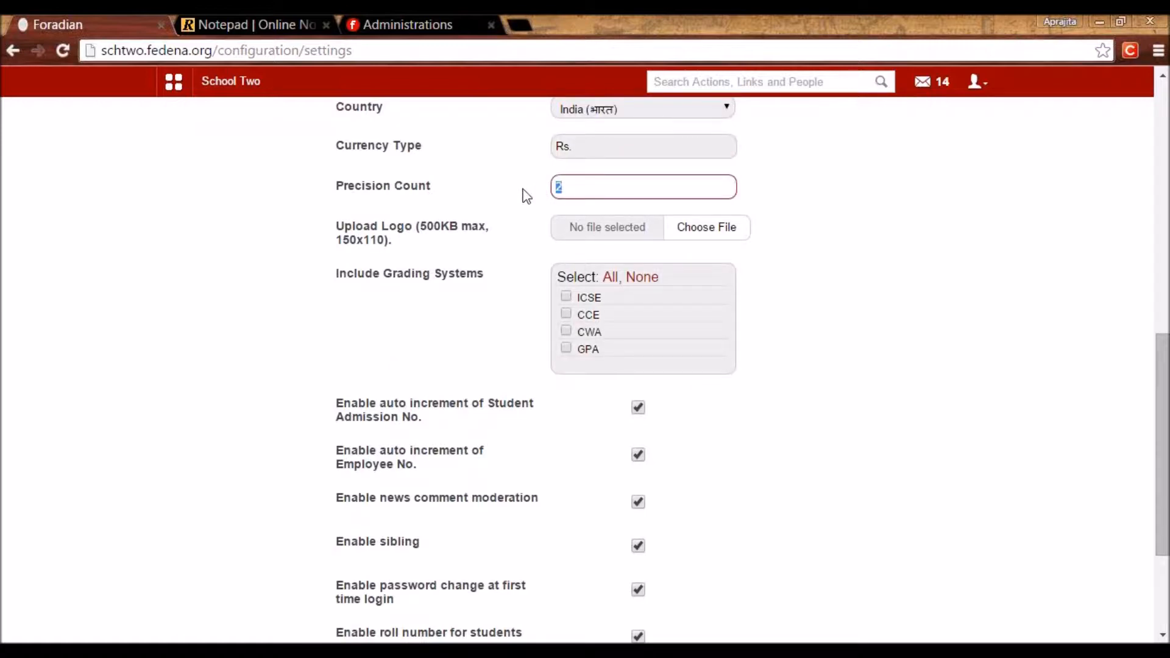
left_click(521, 194)
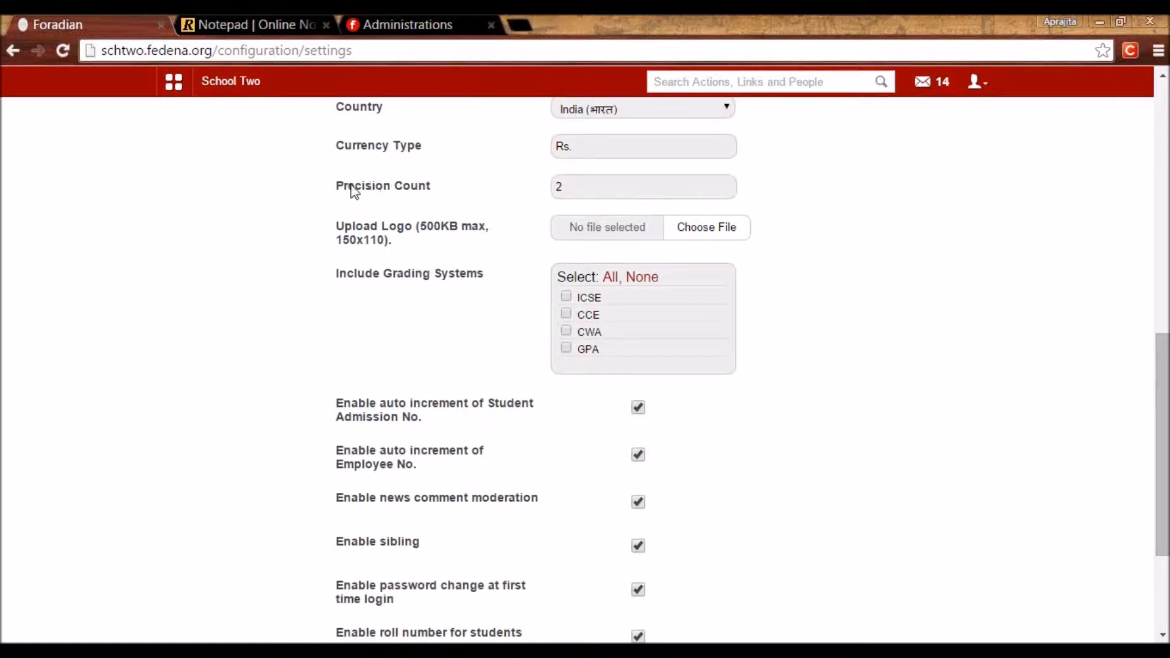
left_click(576, 185)
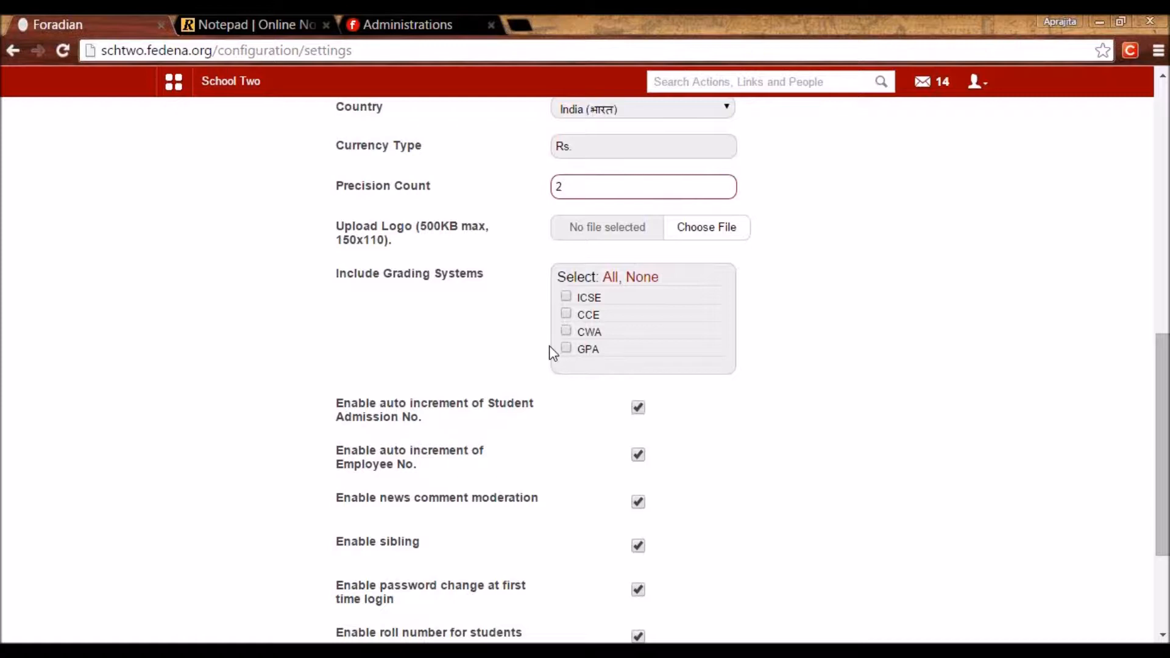
scroll(524, 382, "down", 3)
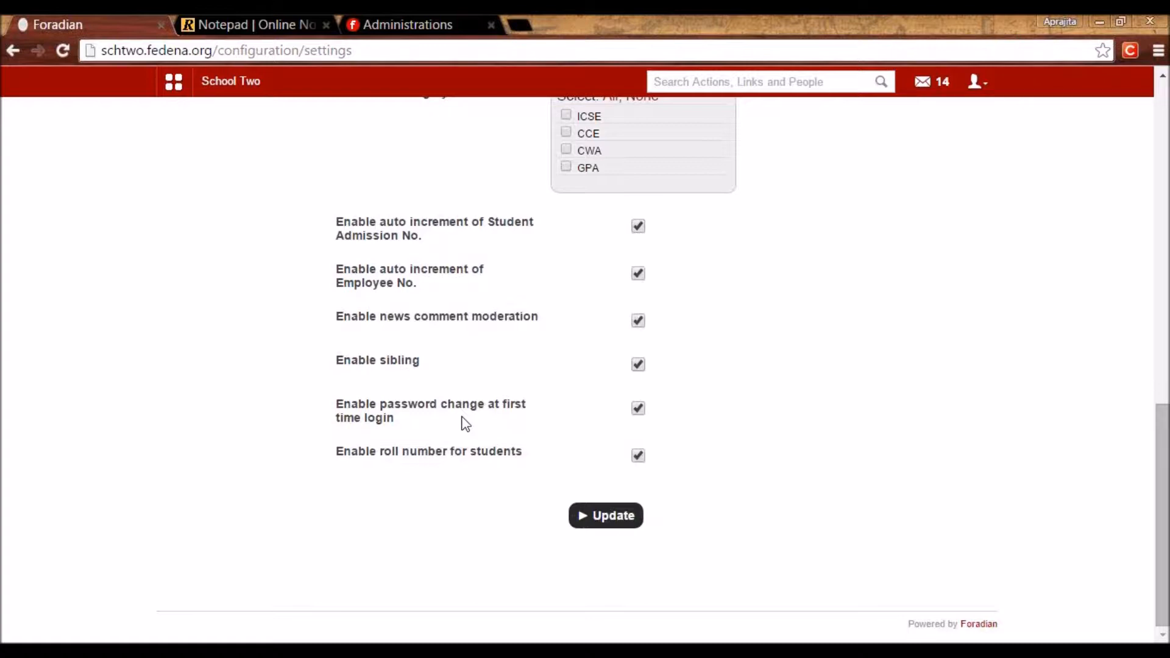
left_click(641, 409)
left_click(641, 410)
scroll(443, 457, "up", 10)
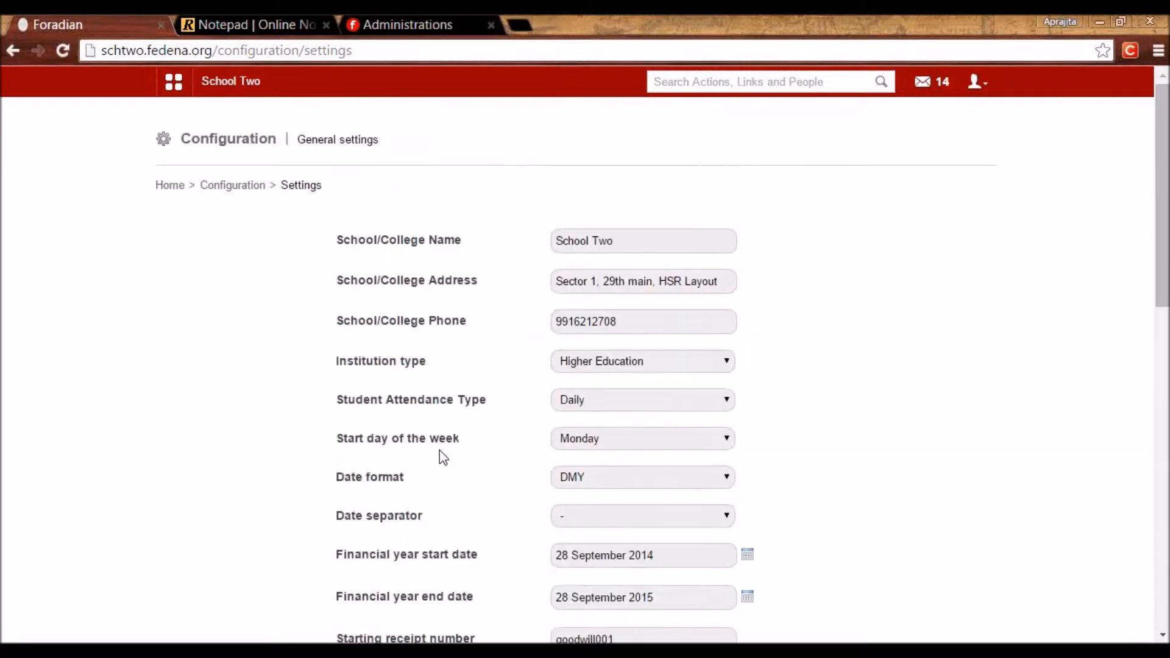
scroll(444, 458, "down", 10)
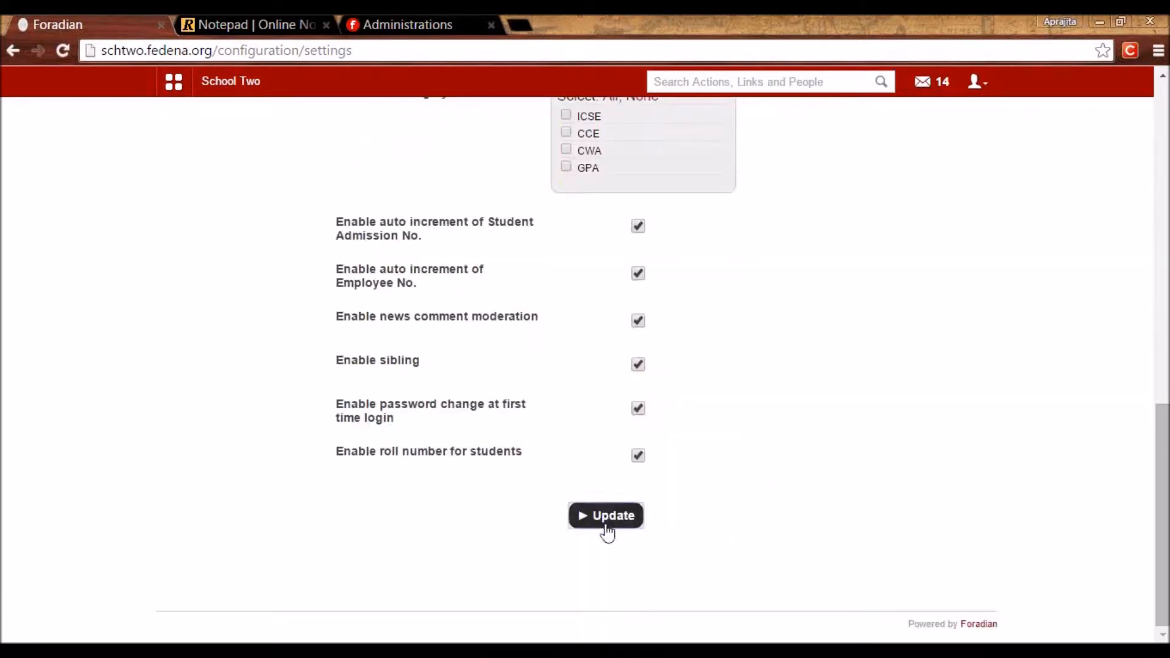
Save the general settings, view Manage Course (AAT to Class 4), then return to the notepad.
left_click(605, 518)
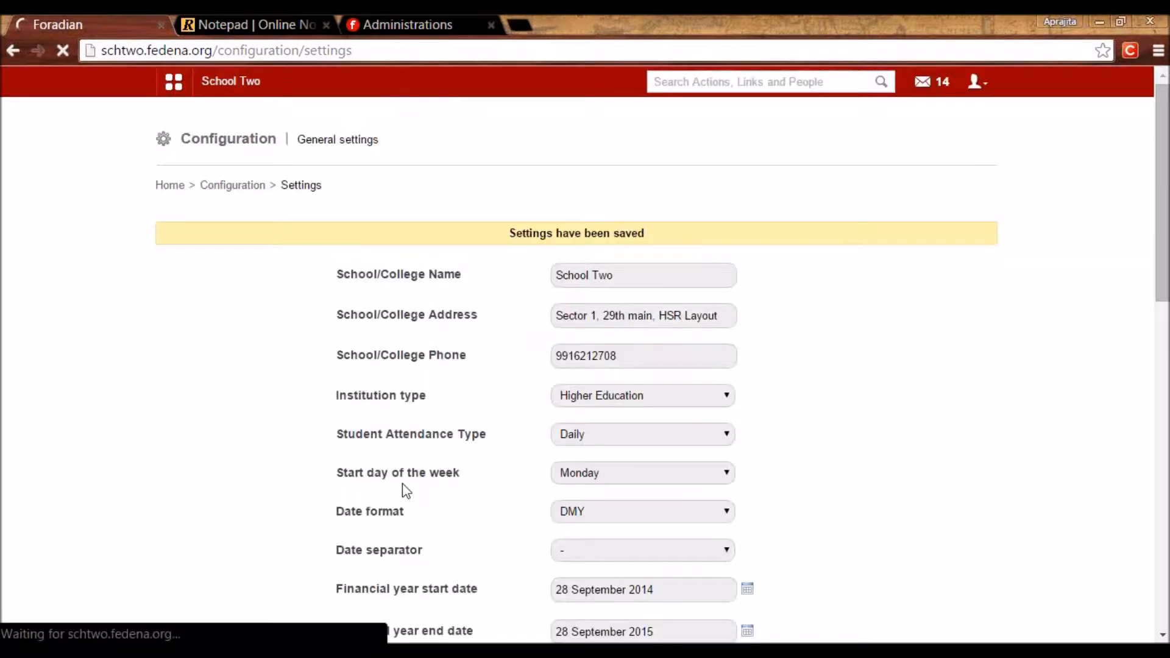
left_click(248, 188)
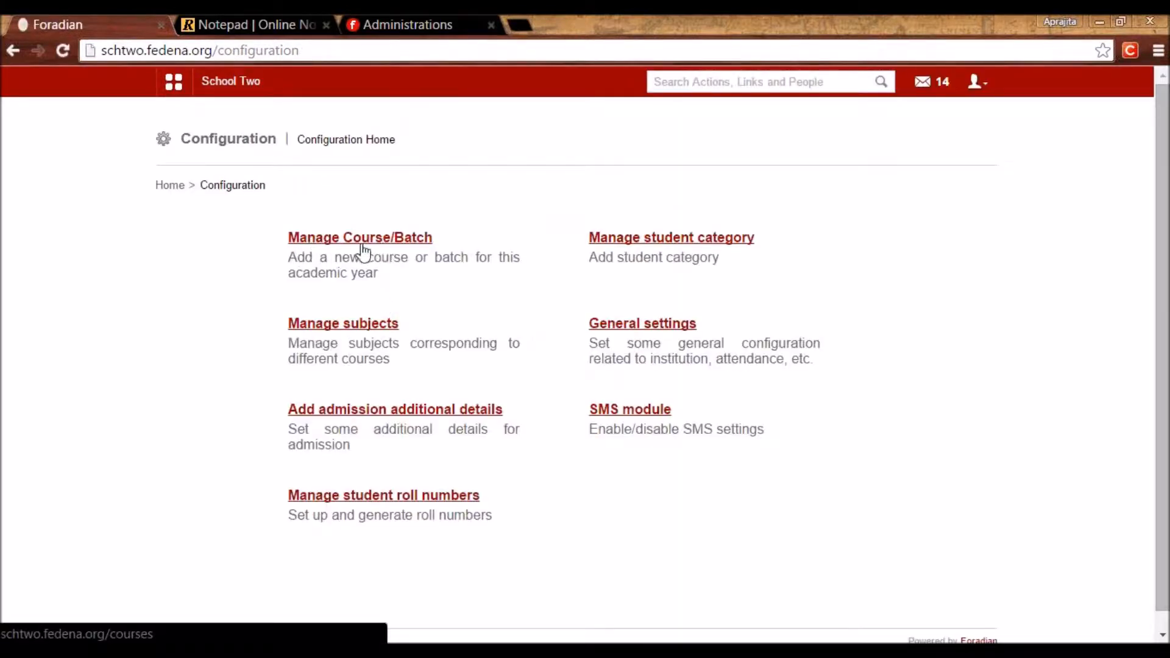
left_click(366, 239)
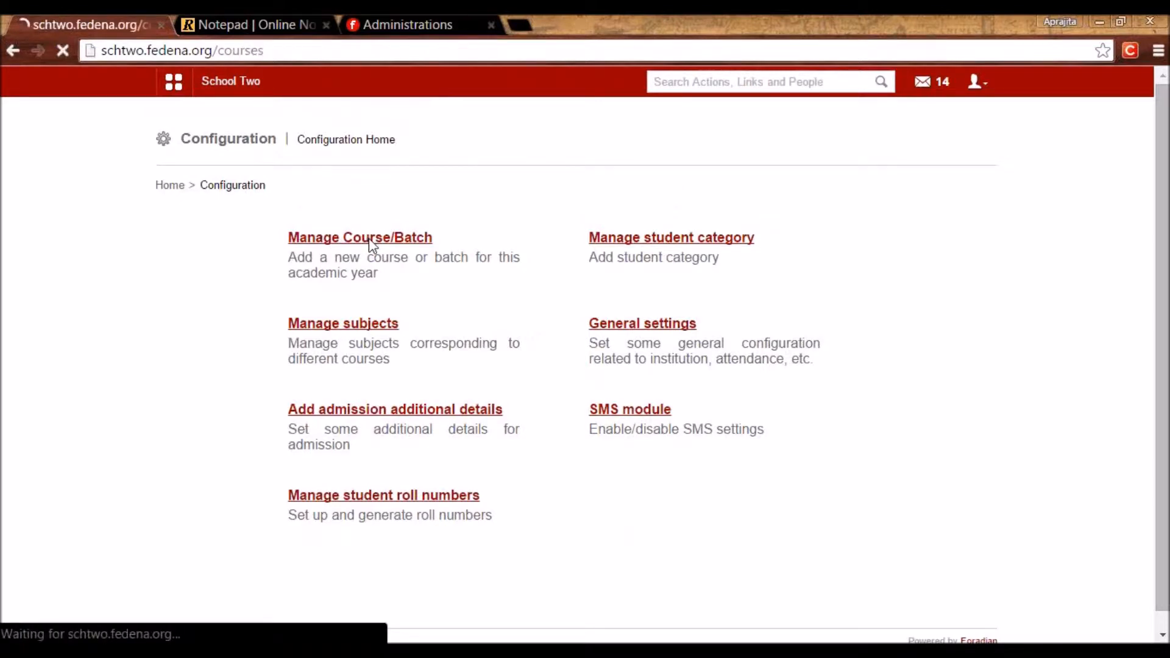
left_click(351, 241)
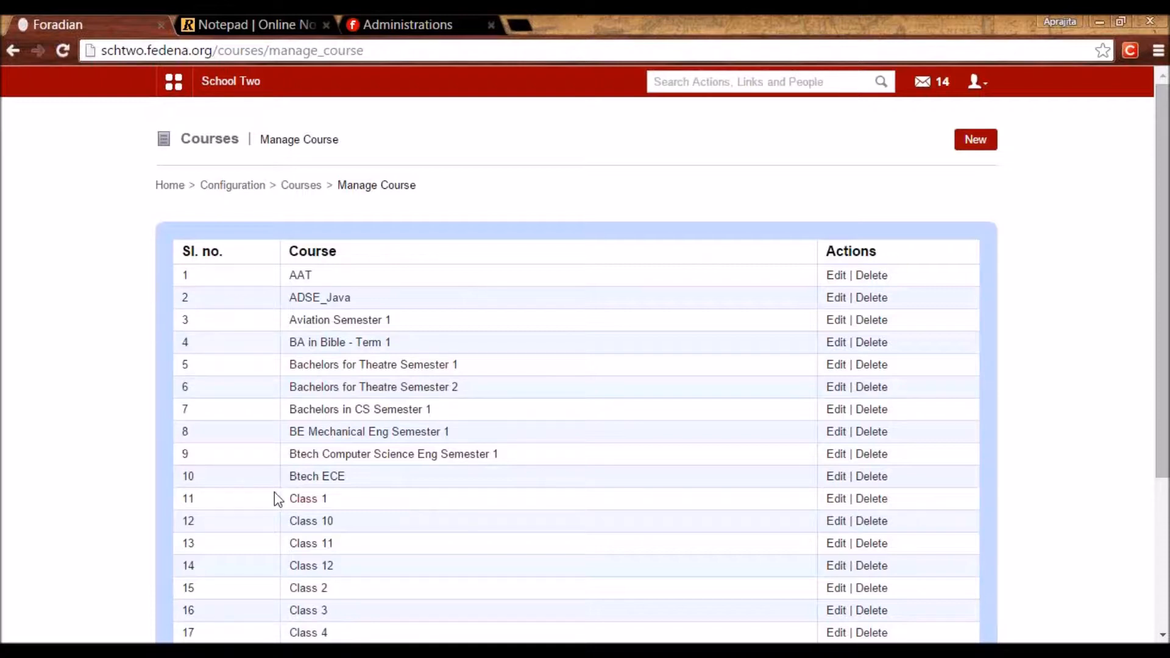
left_click(280, 21)
Under School-, add 'Class1..Class 2....', 'Grade 1. Grade 2...' and 'Standard 1.. Standard2..' examples.
left_click(84, 334)
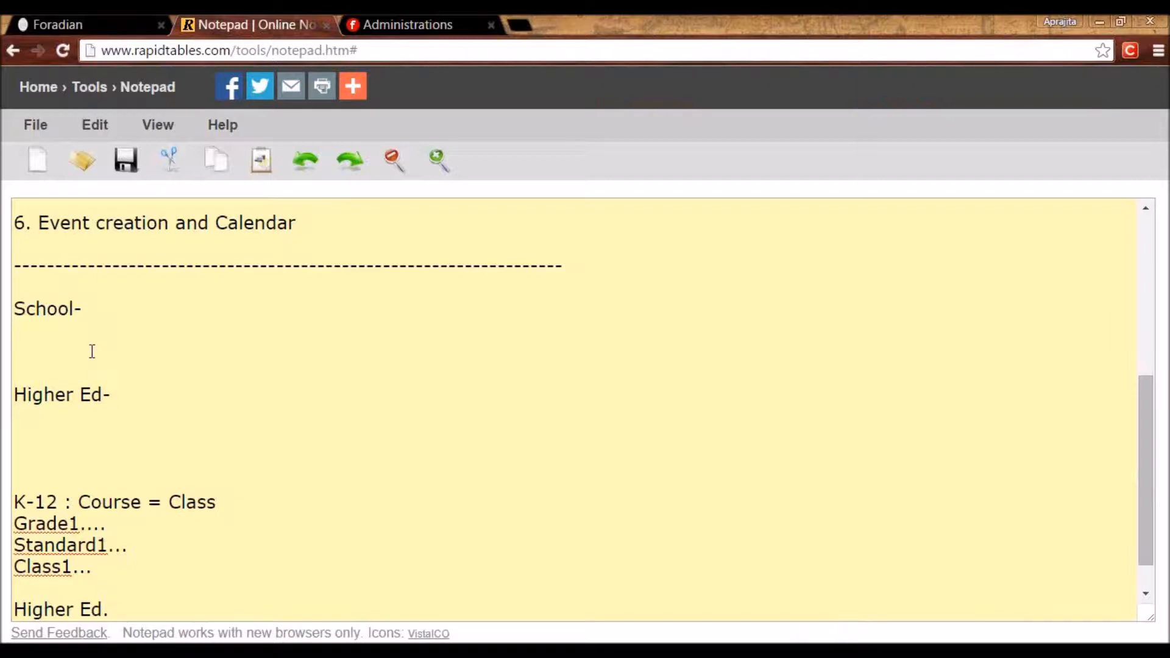
type("Class1..Class 2....")
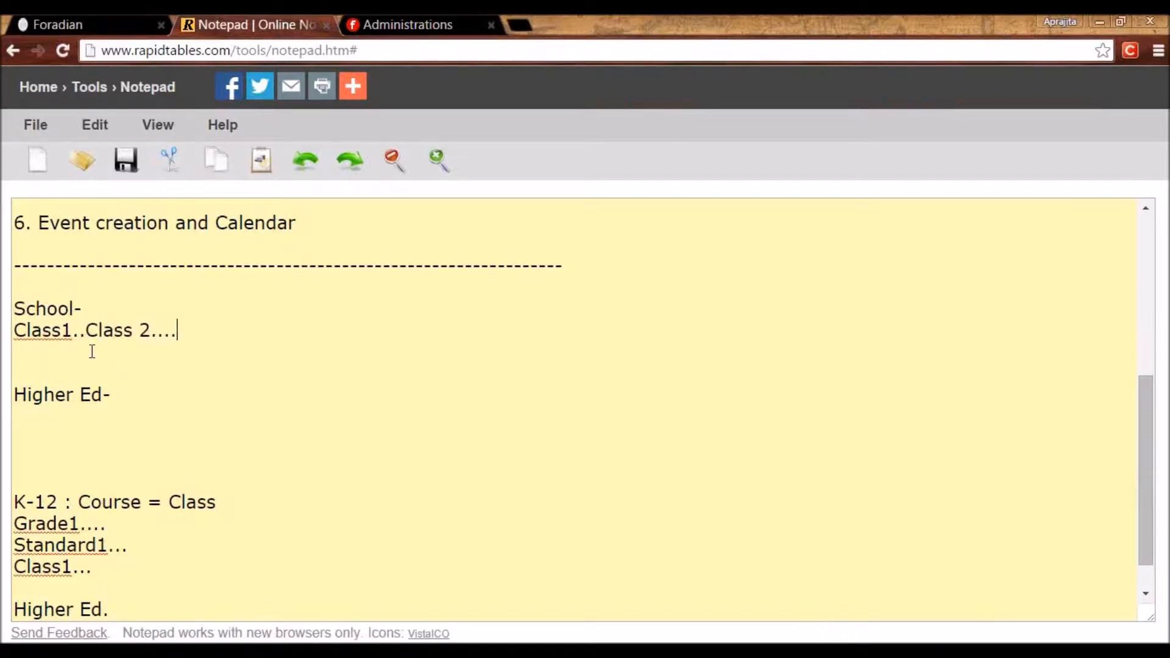
key("Return")
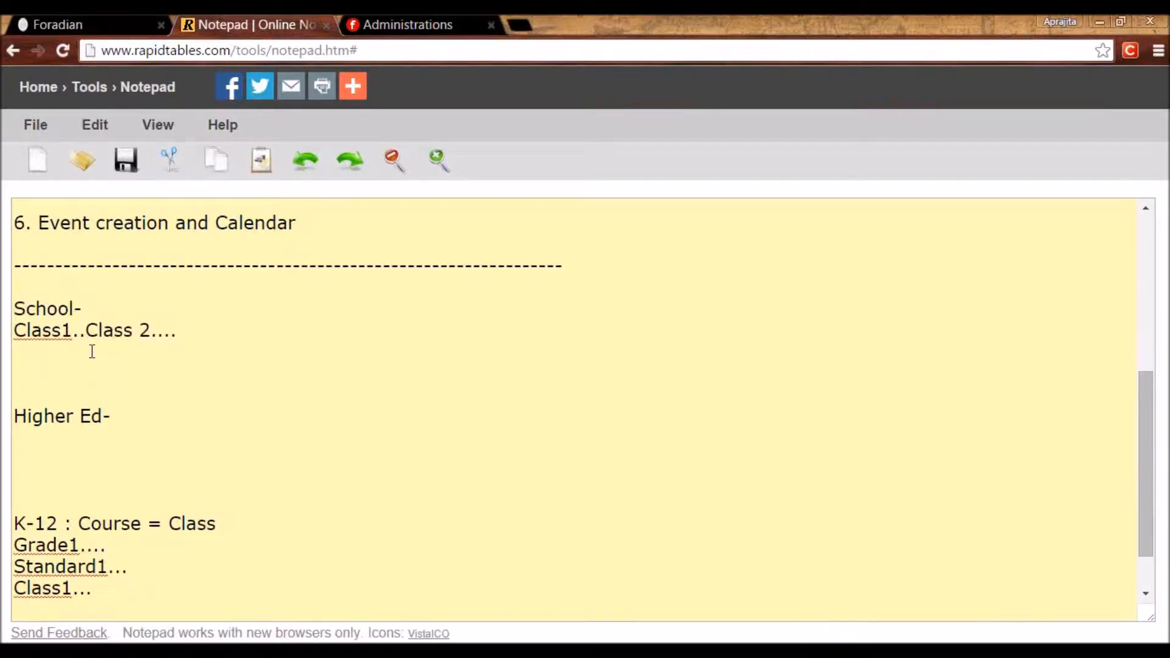
type("Grade 1. Grade 2.")
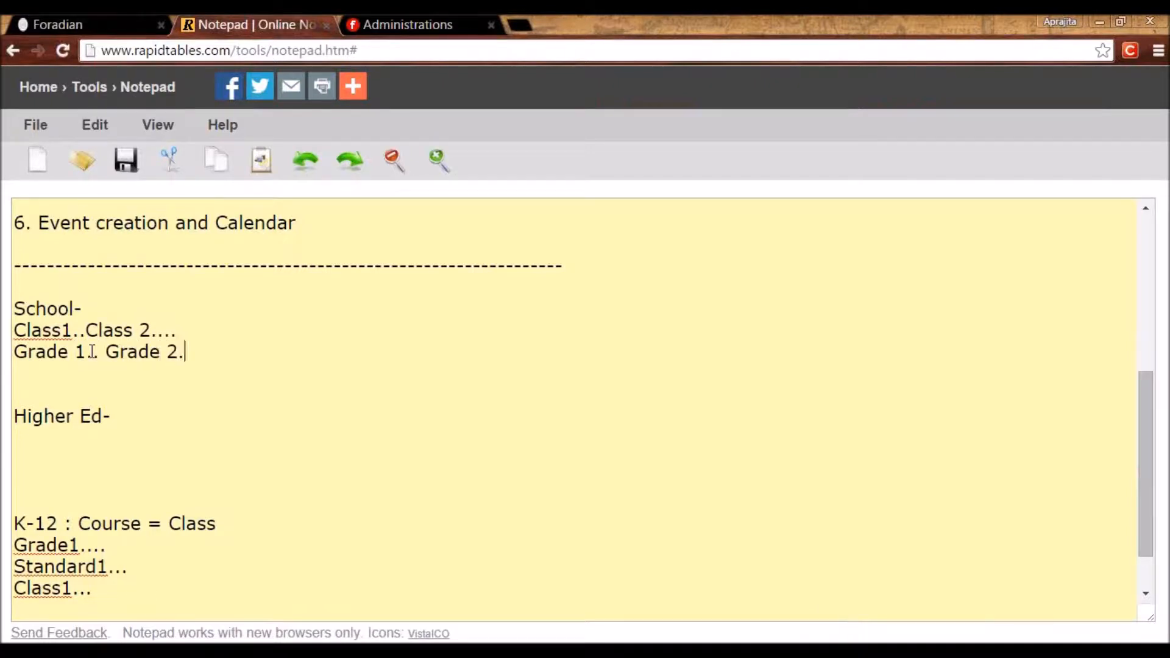
type("..")
key("Return")
type("Standard 1.. Standard2")
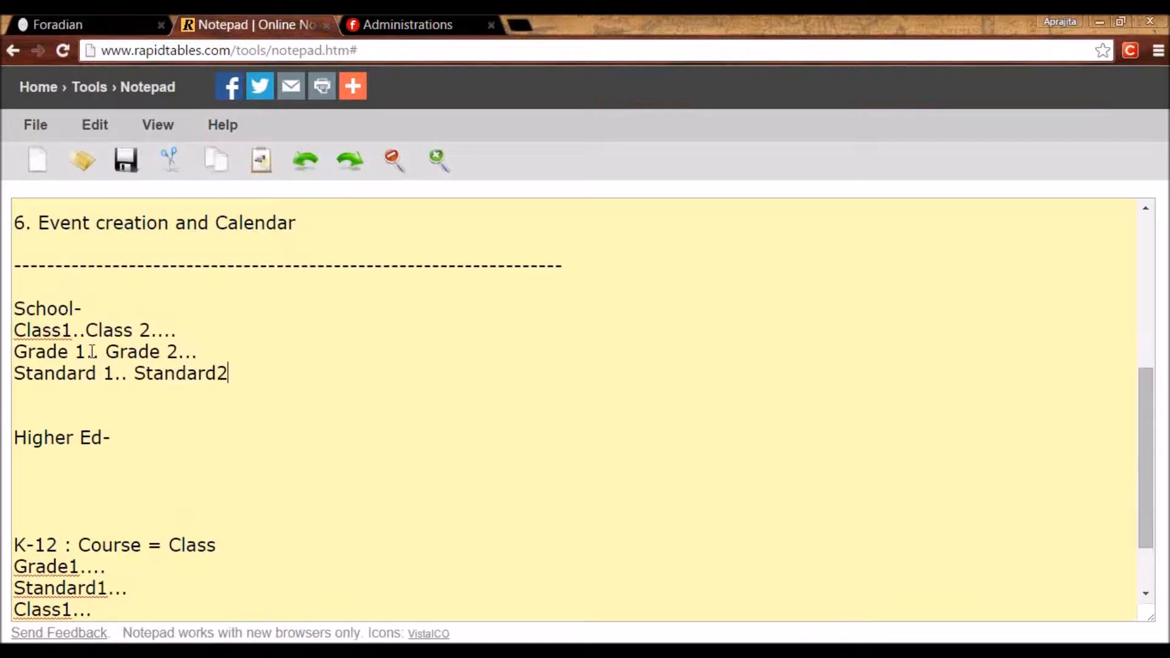
type("..")
Add a 'Grade 1' heading with a dashed underline.
key("Return")
key("Return")
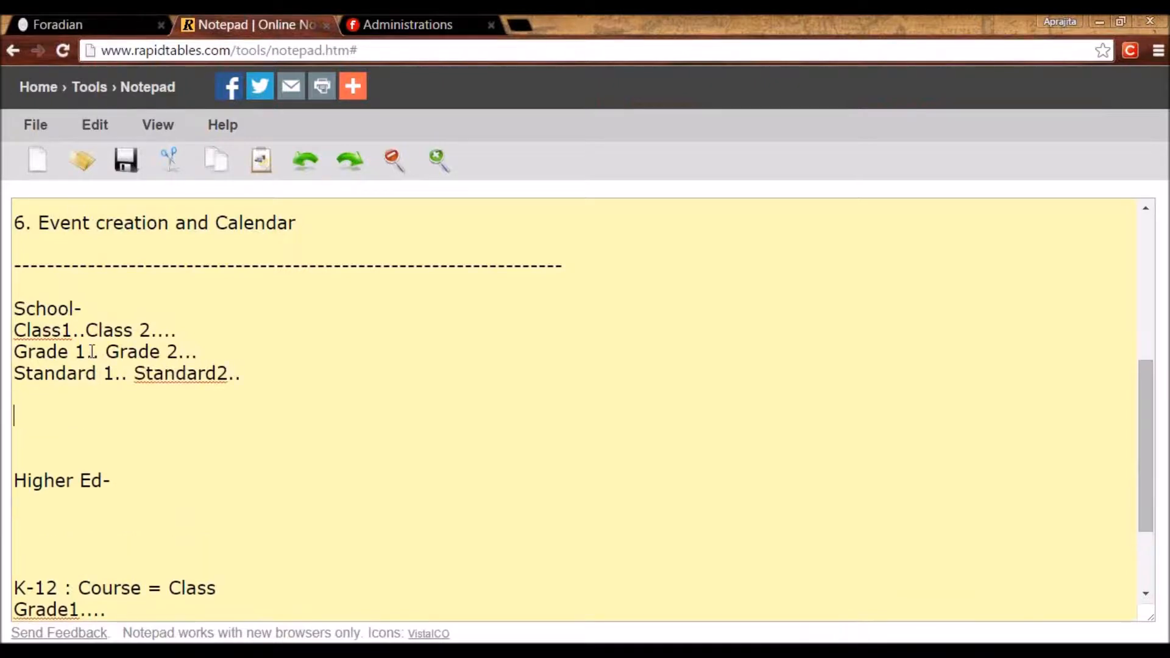
type("Grade 1-")
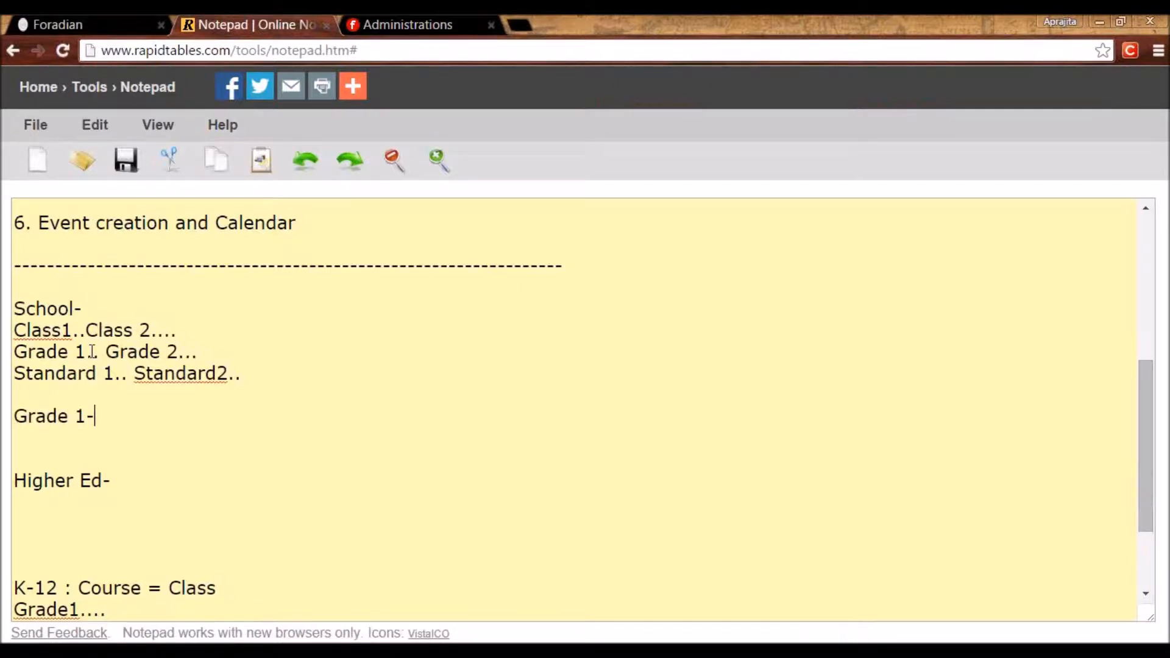
key("BackSpace")
key("Return")
type("-------")
type("-=")
type("-")
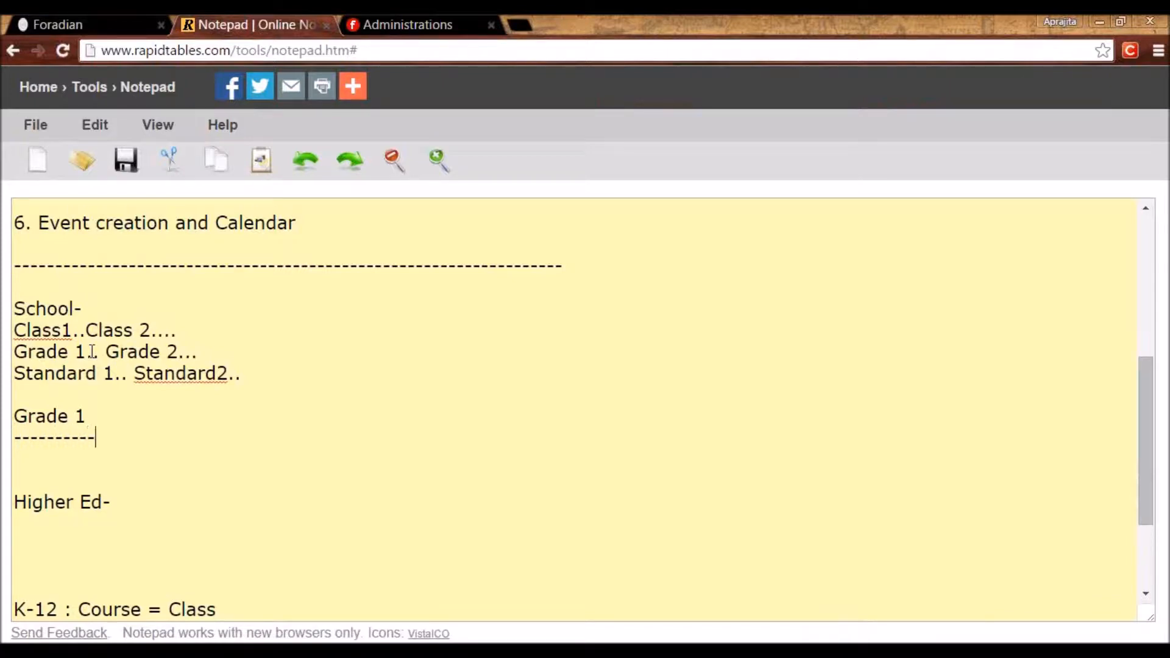
key("Return")
Write 'Batch = Section - group of students who follow same timetable' under the heading.
type("Batch ")
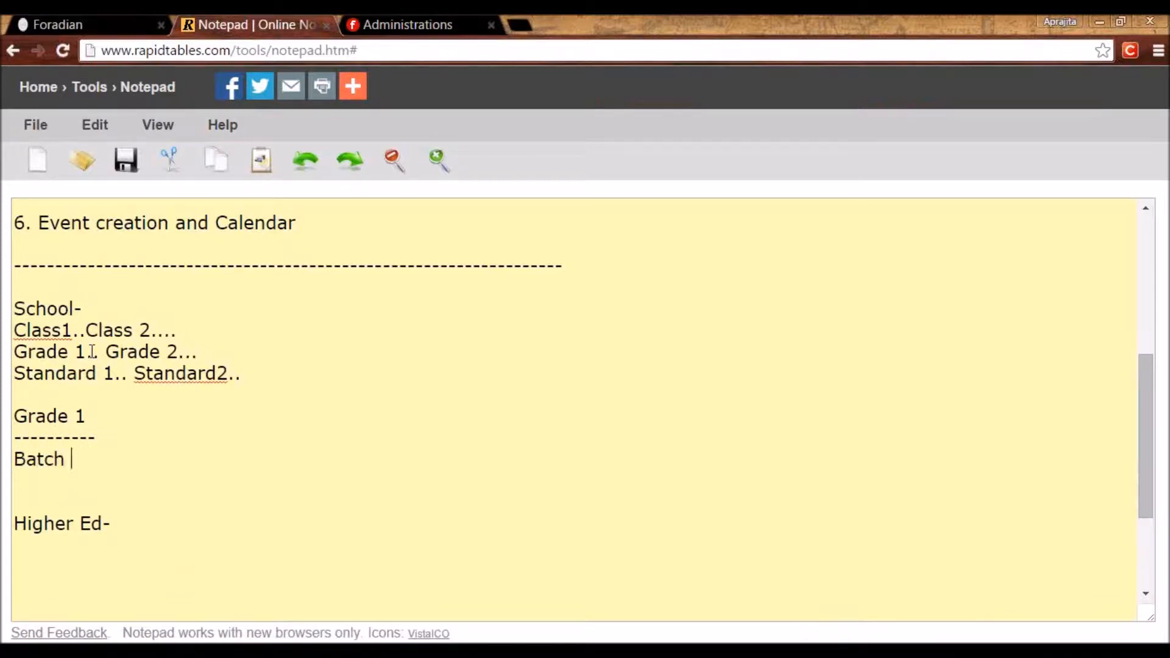
type("- group of student")
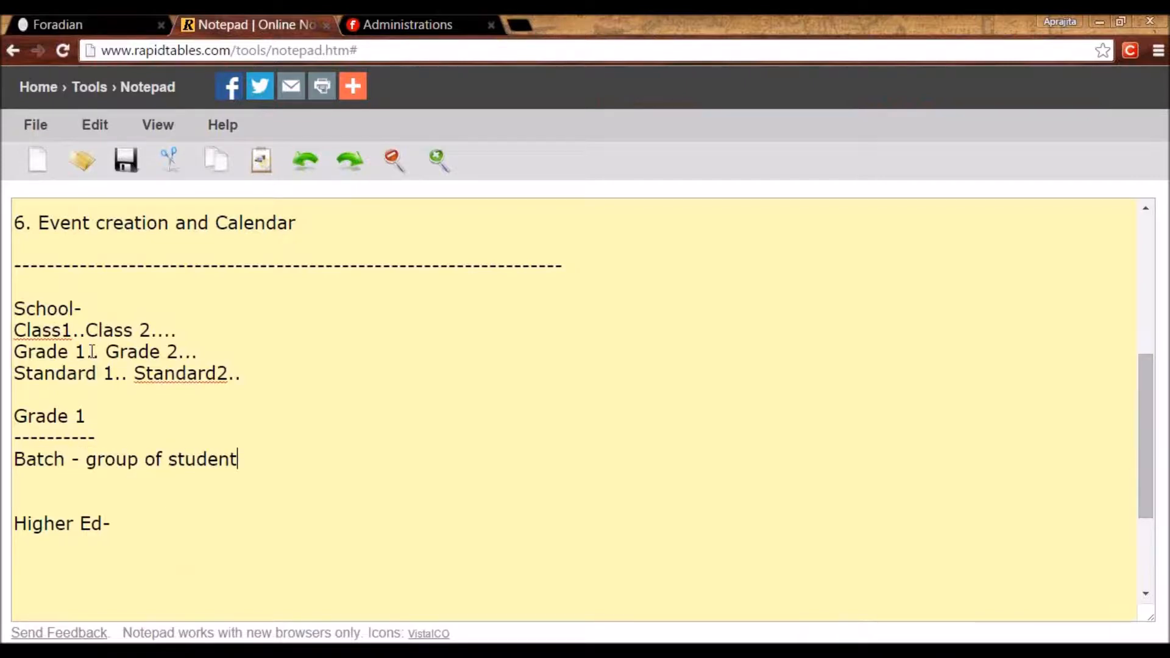
type("s who follo")
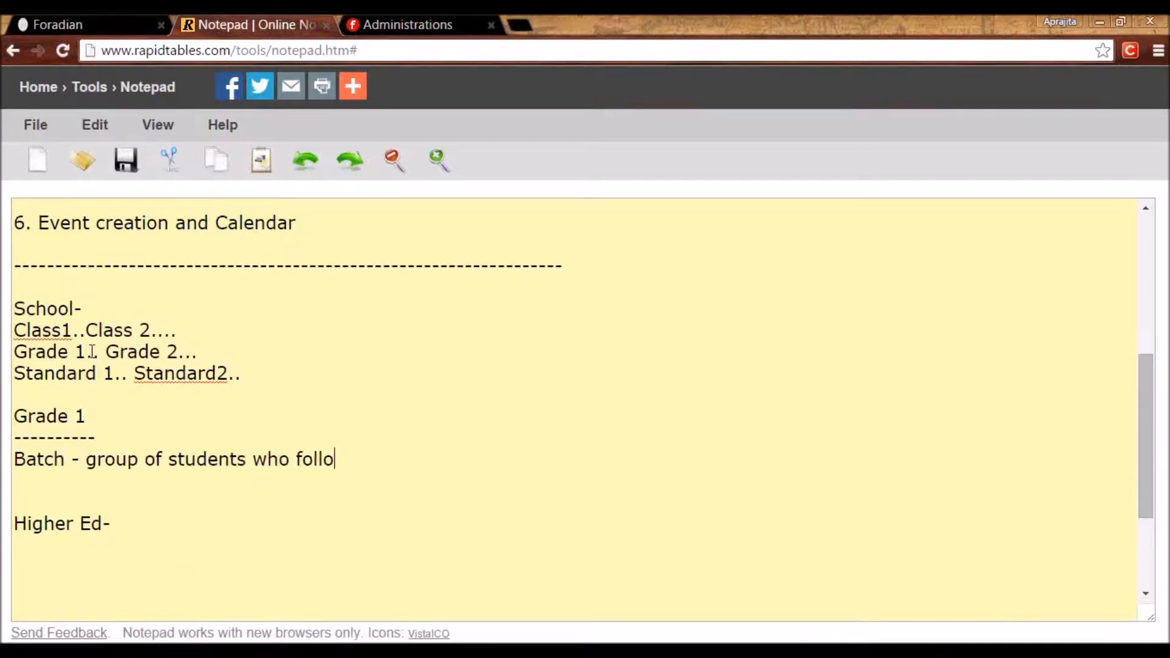
type("w sam timetable")
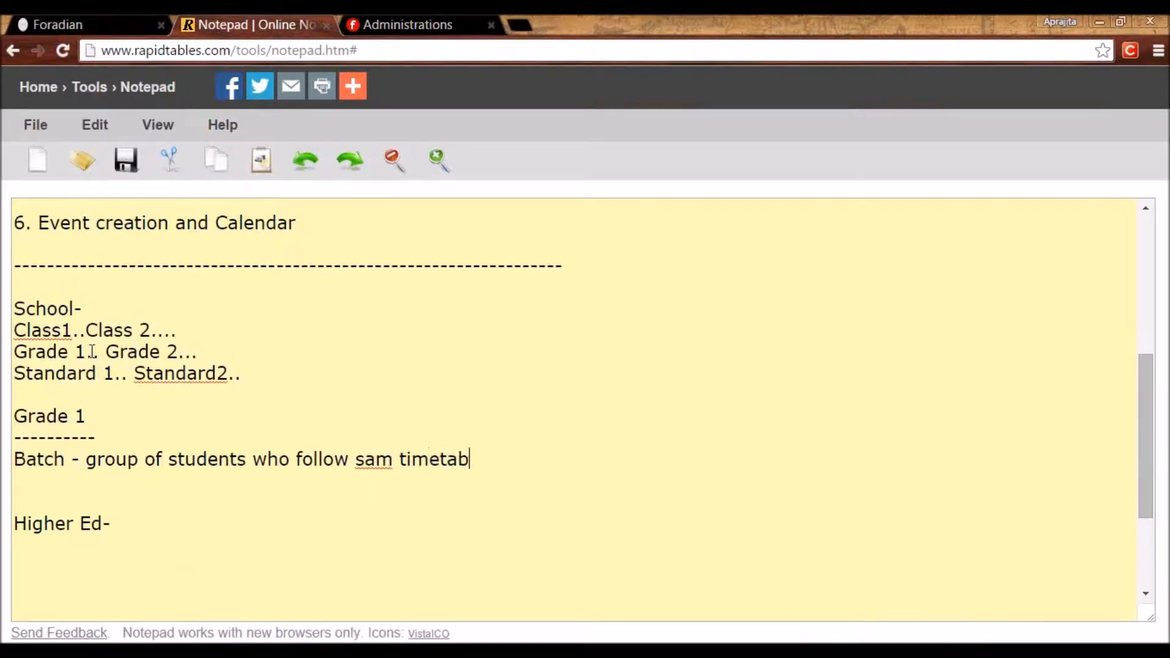
left_click(382, 463)
left_click(393, 468)
type("e")
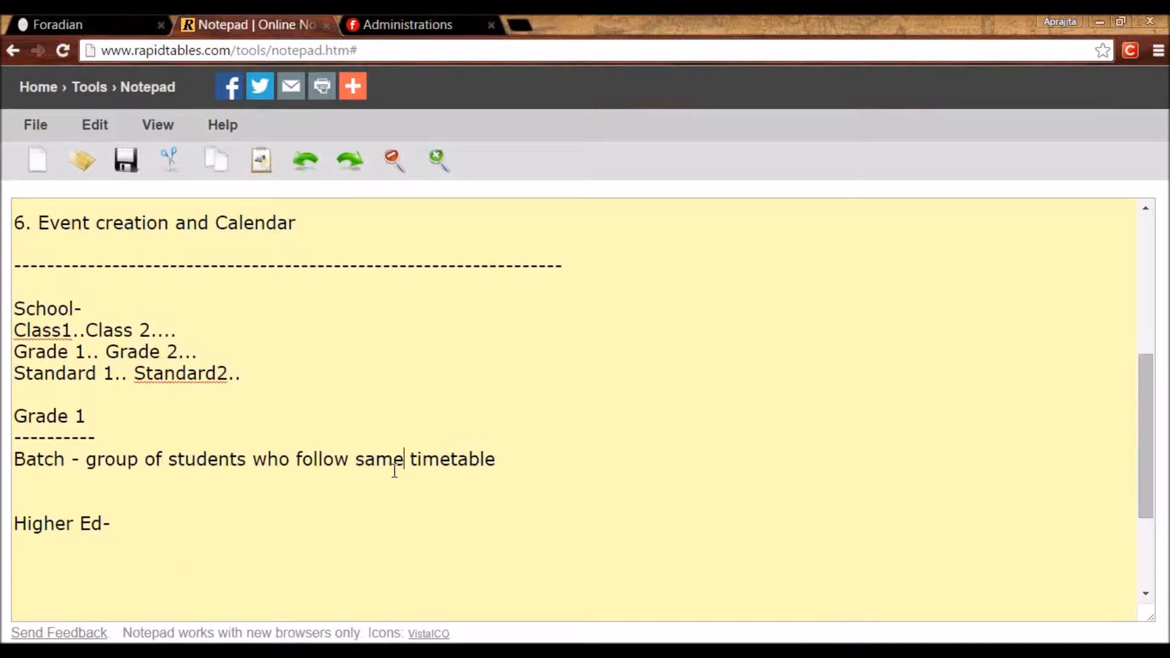
left_click(68, 460)
type("= Section")
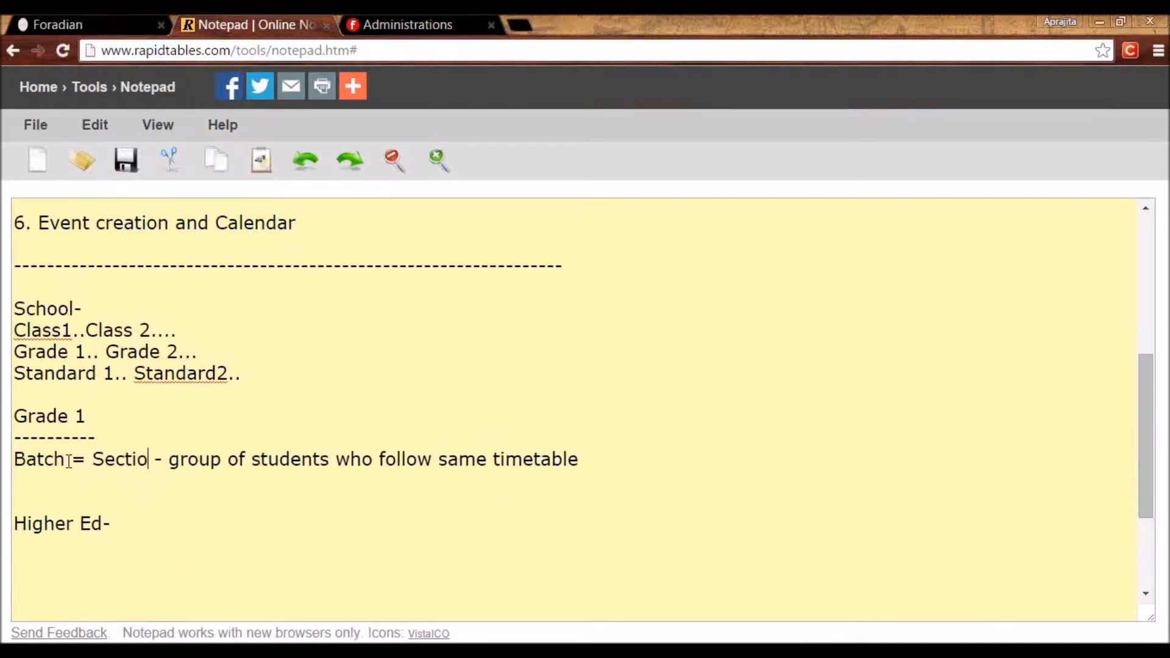
left_click(63, 473)
left_click_drag(85, 416, 2, 431)
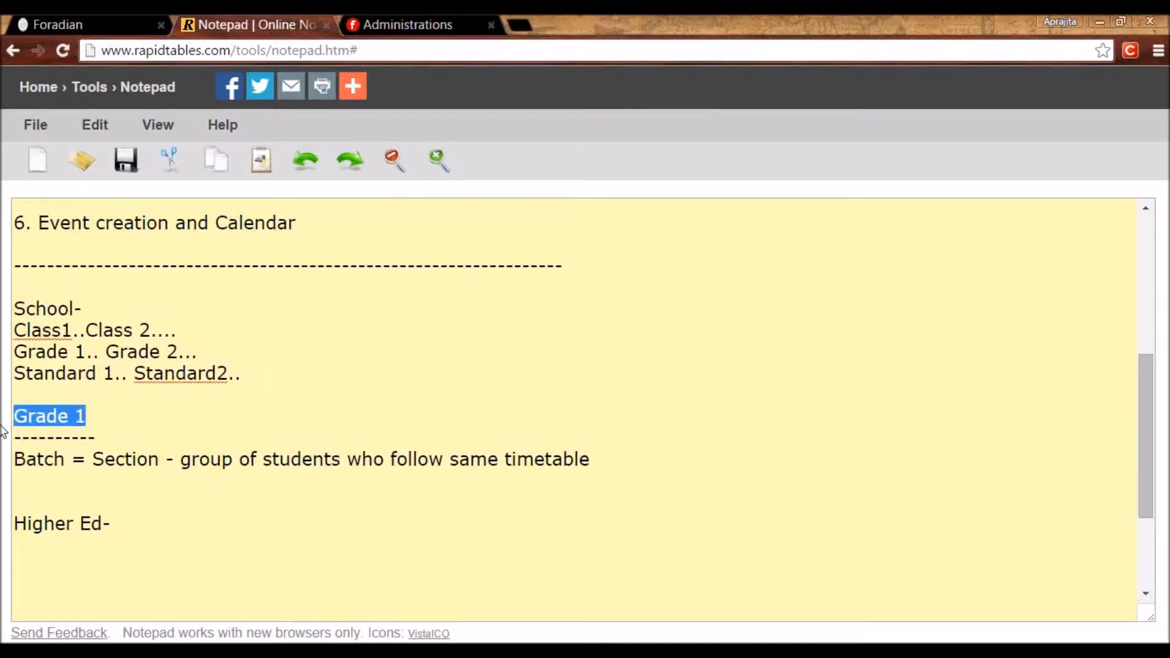
List 'A 2015-2016' and 'B 2015-2016' on separate lines below the Batch = Section line.
left_click(29, 484)
type("A 2015-2016")
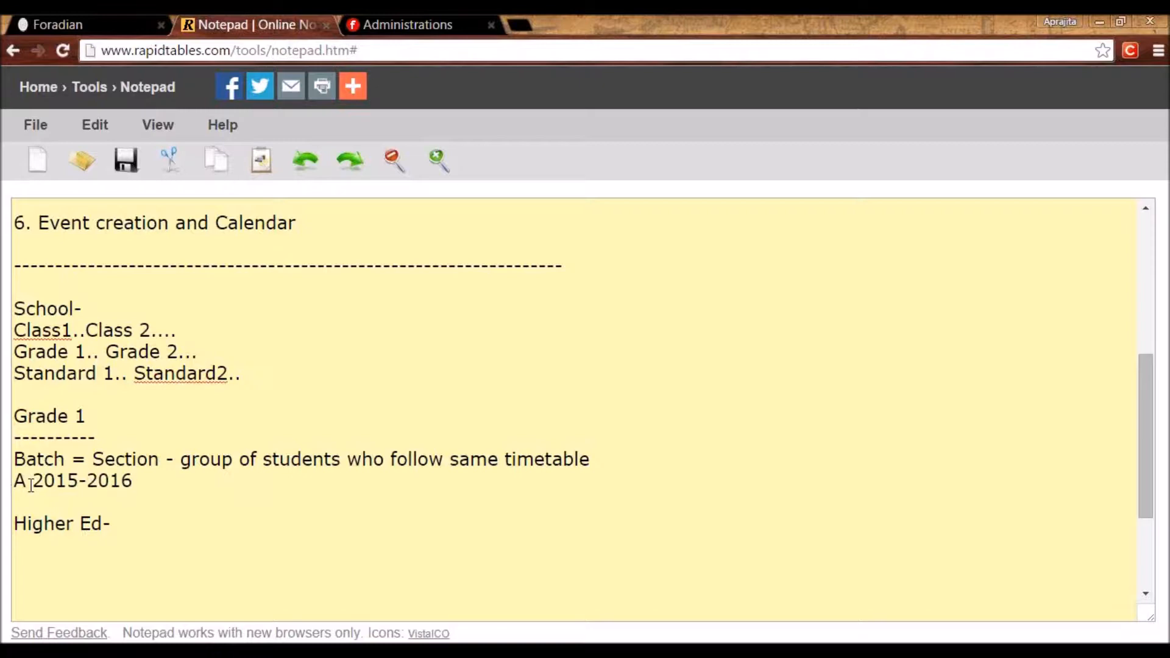
key("Return")
type("B 201")
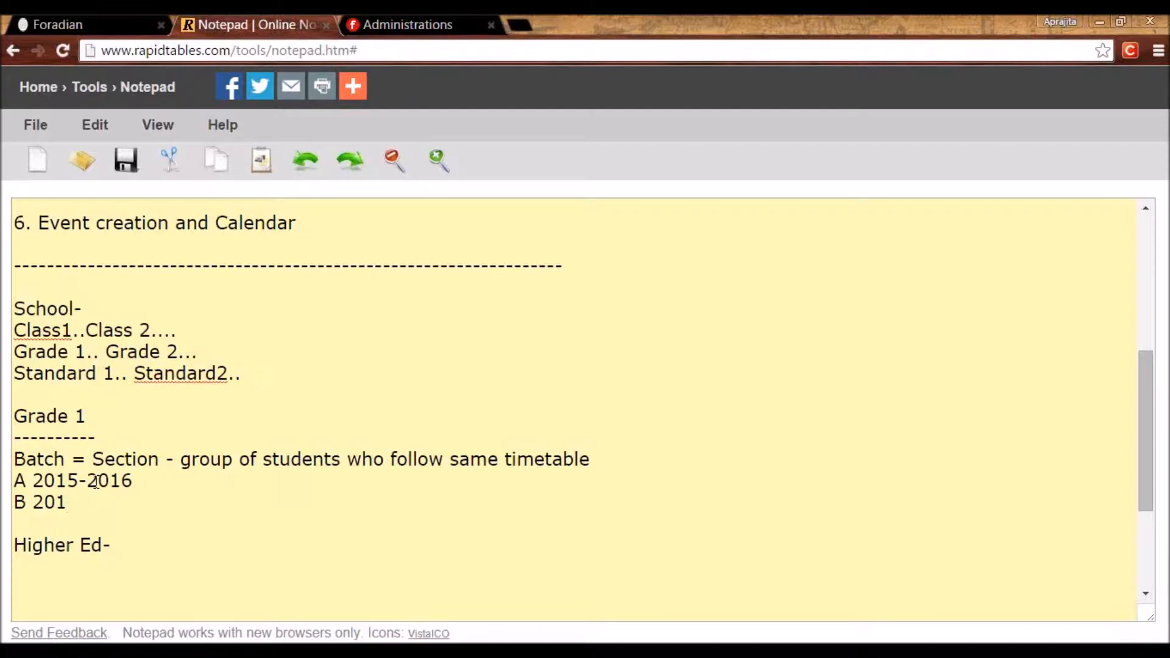
type("5-2016")
key("Return")
left_click_drag(133, 502, 11, 484)
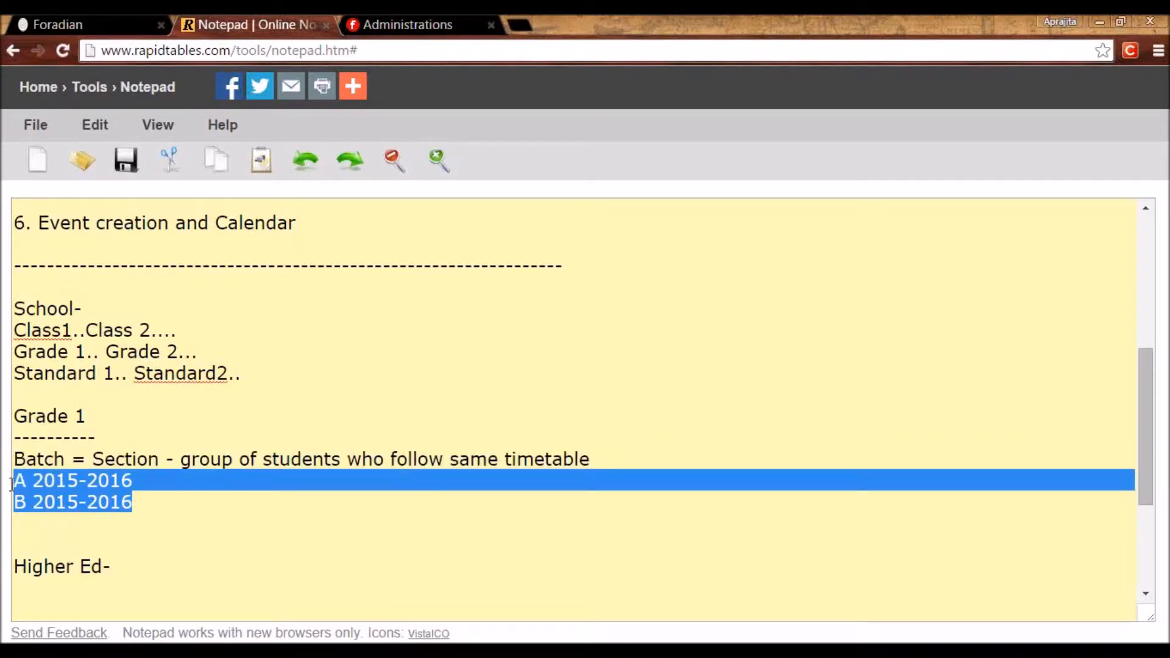
left_click_drag(98, 419, 18, 420)
left_click(37, 499)
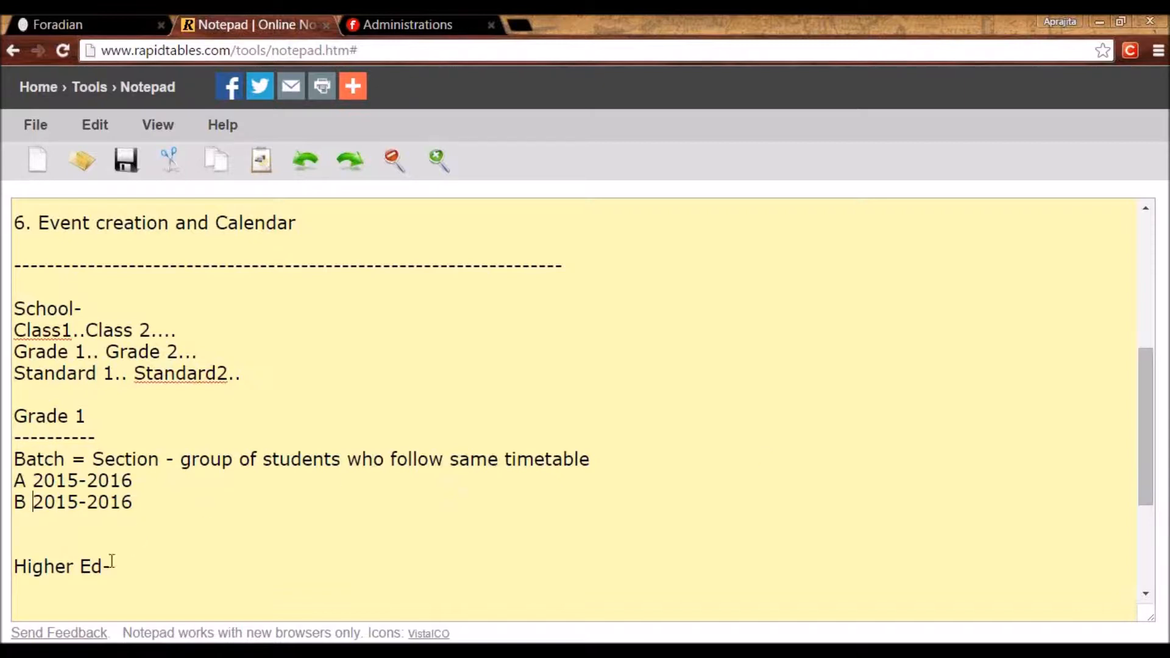
Type 'Diploma in Theatre Semester 1' on the empty line below Higher Ed-.
left_click(78, 593)
type("Diploma in Theatre")
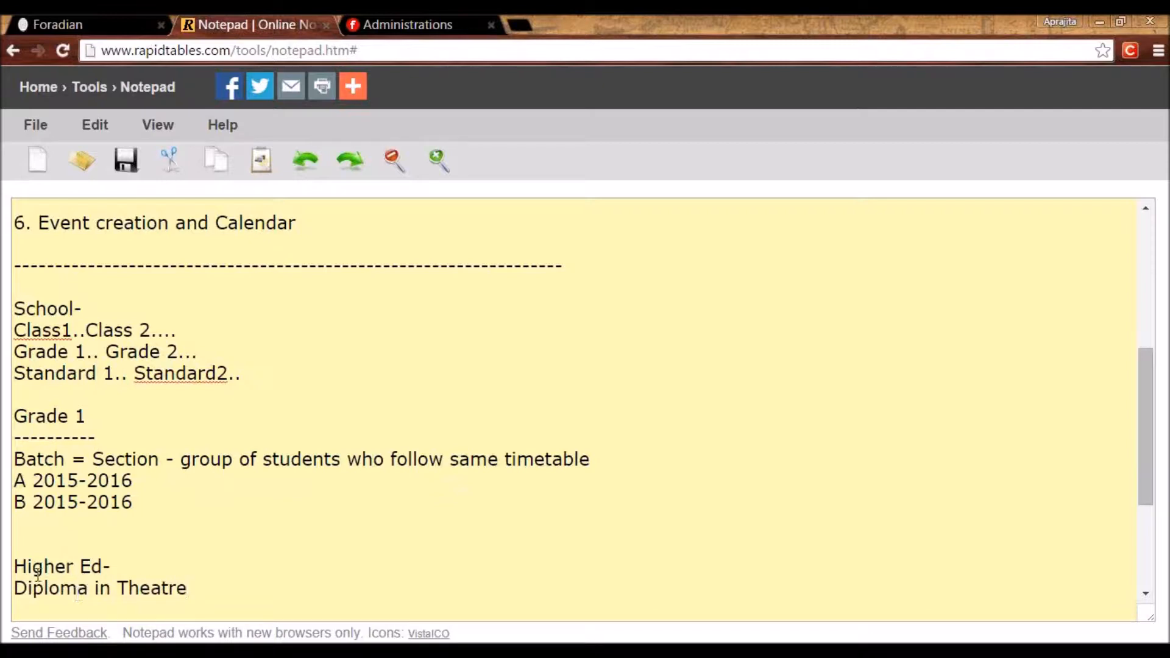
scroll(38, 573, "down", 4)
type("S")
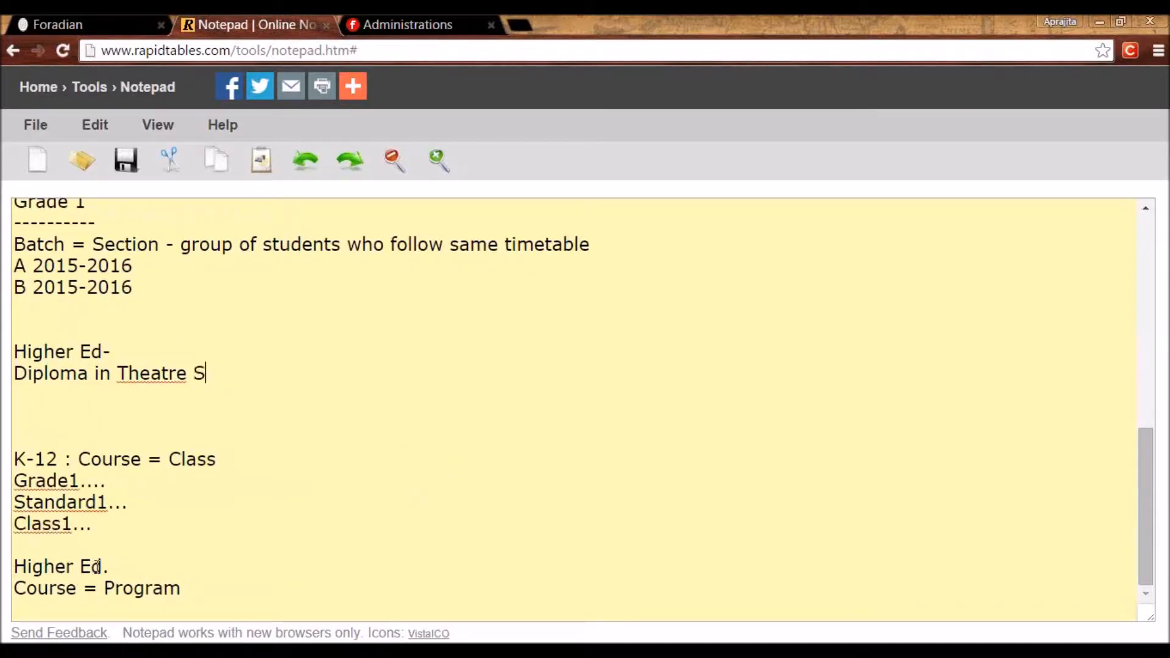
type("emester 1")
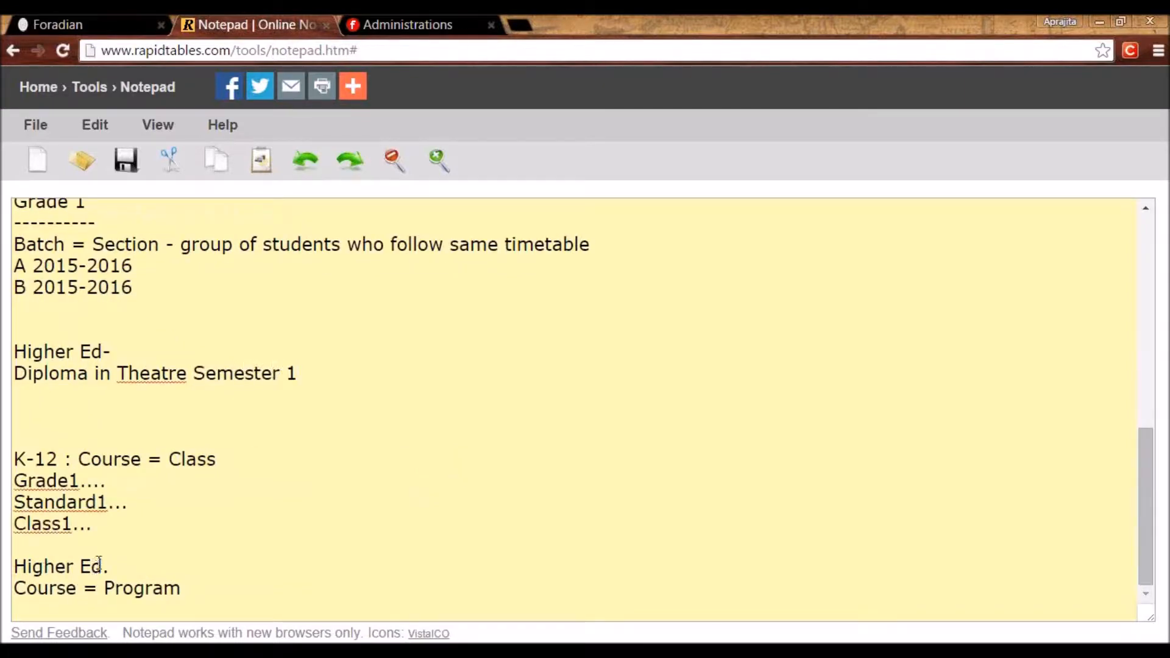
key("Return")
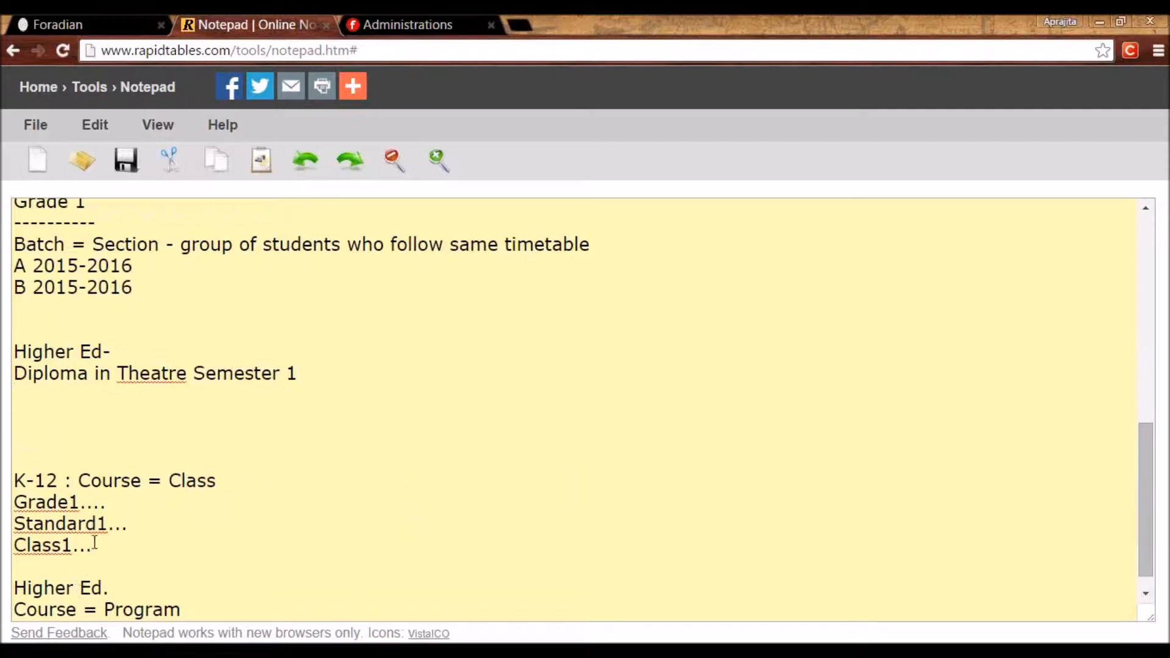
Extend the line into a Diploma in Theatre Semester 1, 2, 3... list.
left_click_drag(280, 375, 2, 373)
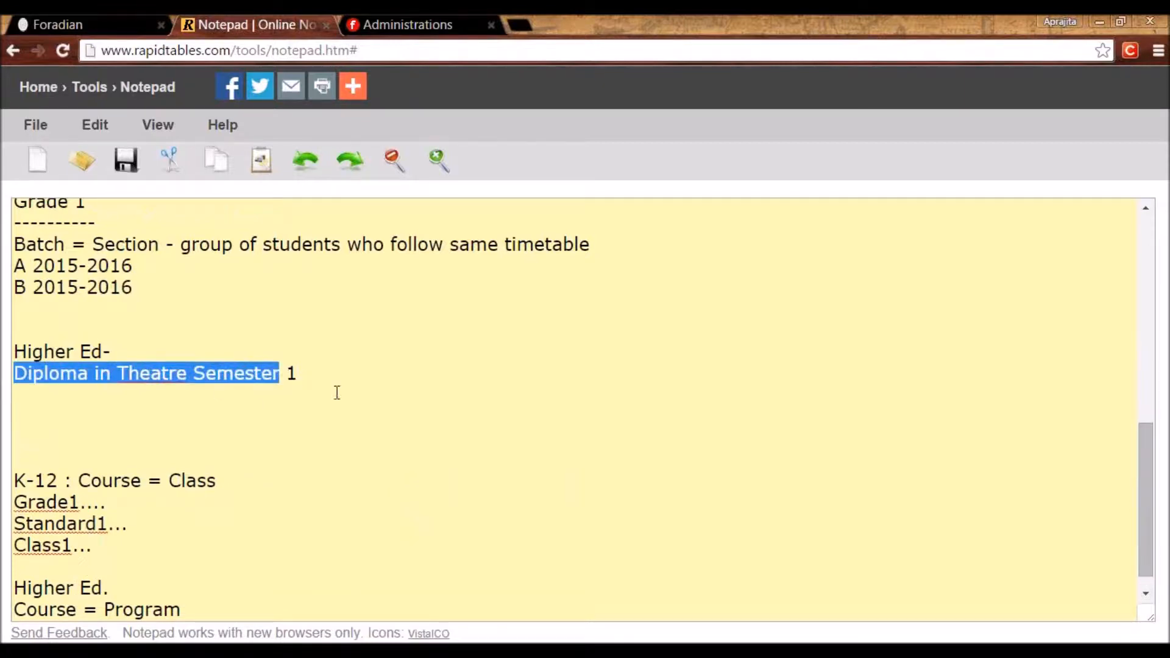
left_click_drag(311, 376, 2, 375)
key("ctrl+c")
left_click(324, 366)
type(",")
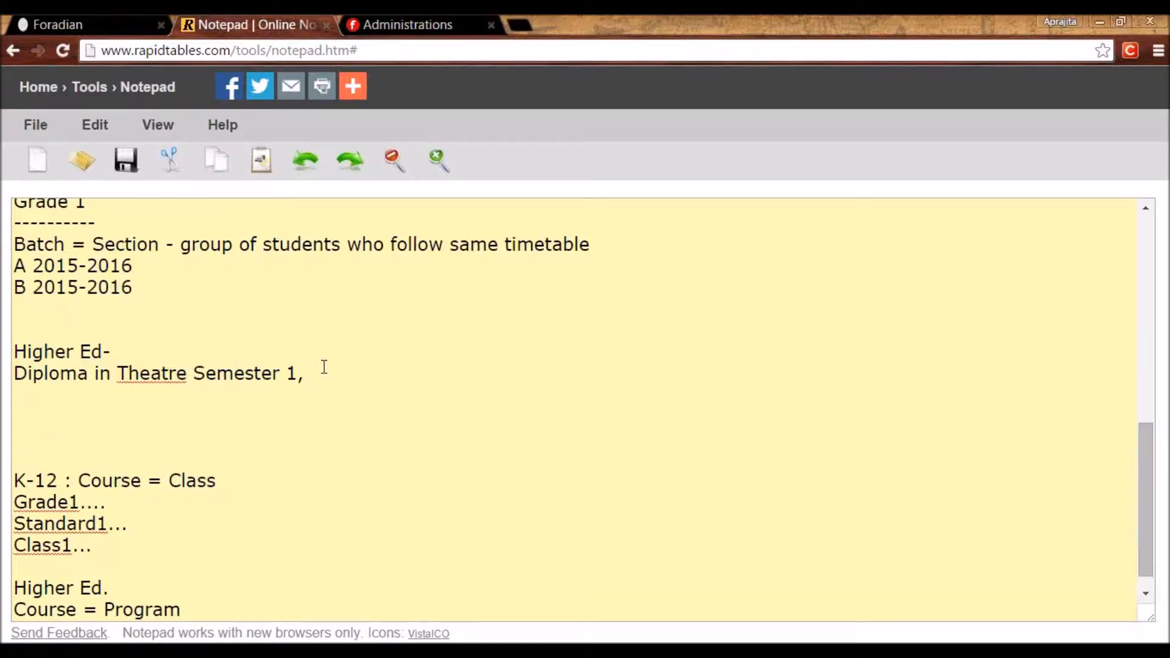
key("ctrl+v")
key("BackSpace")
type("2,")
key("ctrl+v")
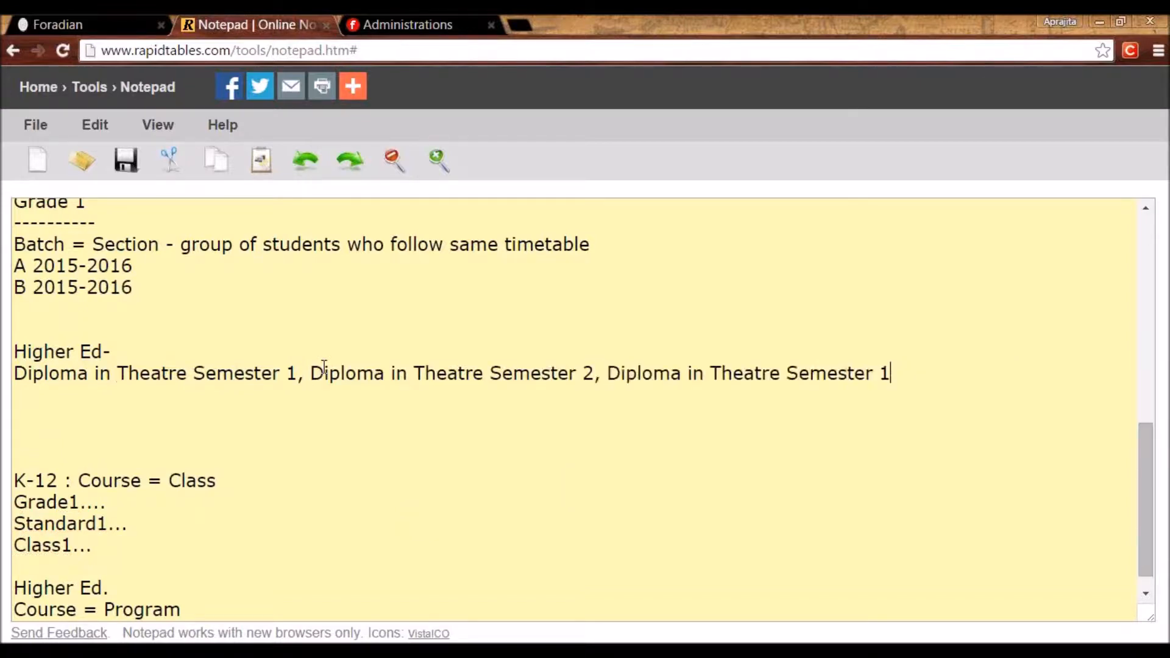
key("BackSpace")
type("3...")
key("Return")
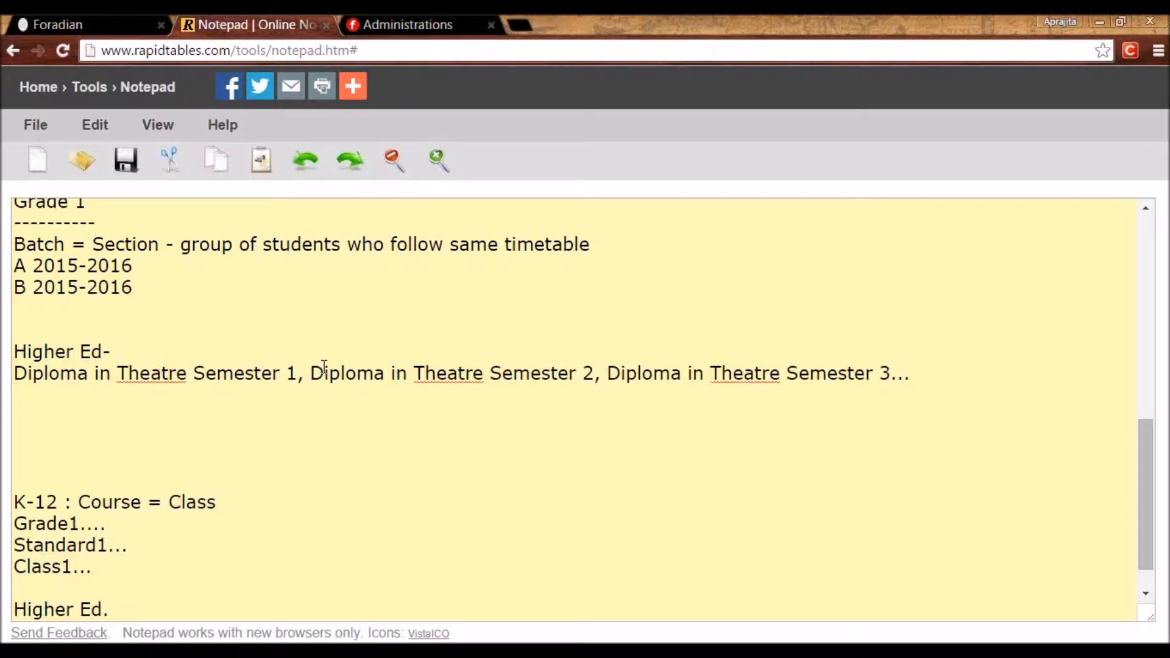
Select 'Diploma in Theatre Semester 1' for reuse on the empty line below.
left_click_drag(299, 369, 195, 361)
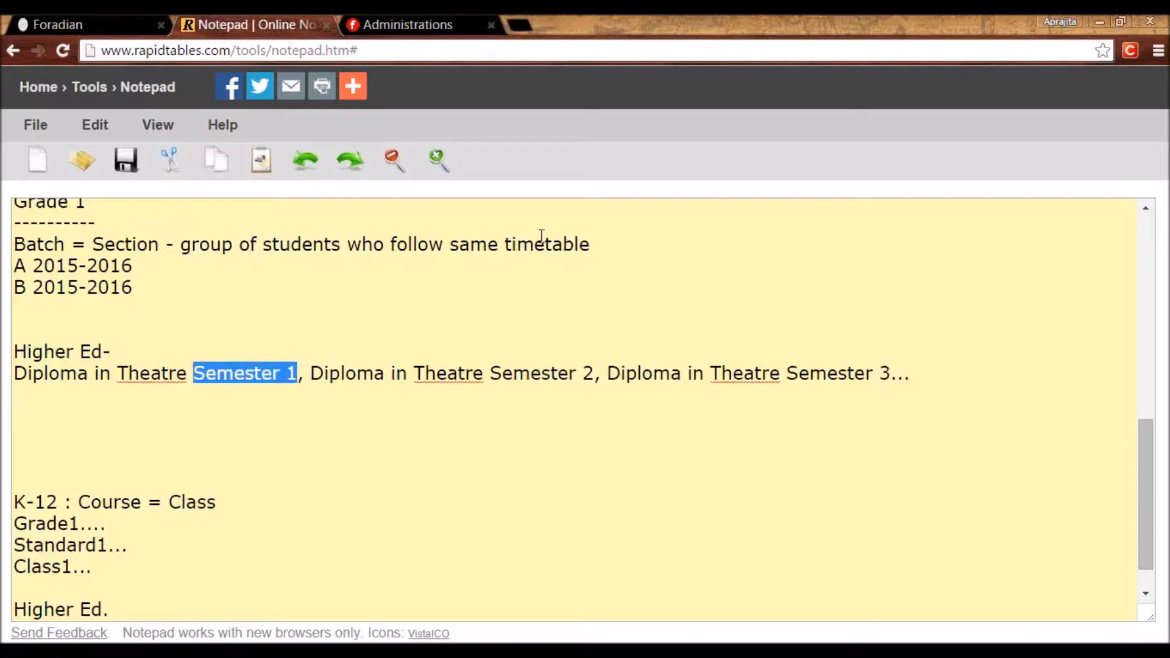
left_click(81, 417)
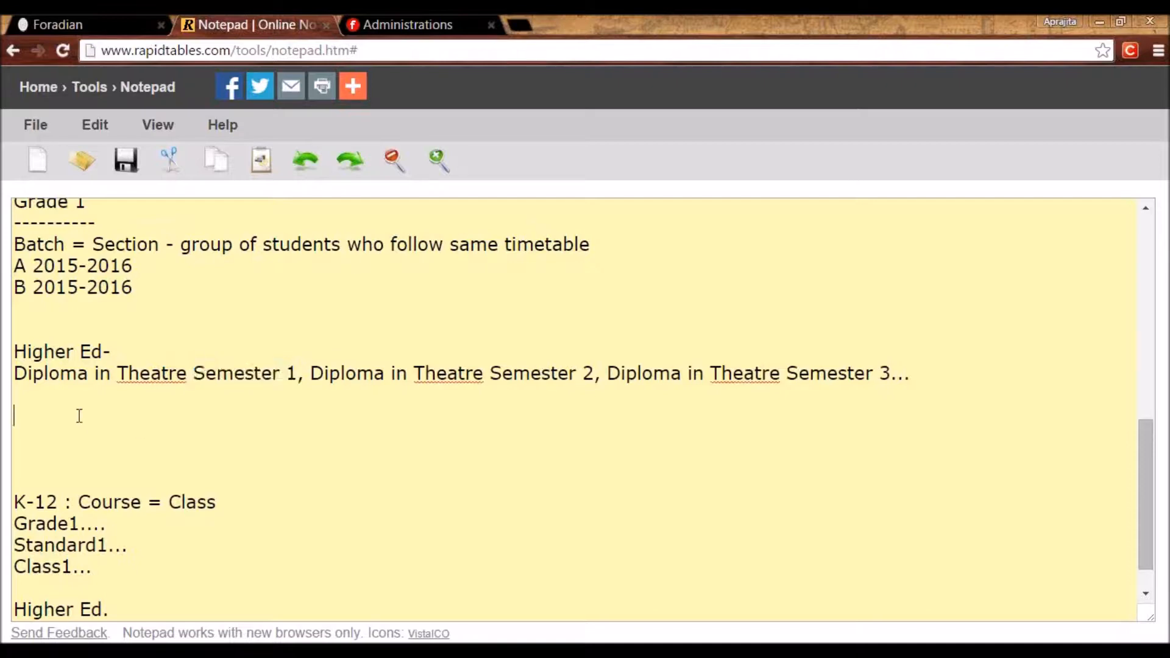
left_click_drag(295, 374, 18, 374)
key("ctrl+c")
left_click(44, 418)
Paste the Diploma in Theatre Semester 1 heading, underline it with dashes, and list A 2015-2016, B 2015-2016, A 2014-2015.
key("ctrl+v")
key("Return")
type("-----------------------------------")
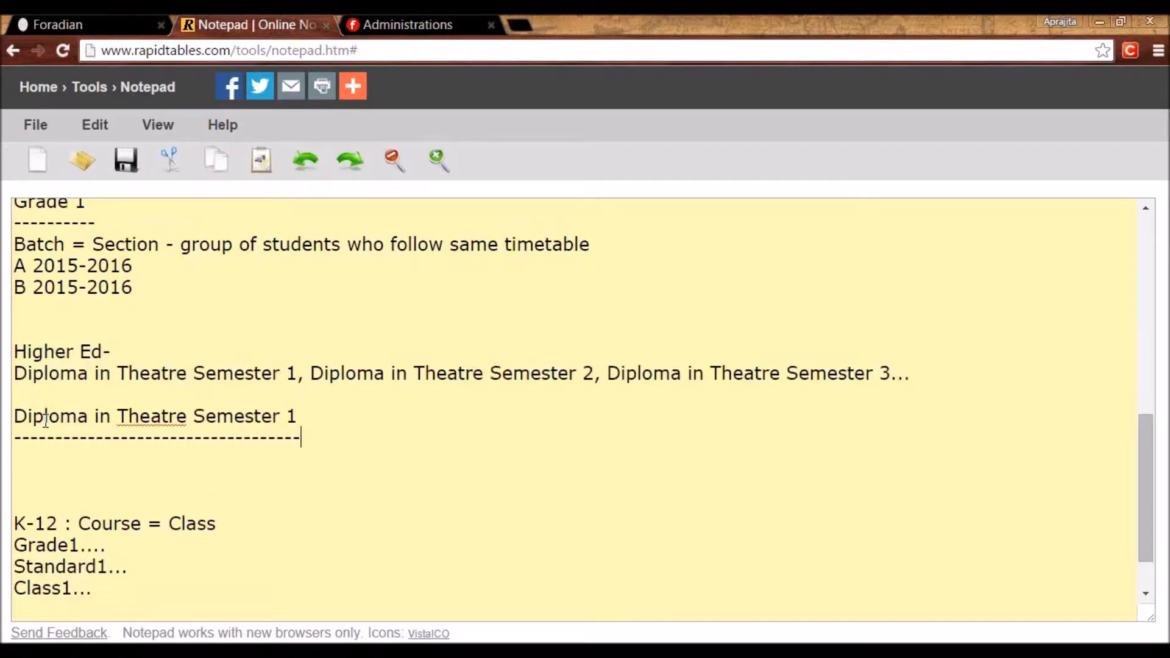
key("Return")
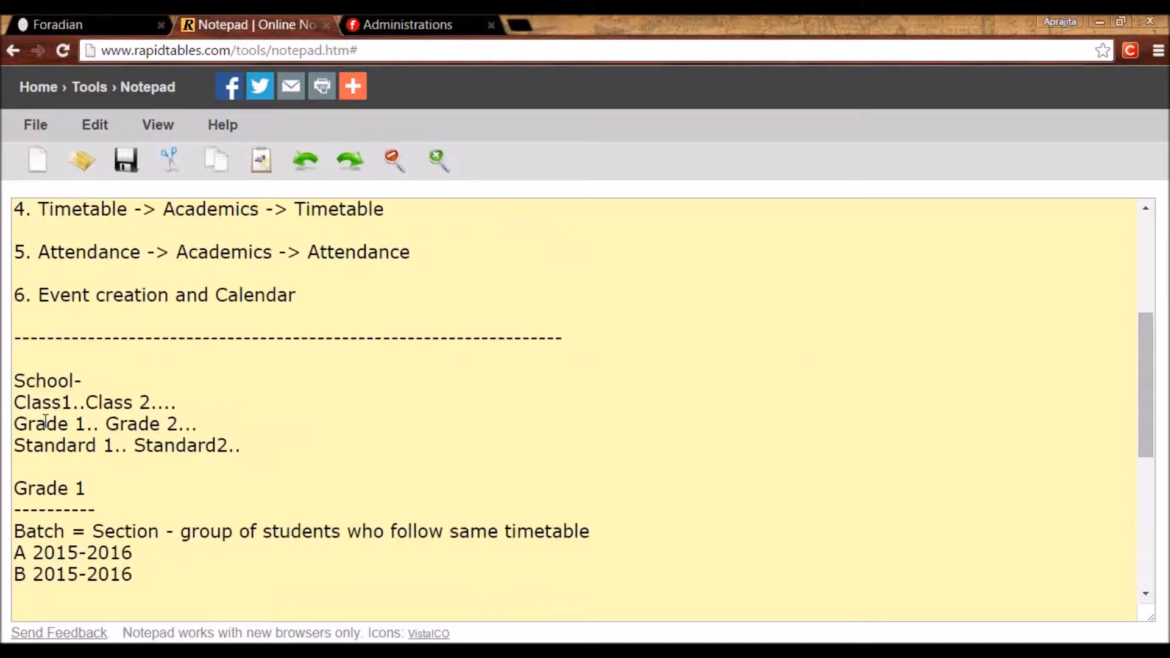
type("A")
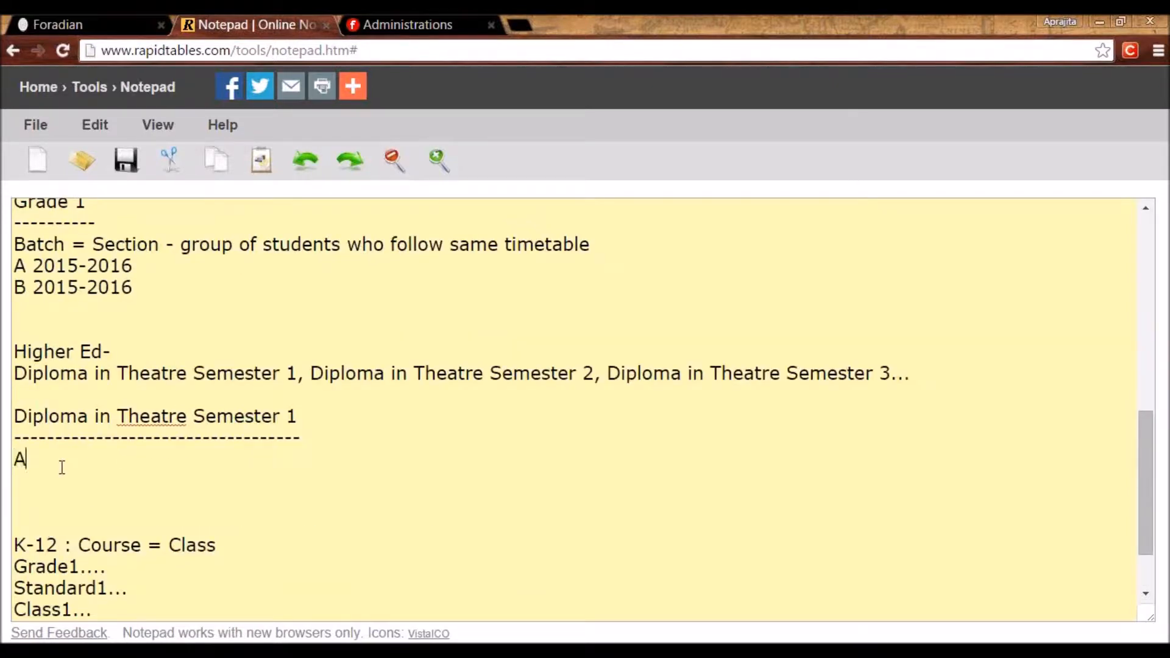
type(" 2015-2016")
key("Return")
type("B 20")
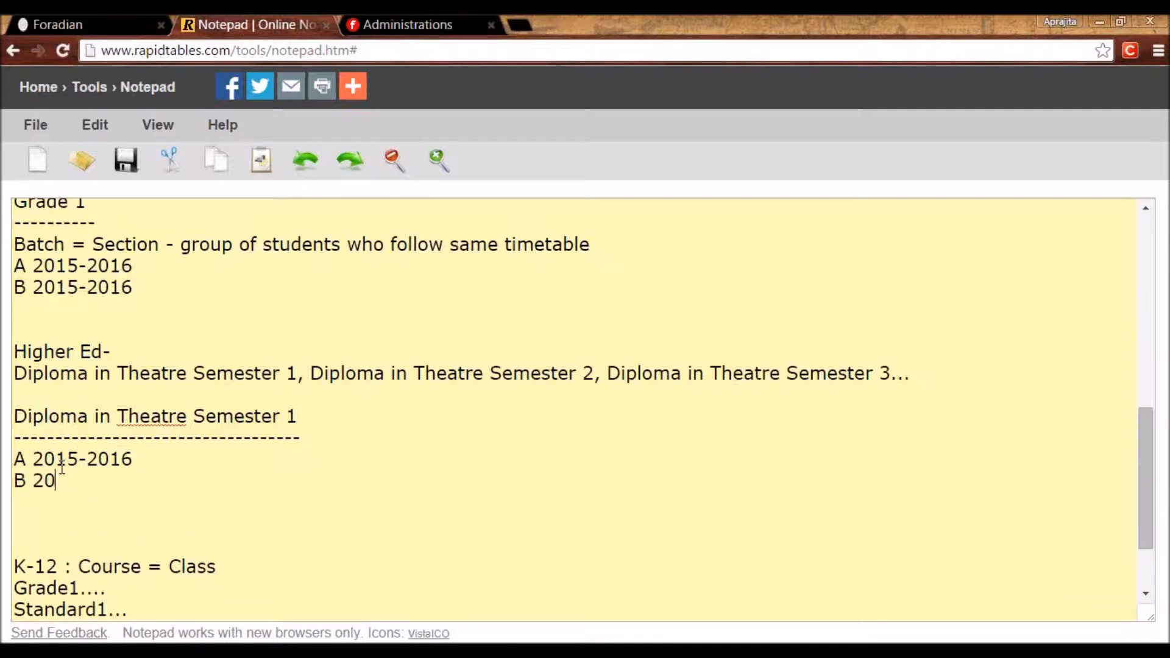
type("15-2016")
key("Return")
type("A")
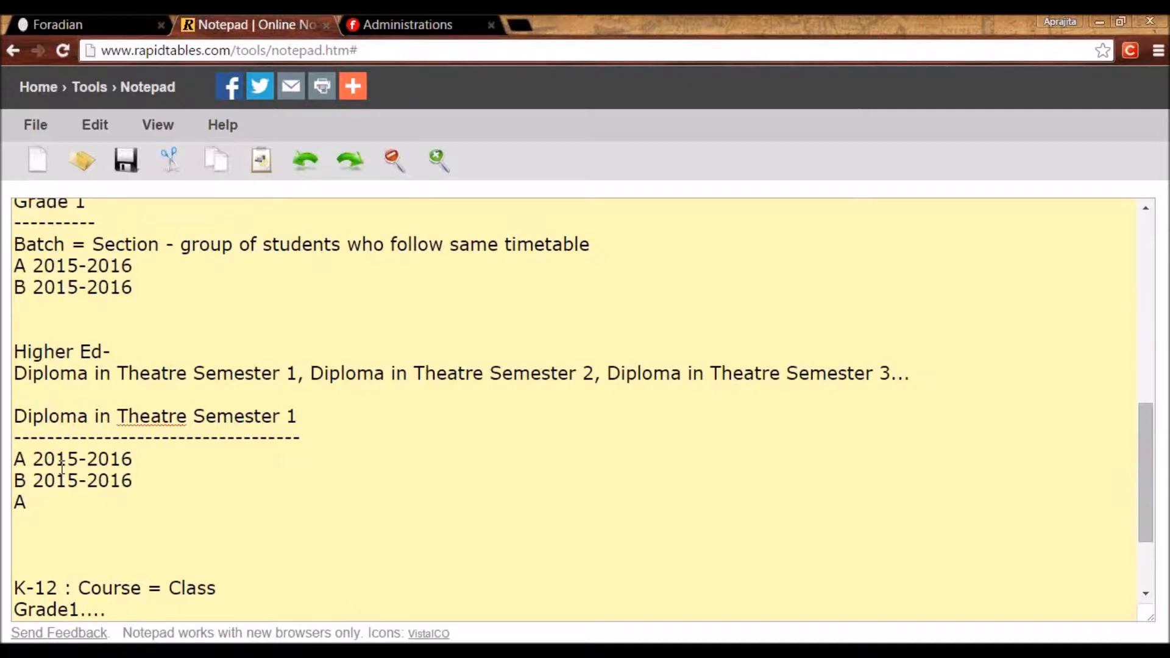
type(" 2014-2015")
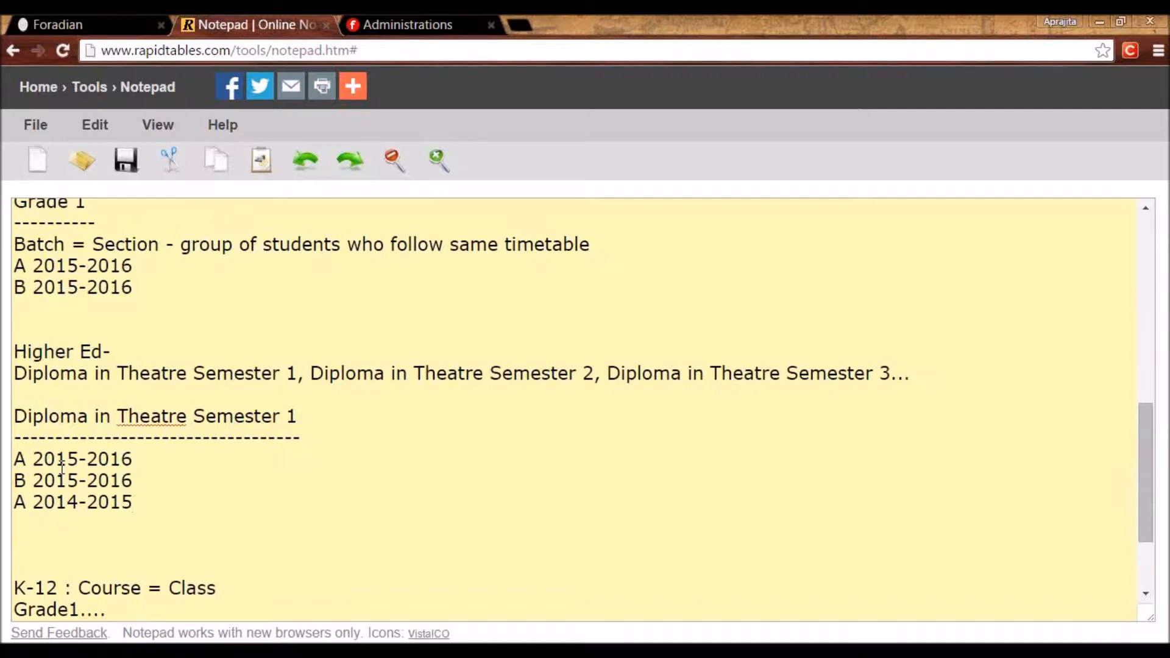
Highlight Semester 1, the batch lines and Diploma in Theatre Semester 2 in the notepad, then return to Fedena.
left_click_drag(194, 420, 298, 420)
left_click_drag(135, 504, 2, 456)
left_click_drag(136, 505, 7, 449)
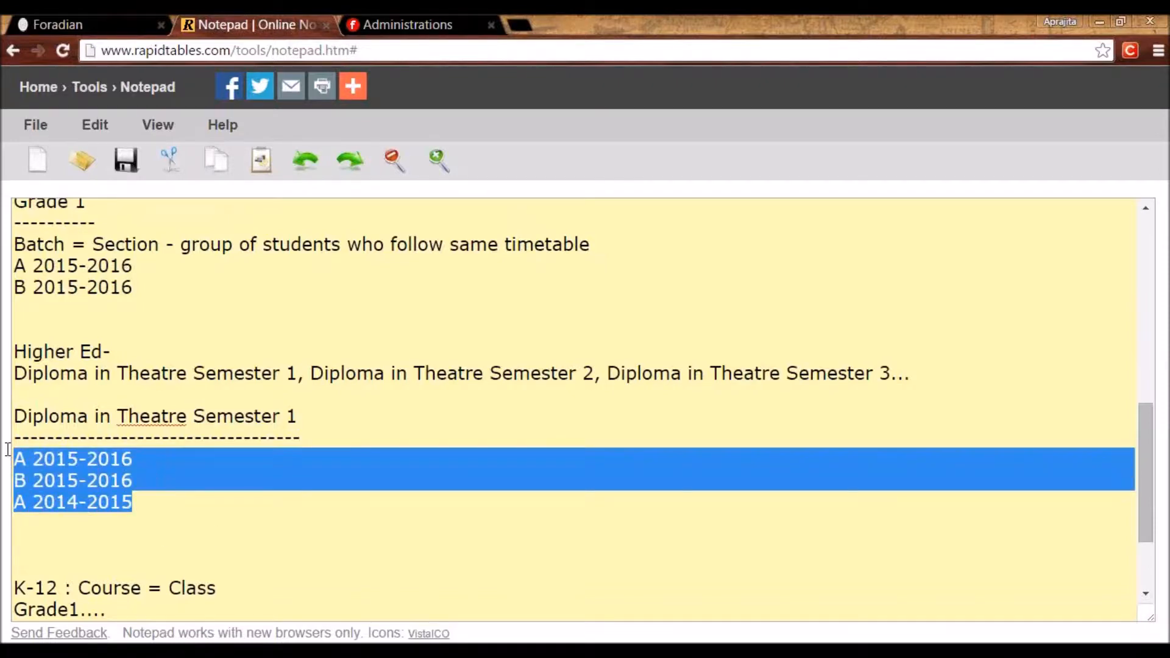
left_click(345, 384)
left_click_drag(312, 372, 596, 373)
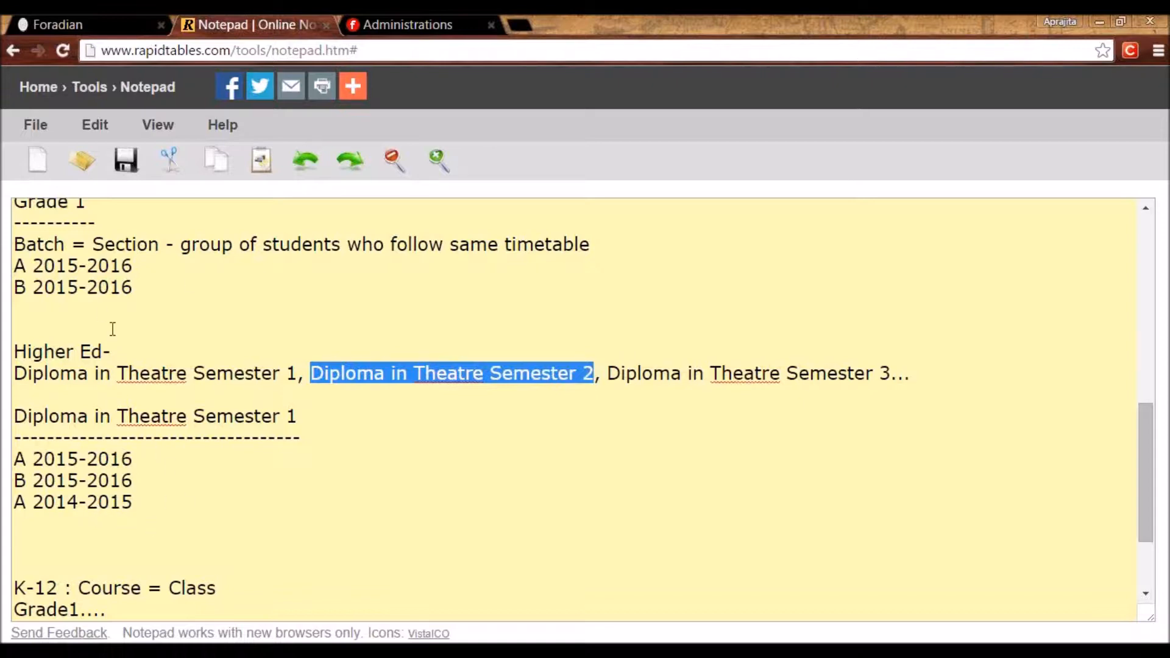
left_click(58, 24)
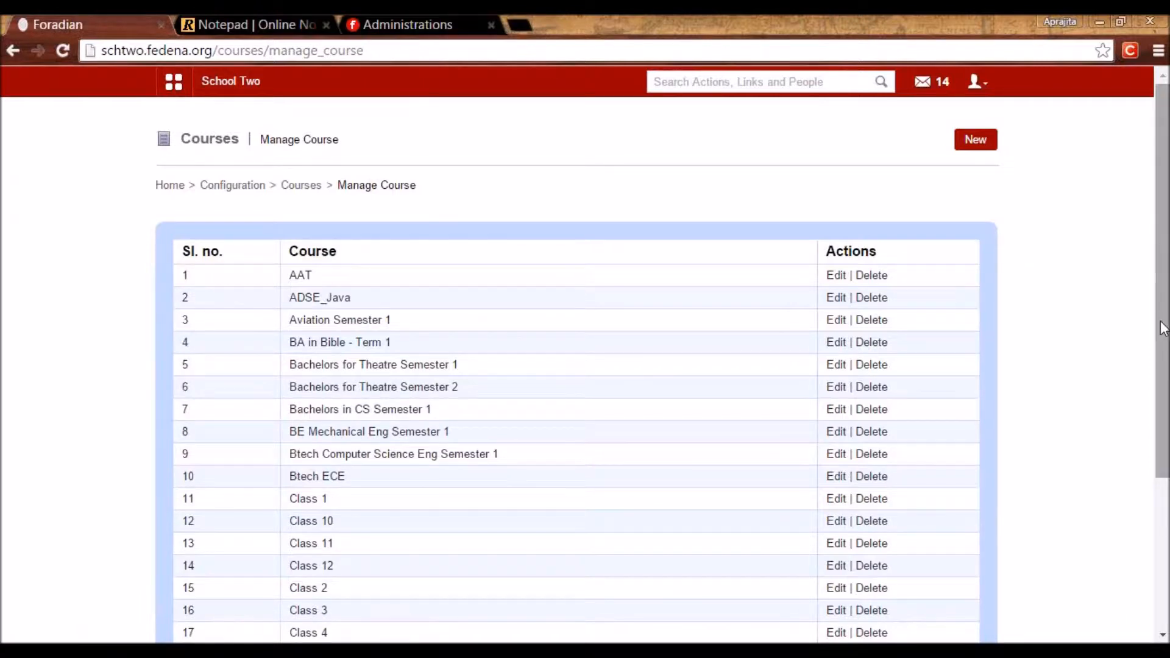
Scroll the Manage Course list and go to its second page of courses.
scroll(1161, 323, "down", 3)
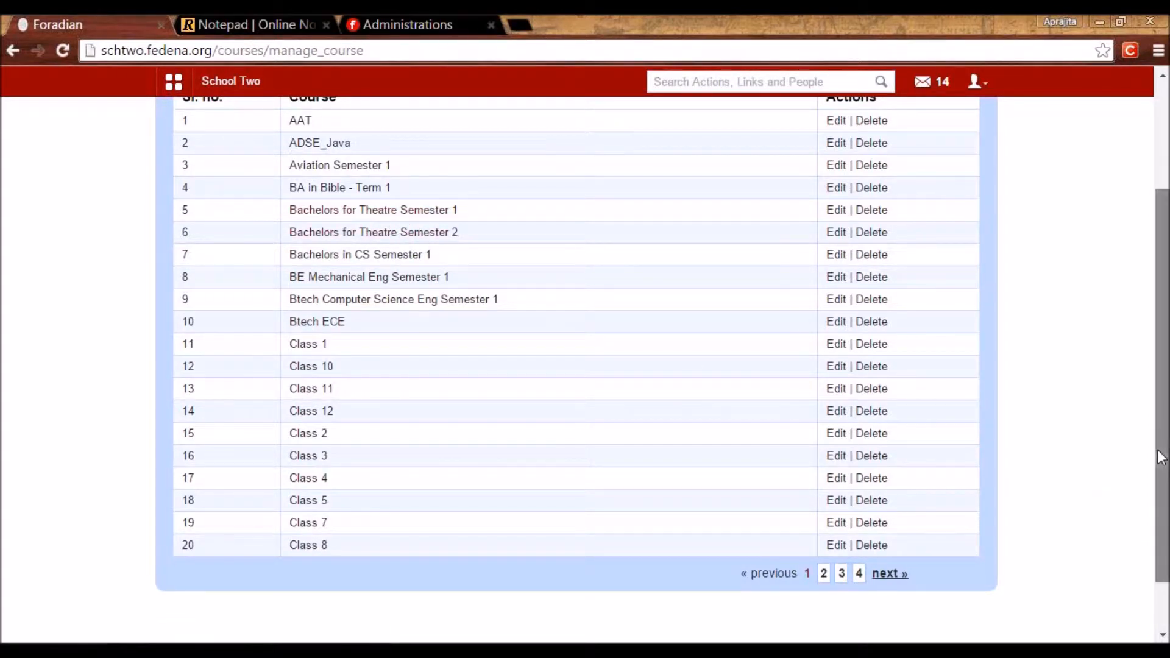
scroll(1090, 439, "up", 1)
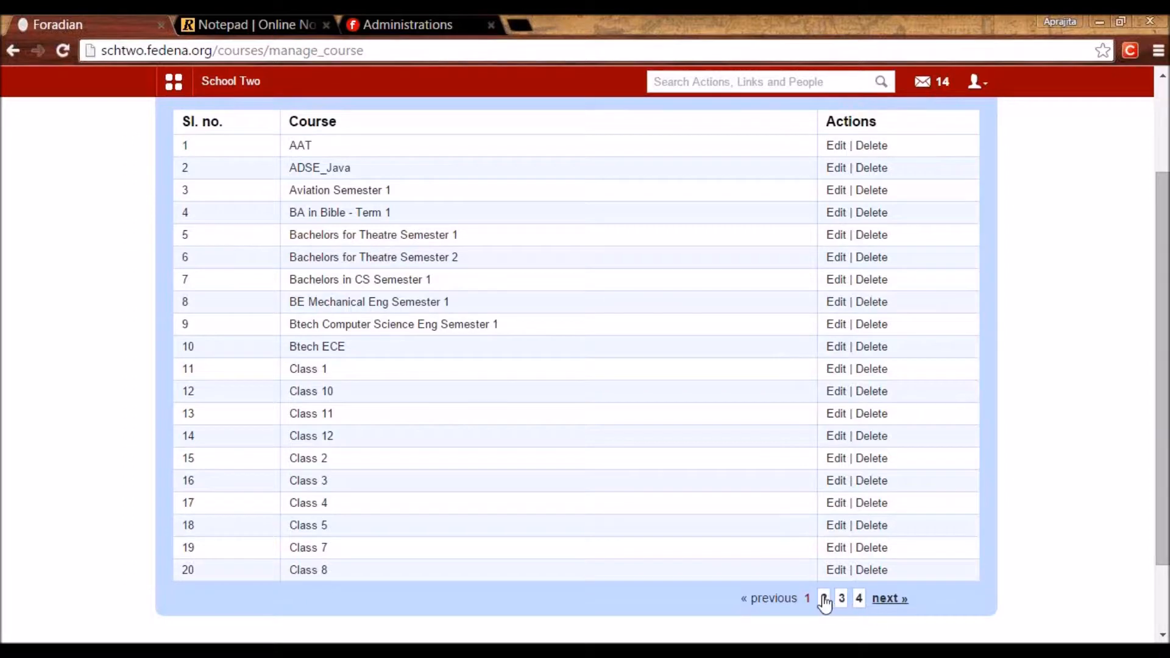
left_click(824, 600)
scroll(979, 162, "up", 2)
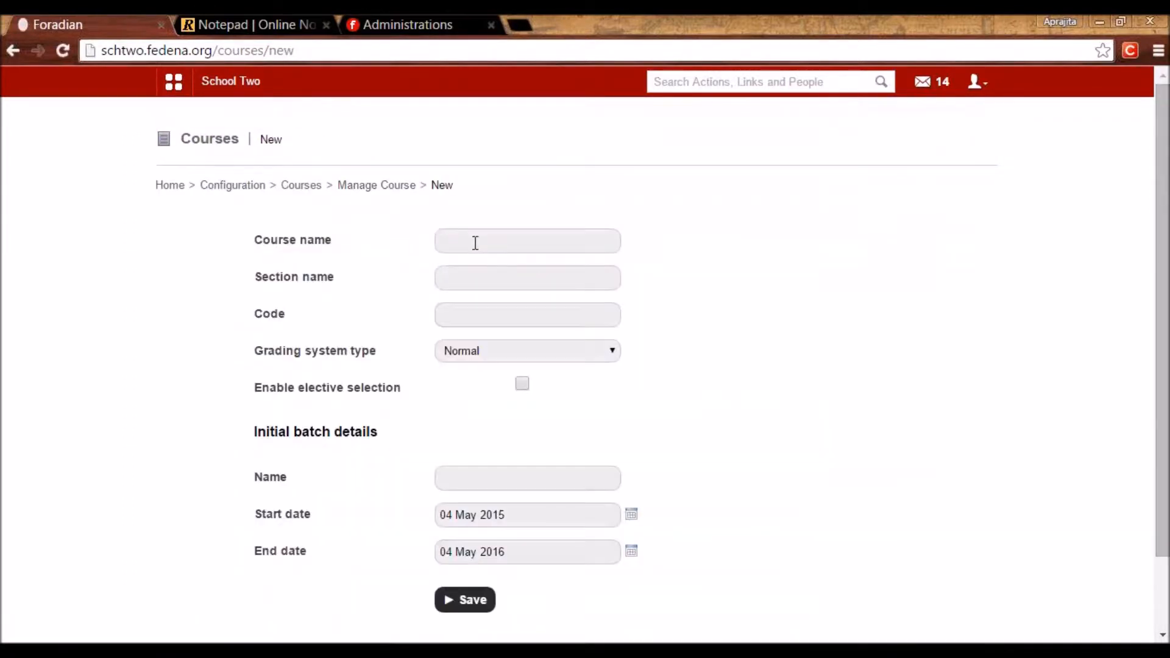
Enter course name Grade 02 and code G02, keeping Normal as the grading system.
left_click(474, 242)
type("Grade")
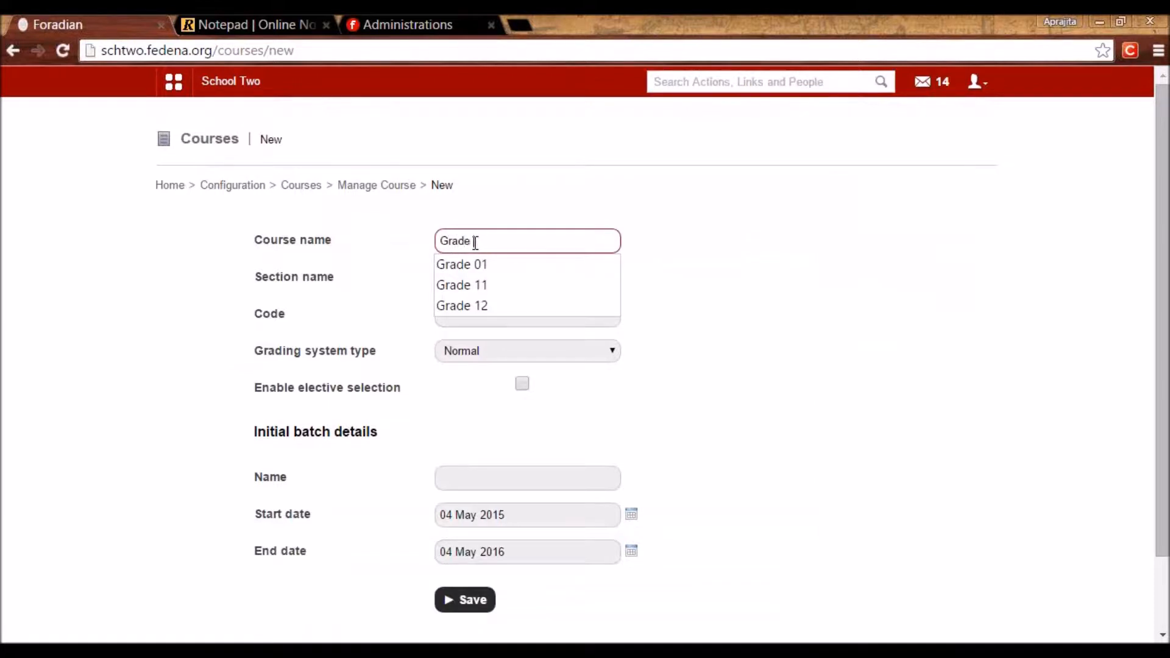
type(" 12")
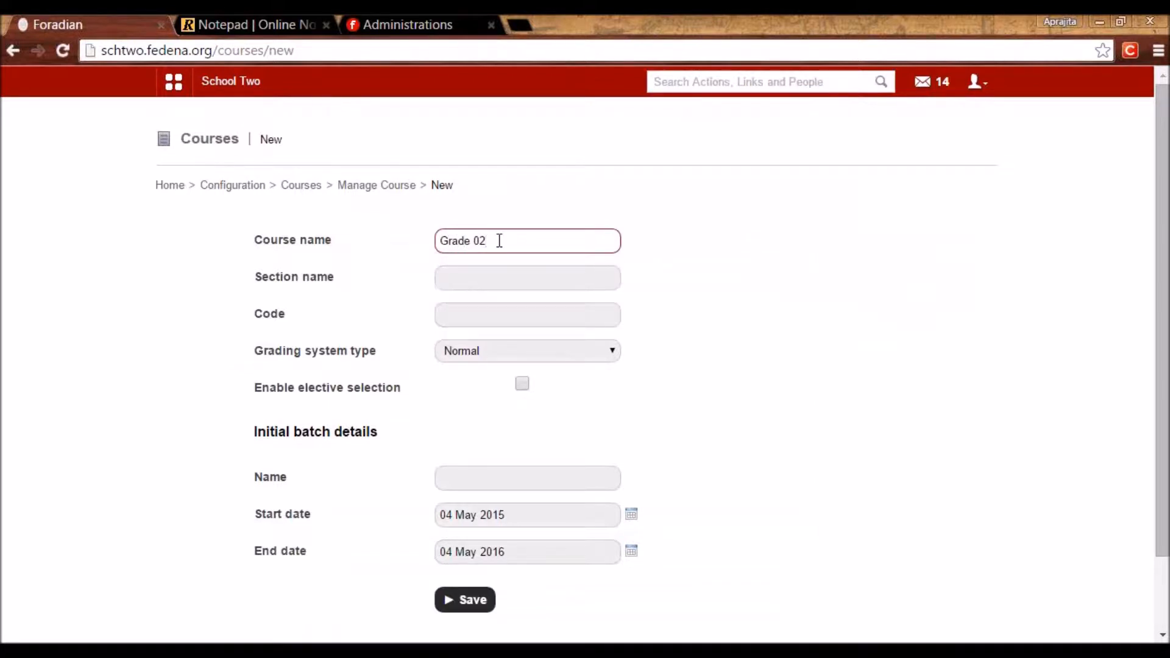
left_click(470, 274)
left_click_drag(342, 283, 260, 281)
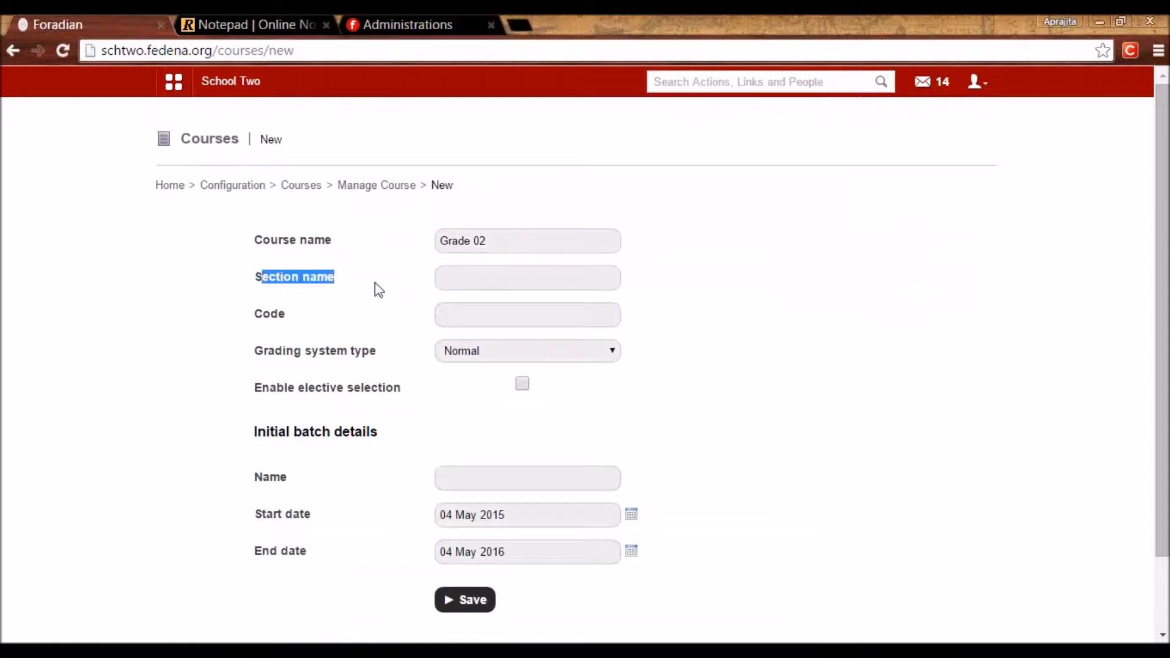
left_click(441, 312)
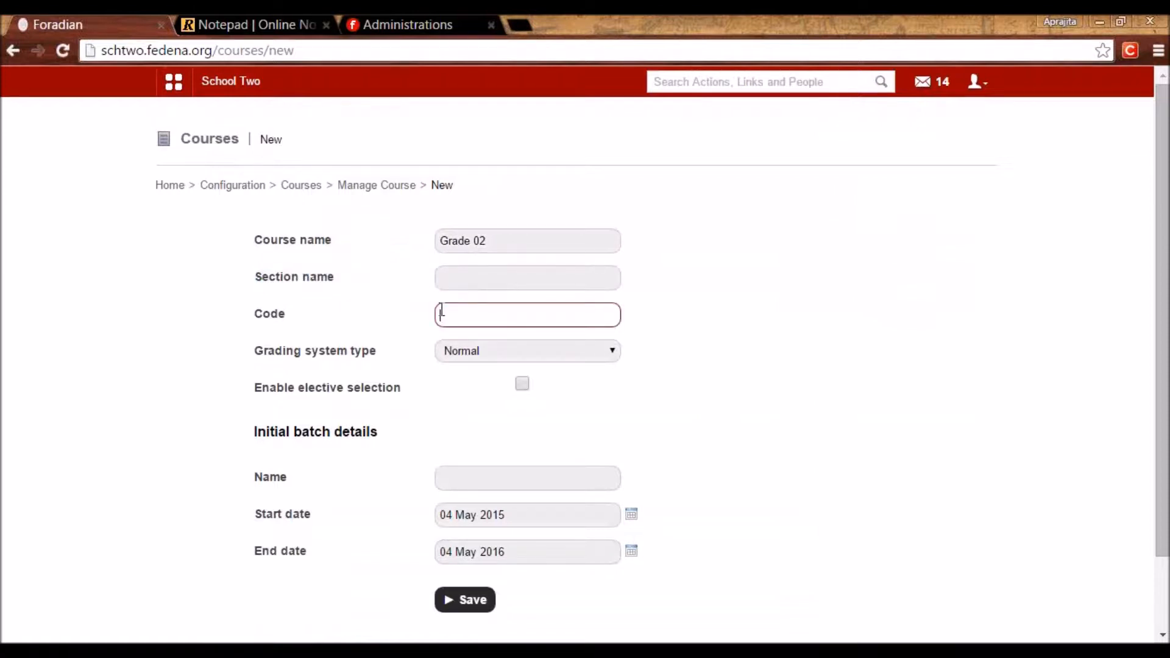
left_click_drag(295, 434, 332, 434)
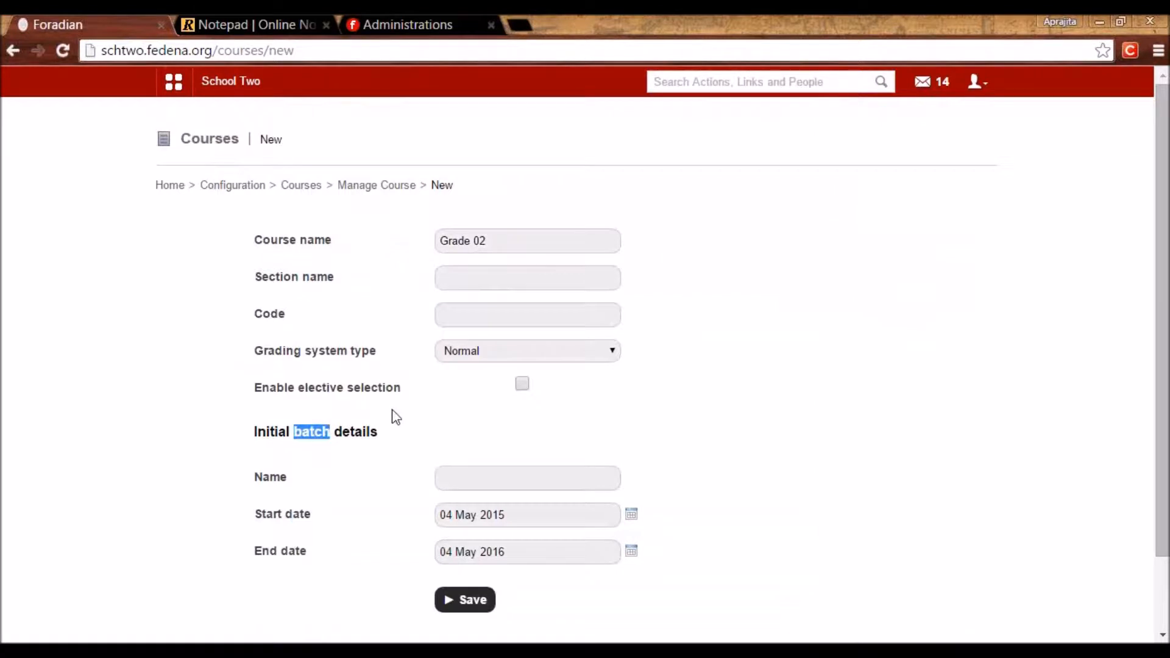
left_click(523, 320)
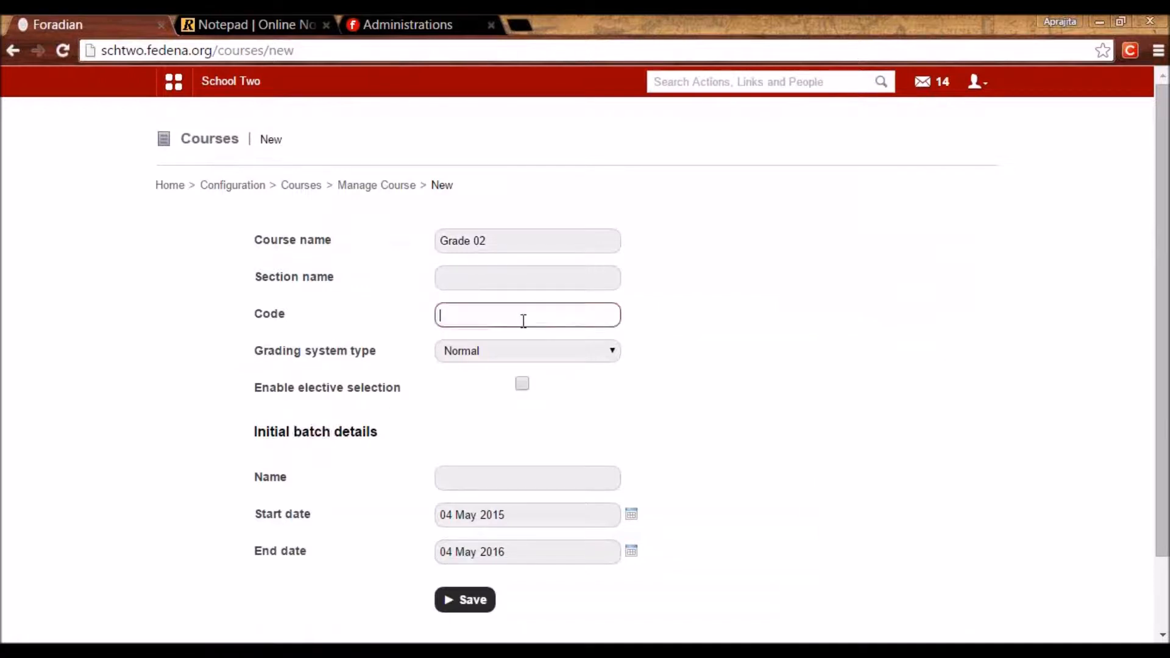
type("G02")
left_click(472, 352)
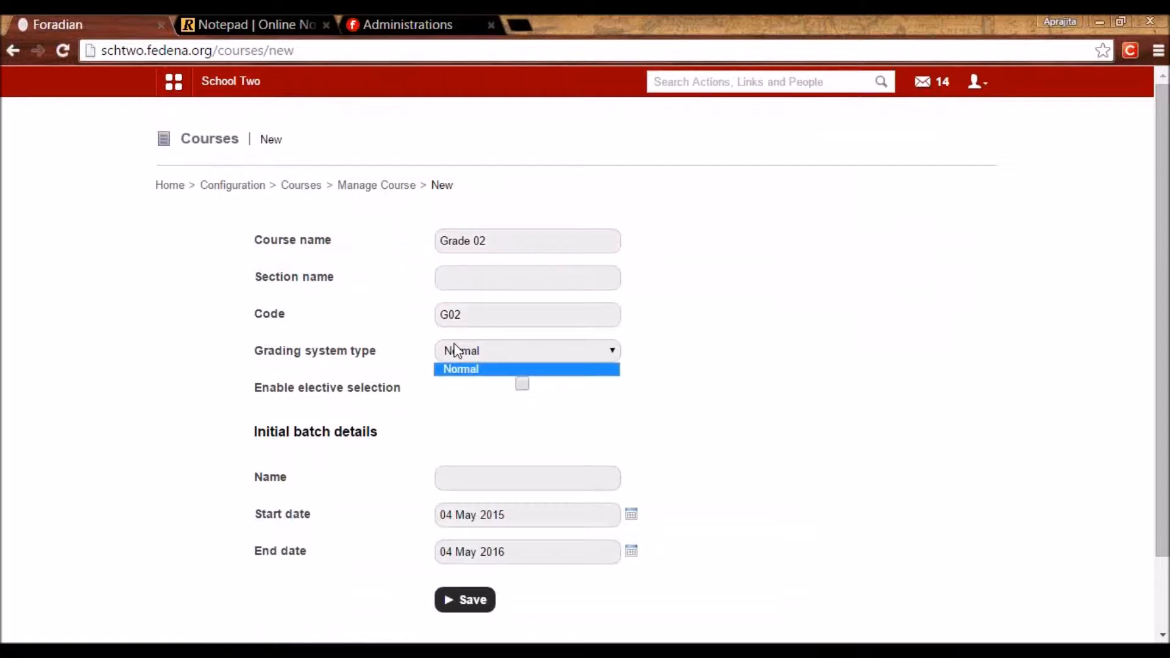
left_click(536, 440)
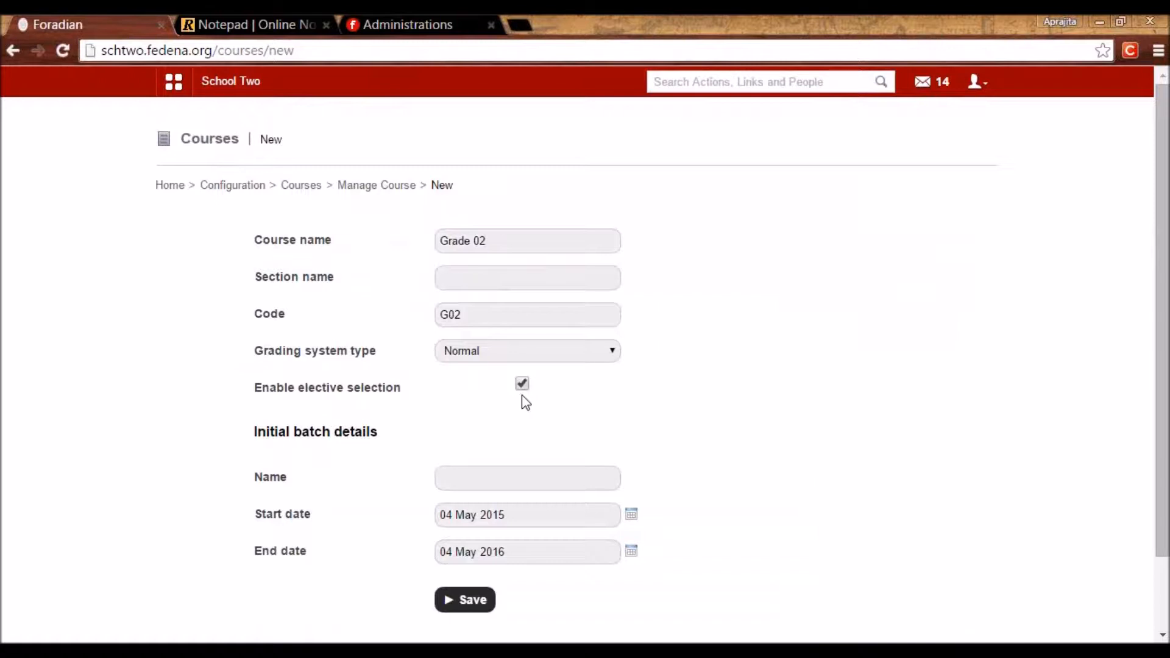
Name the initial batch A 2015-2016, running 04 May 2015 to 04 May 2016, and save the course.
left_click(471, 475)
left_click_drag(293, 434, 333, 439)
left_click(488, 243)
left_click_drag(488, 243, 434, 256)
left_click(449, 467)
type("S")
key("BackSpace")
type("A 2015-2016")
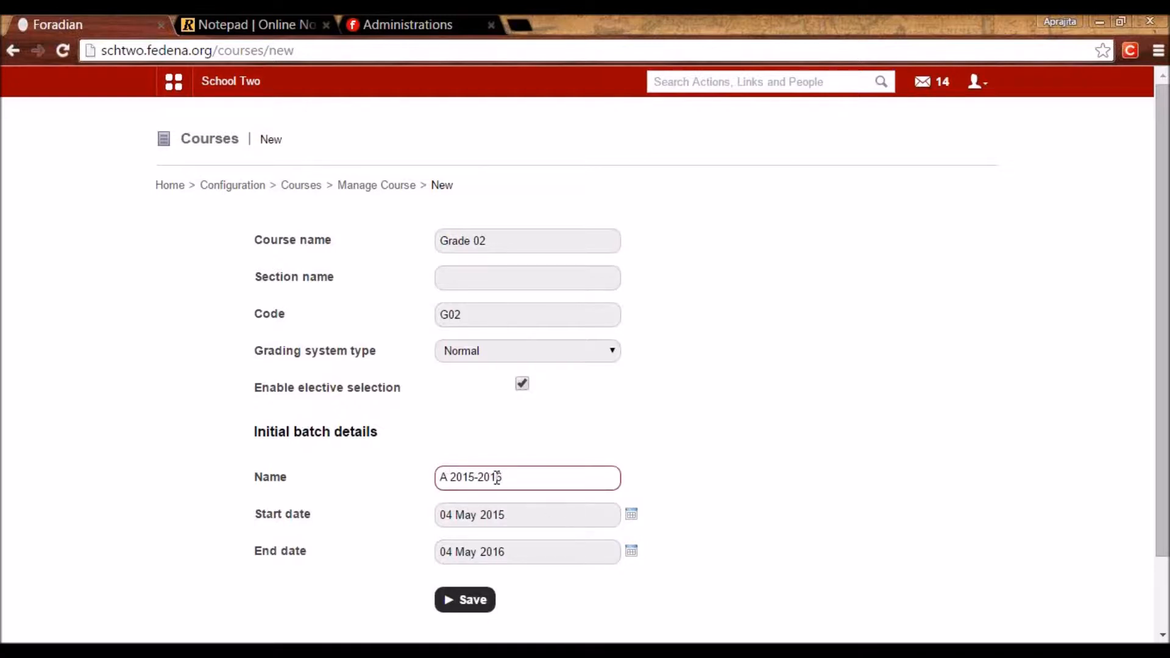
left_click(630, 555)
left_click(654, 550)
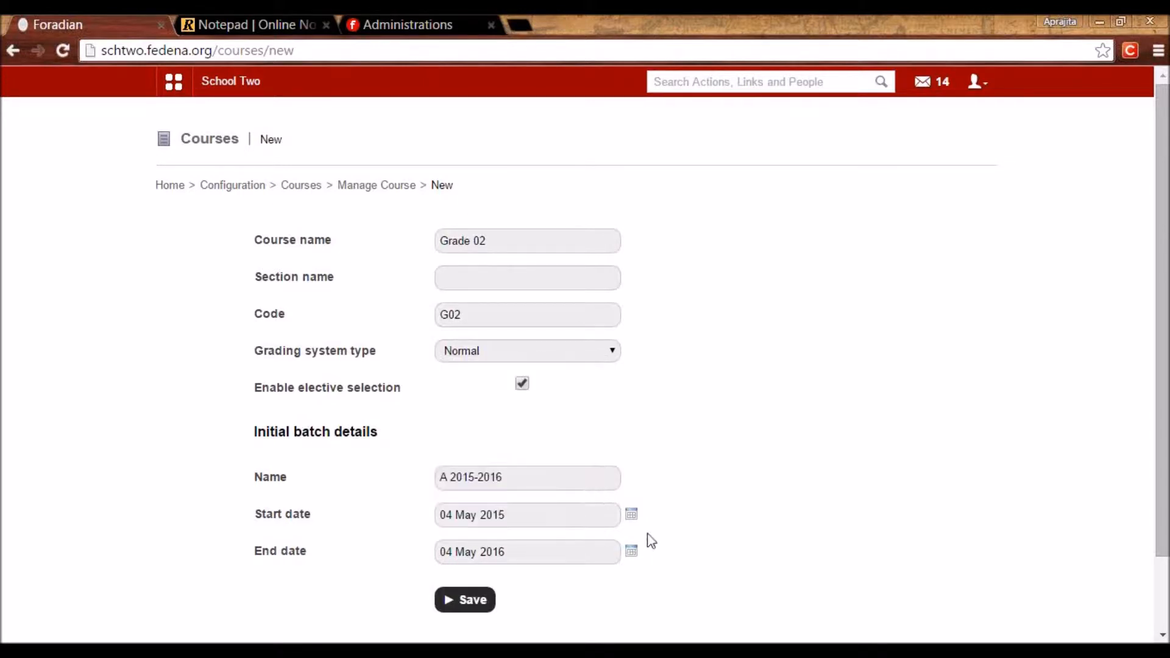
left_click_drag(510, 478, 408, 487)
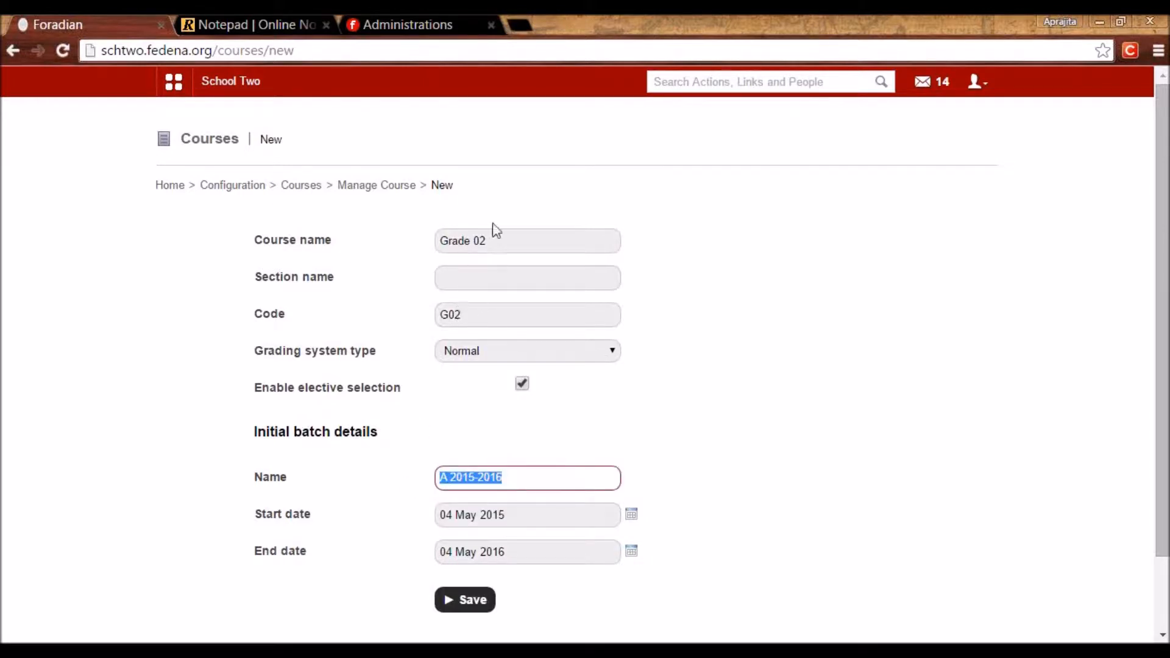
triple_click(478, 239)
left_click(770, 401)
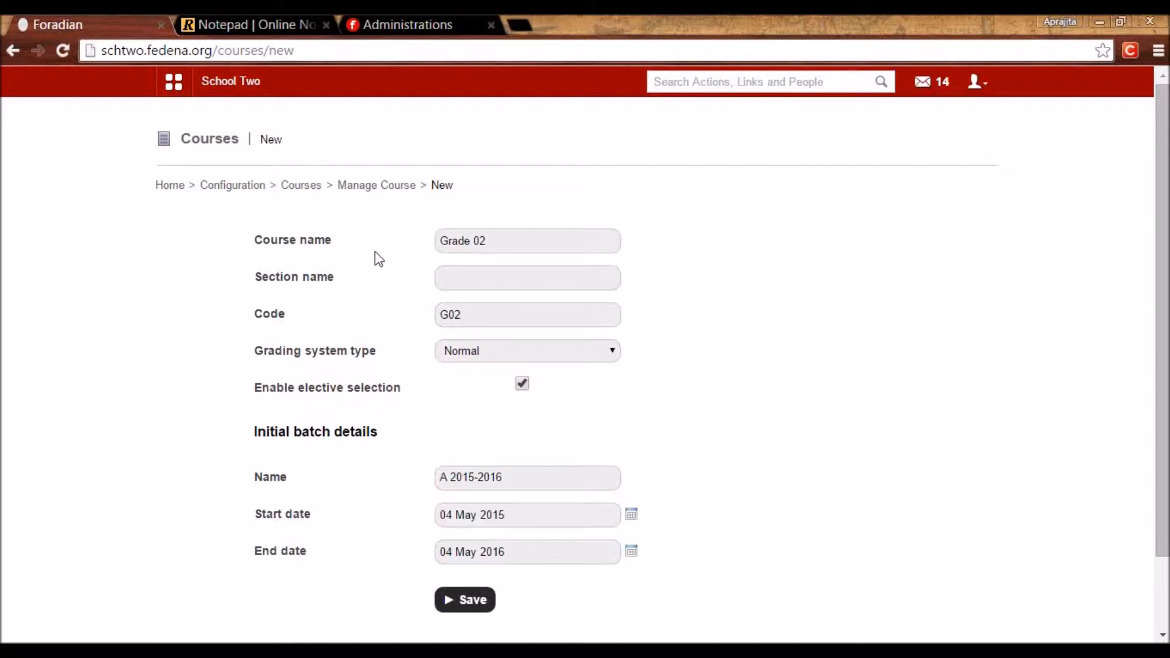
left_click(468, 601)
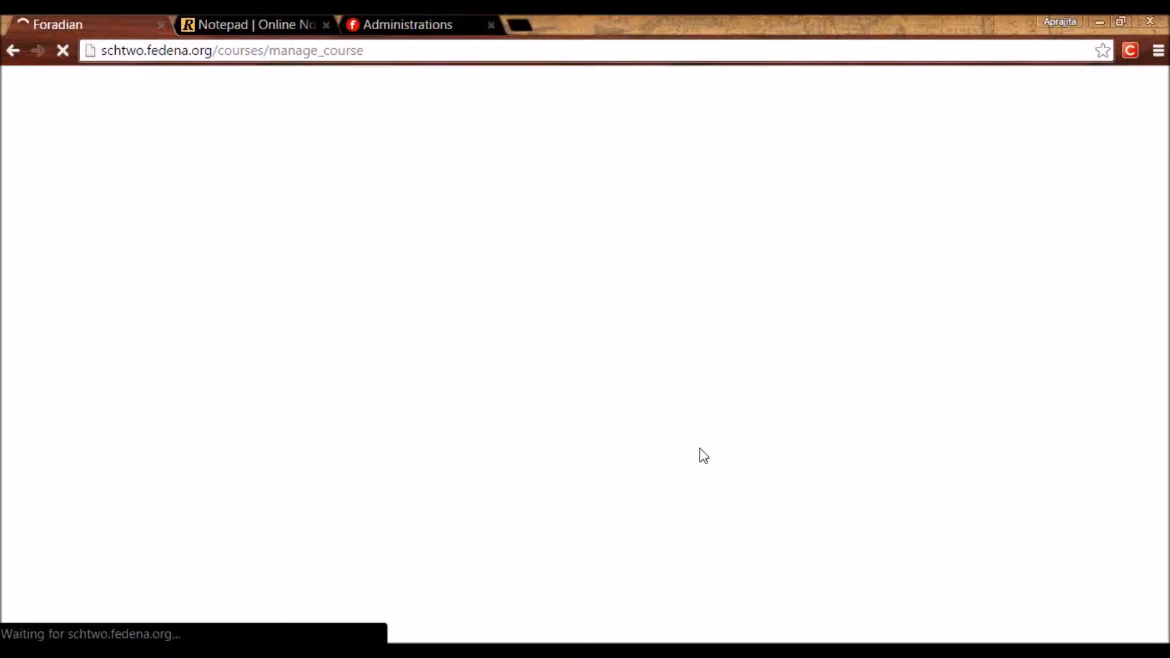
Check Grade 02's batch G02 - A 2015-2016 on page 2, then start a blank new course.
scroll(700, 455, "down", 4)
left_click(824, 509)
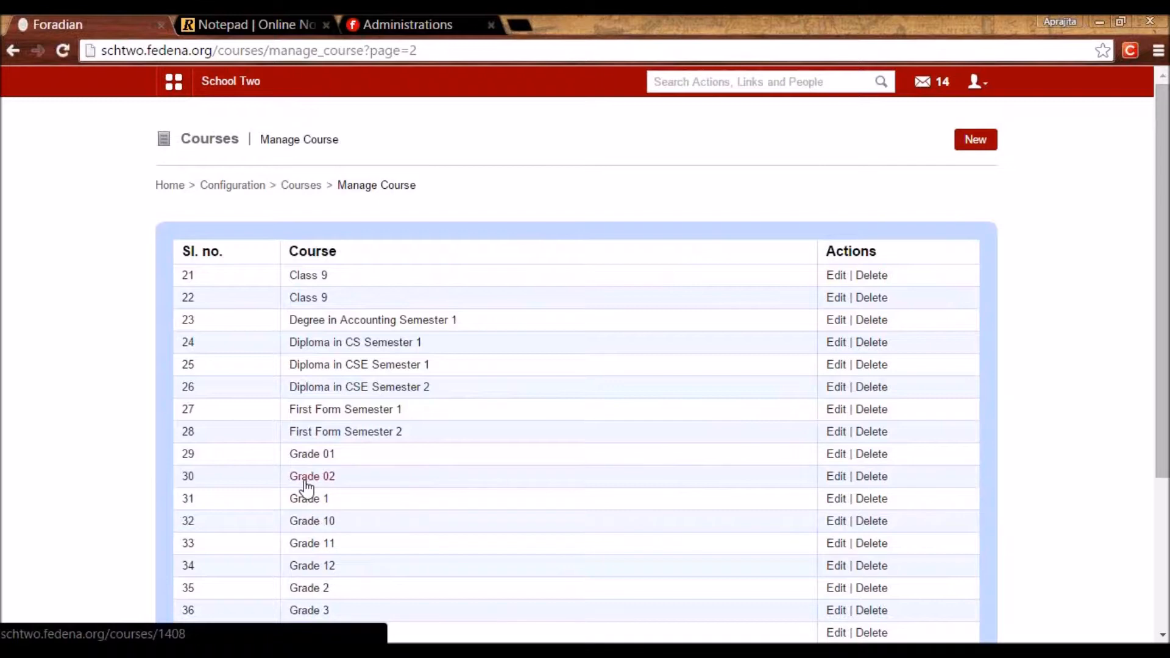
left_click(305, 481)
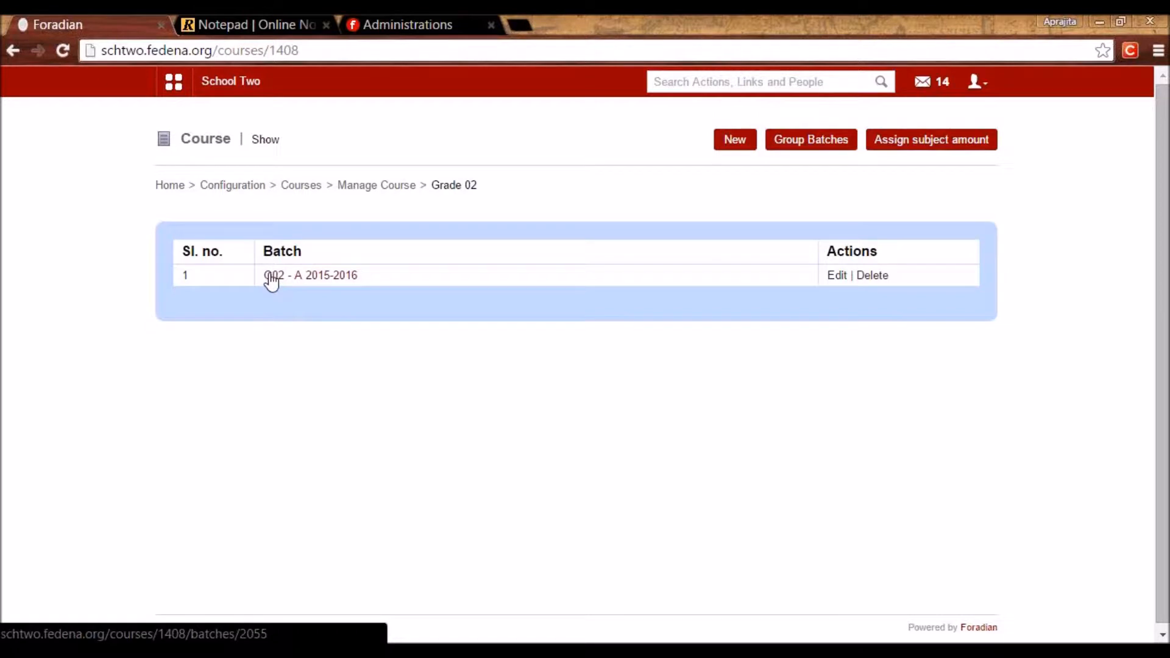
left_click(298, 186)
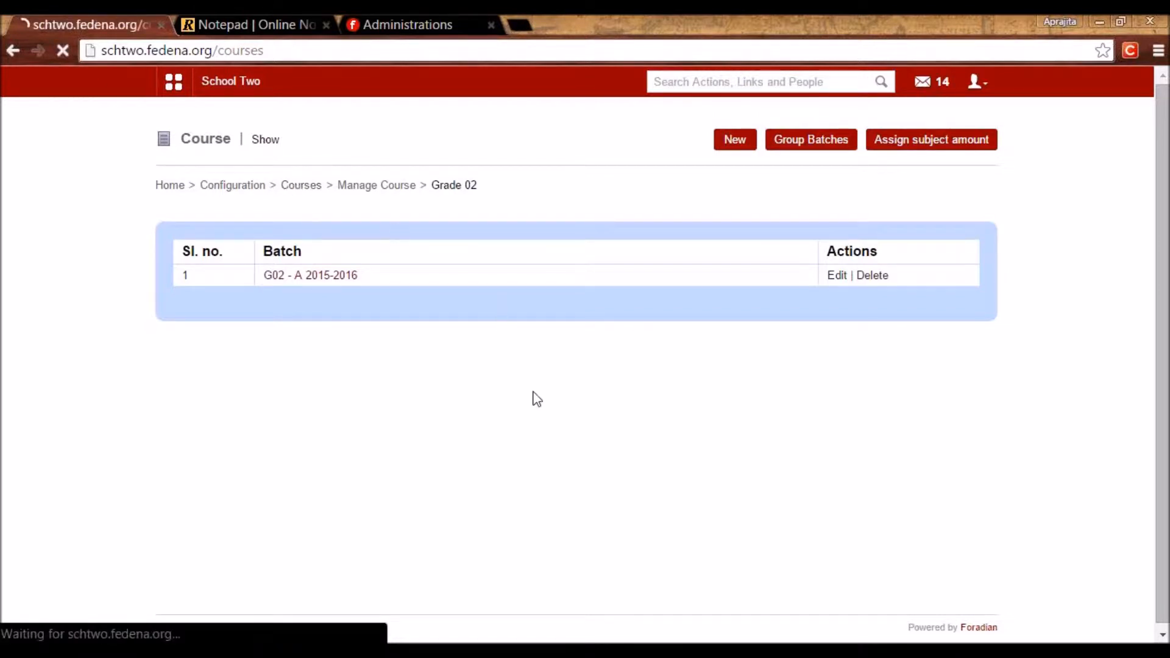
left_click(365, 241)
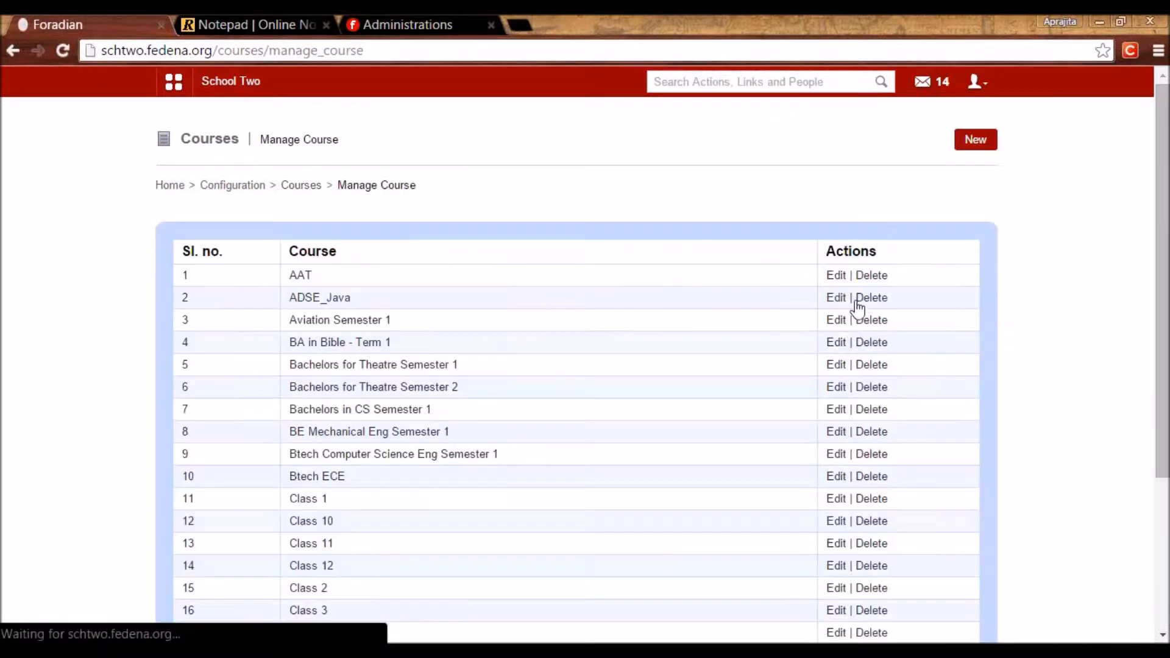
left_click(977, 148)
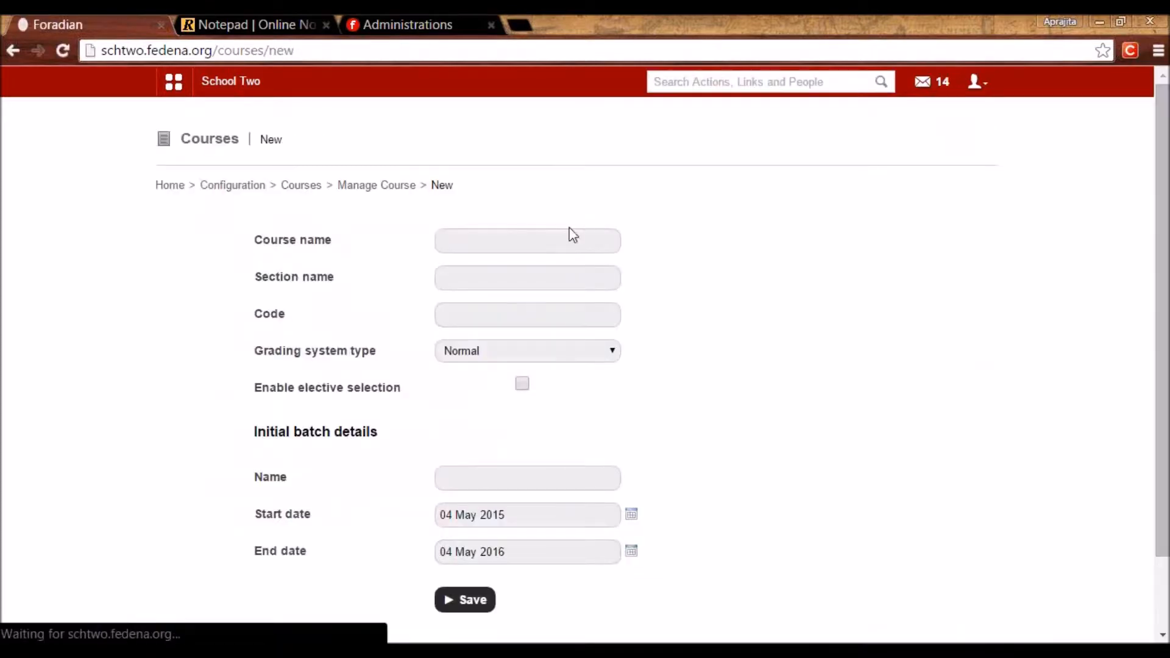
Name the course 'Diploma in Theatre Semester 1', moving Semester 1 out of the section name field.
left_click(525, 237)
type("Diploma in Theatre")
left_click(498, 278)
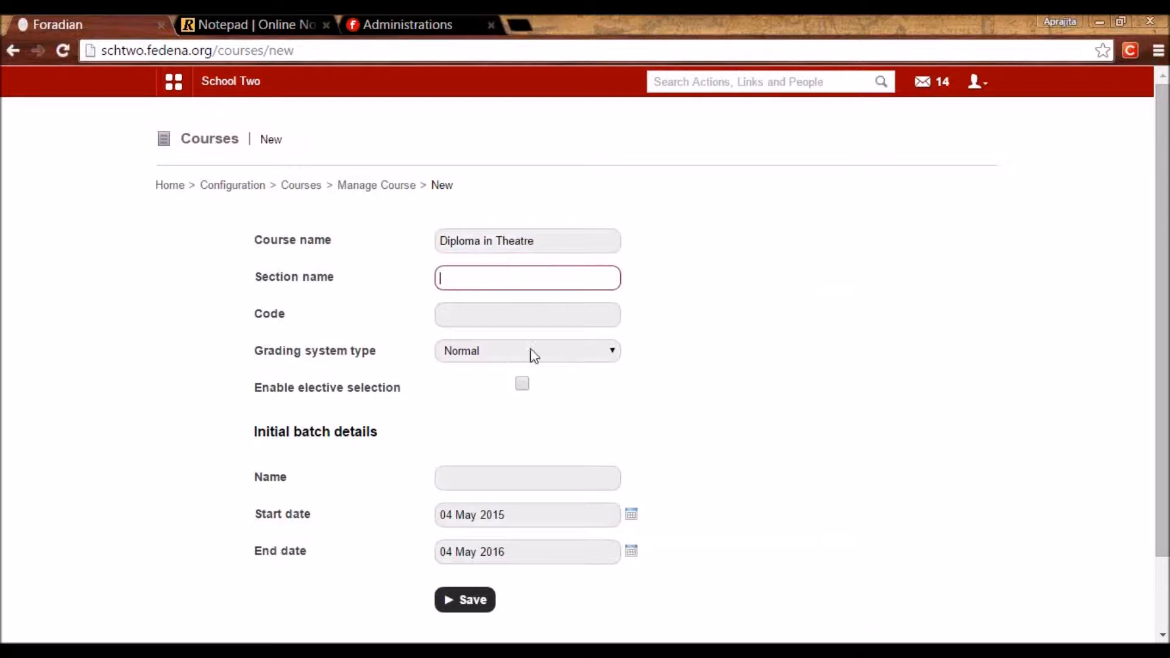
type("Semester 1")
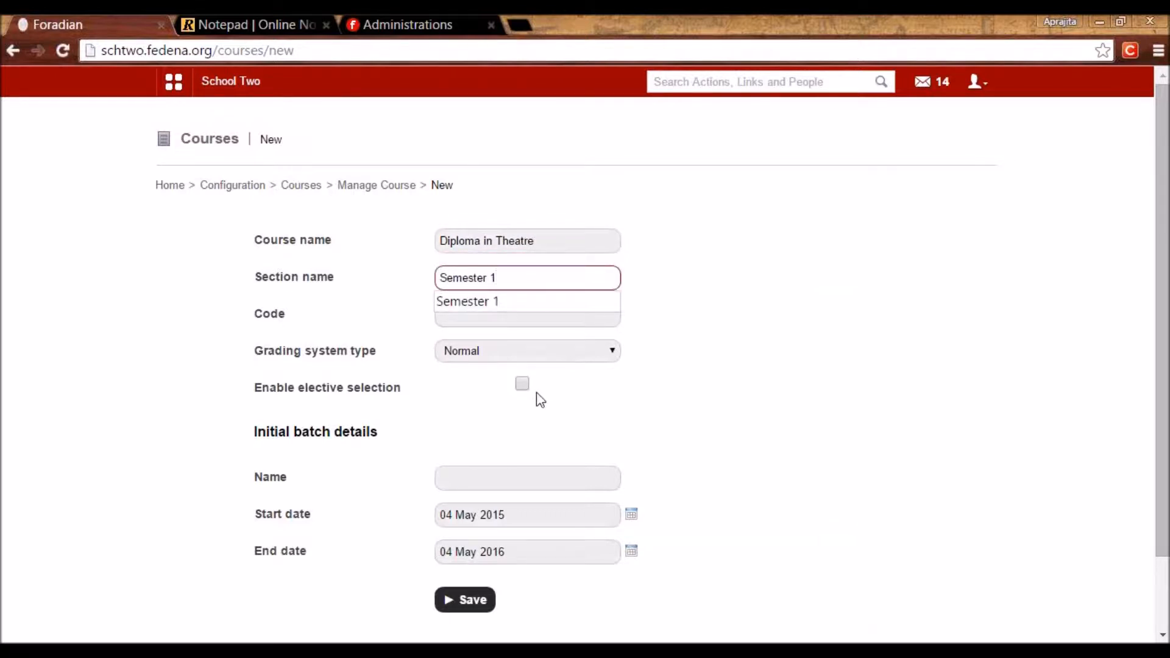
left_click(718, 357)
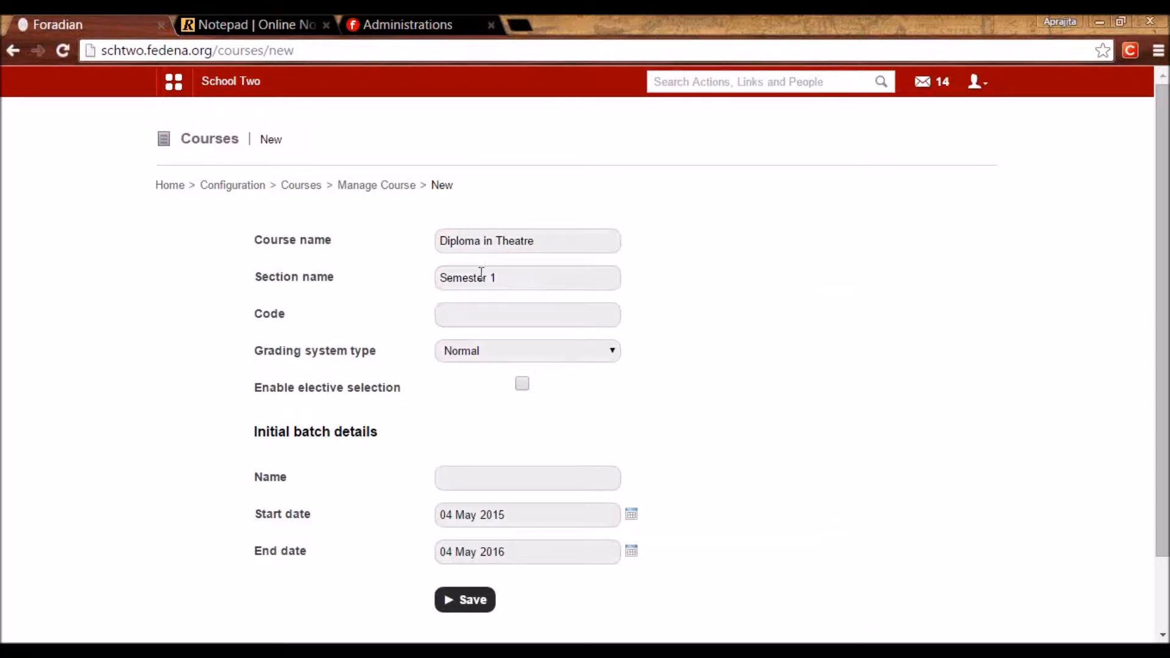
left_click_drag(335, 277, 264, 290)
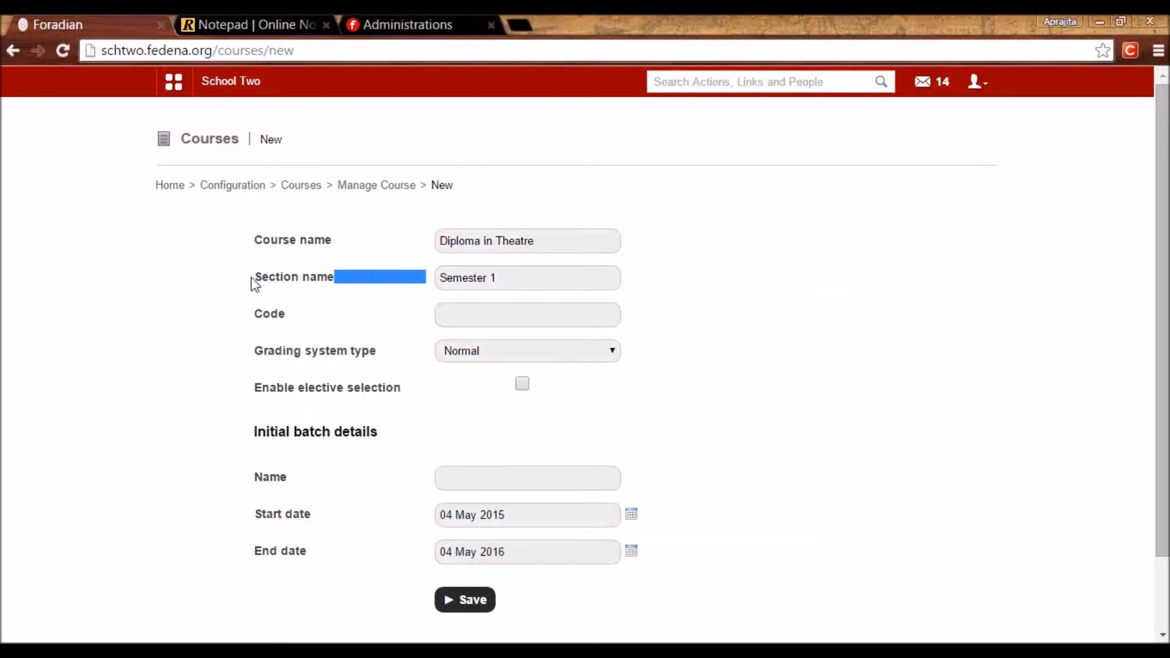
left_click(252, 278)
left_click_drag(496, 282, 438, 282)
left_click(512, 295)
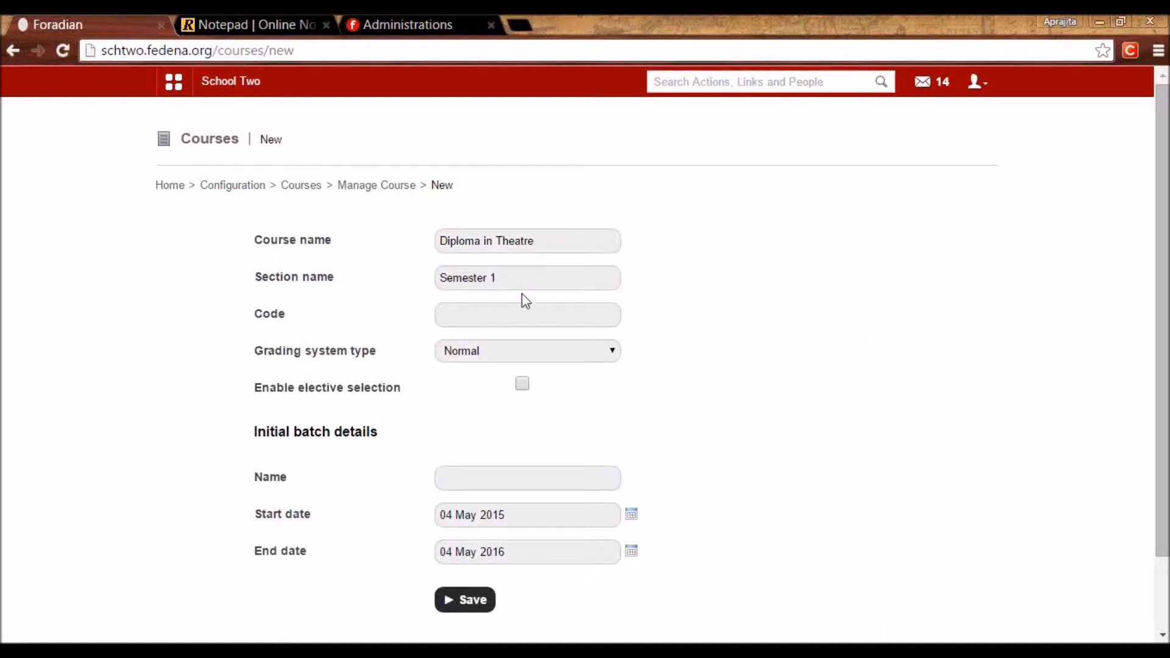
left_click_drag(509, 274, 400, 258)
key("ctrl+c")
key("BackSpace")
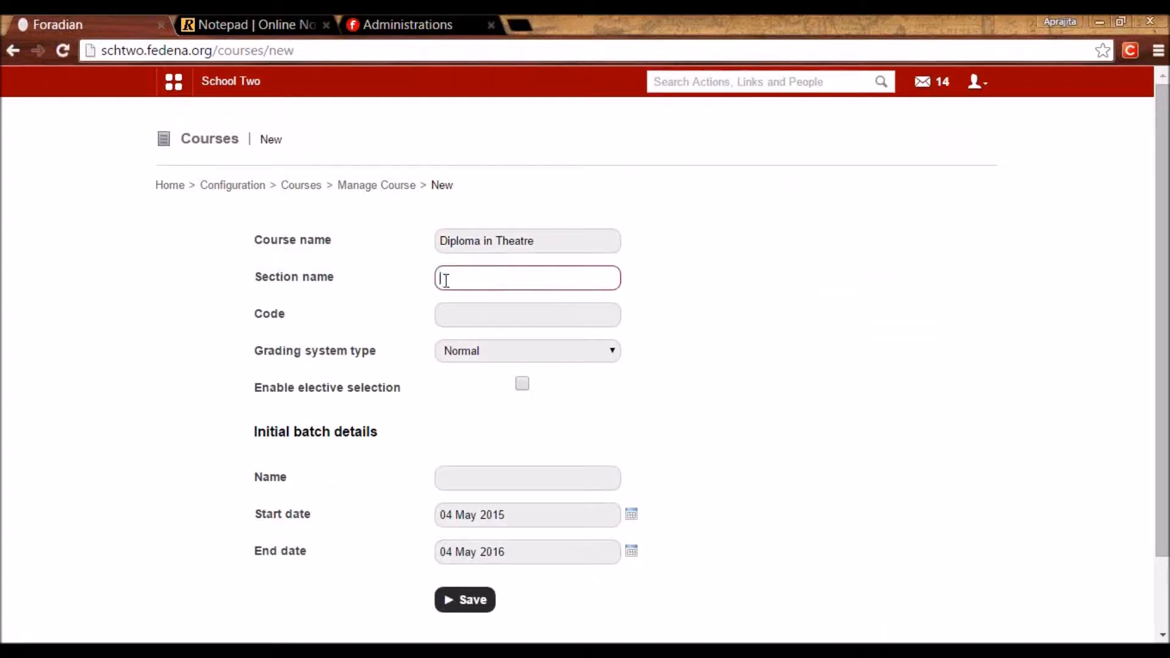
left_click(585, 242)
key("ctrl+v")
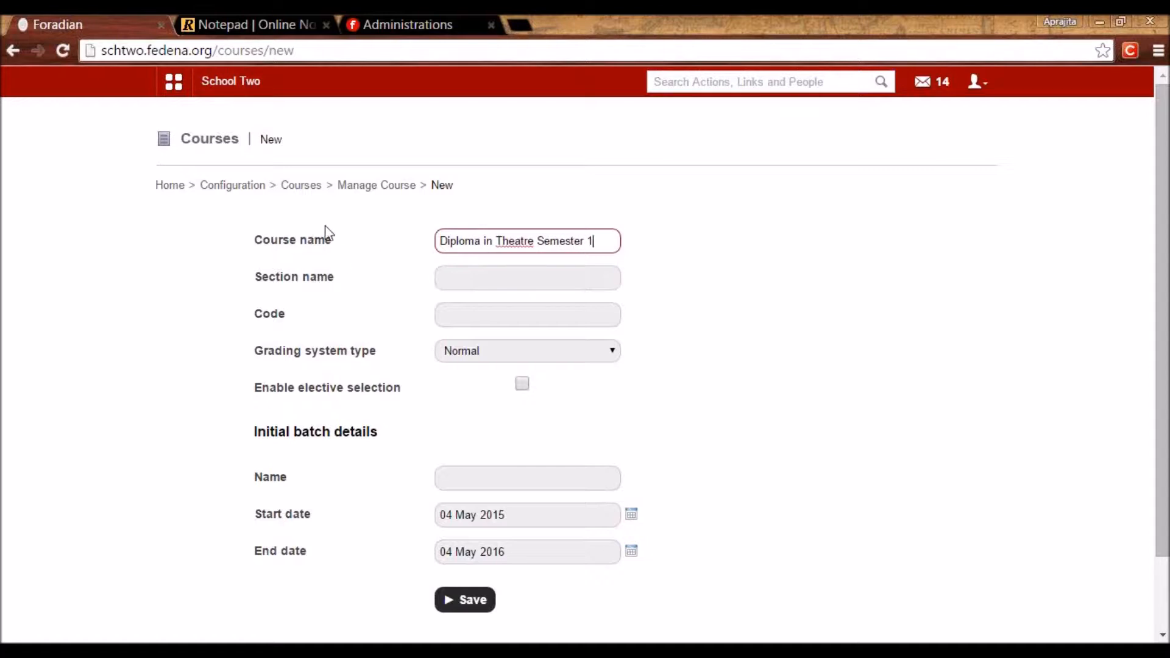
left_click(480, 276)
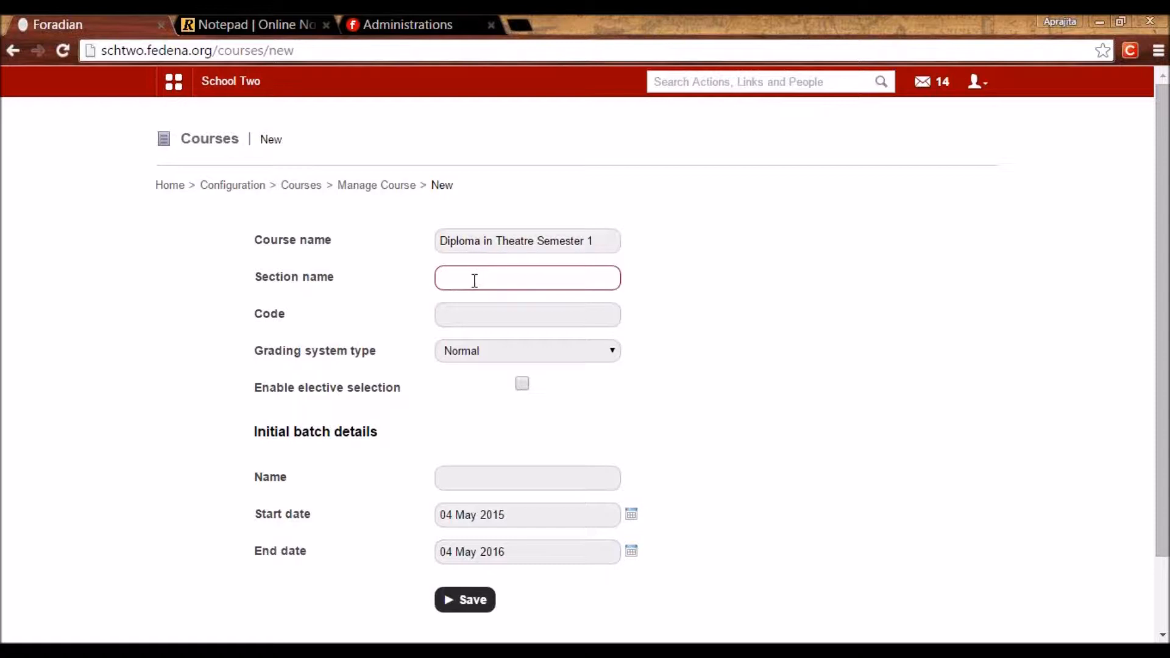
Enter code DTS - 1, keep Normal grading, enable elective selection, and name the batch A 2015.
left_click(455, 318)
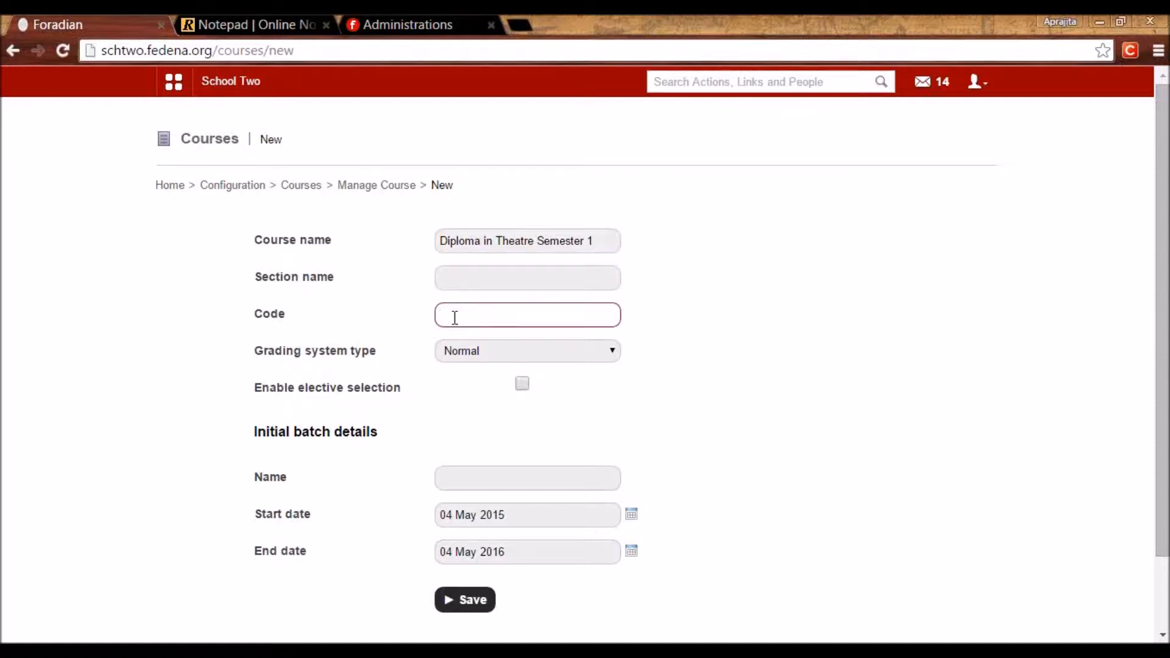
type("DTS - 1")
left_click(491, 360)
left_click(493, 366)
left_click(523, 383)
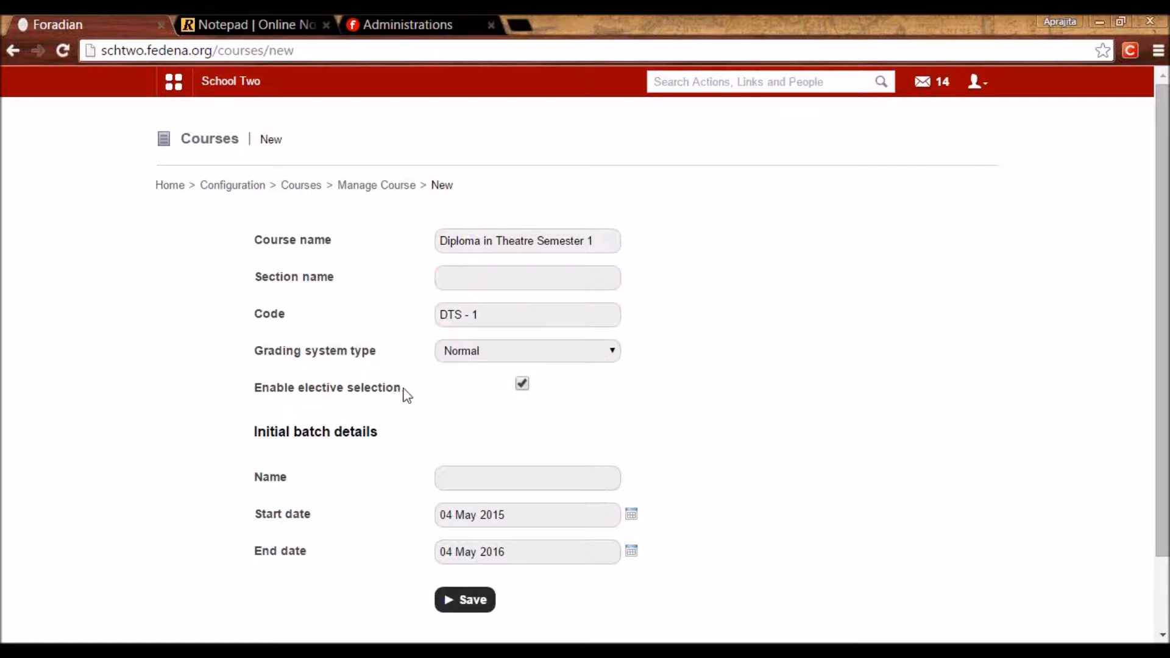
left_click(504, 475)
type("A 201")
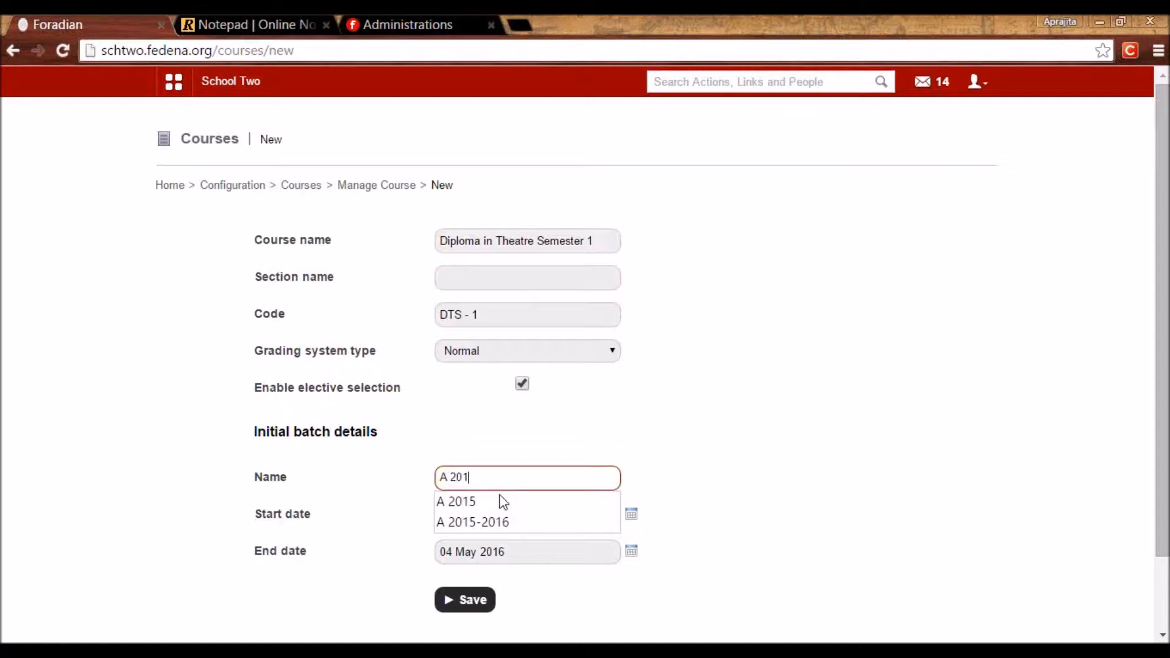
type("5")
left_click(778, 479)
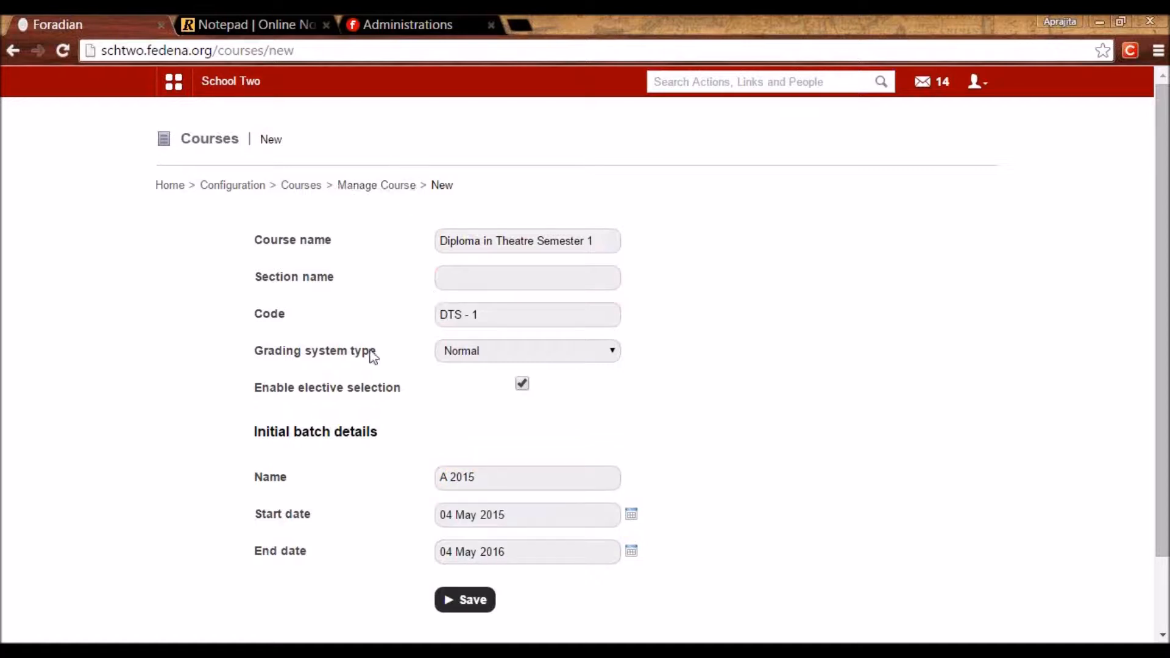
left_click(294, 187)
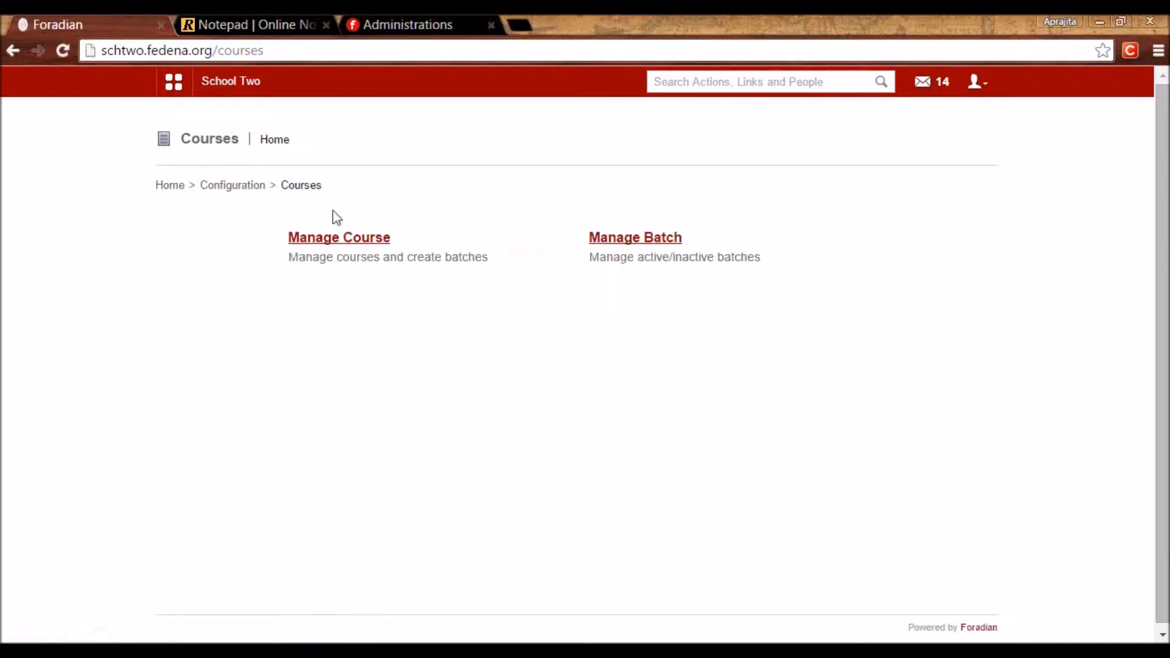
View the three existing Bachelors for Theatre Semester 1 batches, then go back to Configuration.
left_click(334, 238)
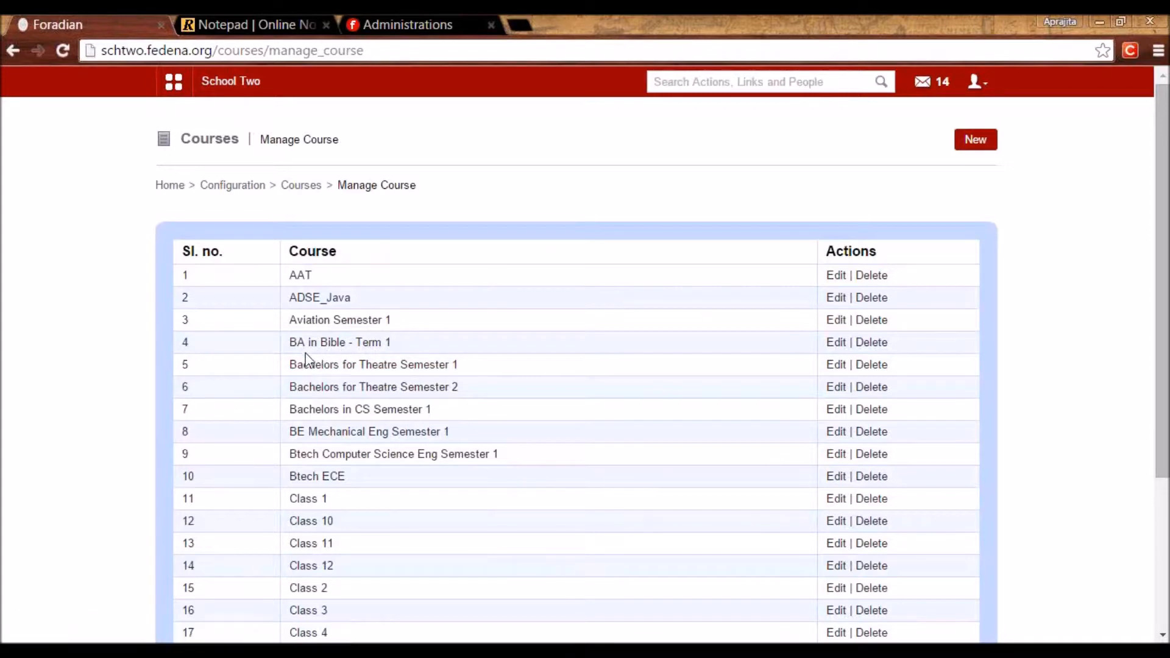
left_click(379, 369)
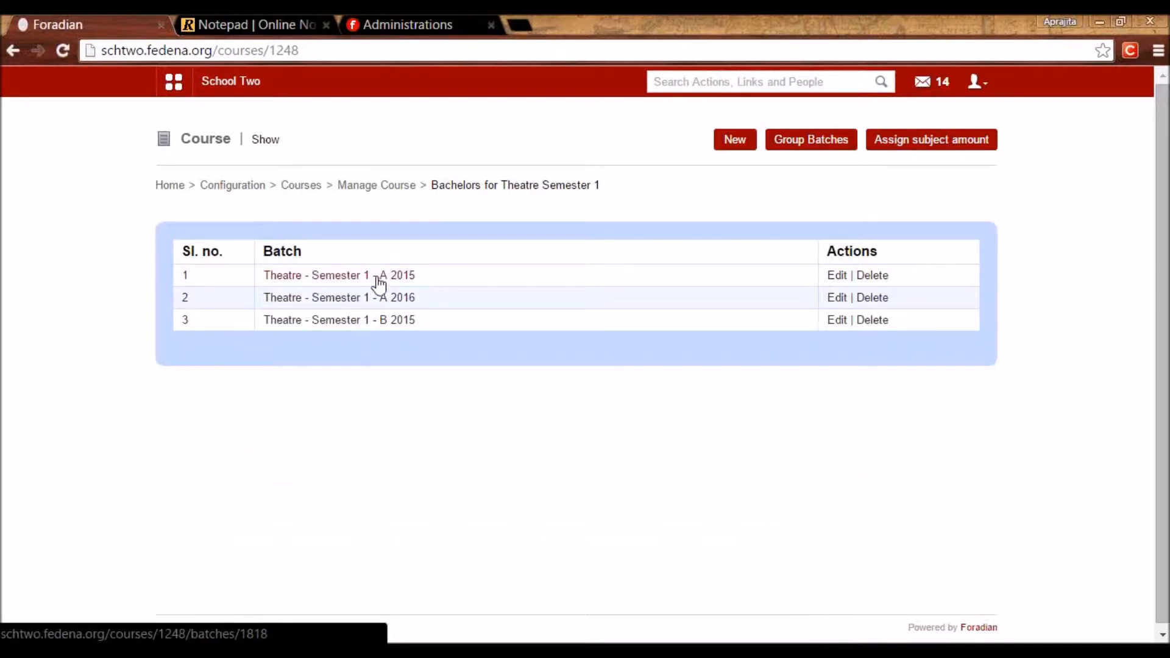
left_click(315, 186)
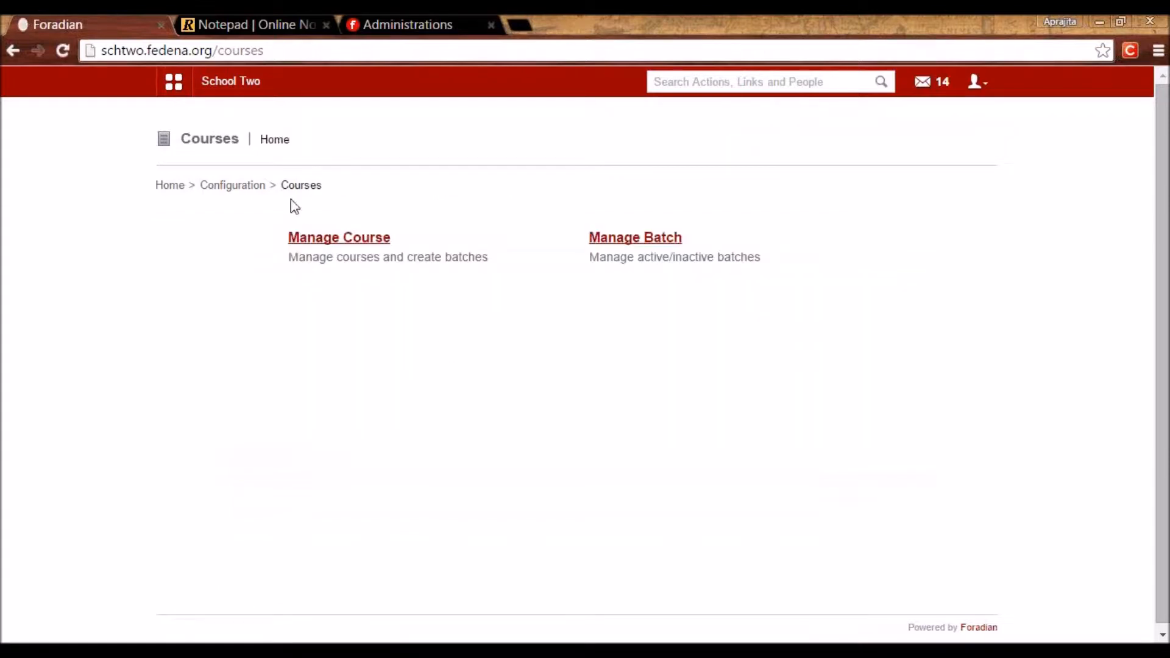
left_click(259, 190)
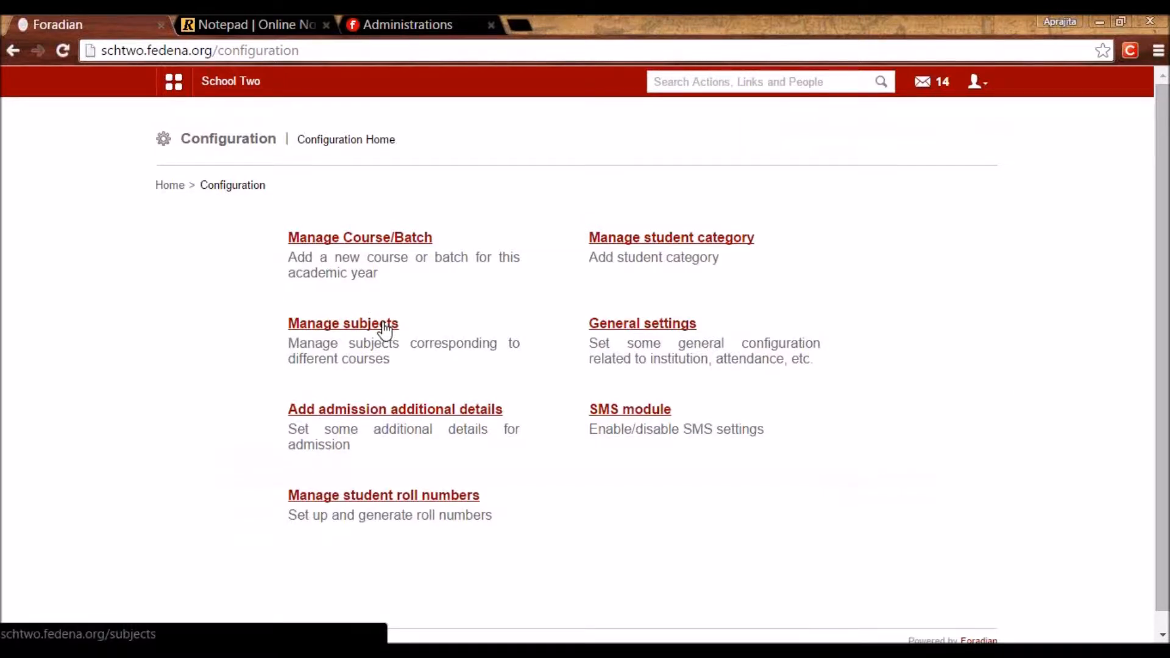
Open subject management for batch G02 - A 2015-2016.
left_click(384, 329)
left_click(399, 240)
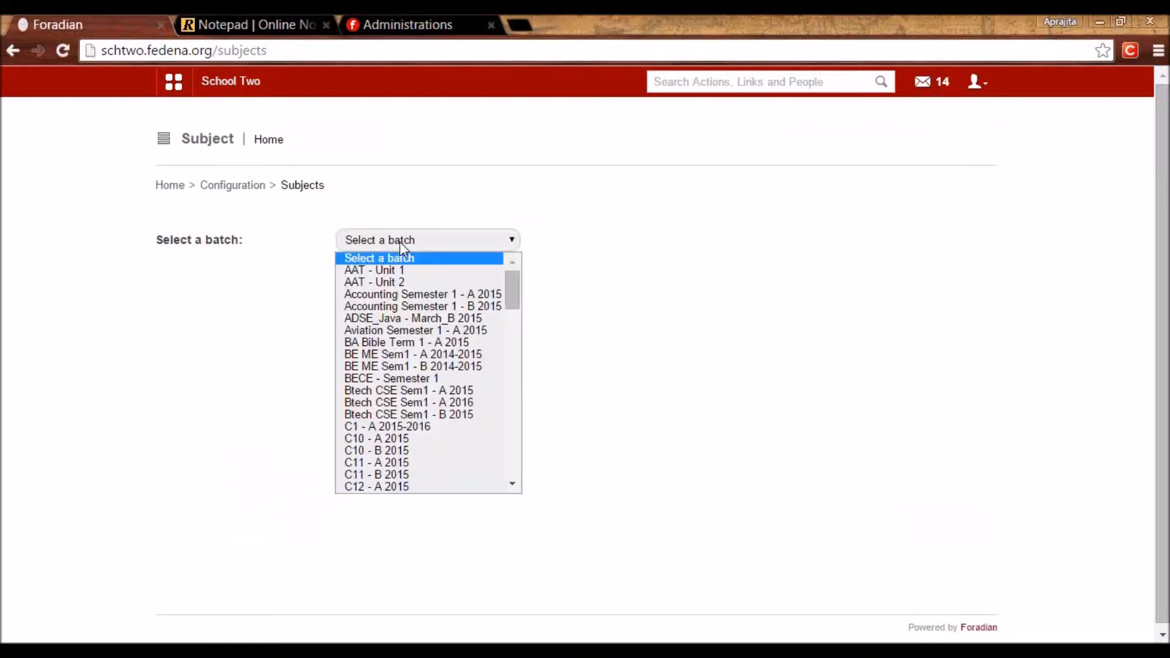
left_click_drag(513, 307, 505, 371)
left_click(414, 346)
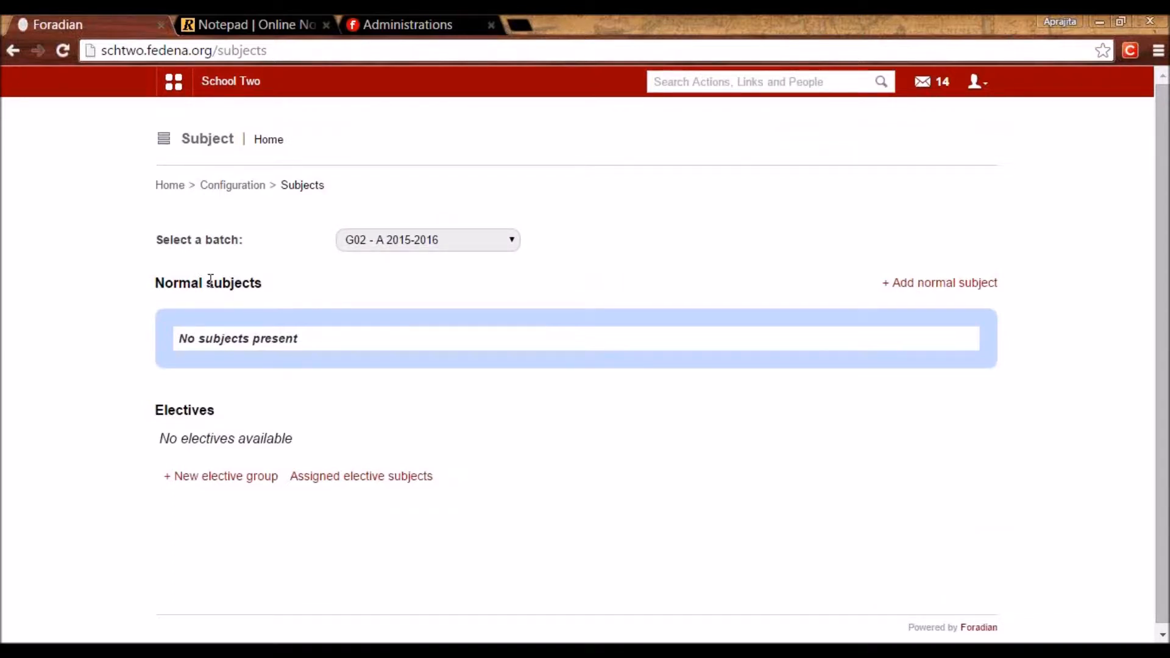
Add normal subject Maths with code Maths and 5 max weekly classes.
left_click(937, 290)
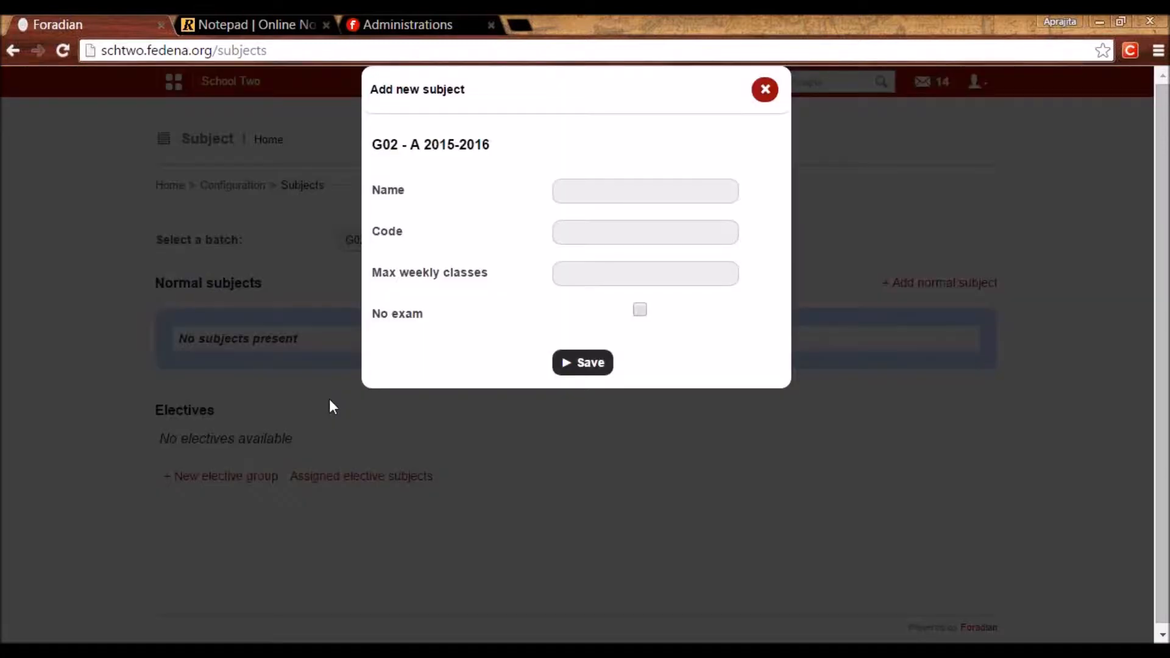
left_click(613, 197)
type("Maths")
key("Tab")
type("Maths")
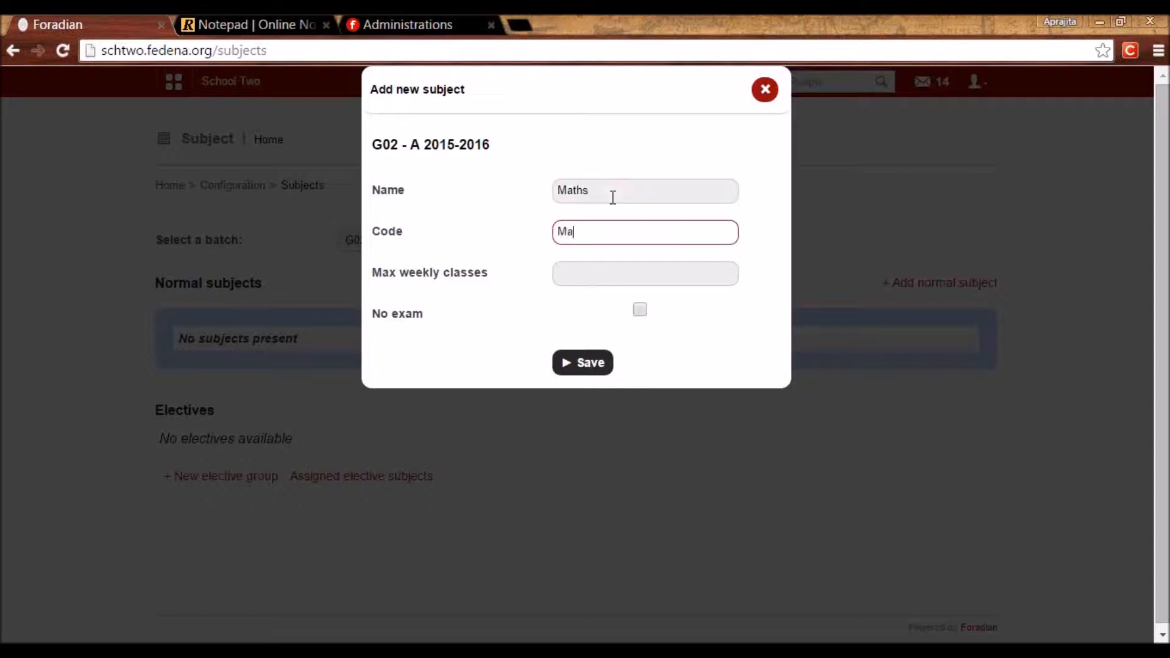
key("Tab")
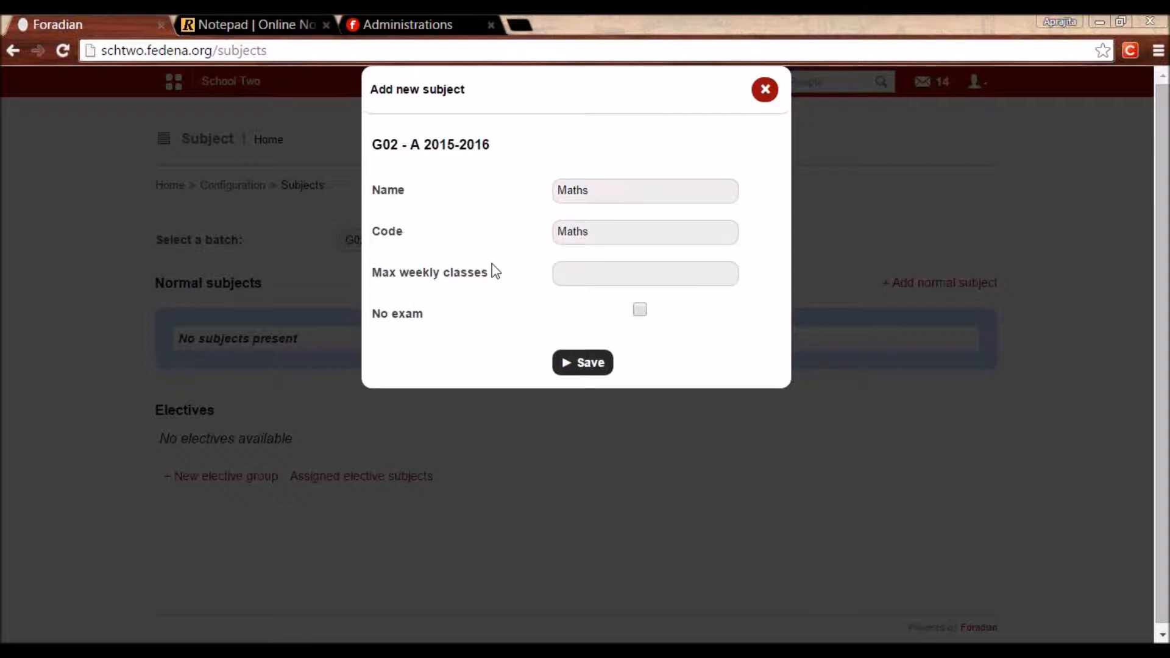
left_click(564, 274)
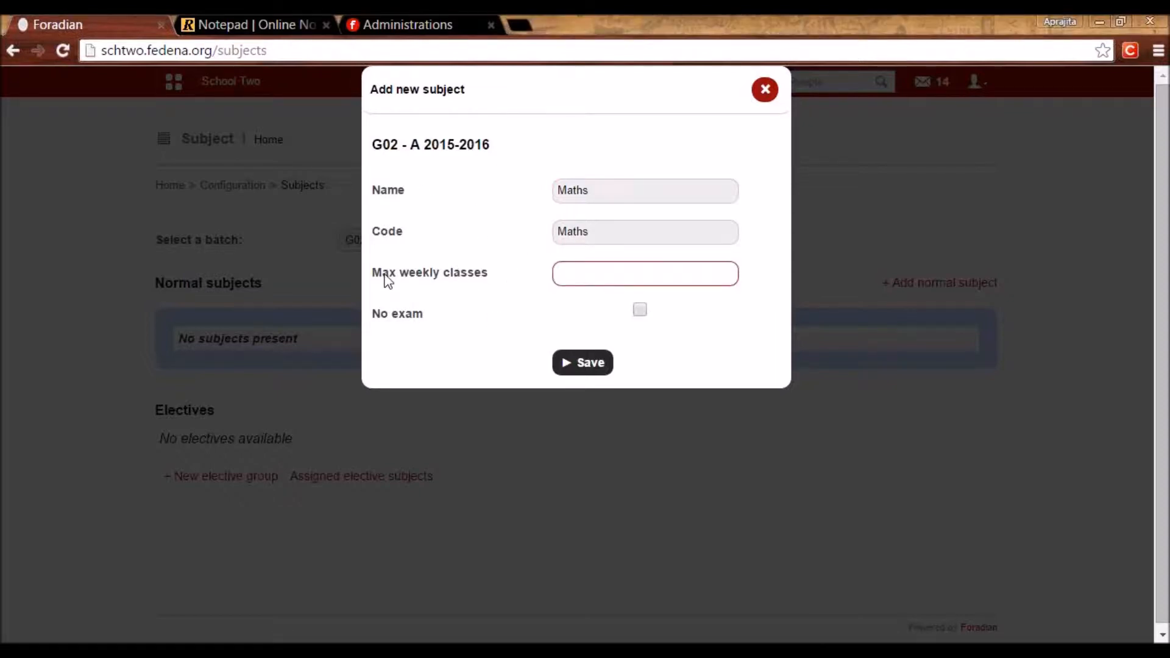
left_click(583, 273)
type("5")
left_click(584, 366)
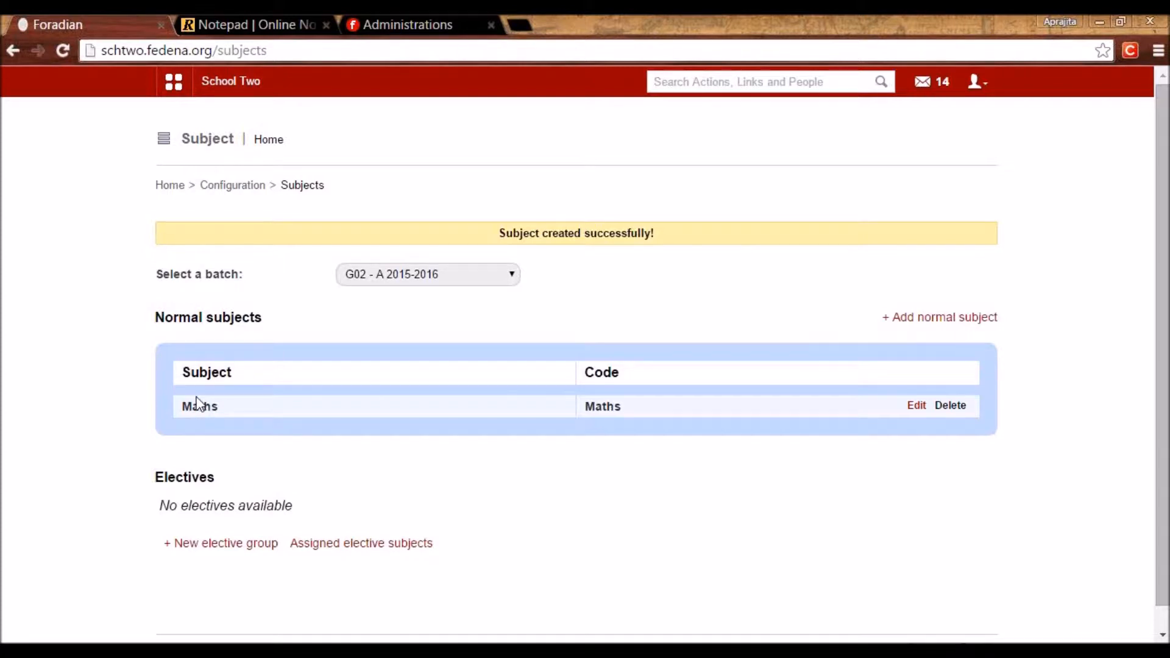
Add normal subject Science with code Sci and max weekly classes 510.
left_click(936, 322)
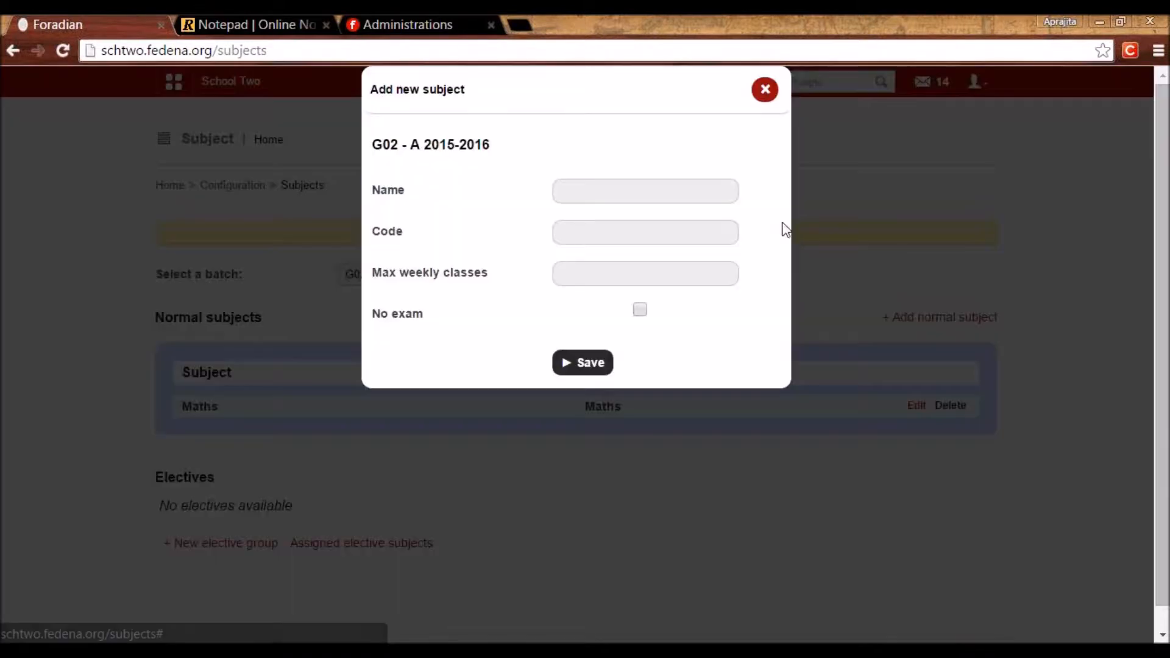
left_click(688, 195)
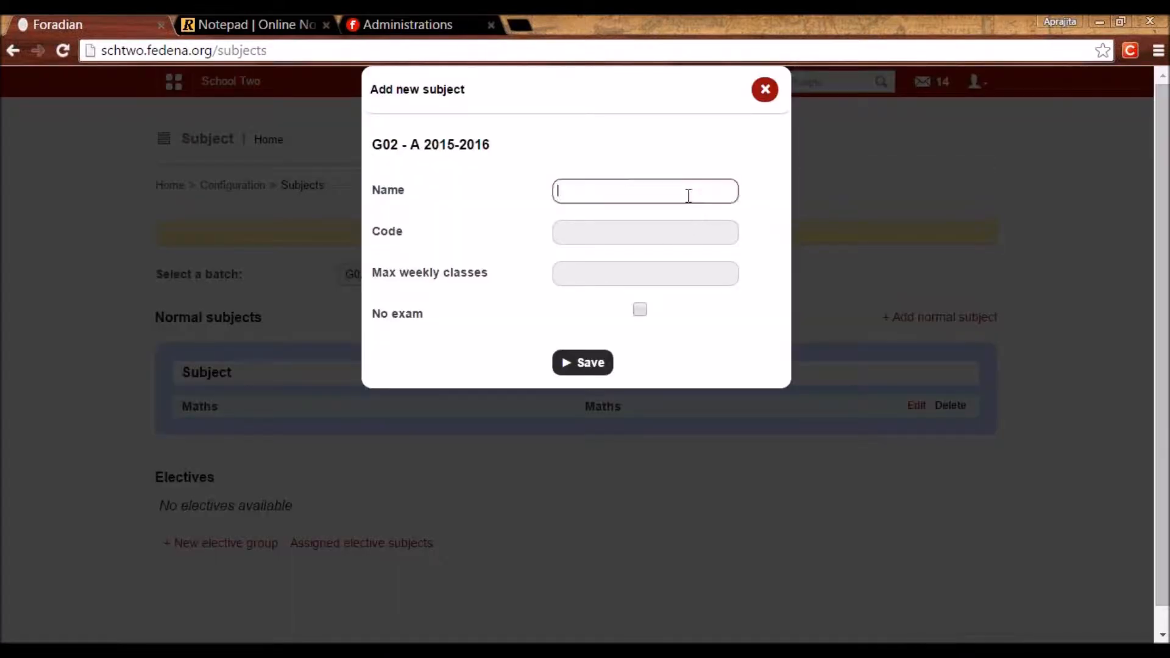
type("Science")
key("Tab")
type("Sci")
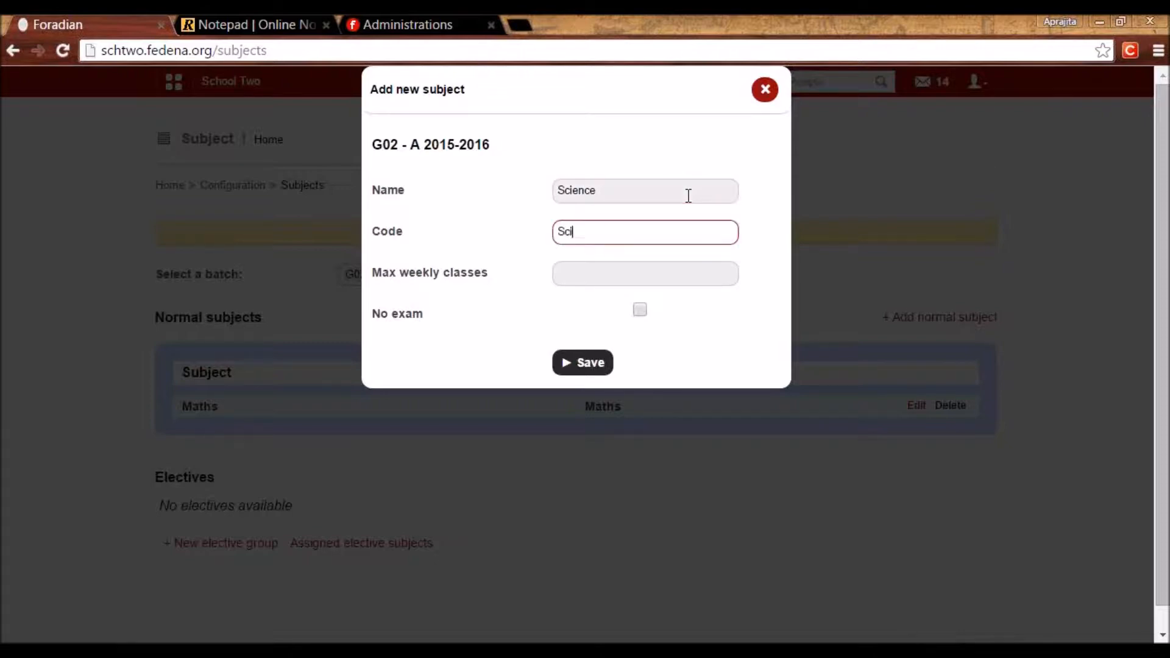
key("Tab")
type("5")
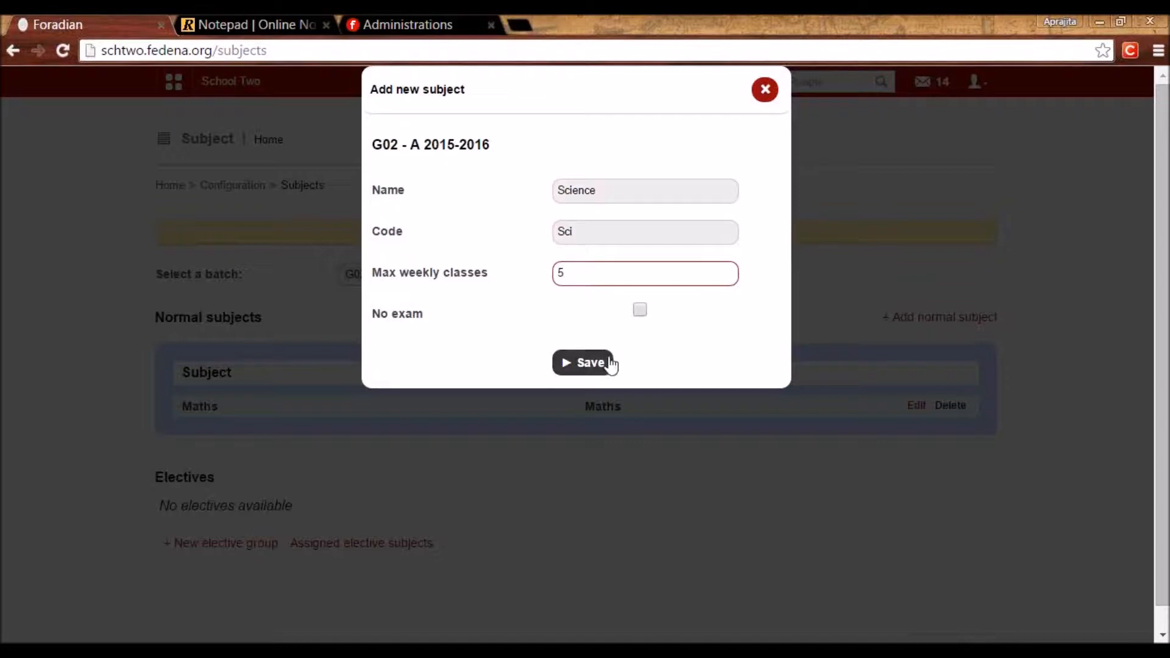
type("10")
left_click(609, 365)
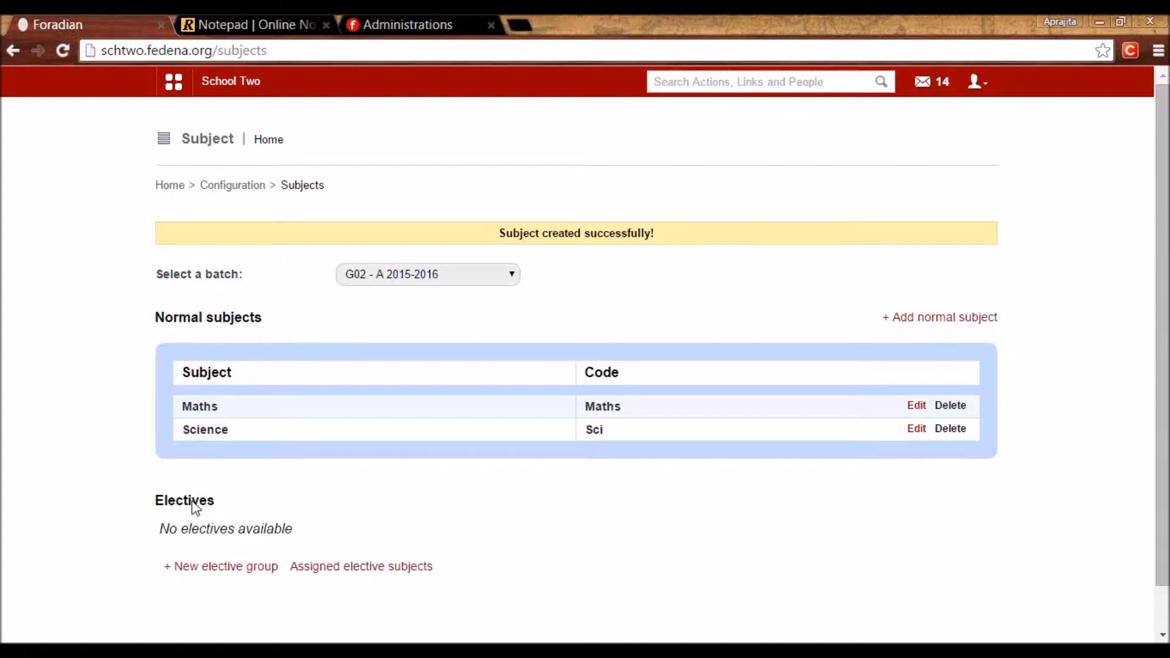
Create the Games elective group for G02 - A 2015-2016, keeping the default last date.
left_click(218, 568)
left_click(550, 277)
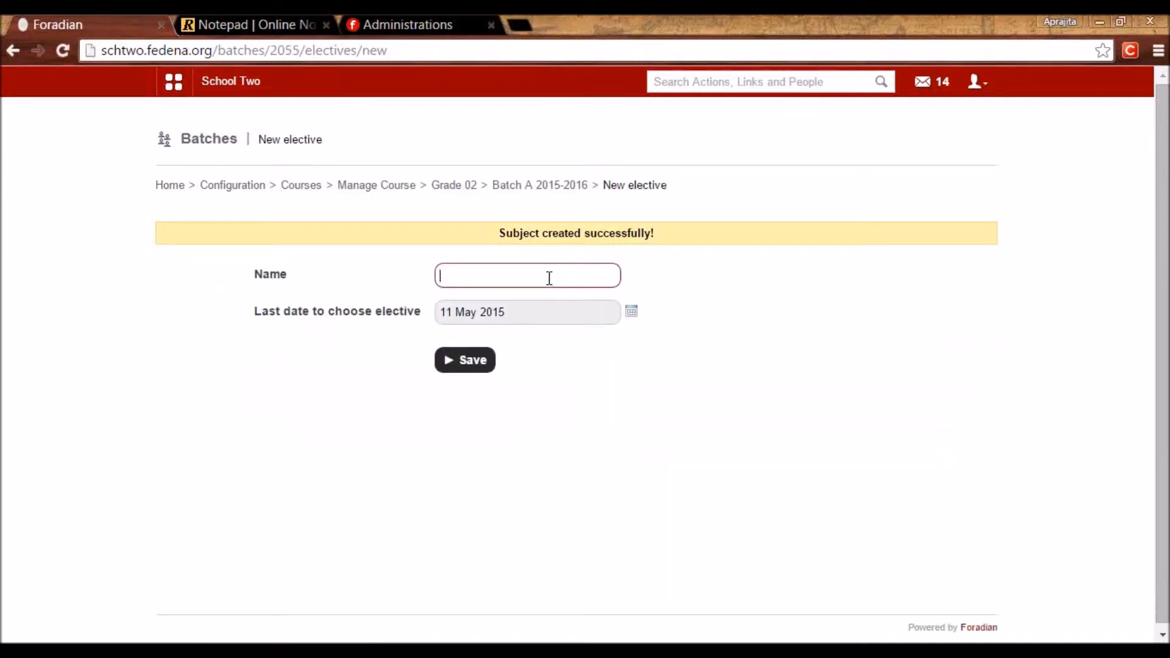
type("Games")
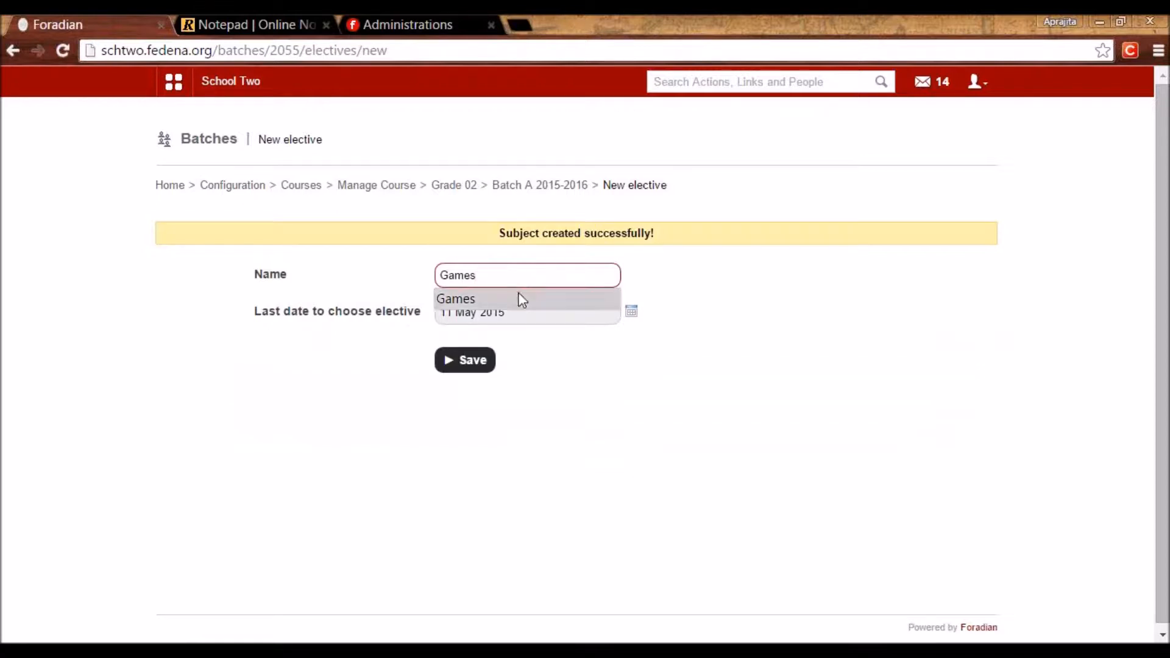
left_click(507, 300)
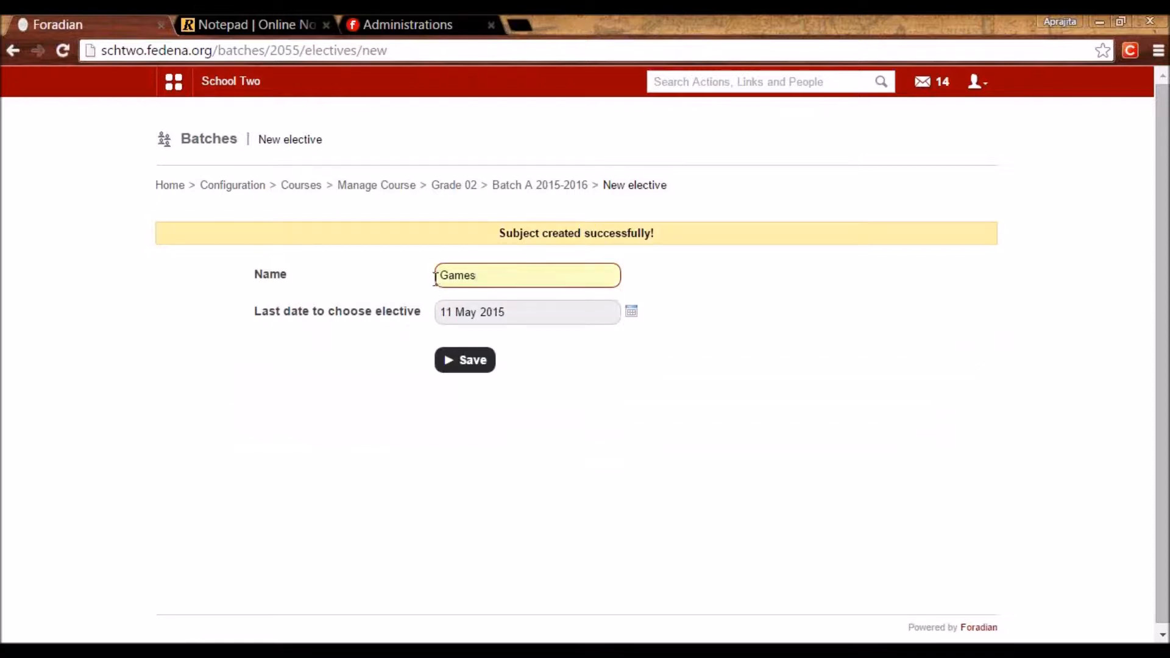
left_click(485, 364)
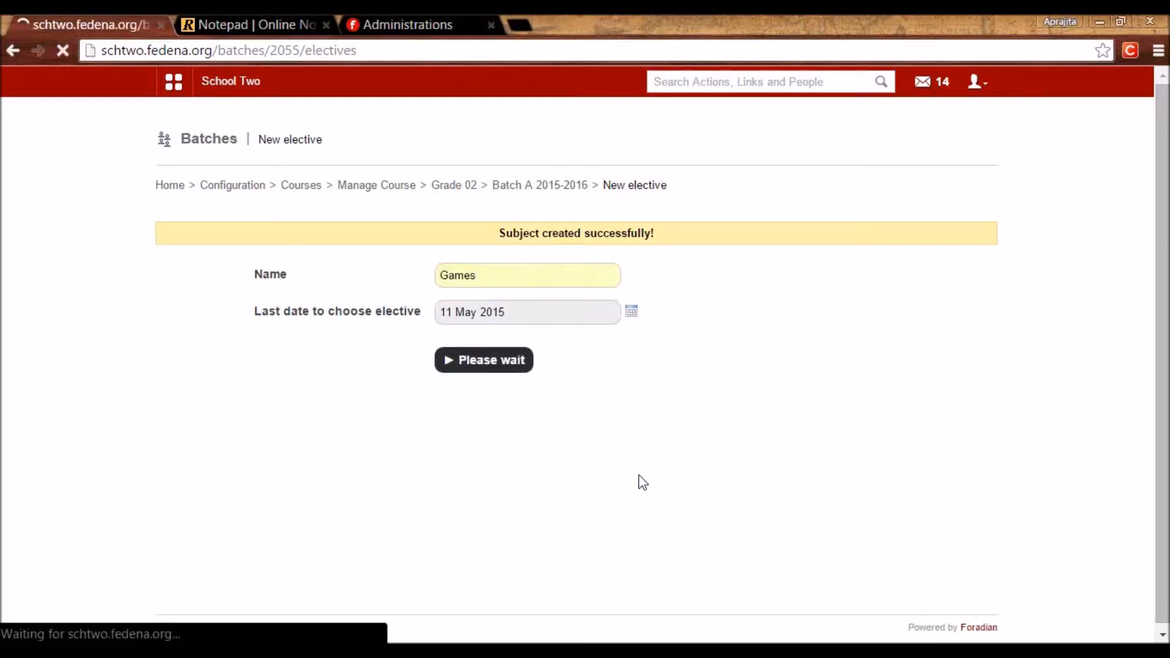
left_click(450, 282)
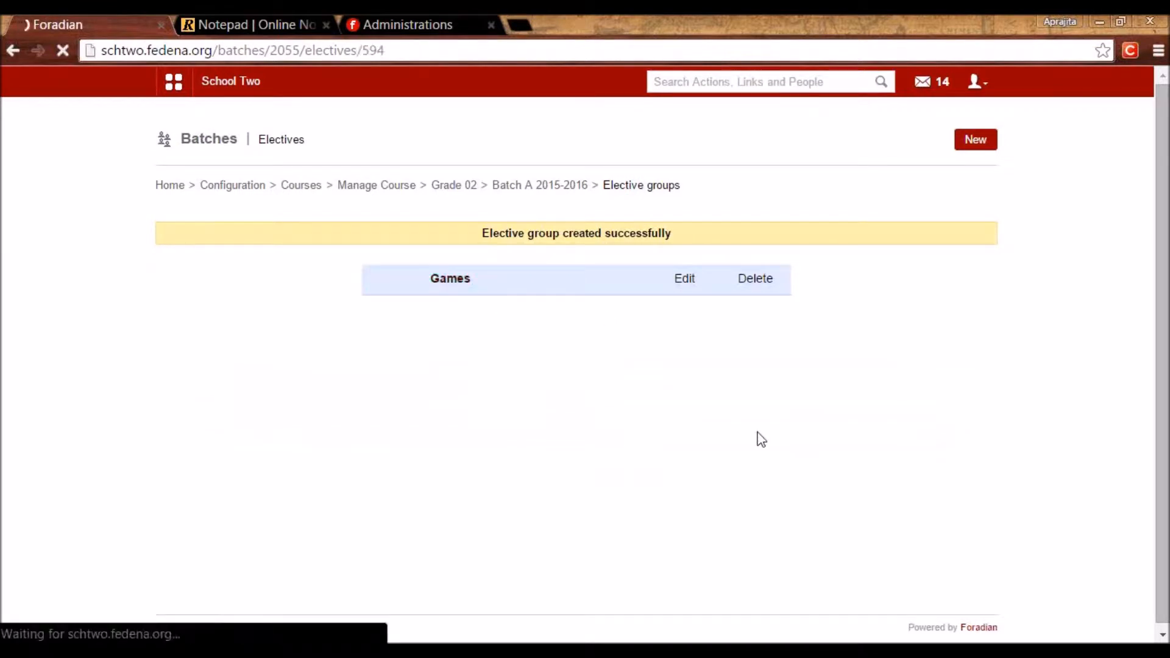
left_click(965, 142)
Add elective subject Baseball with code BB to the Games group.
left_click(599, 193)
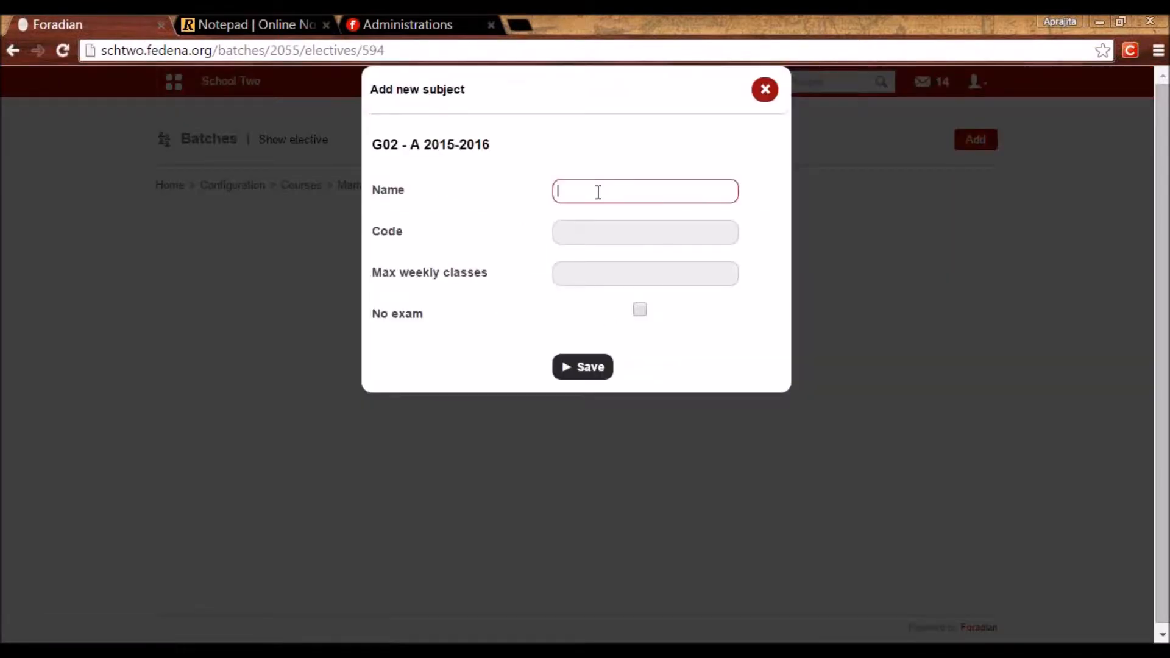
type("Baseball")
key("Tab")
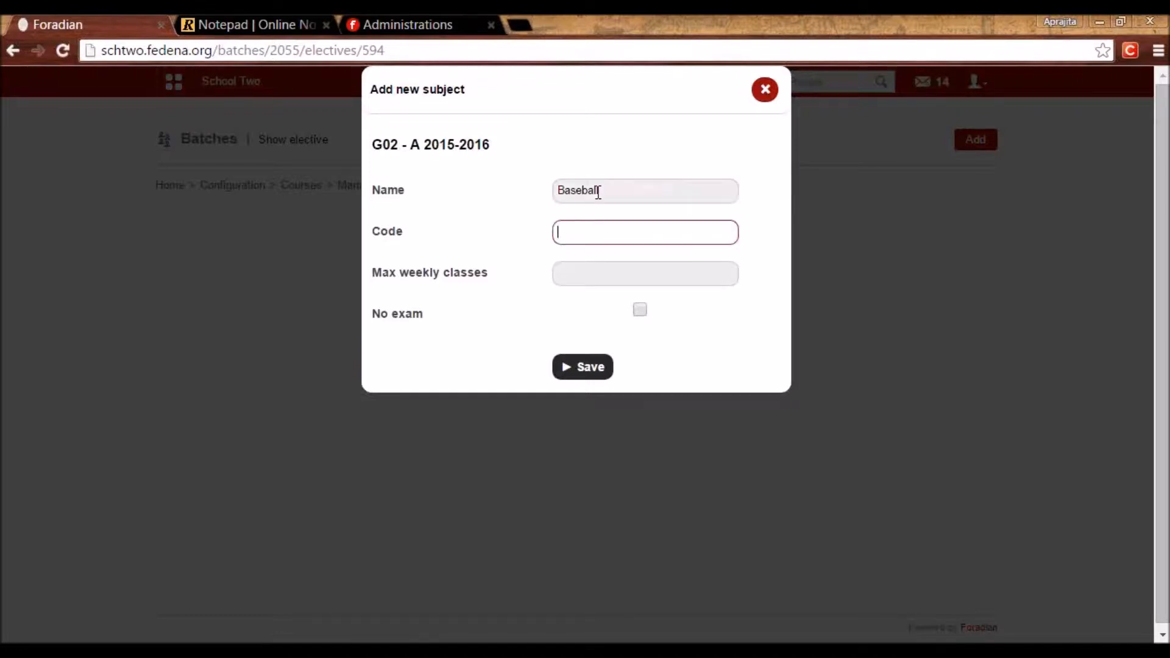
type("BB")
left_click(623, 278)
left_click(563, 368)
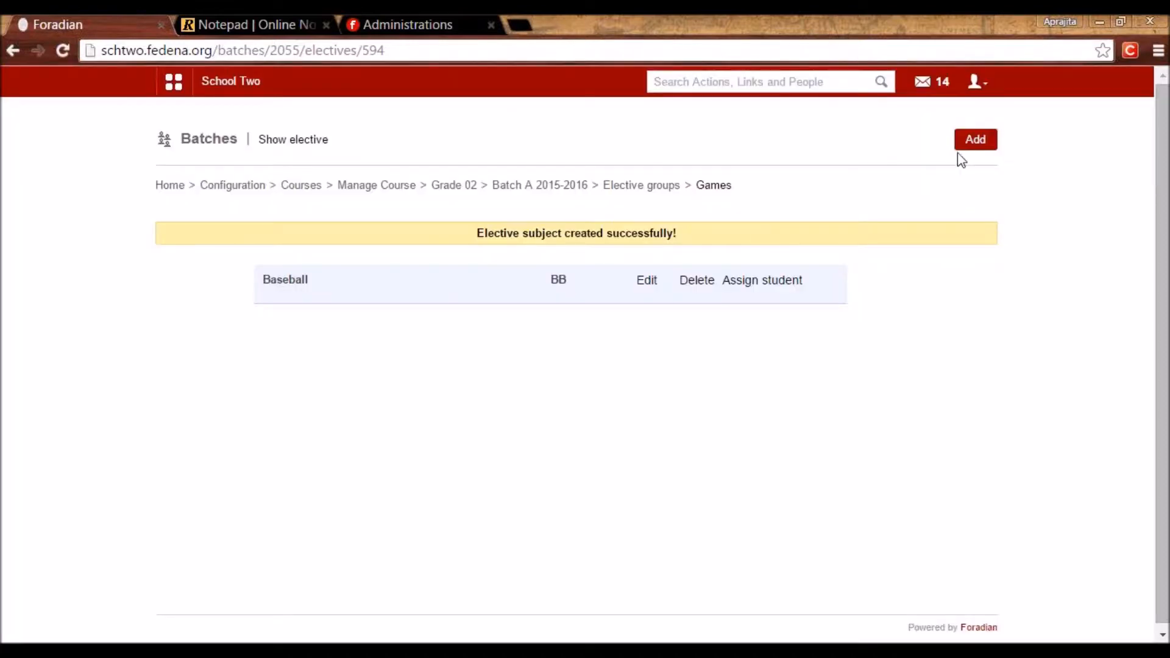
Add elective Football with code FB and 5 weekly classes, then return to the course list.
left_click(974, 142)
left_click(599, 199)
type("Football")
left_click(590, 226)
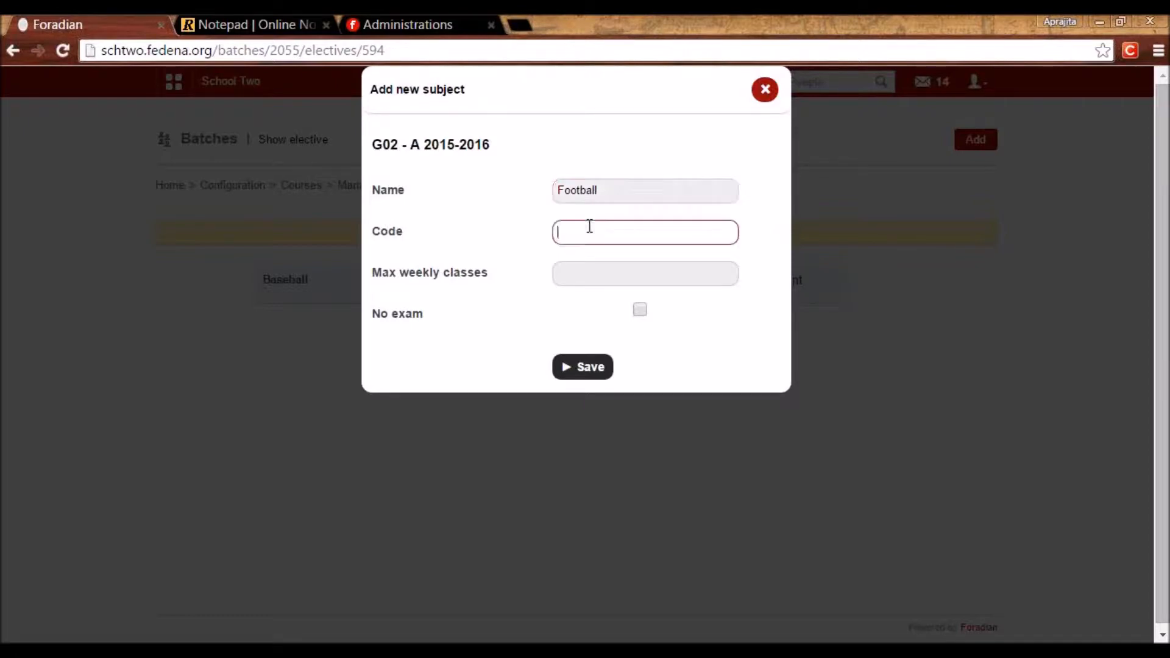
type("FB")
left_click(586, 273)
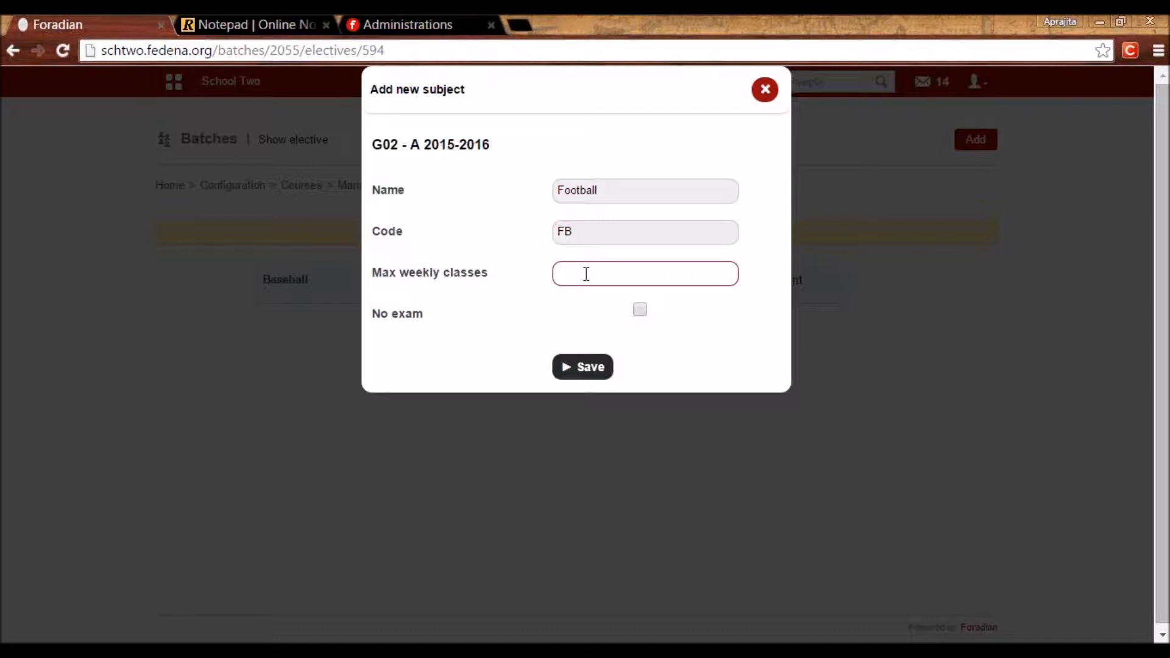
type("5")
left_click(563, 372)
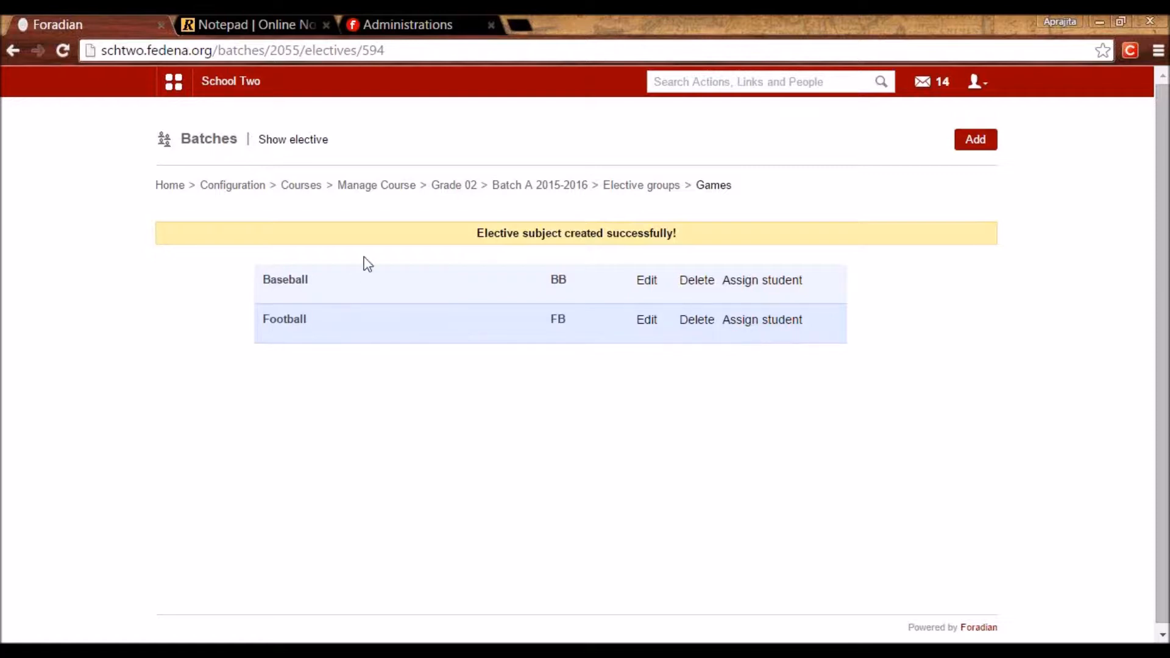
left_click(303, 186)
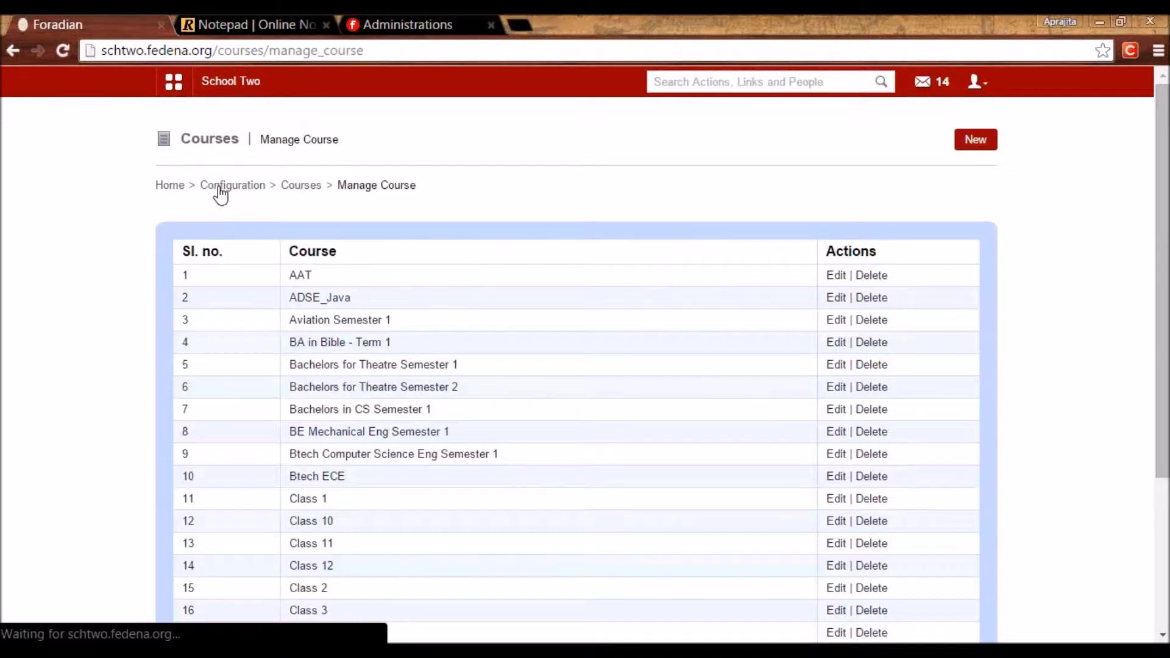
left_click(220, 189)
left_click(293, 323)
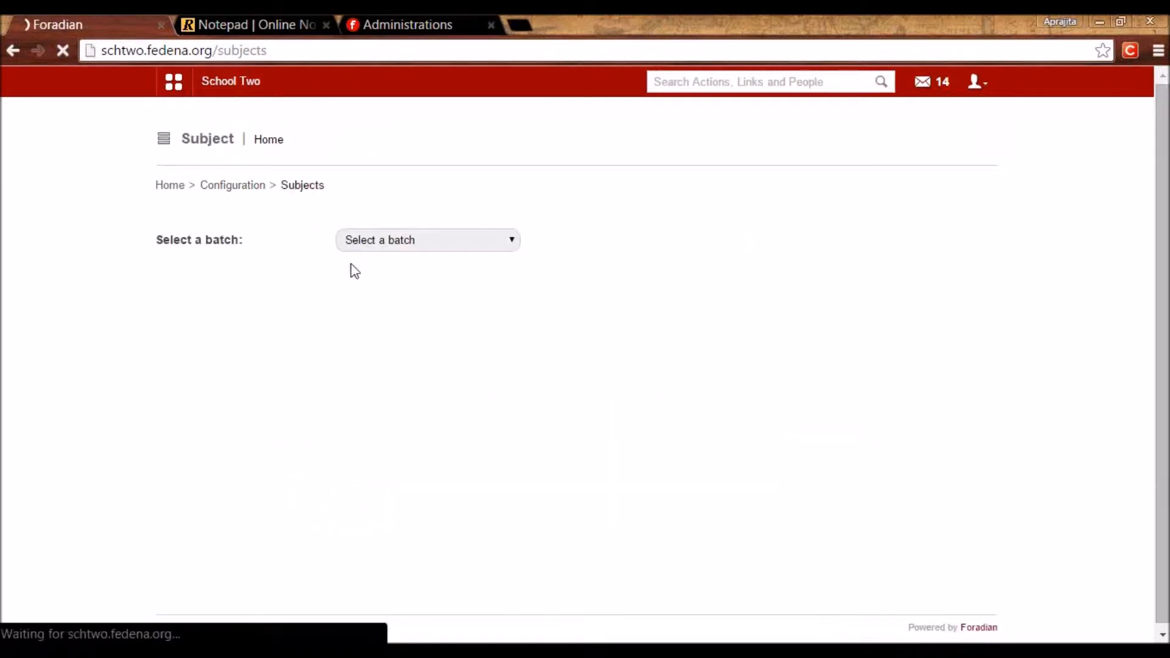
left_click(363, 240)
left_click_drag(516, 286, 487, 355)
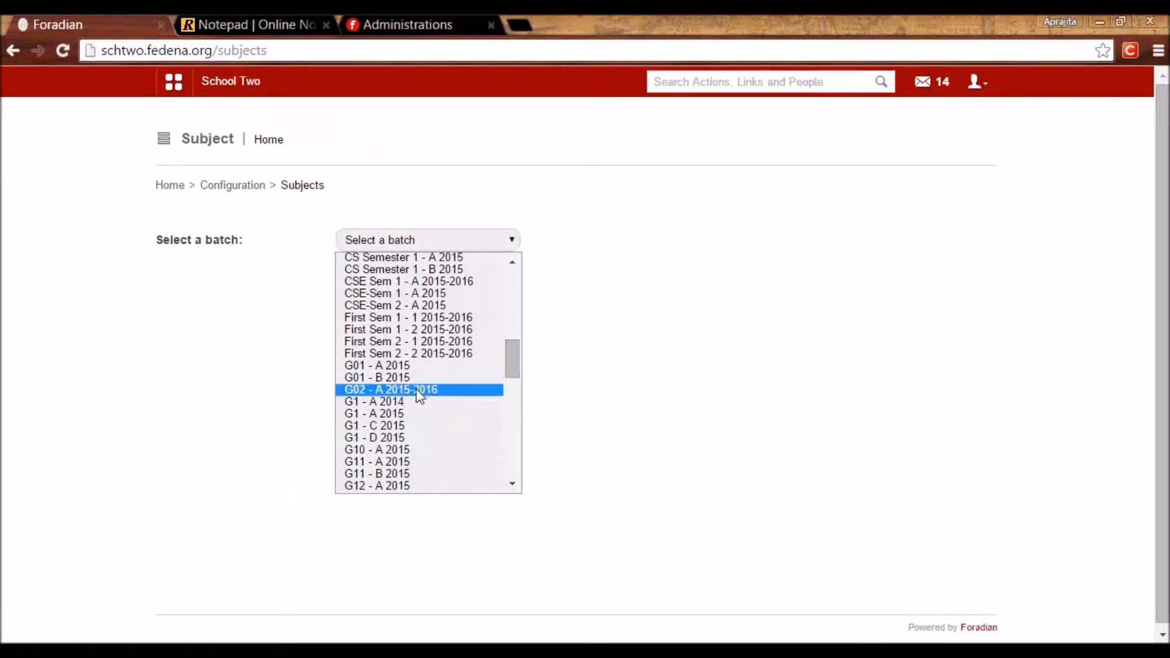
left_click(419, 391)
left_click_drag(1165, 327, 1148, 426)
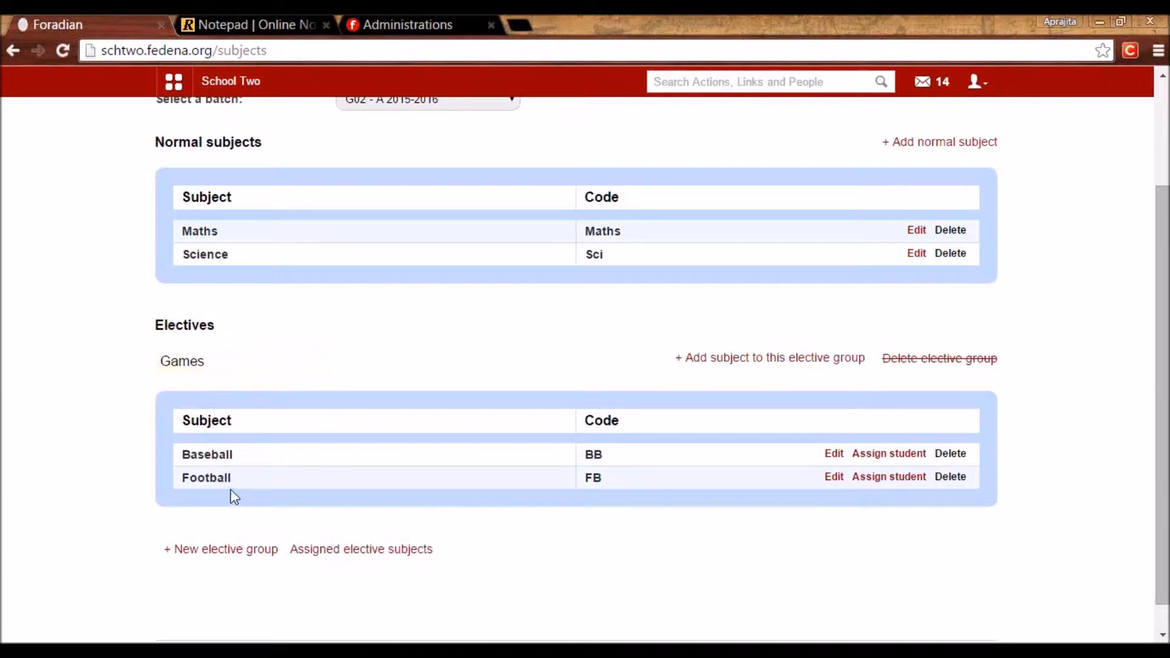
scroll(230, 489, "up", 3)
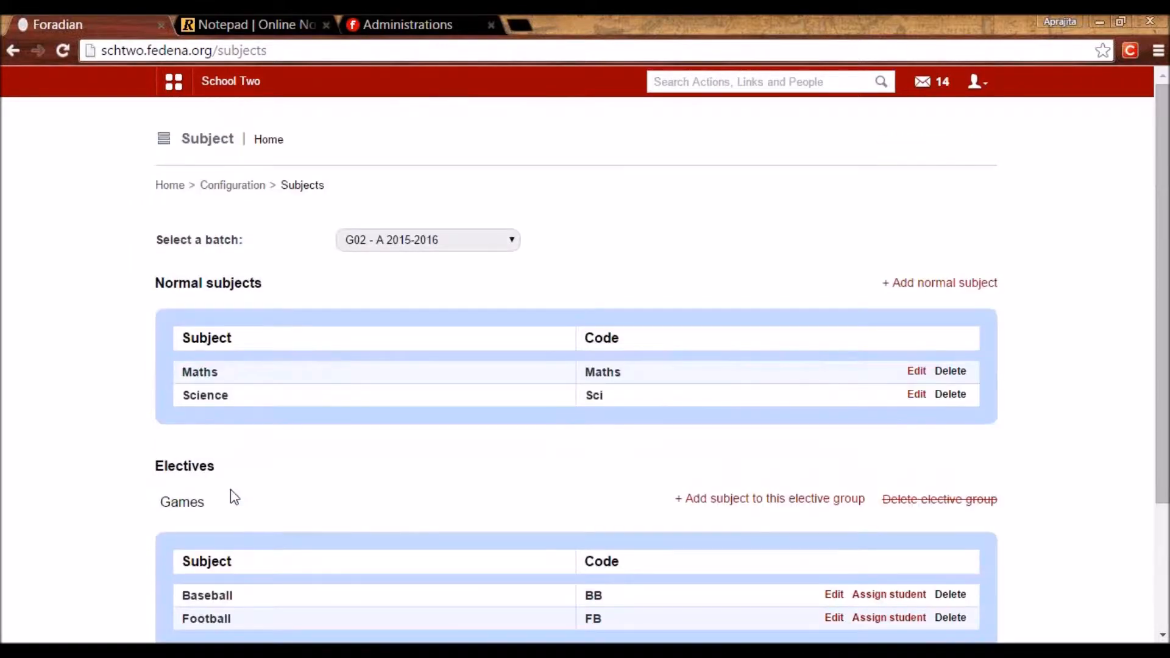
left_click(231, 185)
left_click(332, 244)
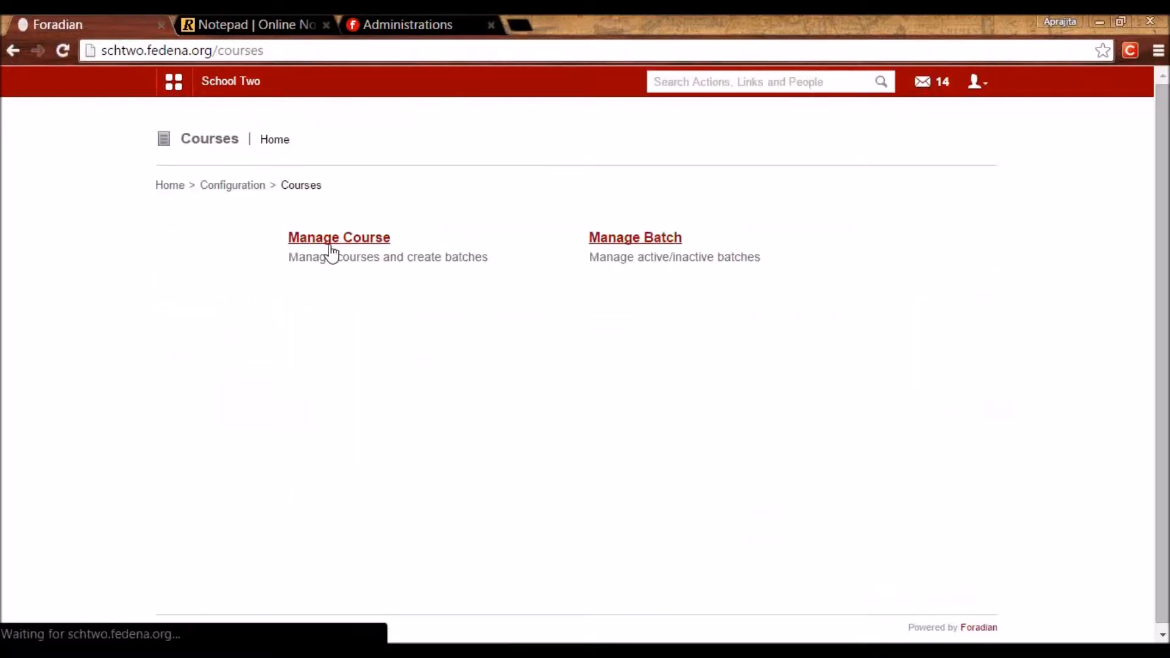
left_click(332, 244)
scroll(627, 488, "down", 4)
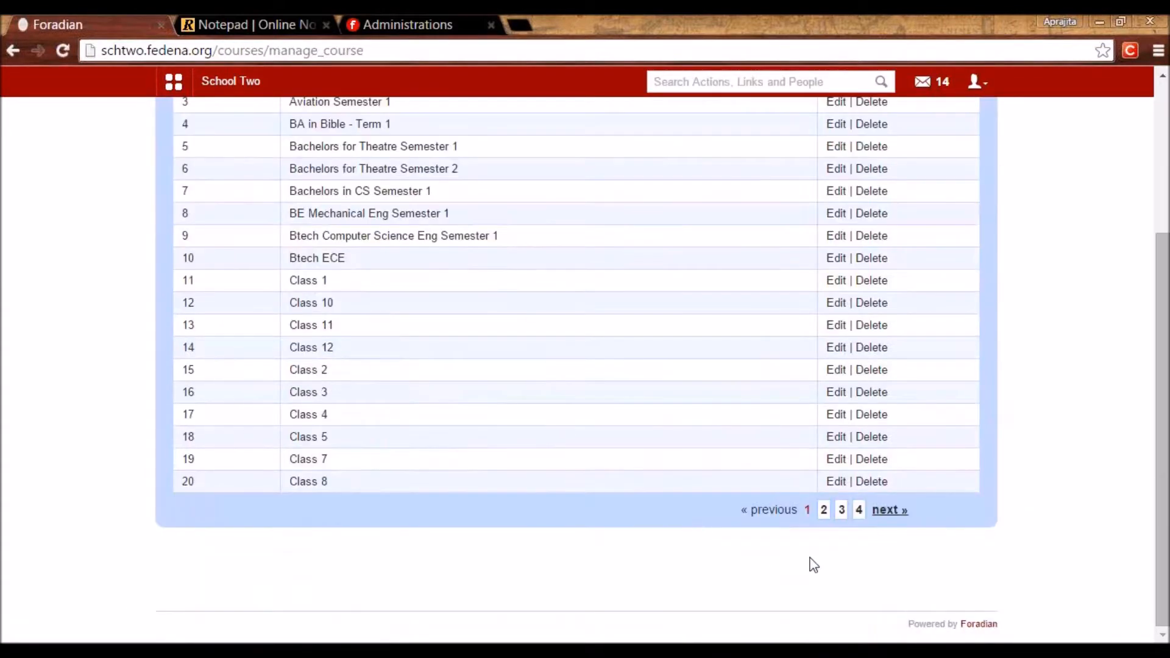
left_click(823, 511)
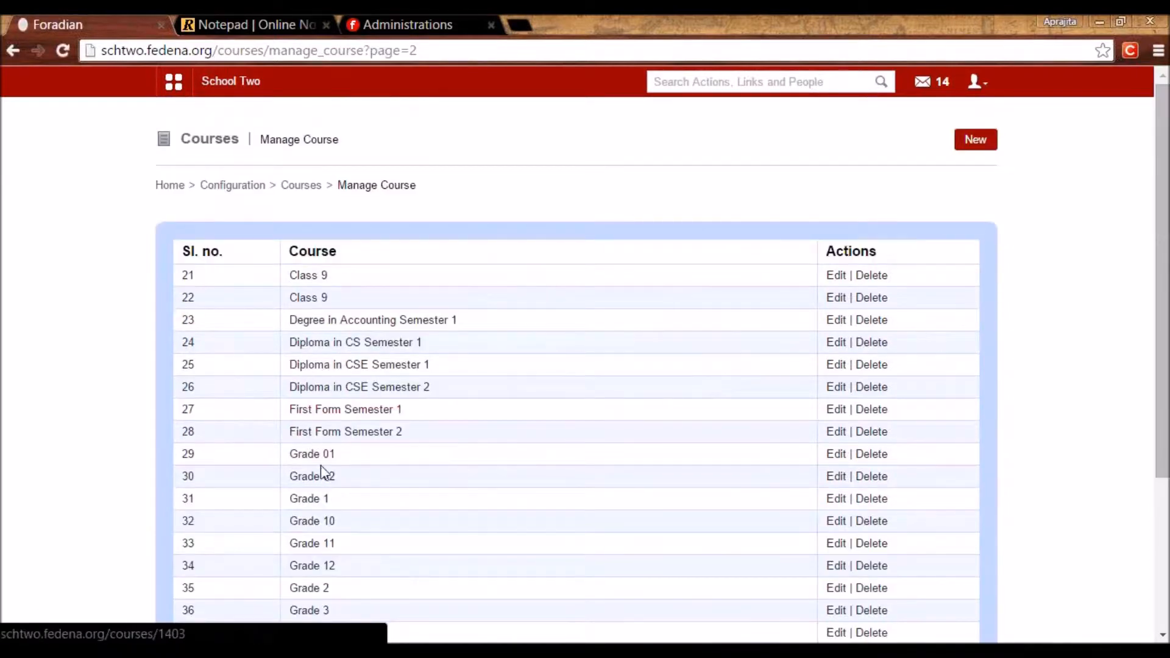
Create Grade 02 batch B 2015-2016 with the previous batch's subjects imported.
left_click(320, 478)
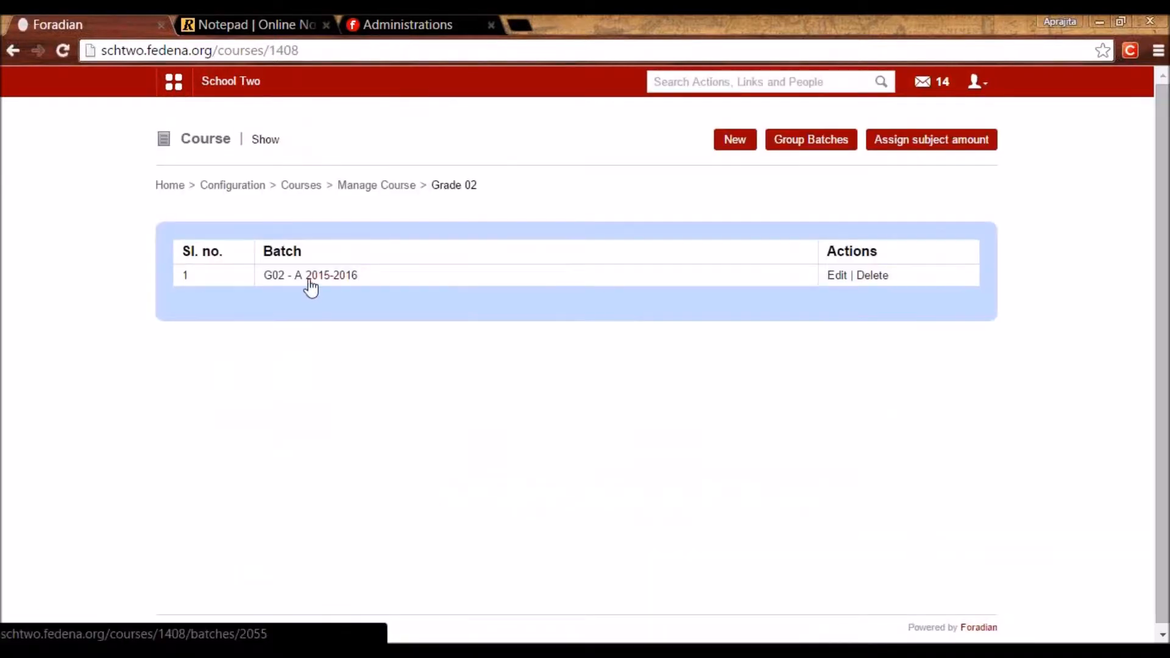
left_click(750, 146)
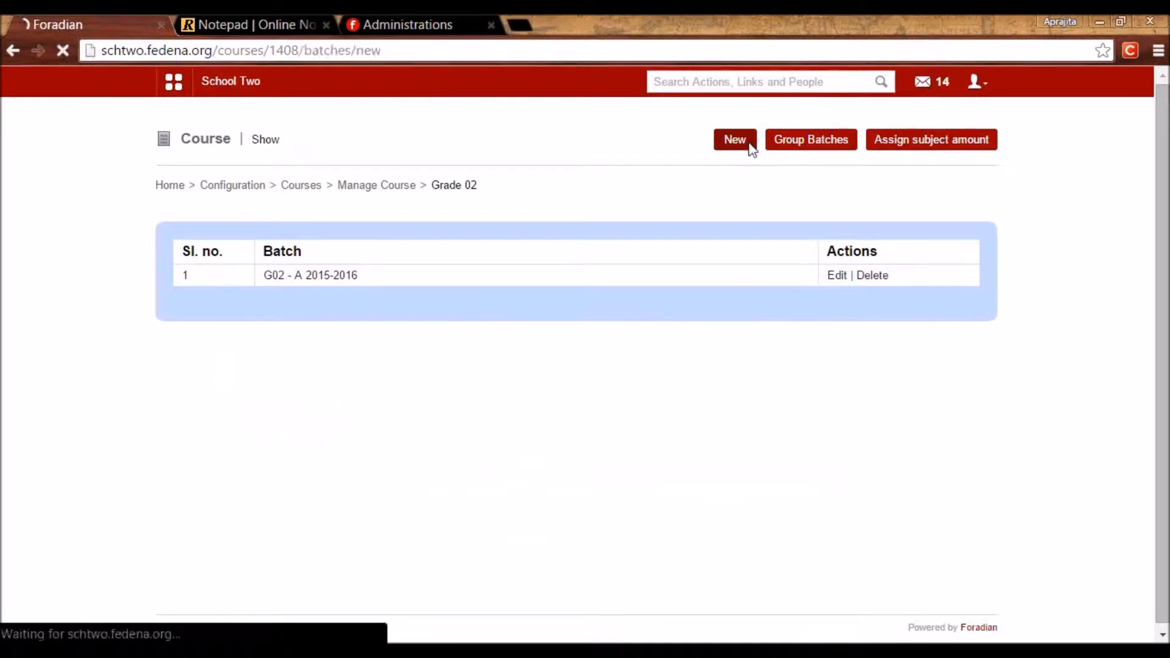
left_click(449, 251)
type("B 2015-")
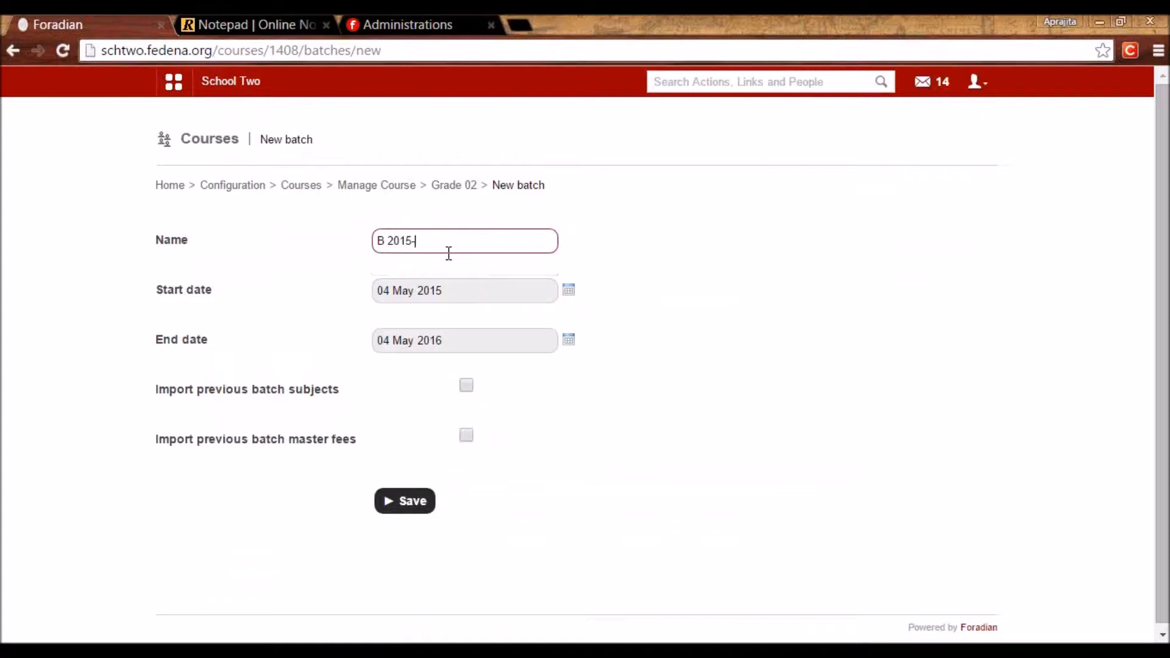
type("2016")
left_click(466, 387)
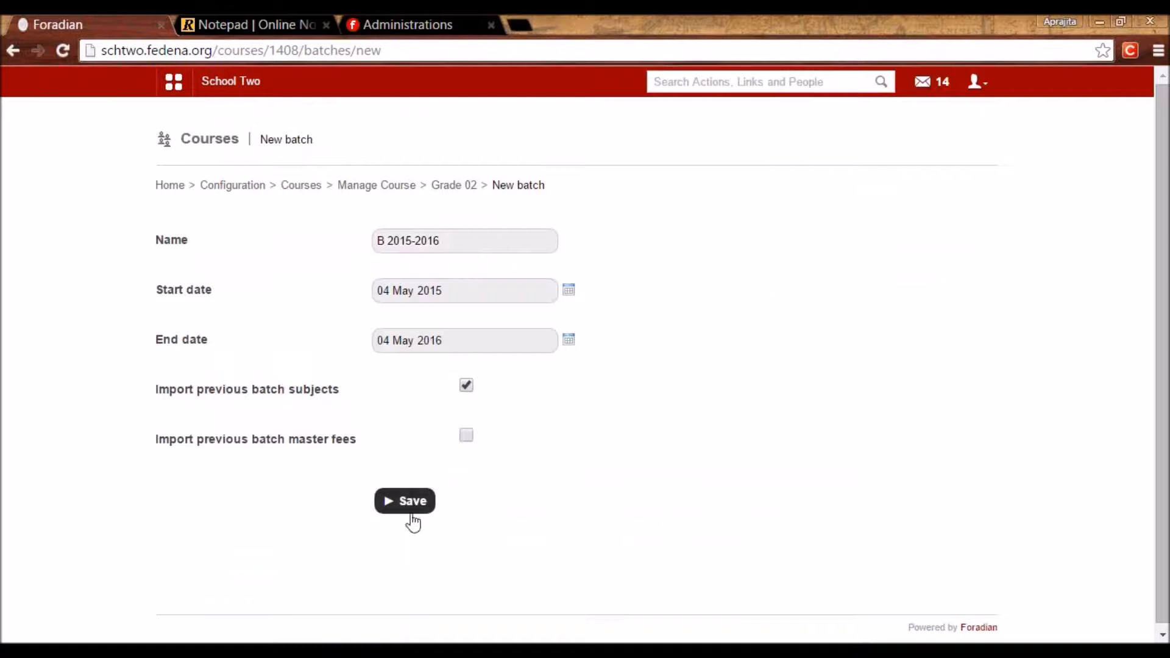
left_click(410, 498)
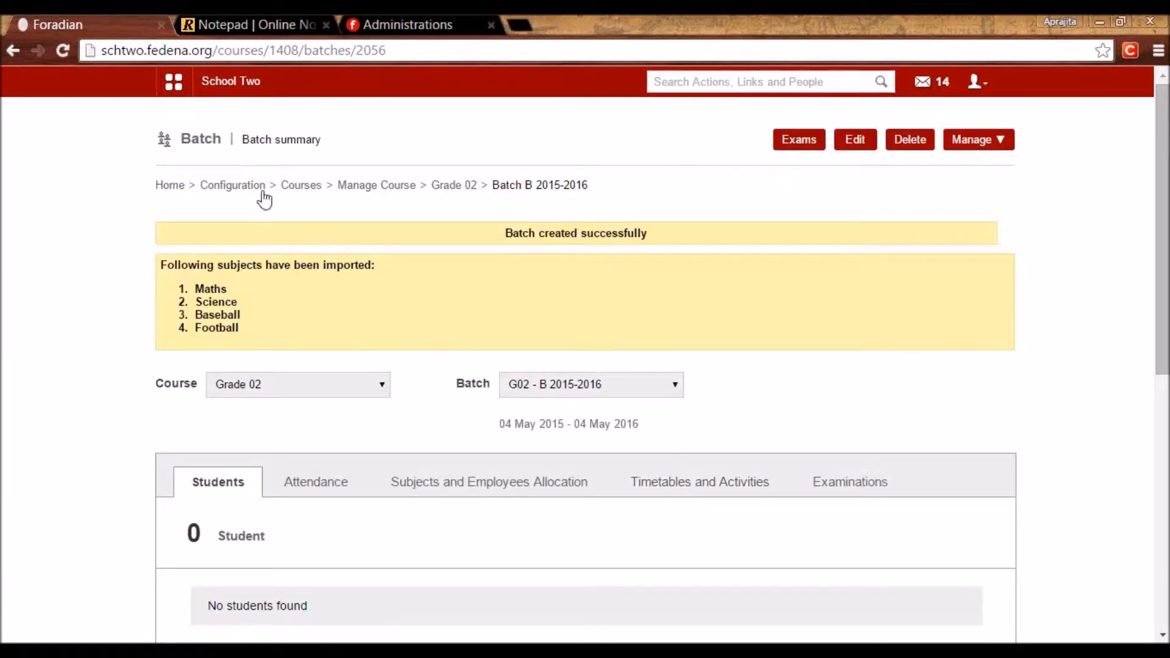
left_click(247, 186)
left_click(334, 328)
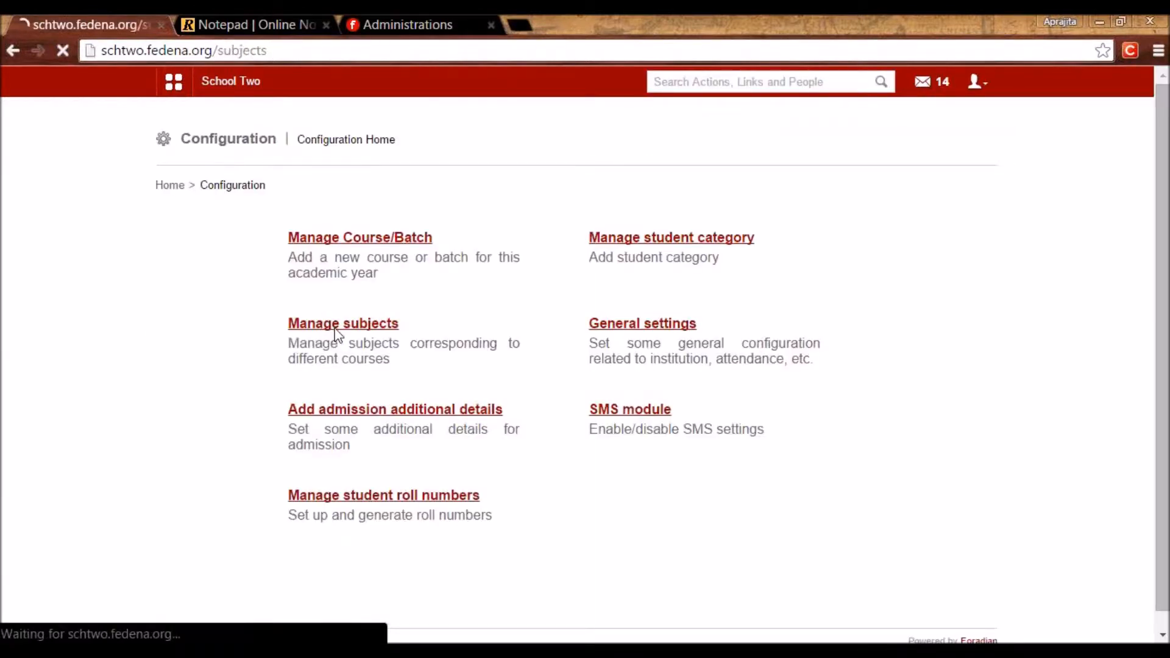
left_click(393, 242)
left_click_drag(506, 282, 505, 361)
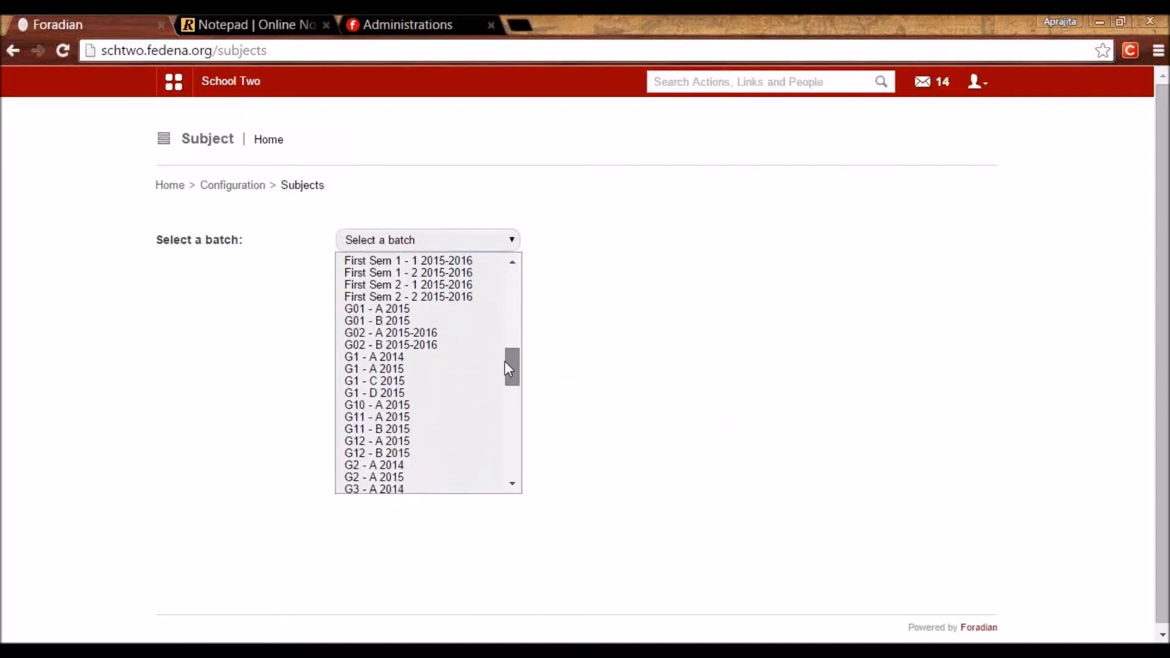
left_click(415, 346)
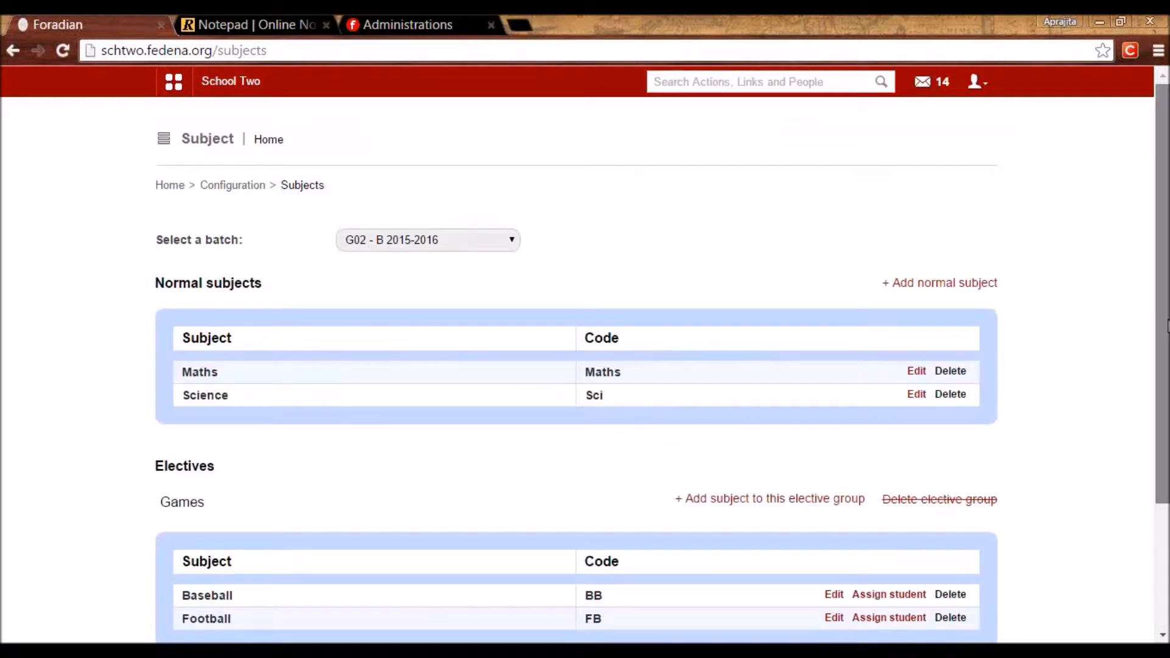
left_click_drag(1165, 326, 1164, 386)
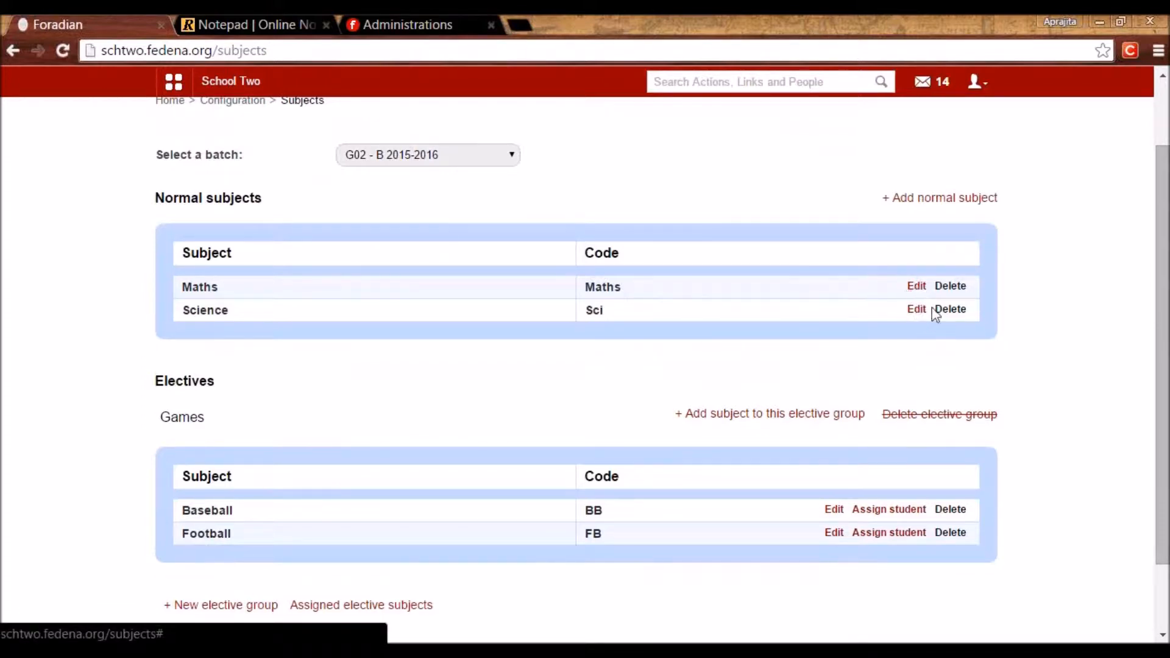
scroll(1155, 393, "up", 2)
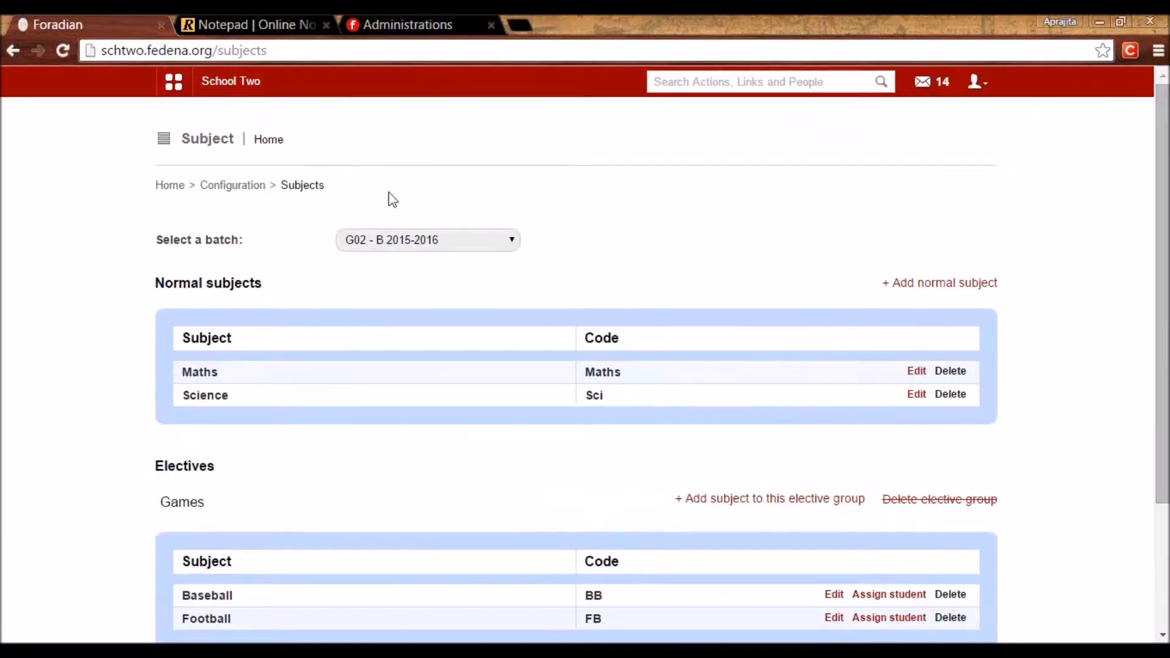
left_click(243, 186)
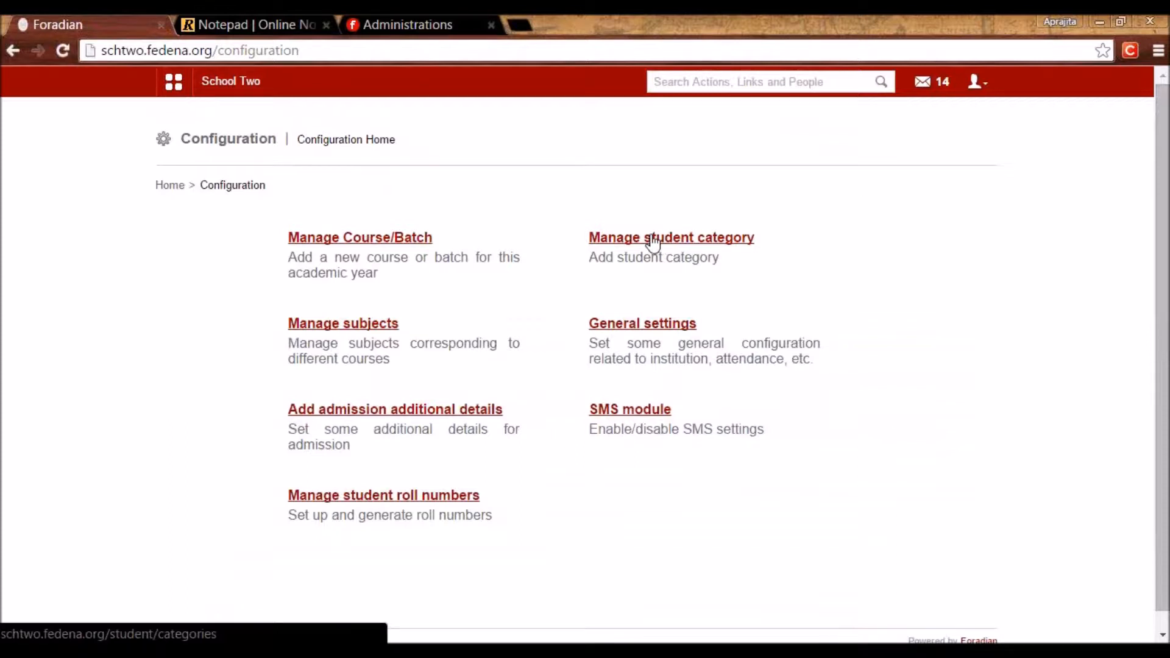
Review the four student categories (Staff child, Sibling in institution, Financial Weak student, OBC) without adding one.
left_click(656, 242)
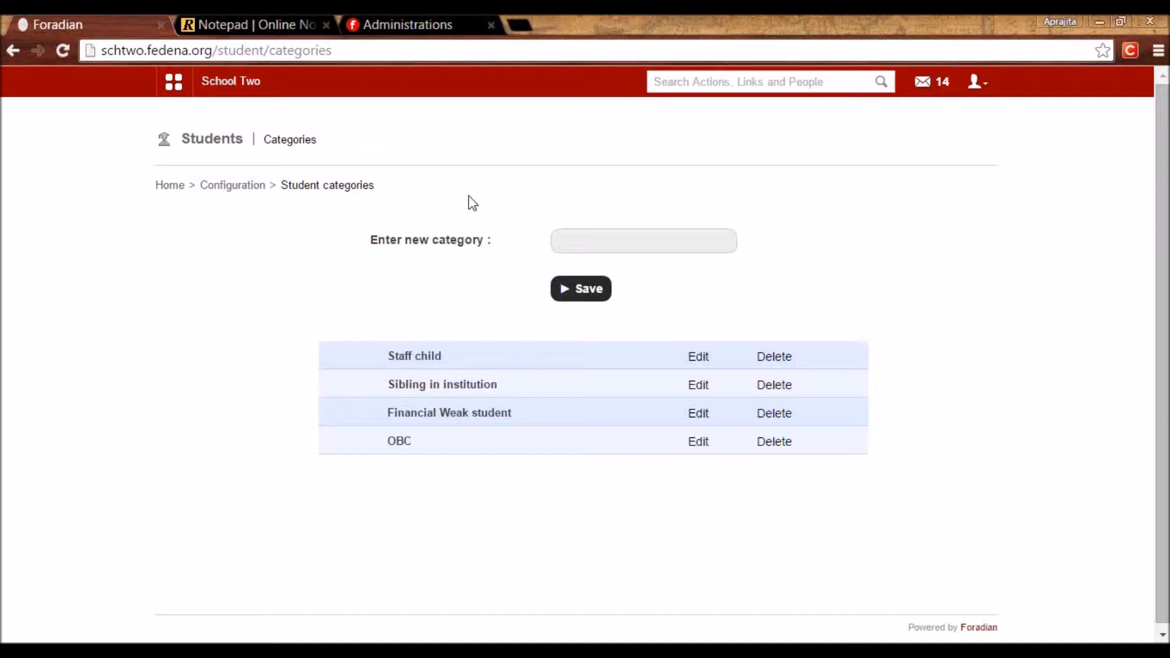
left_click(570, 239)
left_click(570, 261)
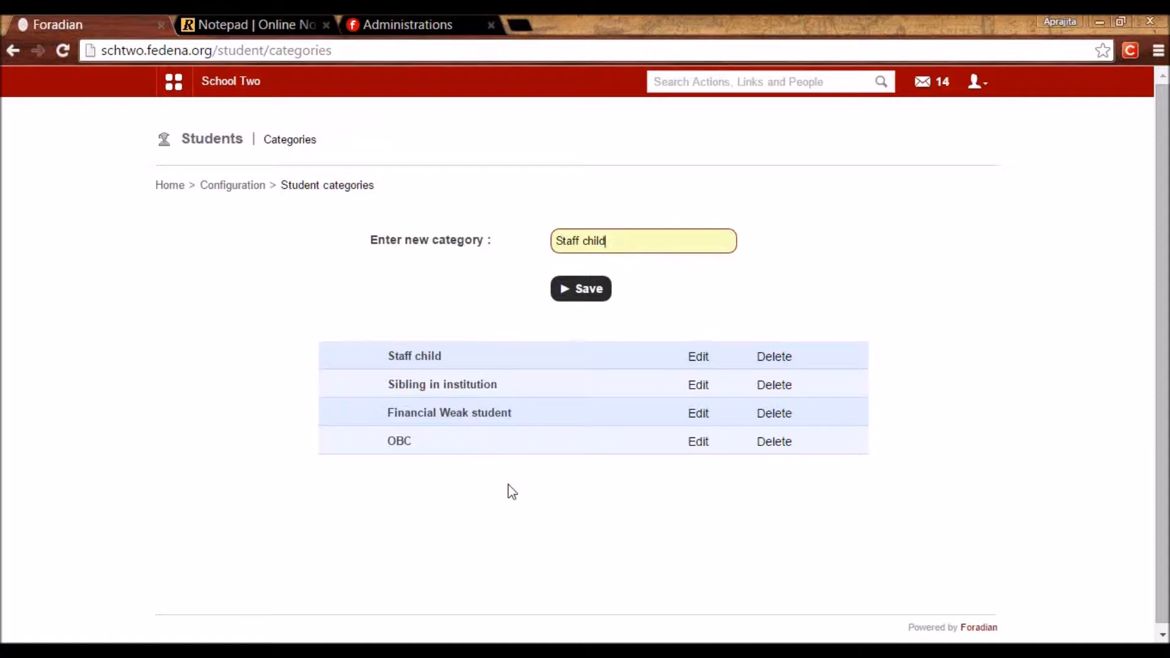
triple_click(627, 238)
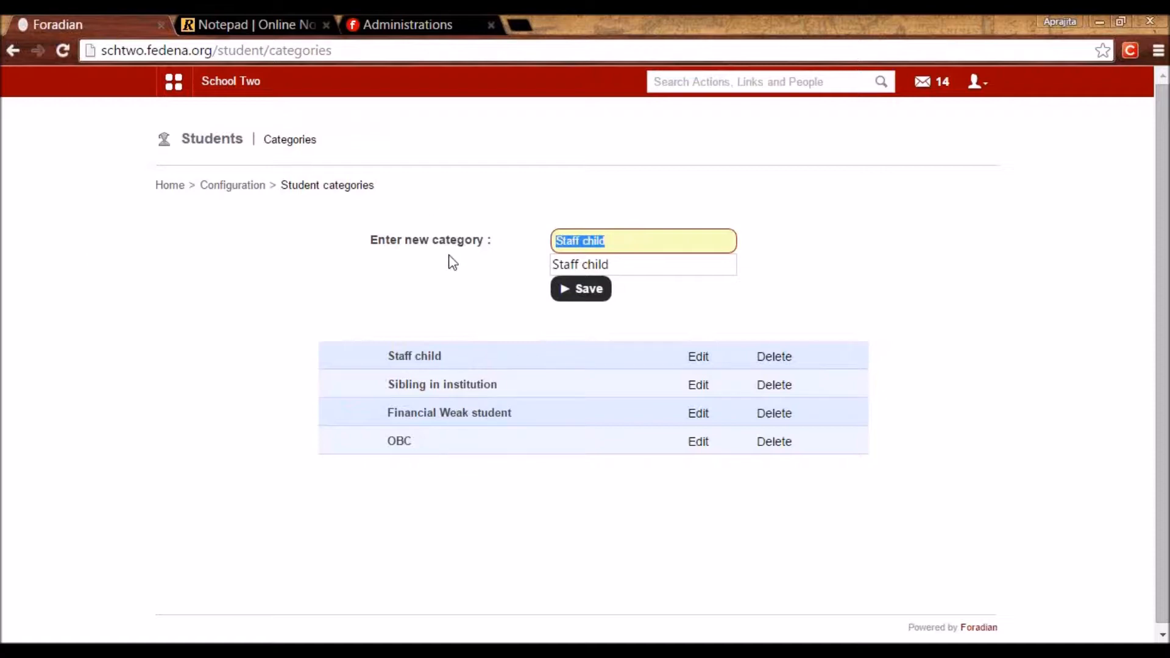
left_click(472, 286)
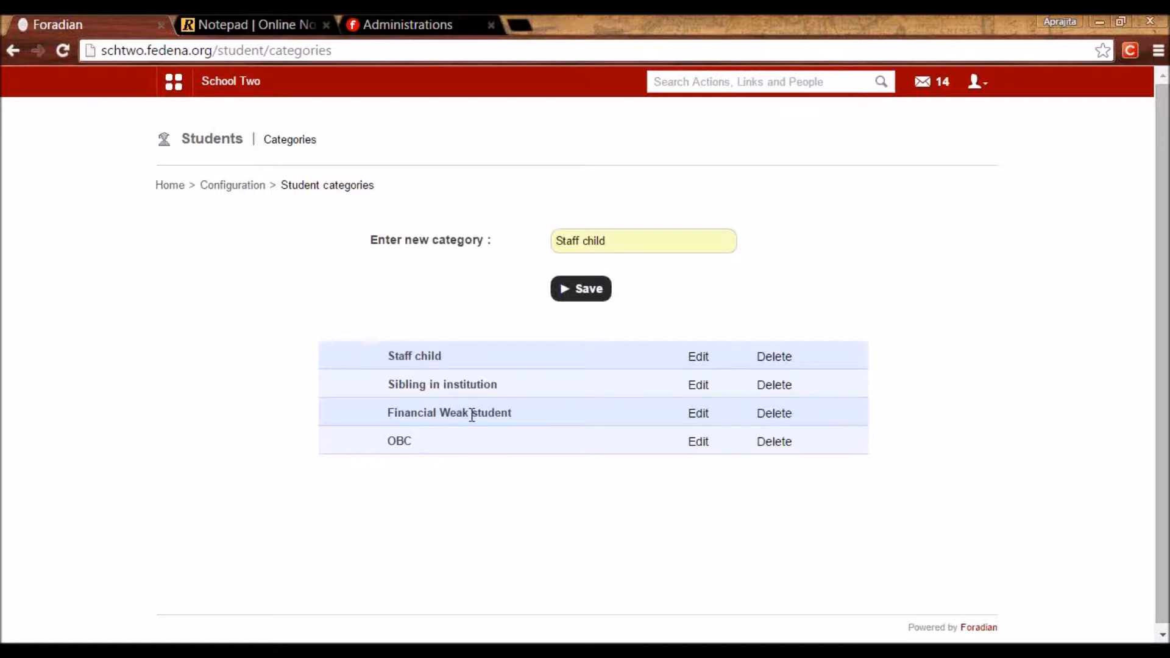
left_click(250, 186)
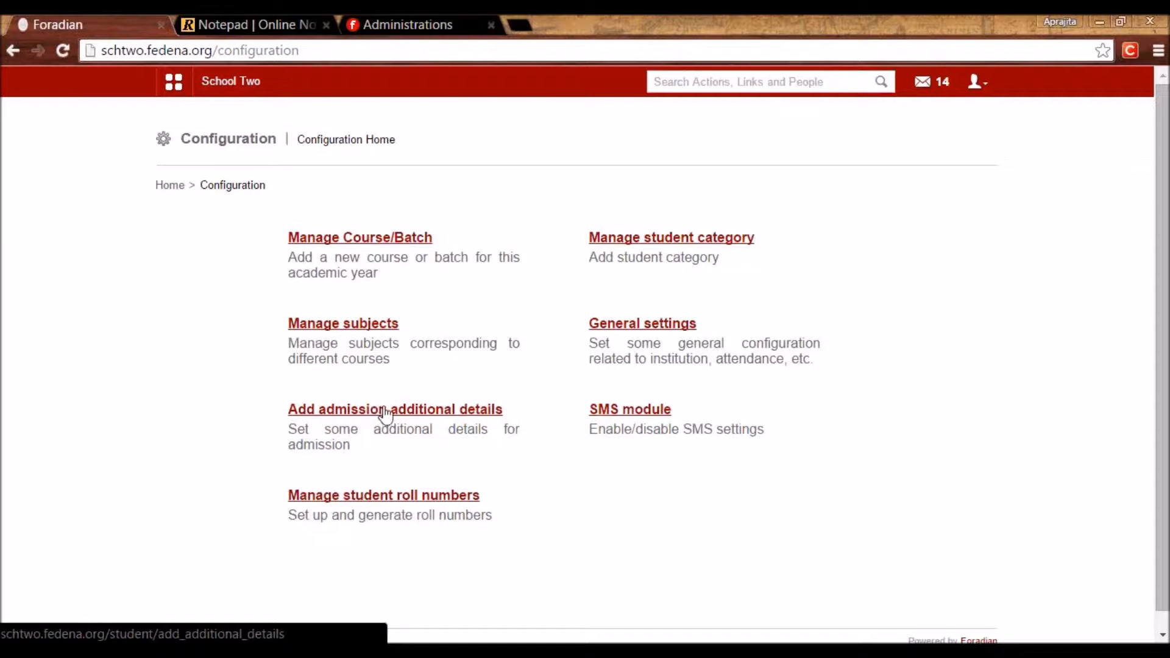
left_click(413, 410)
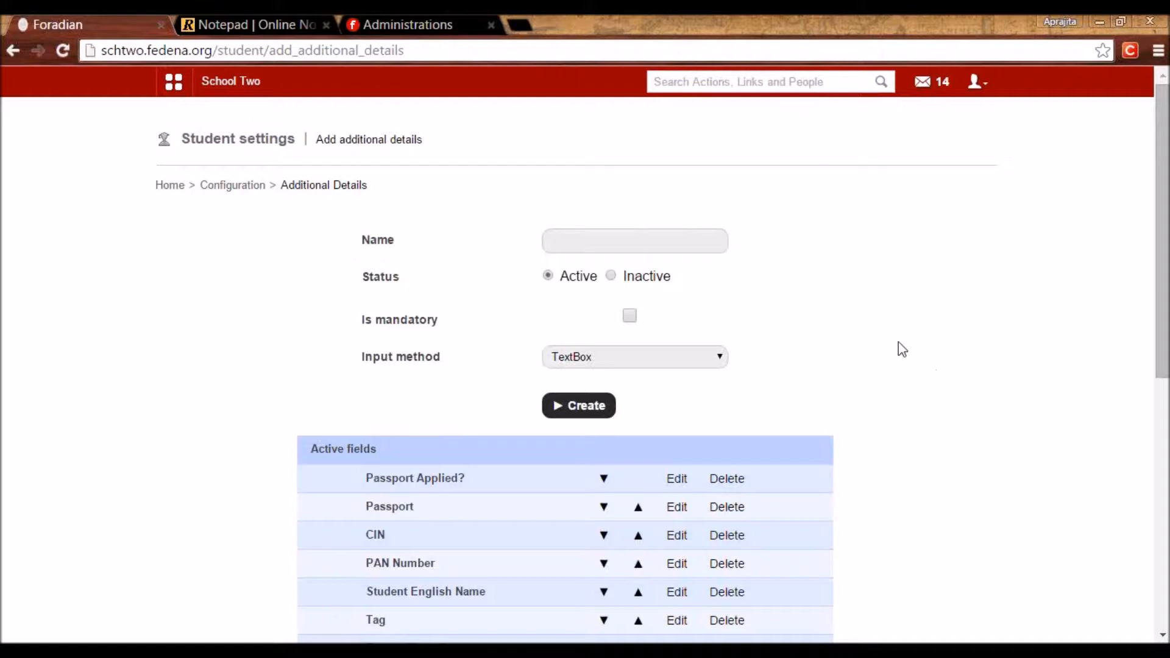
left_click(675, 243)
type("Hieght")
key("BackSpace")
key("BackSpace")
key("BackSpace")
key("BackSpace")
key("BackSpace")
type("eight")
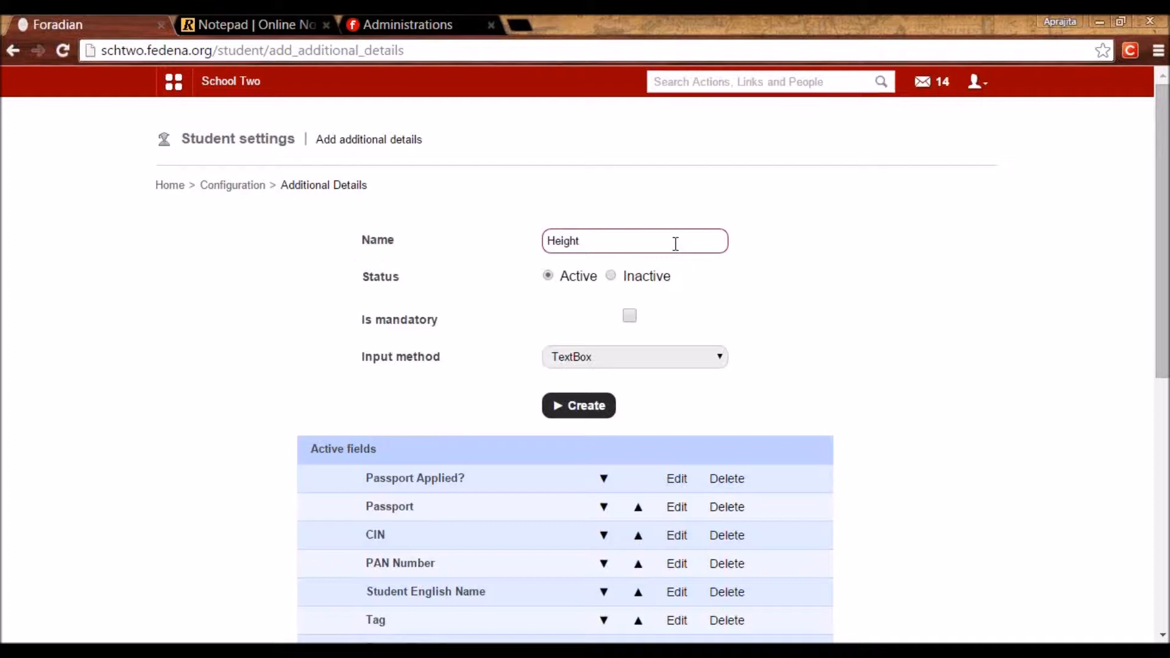
left_click(629, 316)
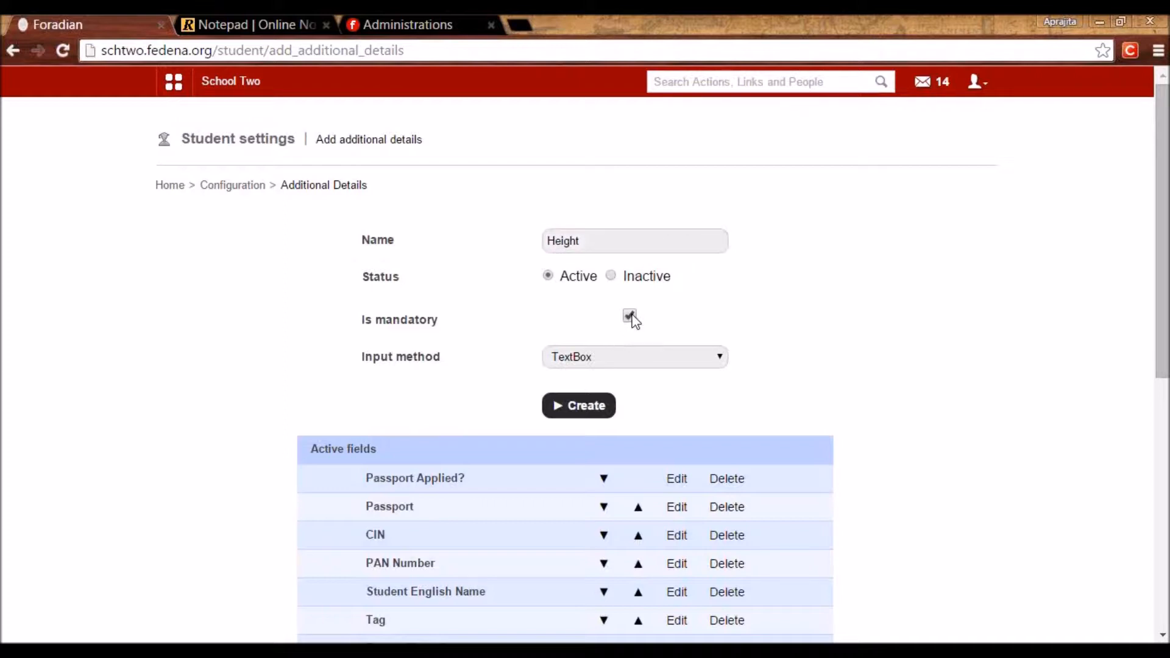
left_click(624, 366)
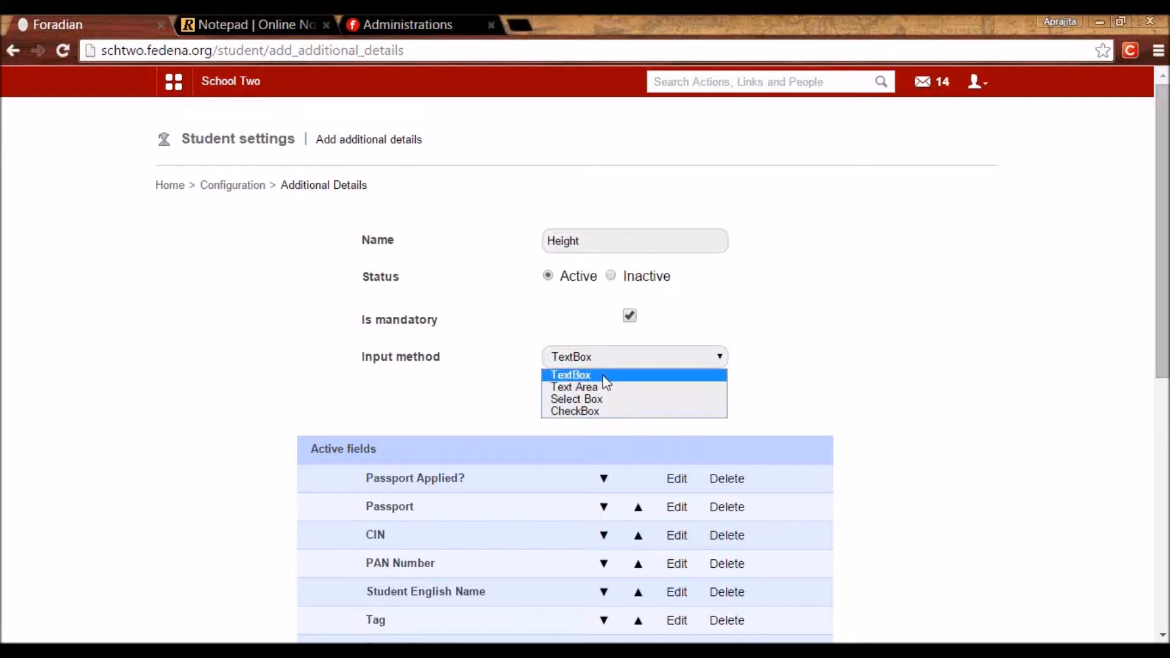
left_click(603, 375)
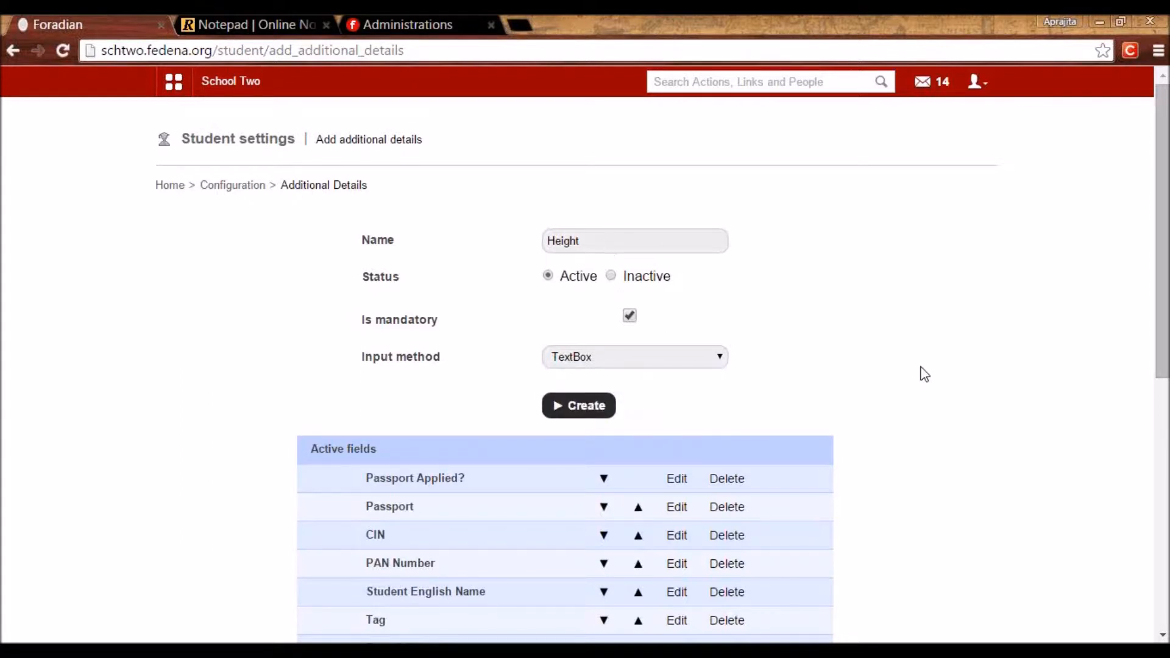
left_click_drag(1164, 365, 1118, 530)
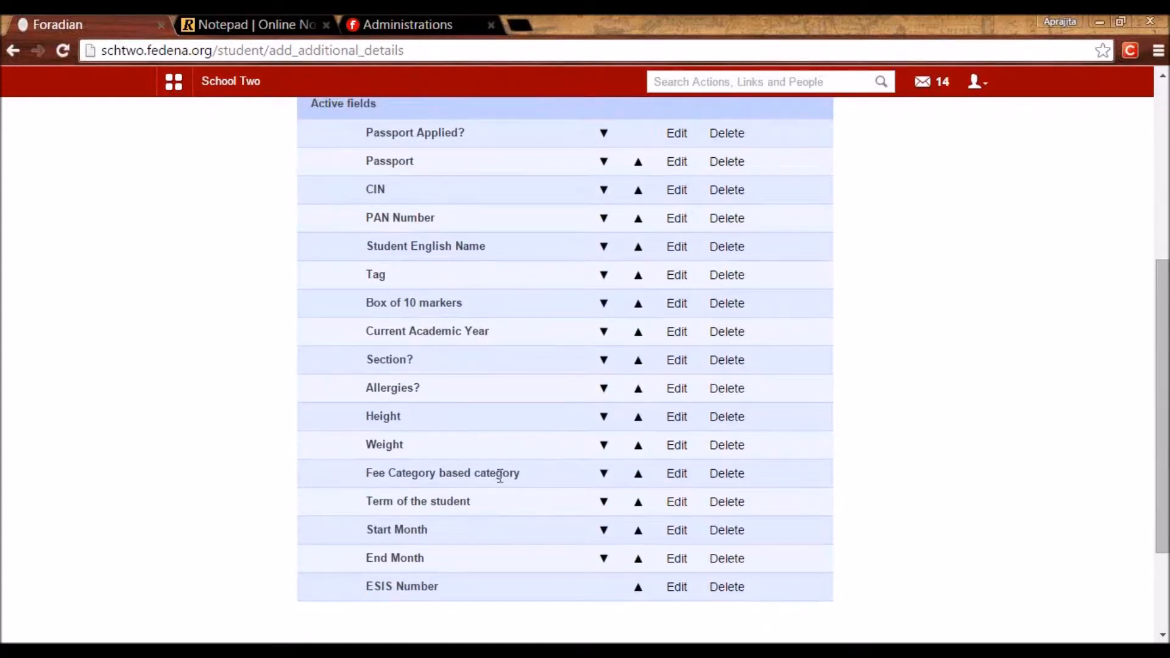
left_click_drag(371, 391, 425, 390)
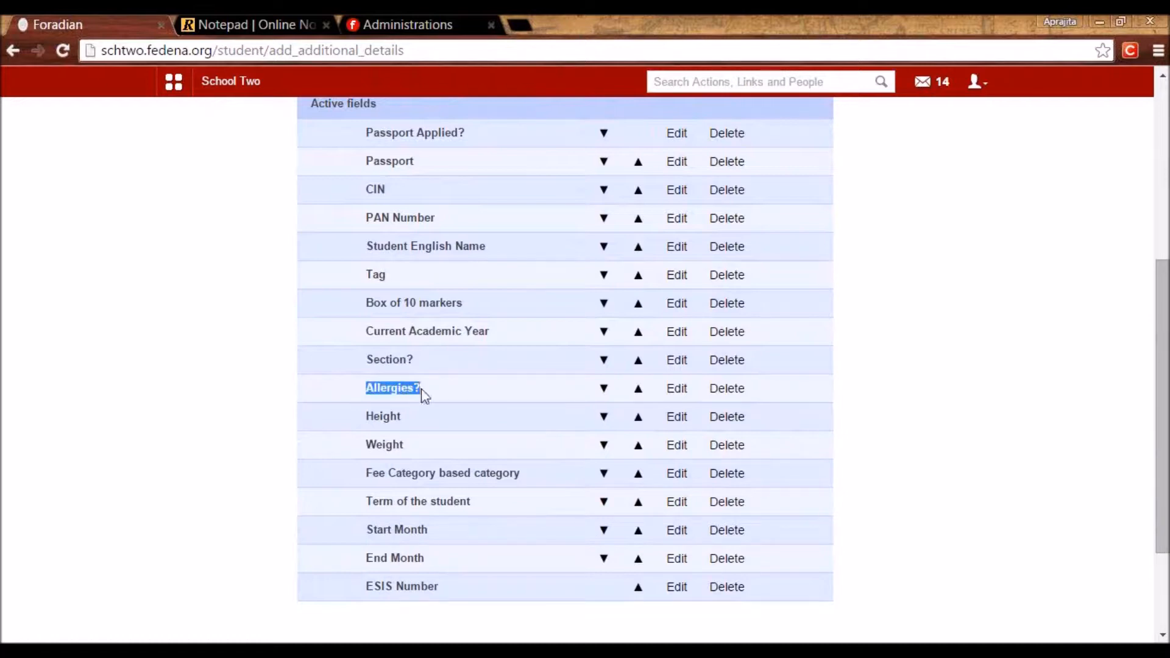
left_click(372, 420)
left_click_drag(371, 421, 410, 418)
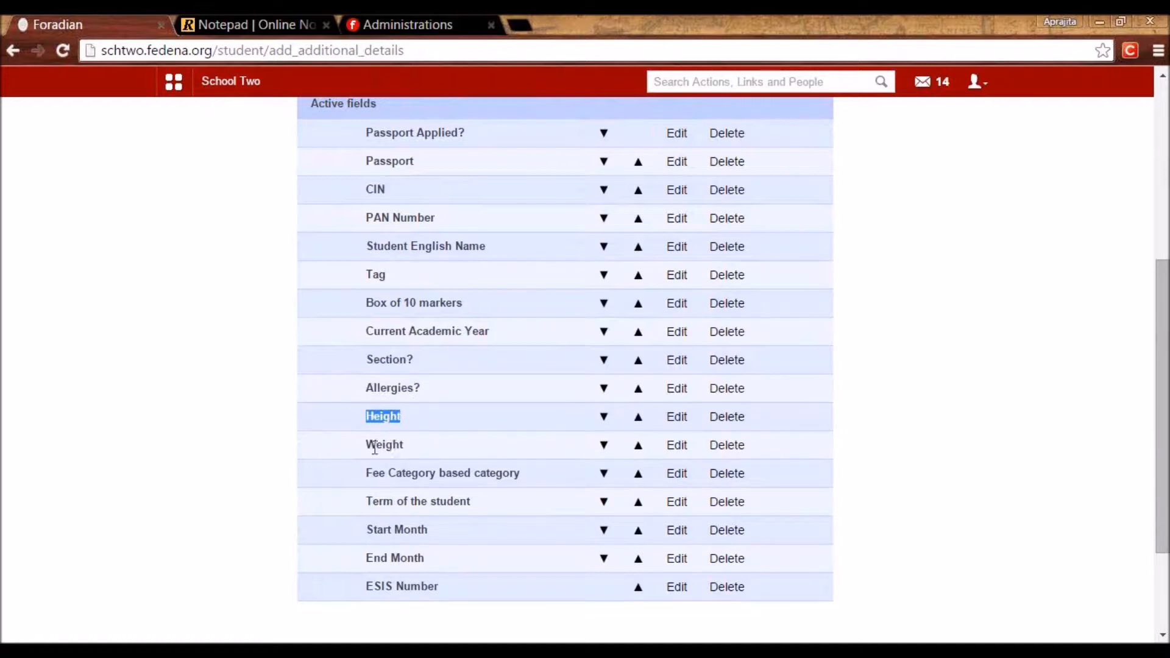
left_click(433, 455)
double_click(418, 445)
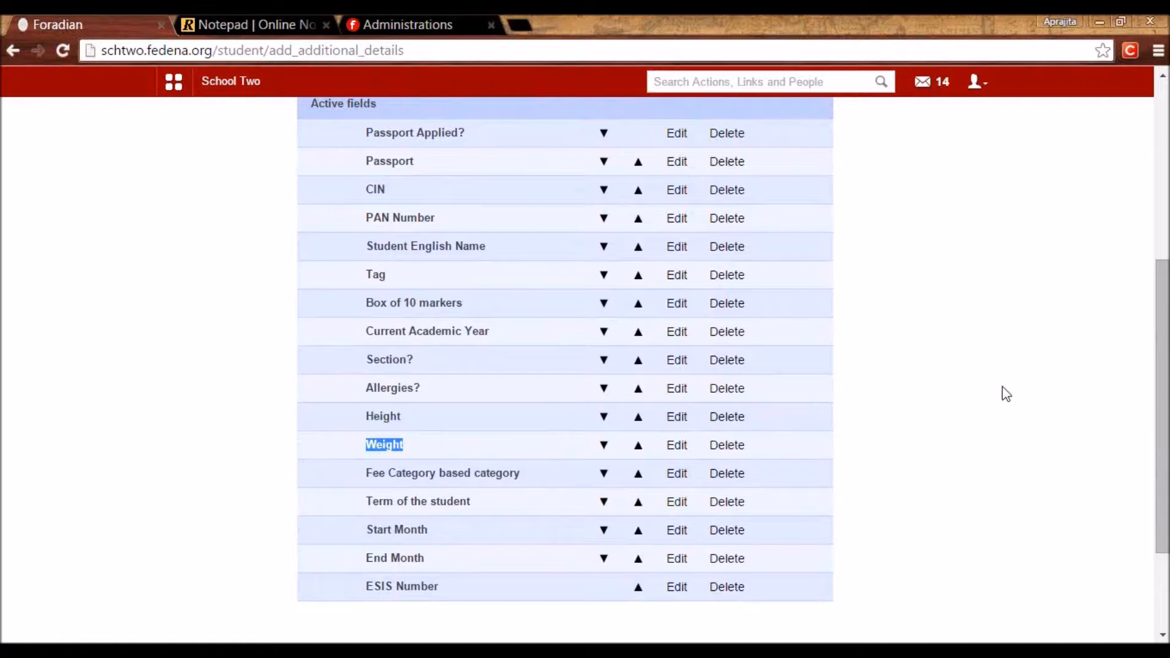
left_click_drag(1160, 476, 1078, 287)
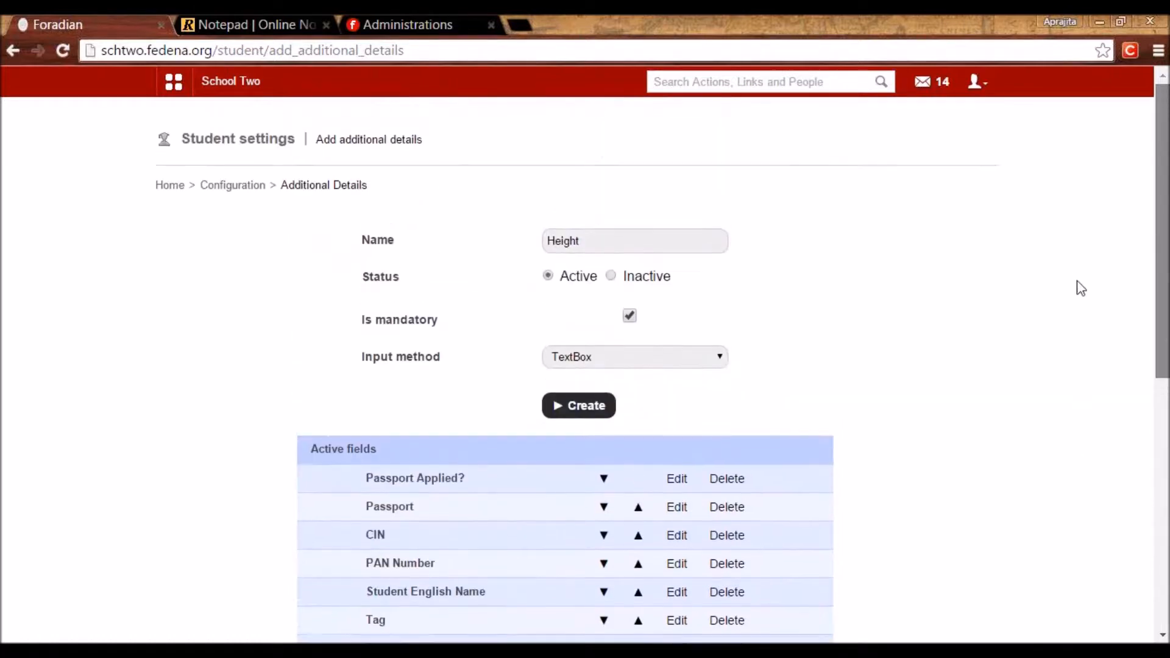
left_click(252, 189)
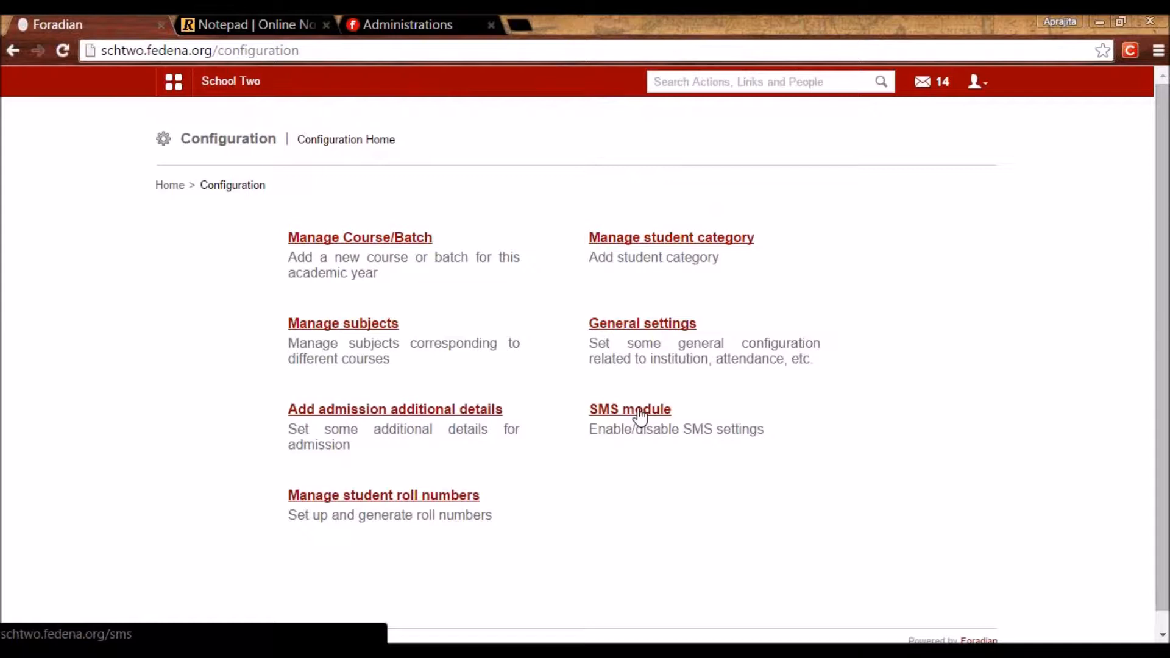
In Accounts admin, open a new SMS credential form for Jaypee University.
left_click(424, 32)
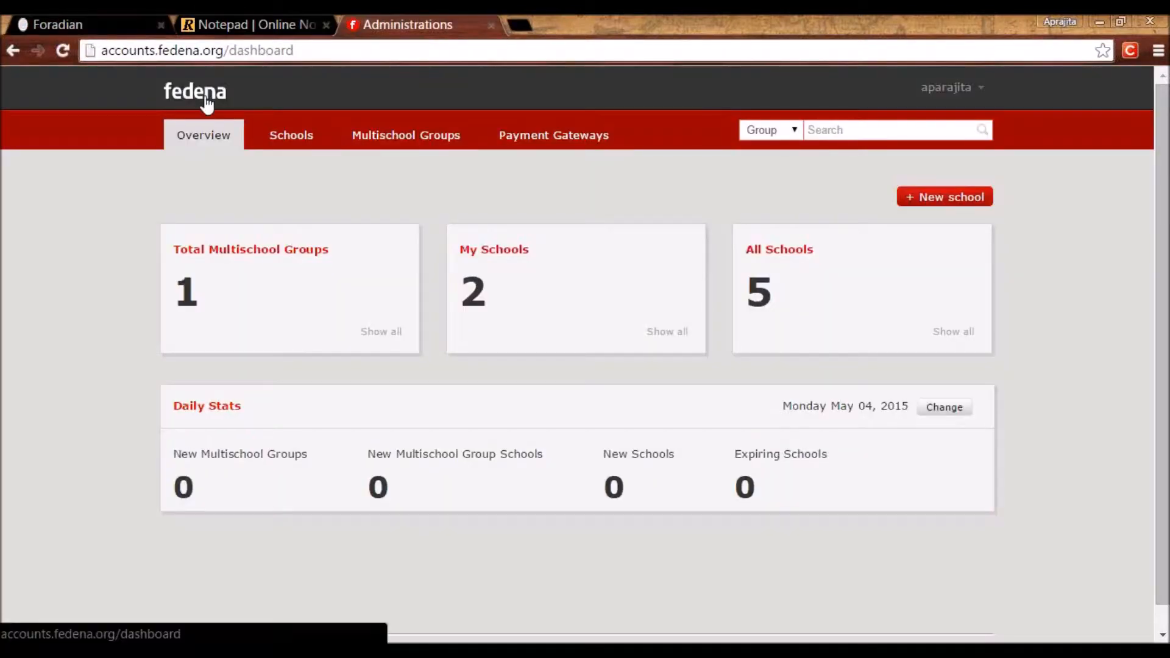
left_click(291, 141)
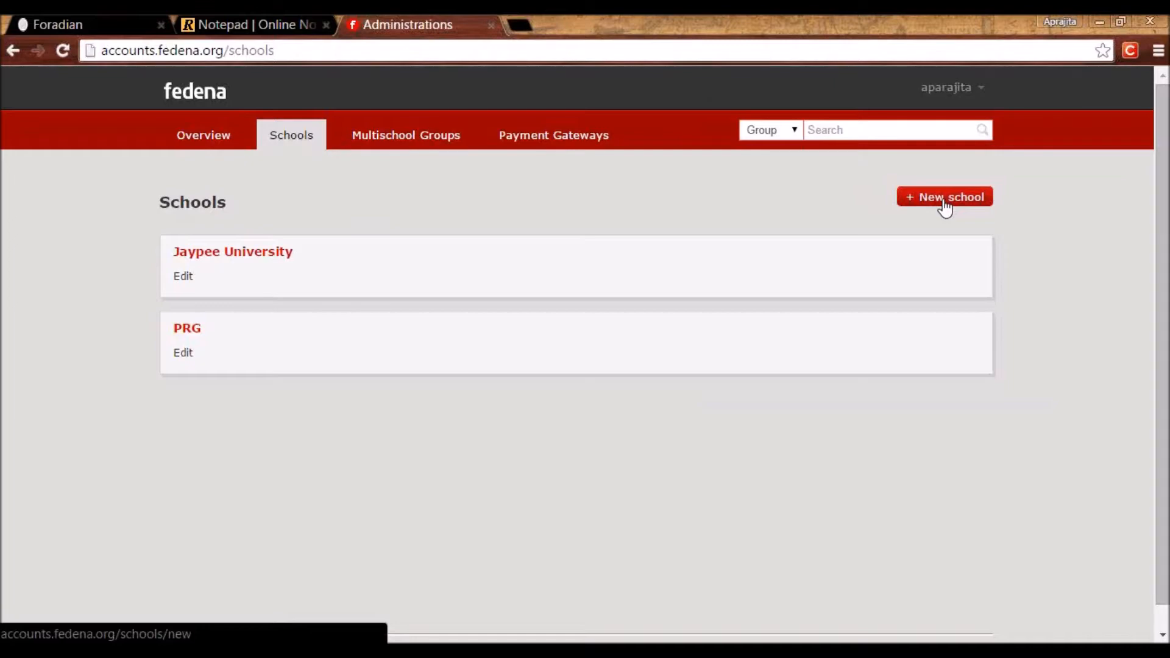
left_click(247, 255)
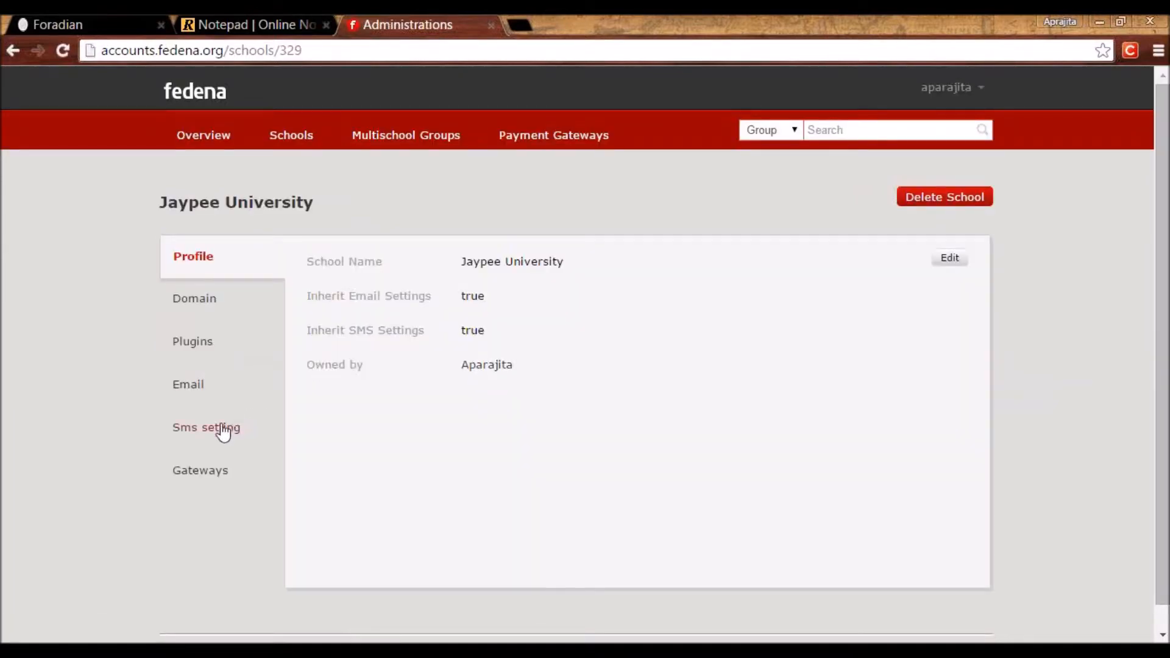
left_click(193, 436)
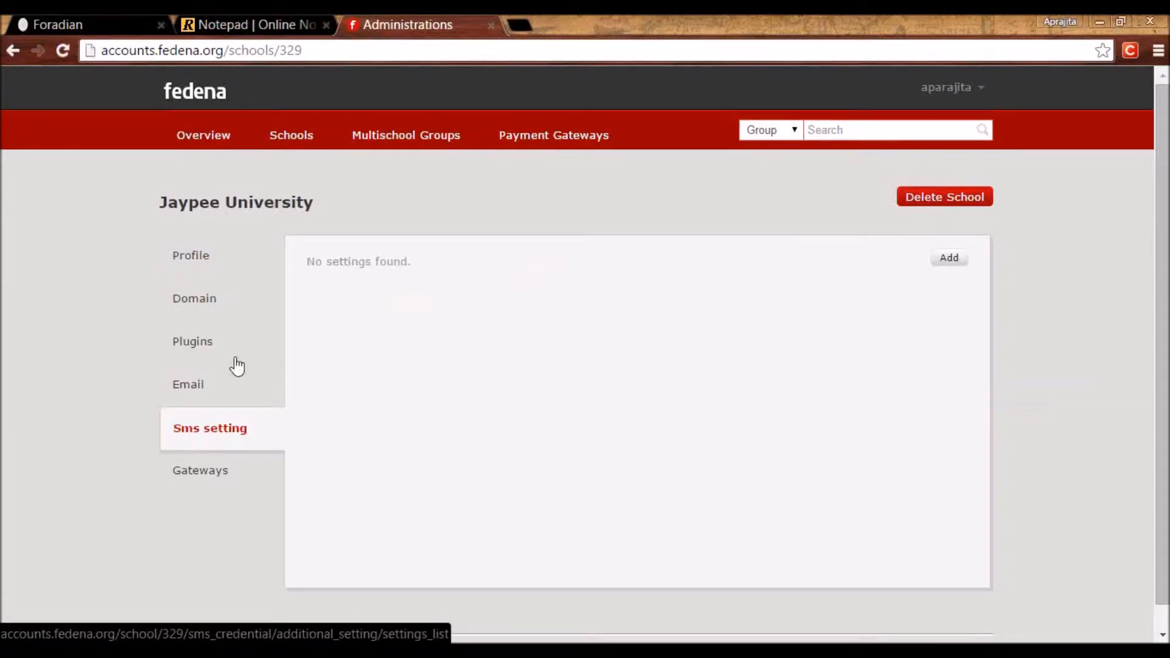
left_click(952, 266)
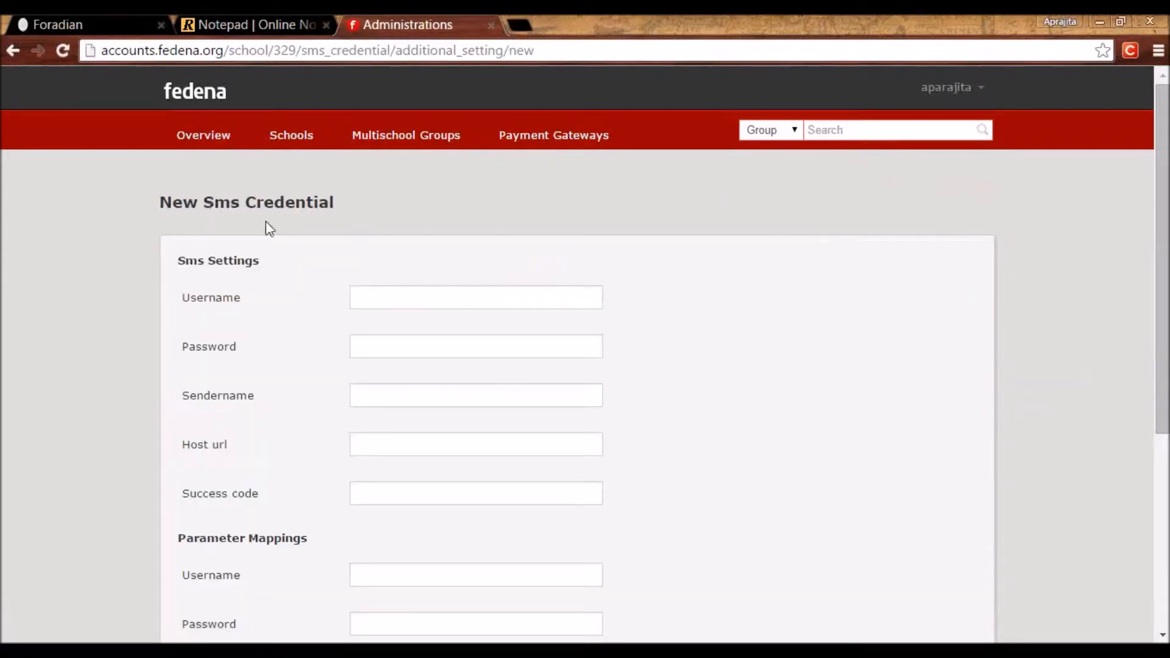
Go through the credential fields leaving them blank, then return to School Two's Configuration page.
left_click(452, 298)
left_click(440, 340)
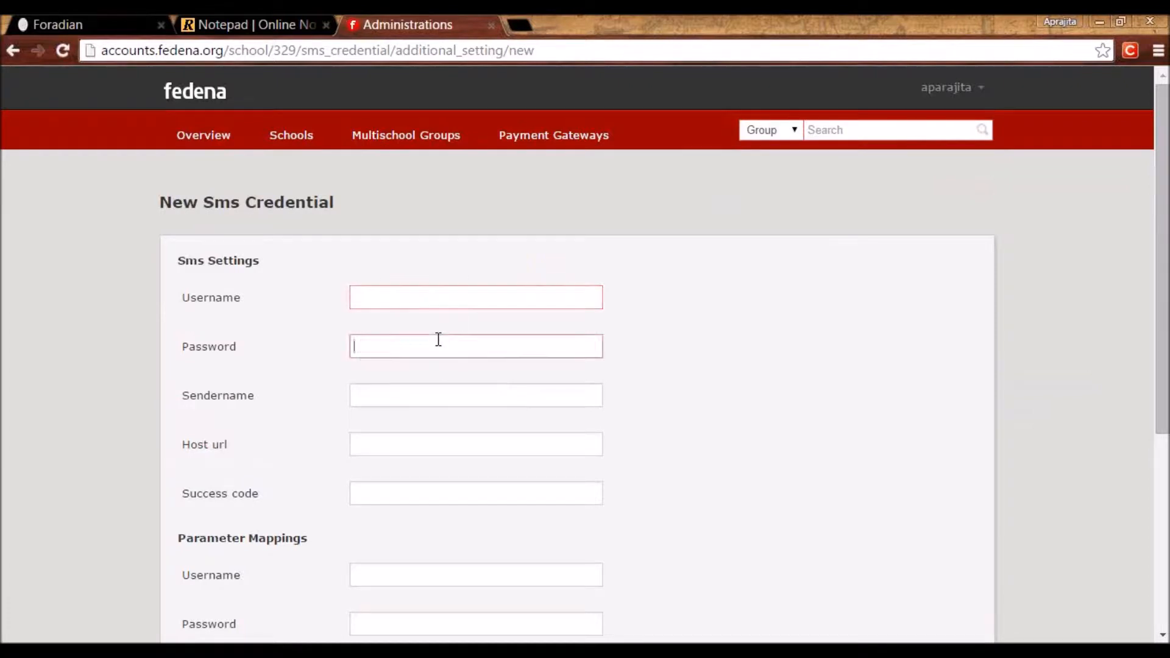
left_click(433, 396)
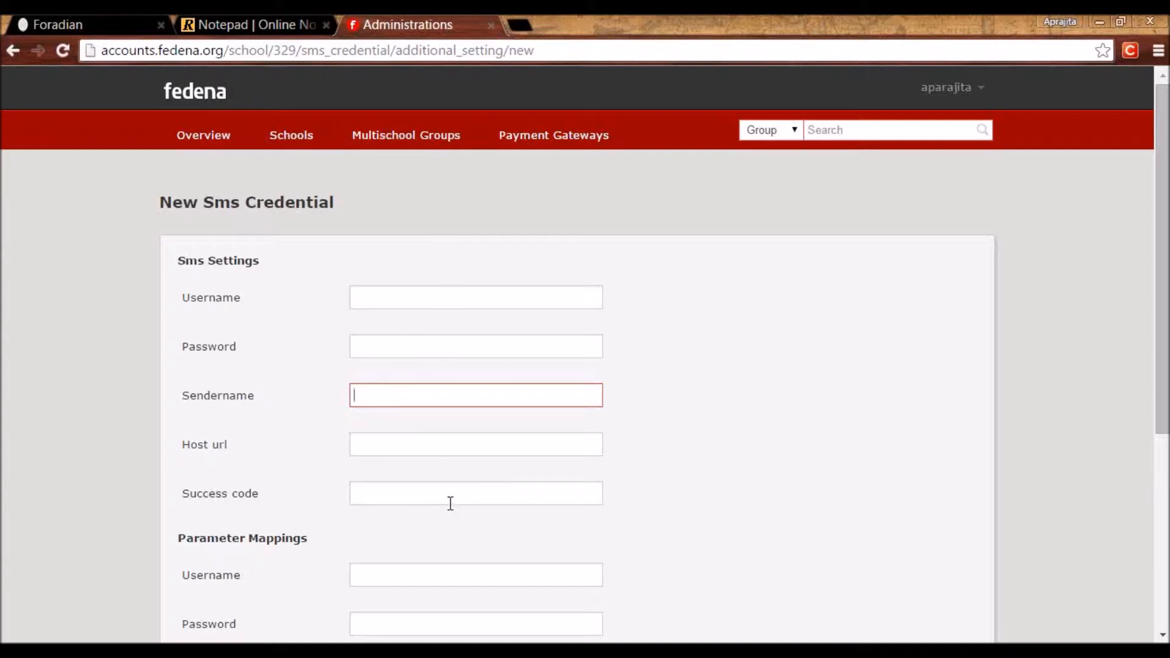
left_click(371, 298)
left_click(387, 348)
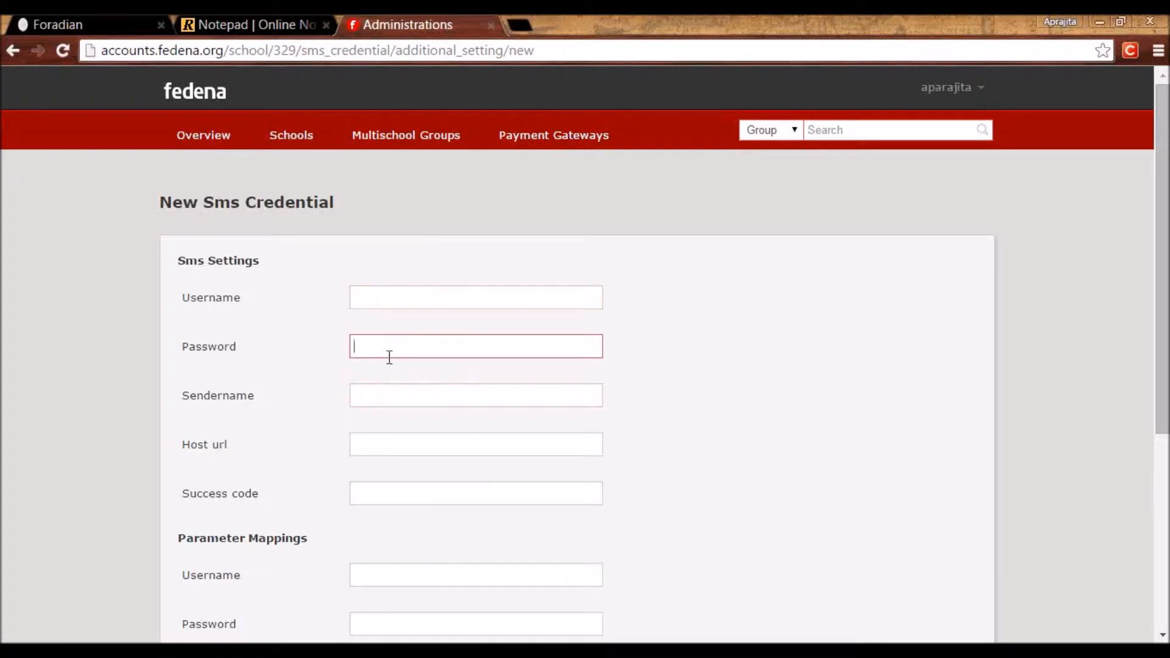
left_click(392, 392)
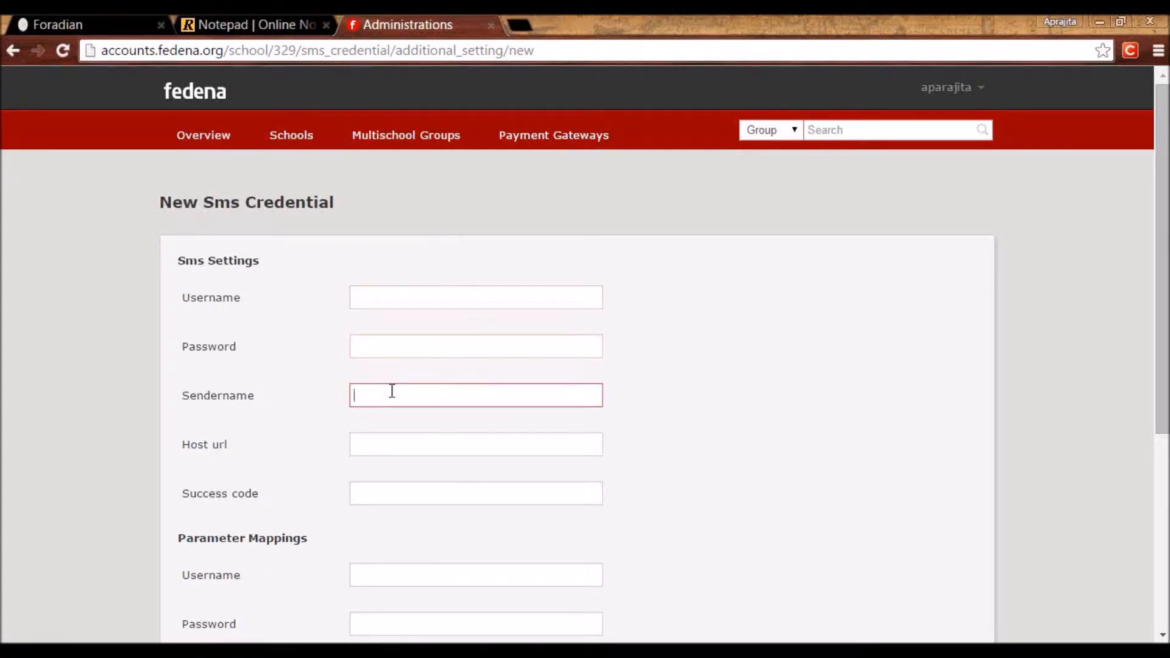
left_click(376, 450)
left_click(373, 496)
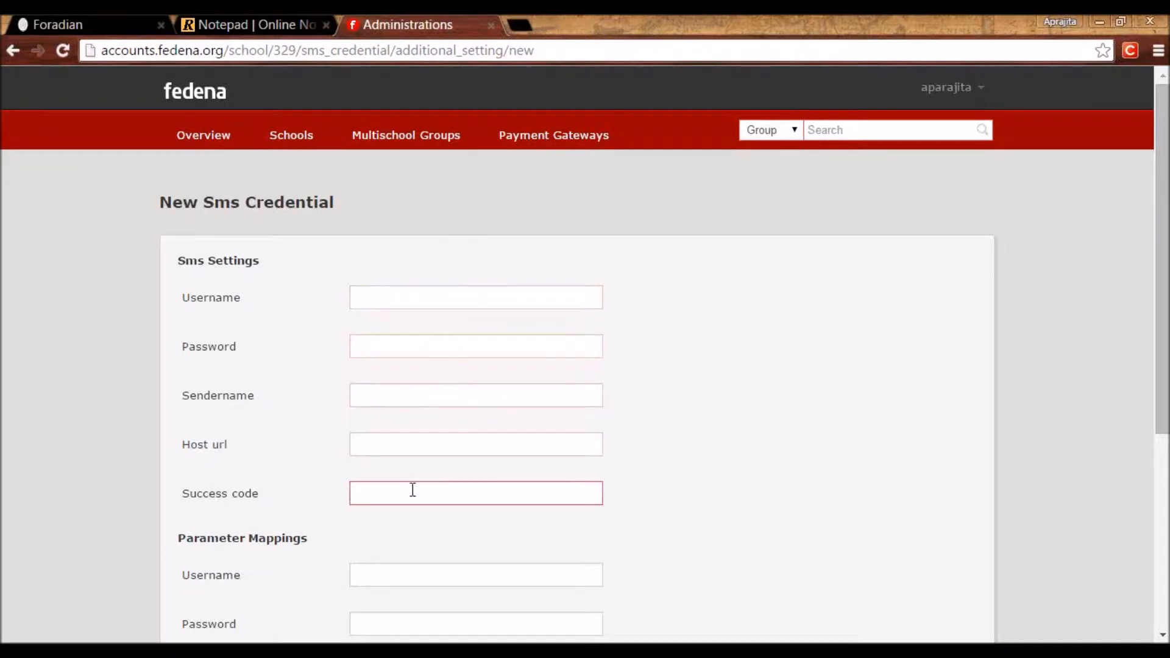
left_click(113, 26)
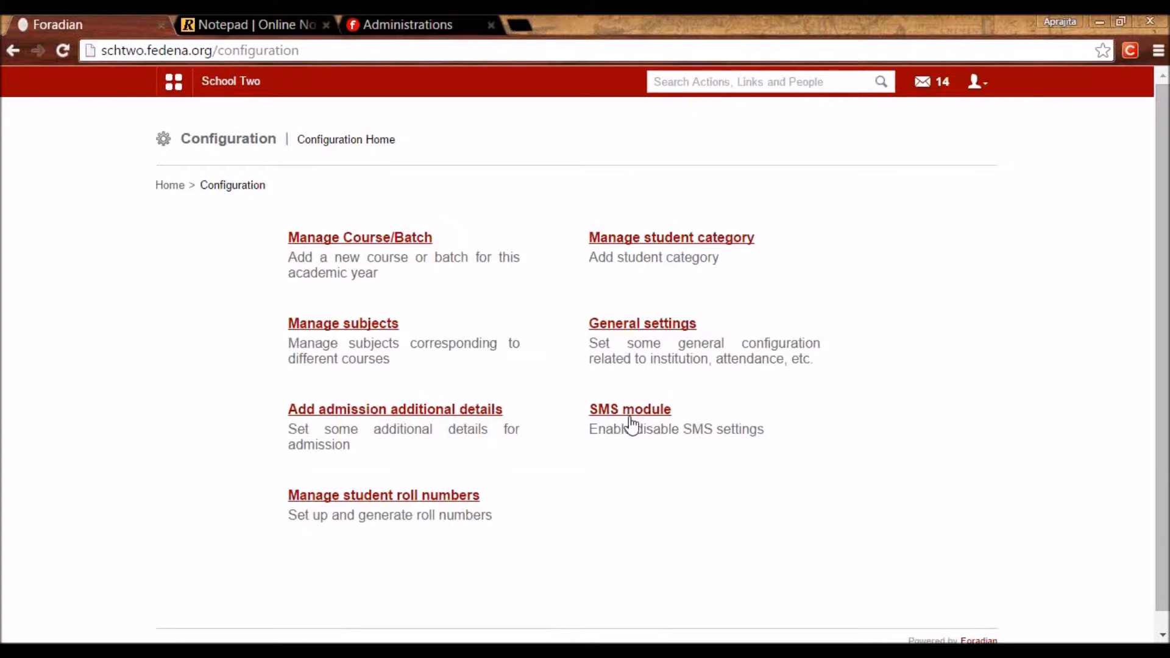
Tick Application in School Two's SMS Settings, with all eight general SMS options checked.
left_click(617, 412)
left_click(315, 237)
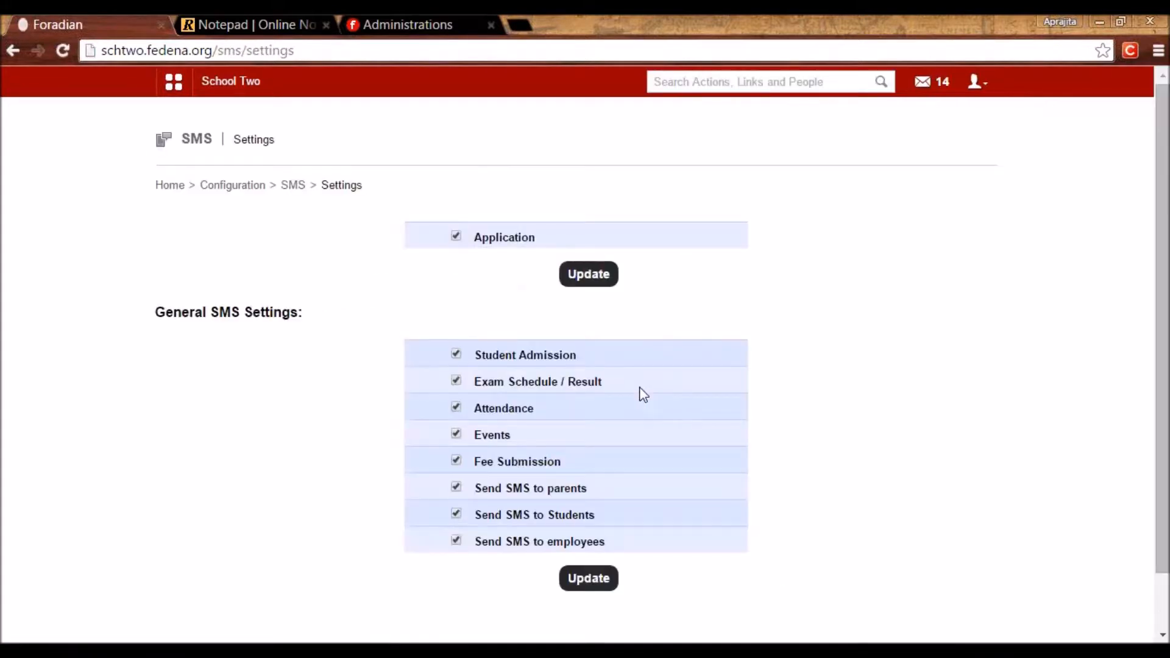
left_click(456, 237)
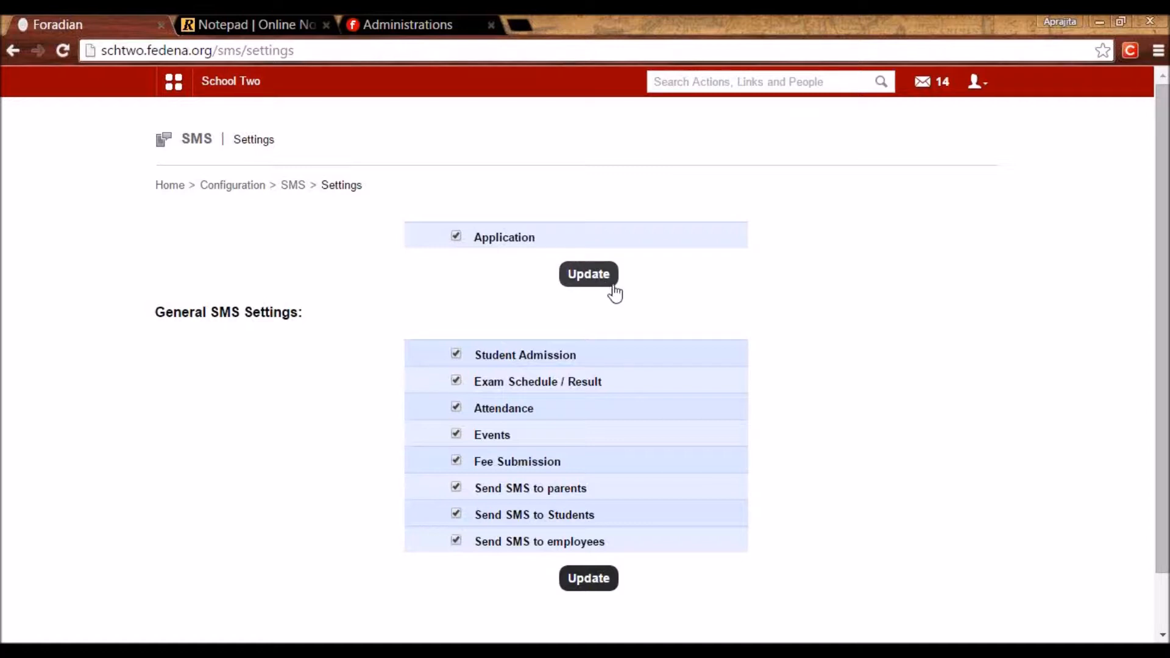
scroll(573, 282, "down", 1)
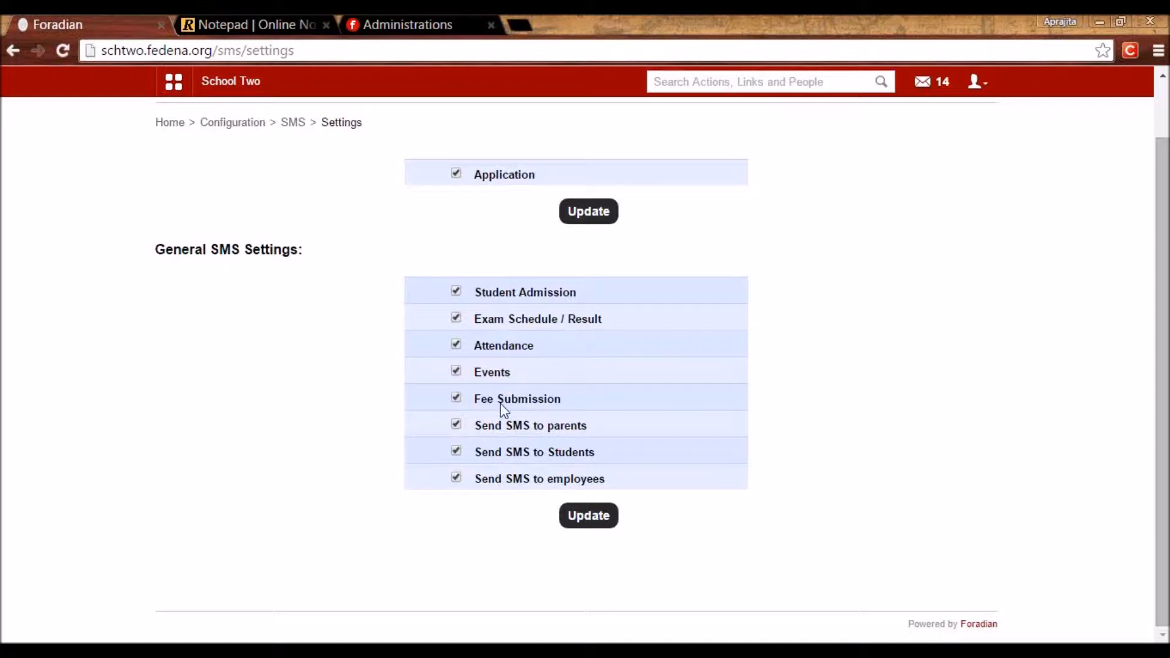
Save the General SMS Settings with every option enabled, then go back to SMS Home.
left_click(588, 528)
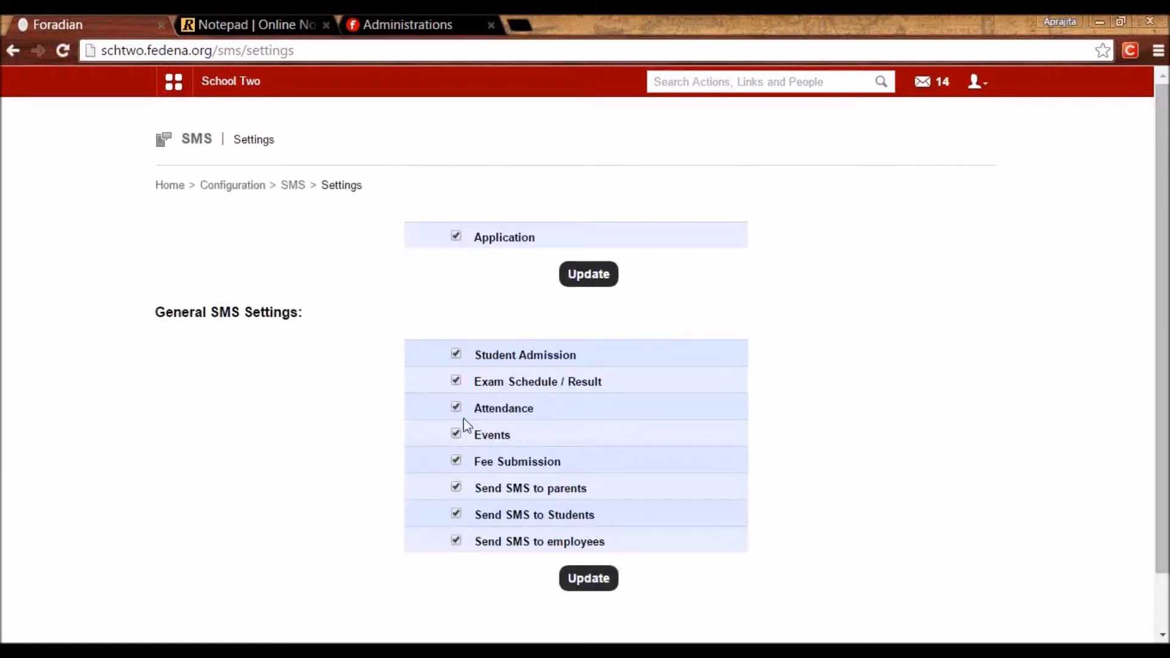
left_click(293, 185)
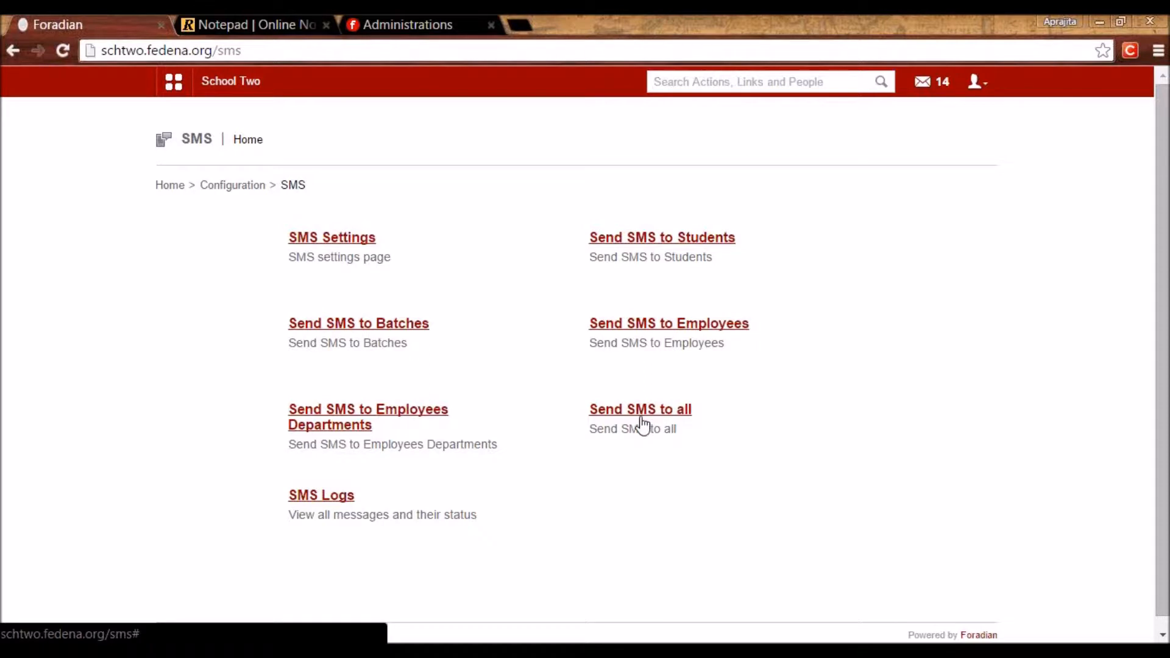
View SMS Logs and the first message's delivery log, then go back to Configuration.
left_click(317, 504)
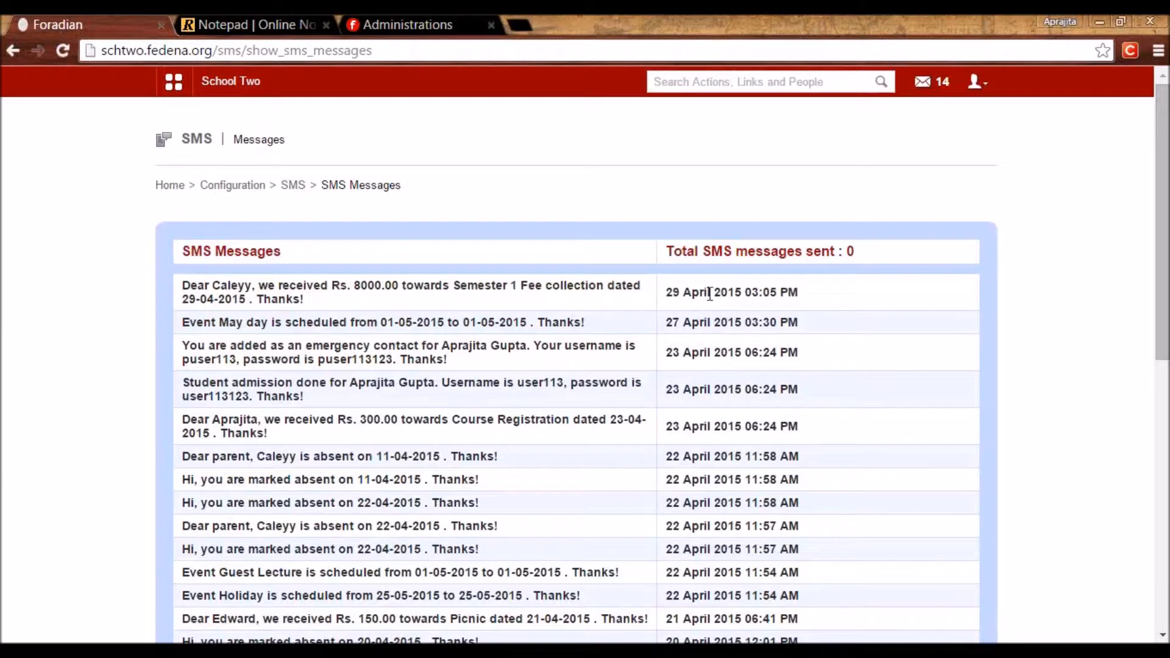
left_click(274, 295)
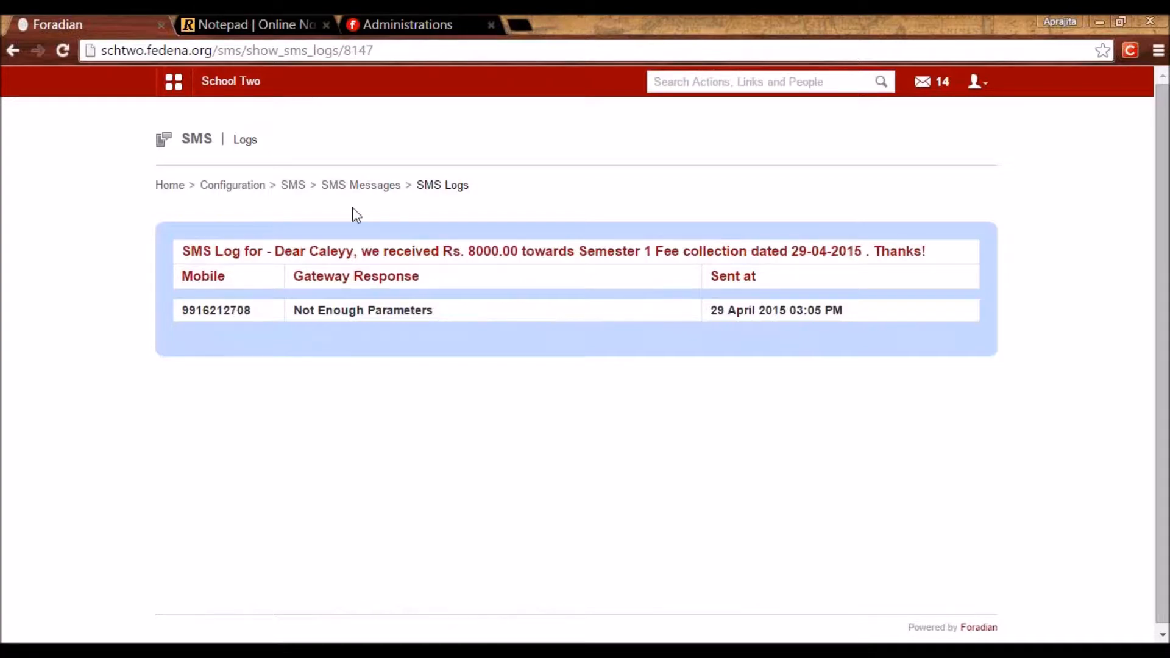
left_click(295, 187)
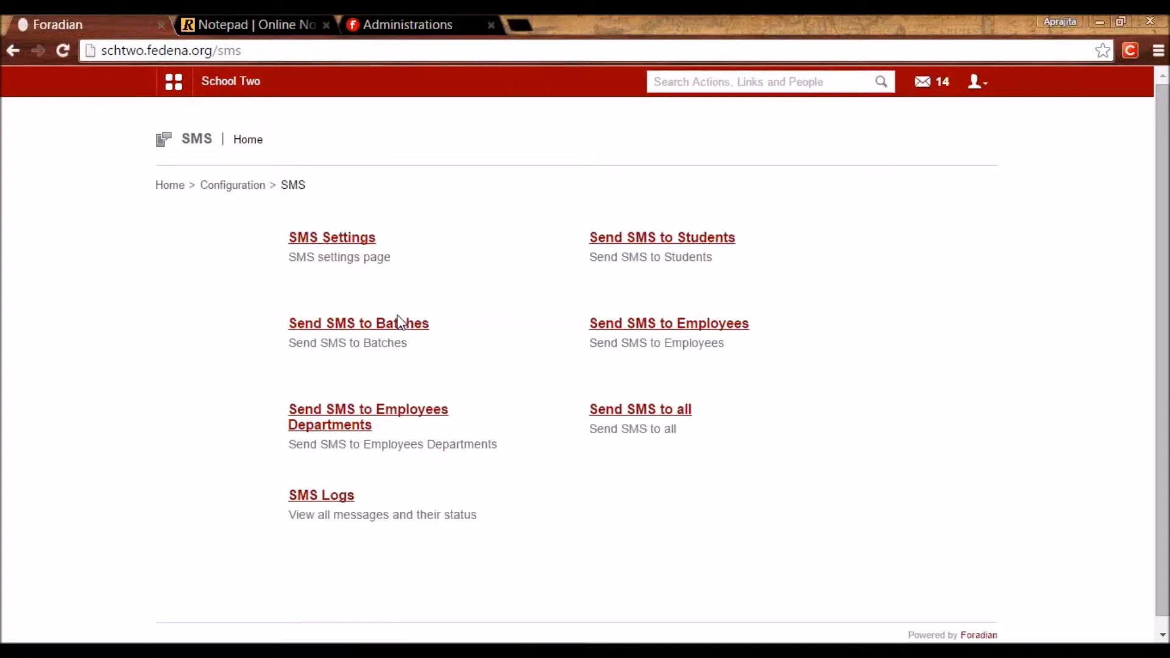
left_click(230, 186)
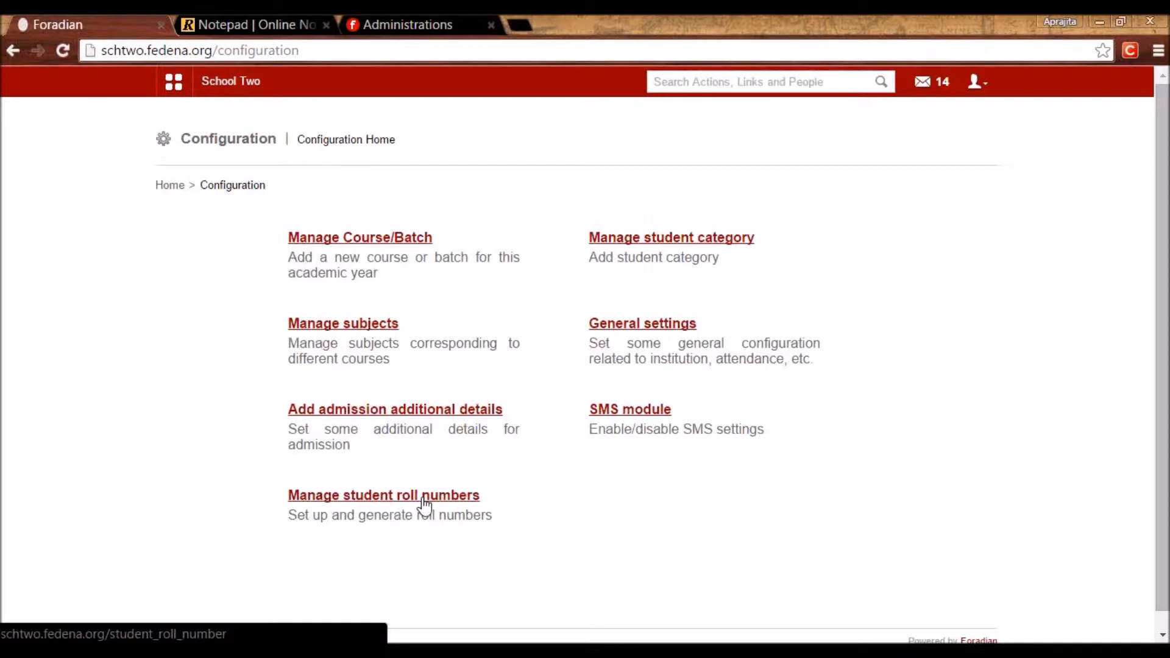
Open Student Admission from the Academics > Students menu.
left_click(177, 95)
left_click(263, 126)
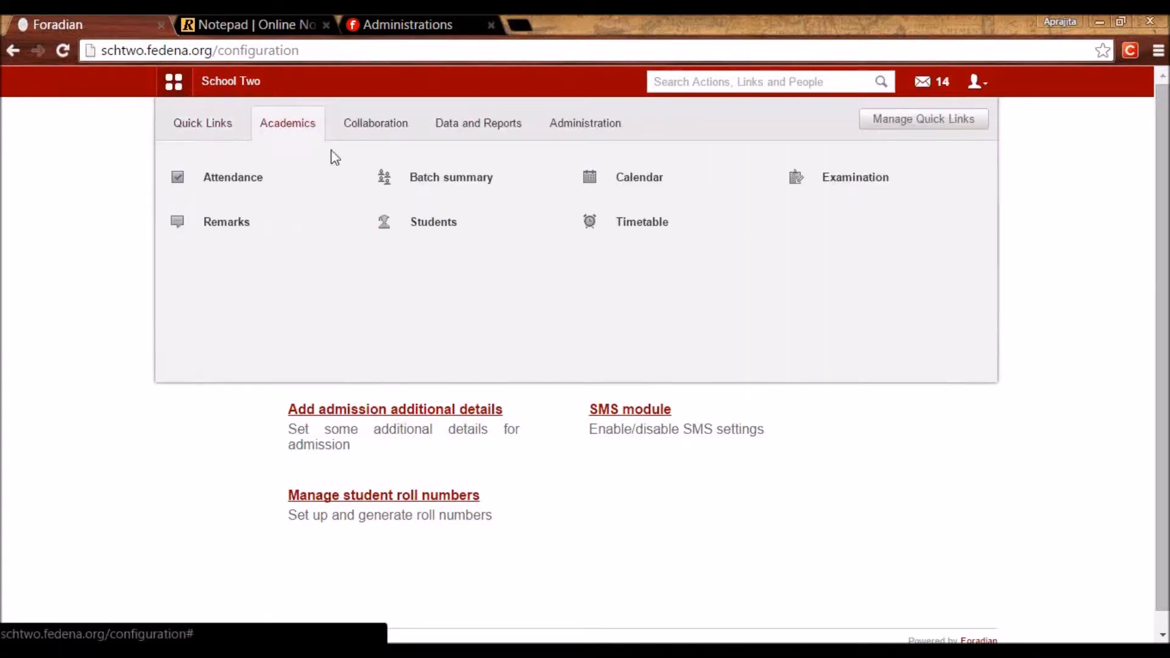
mouse_move(455, 237)
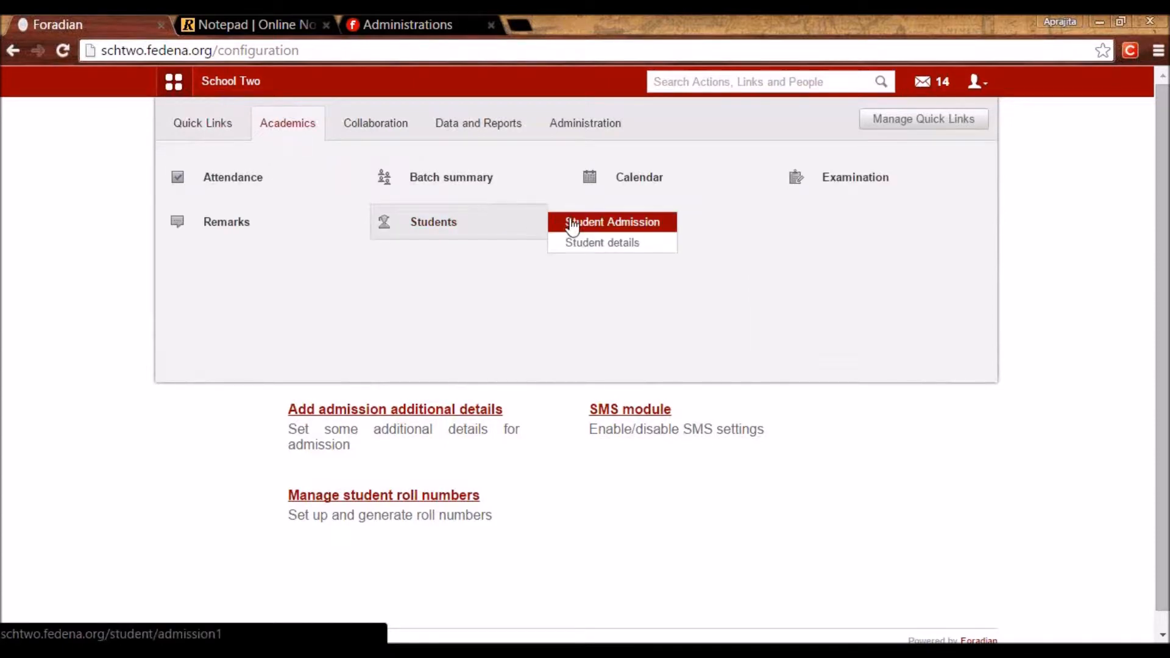
left_click(610, 235)
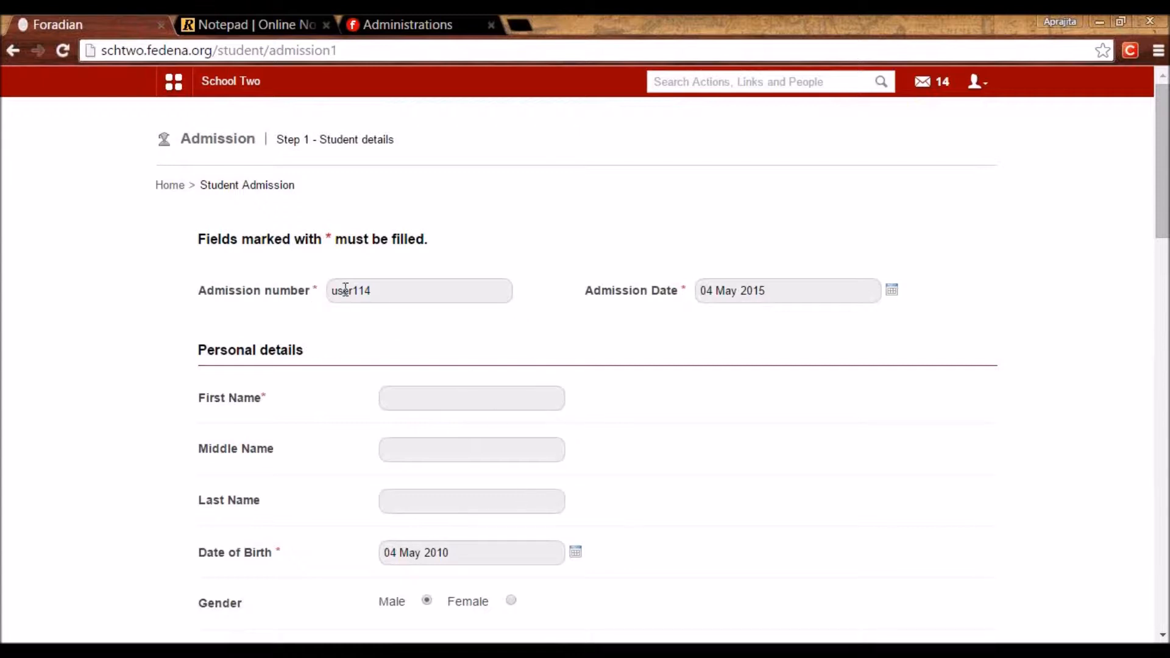
Keep admission number user114 and admission date 04 May 2015.
left_click_drag(367, 289, 309, 304)
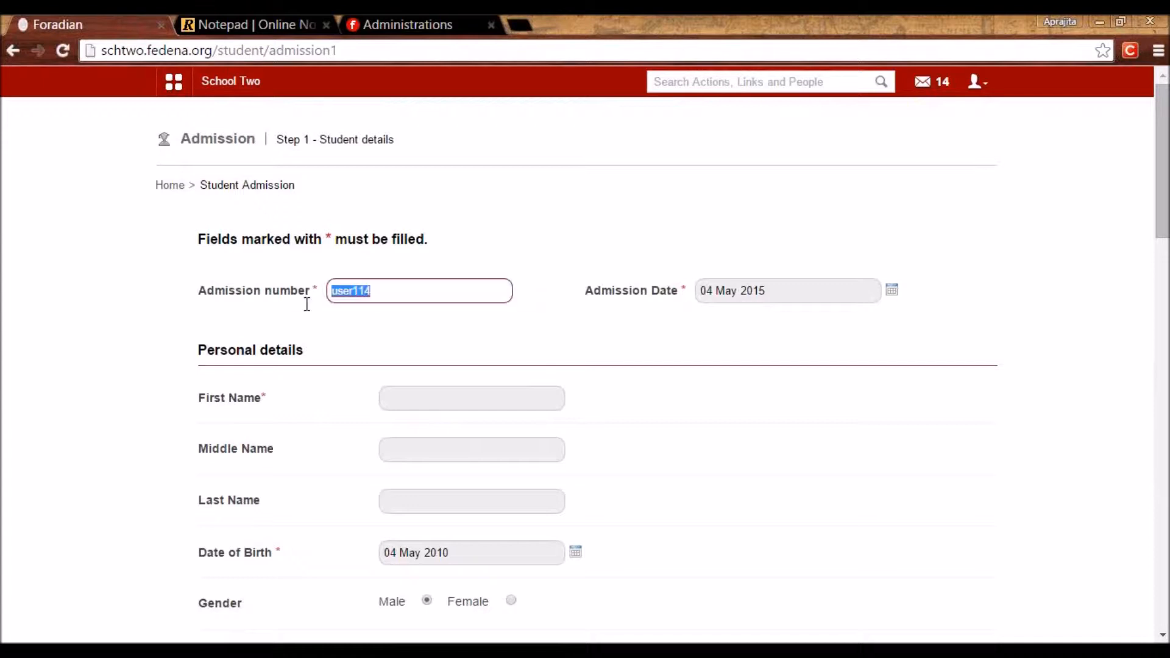
left_click(409, 317)
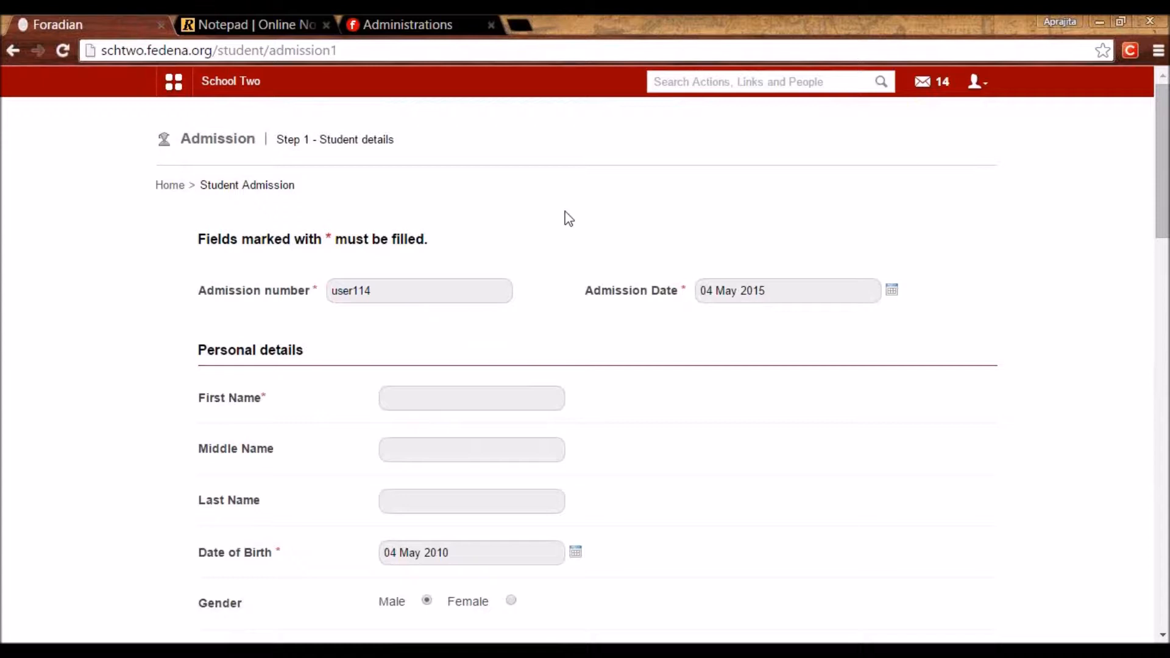
left_click_drag(367, 290, 325, 293)
key("ctrl+c")
key("BackSpace")
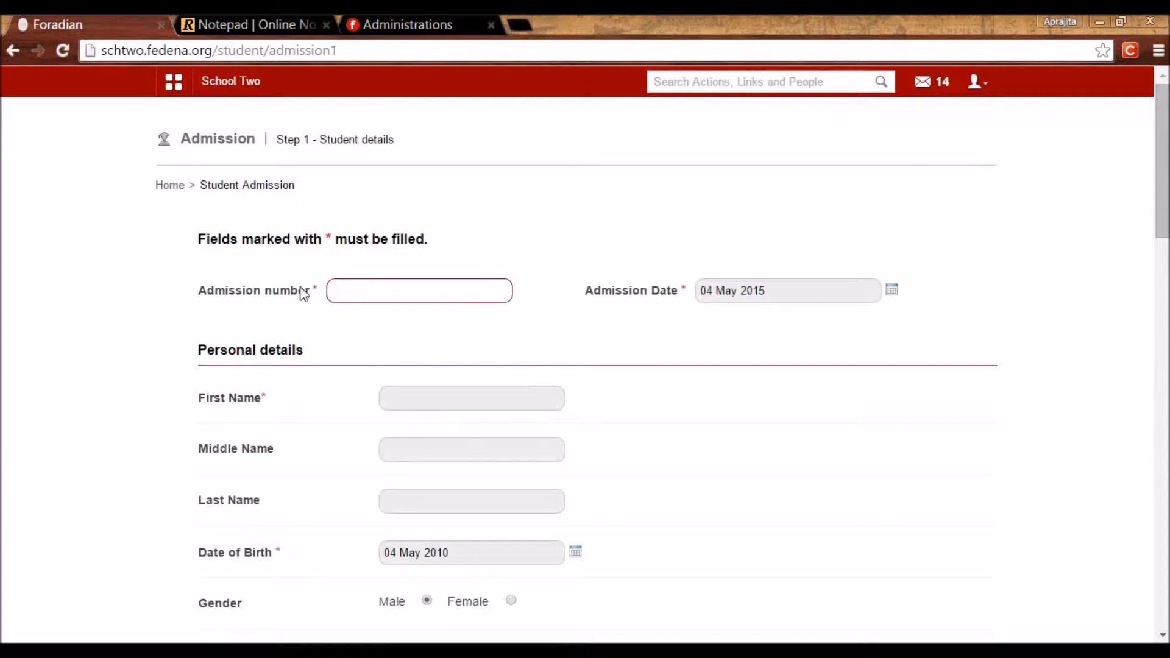
left_click(254, 304)
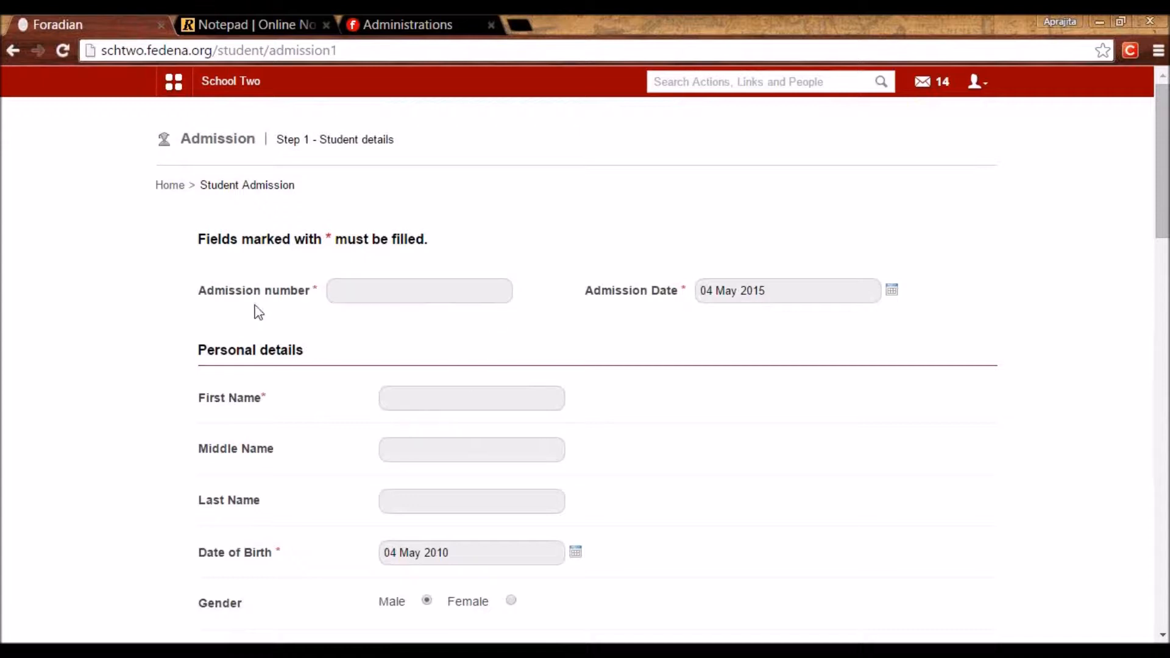
left_click(333, 291)
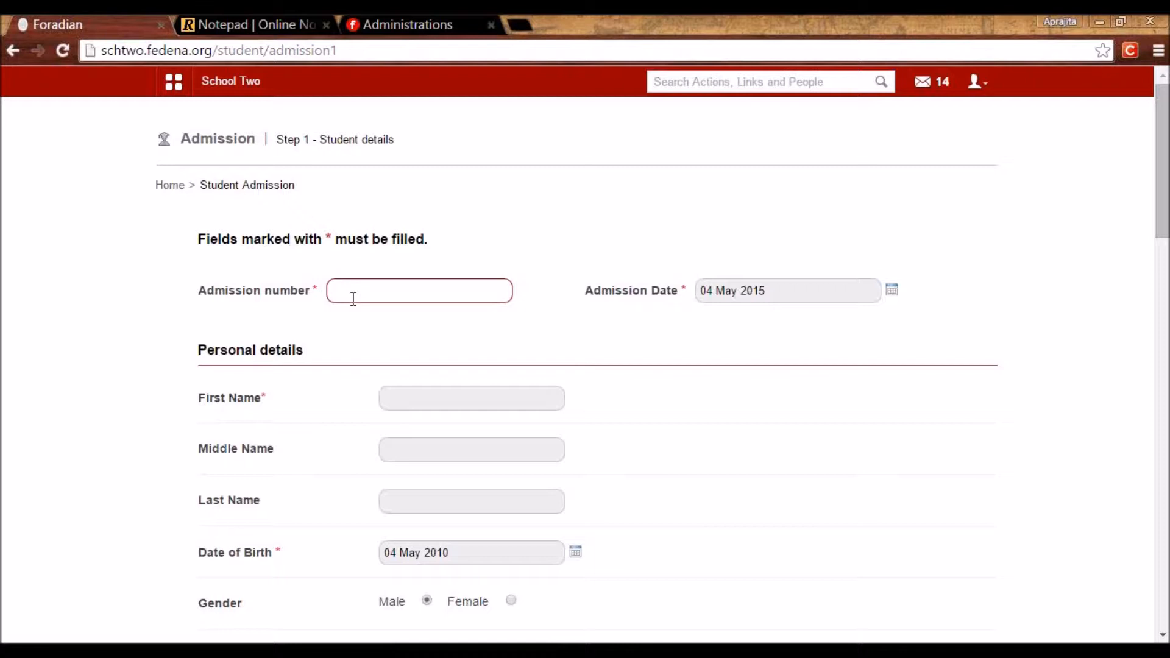
key("ctrl+v")
left_click(890, 294)
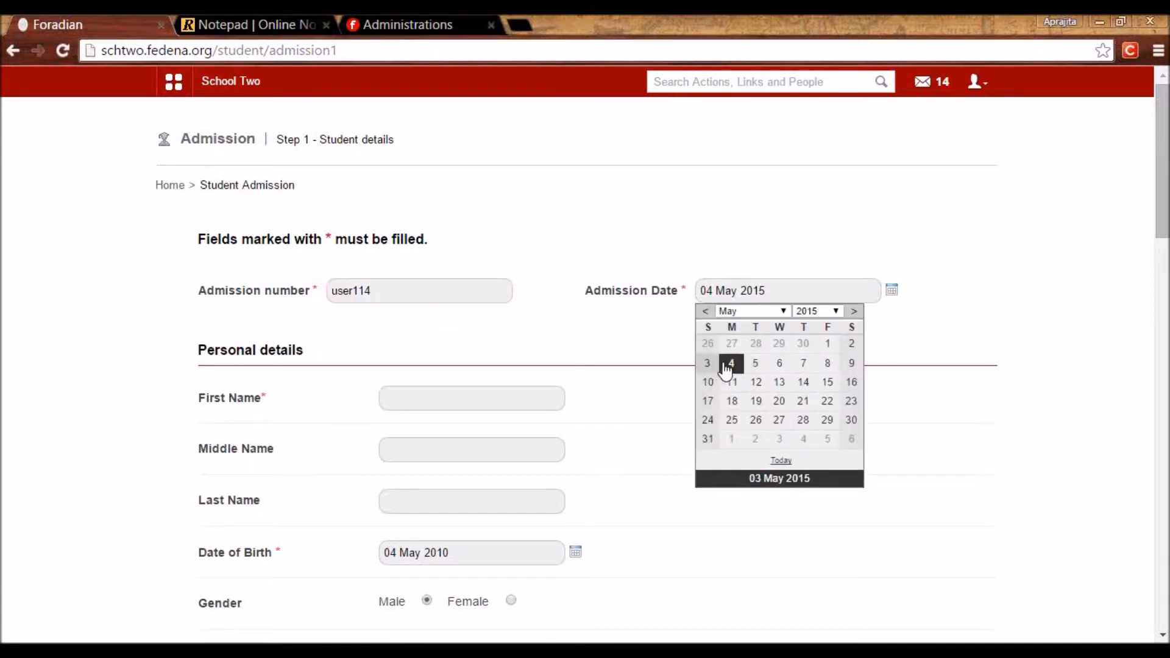
left_click(939, 362)
Enter Tchy as the student's first name.
left_click(464, 397)
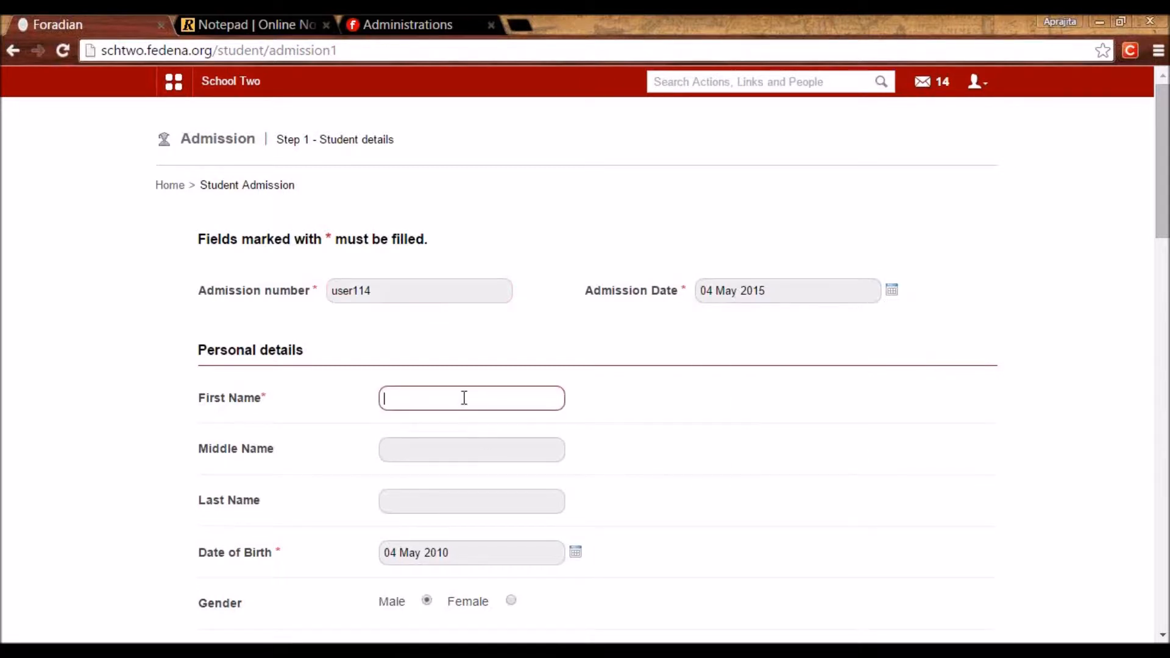
type("Tchy")
left_click(670, 473)
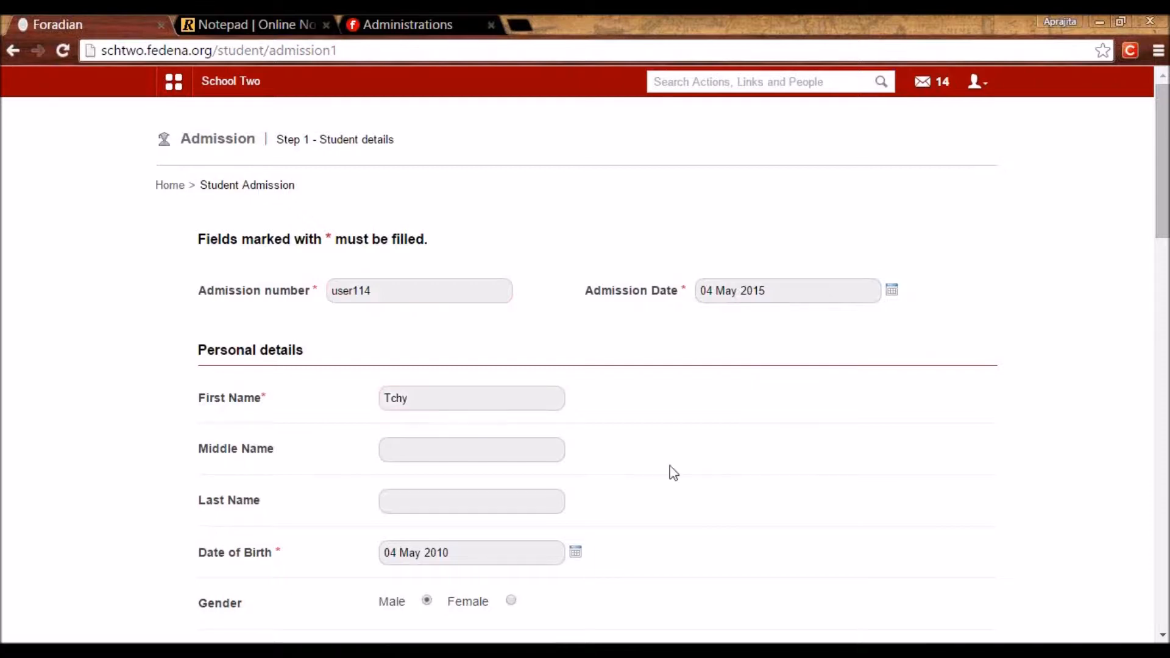
Set gender to Female and category to Sibling in institution.
scroll(673, 473, "down", 2)
scroll(673, 473, "down", 3)
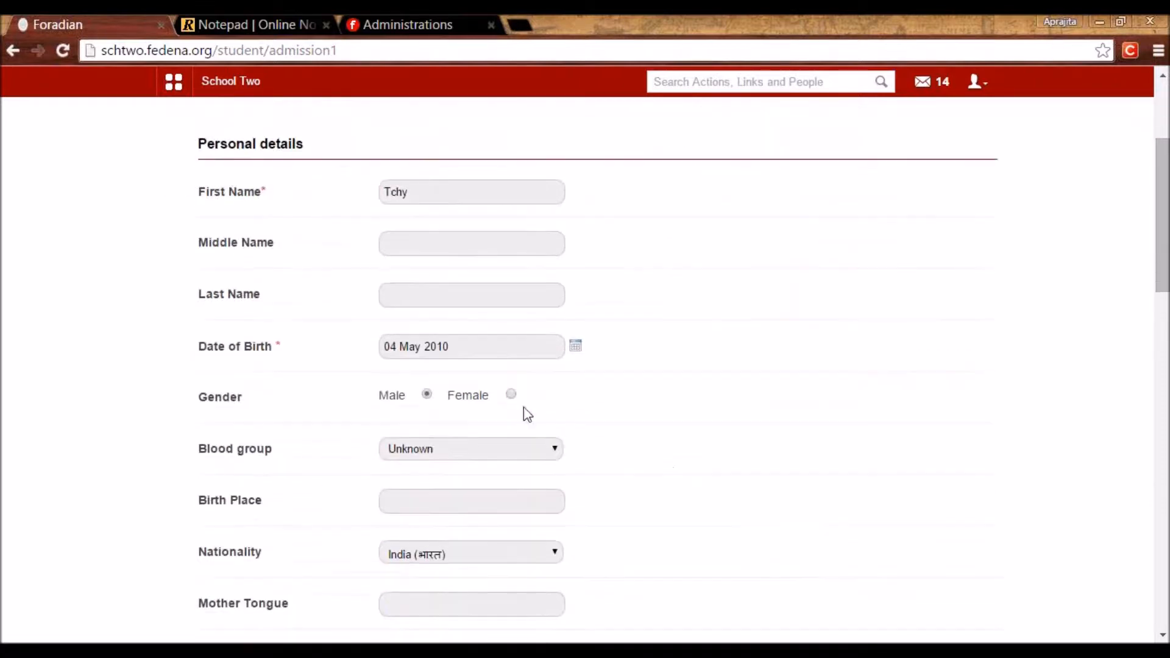
scroll(420, 339, "down", 1)
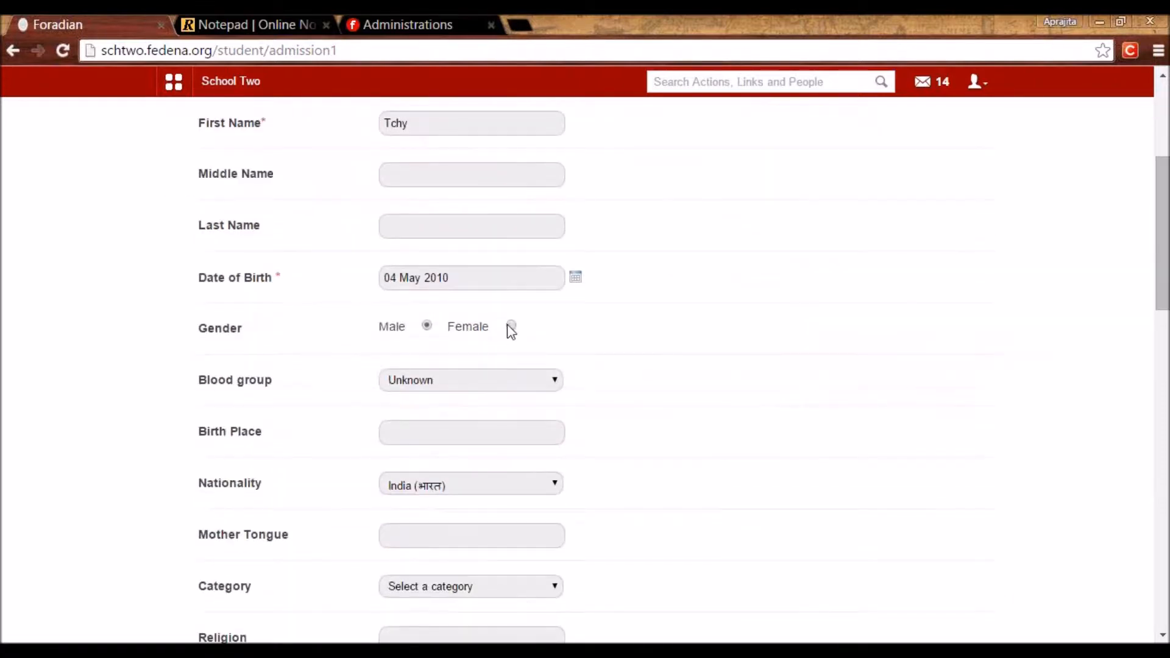
left_click(510, 327)
scroll(572, 343, "down", 1)
scroll(573, 342, "down", 2)
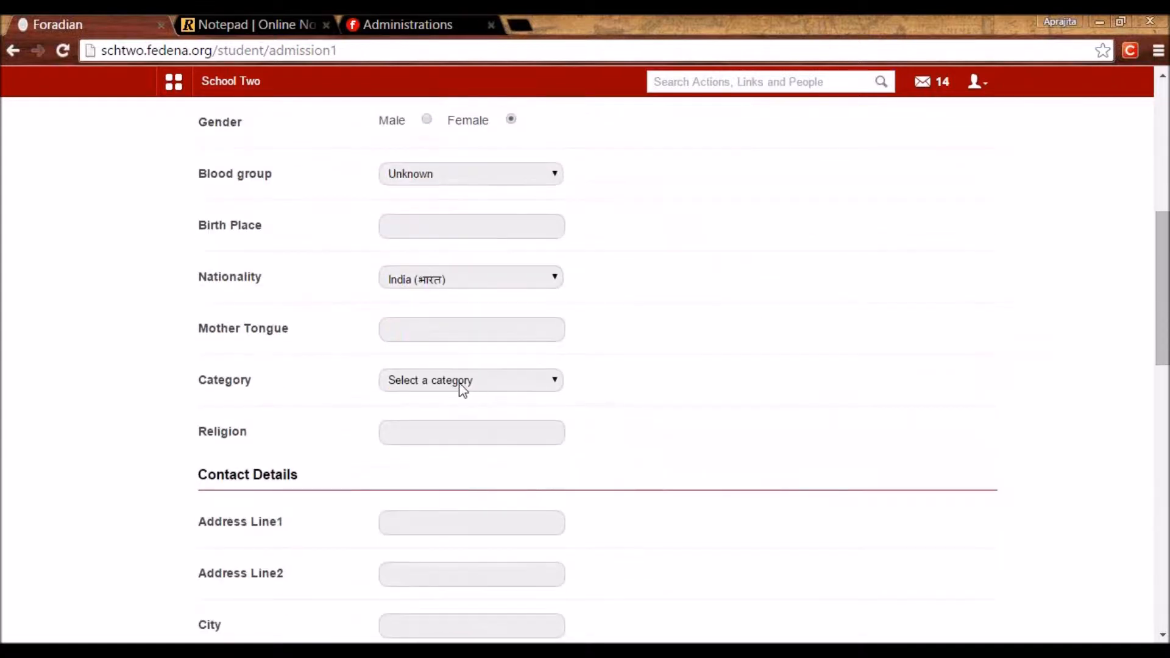
left_click(459, 381)
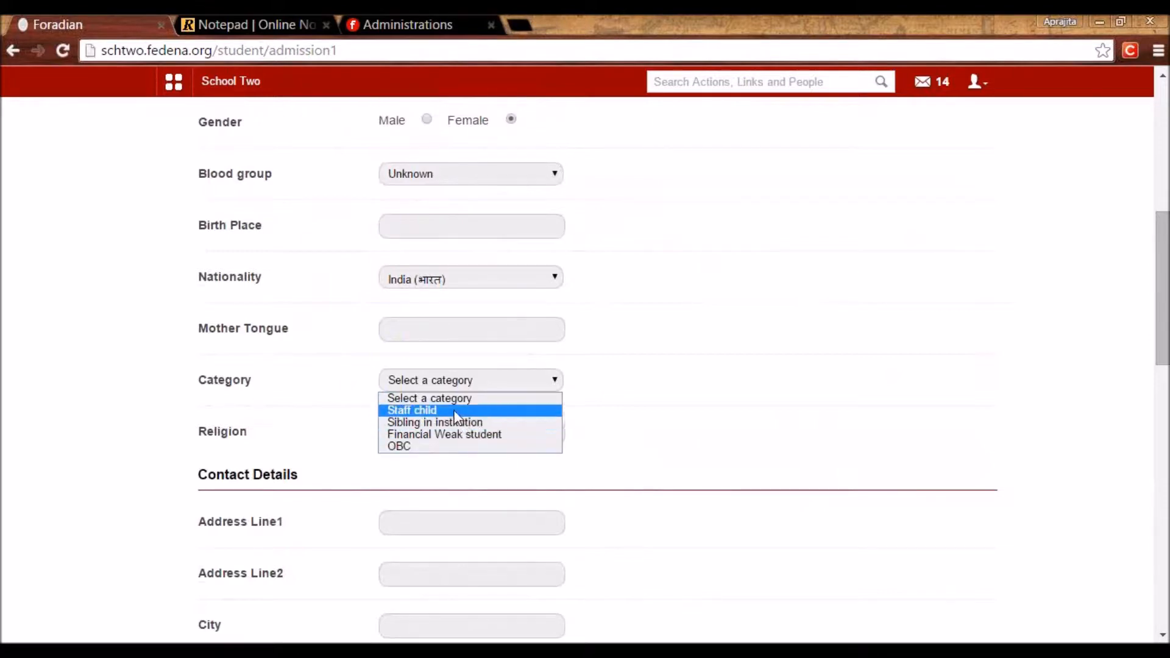
left_click(455, 423)
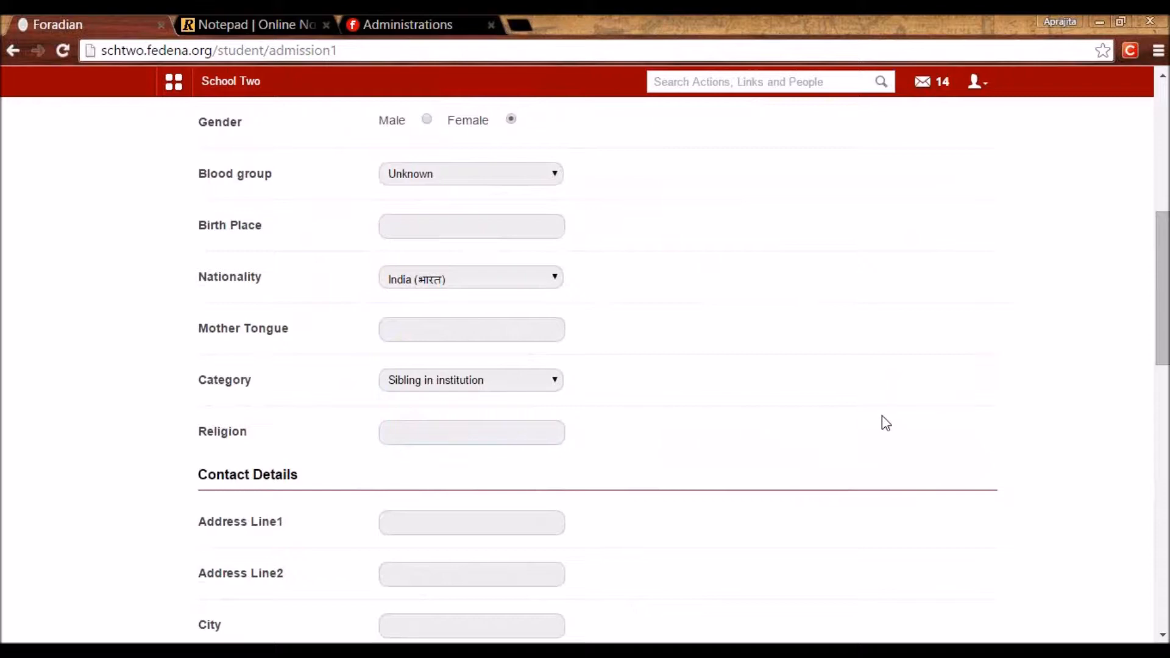
left_click_drag(1162, 331, 1139, 496)
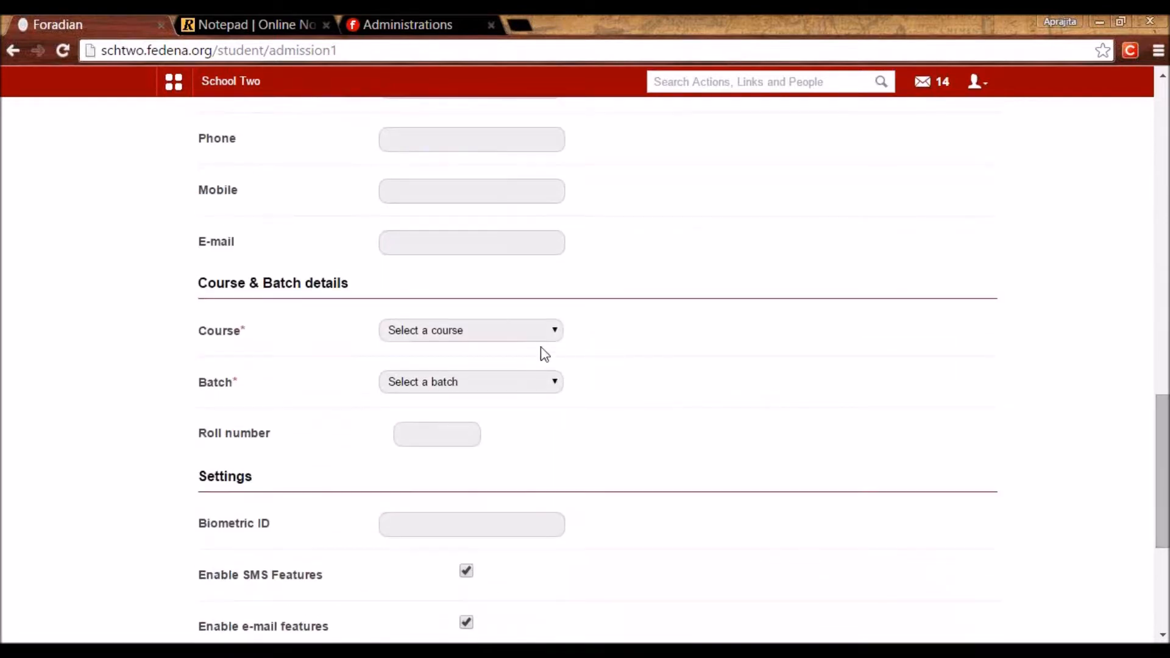
Choose course Grade 02 and batch G02 - A 2015-2016.
left_click(521, 339)
left_click_drag(597, 386, 598, 465)
left_click(478, 404)
left_click(470, 385)
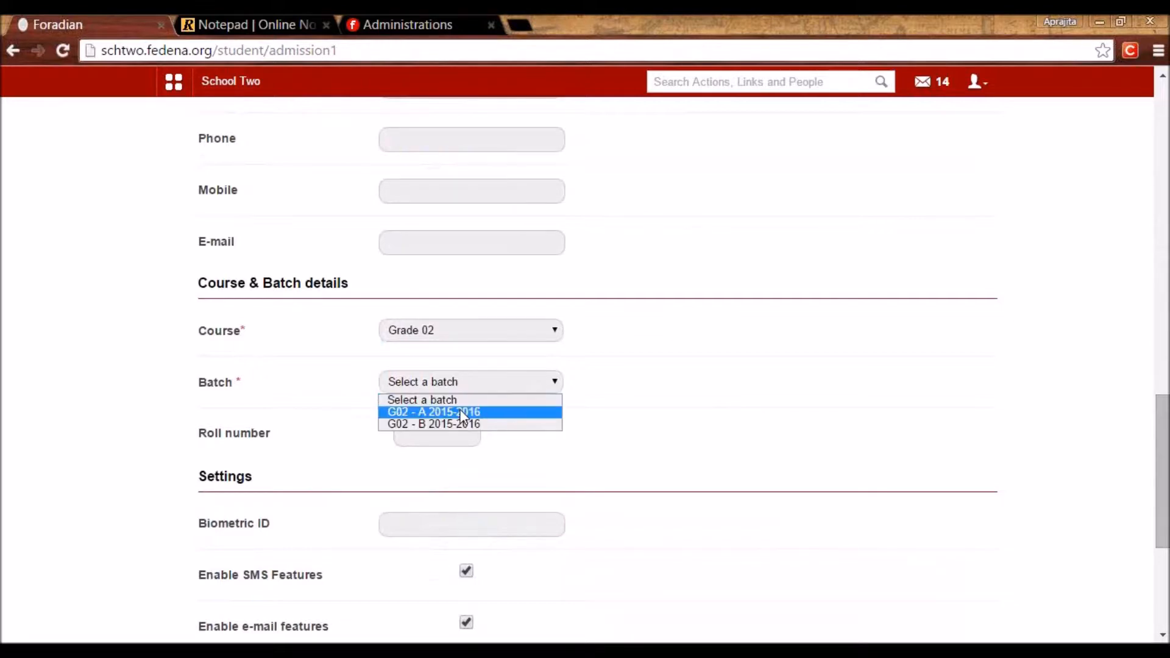
left_click(461, 414)
Enter roll number 01 and save the Step 1 student details.
left_click(456, 427)
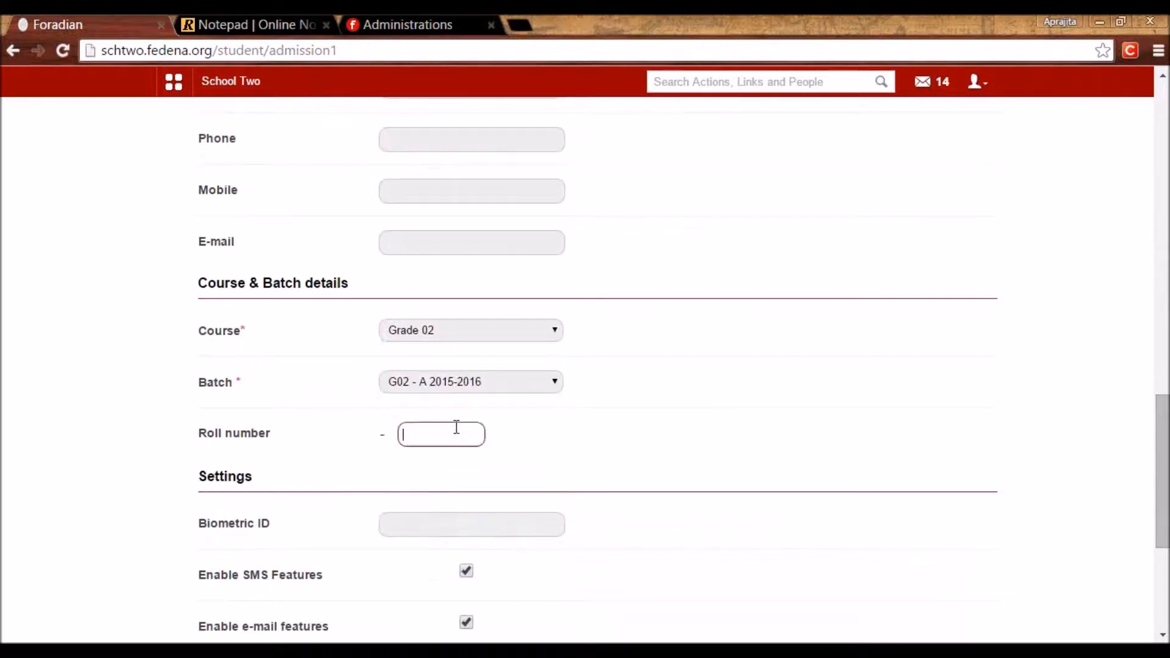
type("01")
left_click(540, 458)
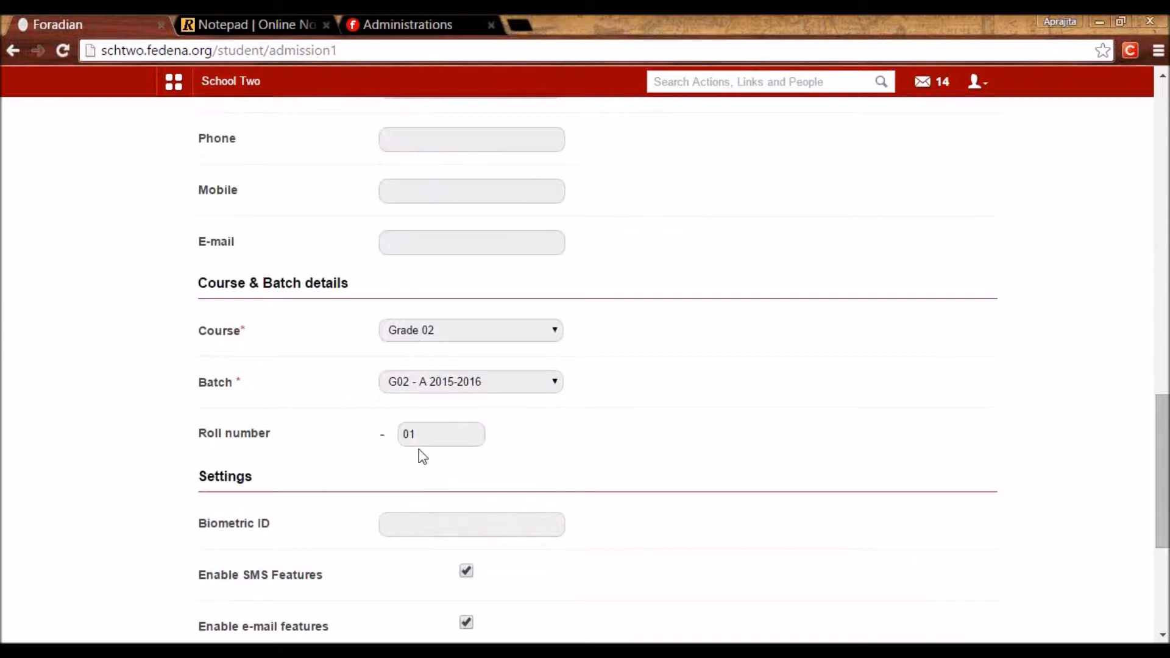
left_click_drag(426, 433, 392, 446)
left_click(500, 459)
scroll(500, 458, "down", 5)
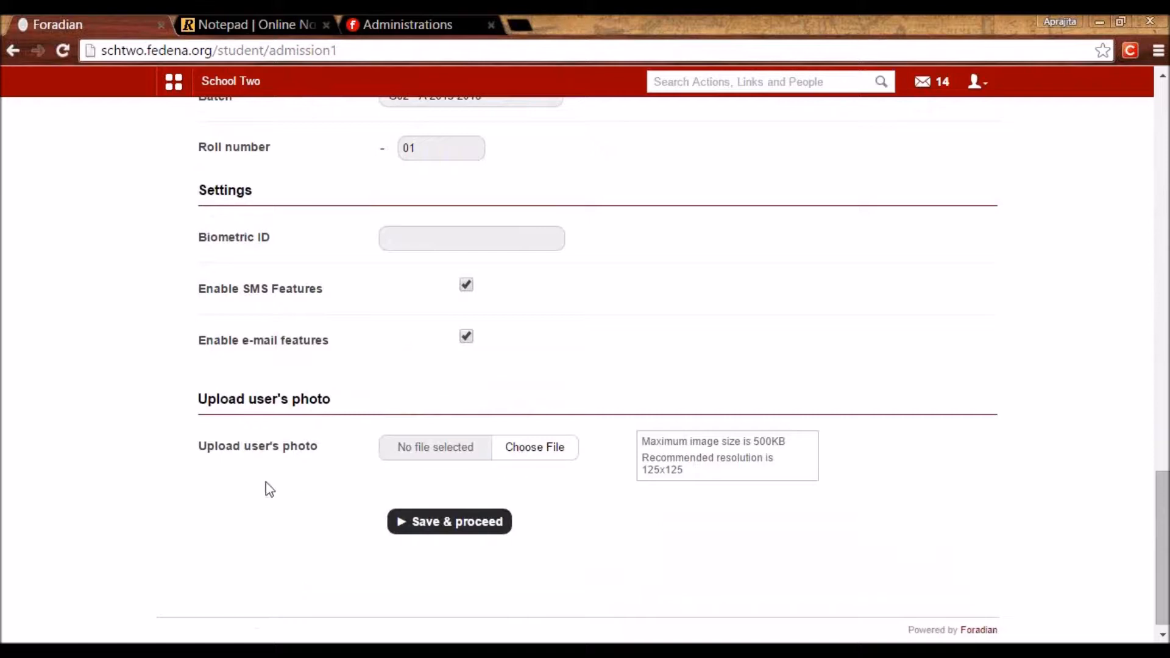
left_click(468, 529)
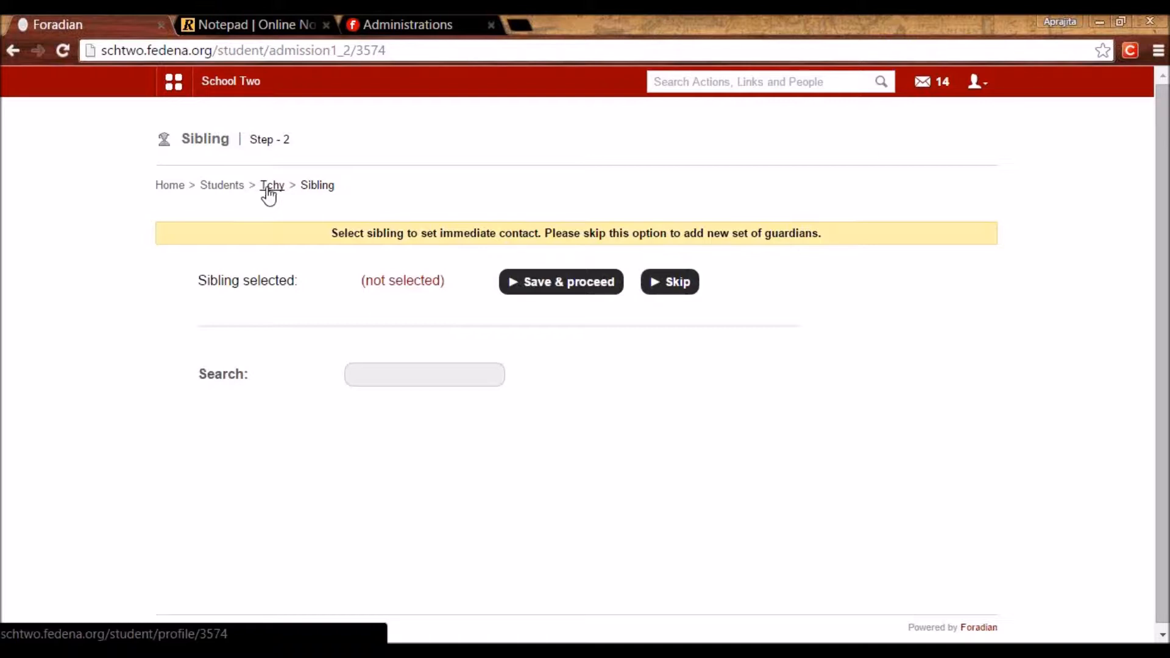
Skip the Sibling step without choosing a sibling.
left_click(686, 286)
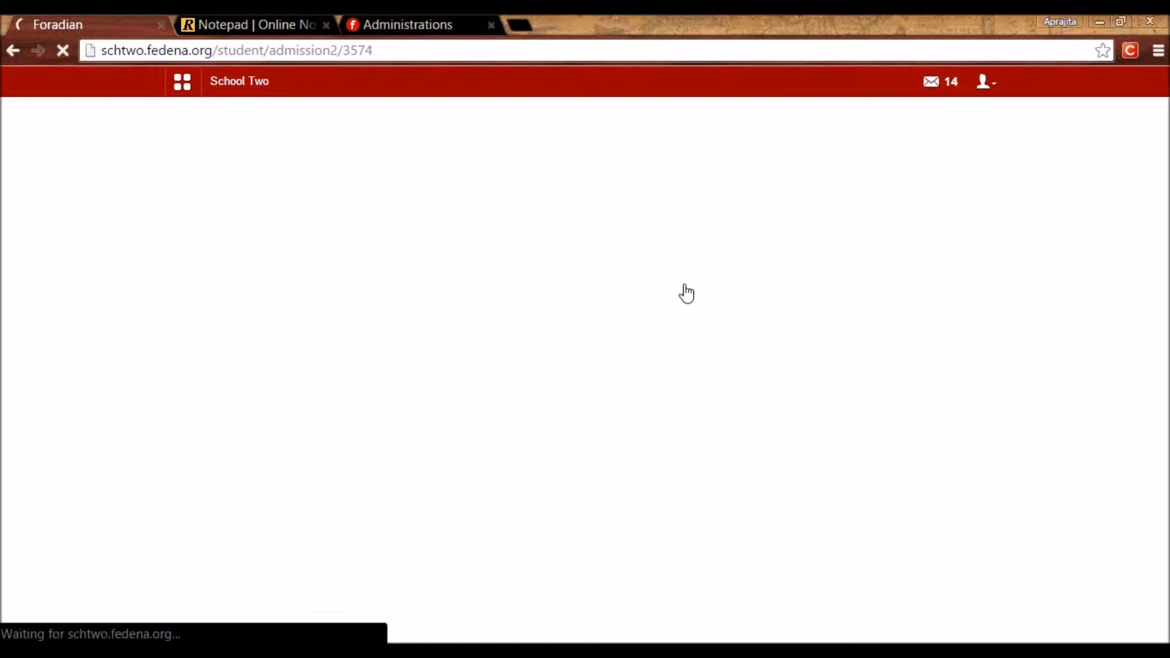
Enter 'Mr.' in the parent's first name, set relation to Father, and finish guardian details.
left_click(489, 334)
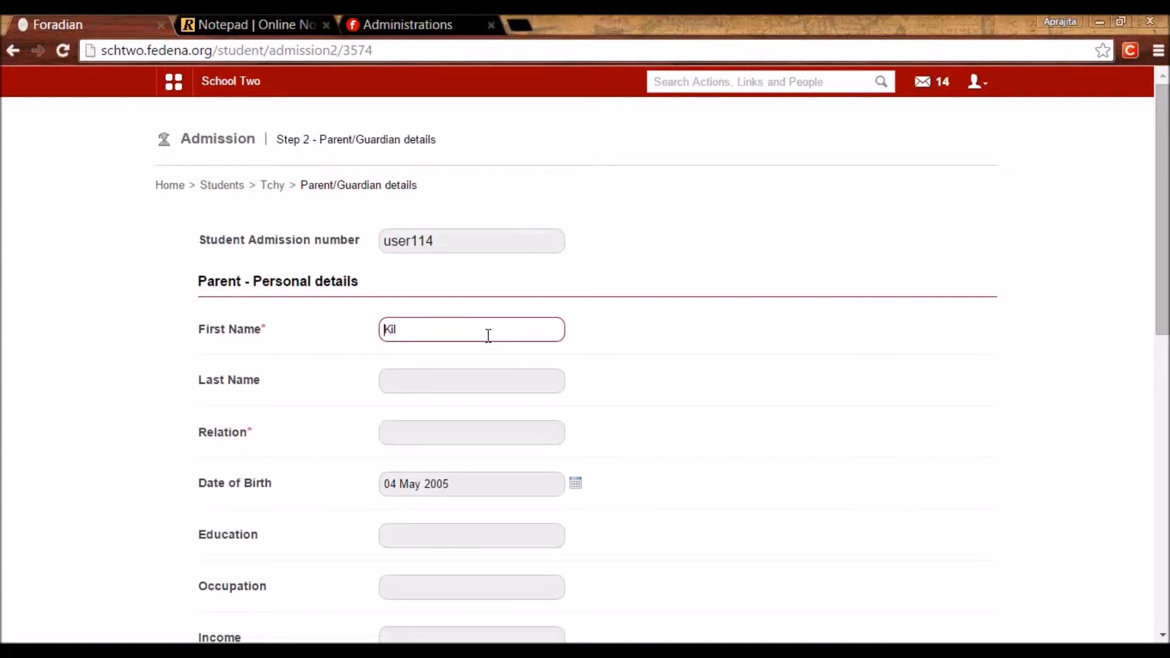
type("Mr.")
left_click(447, 434)
left_click(447, 434)
left_click(429, 458)
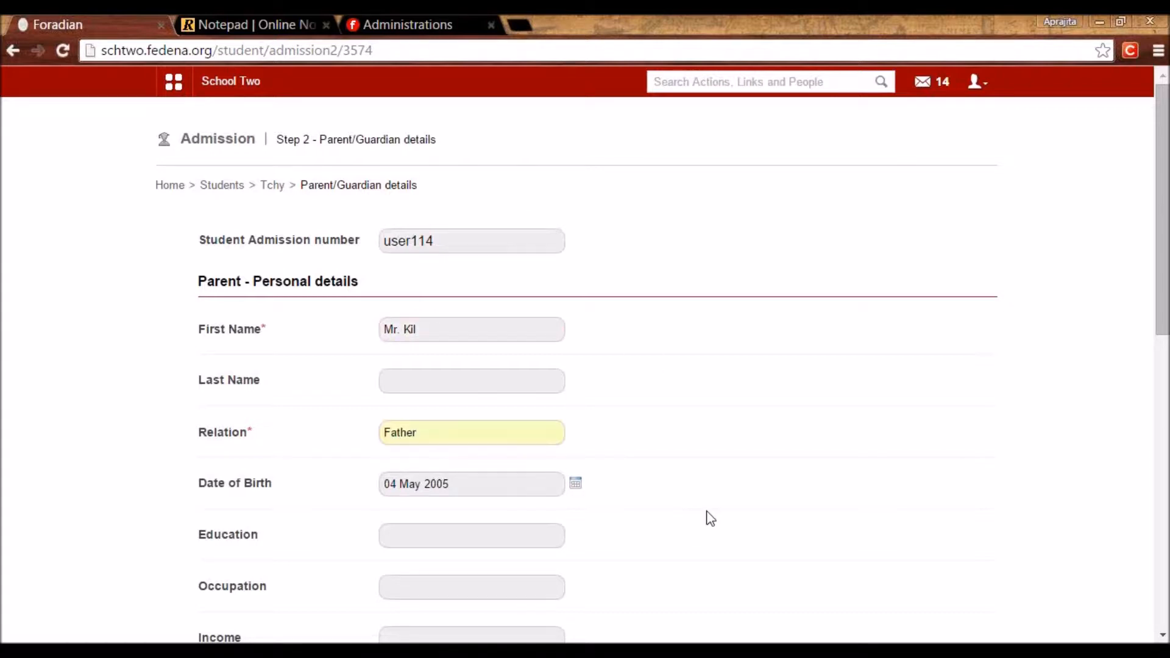
scroll(710, 518, "down", 5)
scroll(710, 518, "down", 6)
left_click(410, 544)
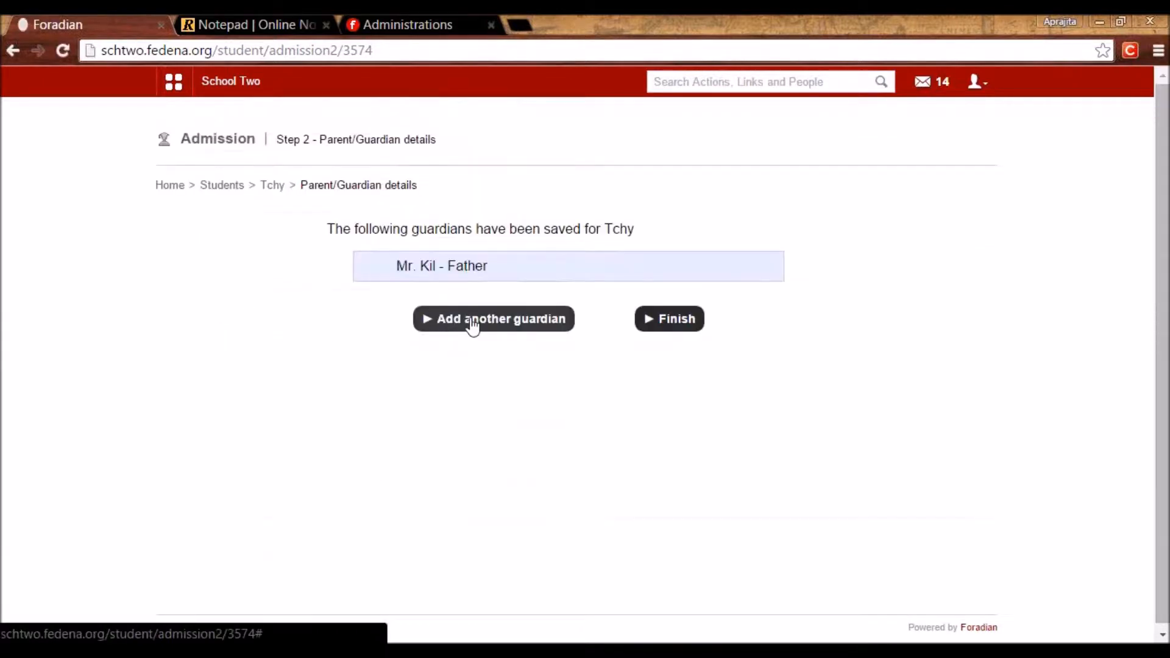
Finish the guardian step with Mr. Kil saved as guardian.
left_click_drag(432, 268, 382, 267)
left_click(425, 268)
left_click(674, 322)
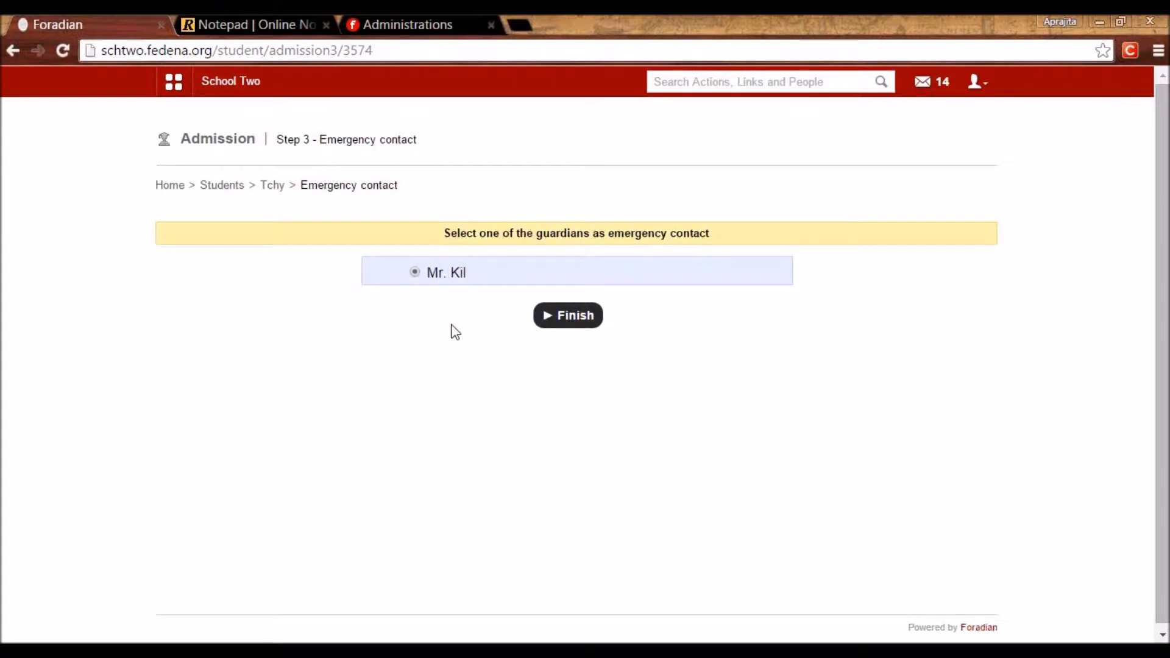
Confirm Mr. Kil as emergency contact and enter School A as previous institution.
left_click(580, 324)
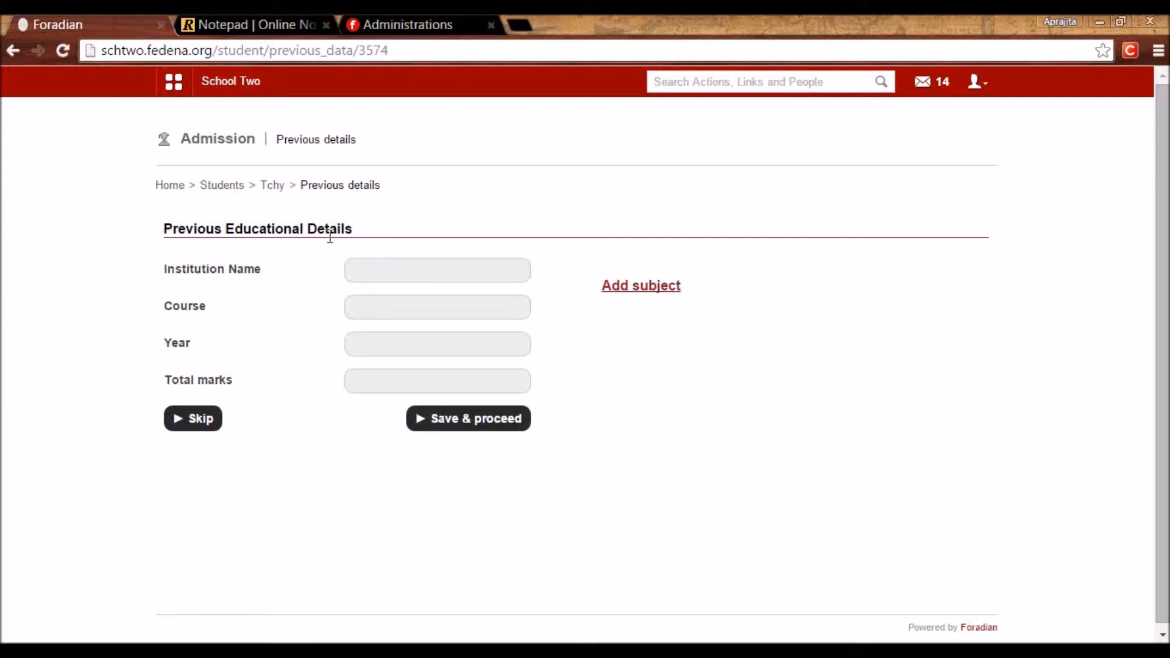
left_click(384, 270)
type("School")
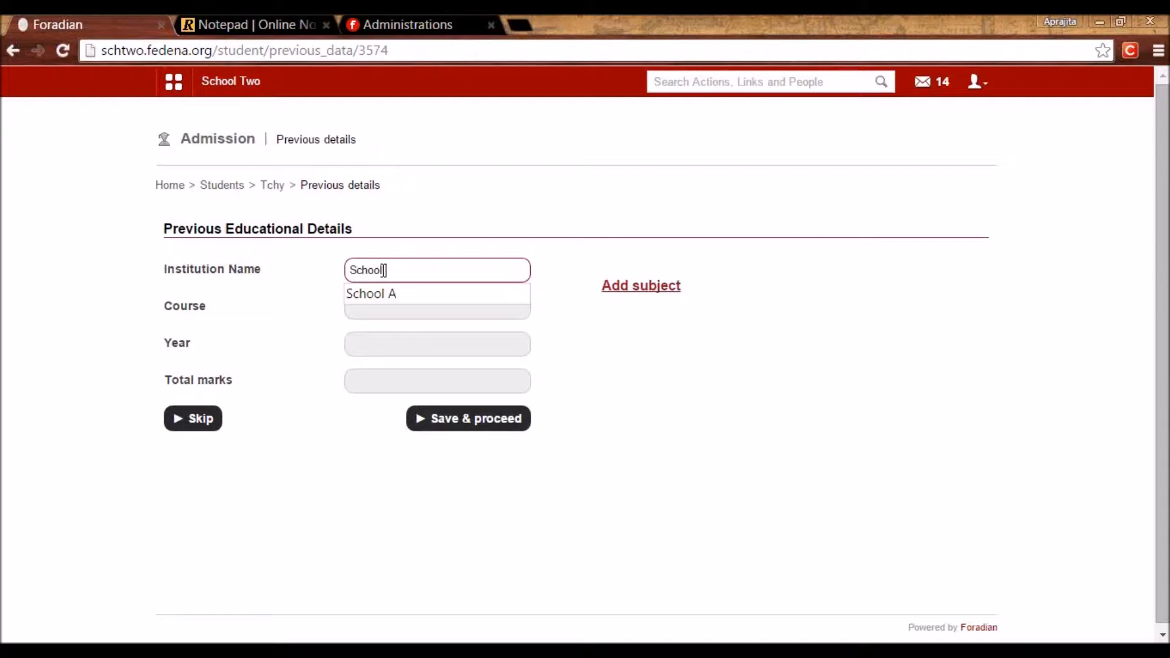
type(" A")
left_click(571, 357)
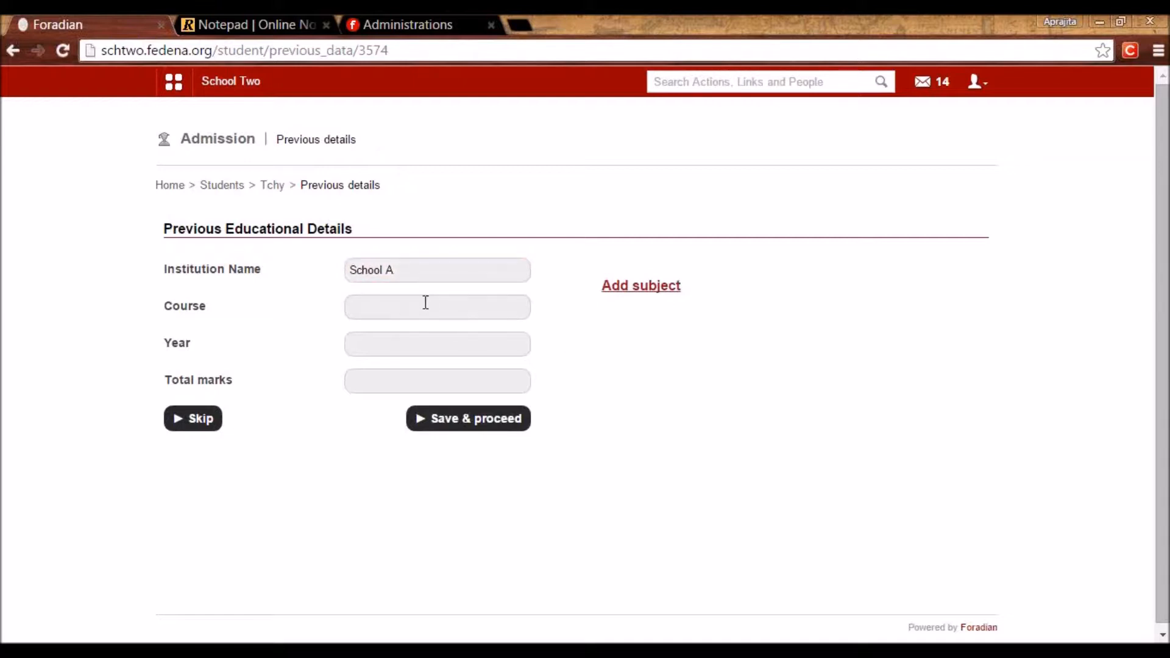
Enter previous course Grade 2, year 2014, total marks 90, then skip this step.
left_click(423, 309)
type("Grade 2")
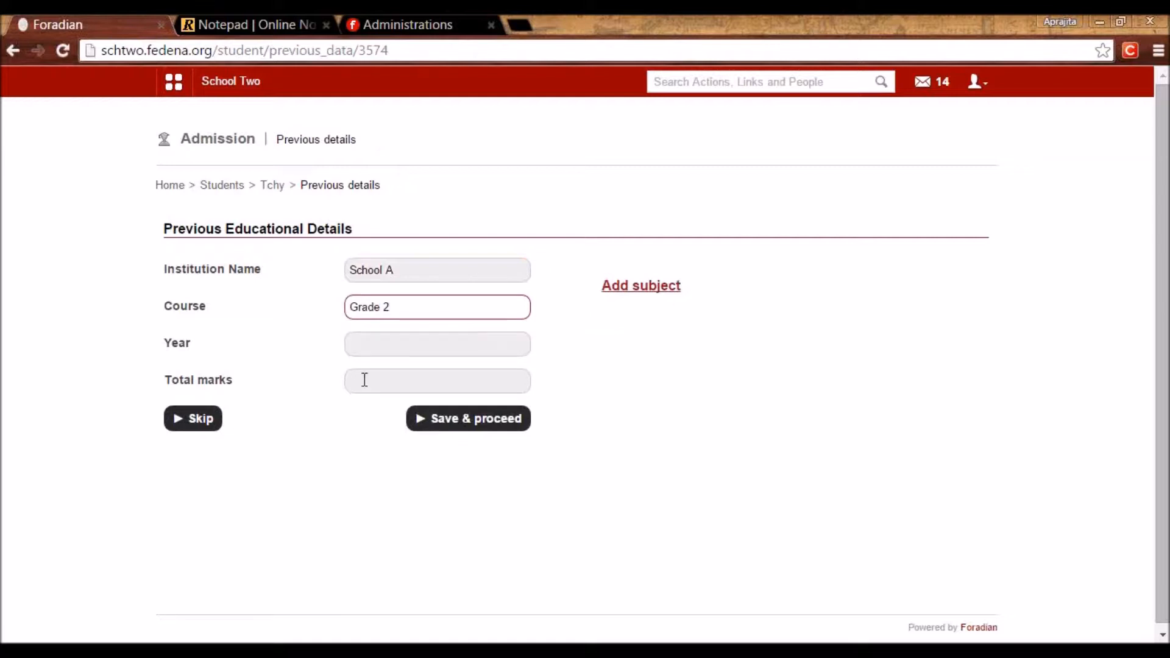
left_click(359, 346)
type("2014")
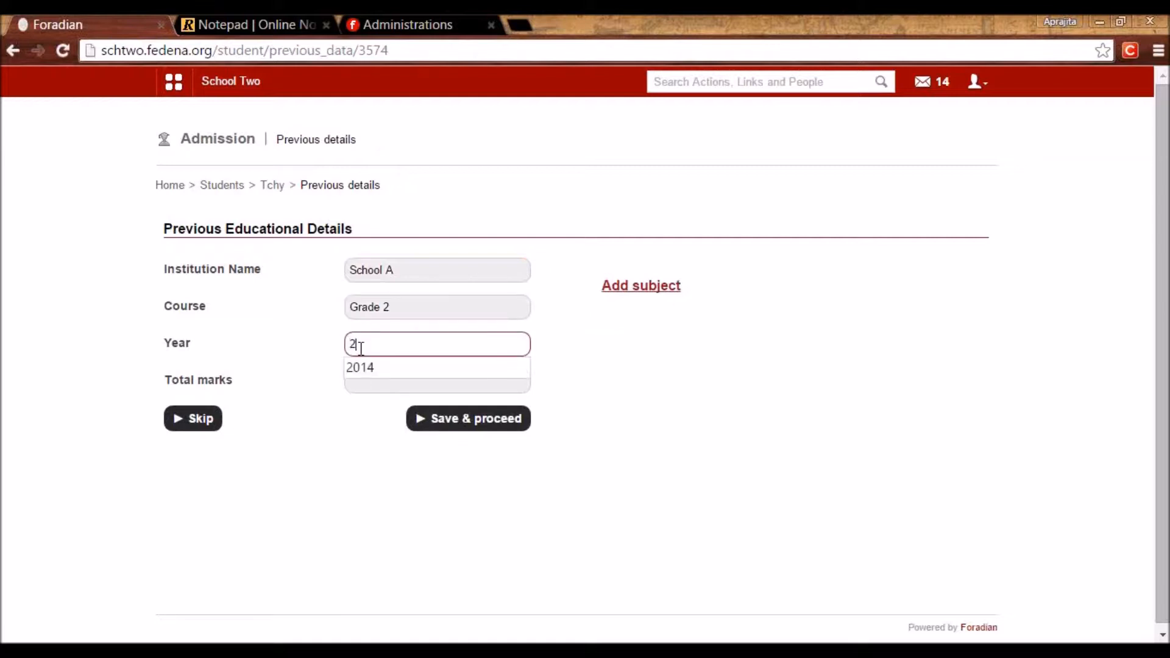
left_click(373, 389)
type("90")
left_click(184, 416)
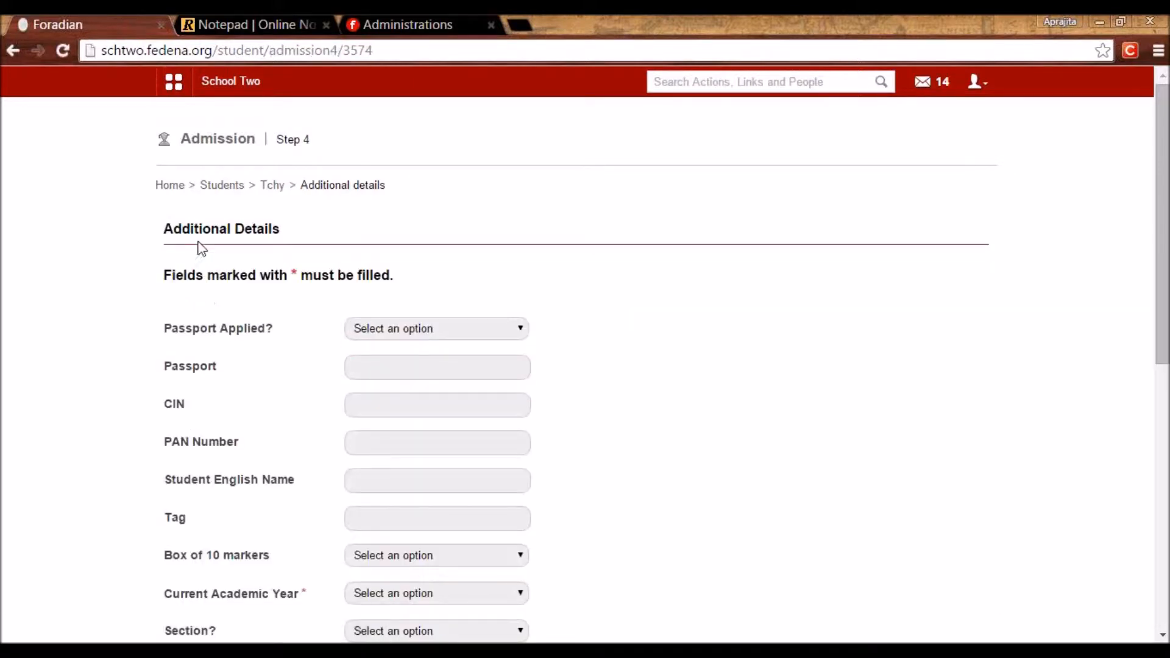
Move through the height, weight and allergies fields, leaving them blank.
scroll(638, 381, "down", 5)
left_click_drag(1165, 427, 1137, 499)
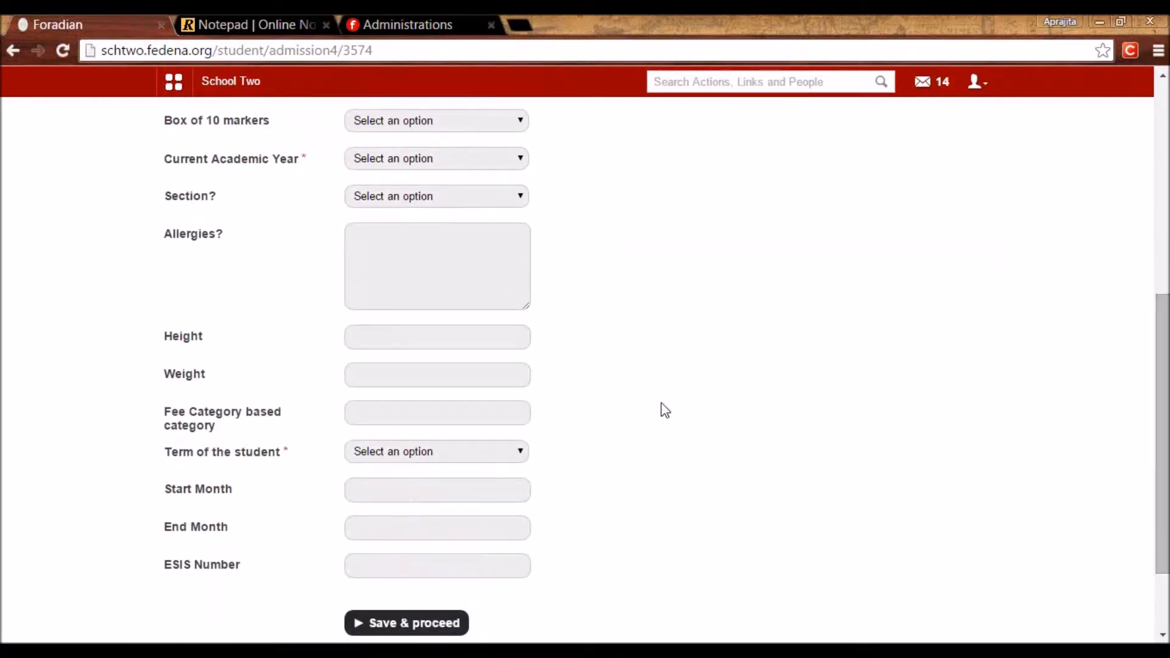
left_click(451, 337)
left_click(390, 381)
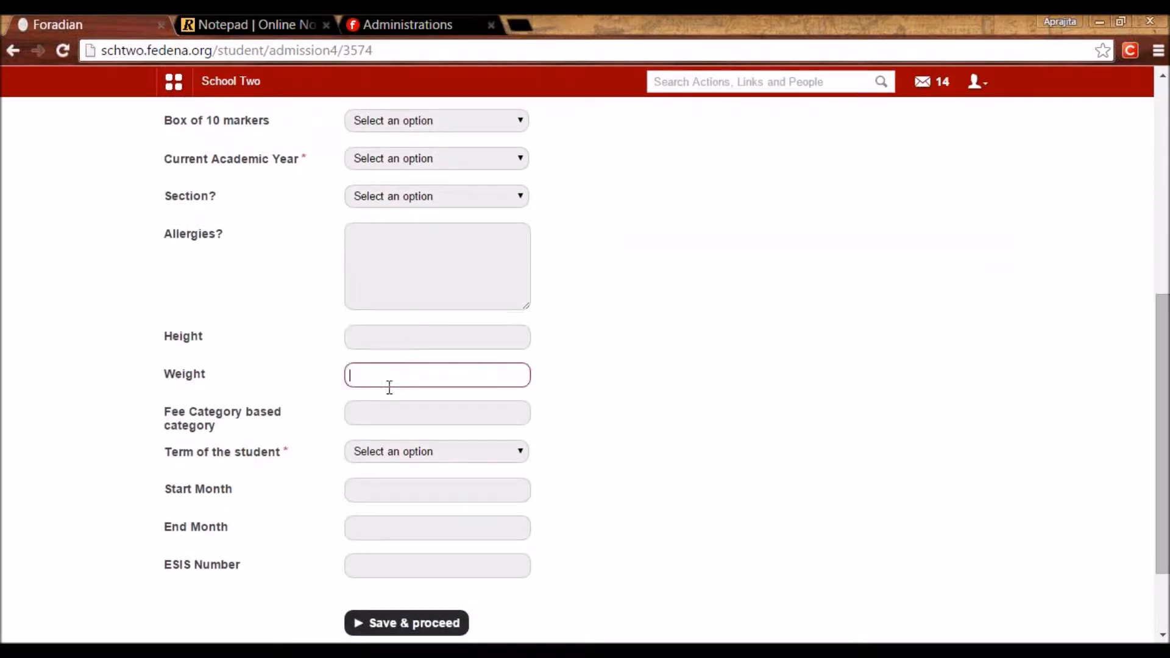
left_click(378, 264)
left_click(370, 338)
left_click(365, 374)
Set academic year to July-Dec and term to Term 1, then save and proceed.
left_click(368, 160)
left_click(373, 200)
left_click(436, 452)
left_click(416, 485)
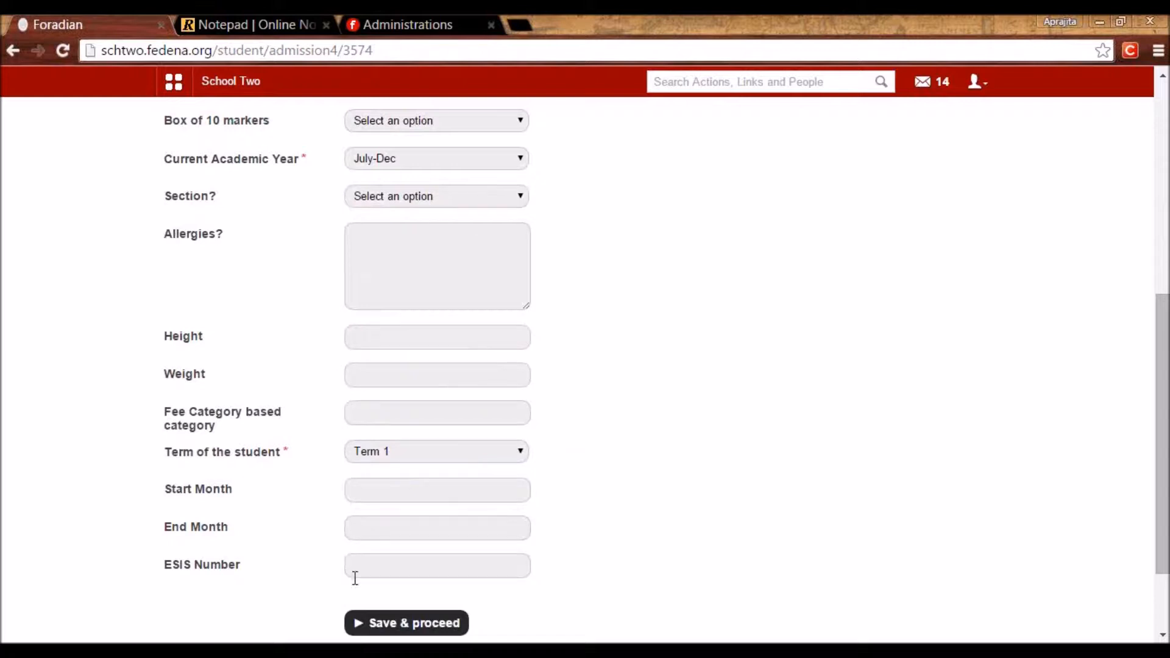
left_click(396, 623)
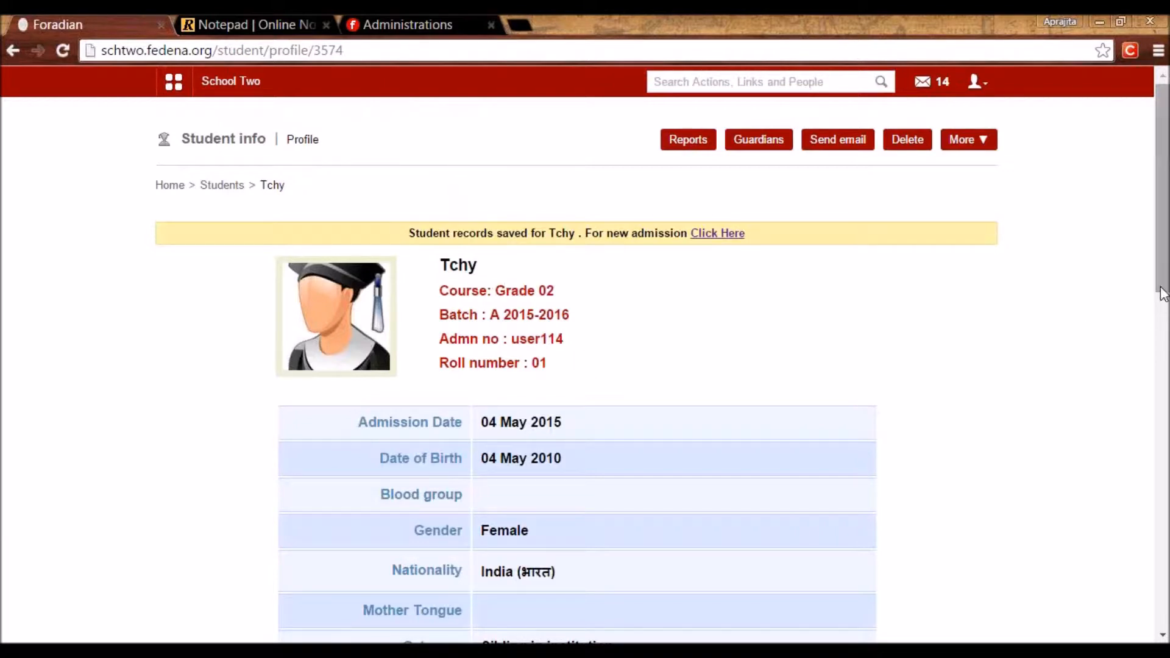
scroll(1159, 317, "down", 1)
left_click_drag(1159, 316, 1161, 616)
left_click_drag(543, 341, 486, 354)
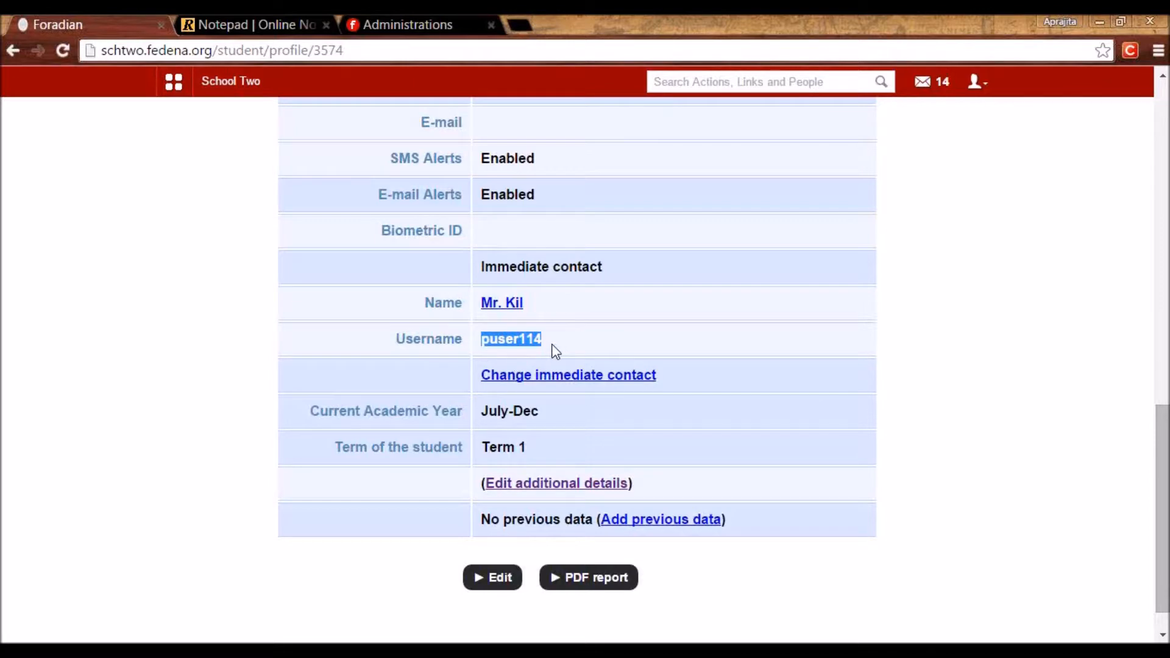
left_click(533, 343)
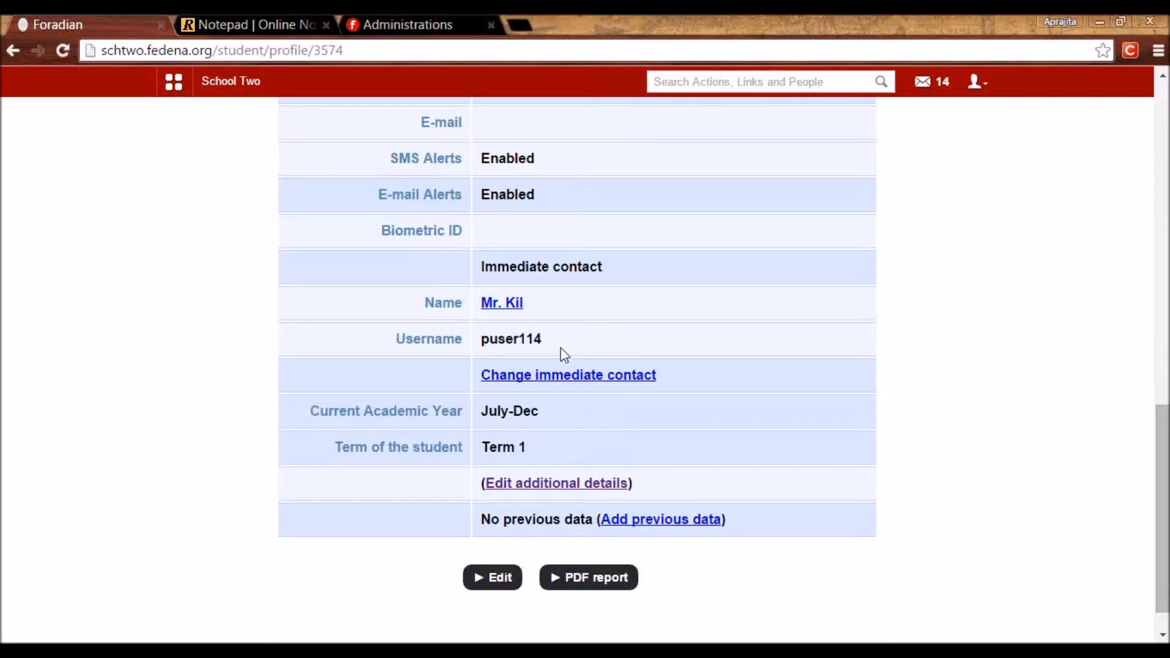
left_click_drag(1164, 503, 1164, 183)
left_click_drag(561, 339, 512, 340)
key("ctrl+c")
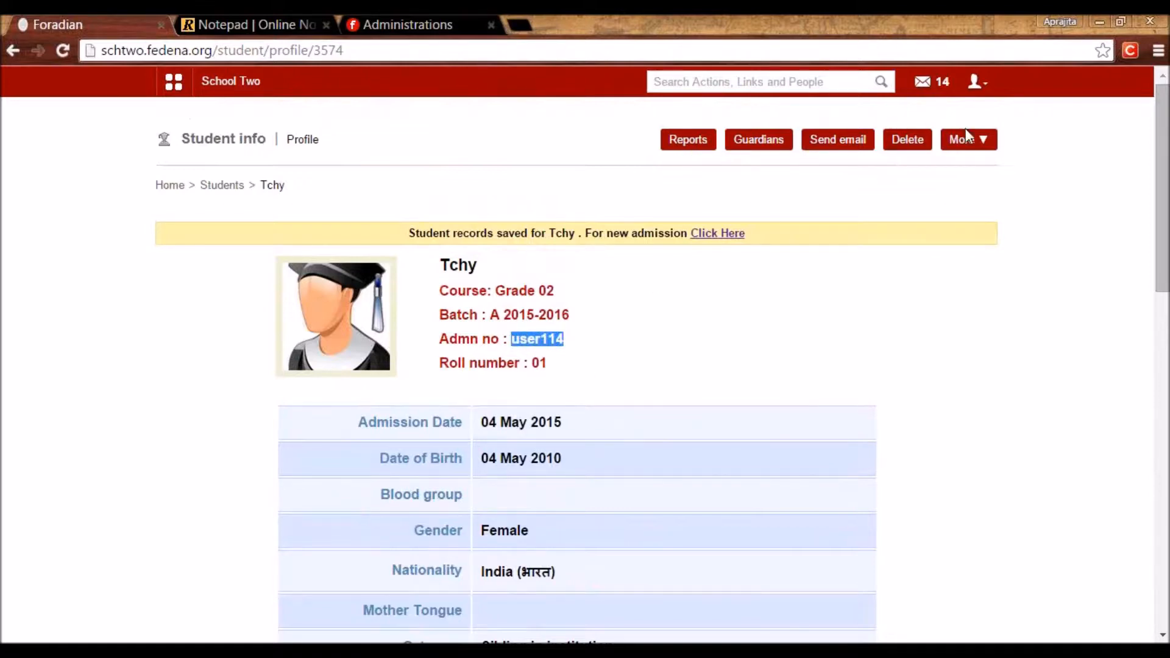
Log out of the admin account and log in with the new student's credentials.
left_click(977, 85)
left_click(899, 149)
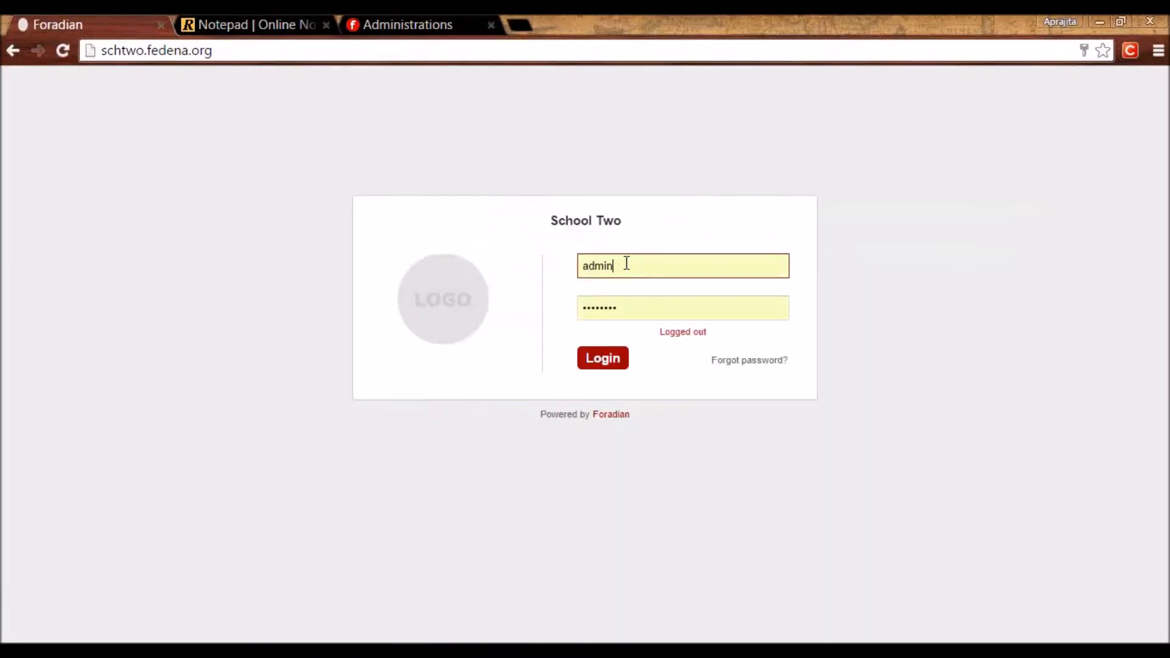
double_click(626, 263)
key("ctrl+v")
key("Tab")
key("ctrl+v")
key("Return")
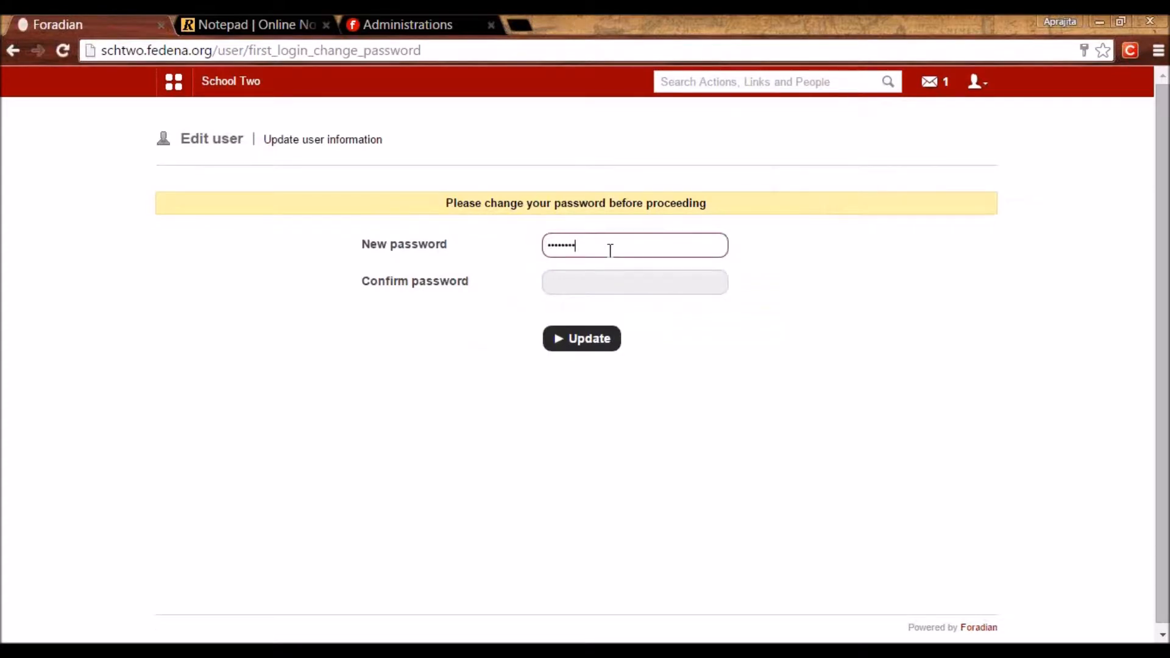
Set and confirm a new password for the student account.
key("Tab")
key("Return")
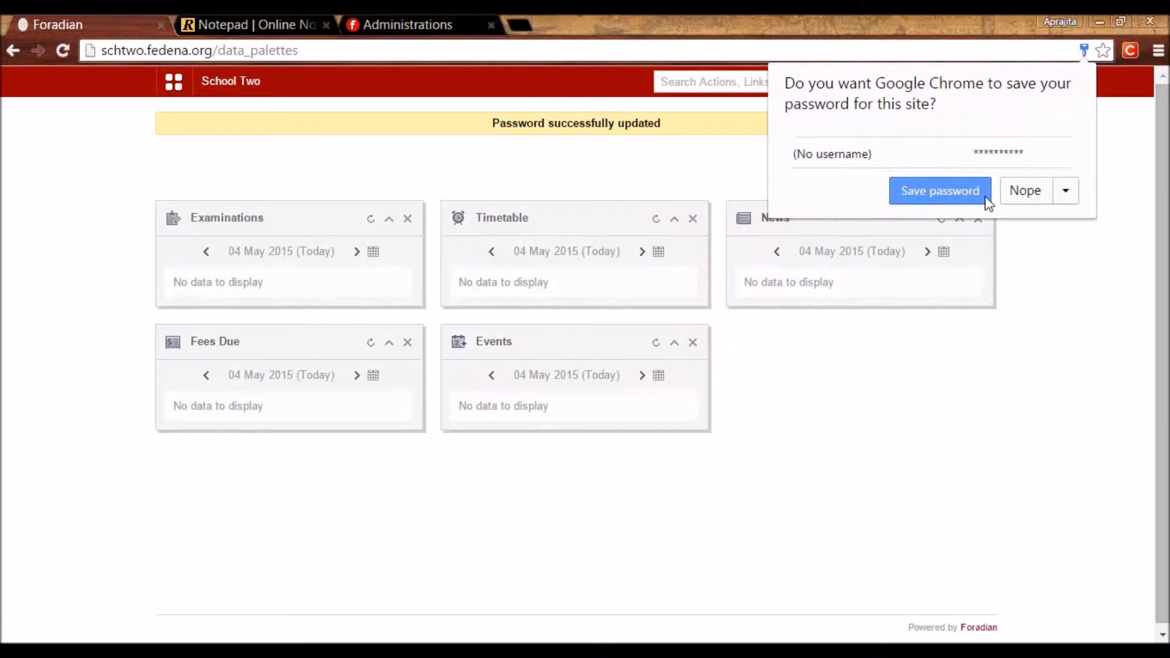
left_click(985, 197)
Open the student's Reports center via Academics in the apps menu.
left_click(175, 83)
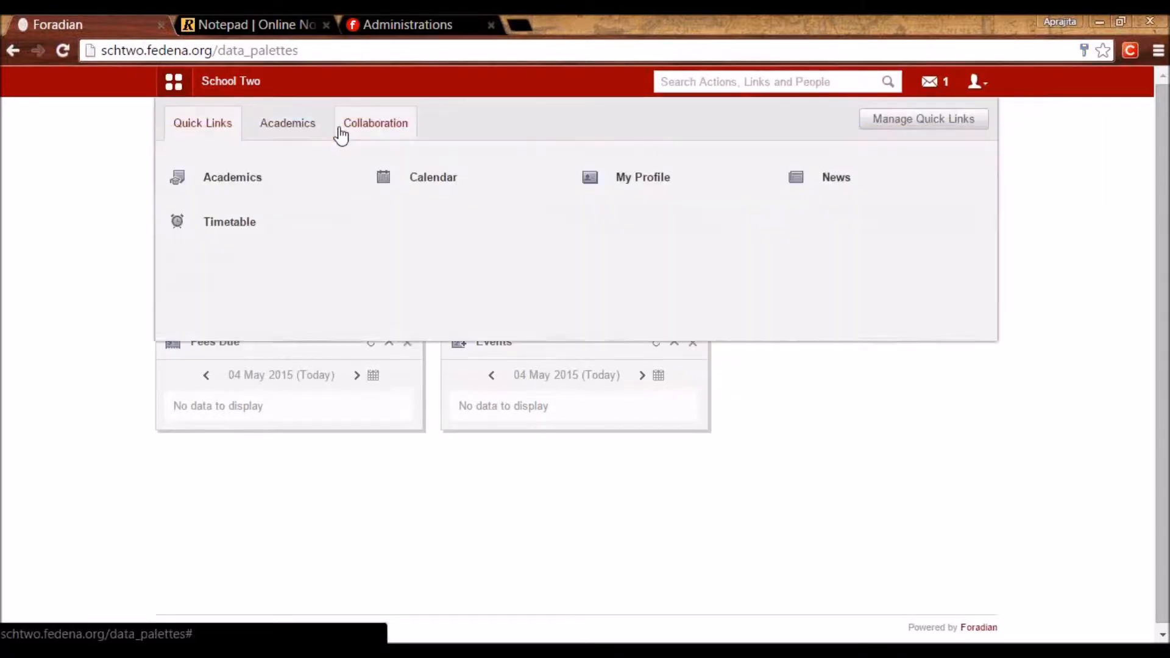
left_click(294, 120)
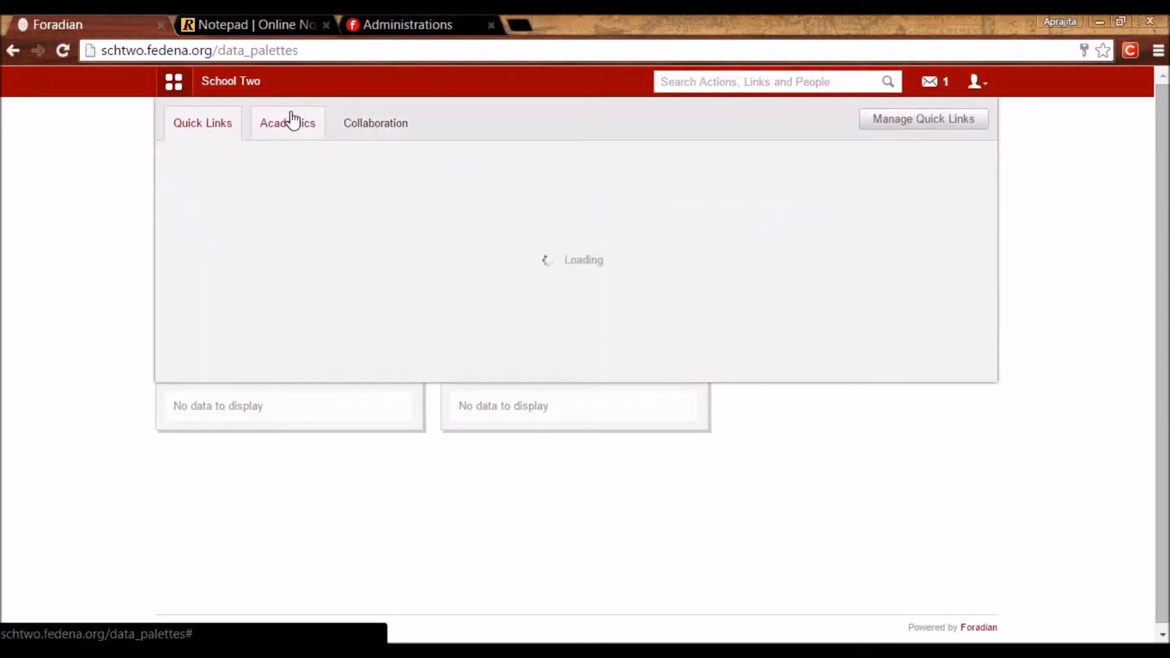
left_click(232, 181)
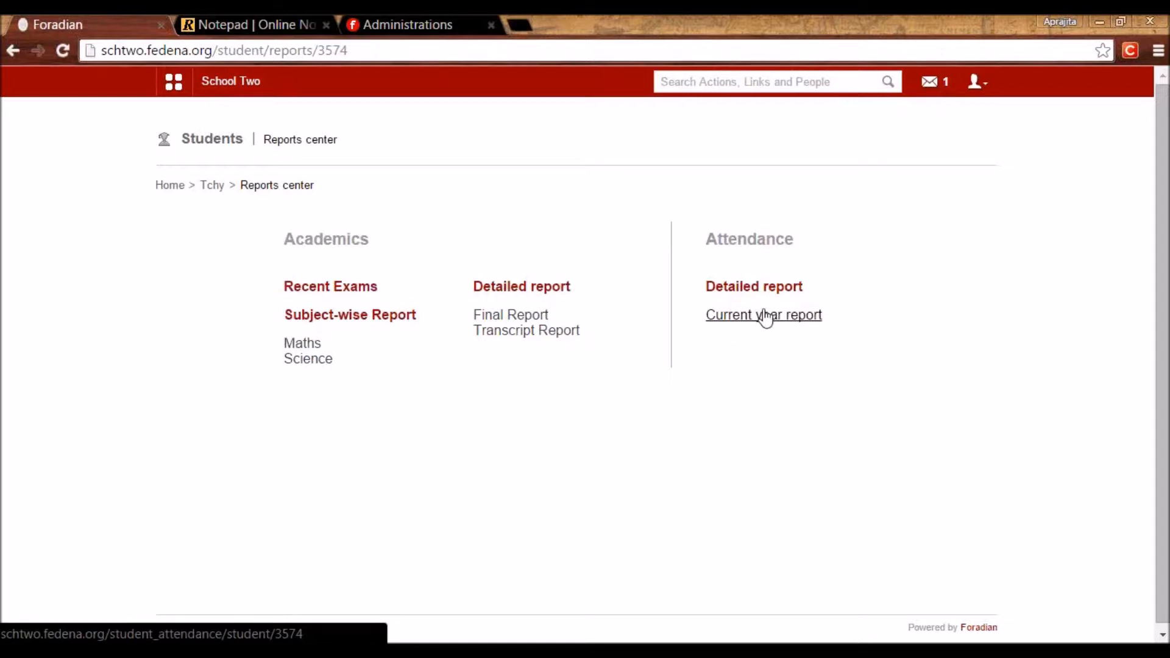
Open the Academics calendar and view the May 1 and May 8 holiday details.
left_click(174, 84)
left_click(262, 129)
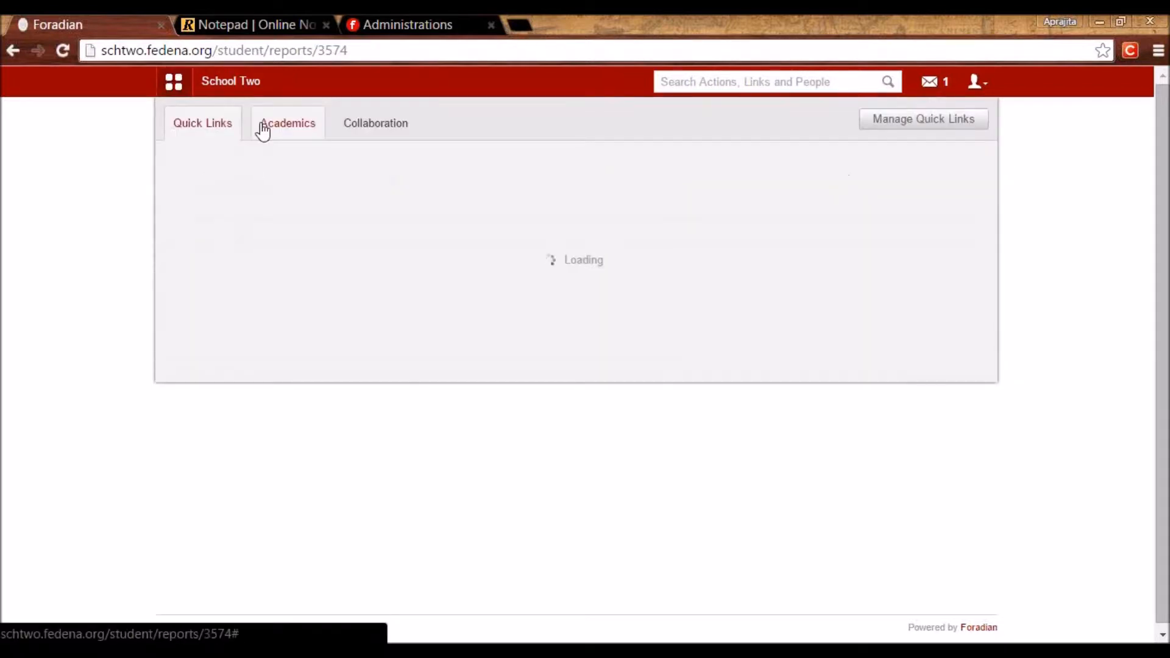
left_click(430, 181)
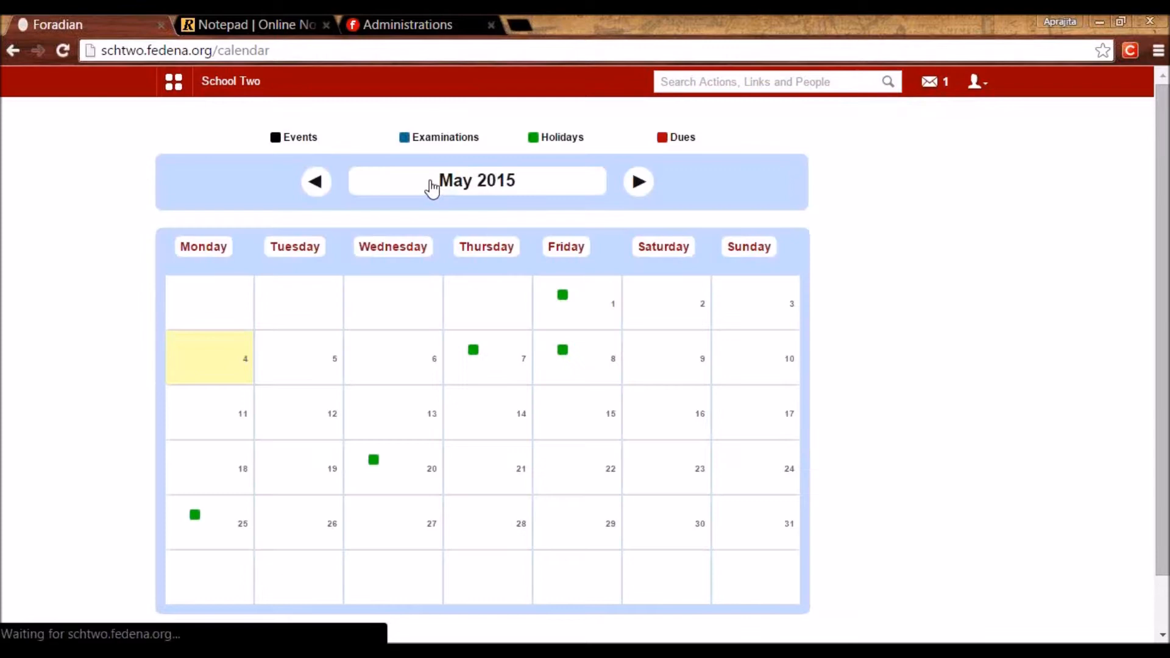
left_click(563, 297)
left_click(564, 352)
Check the May 7 holiday, May 20 Christmas Celeb and May 25 holiday entries.
left_click(474, 350)
left_click(474, 352)
left_click(373, 460)
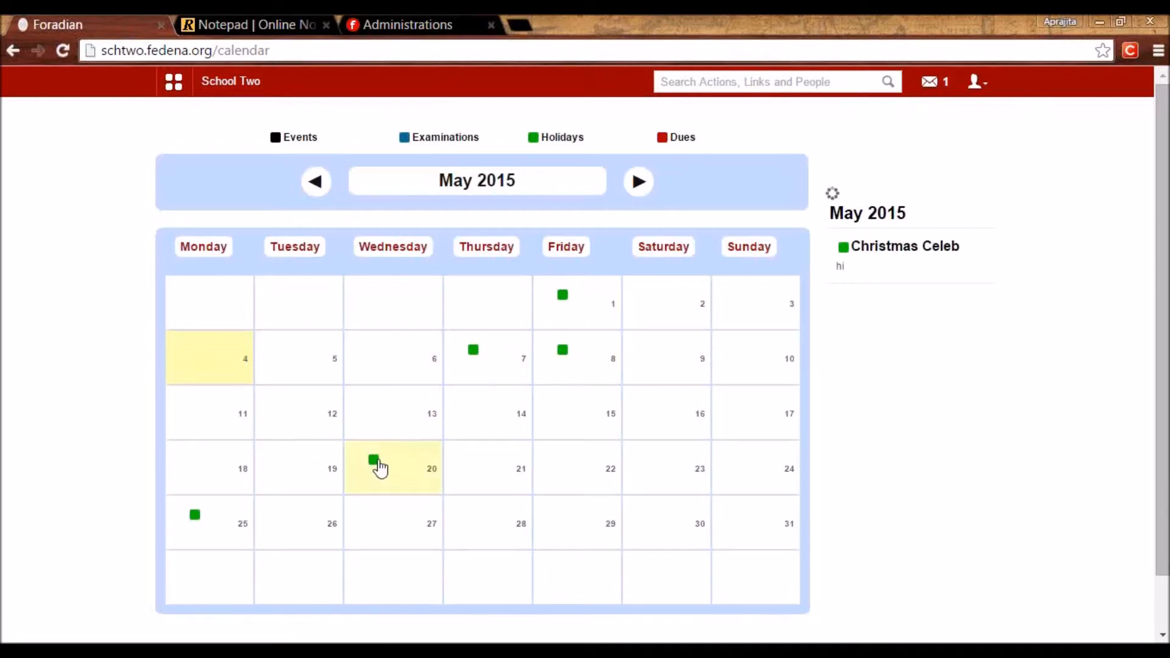
left_click(195, 517)
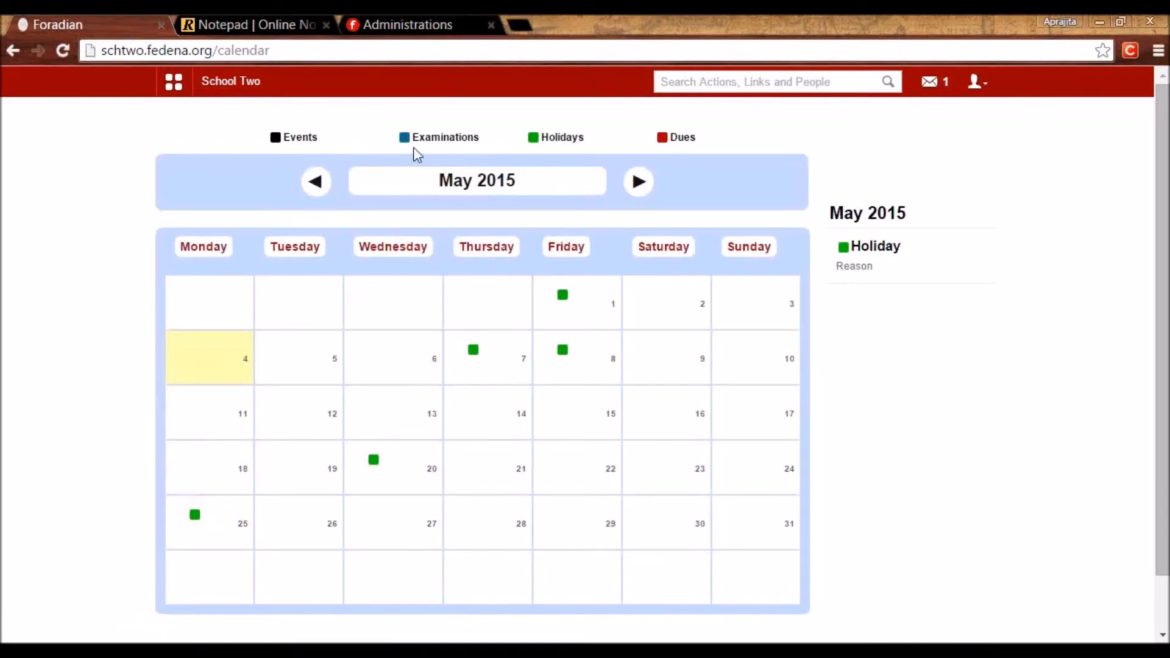
Highlight the Examinations, Events and Dues legend labels, then clear the highlight.
left_click_drag(413, 140, 480, 143)
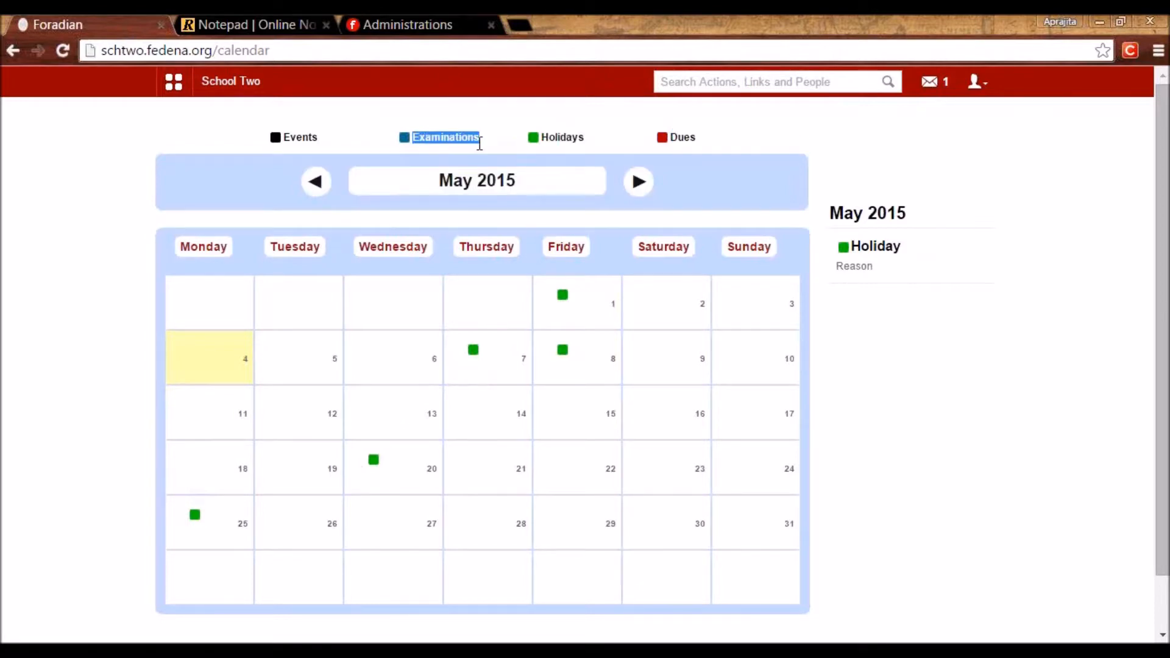
left_click_drag(312, 139, 281, 143)
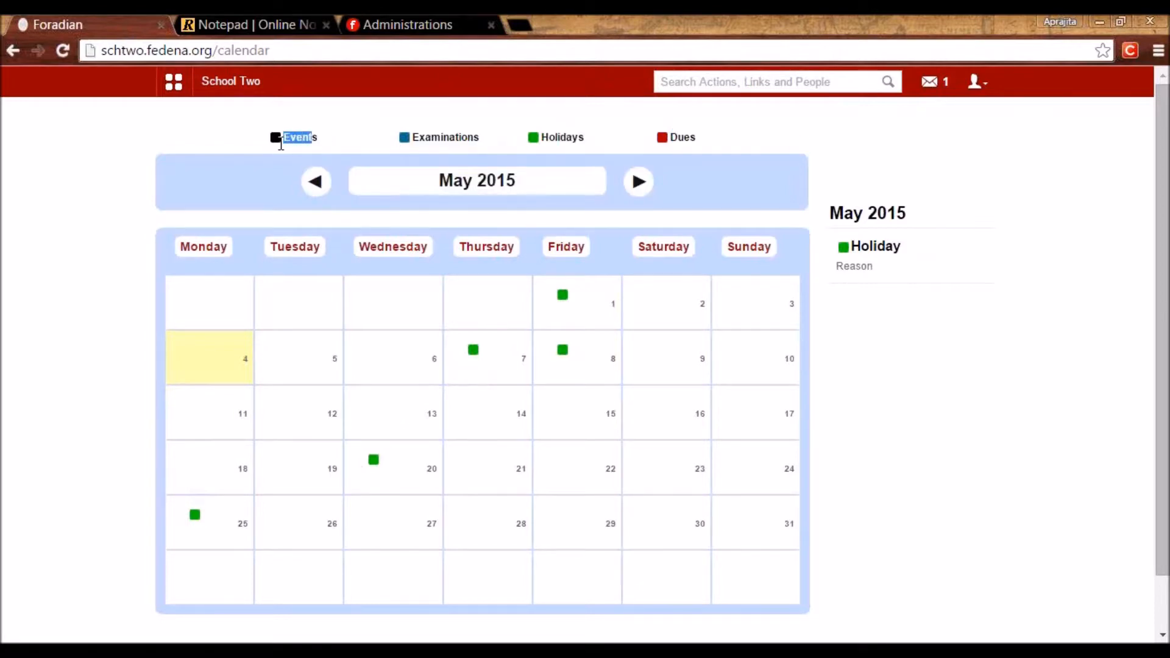
left_click_drag(671, 137, 701, 137)
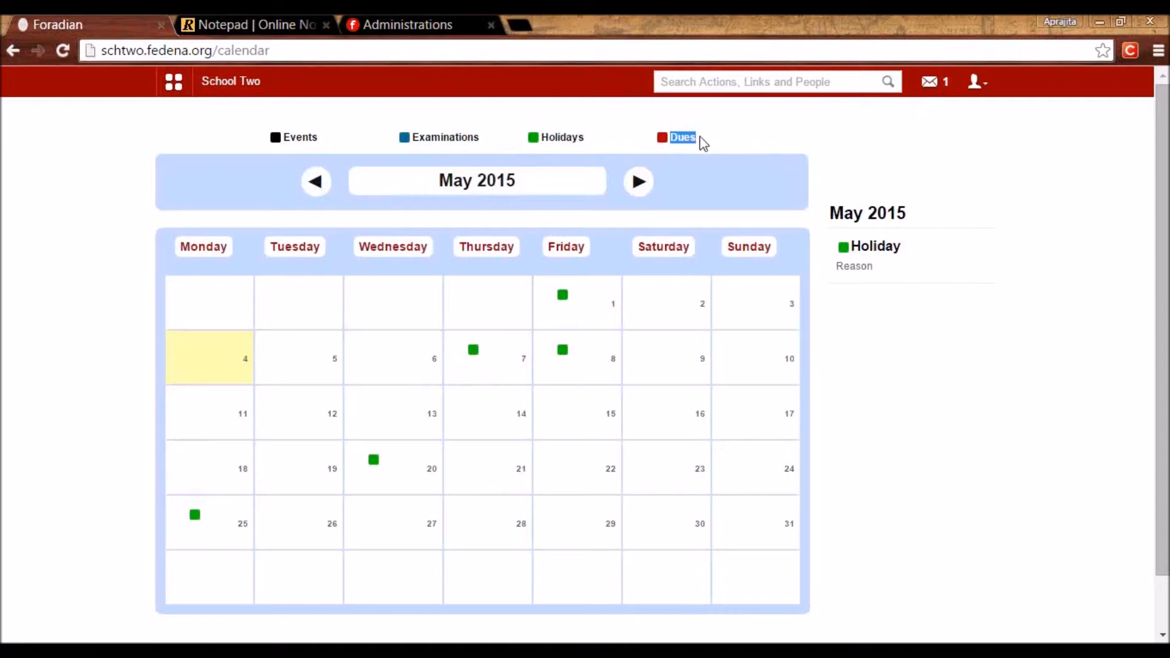
left_click(690, 135)
Step back to earlier months and view the March 4, 2015 event details.
left_click(315, 181)
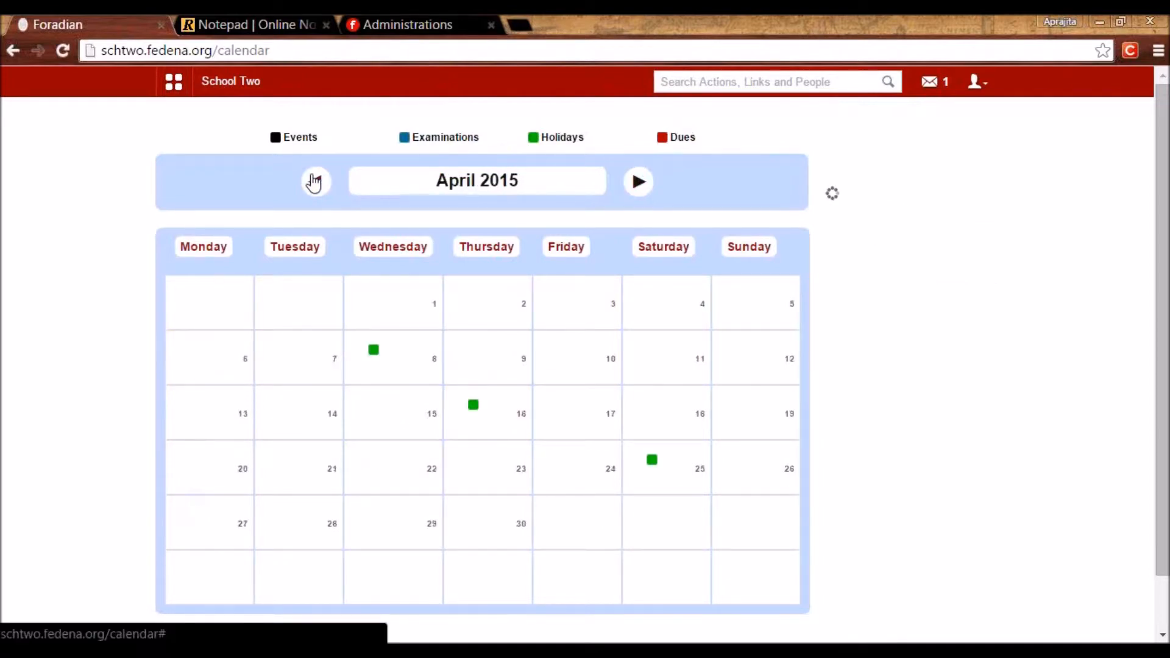
left_click(373, 353)
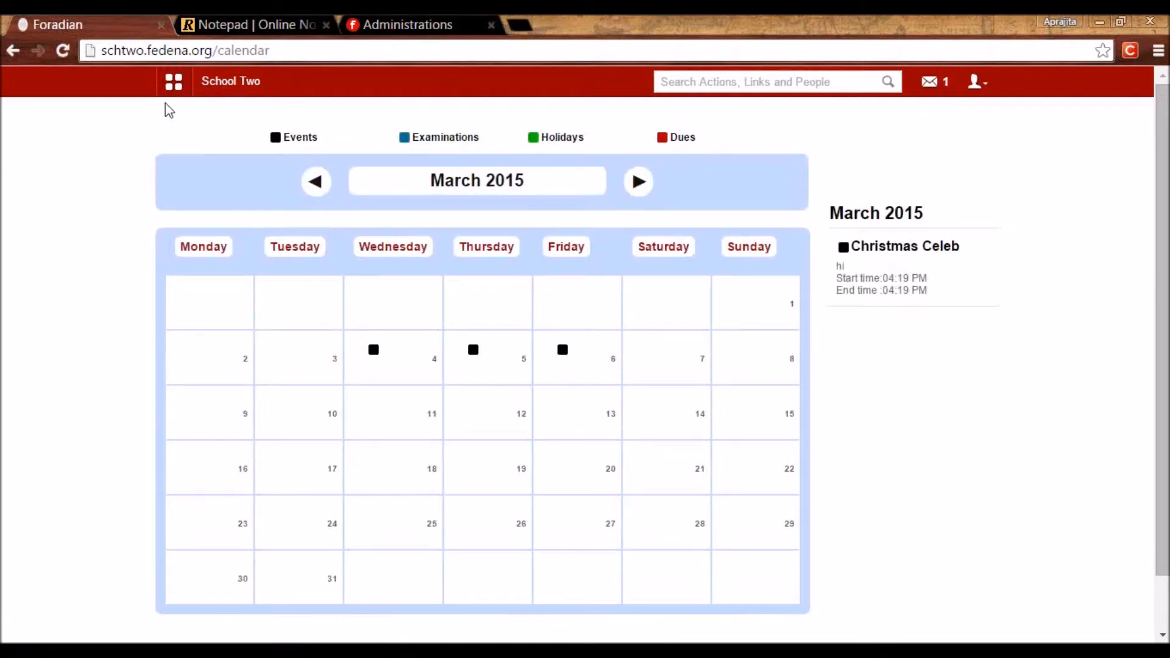
left_click(173, 81)
left_click(295, 137)
Open the student's own profile and scroll through it.
left_click(623, 187)
scroll(624, 402, "down", 12)
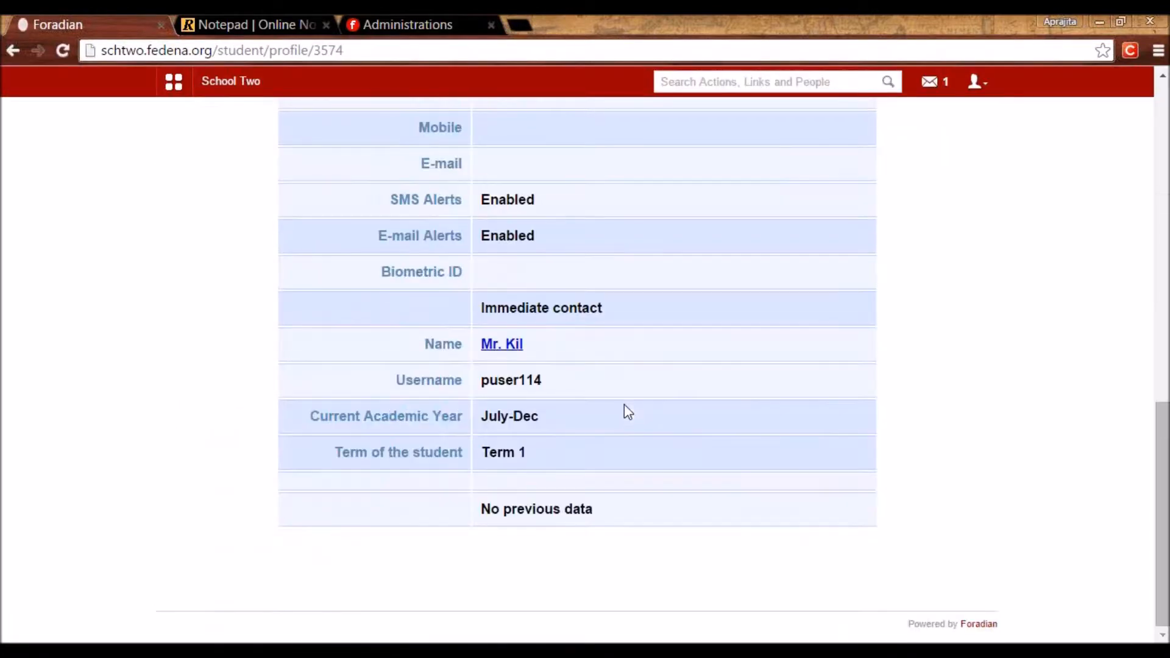
scroll(624, 405, "up", 12)
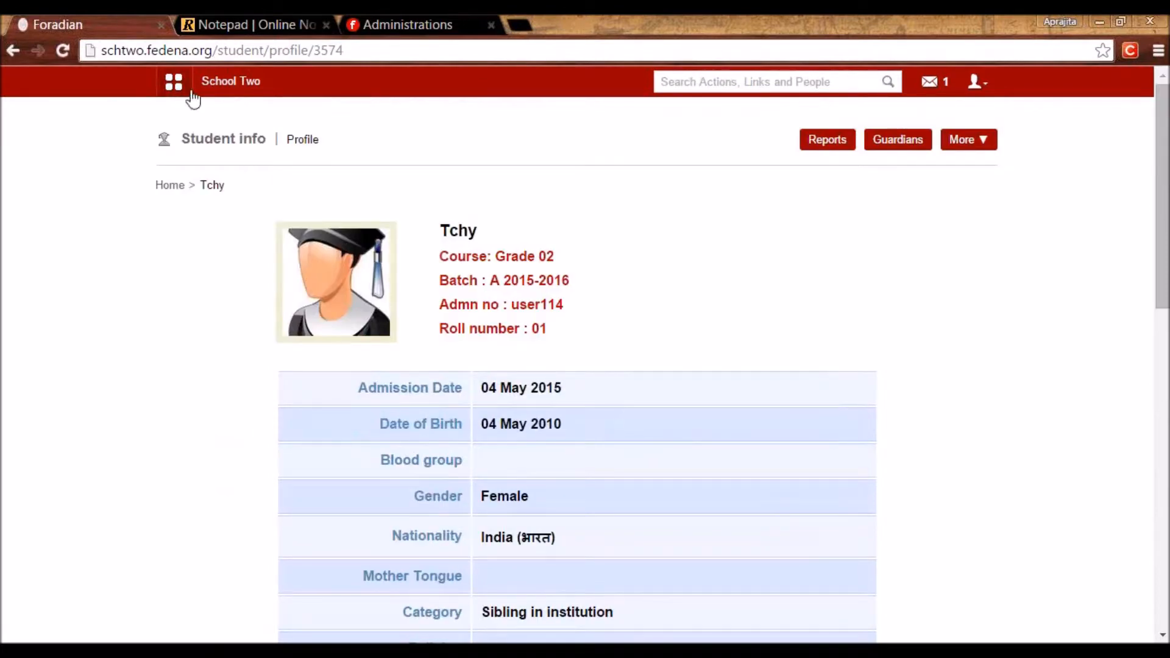
Browse the apps menu's Quick Links, Academics and Collaboration tabs, then open the Inbox.
left_click(175, 78)
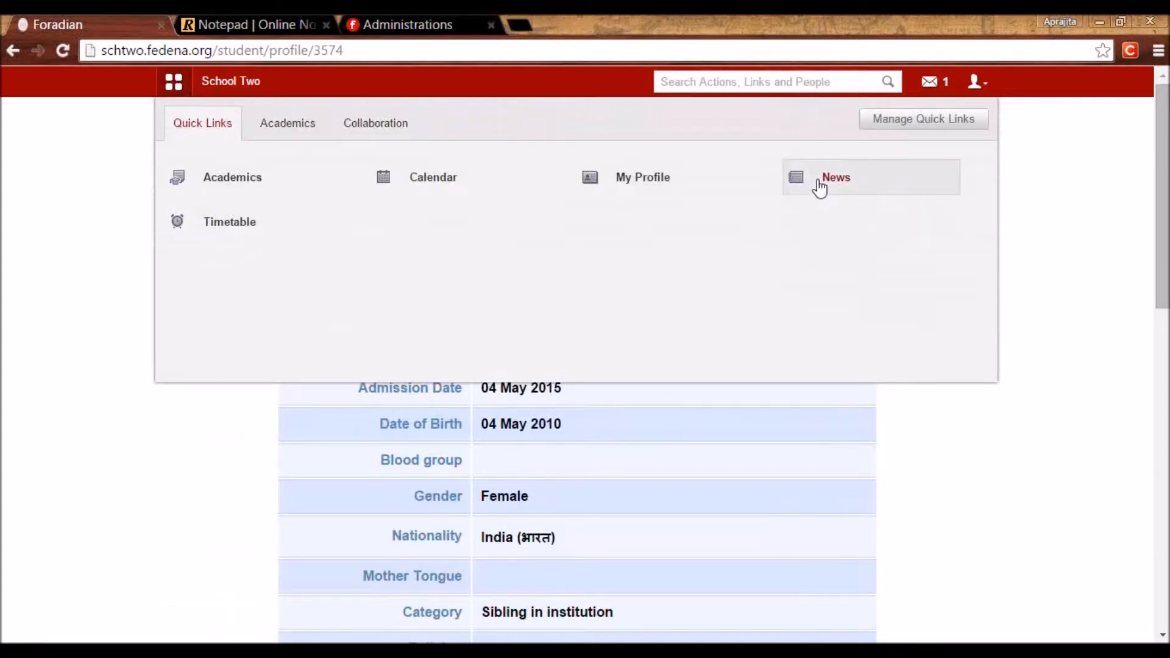
left_click(314, 131)
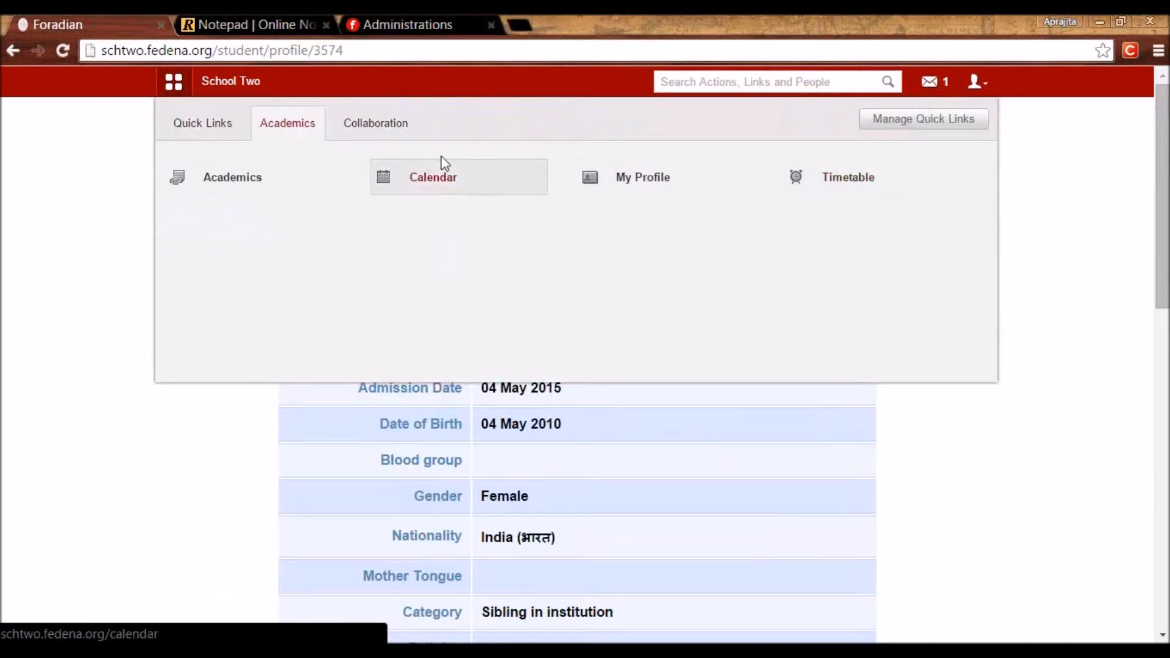
left_click(405, 127)
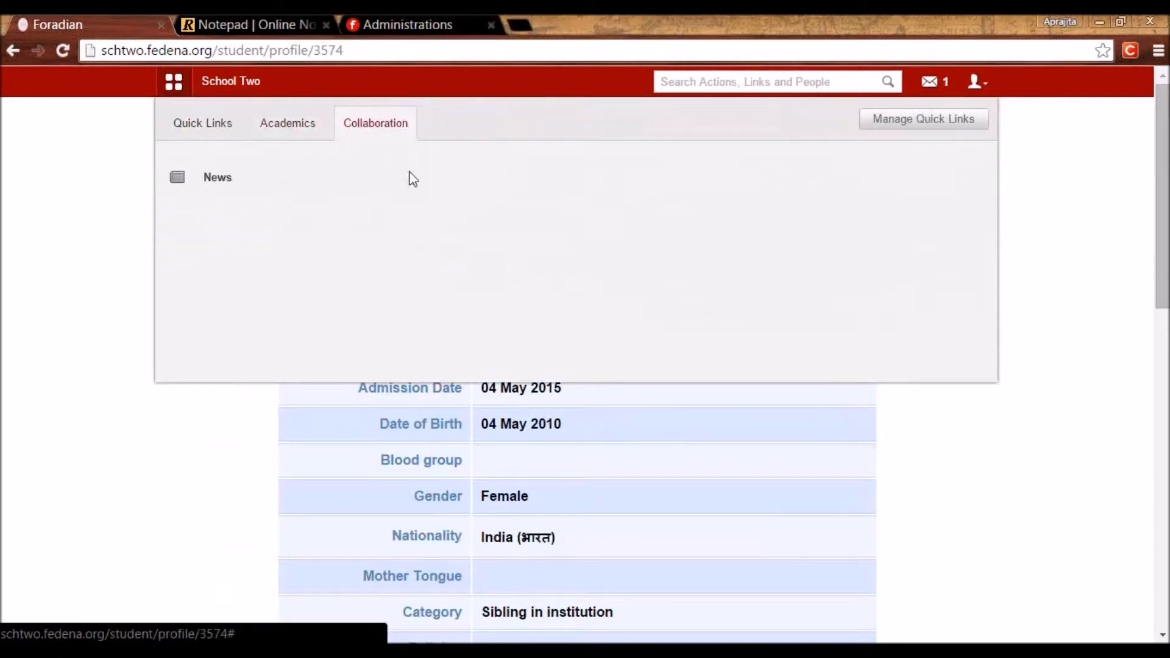
left_click(700, 497)
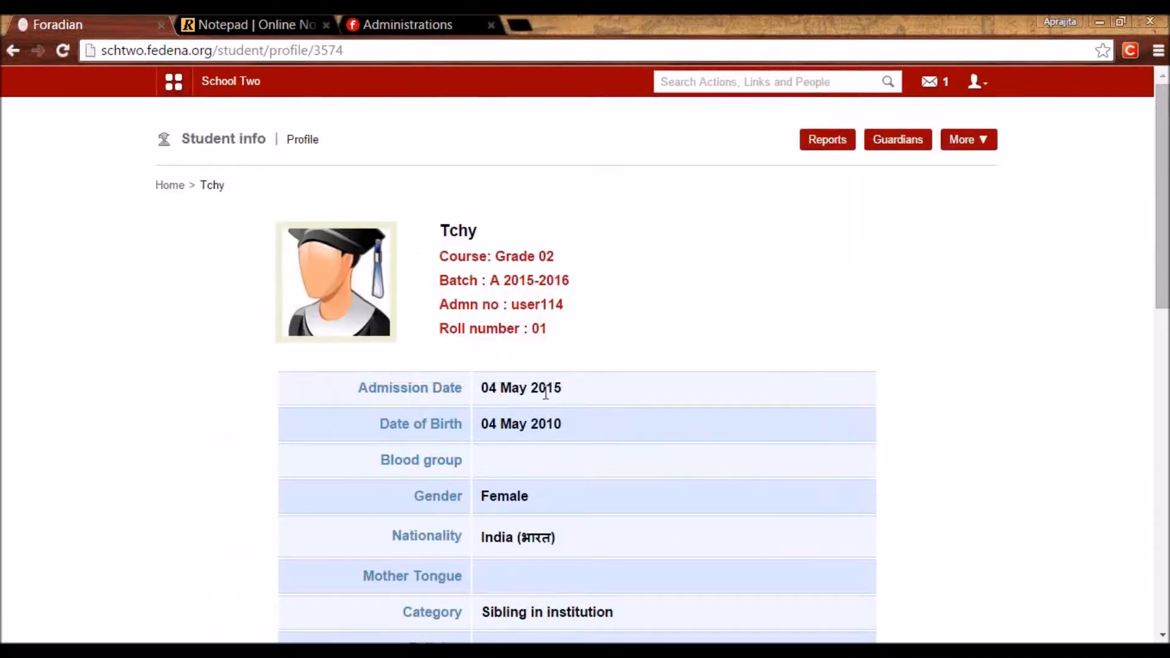
left_click(937, 92)
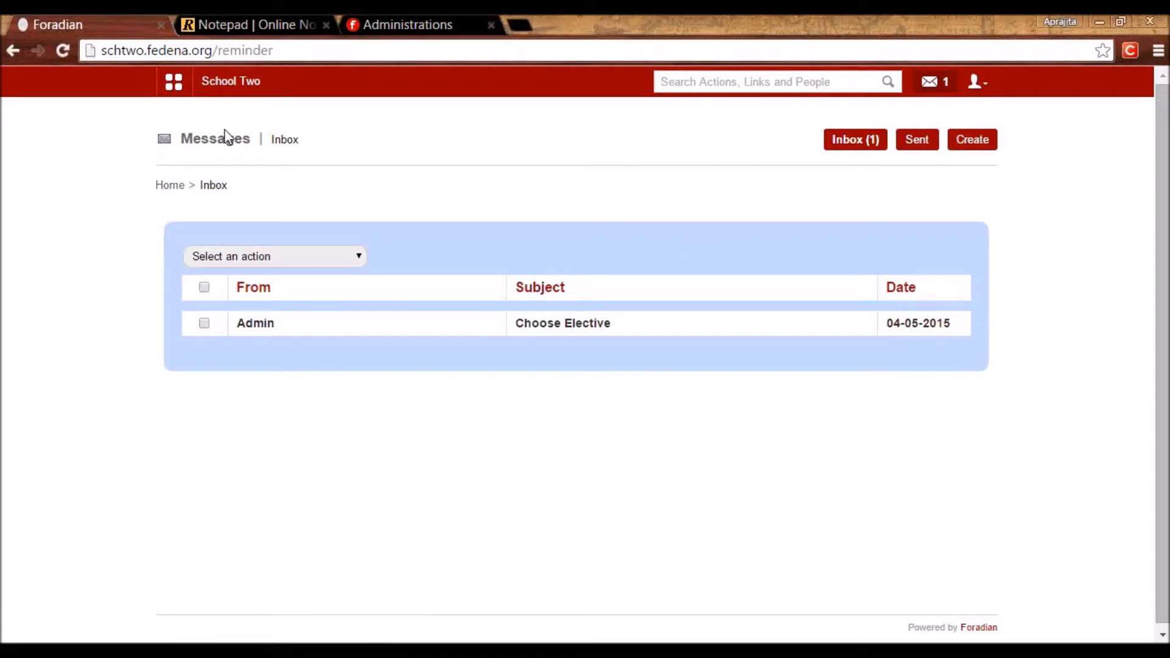
Read the Choose Elective message, then open My Subjects from the profile's More options.
left_click(557, 323)
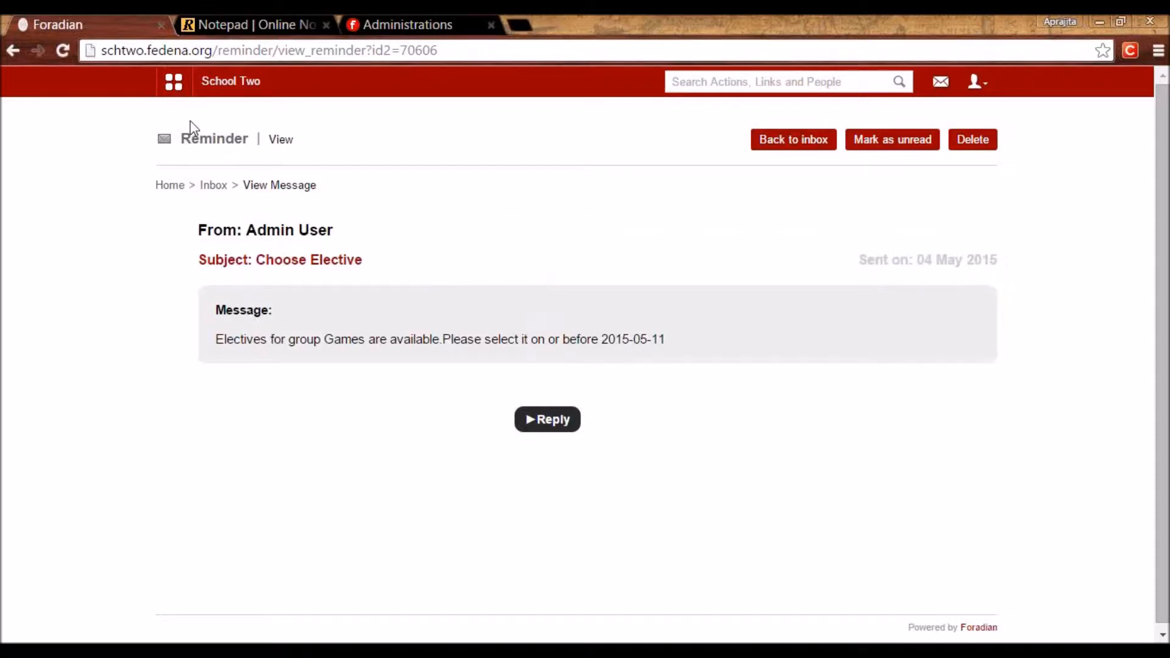
left_click(174, 83)
left_click(298, 125)
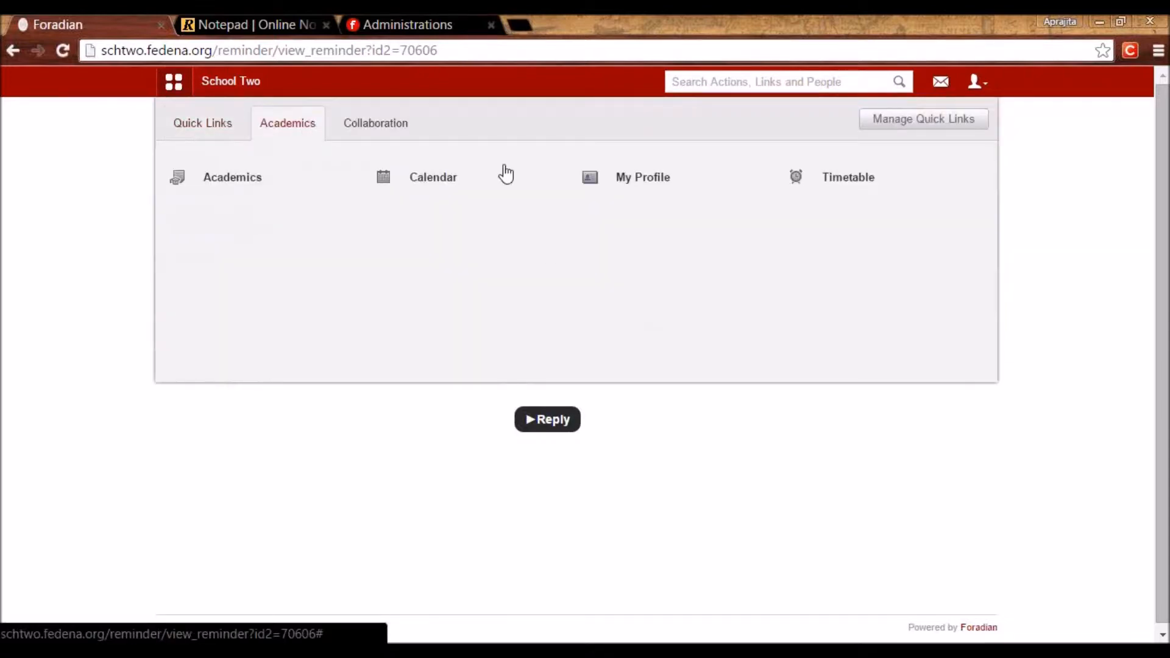
left_click(632, 182)
left_click(968, 139)
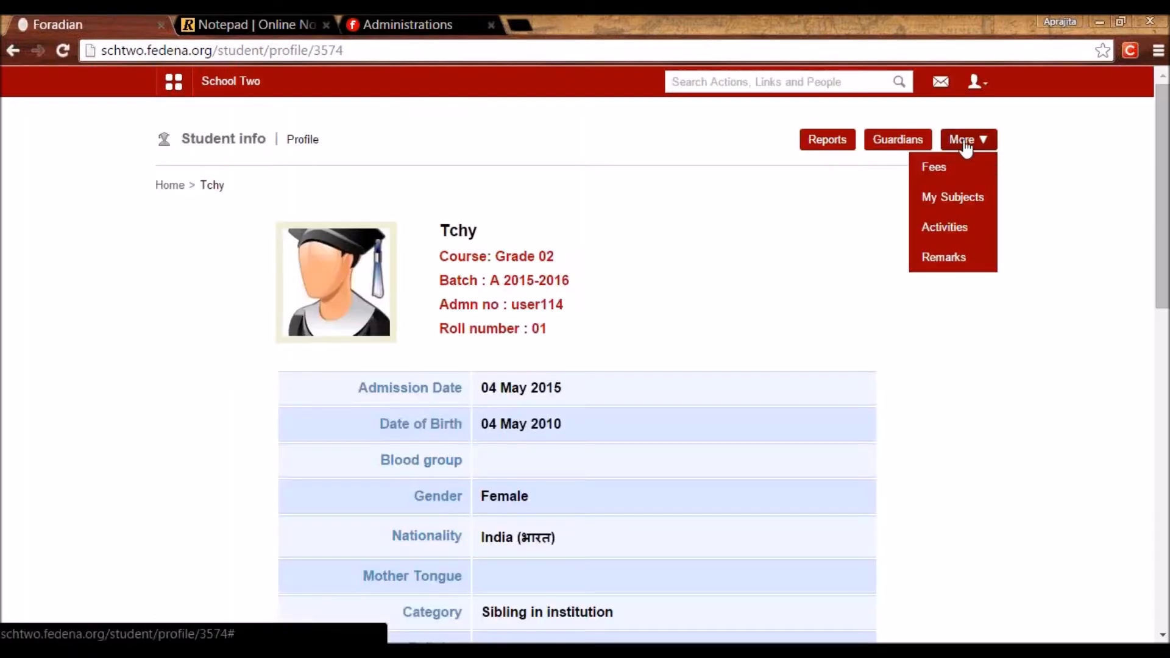
left_click(949, 197)
scroll(880, 473, "down", 1)
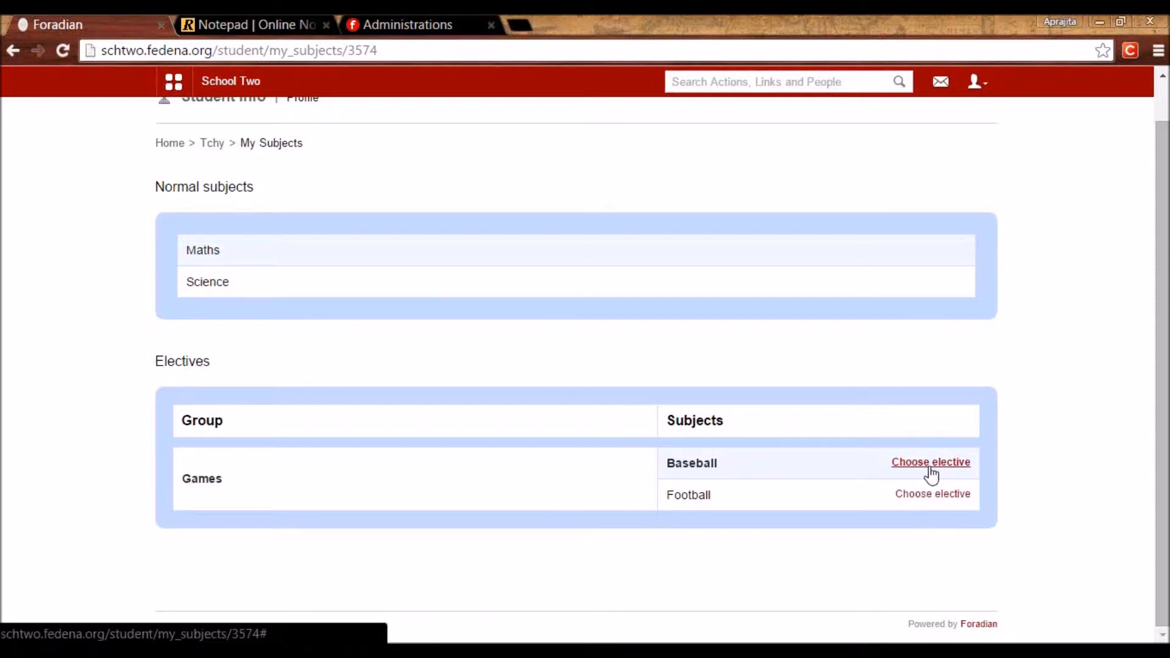
Log out of the student account, sign in as admin, then log out again.
left_click(931, 463)
left_click(975, 82)
left_click(915, 150)
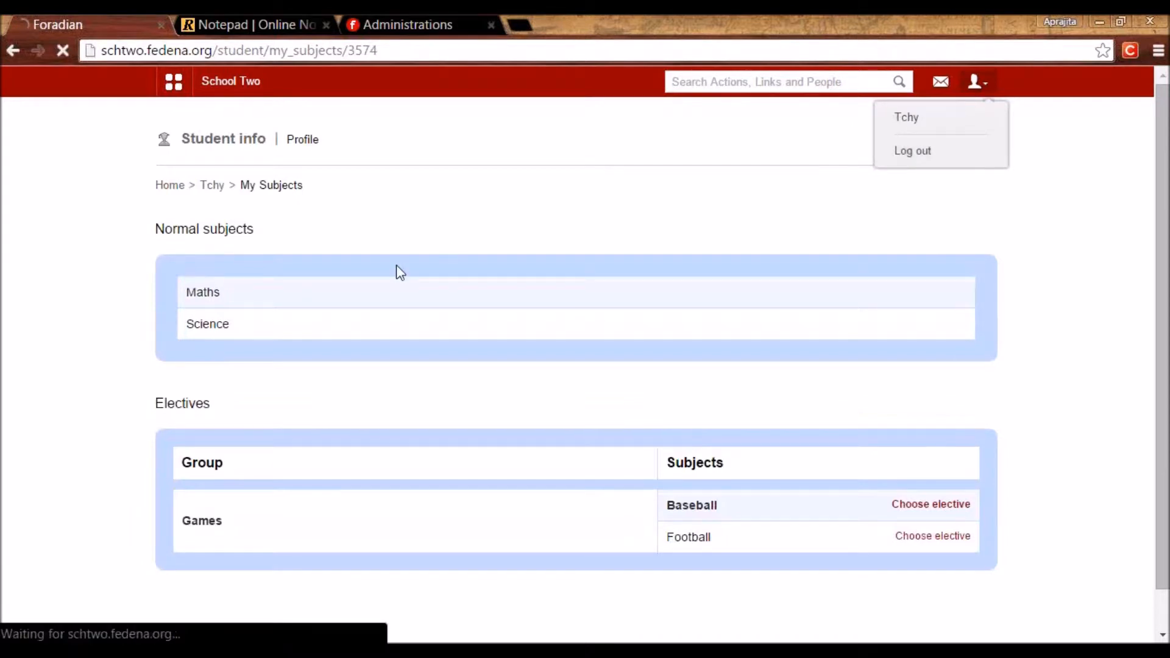
left_click(612, 358)
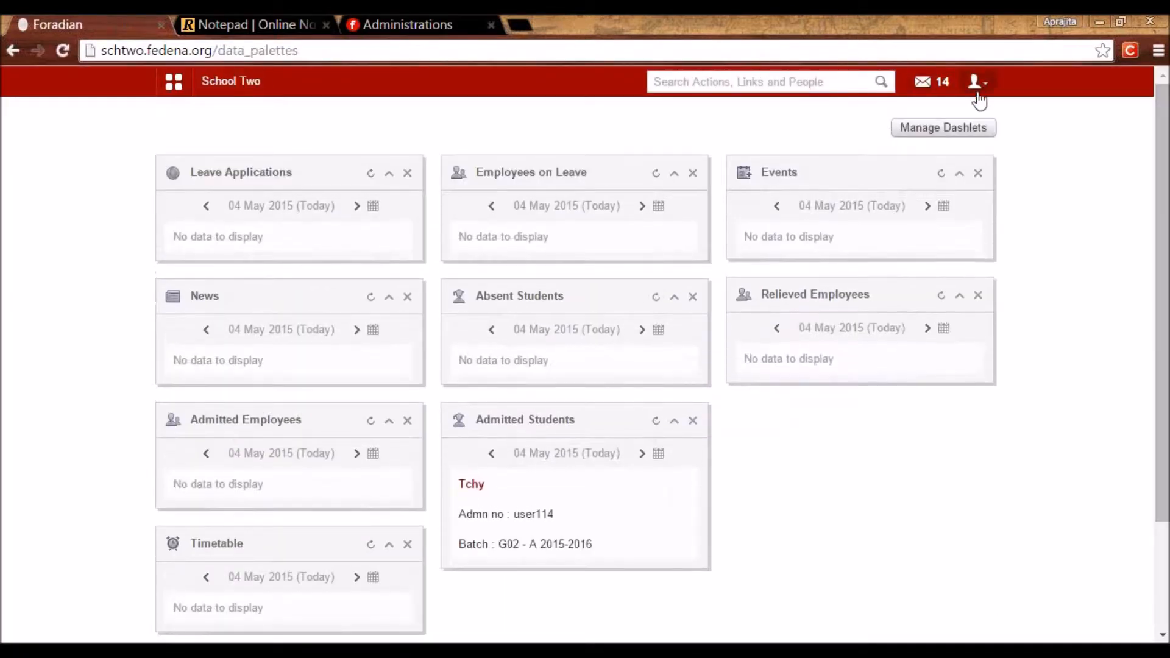
left_click(976, 85)
left_click(929, 157)
Log in with the parent's username and password and begin entering a new password.
left_click_drag(645, 263, 534, 261)
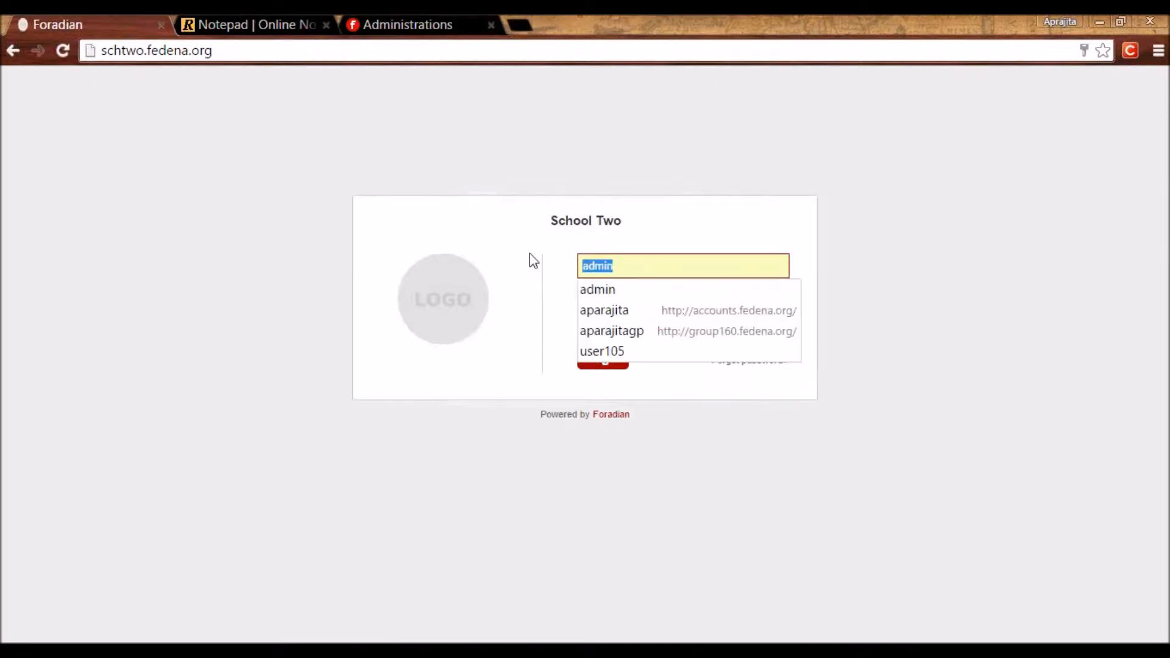
type("user114")
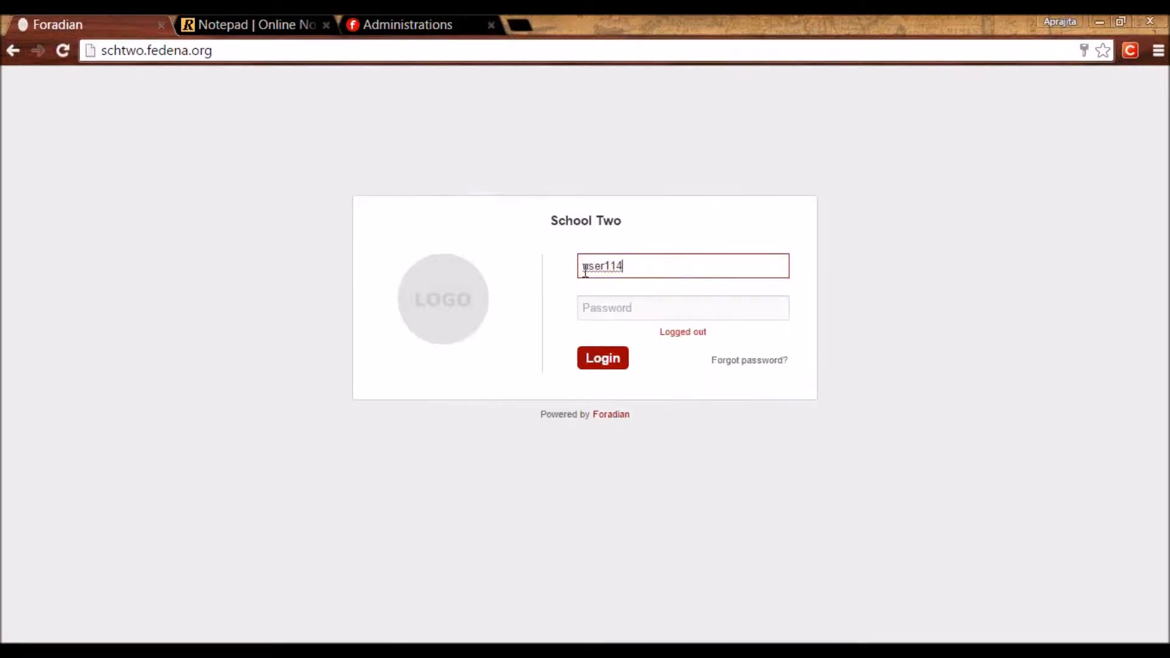
left_click(585, 270)
type("p")
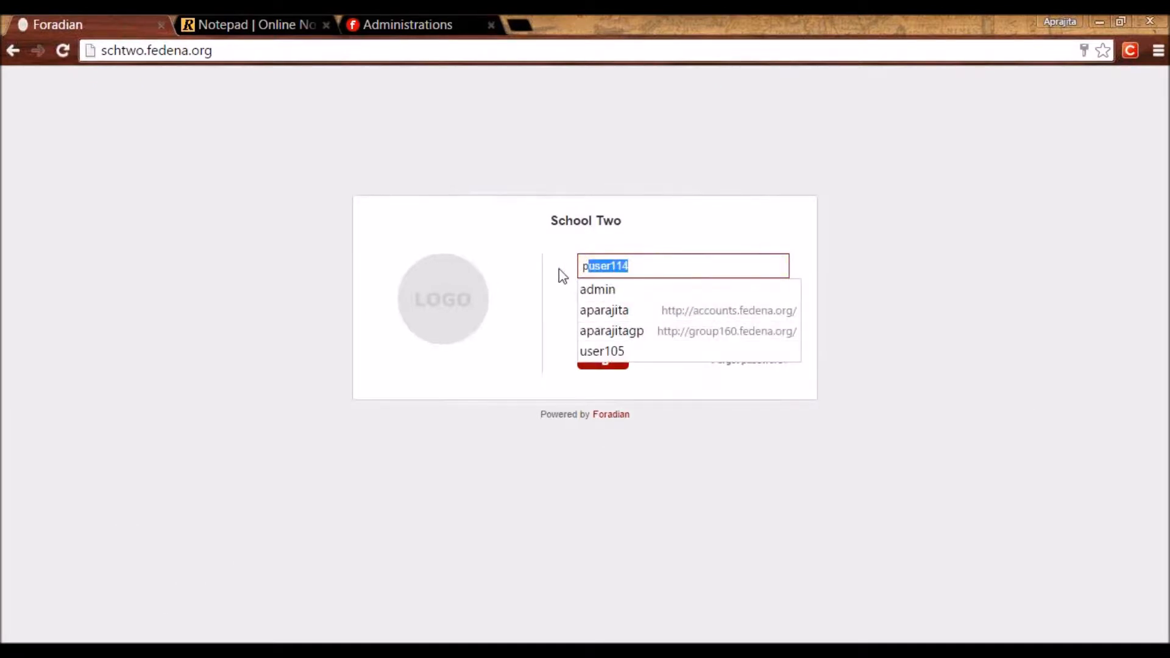
left_click(616, 308)
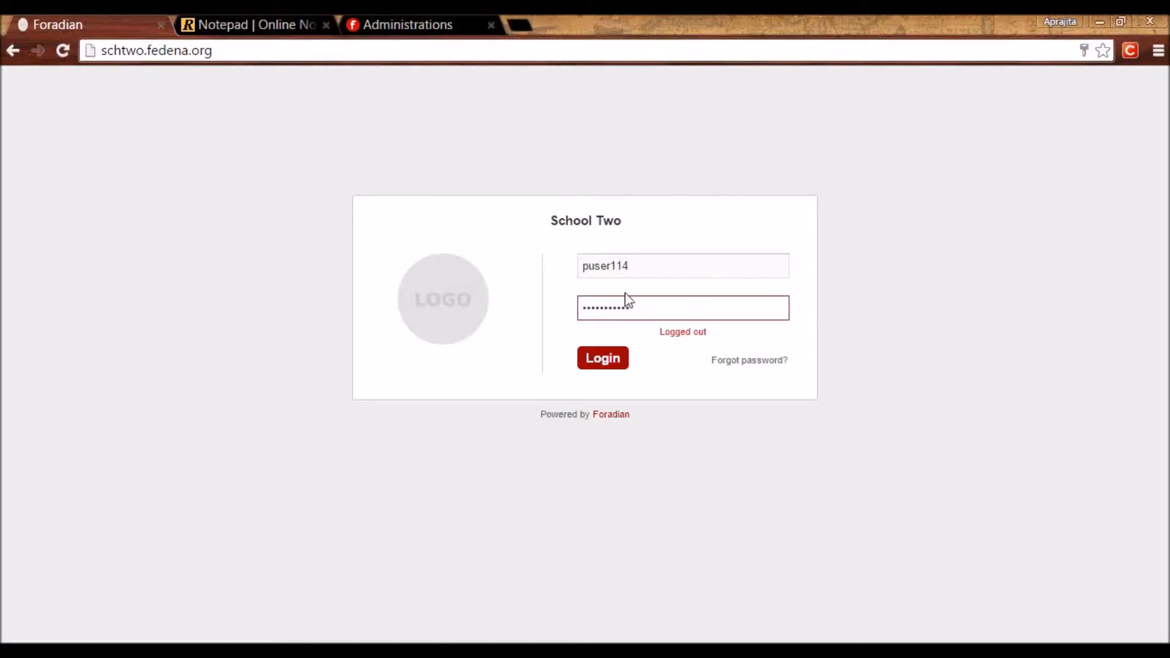
left_click_drag(597, 301, 551, 305)
left_click_drag(645, 268, 555, 272)
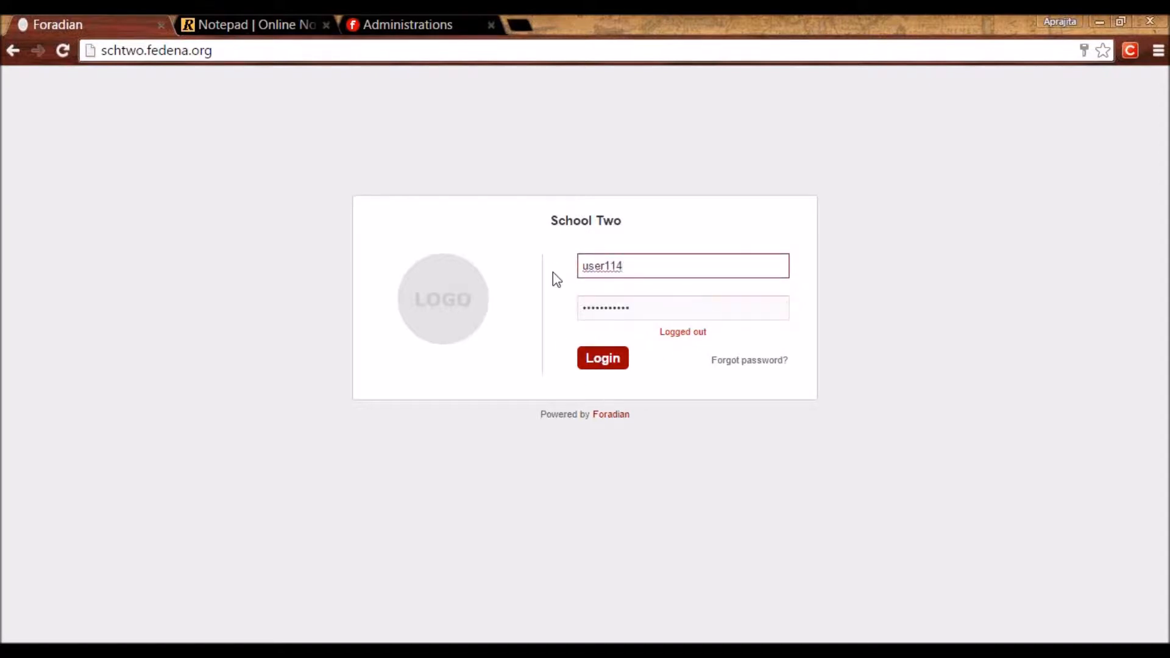
left_click(605, 360)
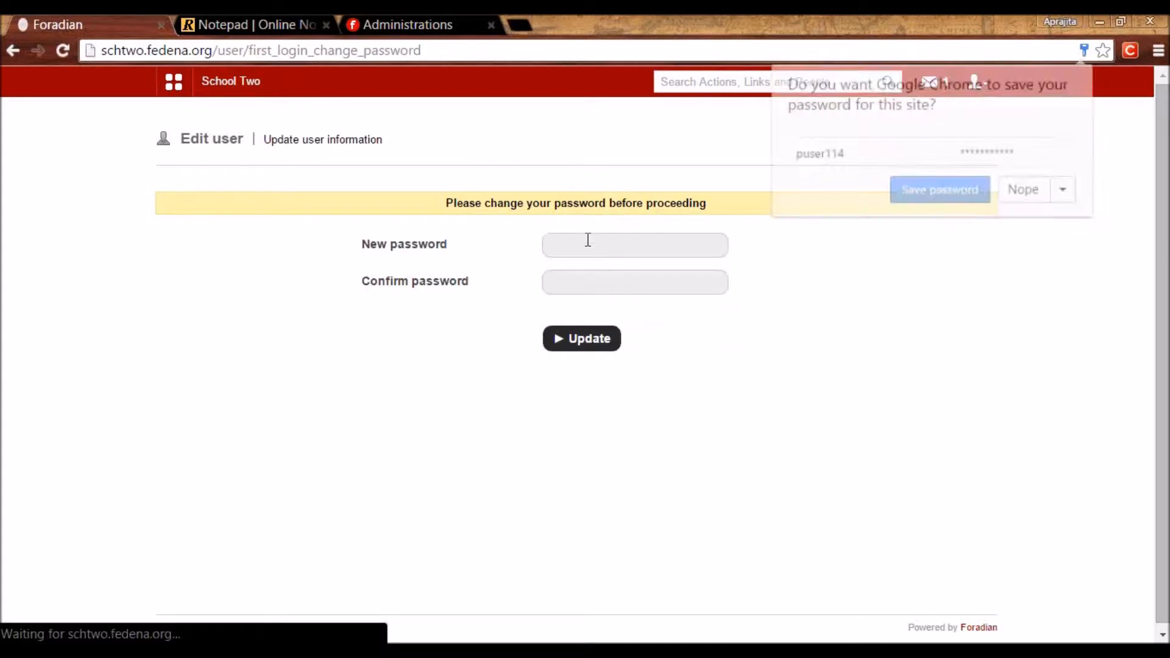
left_click(588, 240)
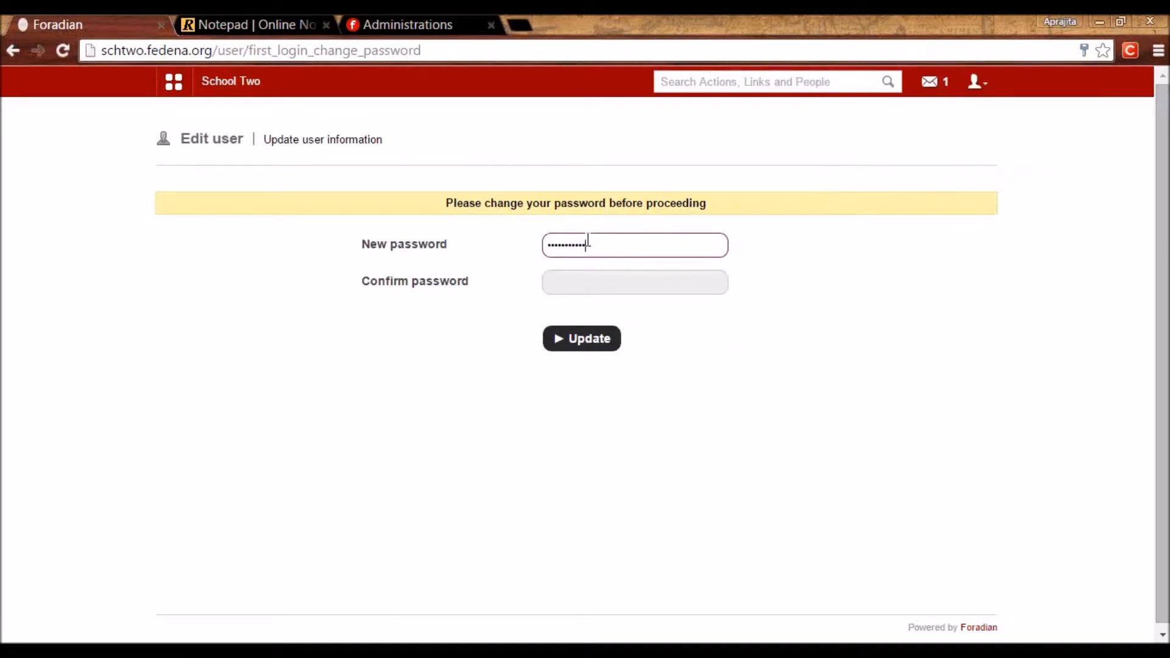
Confirm and save the parent's new password, then browse the Academics and Collaboration apps.
key("Tab")
key("Return")
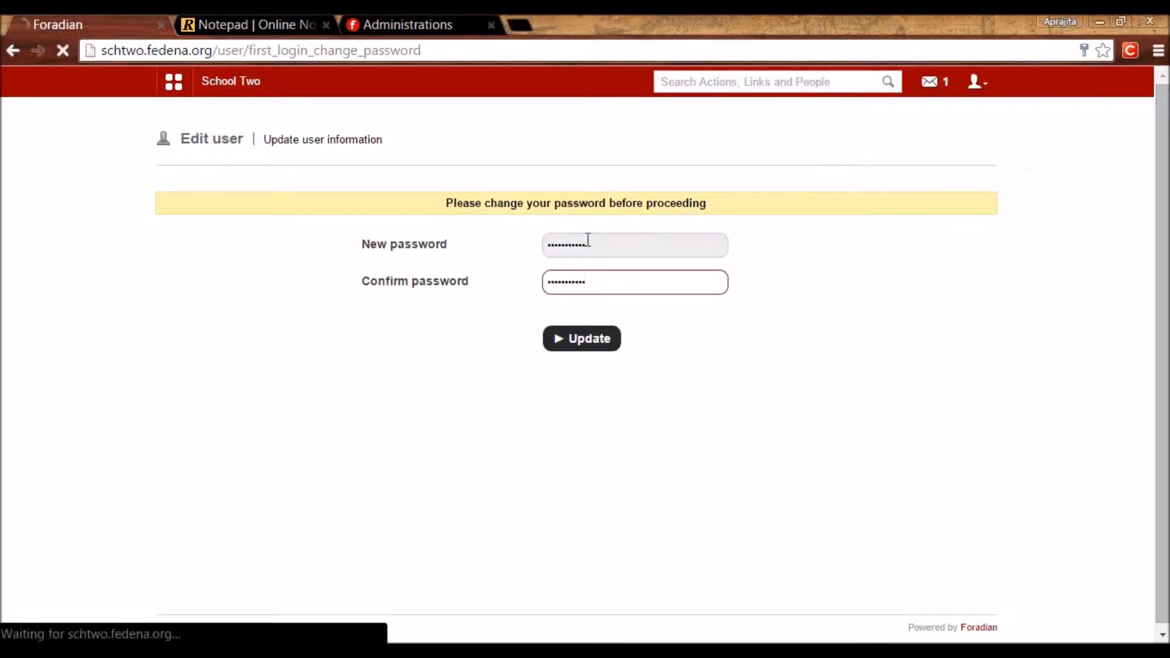
left_click(196, 90)
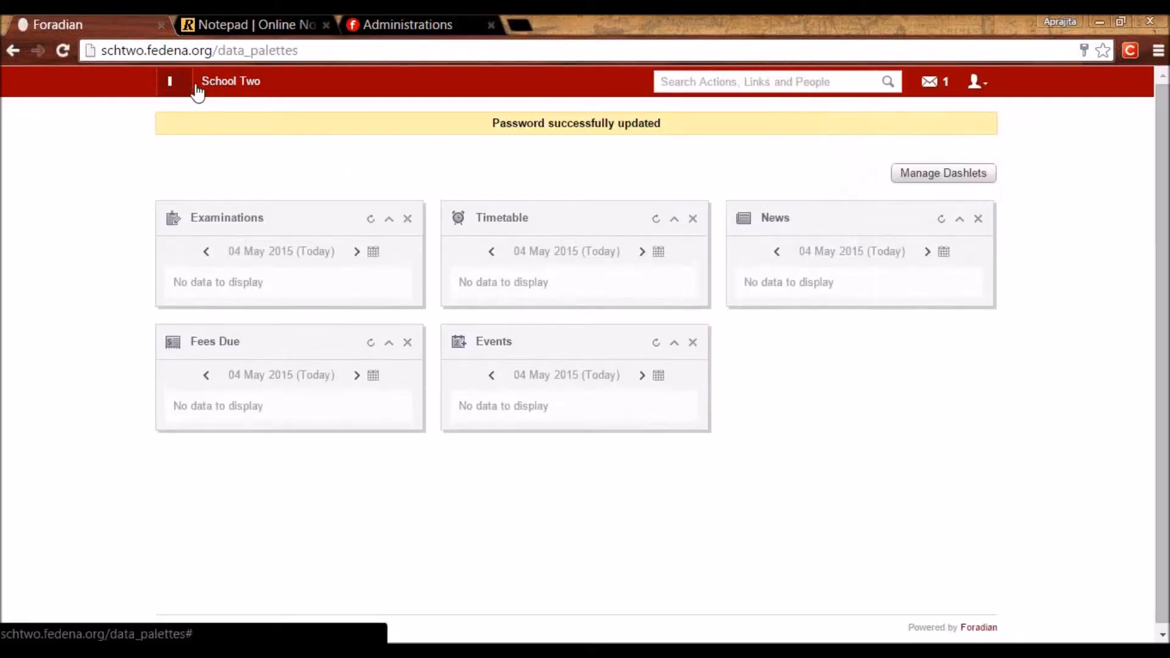
left_click(262, 120)
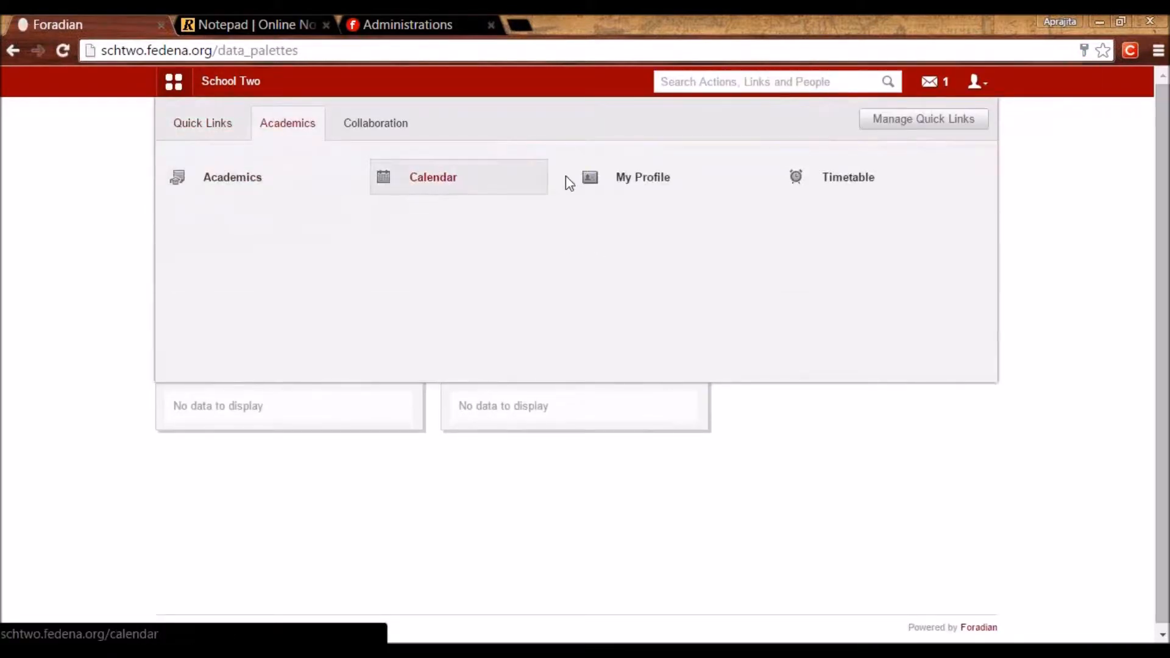
left_click(390, 137)
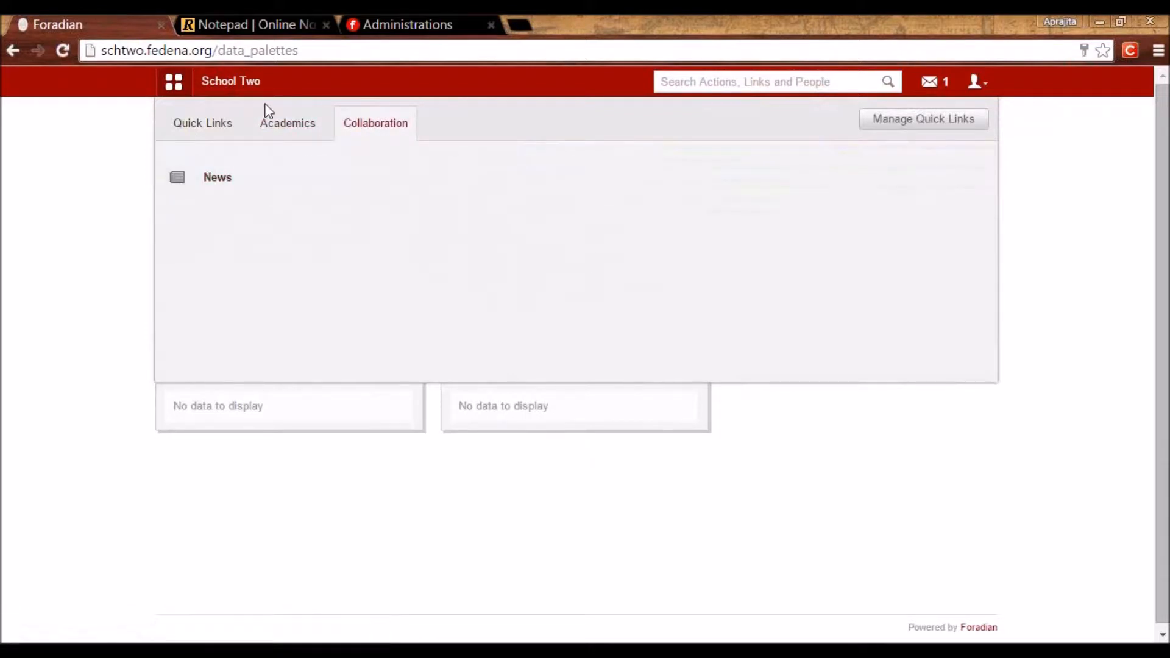
left_click(276, 119)
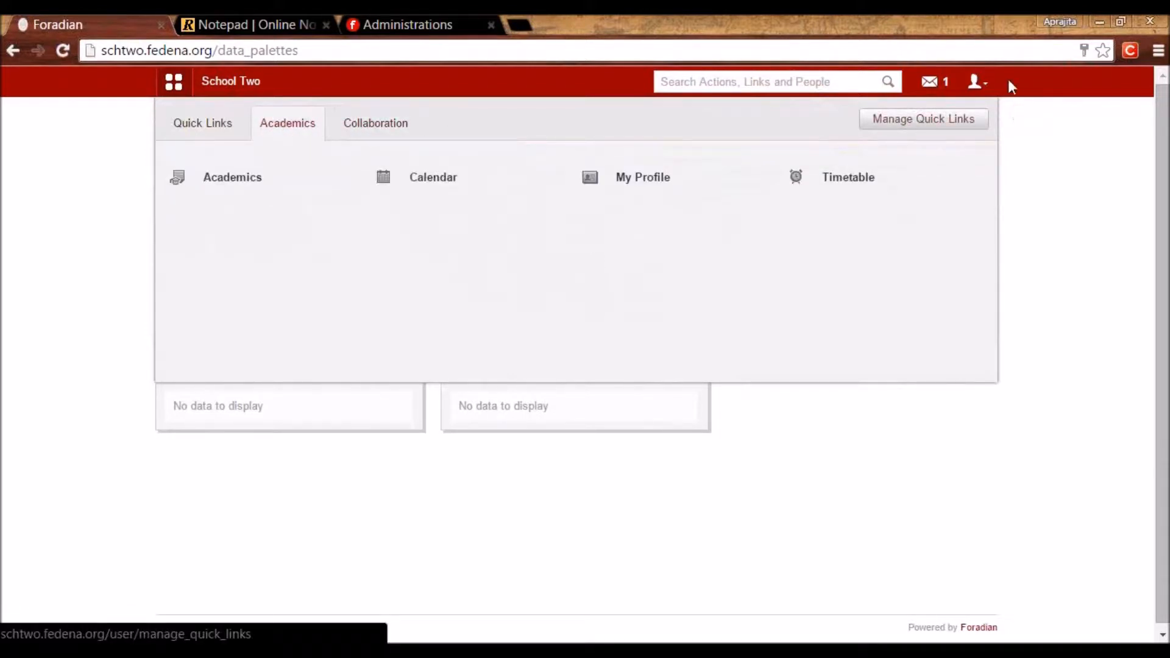
Open the parent's inbox, then log out to the School Two login page.
left_click(958, 87)
left_click(980, 84)
left_click(940, 154)
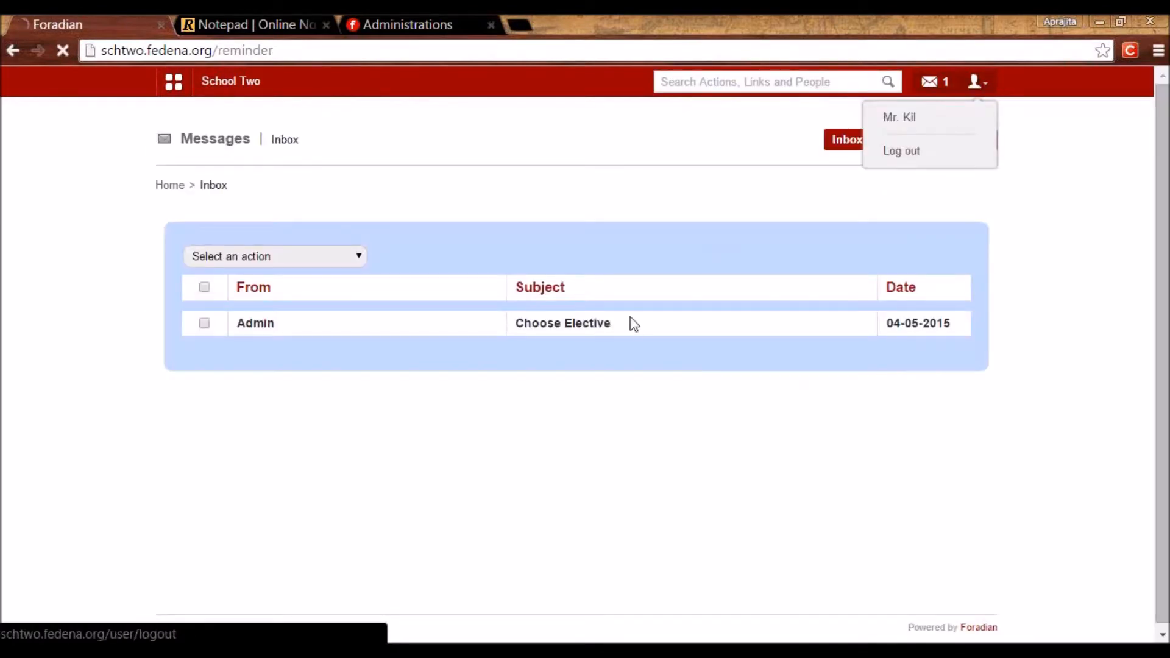
double_click(610, 266)
Sign in with the parent's username and password, declining to save the password.
type("puser6")
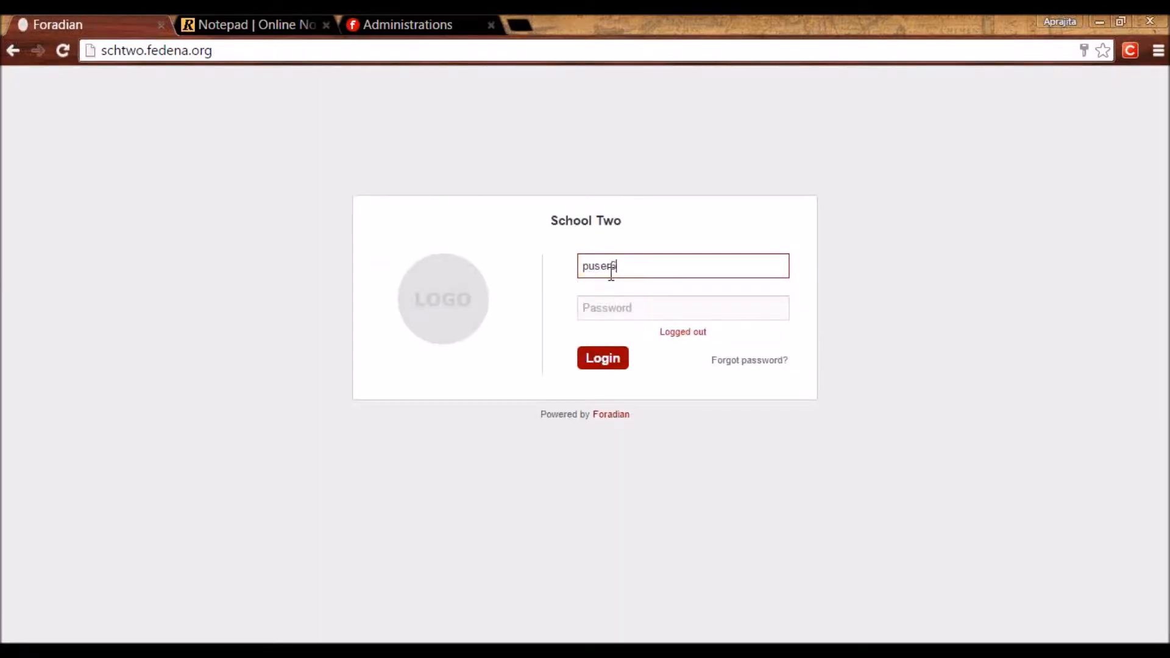
key("Tab")
type("p")
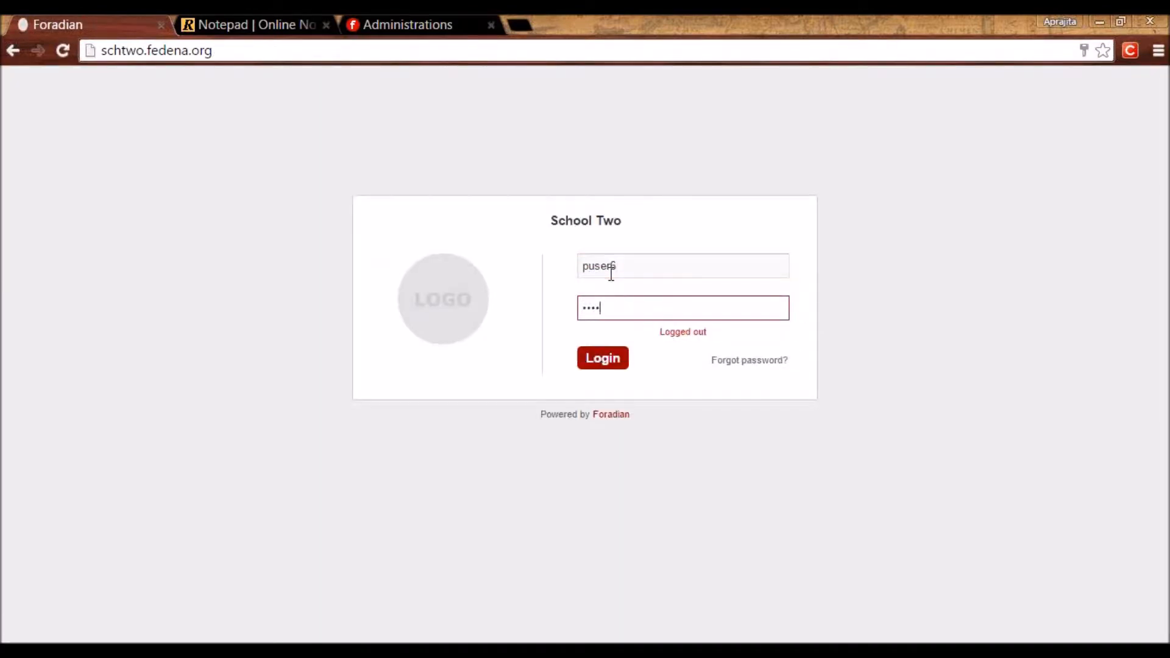
key("Return")
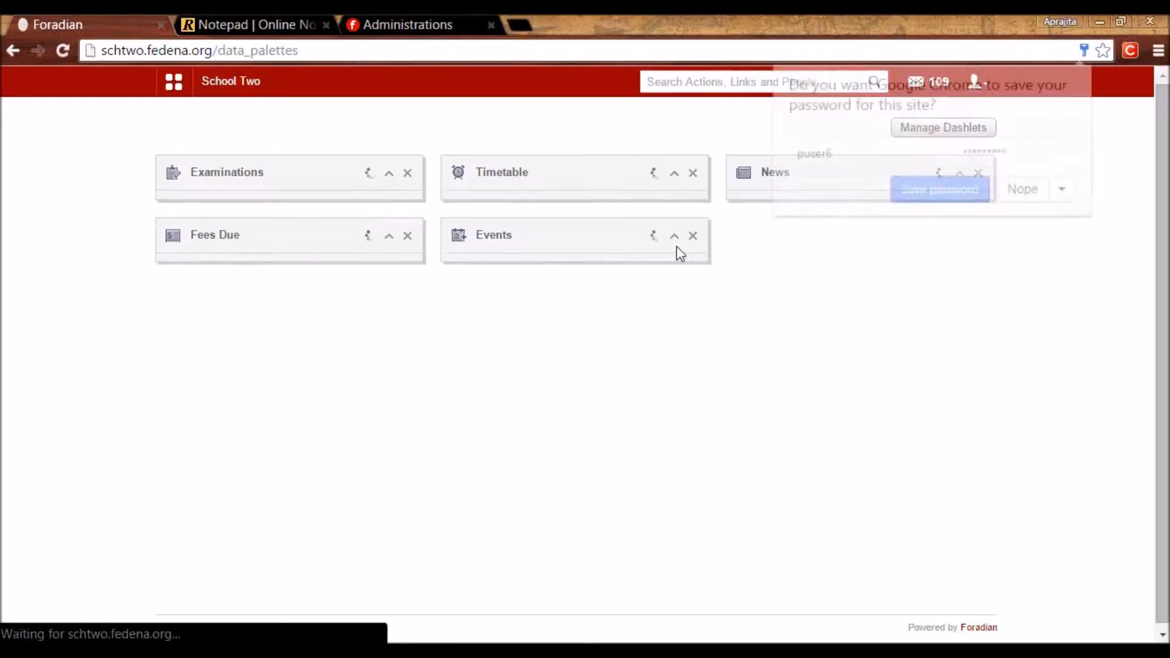
left_click(1014, 181)
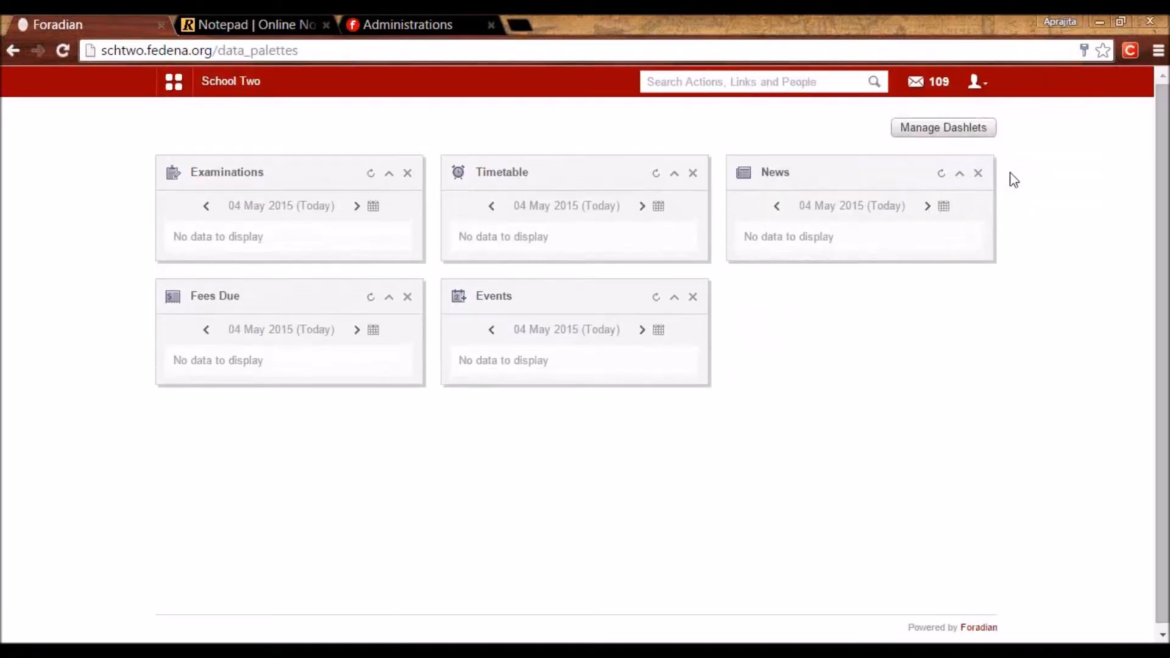
Switch to another child, browse the Academics and Collaboration apps, then log out.
left_click(976, 93)
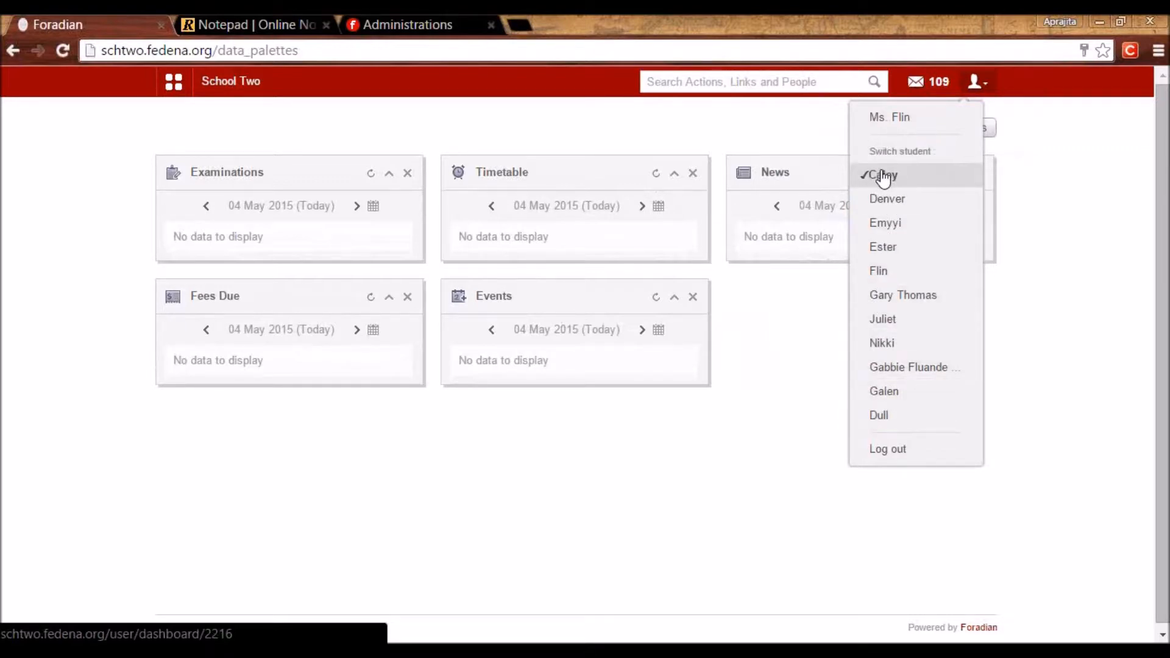
left_click(908, 199)
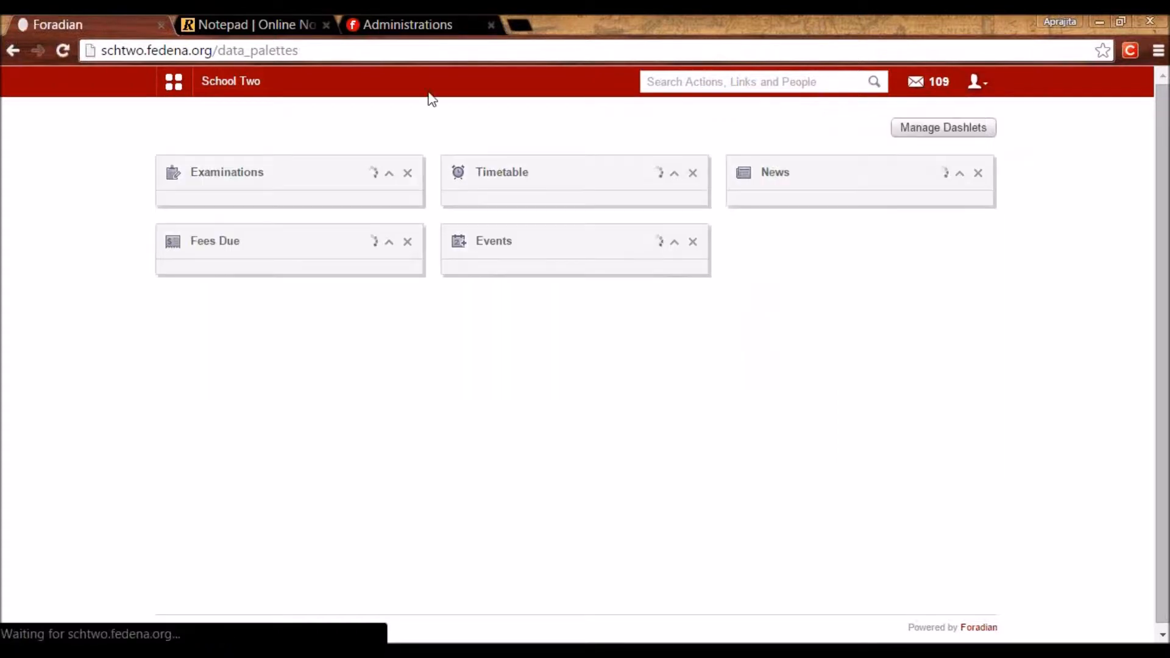
left_click(176, 84)
left_click(277, 138)
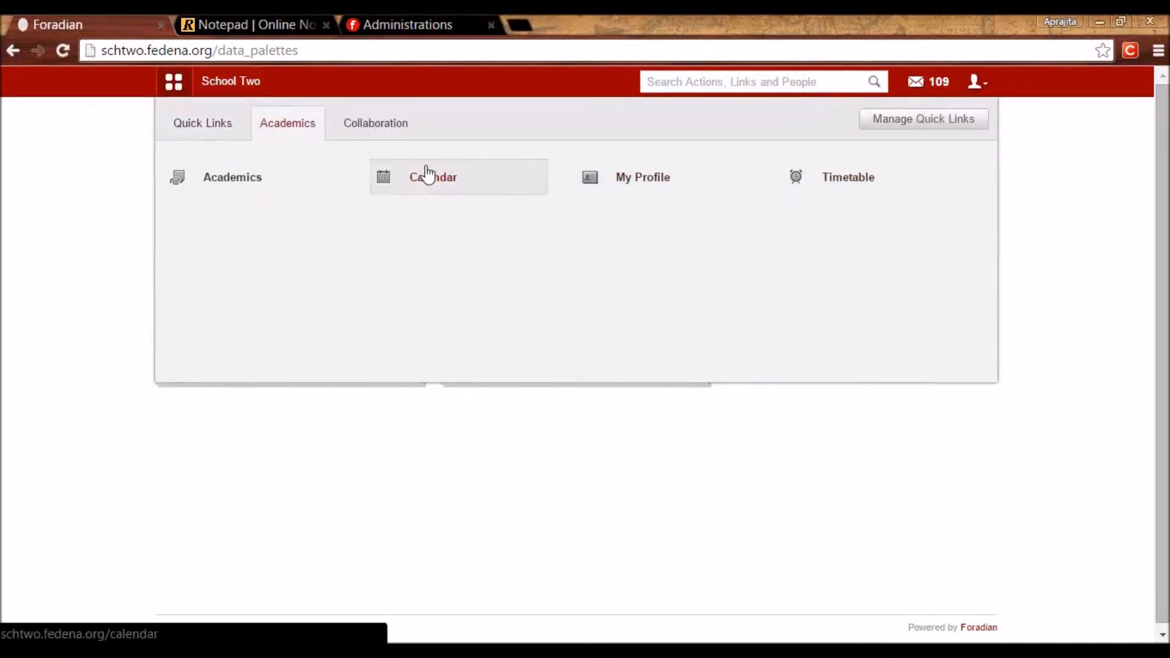
left_click(383, 126)
left_click(976, 82)
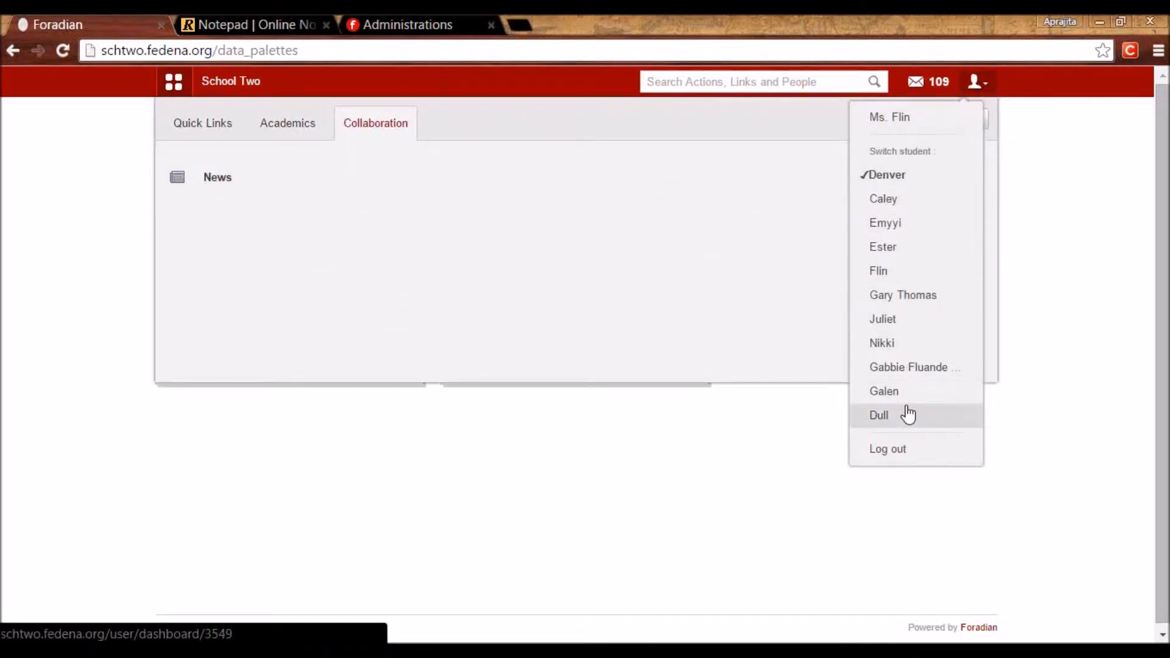
left_click(898, 460)
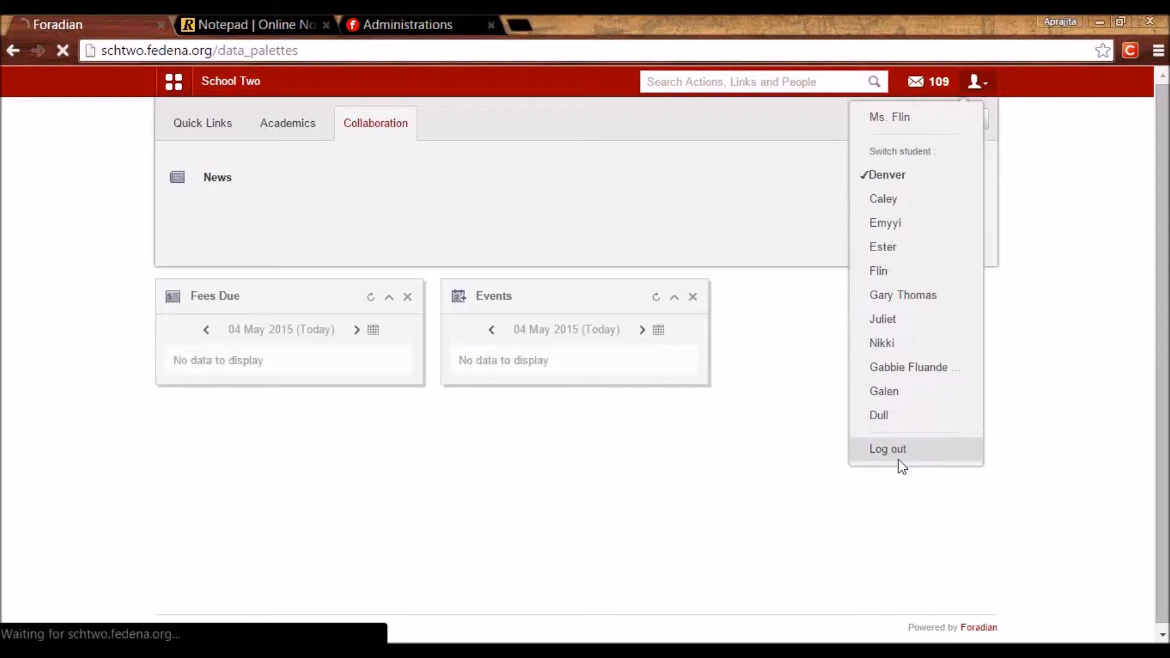
Log in and go to Administration > Human Resource > Settings.
left_click(603, 360)
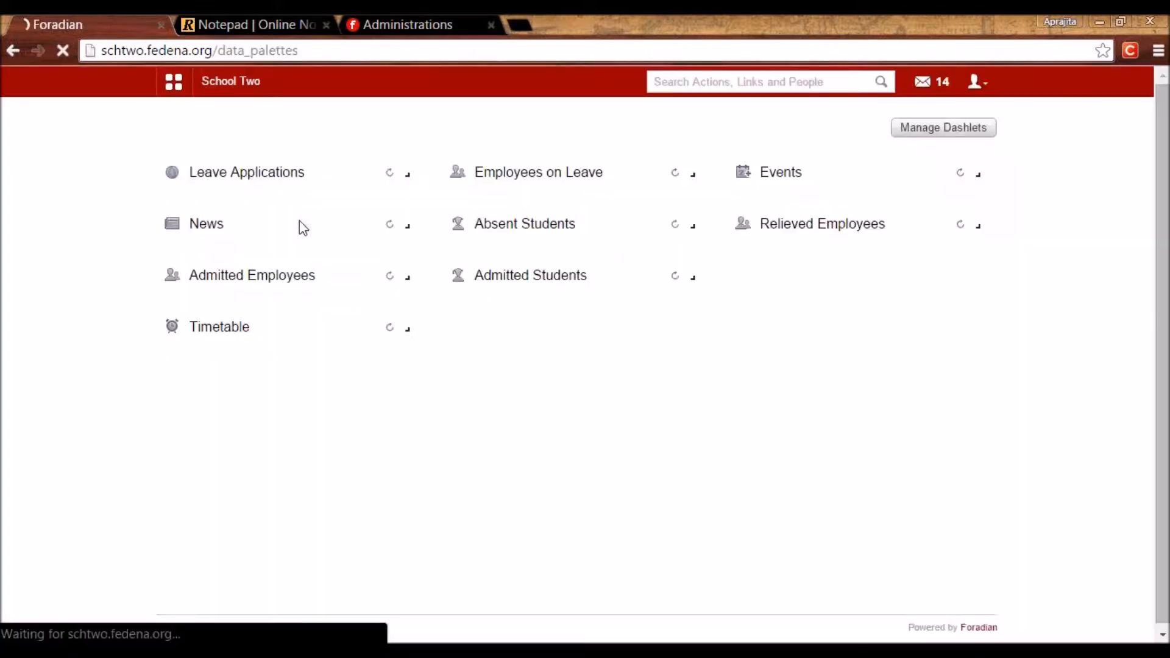
left_click(176, 87)
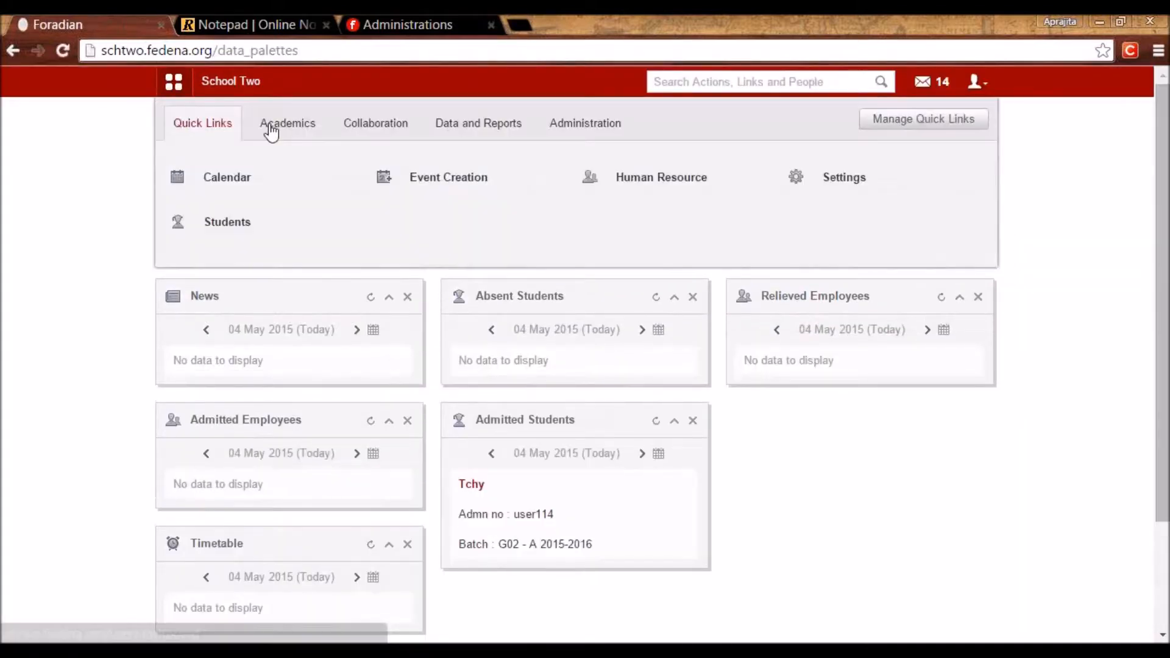
left_click(270, 130)
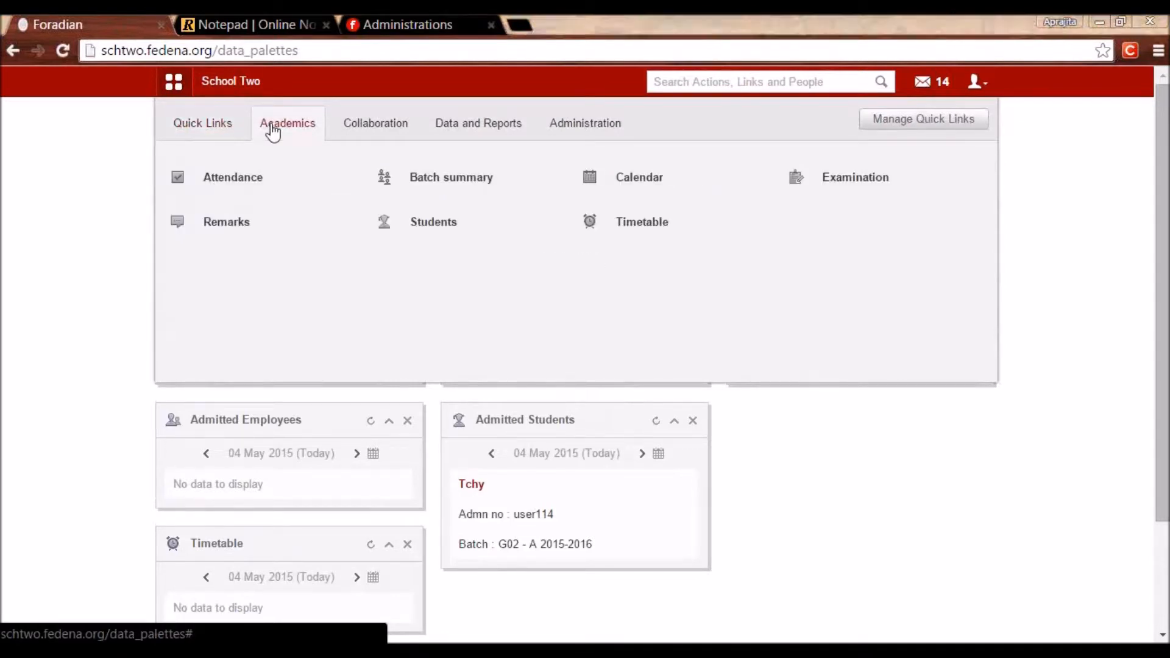
left_click(597, 125)
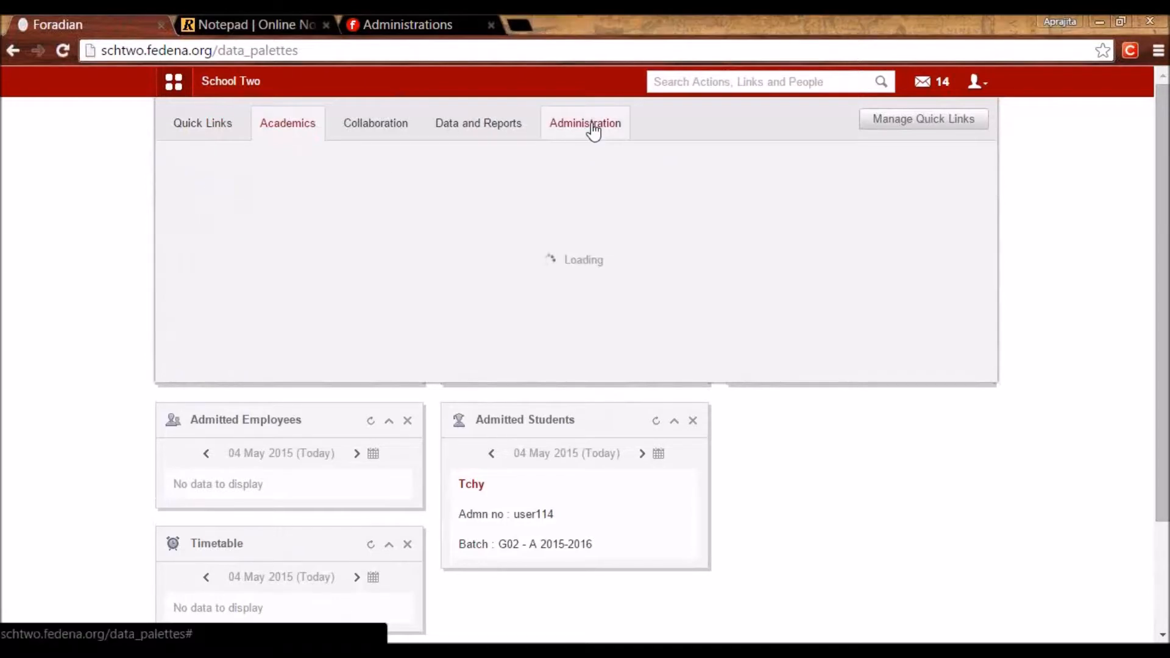
mouse_move(483, 180)
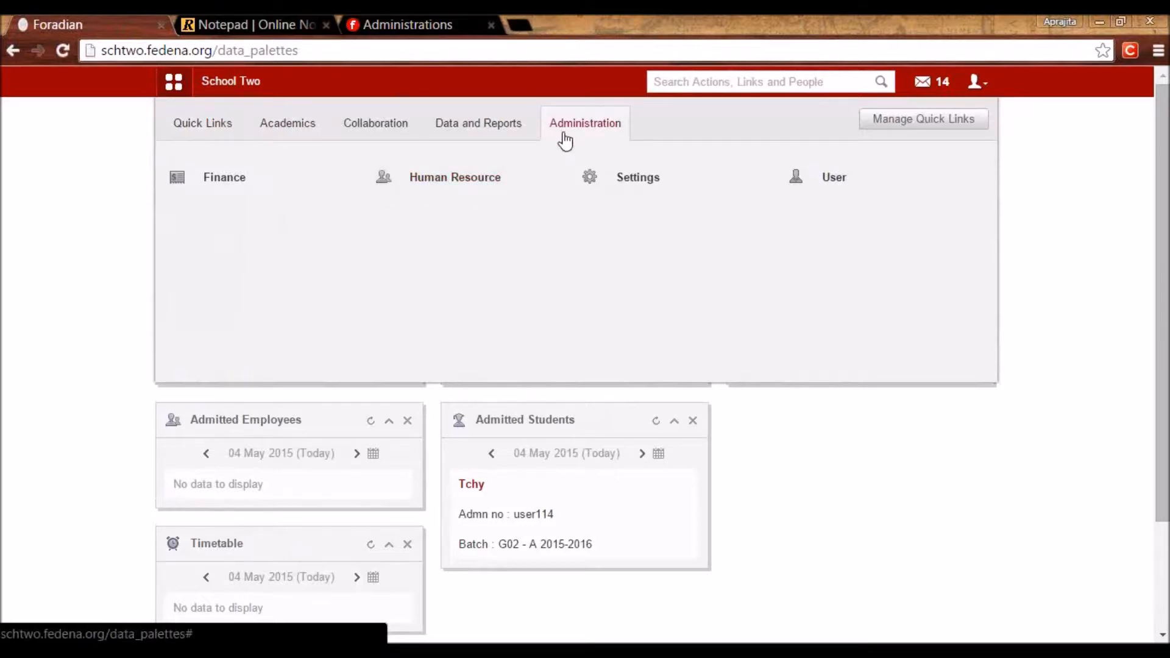
left_click(440, 183)
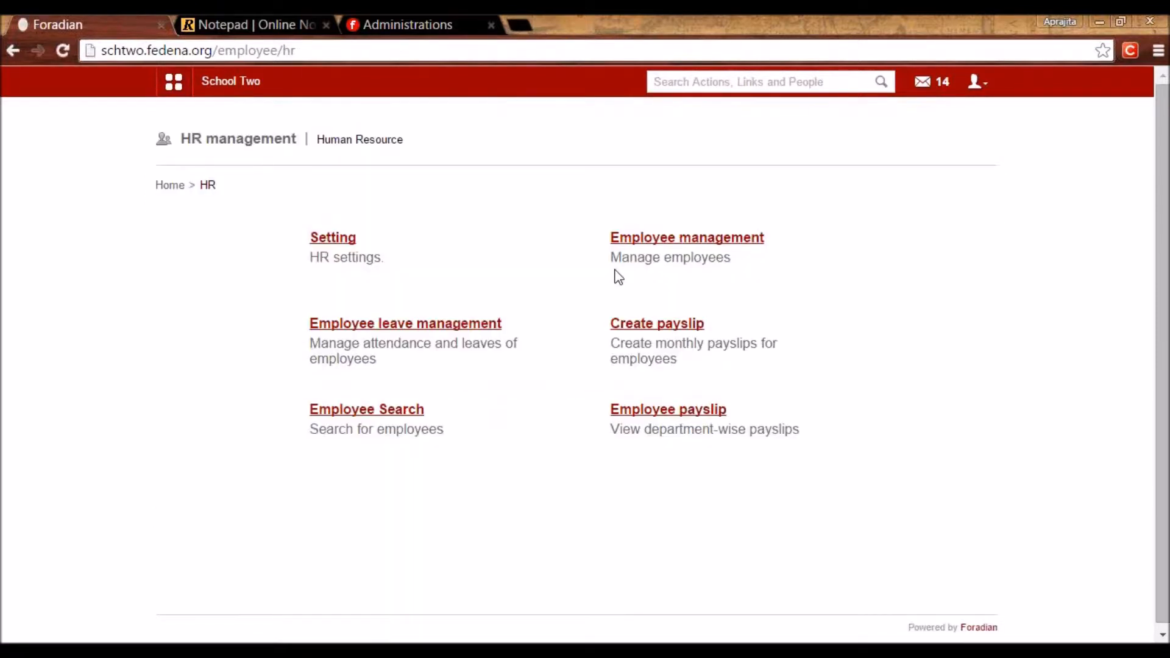
left_click(338, 242)
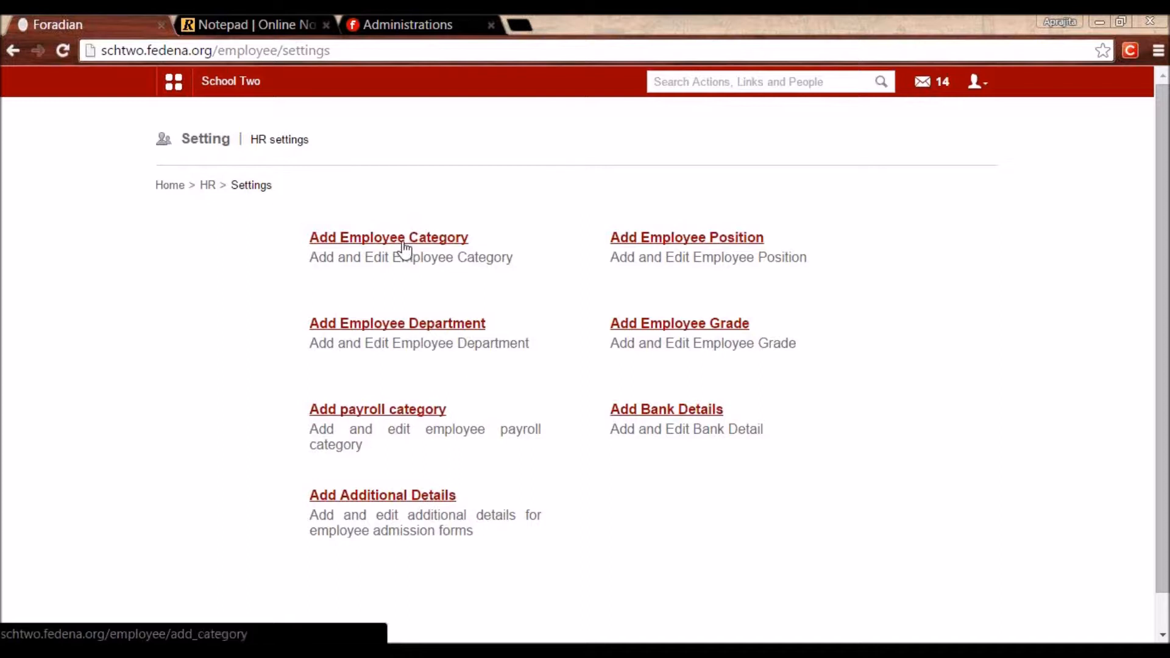
left_click(378, 238)
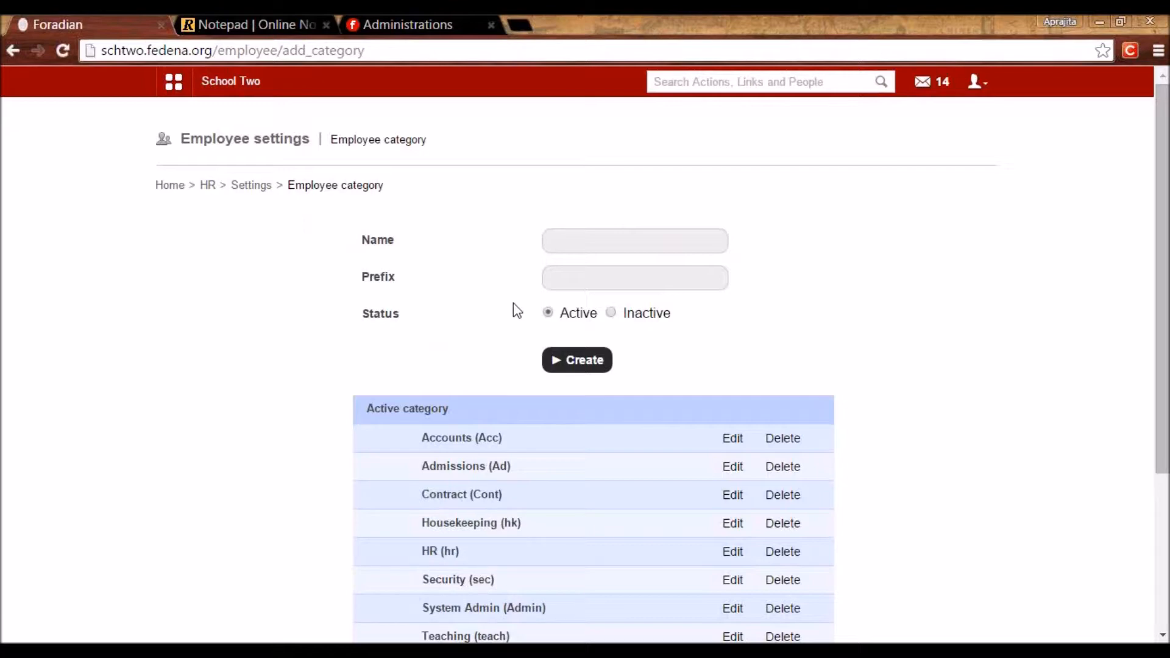
left_click(557, 239)
type("Te")
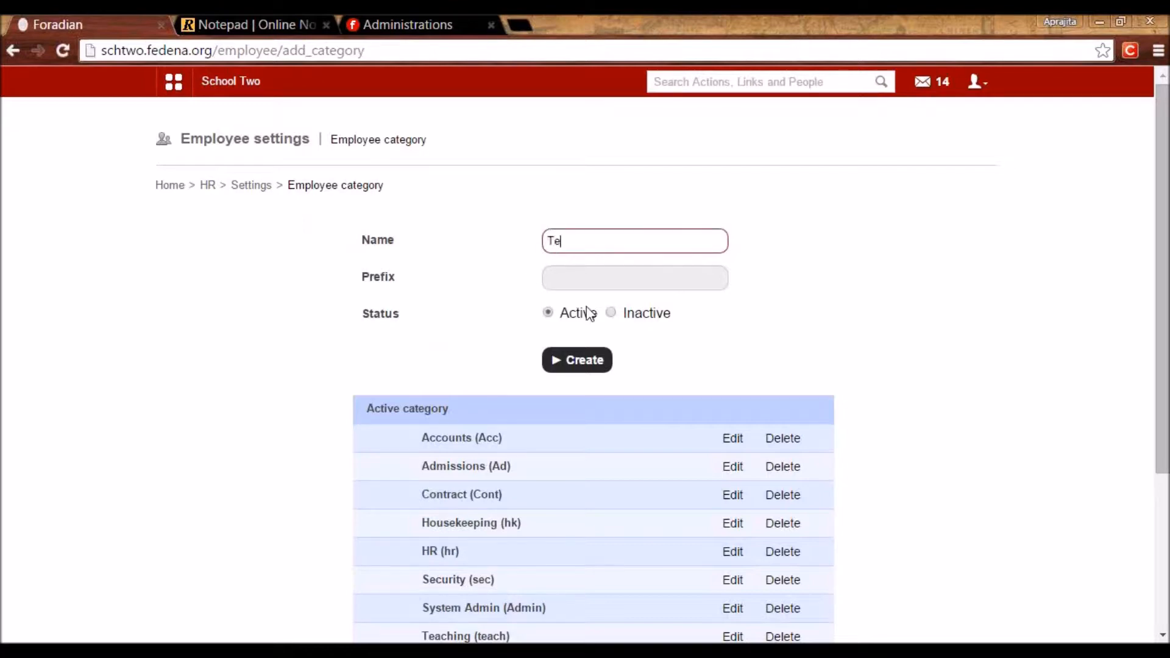
type("aching Staff")
left_click(581, 280)
type("teach")
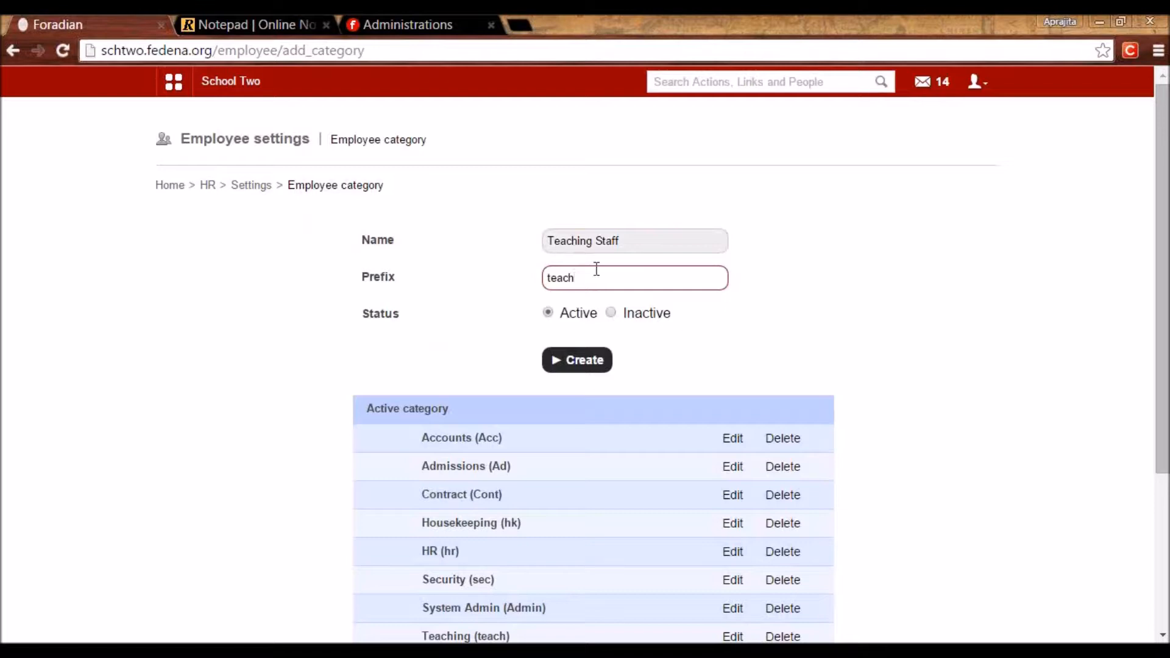
left_click_drag(632, 243, 527, 243)
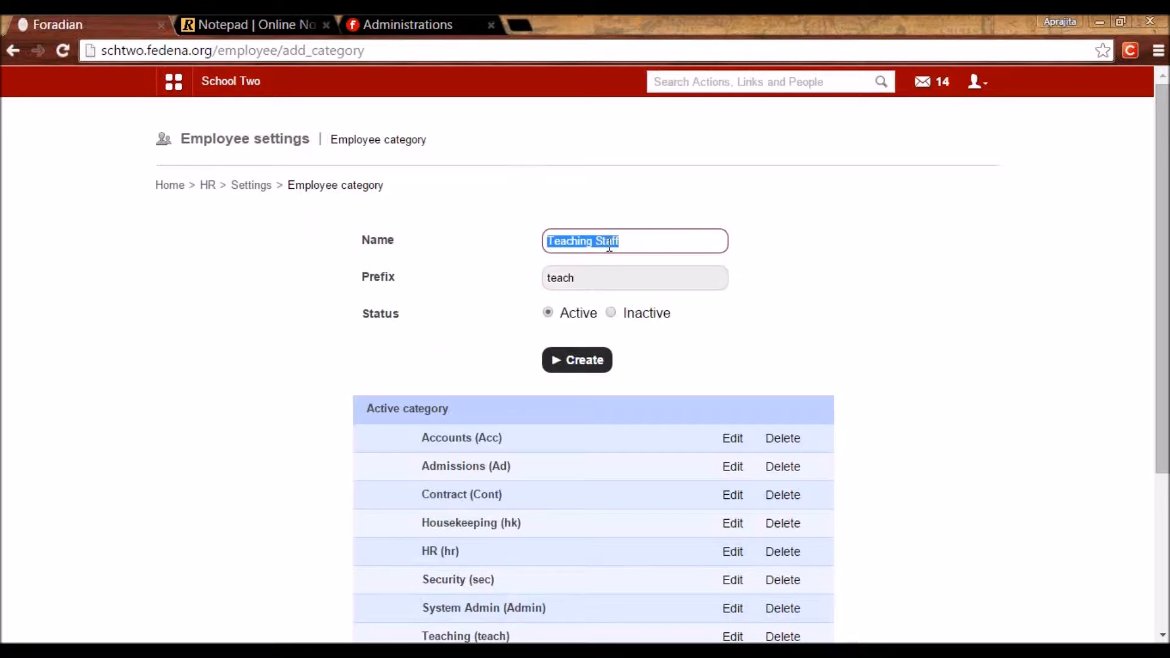
left_click(823, 268)
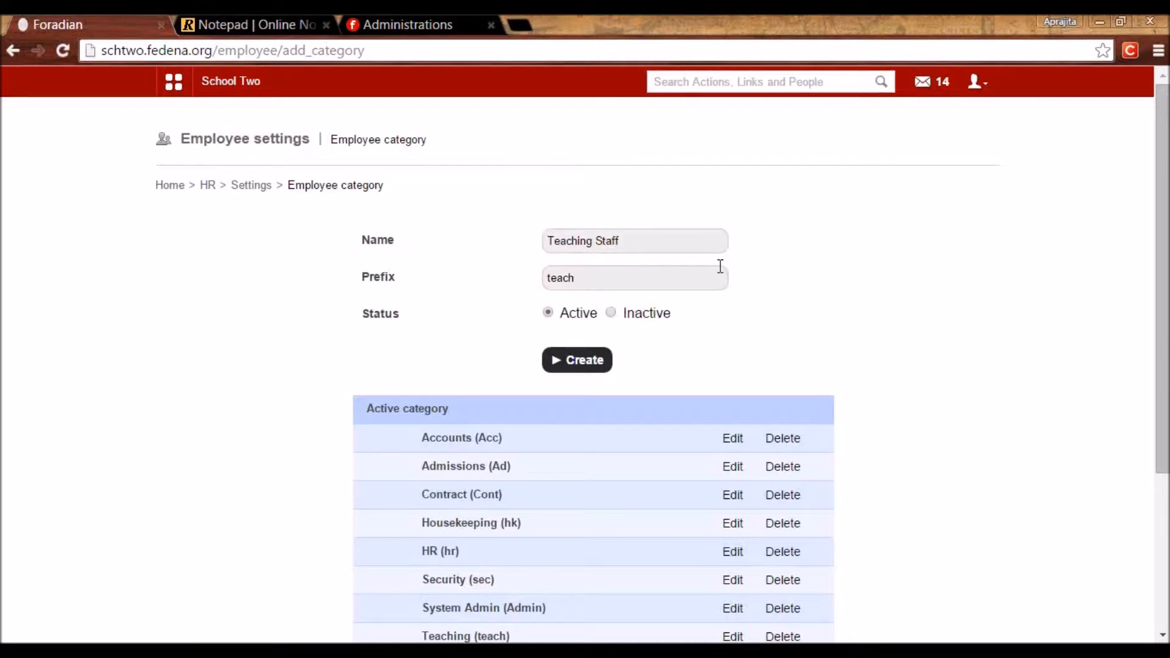
left_click_drag(1160, 379, 1142, 486)
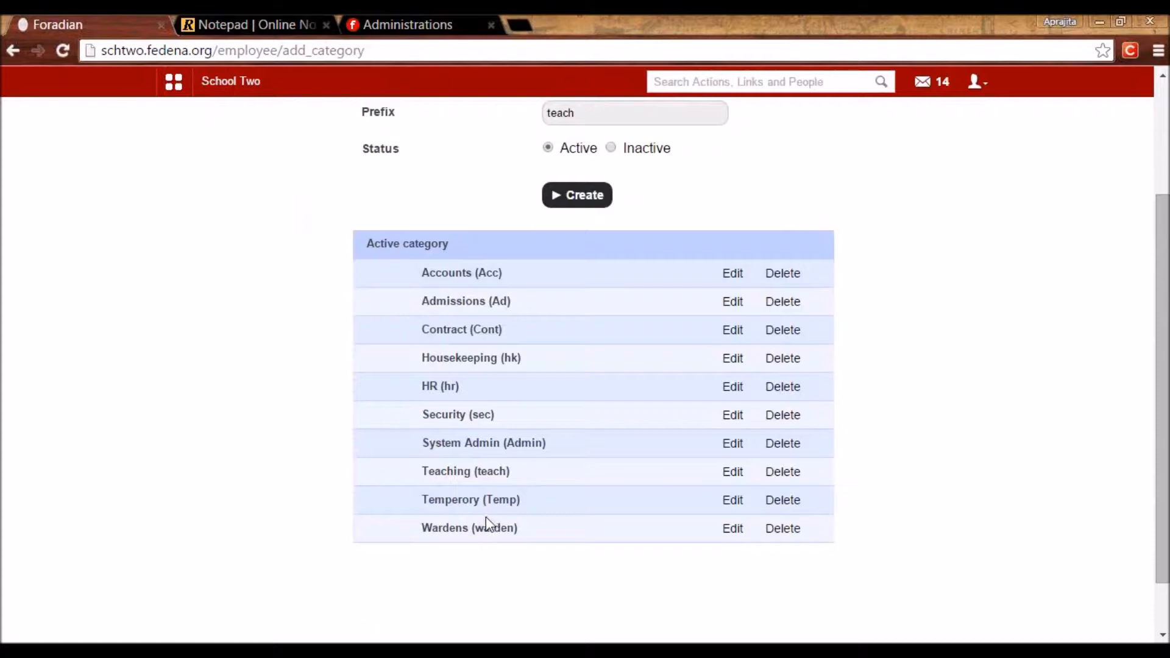
scroll(1150, 345, "up", 3)
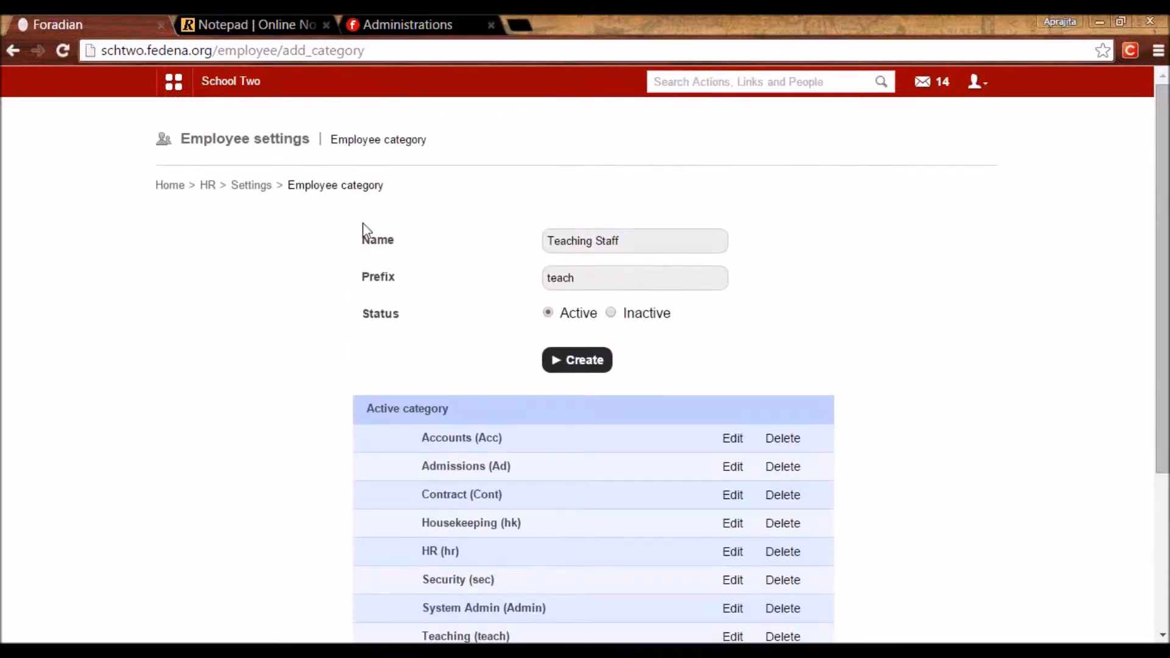
left_click(262, 191)
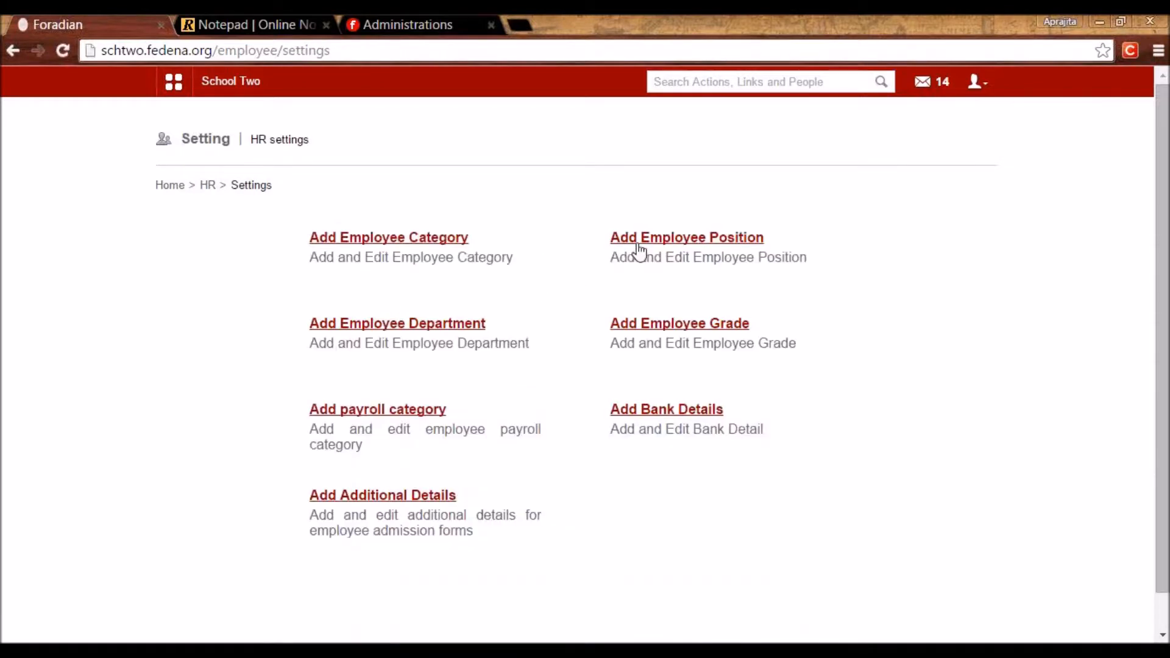
left_click(637, 243)
left_click(627, 272)
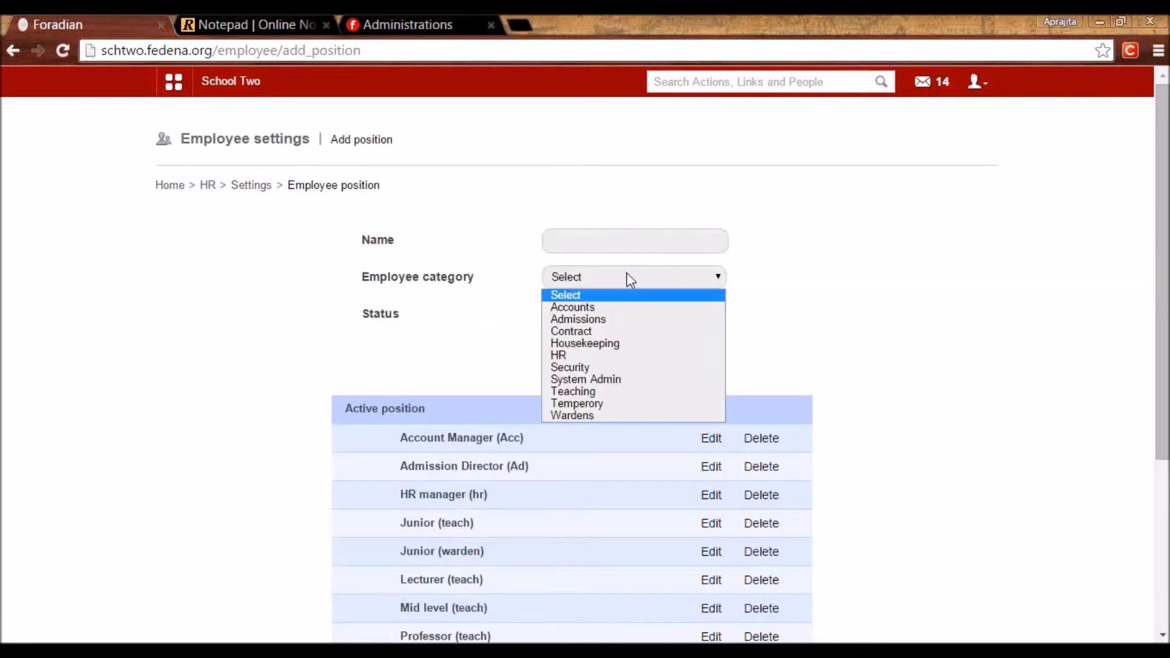
left_click(591, 393)
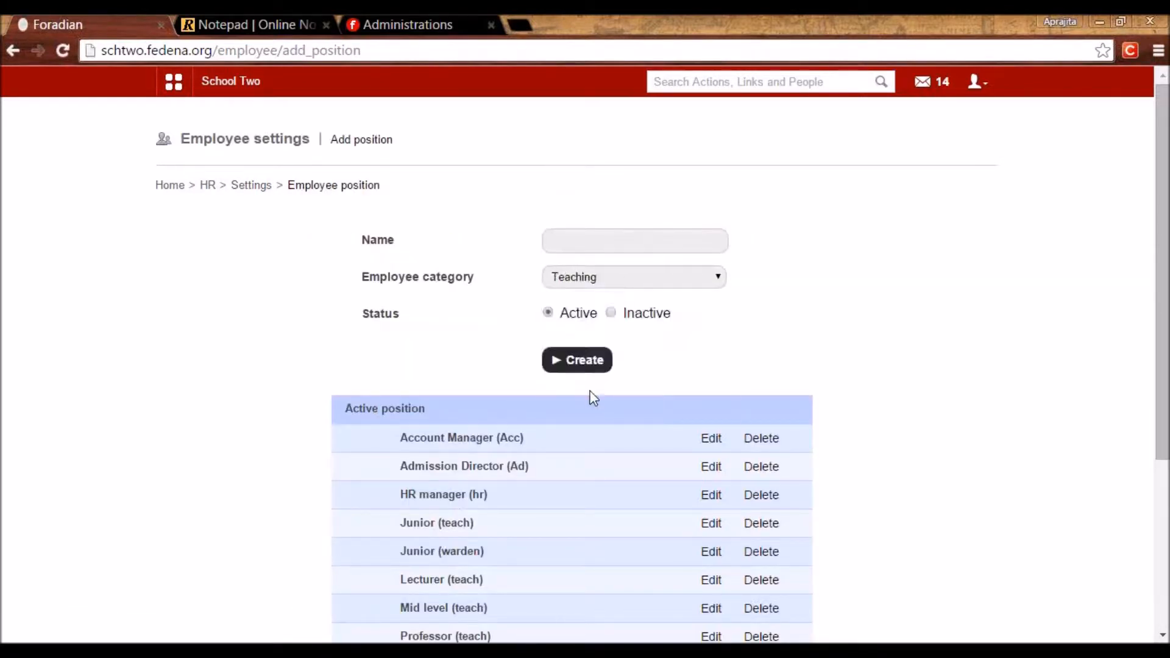
left_click(572, 243)
type("Junior")
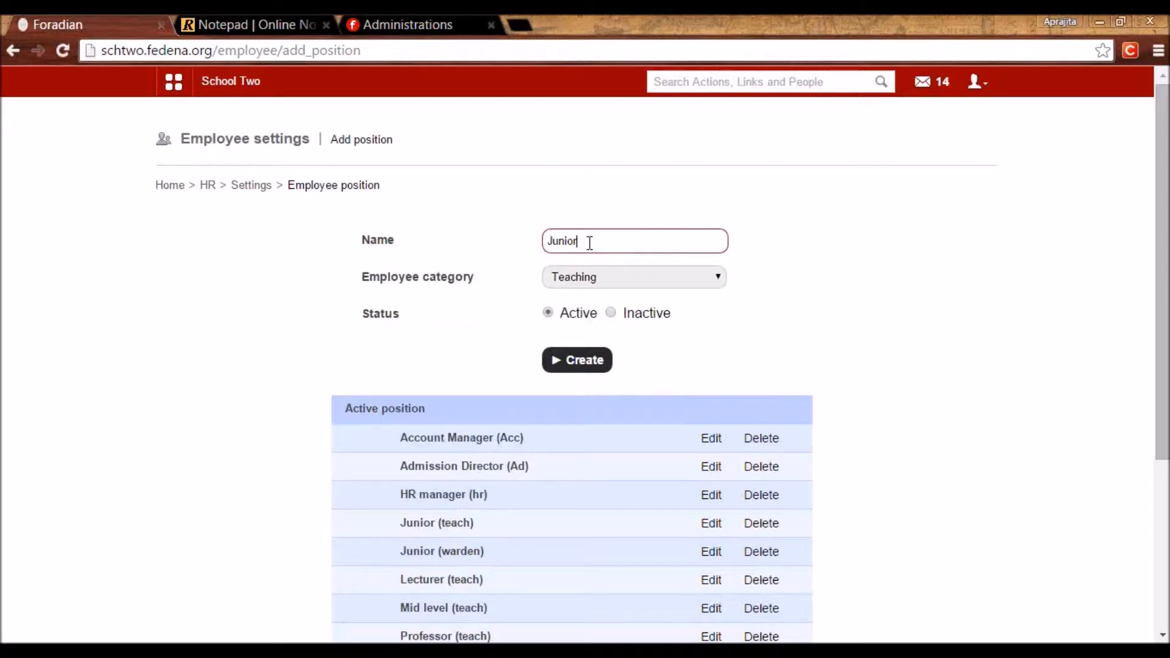
key("BackSpace")
key("BackSpace")
key("BackSpace")
key("BackSpace")
key("BackSpace")
key("BackSpace")
type("Professor")
key("BackSpace")
key("BackSpace")
key("BackSpace")
key("BackSpace")
key("BackSpace")
key("BackSpace")
key("BackSpace")
key("BackSpace")
key("BackSpace")
type("Assis")
type("tant")
type(" Teacher")
key("BackSpace")
key("BackSpace")
key("BackSpace")
key("BackSpace")
key("BackSpace")
key("BackSpace")
key("BackSpace")
key("BackSpace")
key("BackSpace")
key("BackSpace")
key("BackSpace")
key("BackSpace")
key("BackSpace")
key("BackSpace")
key("BackSpace")
key("BackSpace")
key("BackSpace")
type("Head Teacher")
left_click_drag(340, 185, 382, 190)
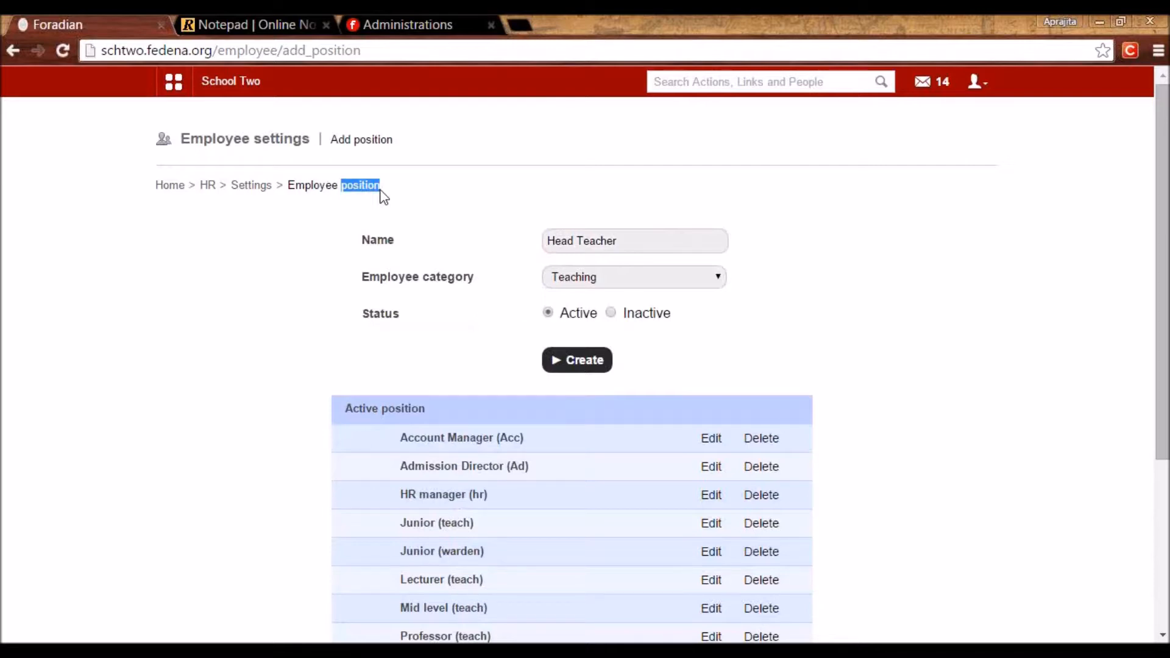
left_click(252, 185)
left_click(401, 326)
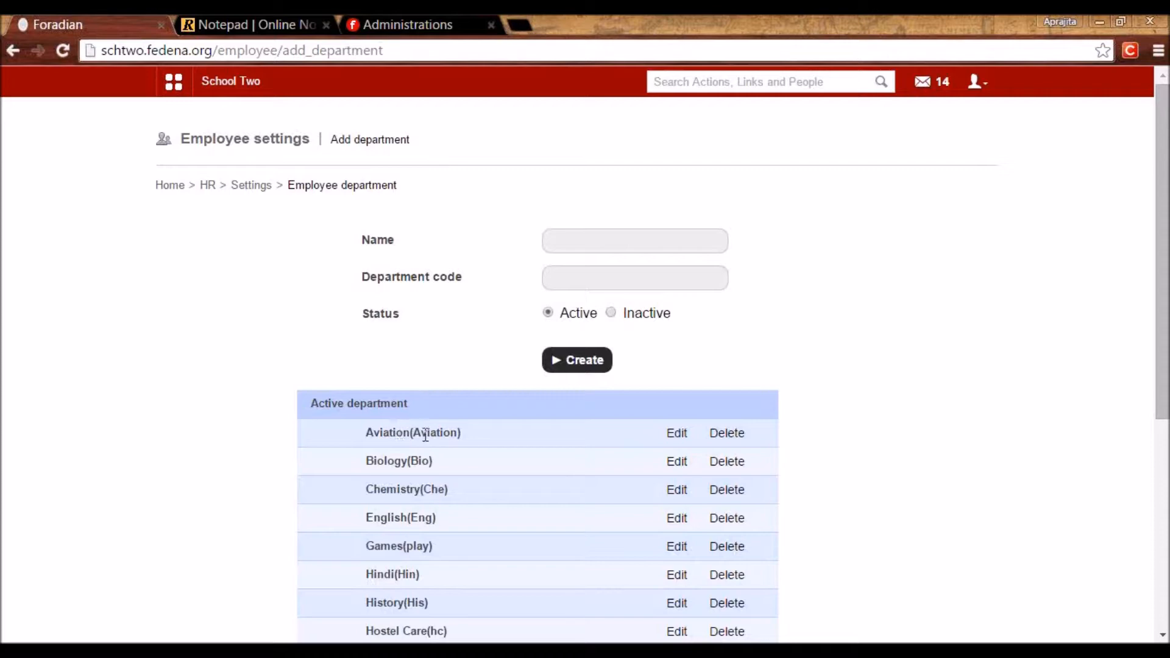
double_click(388, 463)
double_click(386, 492)
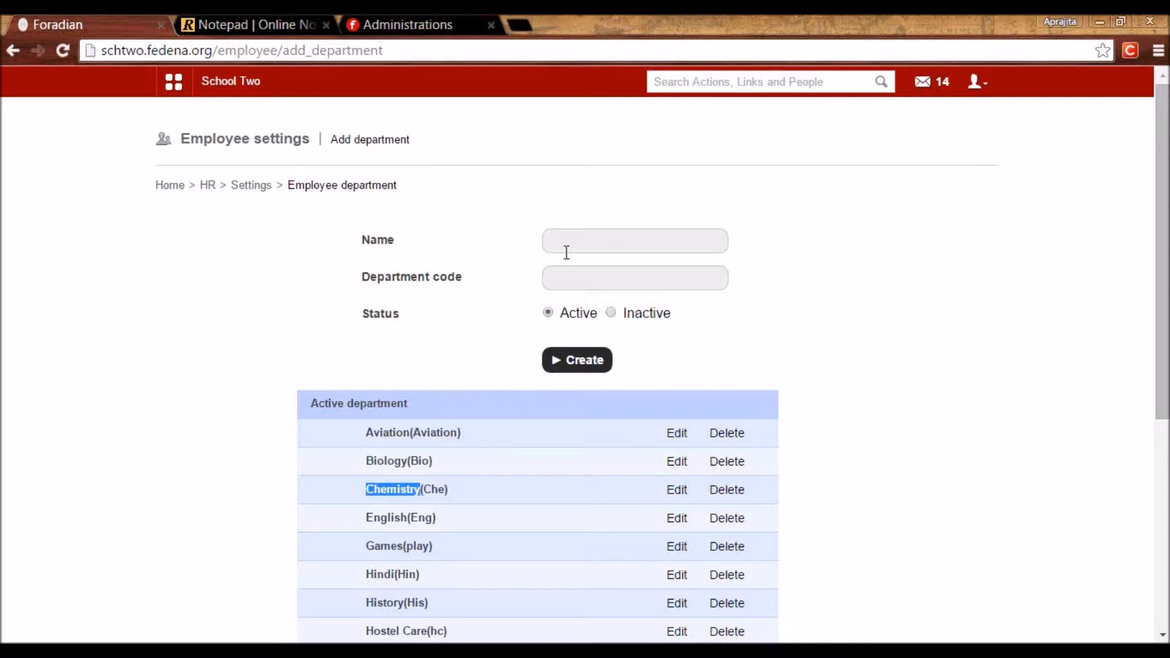
left_click(676, 461)
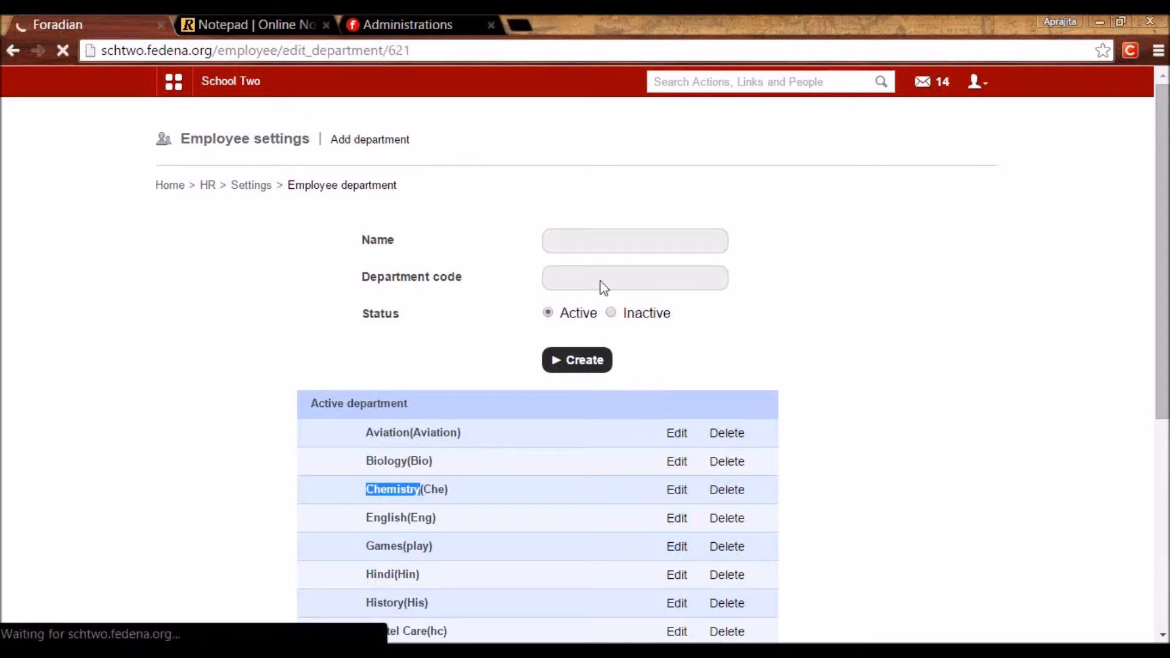
left_click(571, 277)
double_click(572, 278)
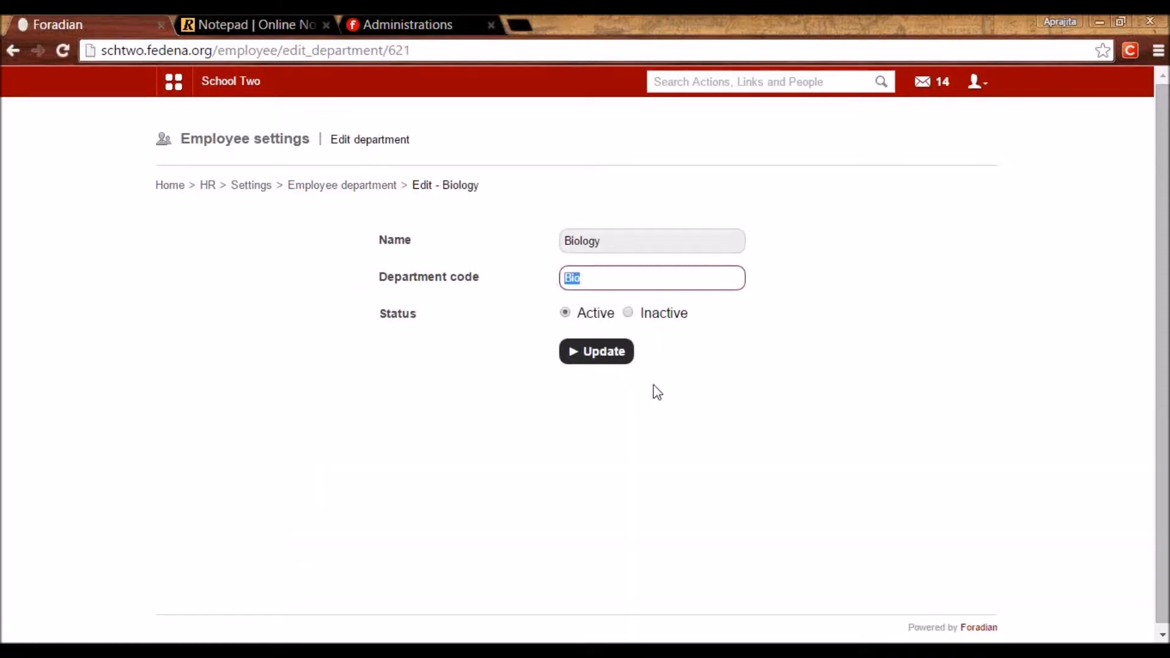
left_click(310, 186)
left_click(565, 244)
type("Academics")
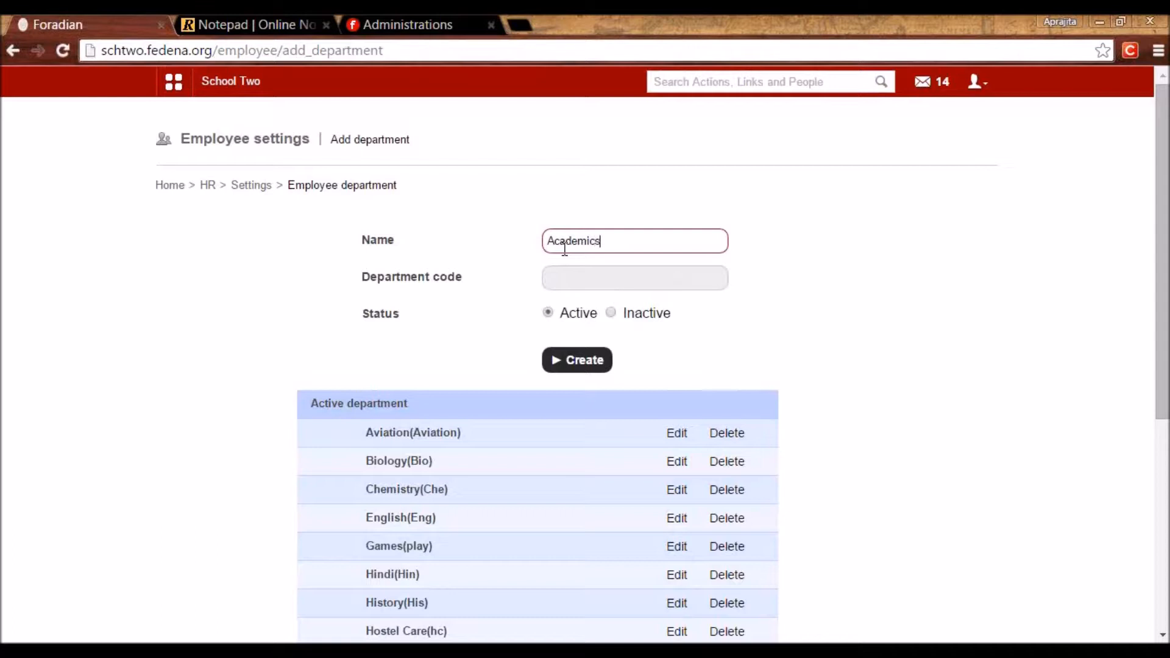
key("BackSpace")
key("BackSpace")
key("BackSpace")
key("BackSpace")
key("BackSpace")
key("BackSpace")
key("BackSpace")
key("BackSpace")
type("Sports")
key("BackSpace")
key("BackSpace")
key("BackSpace")
key("BackSpace")
key("BackSpace")
key("BackSpace")
type("Ar")
left_click_drag(342, 184, 405, 190)
scroll(432, 440, "down", 5)
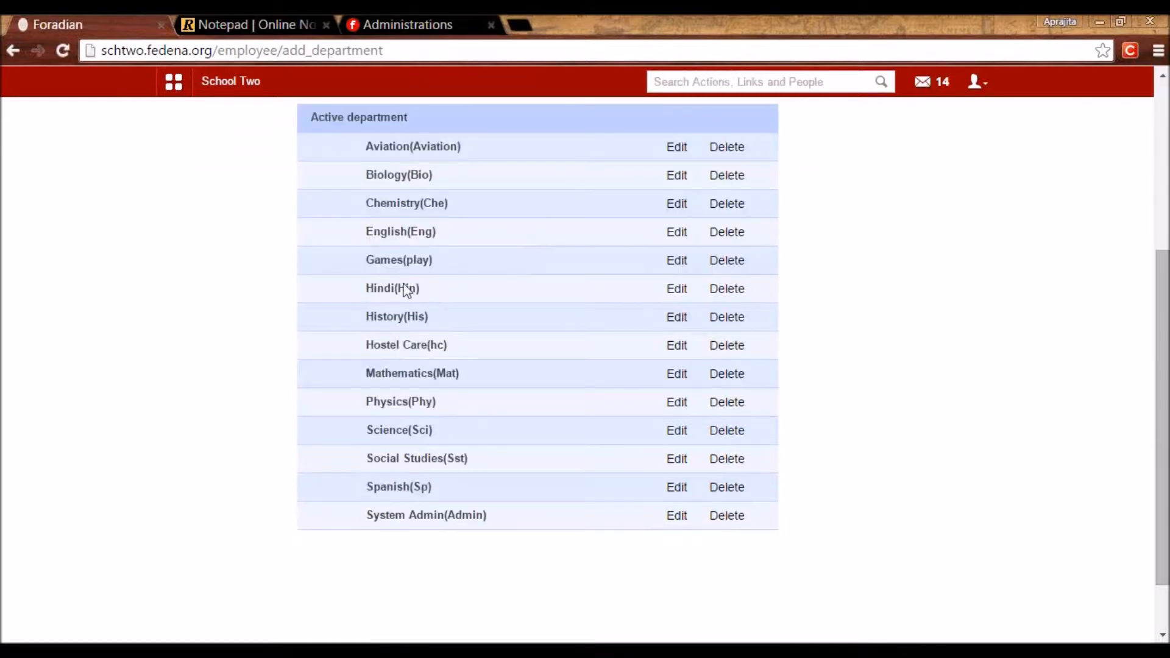
scroll(395, 405, "up", 5)
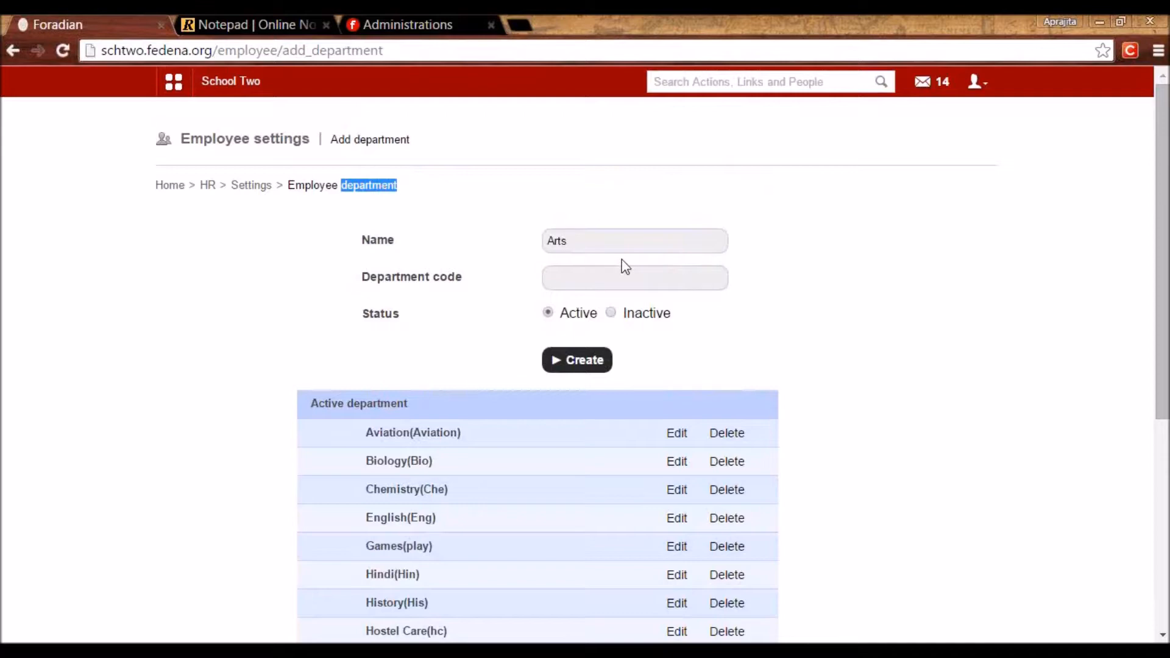
left_click(249, 187)
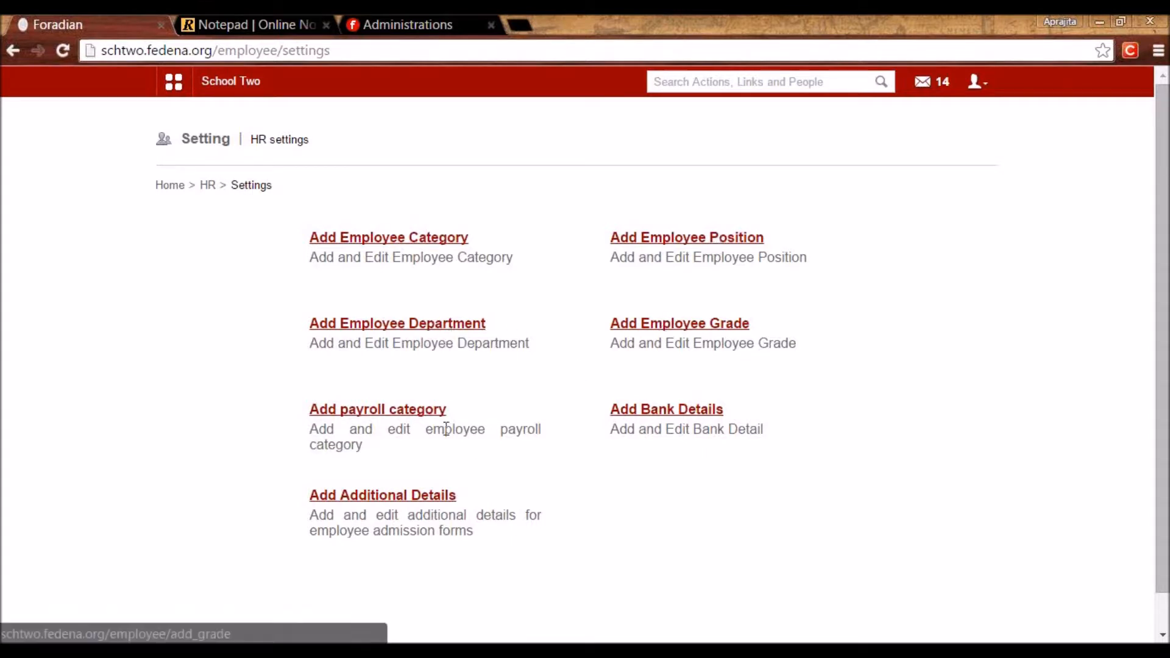
Open Employee Grade settings and edit Grade 1.
left_click(681, 332)
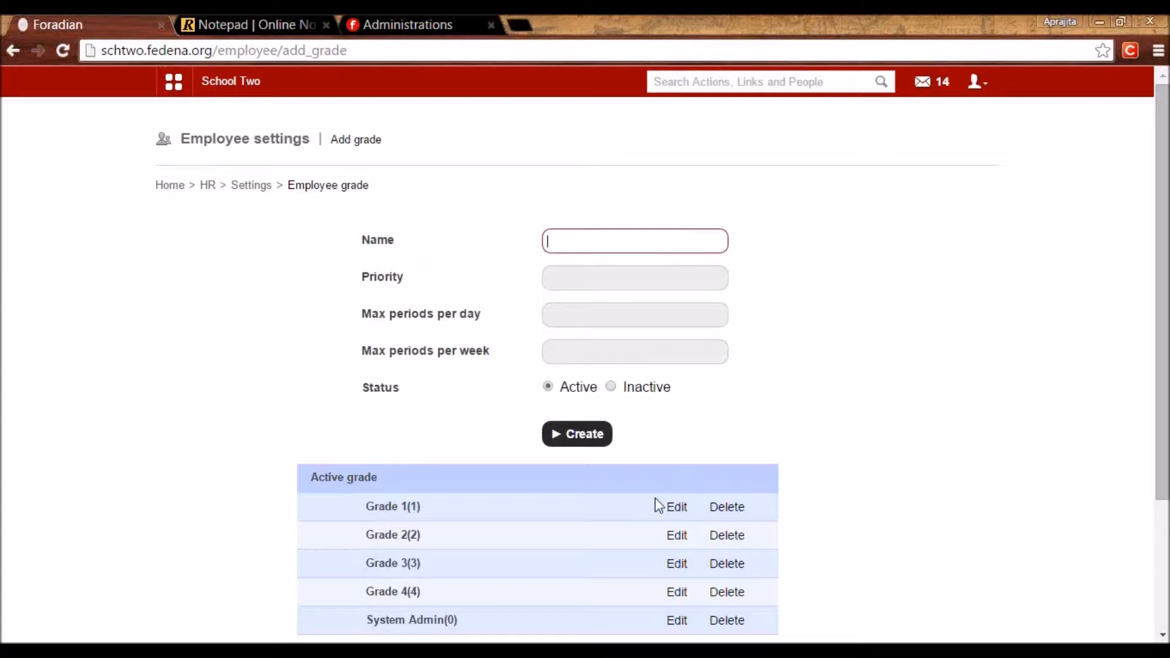
left_click(677, 508)
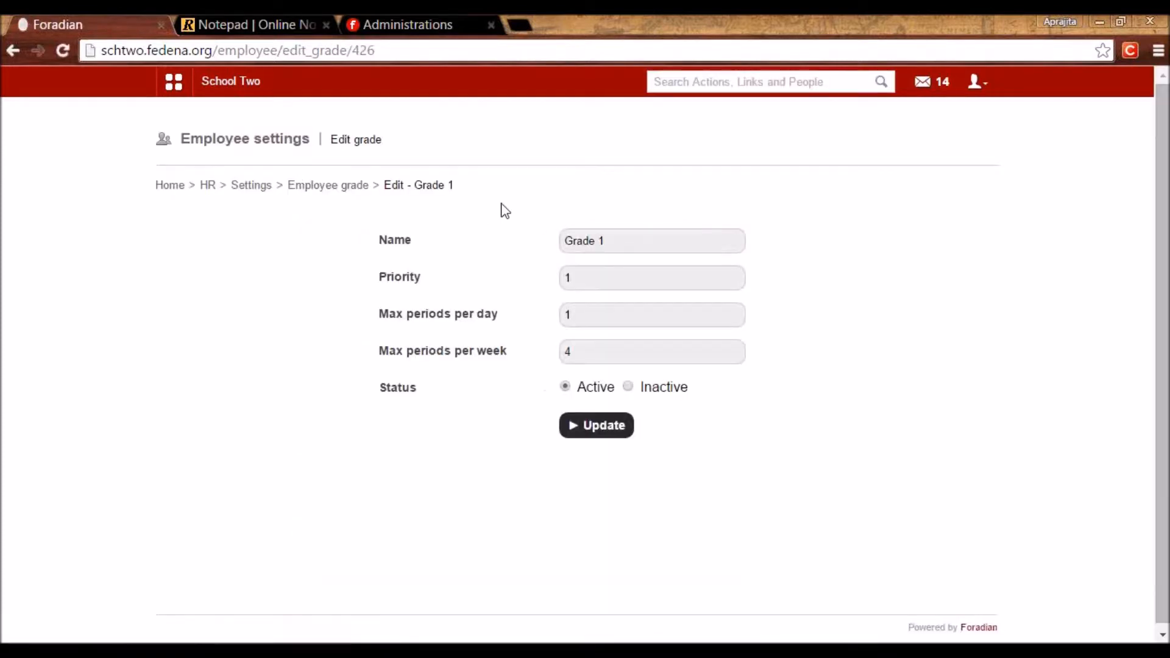
Inspect Grade 1's name, priority and max periods per day and week values.
left_click_drag(609, 243, 513, 252)
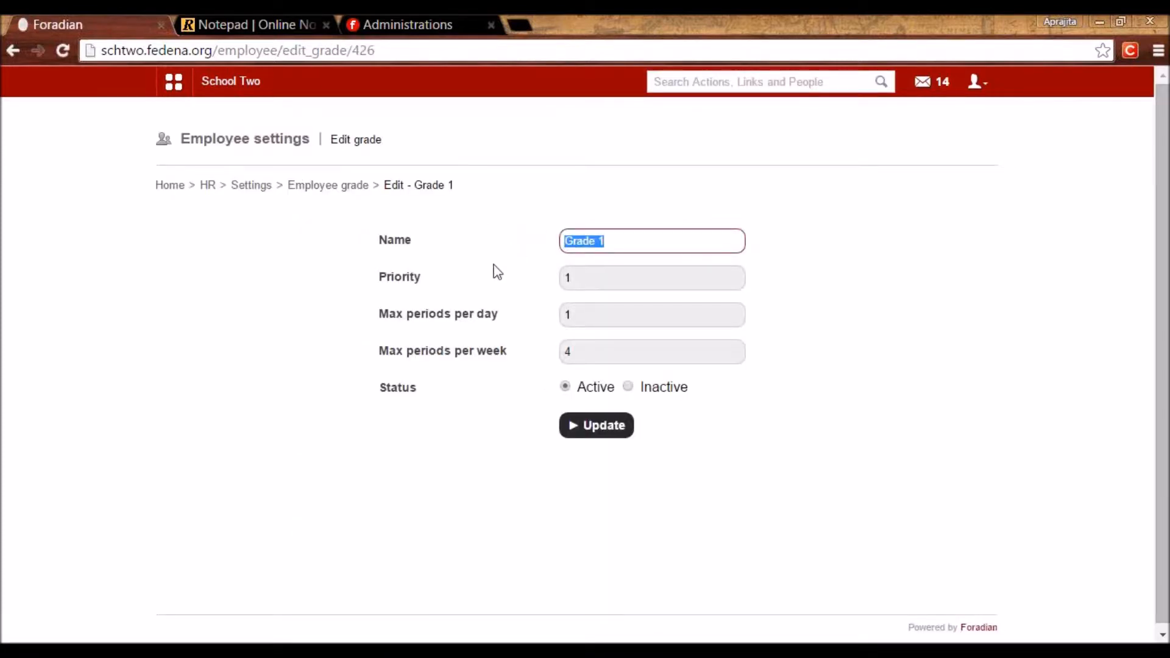
key("Tab")
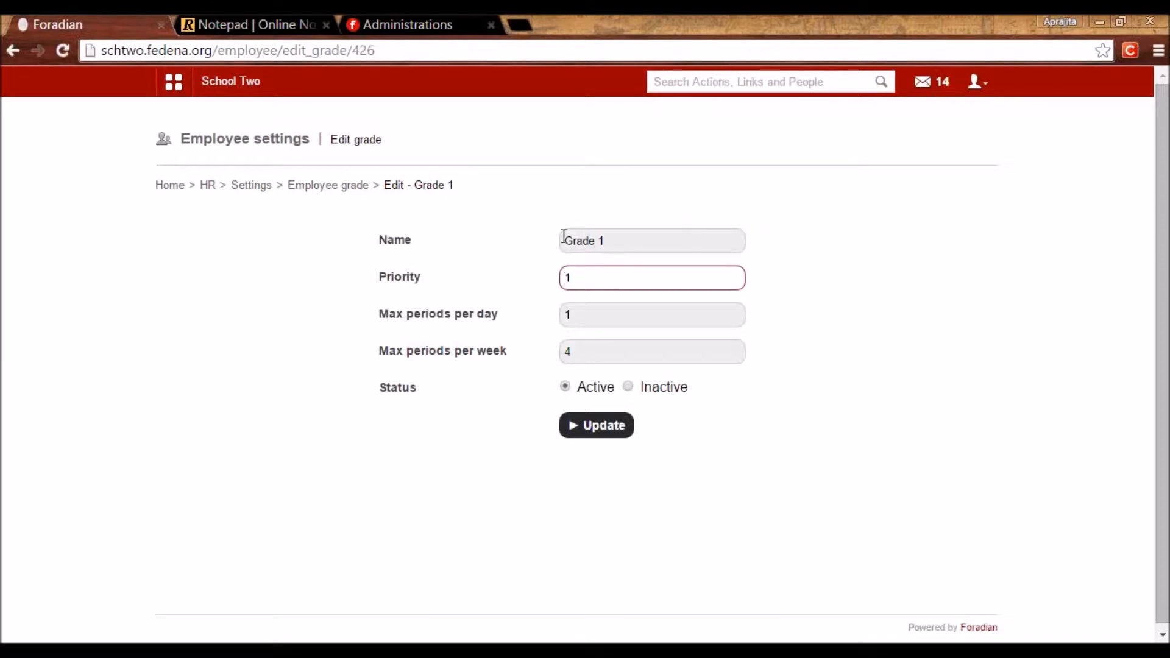
left_click(562, 239)
left_click_drag(622, 239, 538, 241)
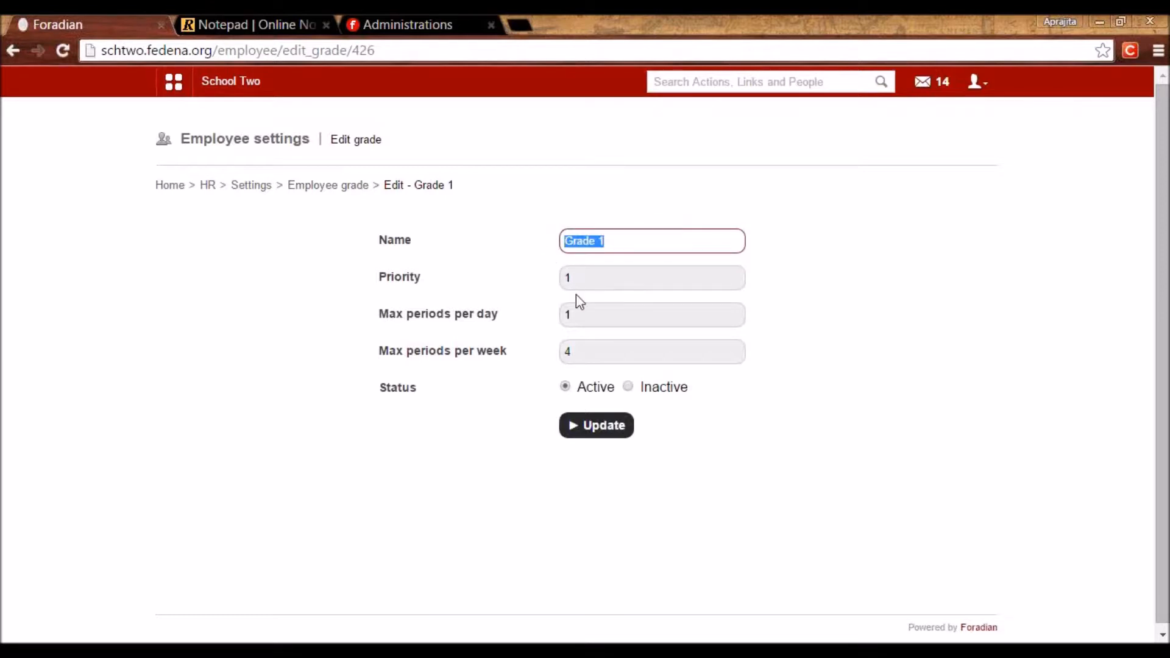
left_click_drag(577, 314, 551, 321)
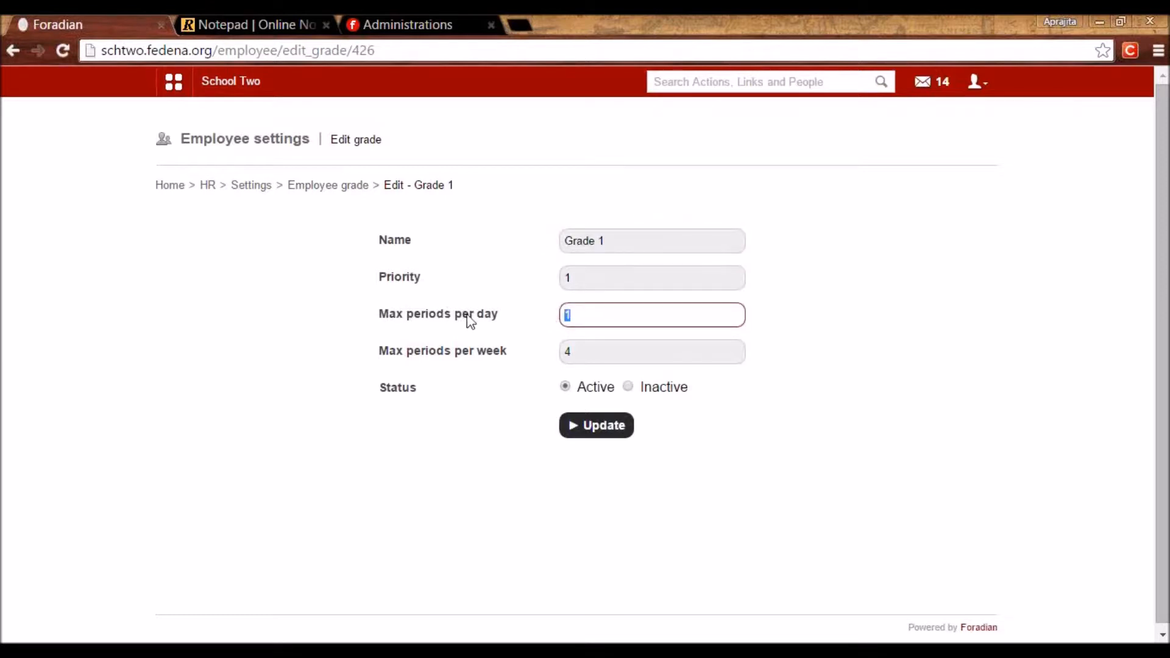
left_click_drag(584, 357, 555, 358)
left_click(505, 383)
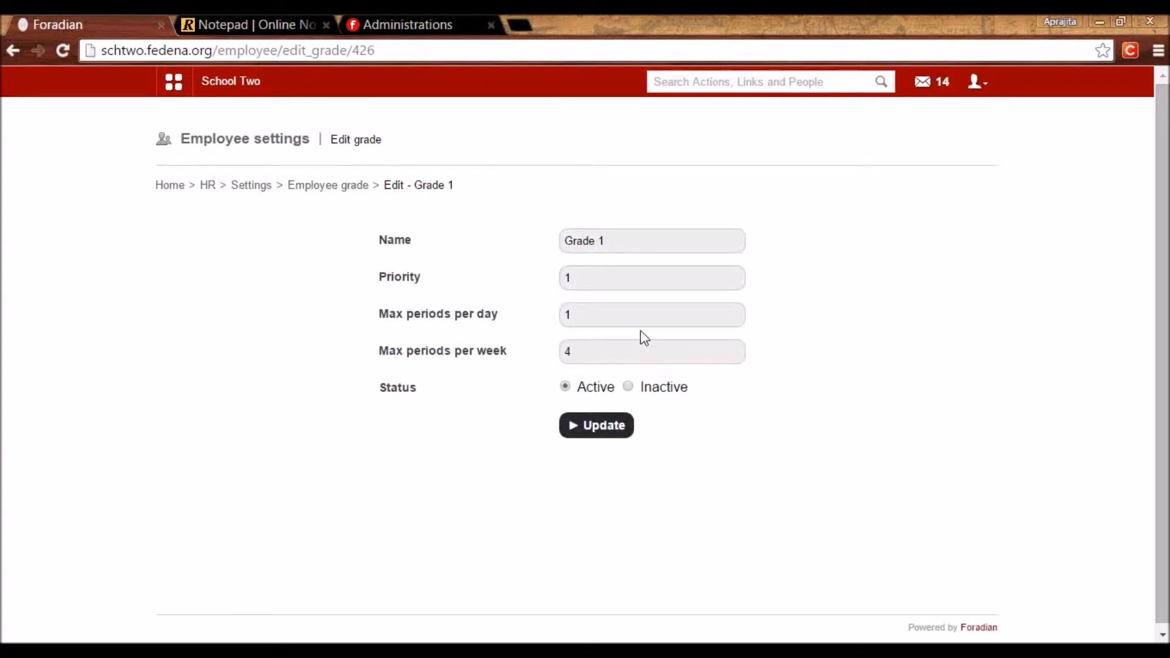
Re-check Grade 1's max periods per day and week fields and its name.
left_click(639, 324)
left_click(609, 346)
left_click(581, 311)
left_click(567, 352)
left_click_drag(567, 352, 551, 360)
left_click(528, 376)
left_click_drag(609, 240, 490, 240)
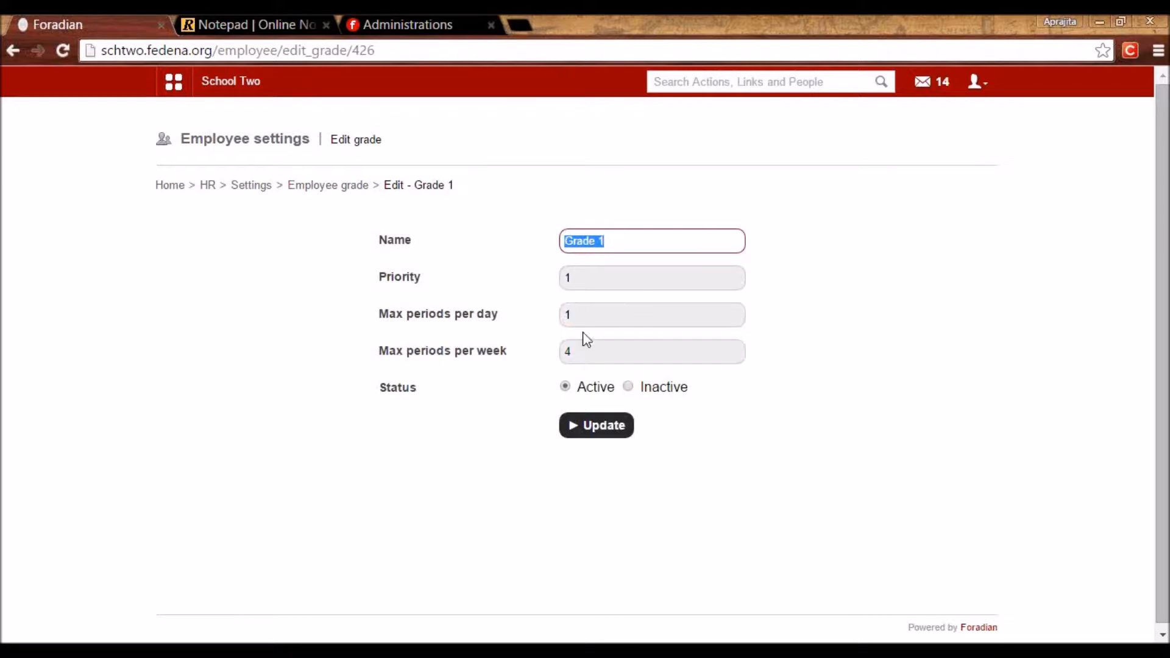
left_click(578, 353)
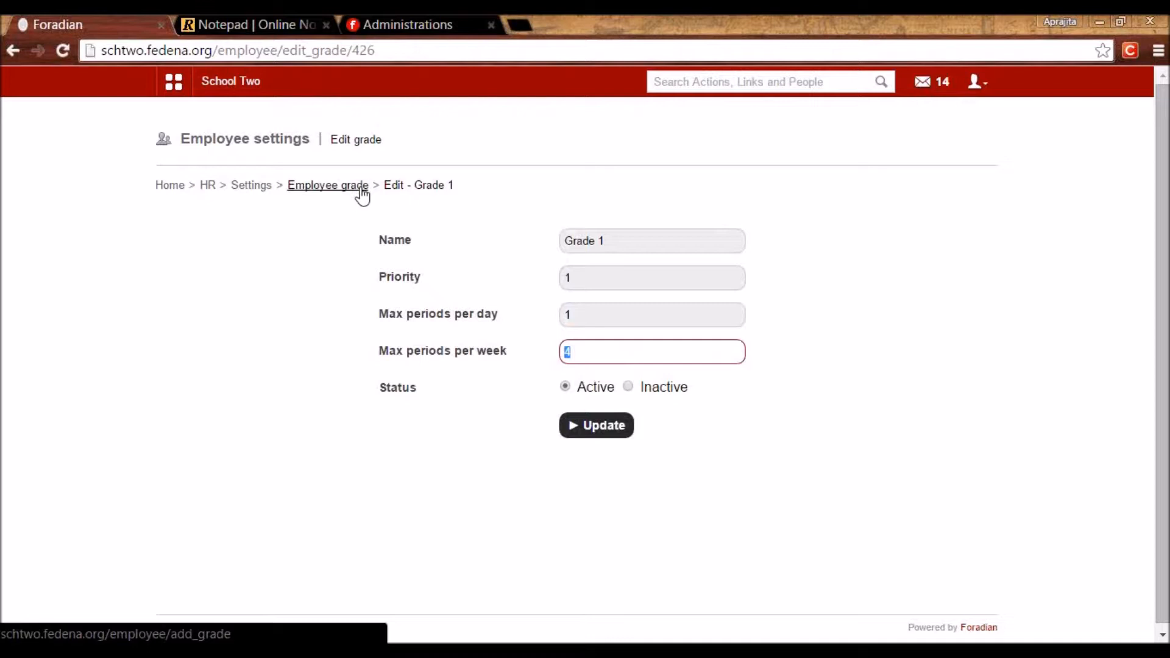
Review Grade 2's settings, then open Add Payroll Category from HR settings.
left_click(361, 187)
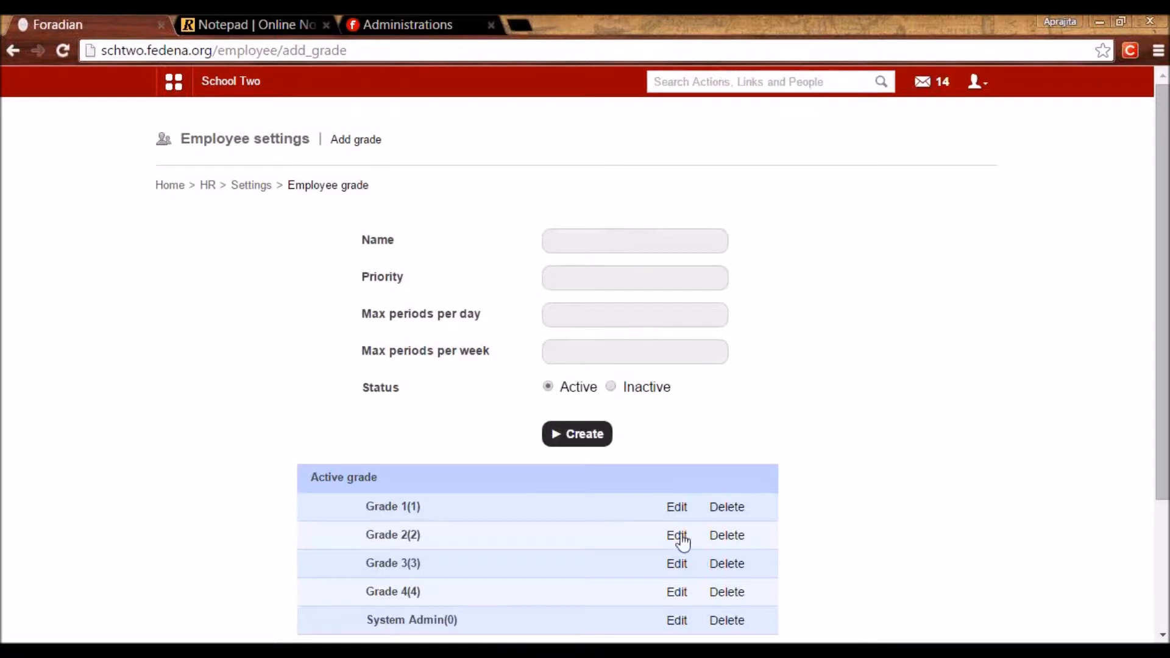
left_click(678, 537)
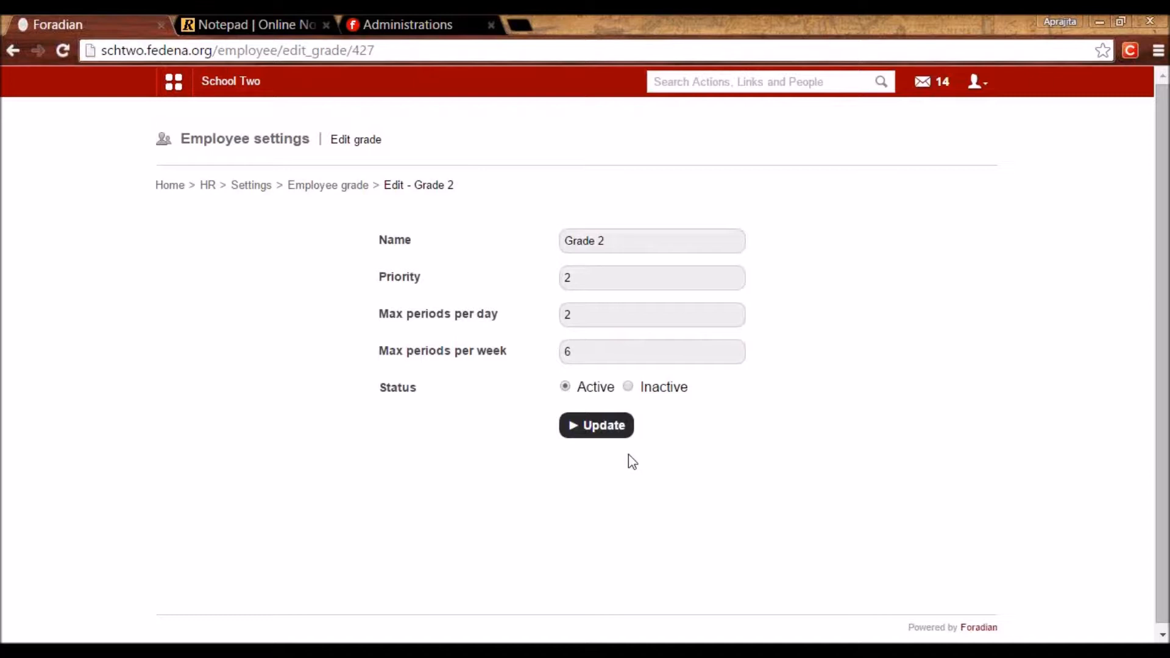
left_click(325, 187)
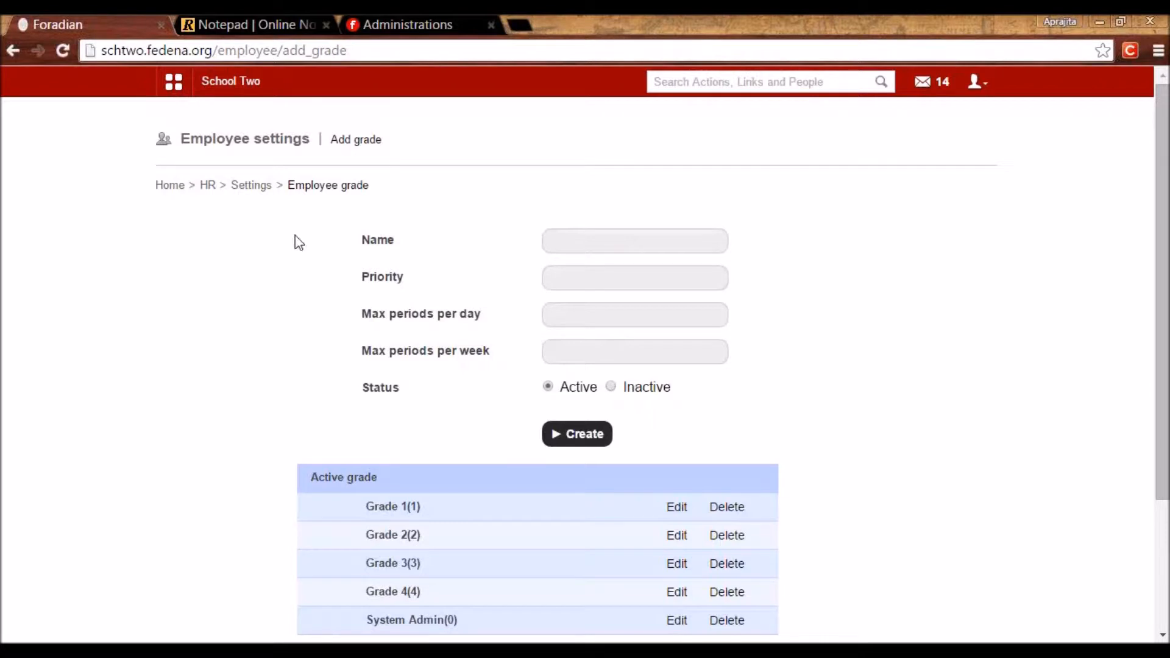
left_click(247, 187)
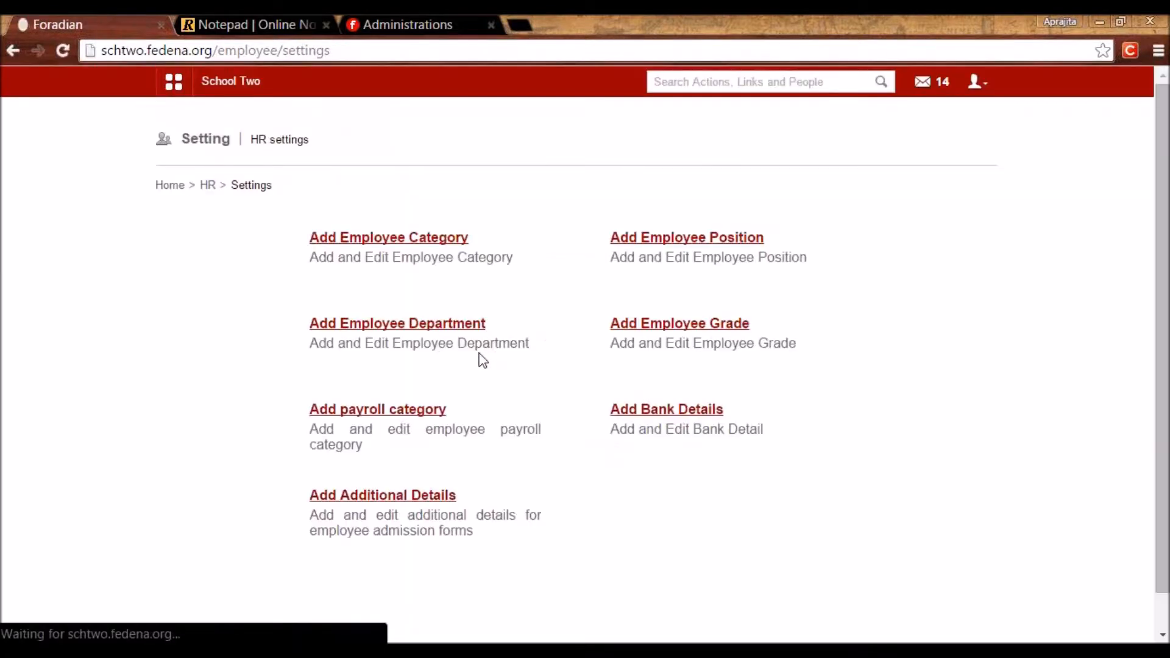
left_click(404, 412)
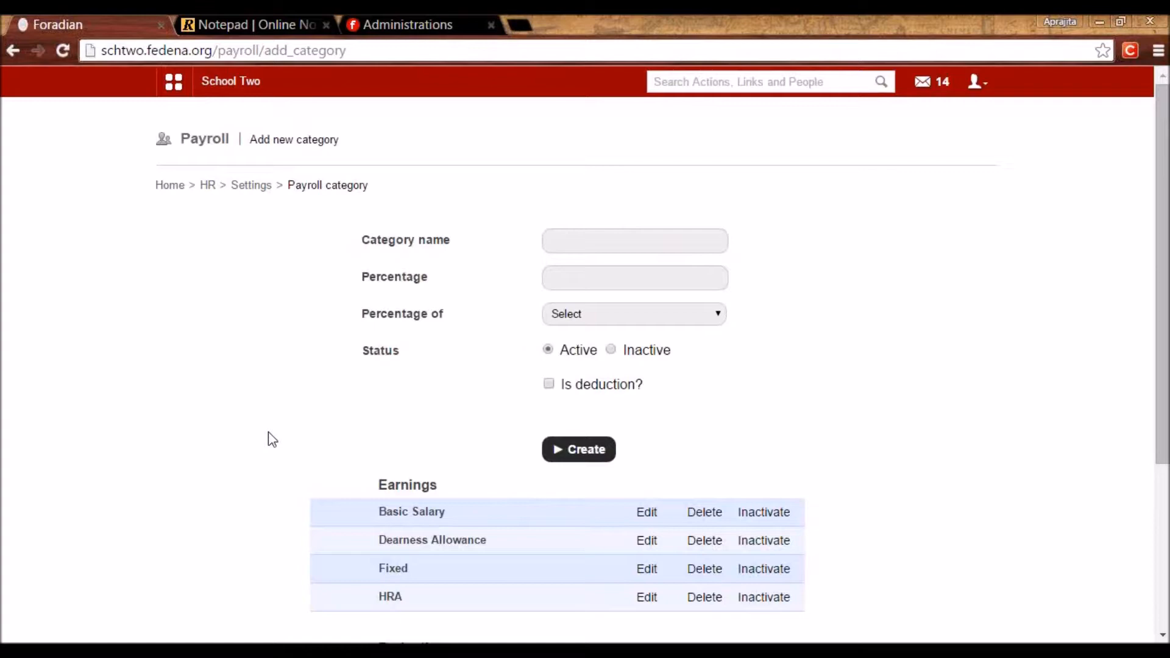
Try 'Basic Salary' as the payroll category name.
left_click(566, 241)
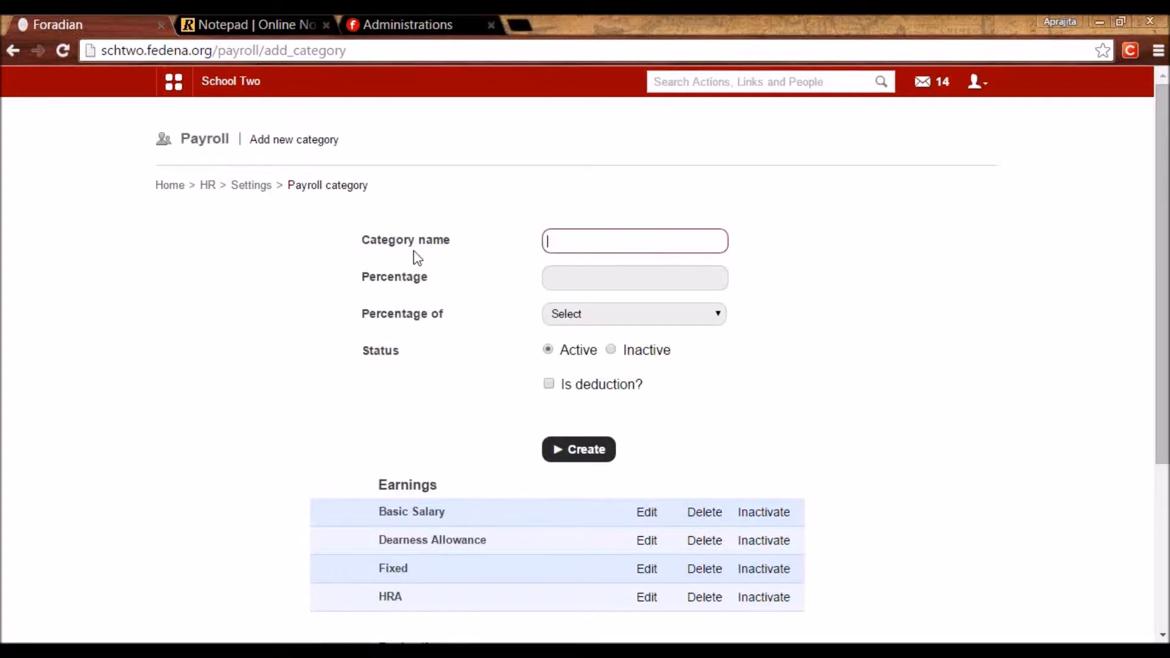
left_click(561, 242)
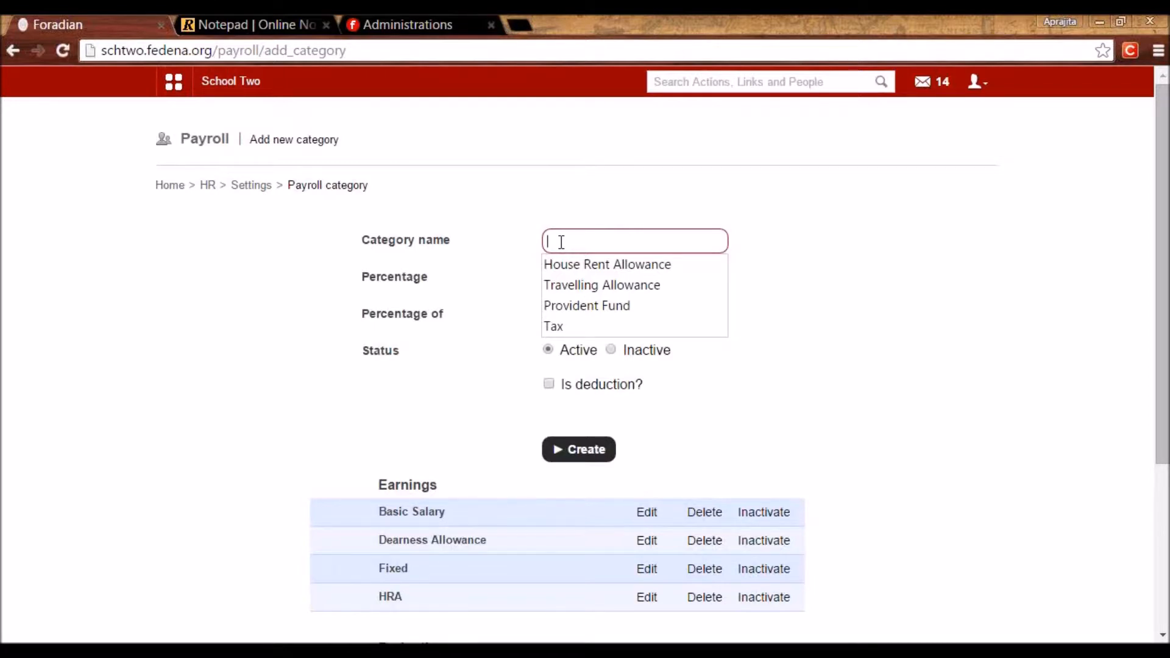
type("Basic Salary")
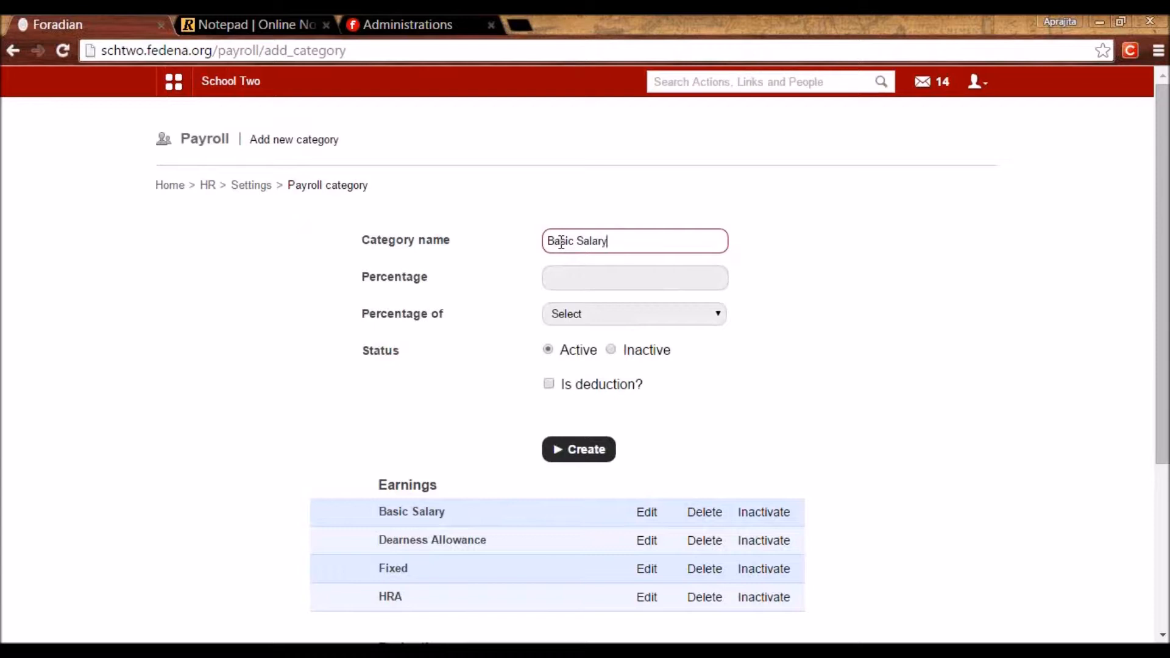
left_click_drag(610, 240, 546, 242)
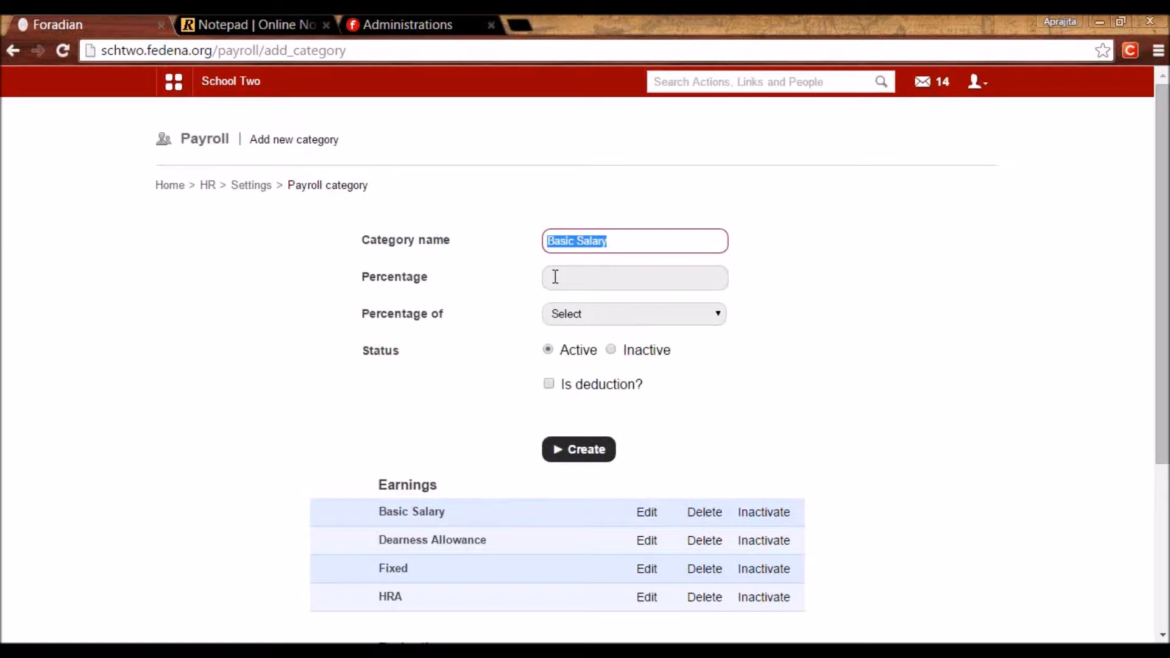
left_click(555, 277)
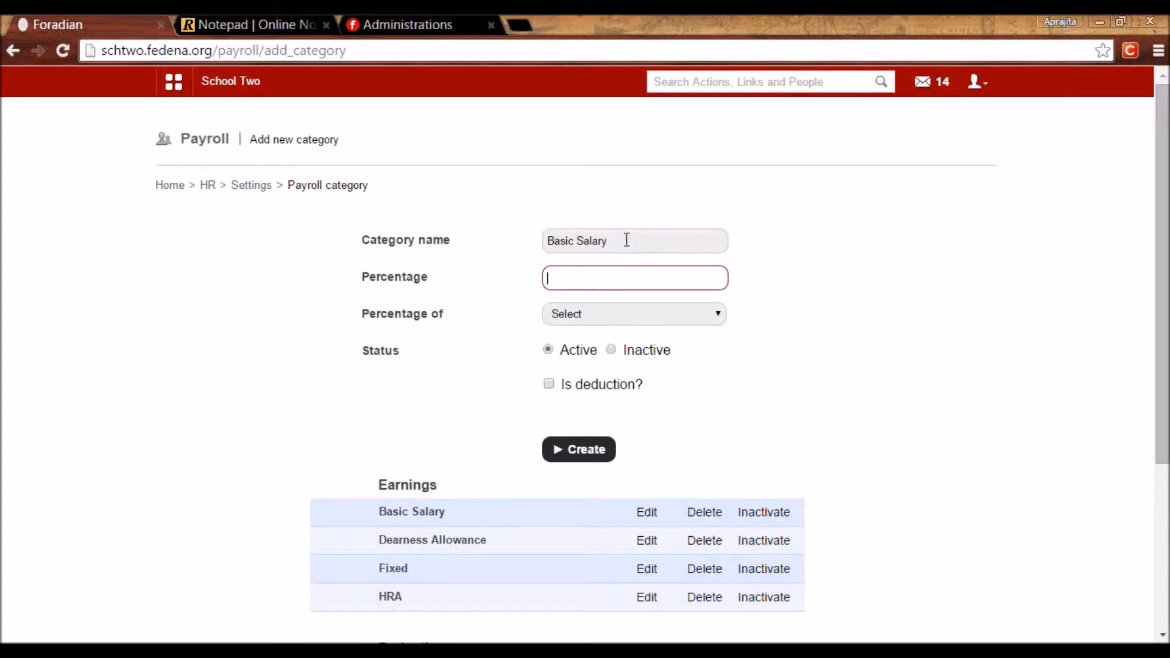
Enter category ABC at 2 percent of Basic Salary.
left_click_drag(624, 239, 535, 235)
type("S")
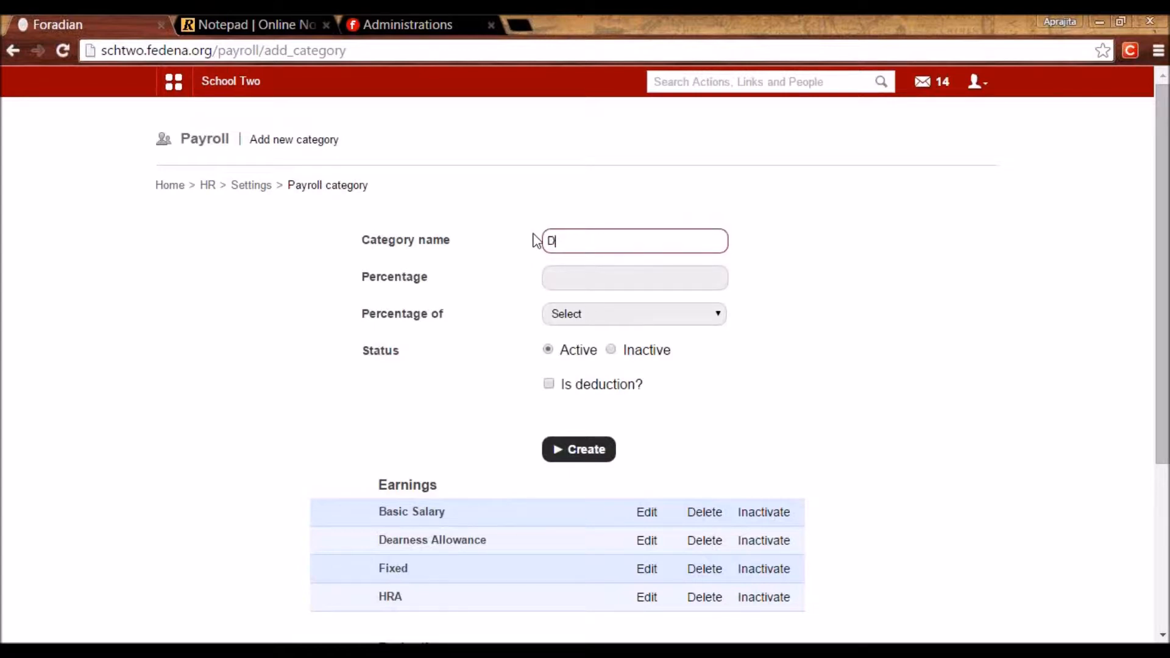
key("BackSpace")
type("ABC")
left_click_drag(579, 243, 540, 240)
left_click(590, 279)
type("2")
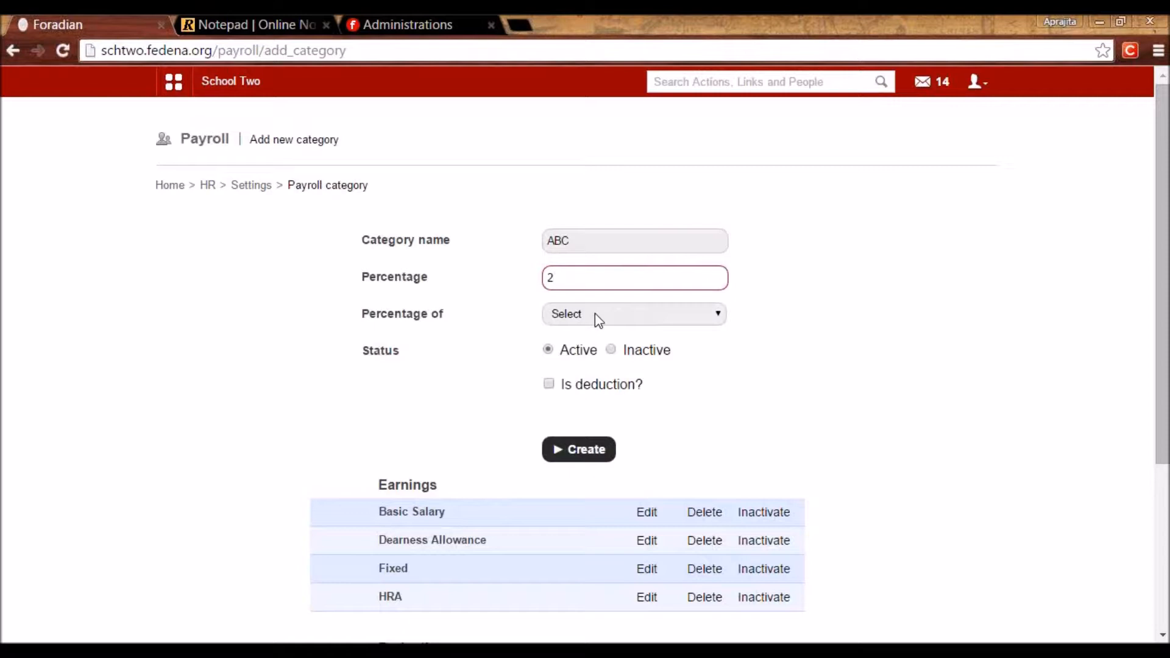
left_click(594, 313)
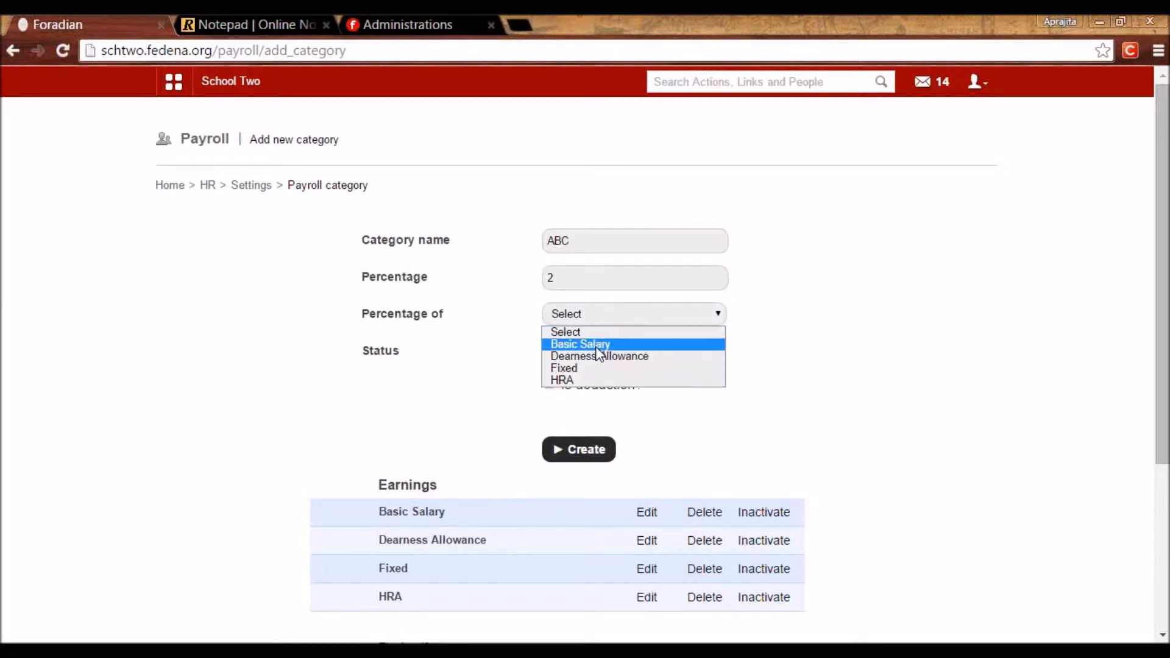
left_click(597, 345)
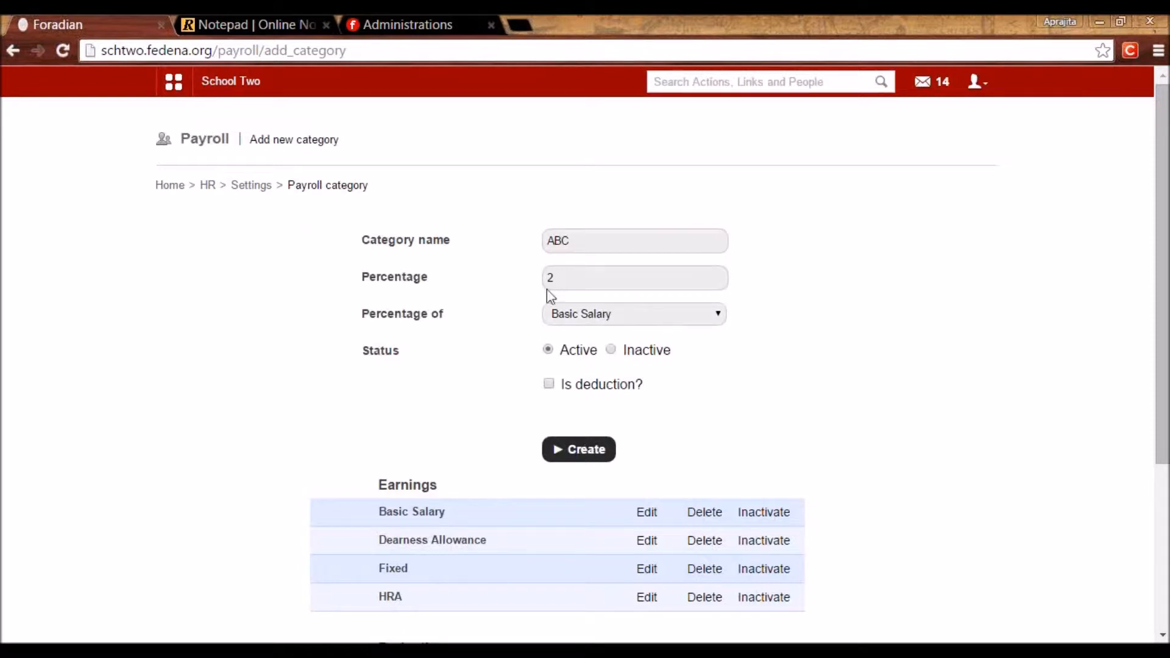
Change it to XYZ at 5 percent of Basic Salary and tick Is deduction?
left_click_drag(575, 240, 530, 247)
type("XYZ")
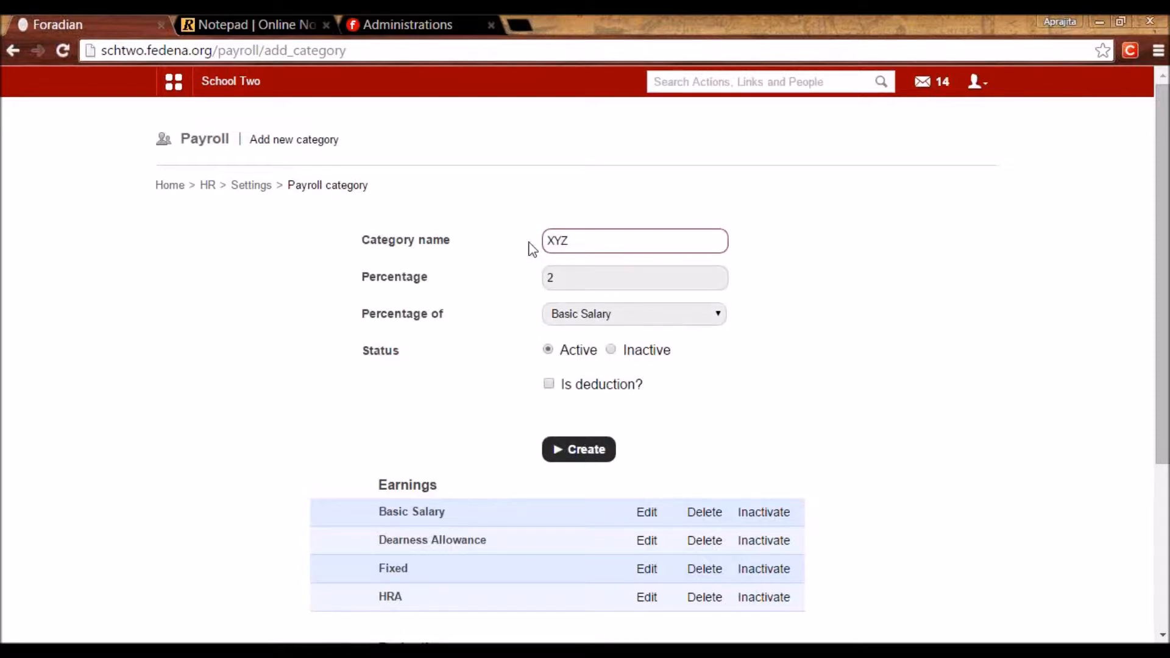
left_click(566, 282)
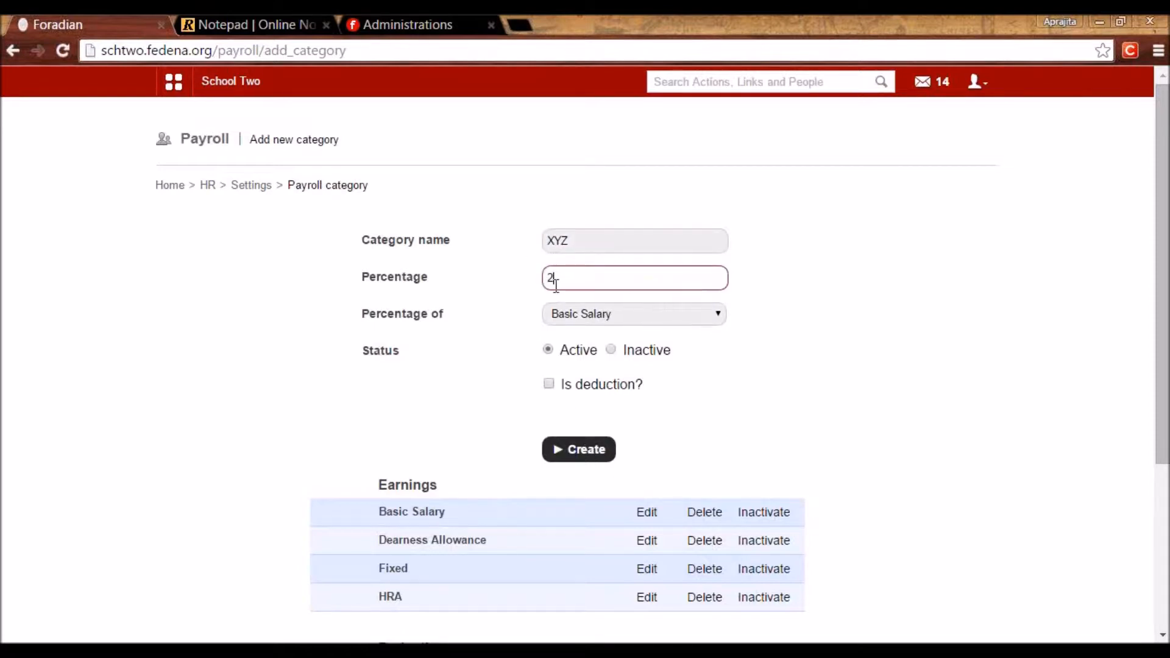
key("BackSpace")
type("5")
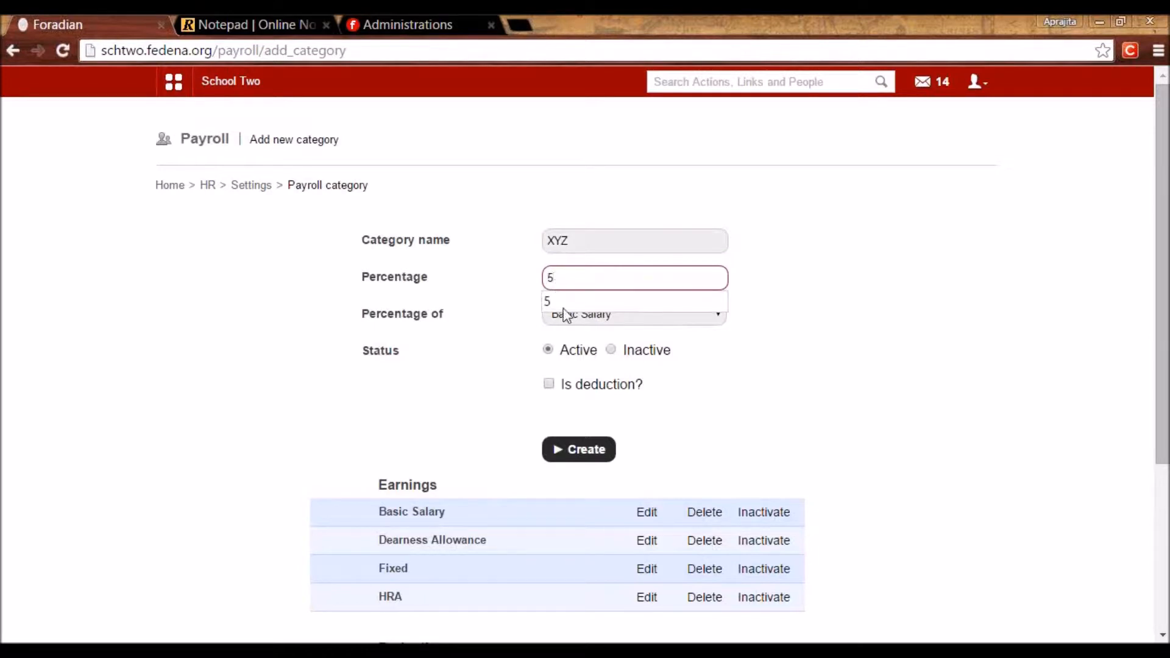
left_click(585, 318)
left_click(587, 350)
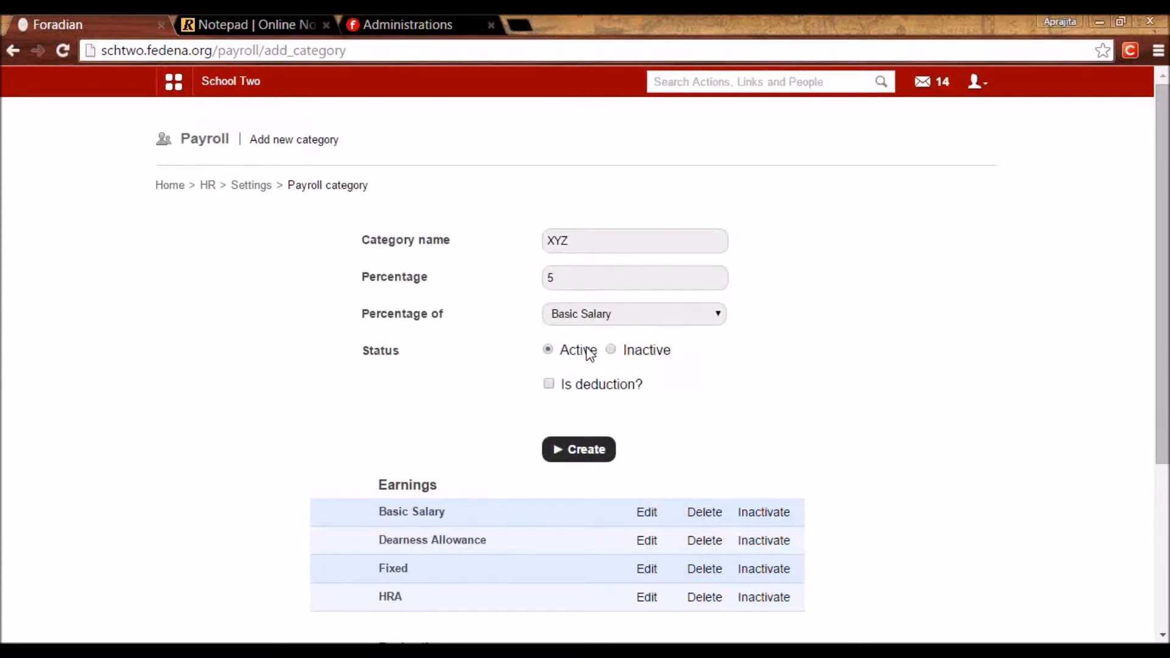
left_click(552, 385)
left_click_drag(1166, 376, 1137, 530)
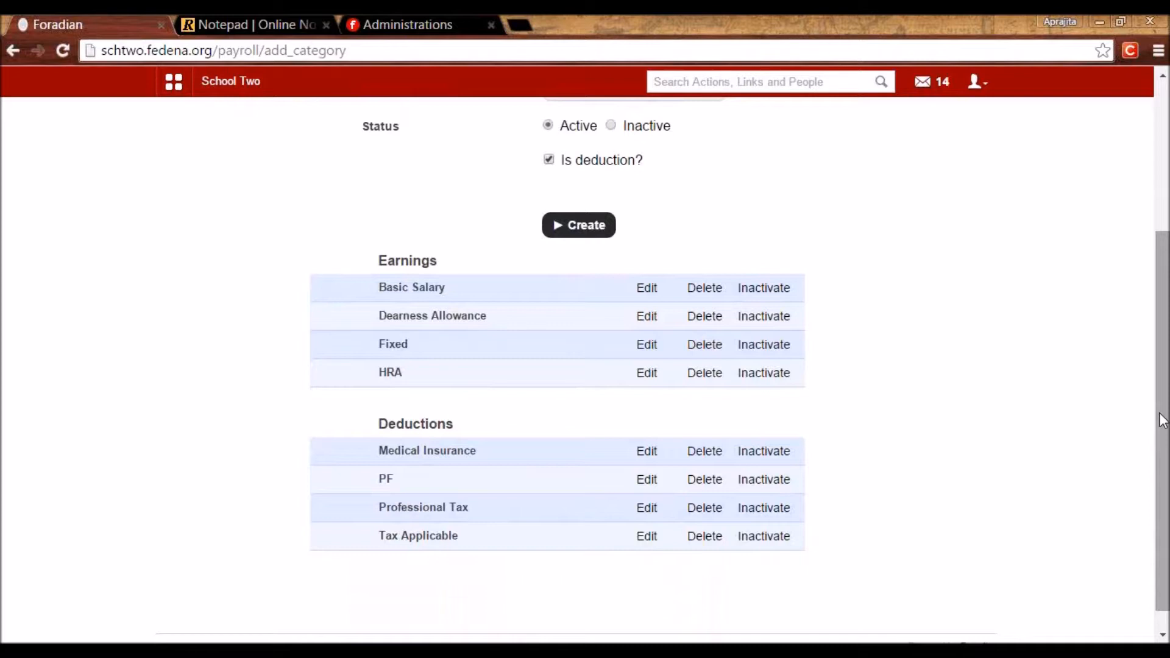
scroll(1163, 420, "up", 3)
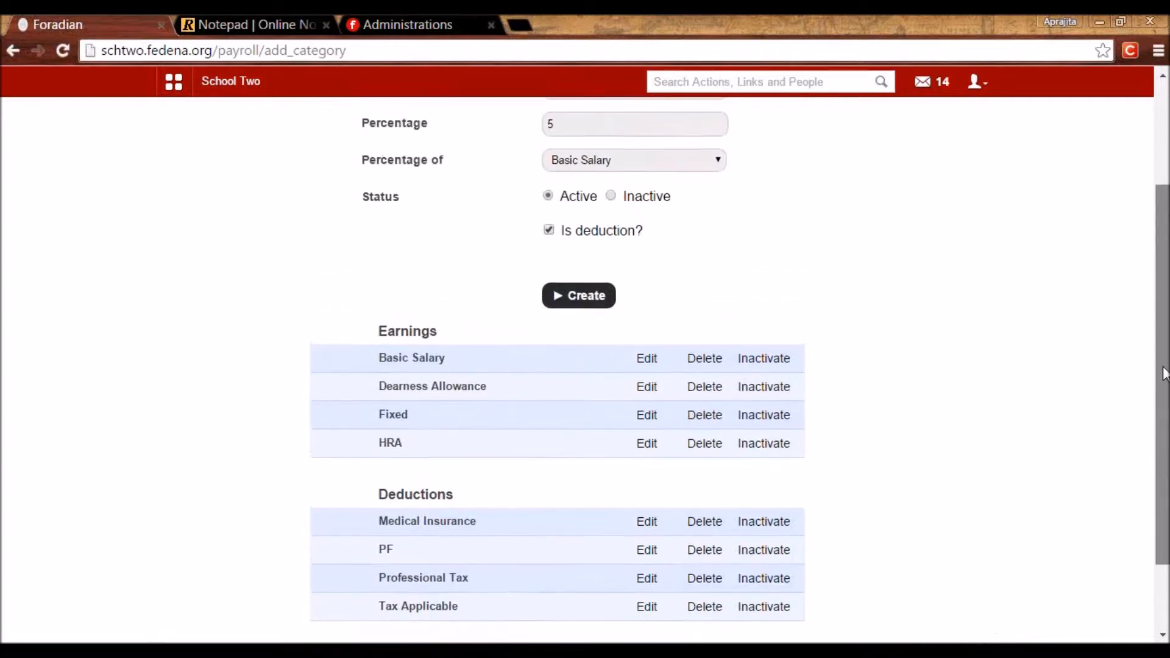
scroll(1162, 254, "up", 1)
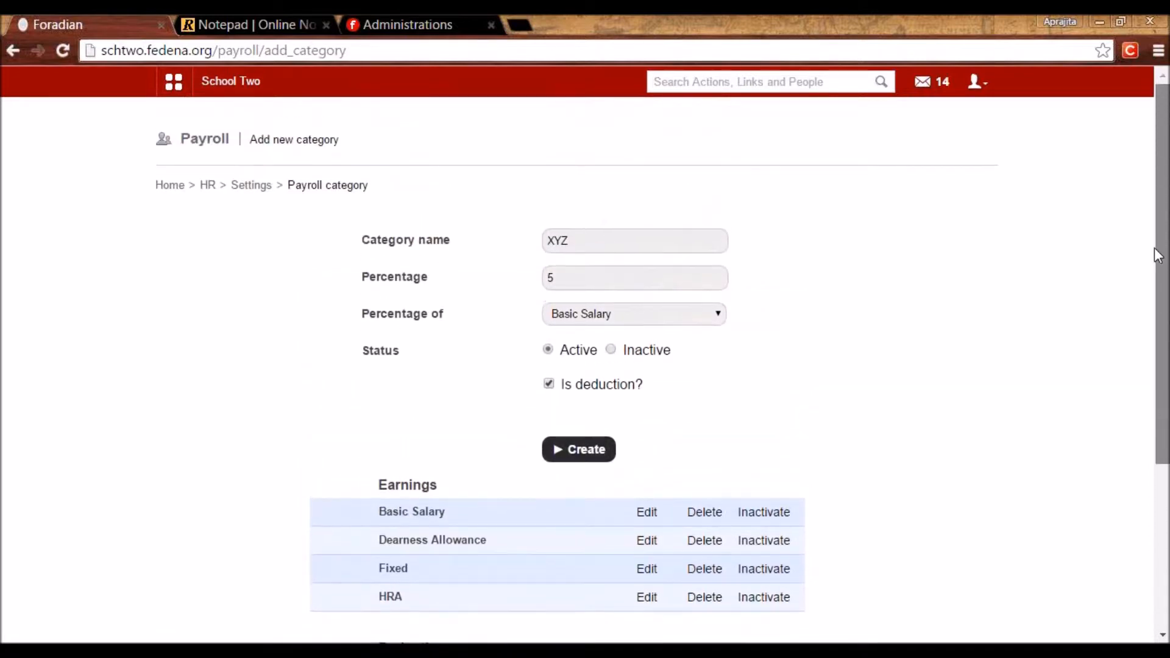
scroll(585, 365, "down", 3)
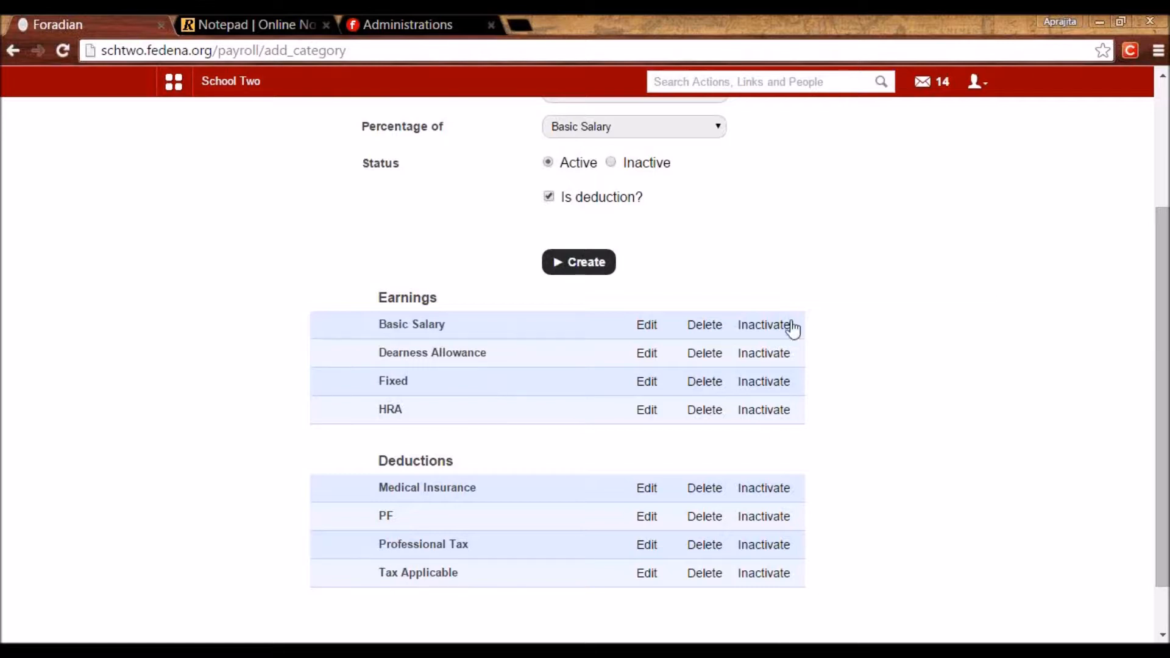
left_click_drag(1165, 385, 1158, 253)
Review the bank details and Passport Number additional-detail settings, then return to HR management.
left_click(253, 185)
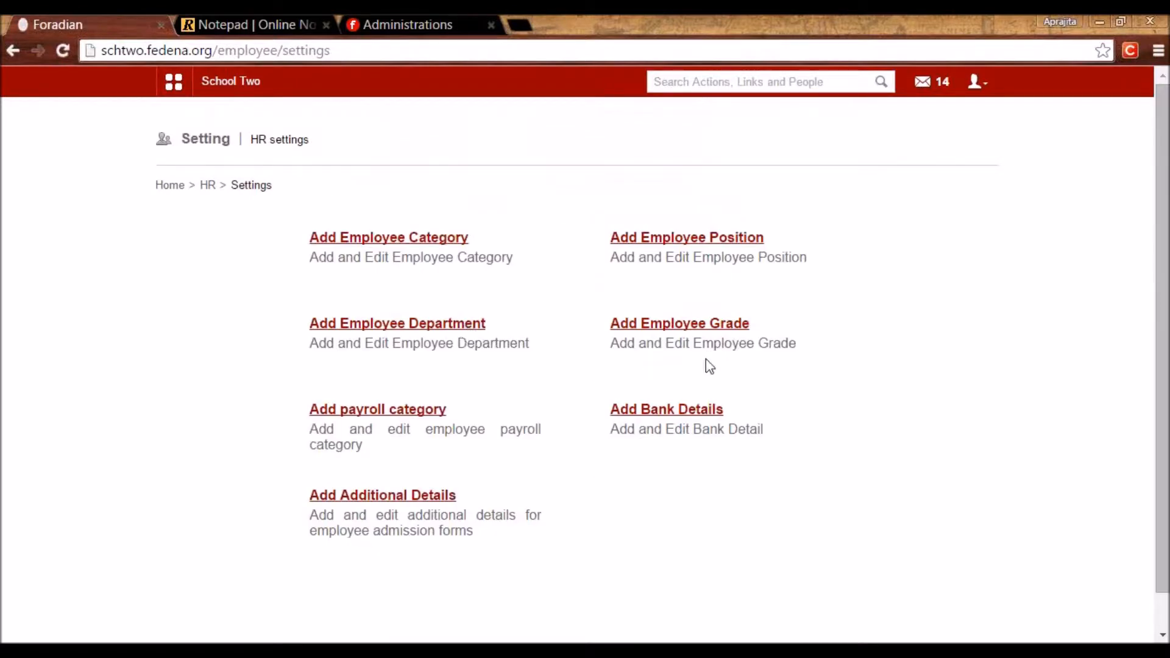
left_click(705, 414)
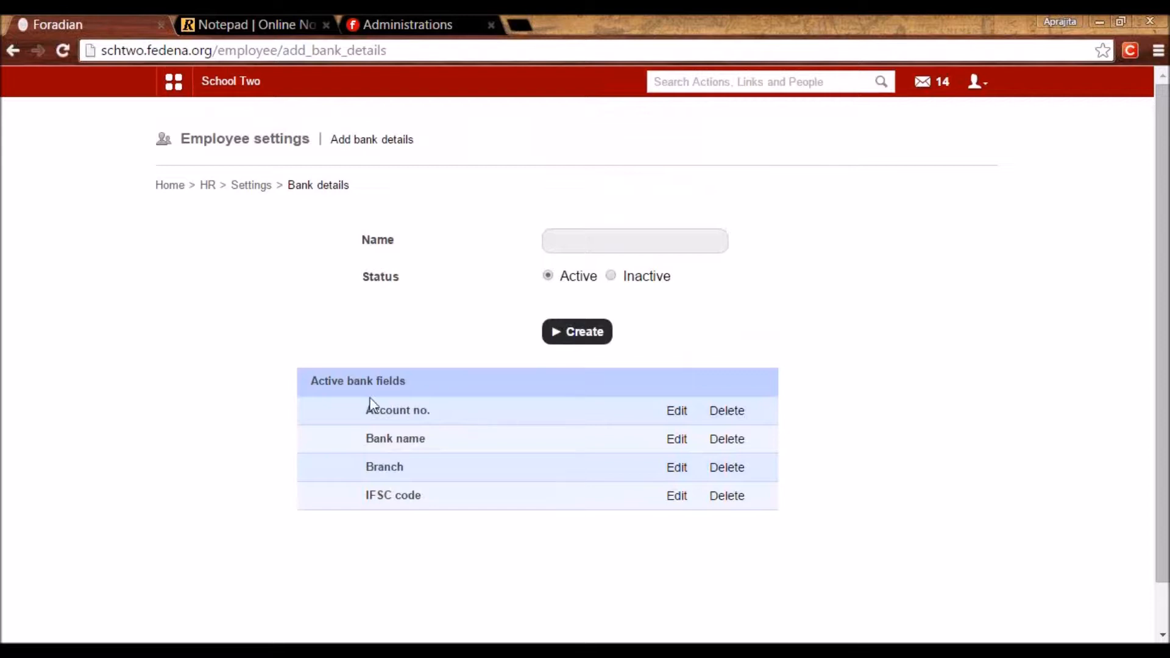
left_click(250, 185)
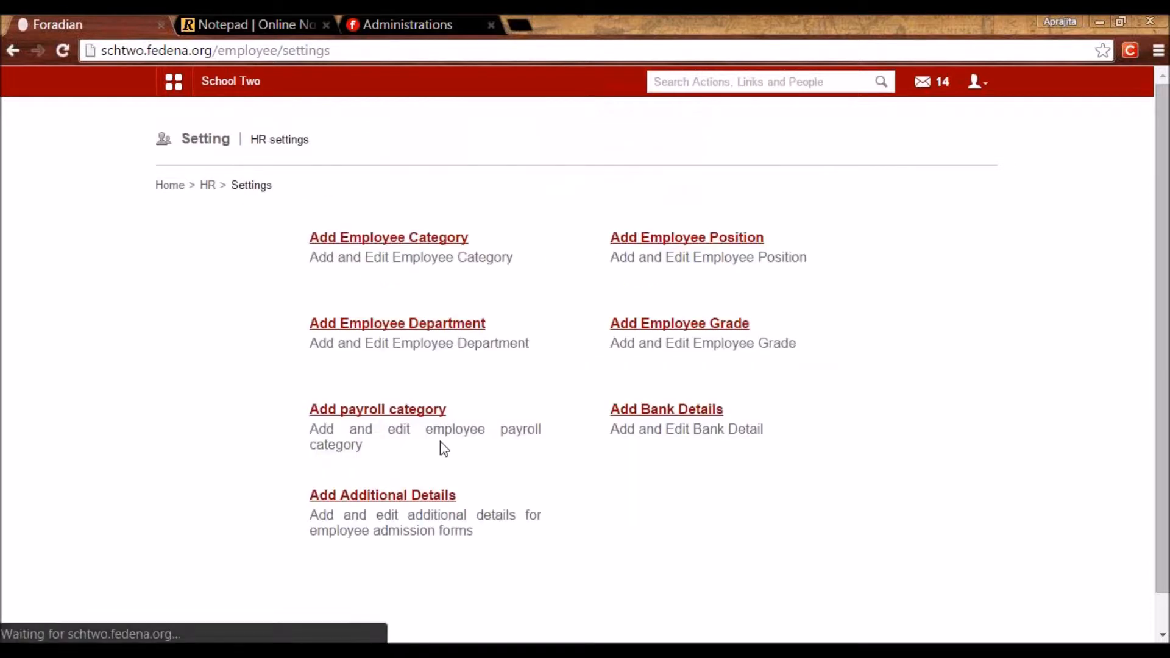
left_click(434, 497)
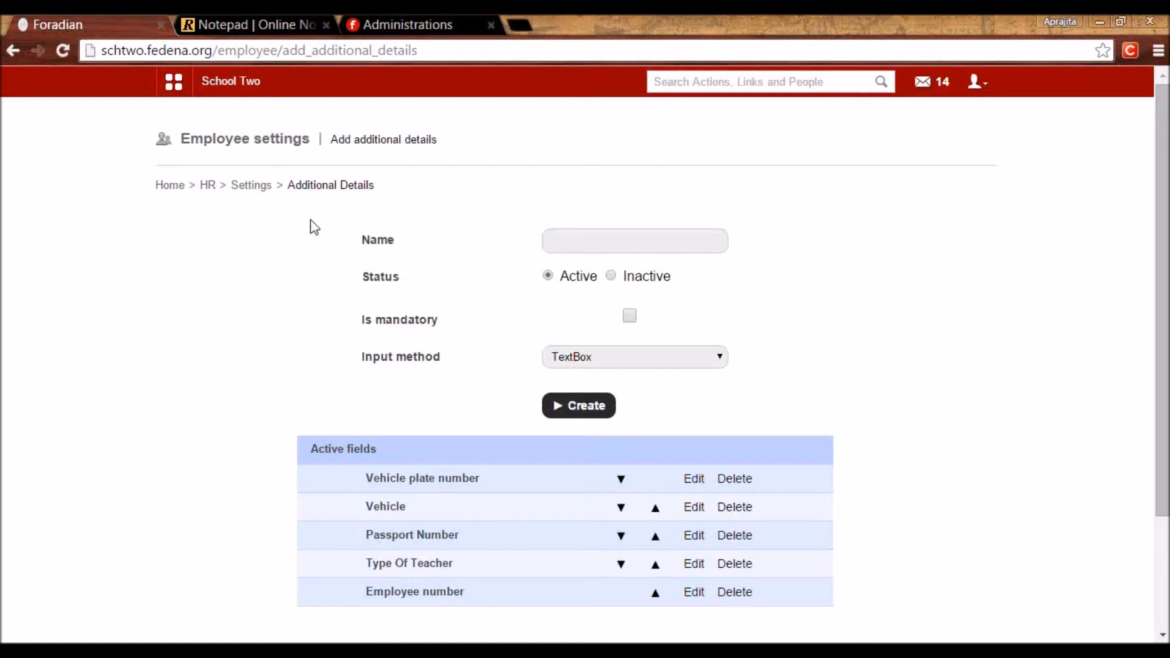
left_click(695, 536)
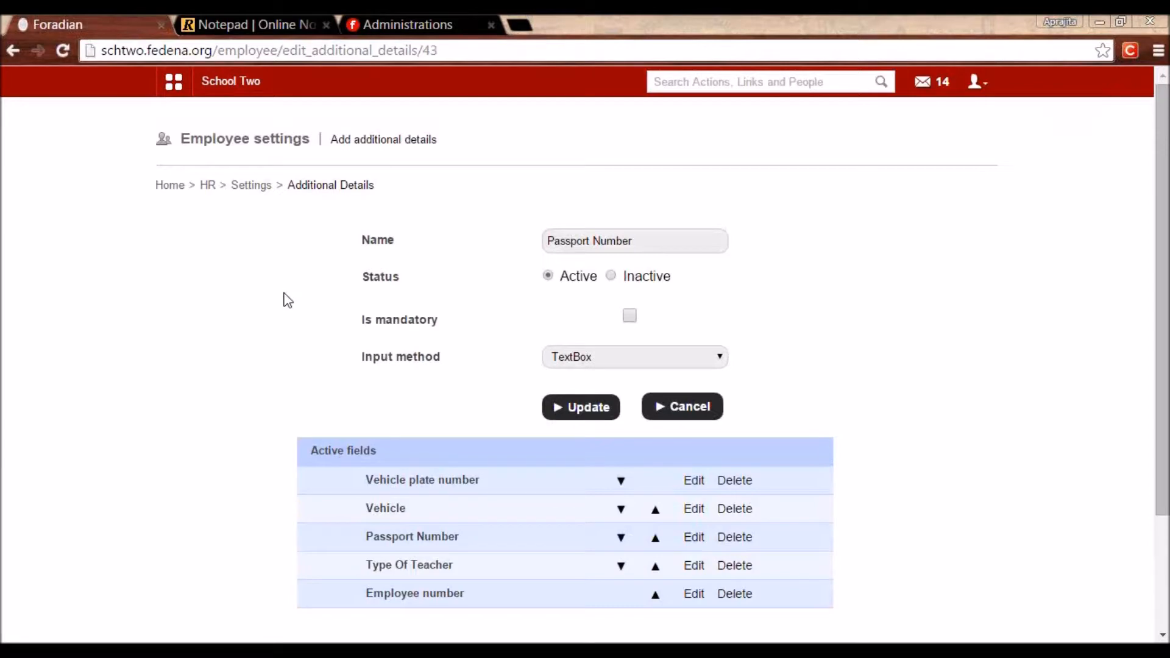
left_click(252, 185)
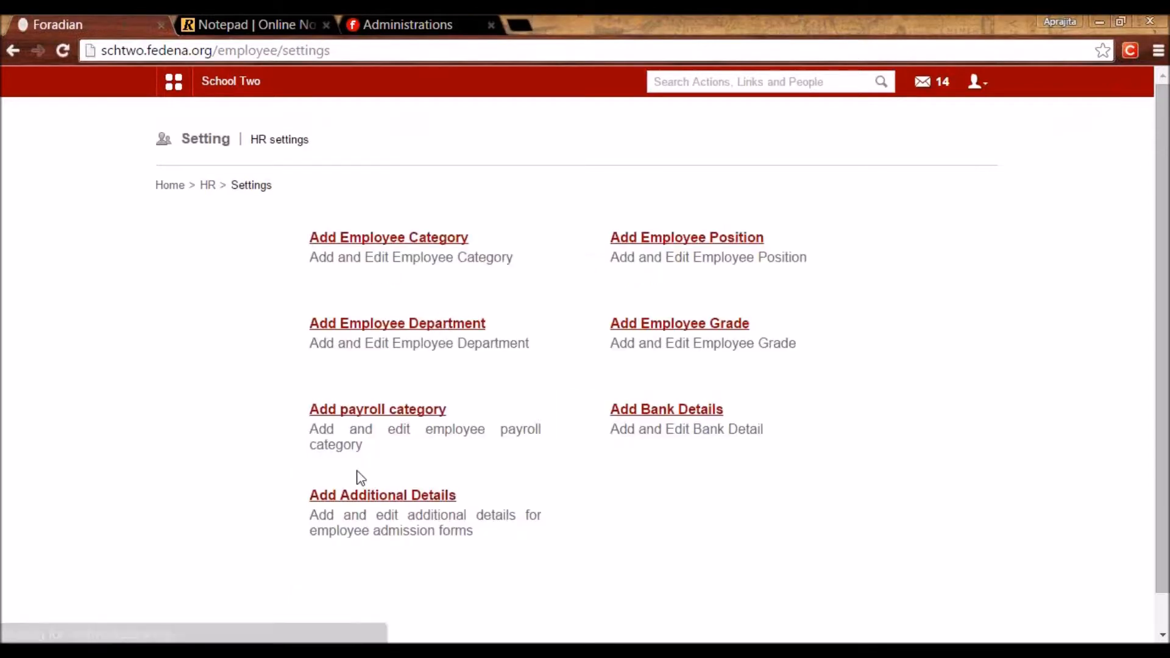
left_click(207, 186)
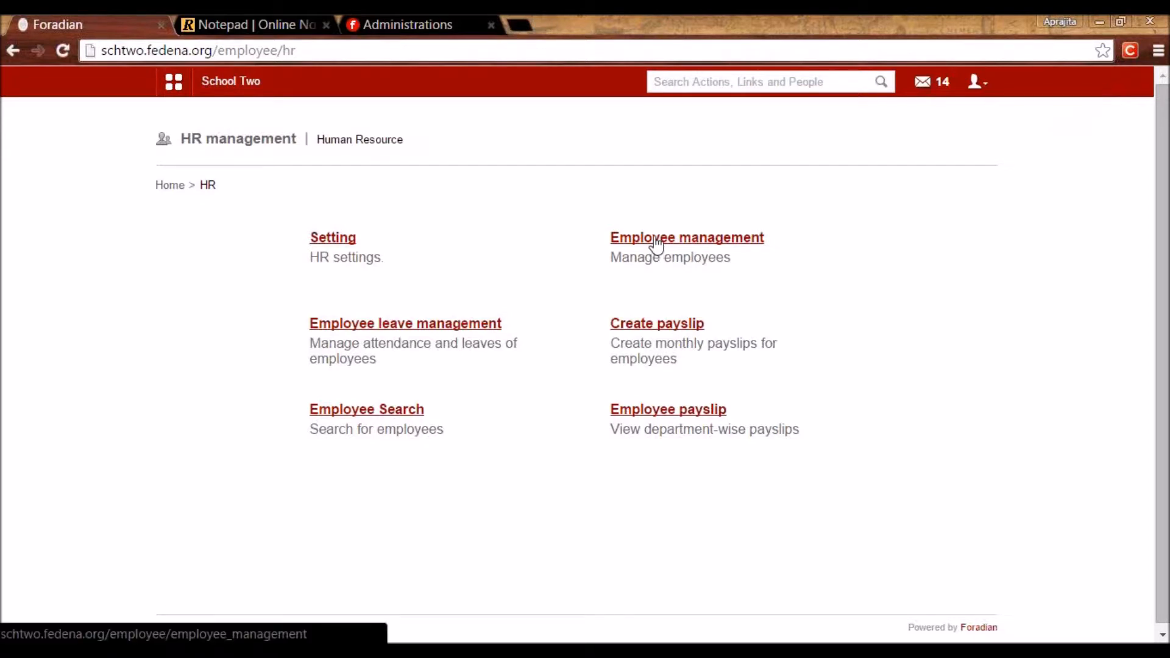
Start a new employee admission from Employee management, leaving the employee number at E112.
left_click(657, 242)
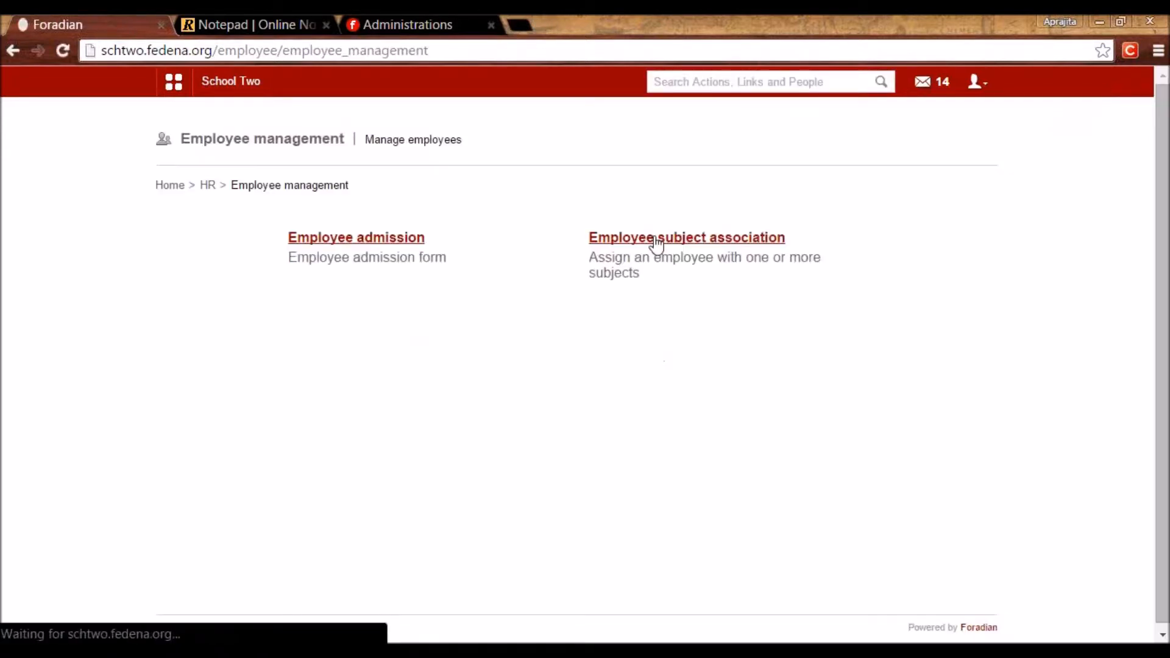
left_click(329, 244)
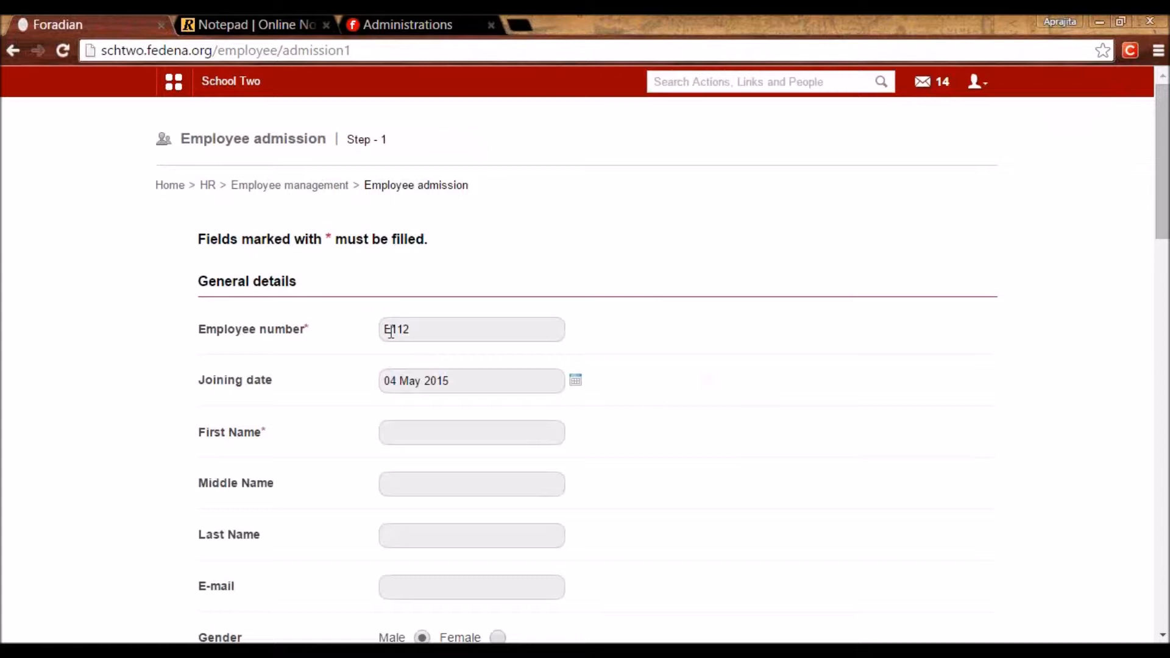
left_click_drag(423, 329, 376, 319)
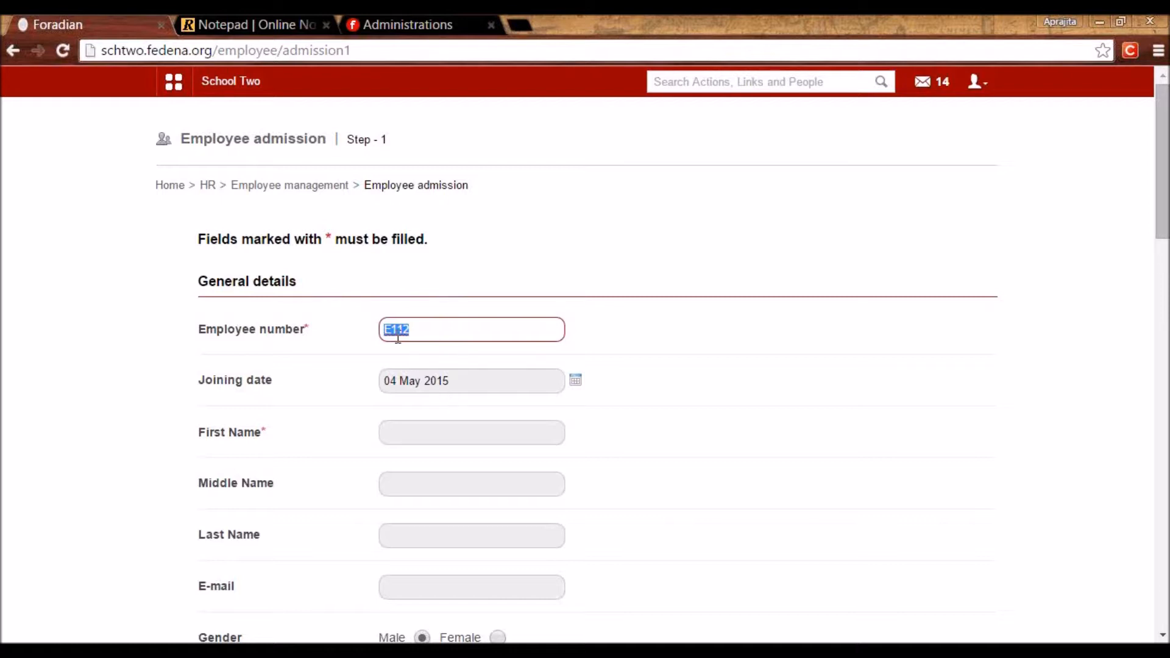
type("E1")
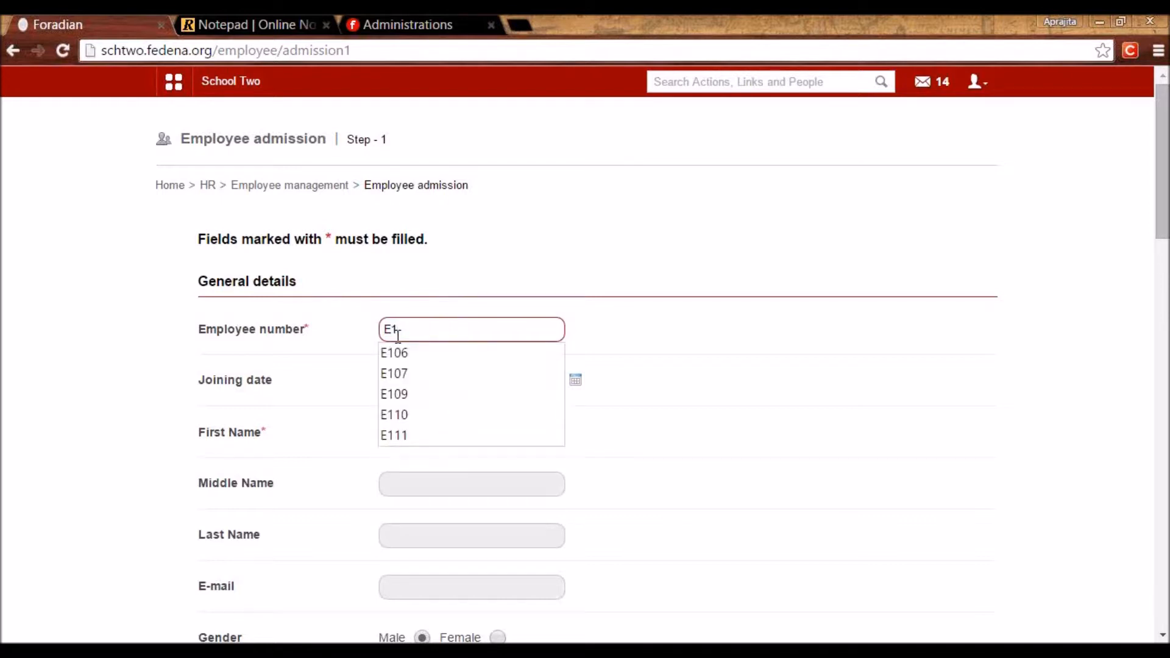
left_click(668, 250)
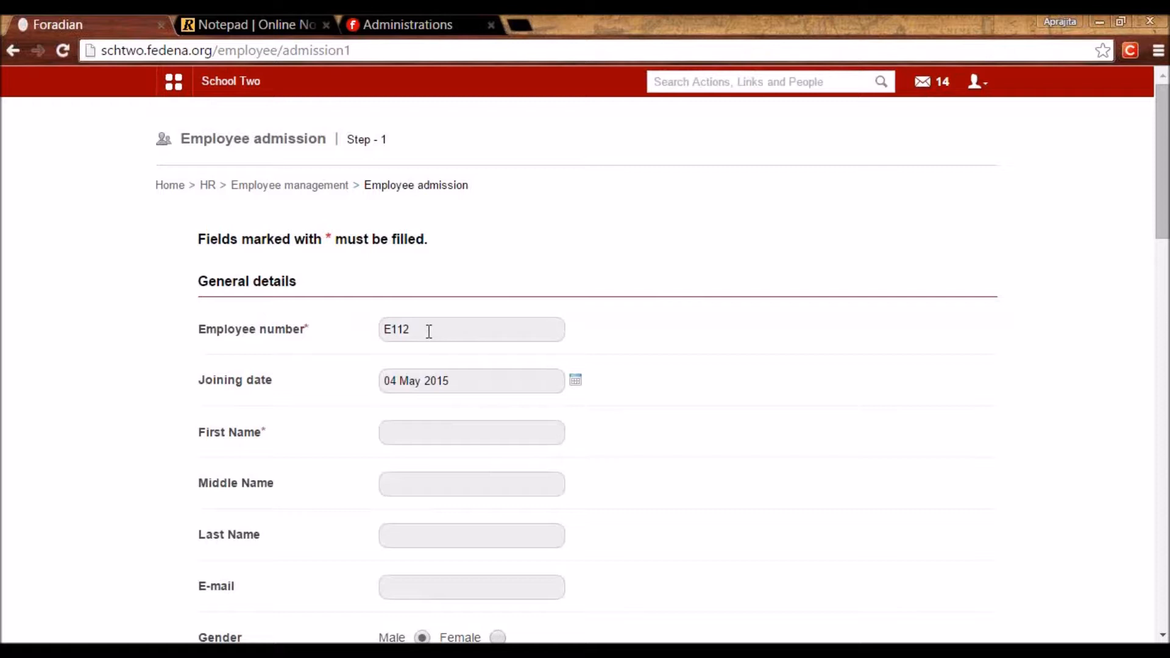
left_click_drag(429, 332, 373, 336)
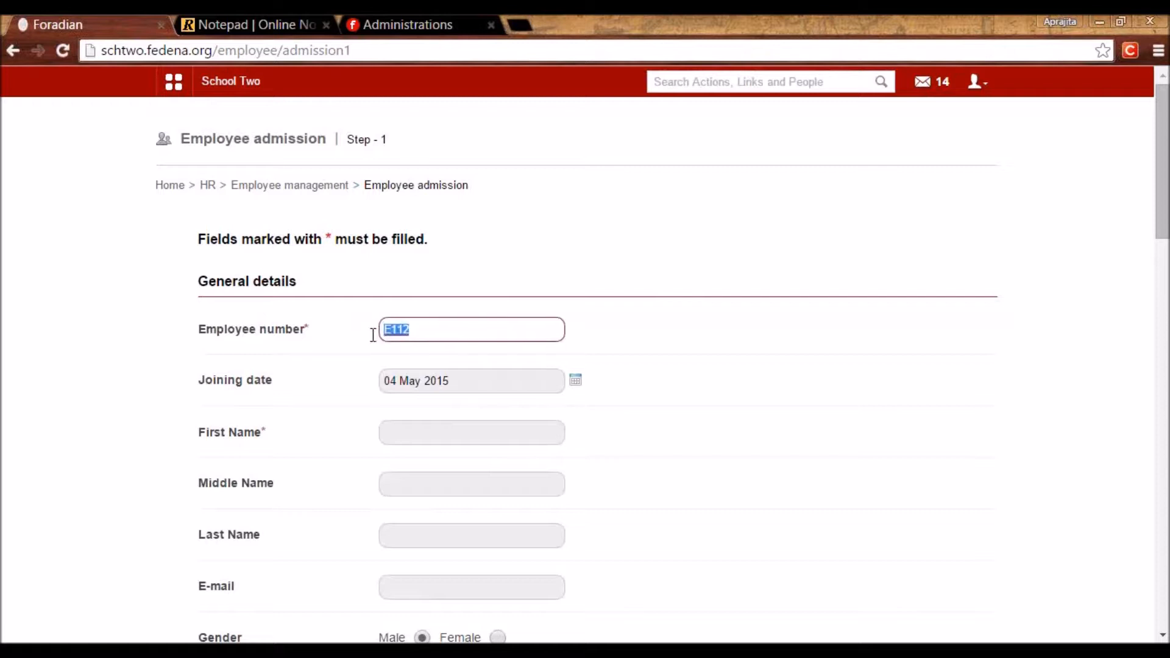
left_click(715, 371)
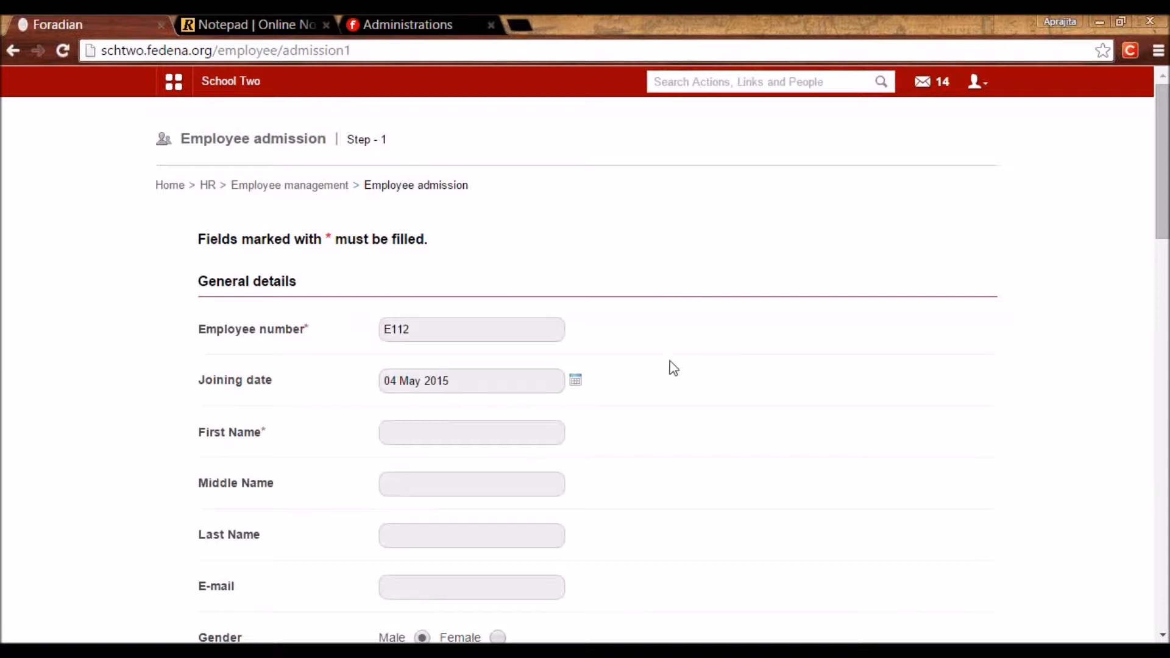
left_click_drag(434, 334, 361, 339)
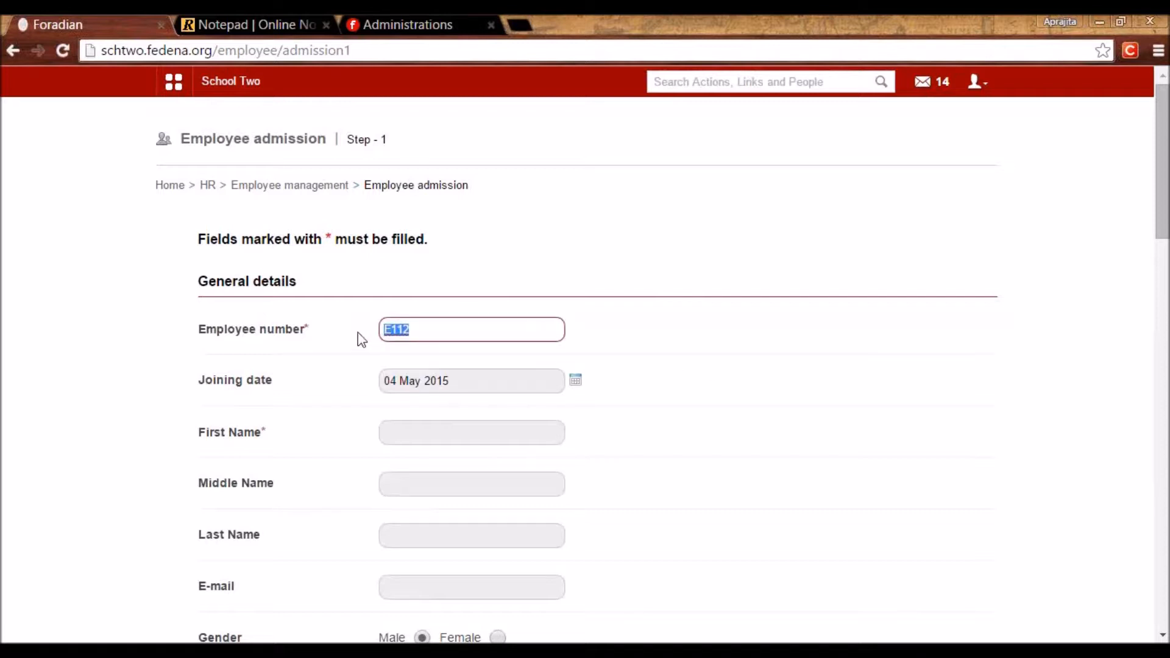
left_click(669, 363)
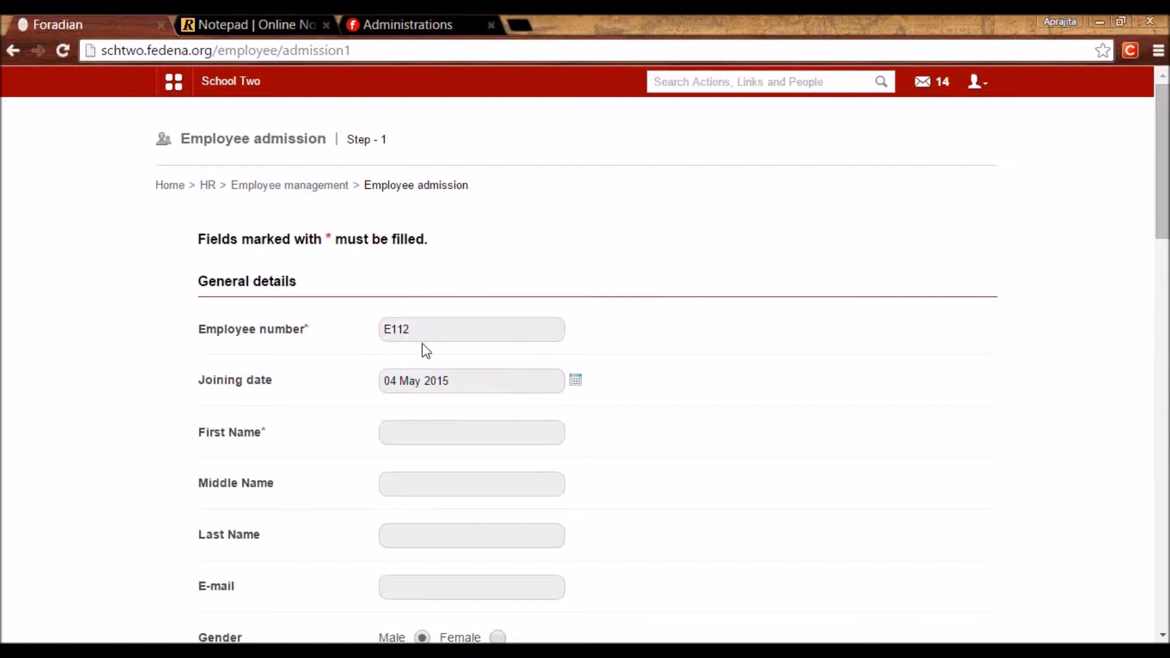
left_click(424, 323)
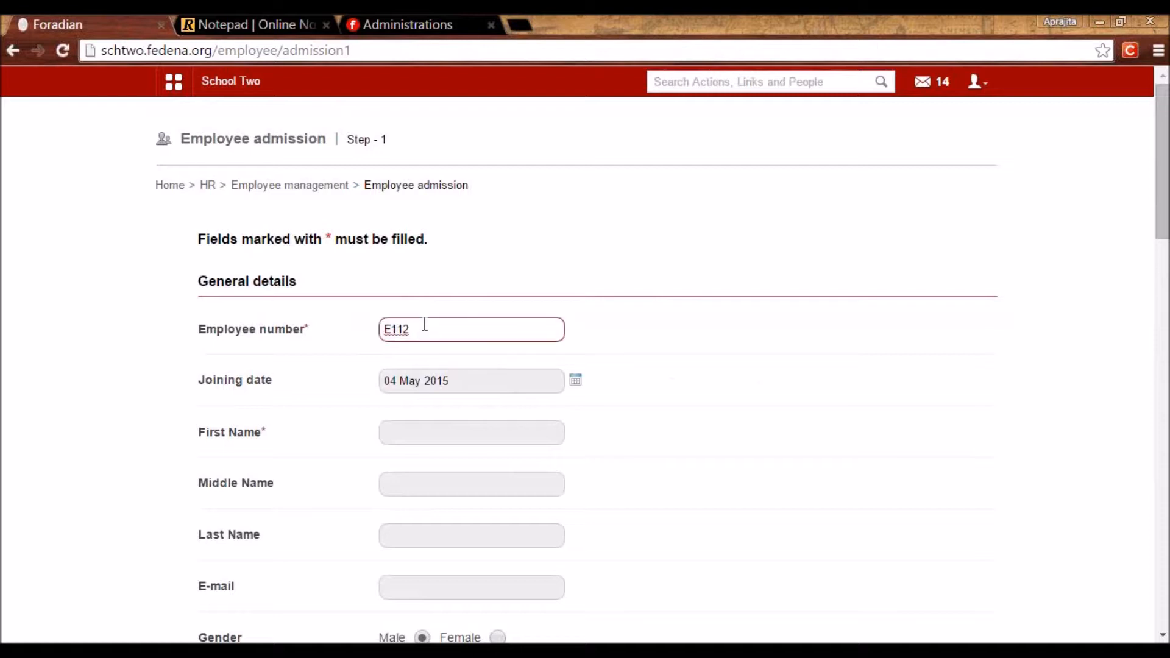
left_click(712, 440)
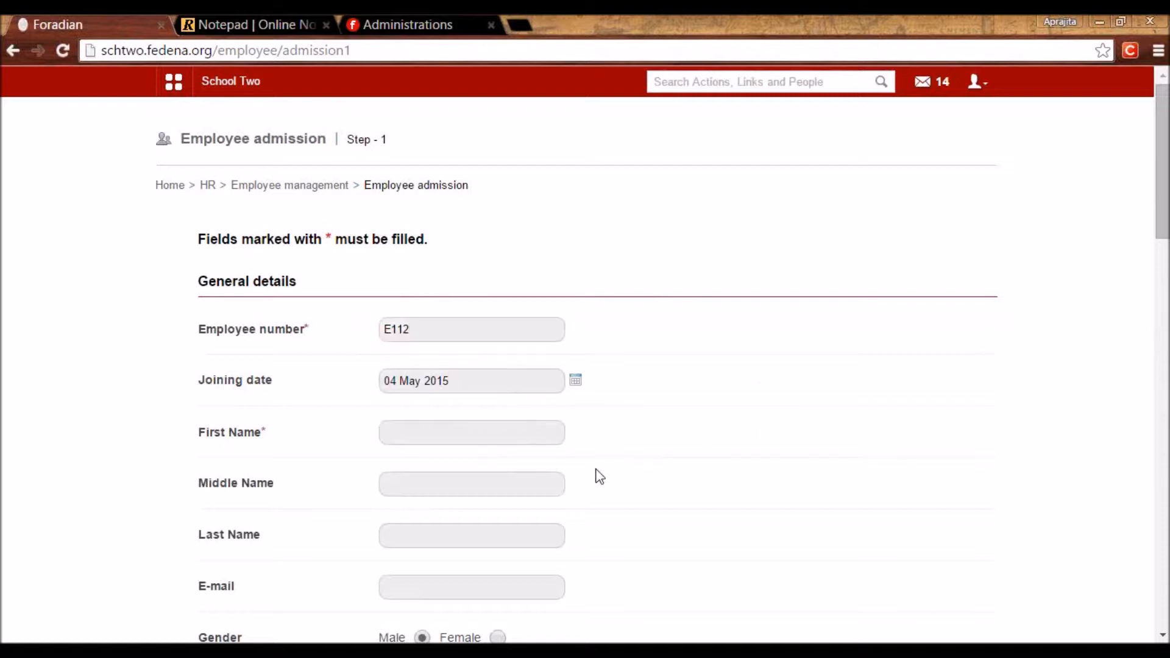
left_click_drag(420, 334, 373, 335)
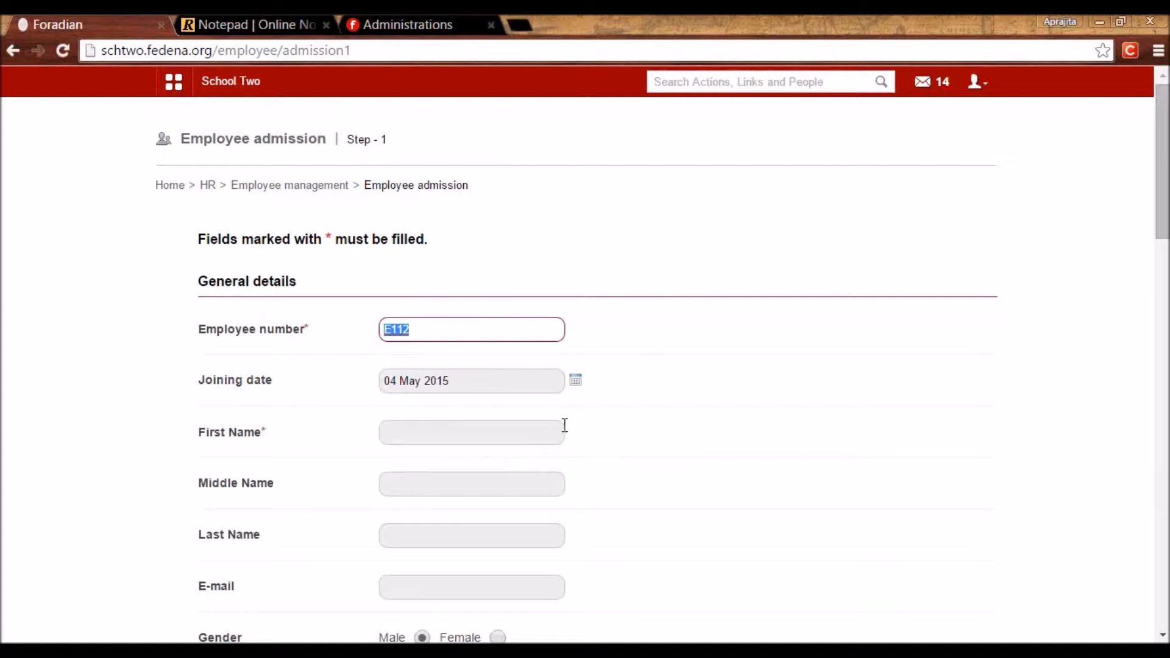
key("Left")
left_click(897, 474)
Keep joining date 04 May 2015, enter the employee's first name and set gender Female.
scroll(897, 474, "down", 2)
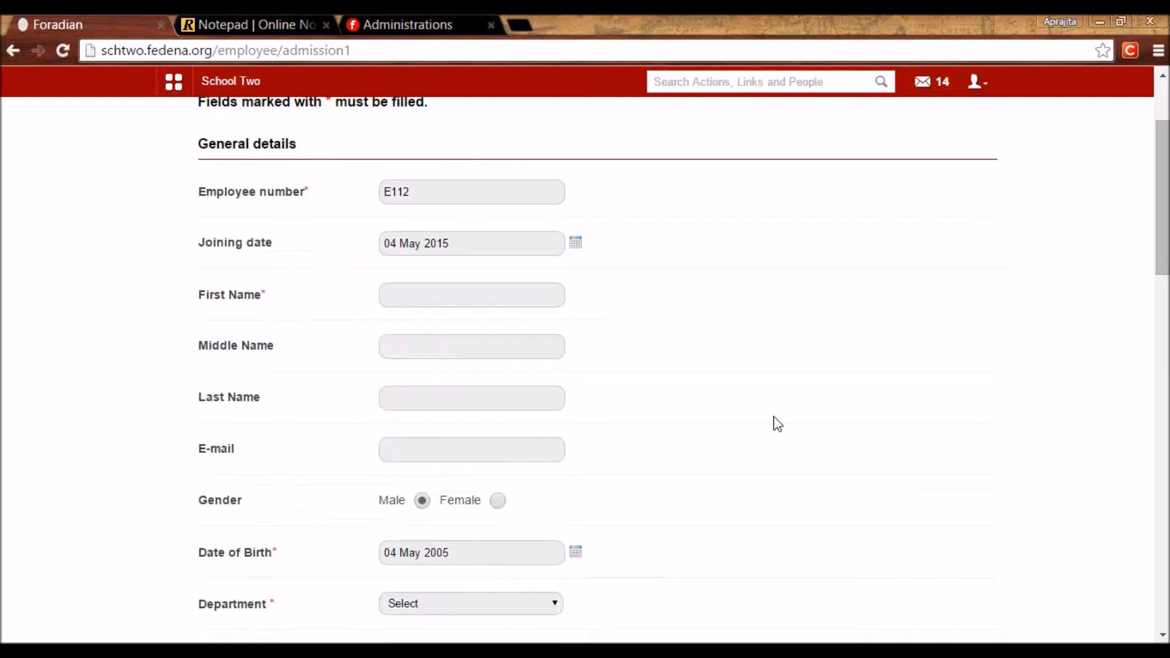
left_click(575, 245)
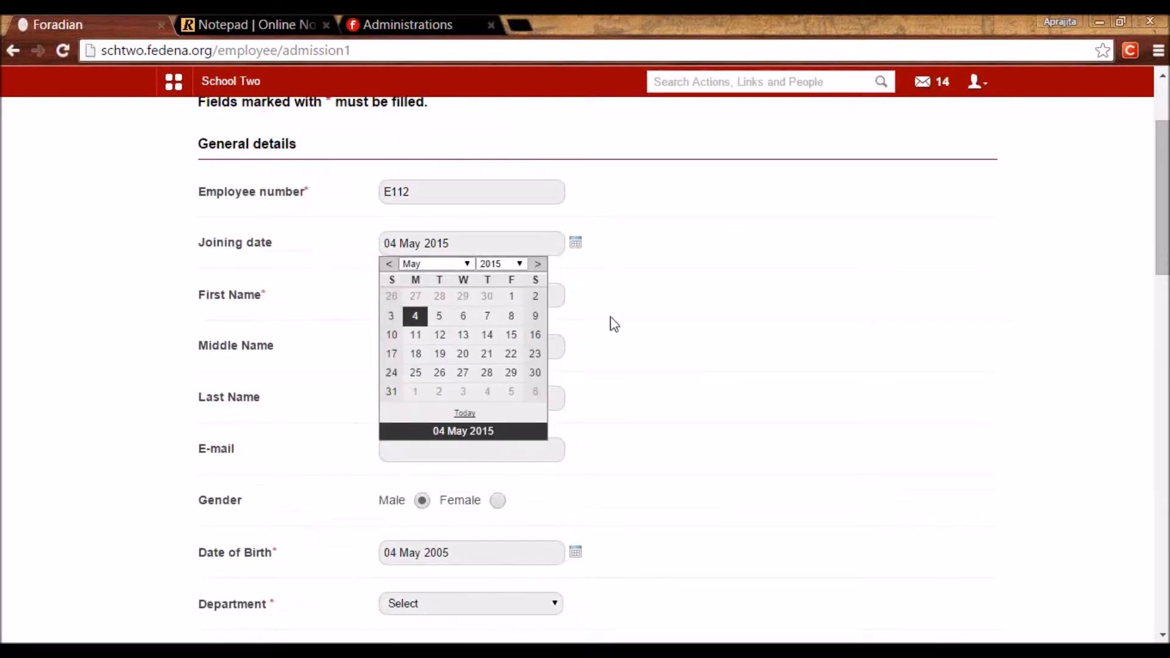
left_click(643, 341)
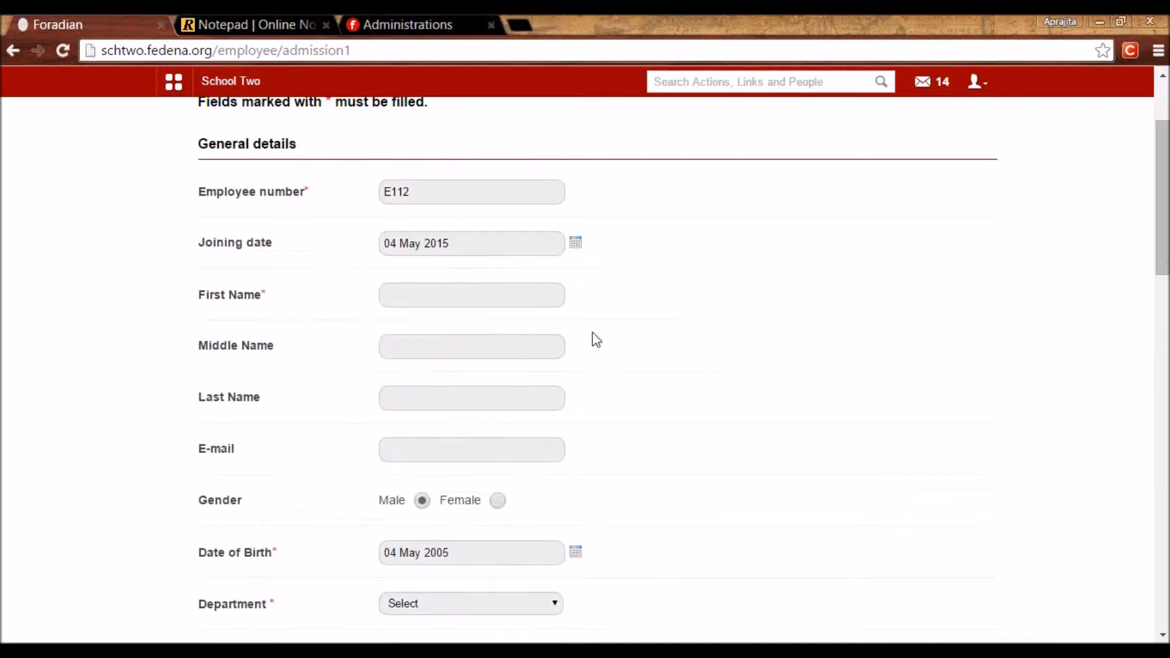
left_click(386, 299)
type("Heena")
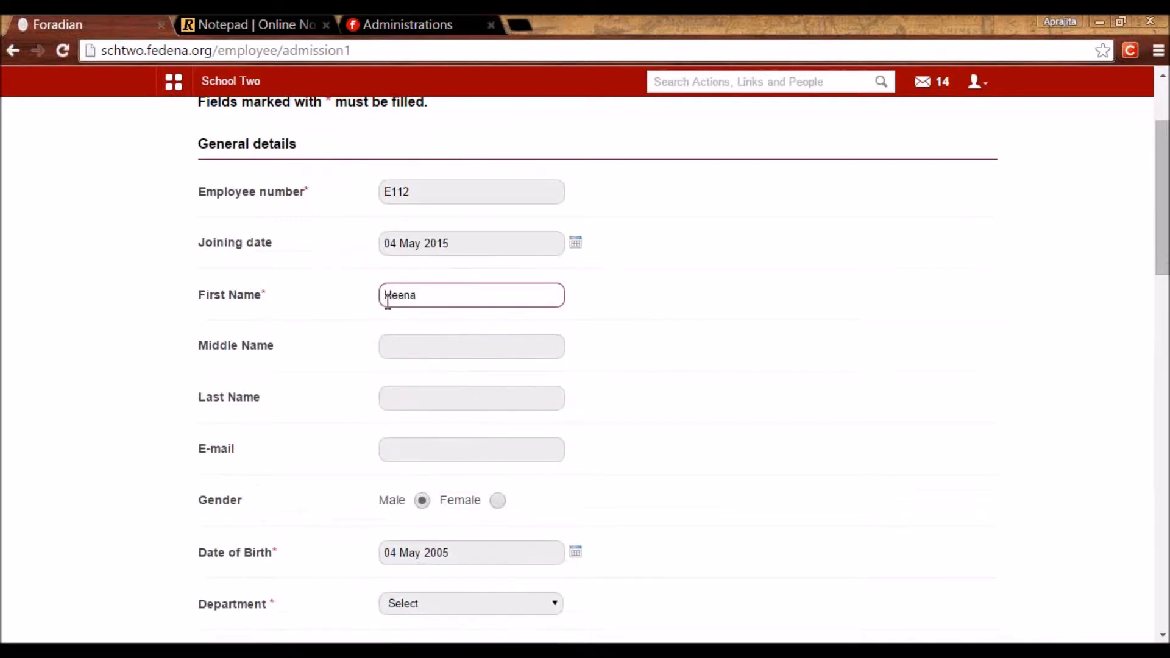
left_click(737, 320)
left_click(496, 506)
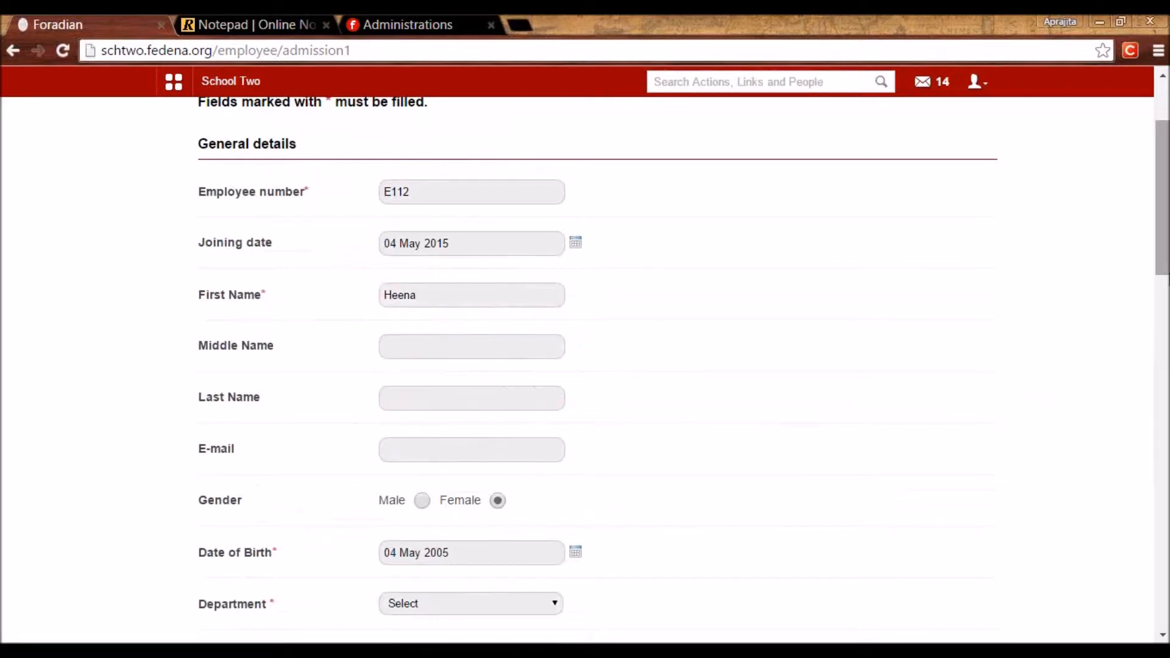
left_click_drag(1164, 273, 1164, 403)
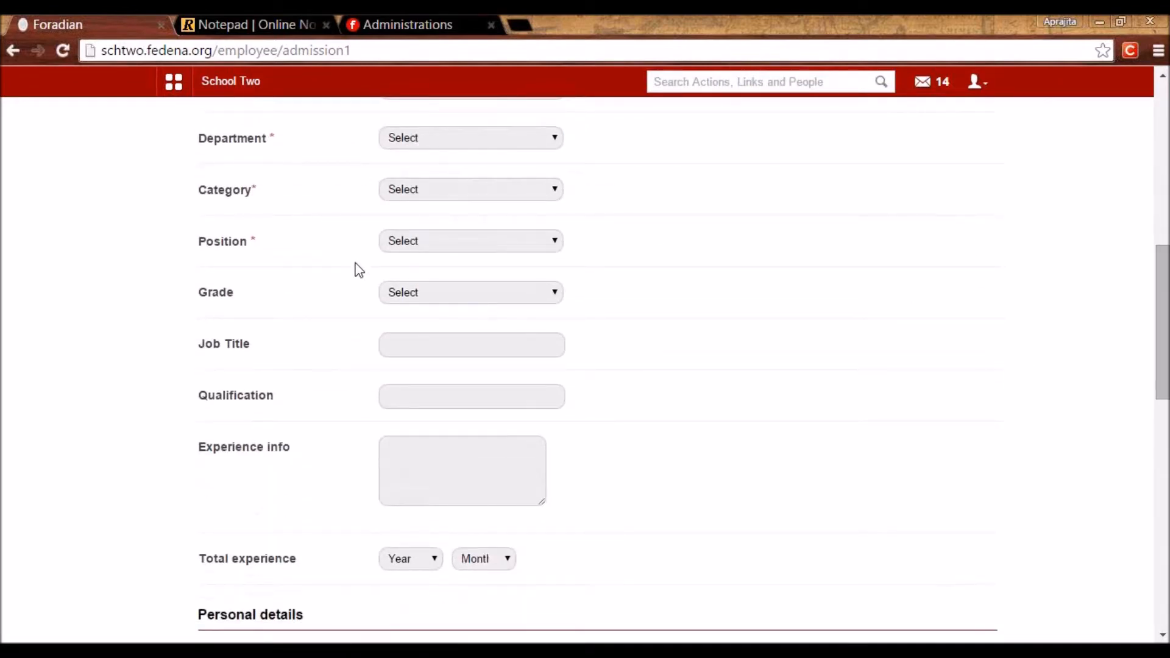
Set department Science, category Teaching, position Professor and grade Grade 2.
left_click(437, 144)
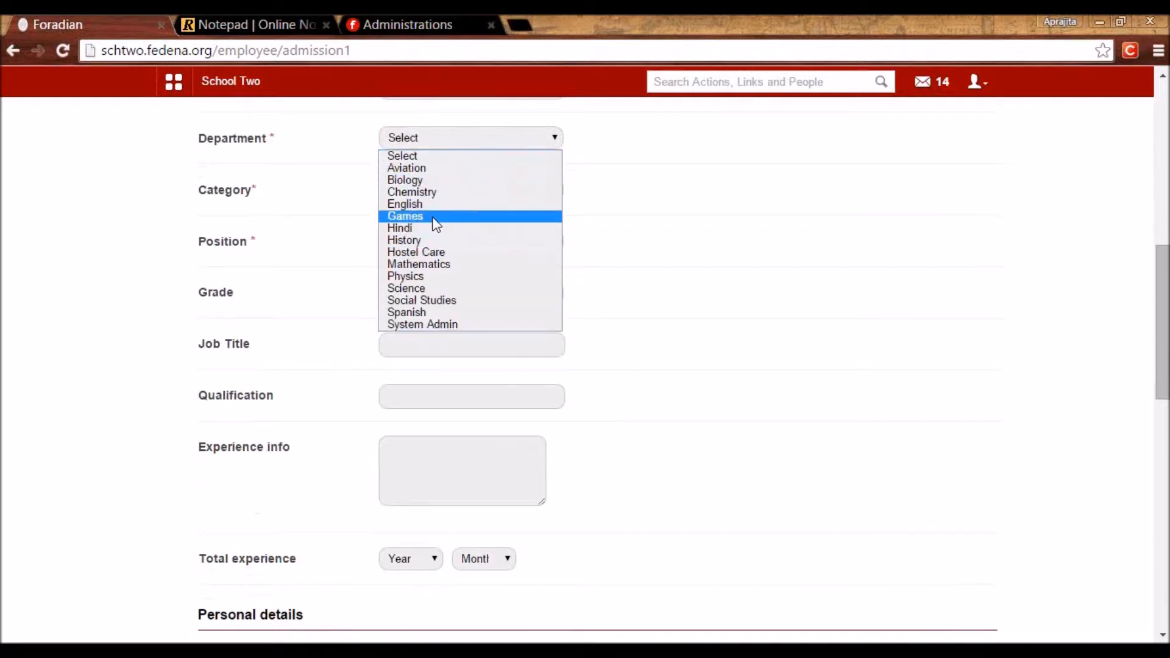
left_click(459, 288)
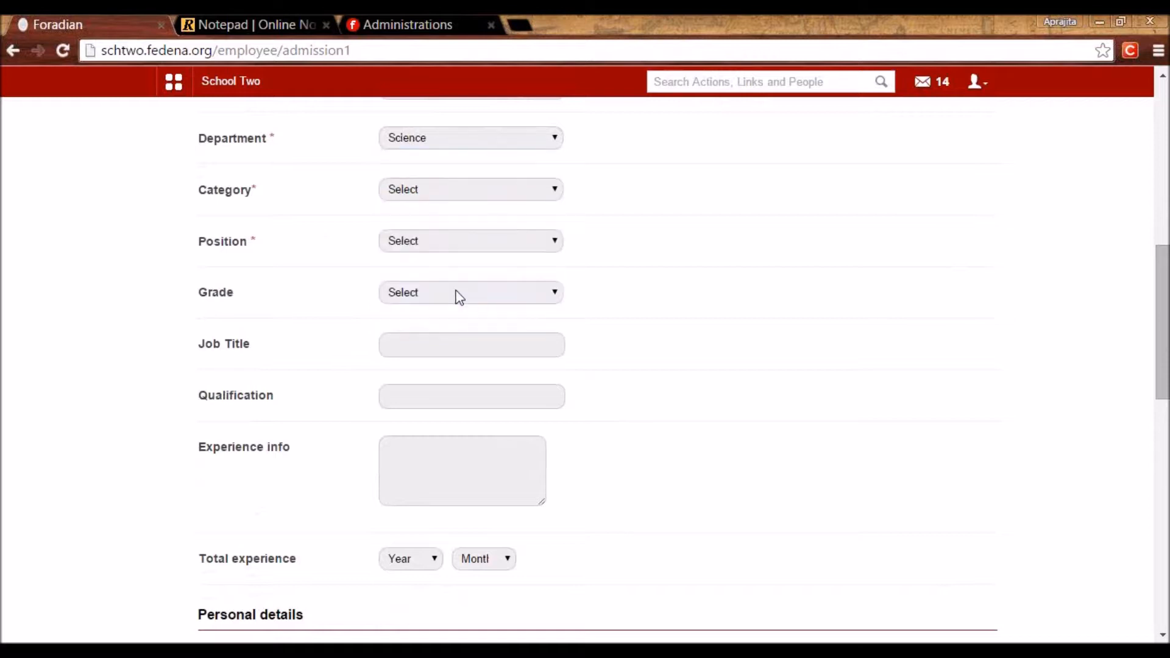
left_click(442, 193)
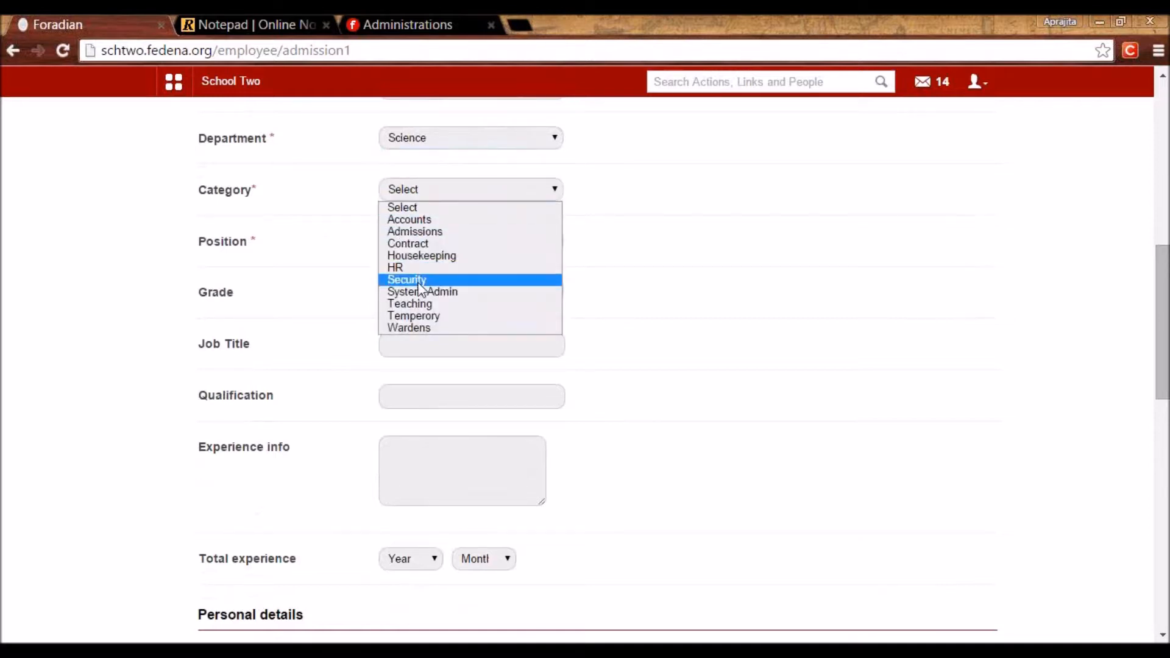
left_click(469, 304)
left_click(431, 241)
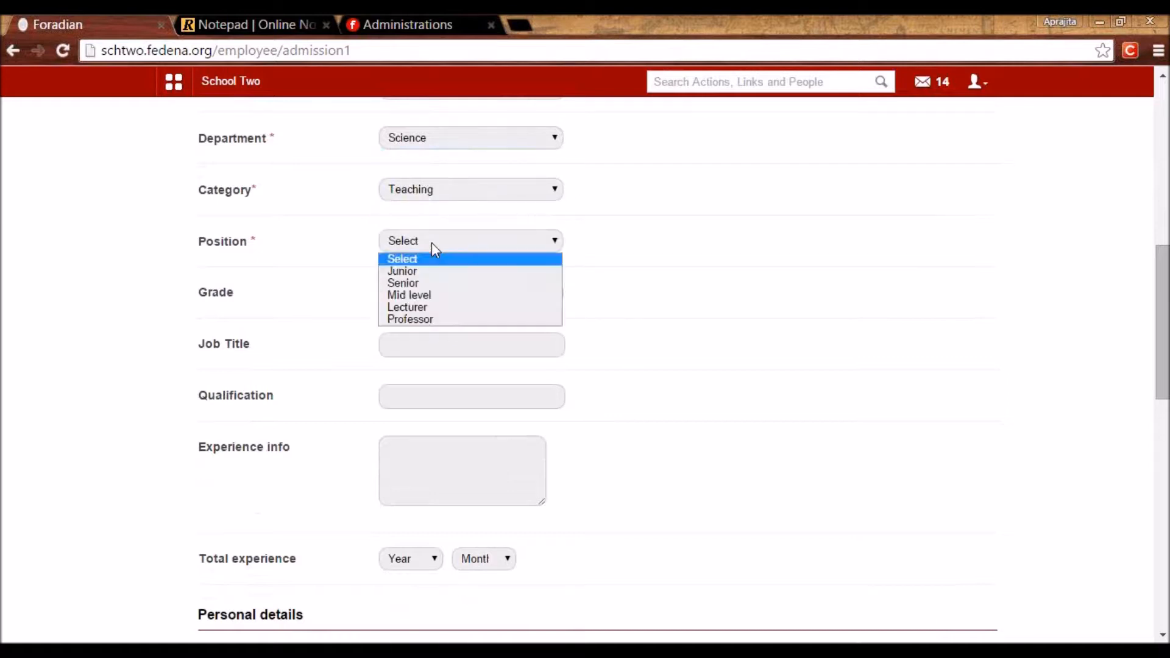
left_click(419, 328)
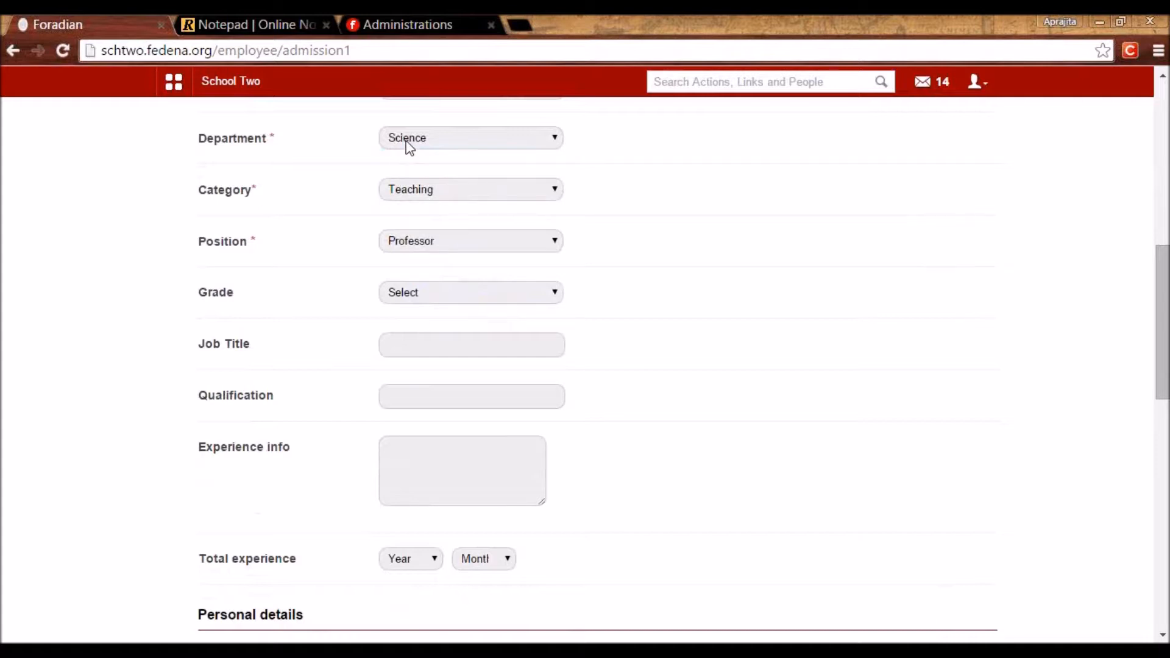
left_click(447, 291)
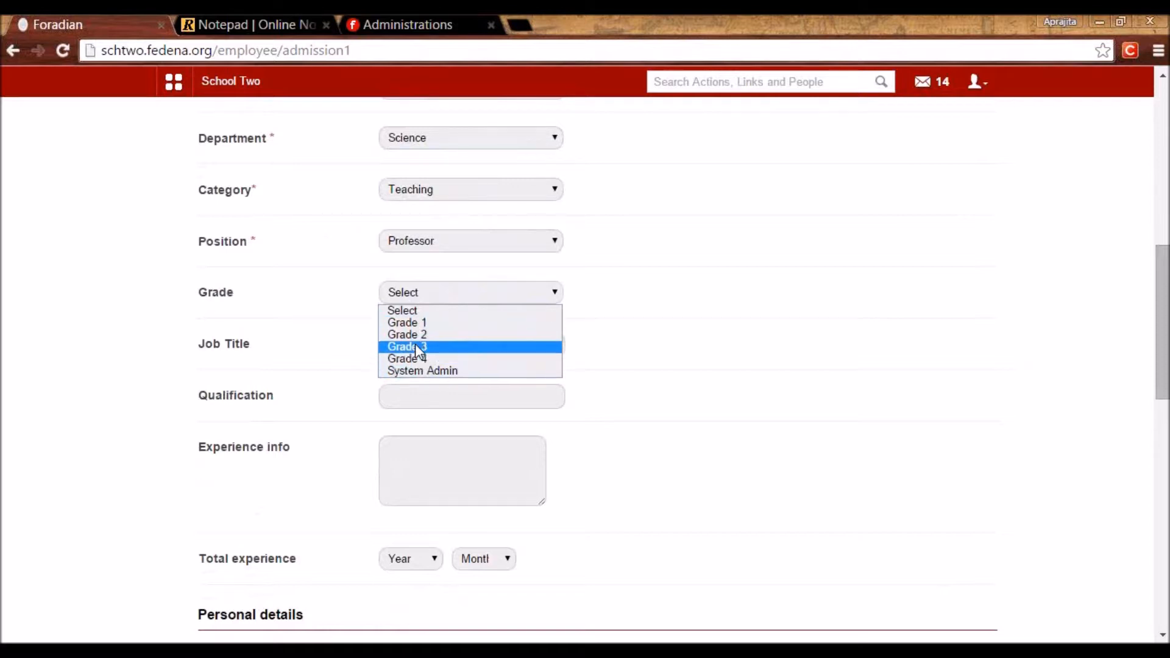
left_click(466, 337)
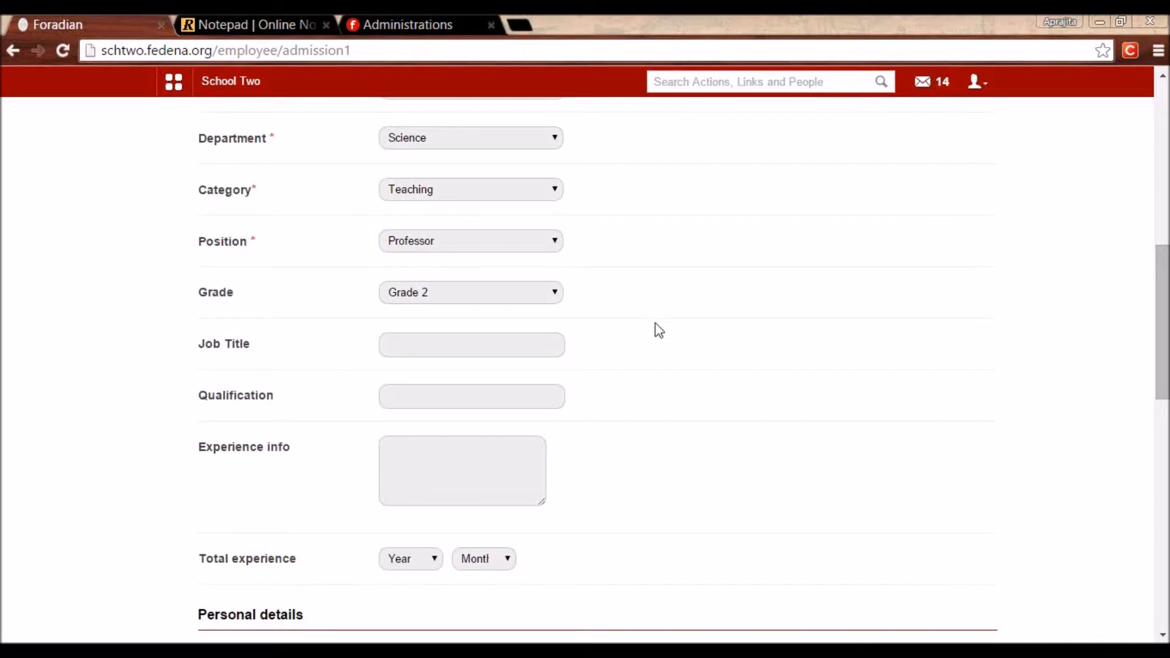
Leave Job Title and Qualification blank and scroll to the bottom of the form.
left_click(450, 348)
left_click(462, 397)
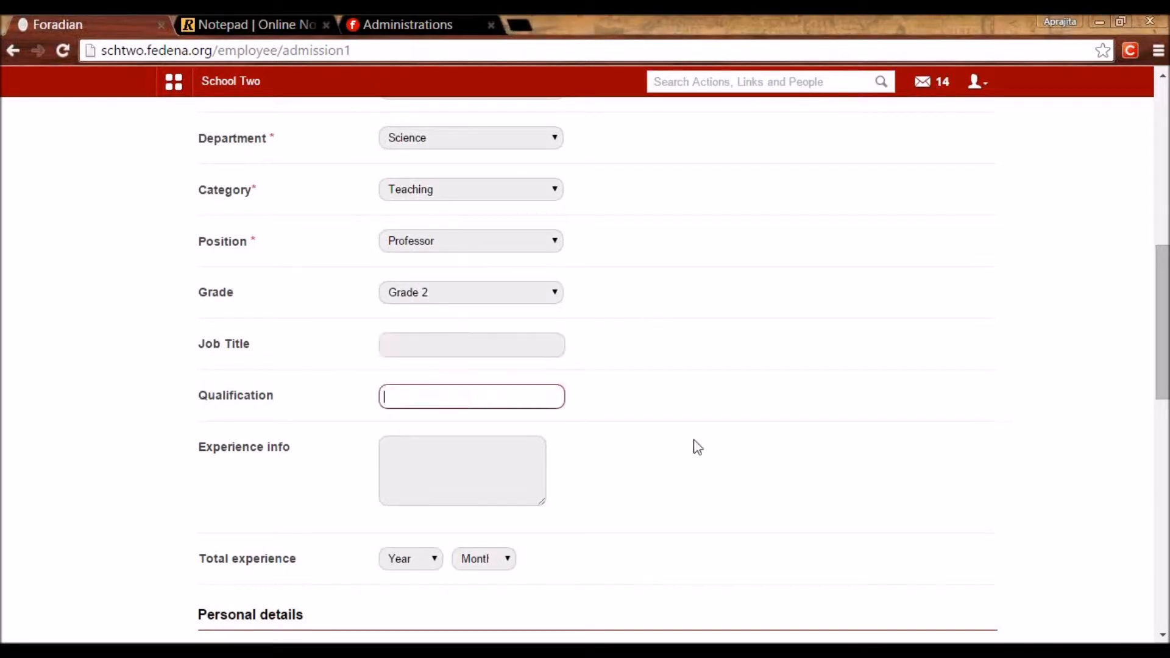
scroll(695, 447, "down", 5)
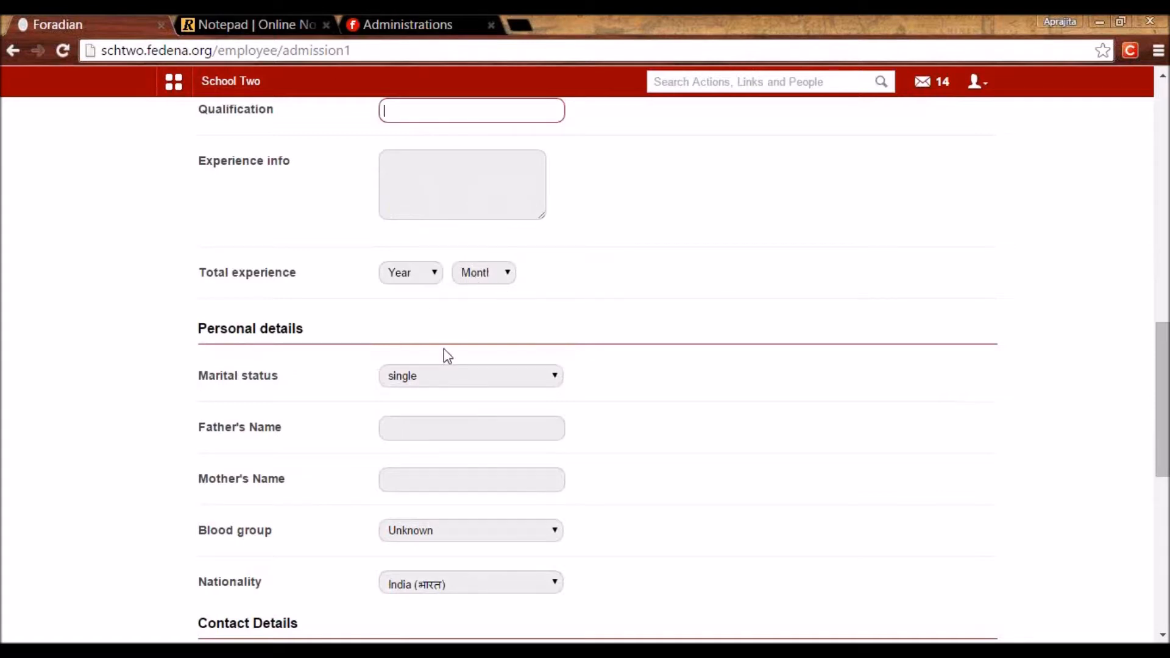
scroll(444, 349, "down", 5)
scroll(448, 356, "down", 5)
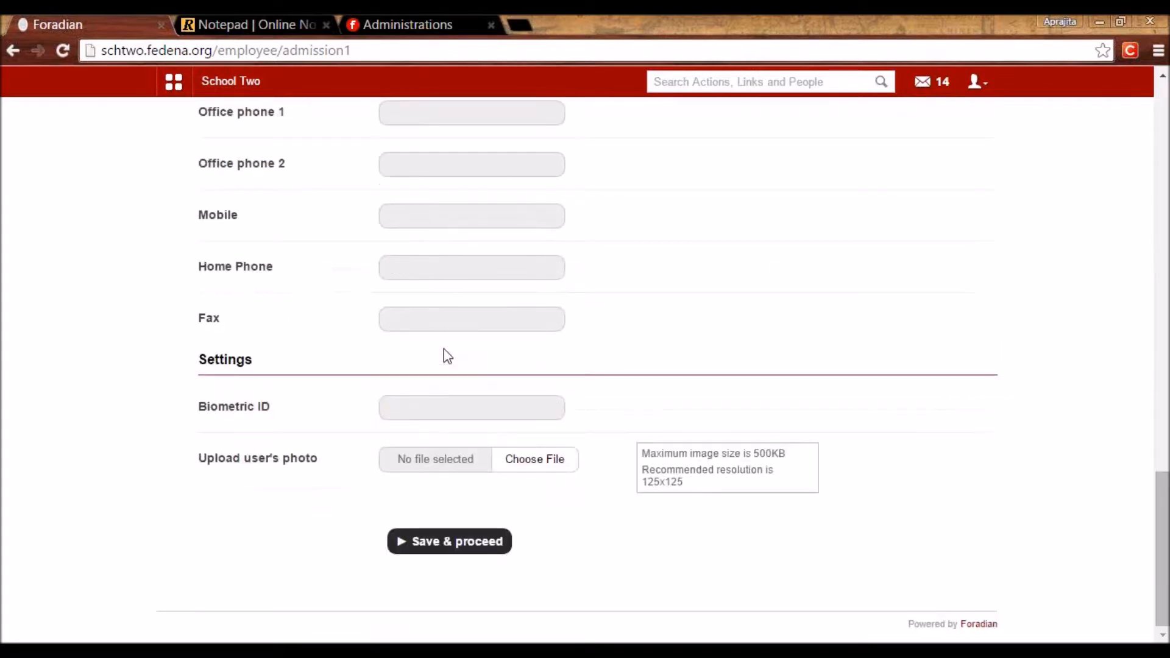
Save step 1, then the address, bank details and additional details steps for employee E112.
left_click(457, 548)
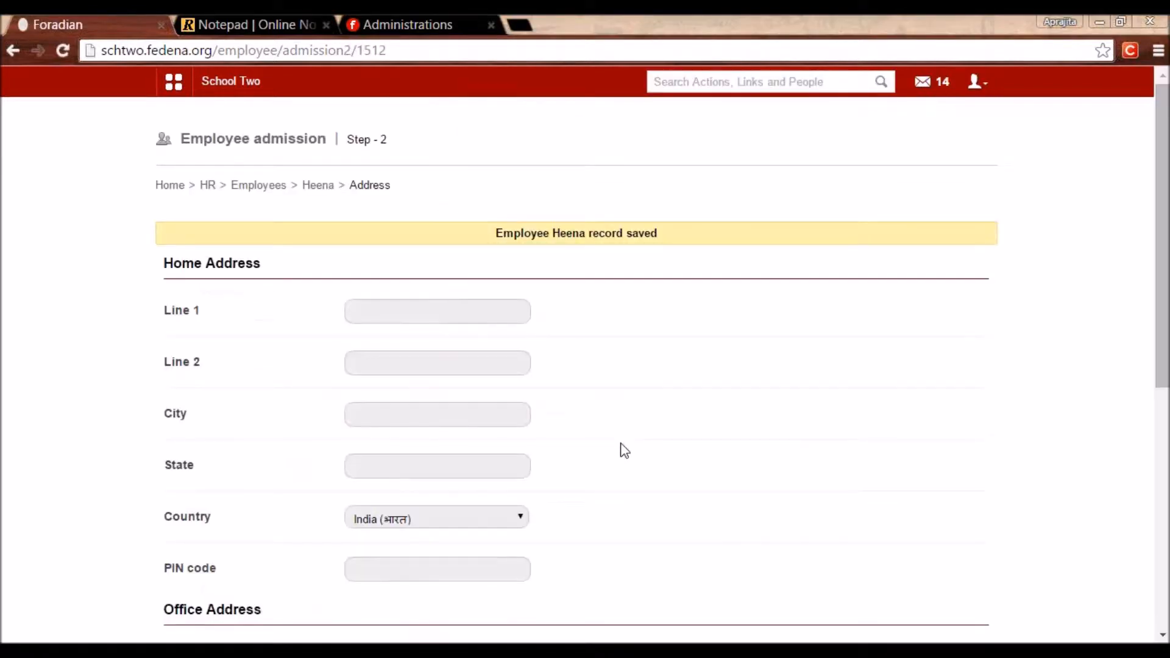
scroll(1150, 401, "down", 8)
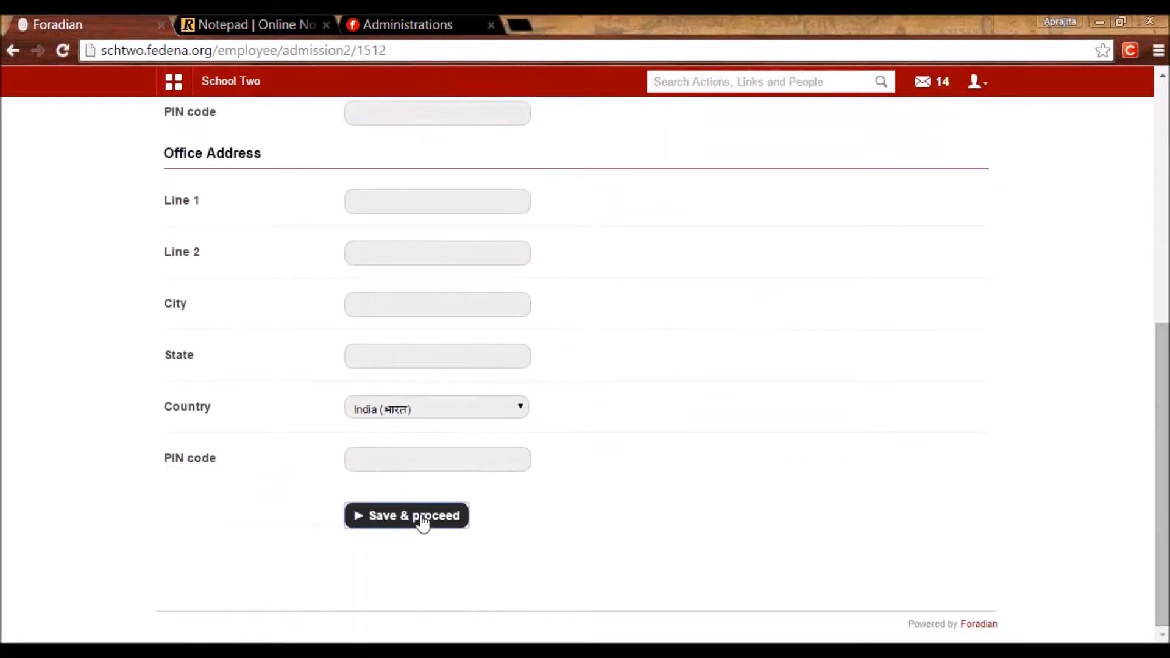
left_click(420, 518)
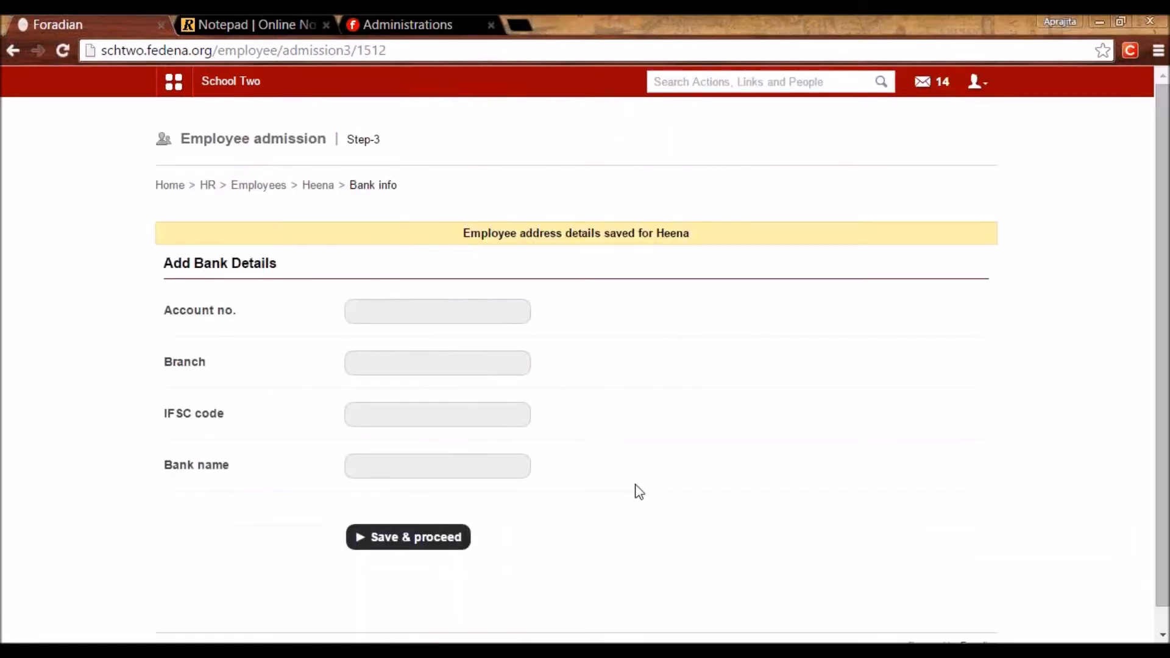
left_click(397, 551)
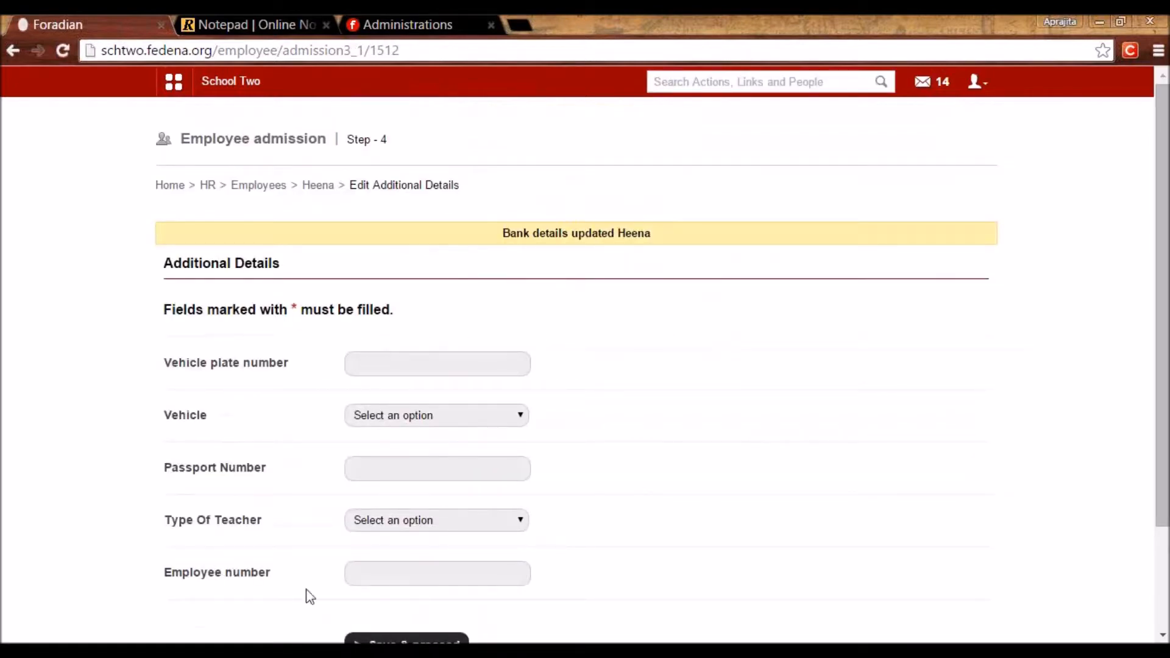
left_click(406, 639)
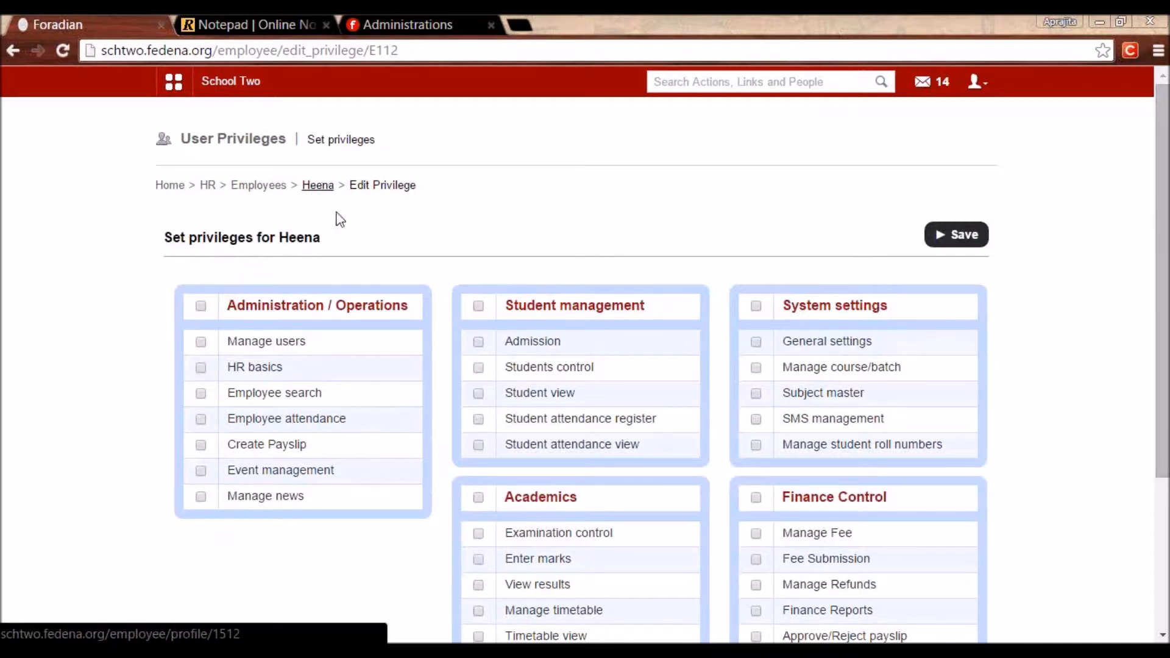
Tick only the Admission privilege, leaving Fee Submission unticked, and save the privileges.
left_click(479, 343)
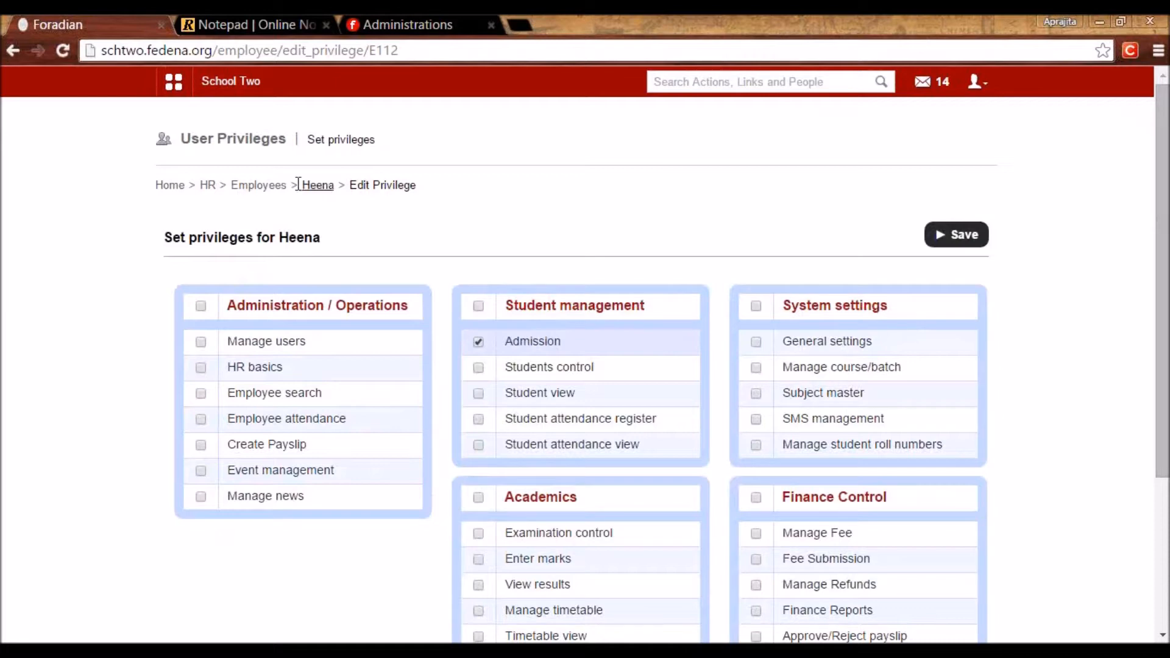
scroll(1134, 397, "down", 2)
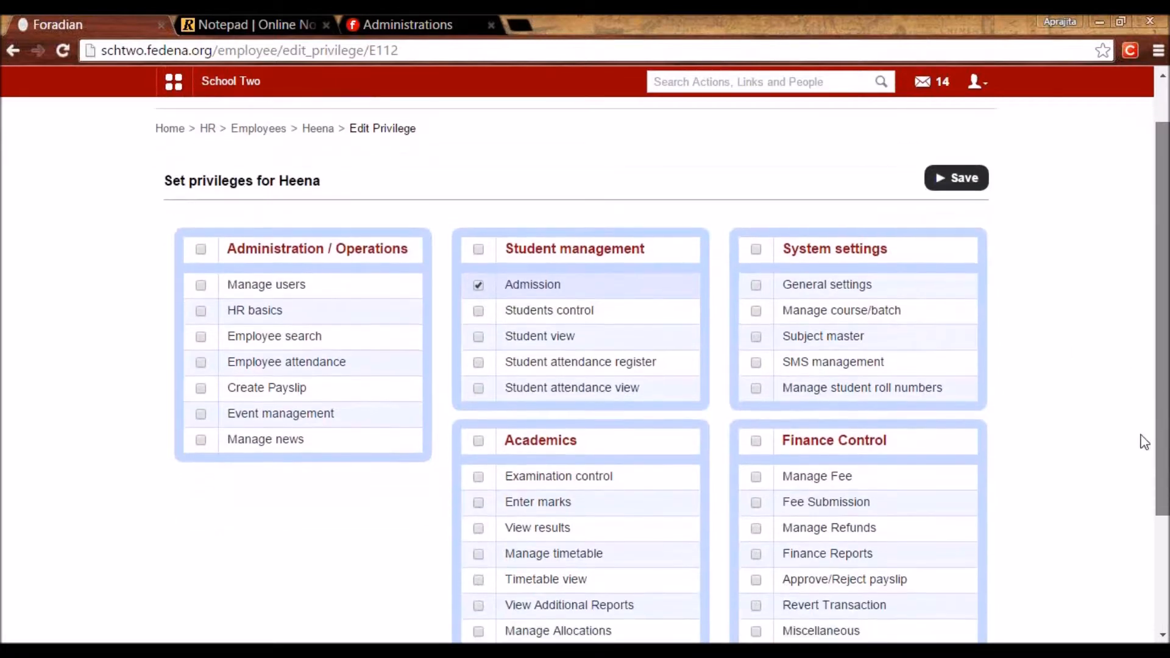
scroll(1134, 506, "down", 1)
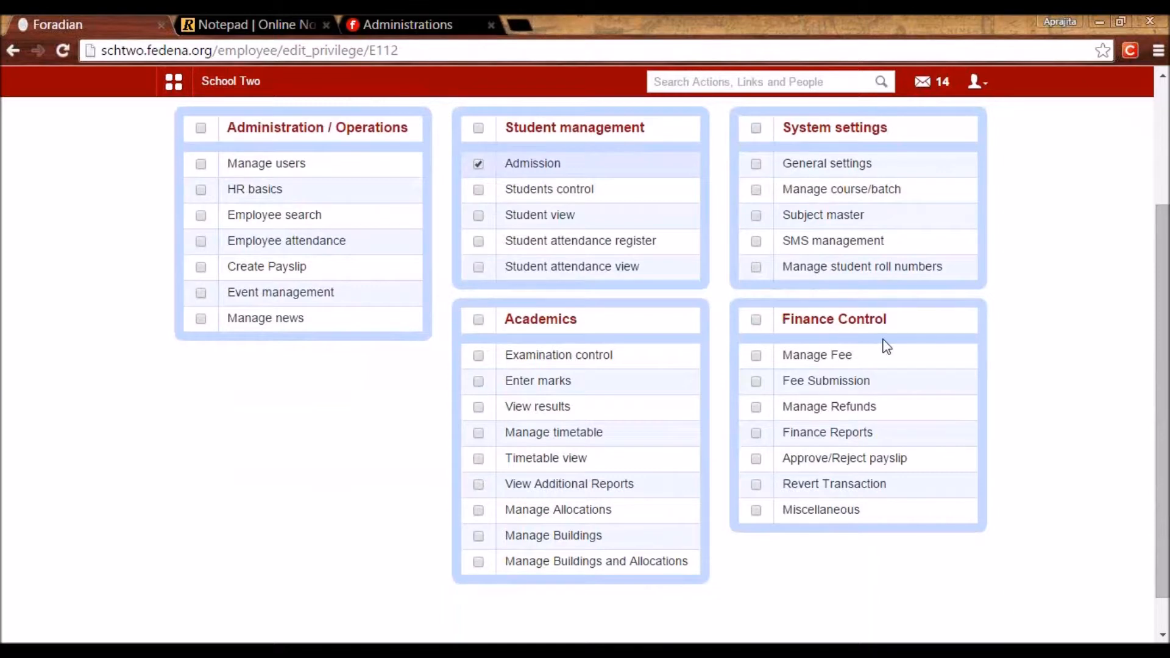
left_click(756, 383)
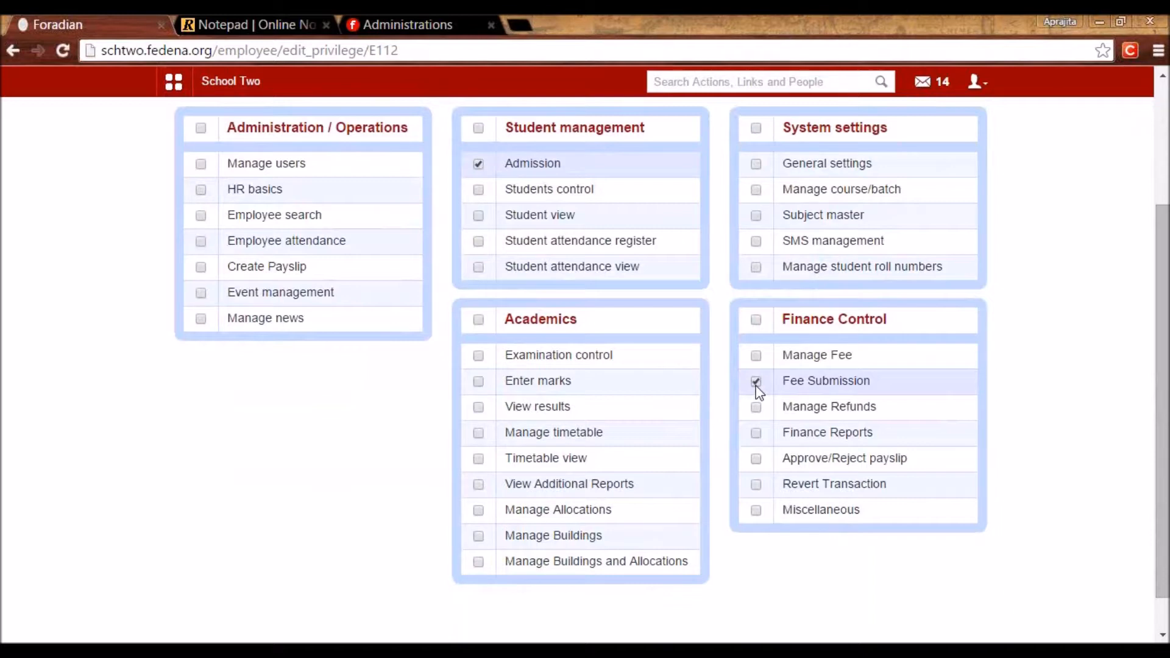
left_click(756, 383)
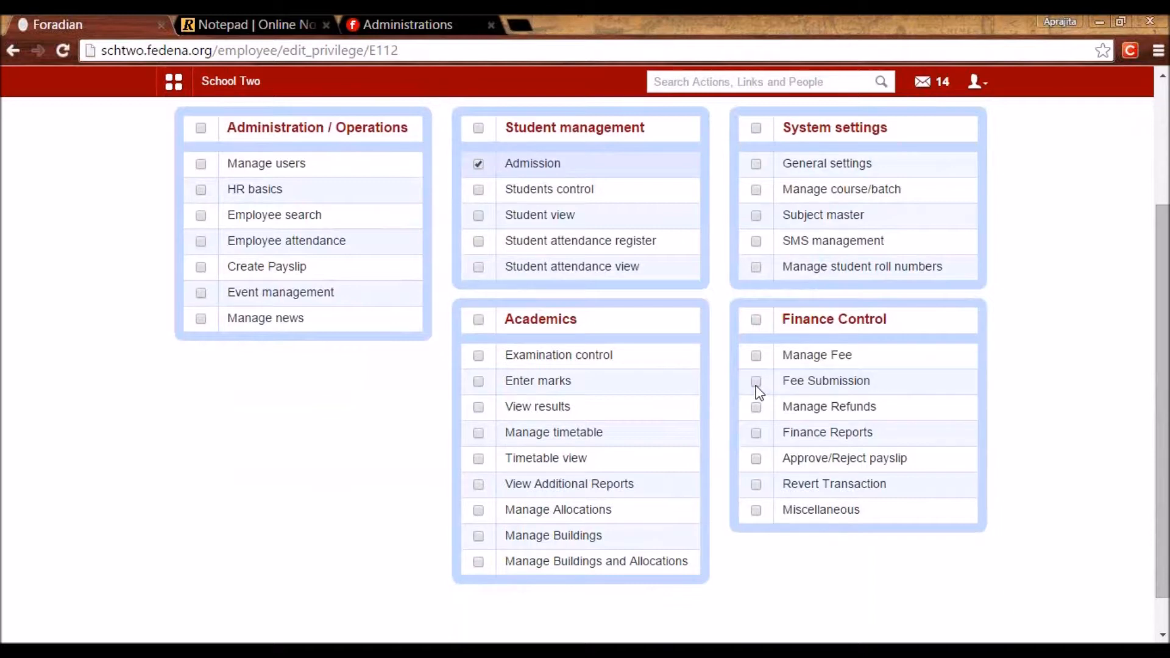
scroll(759, 393, "up", 3)
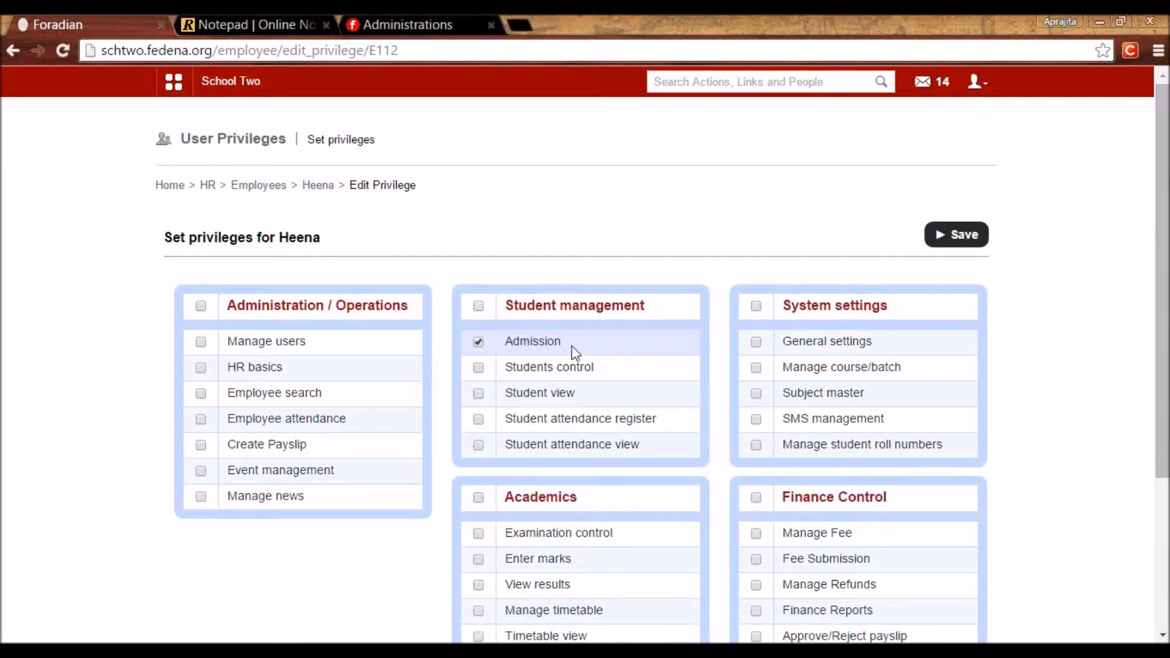
left_click(972, 235)
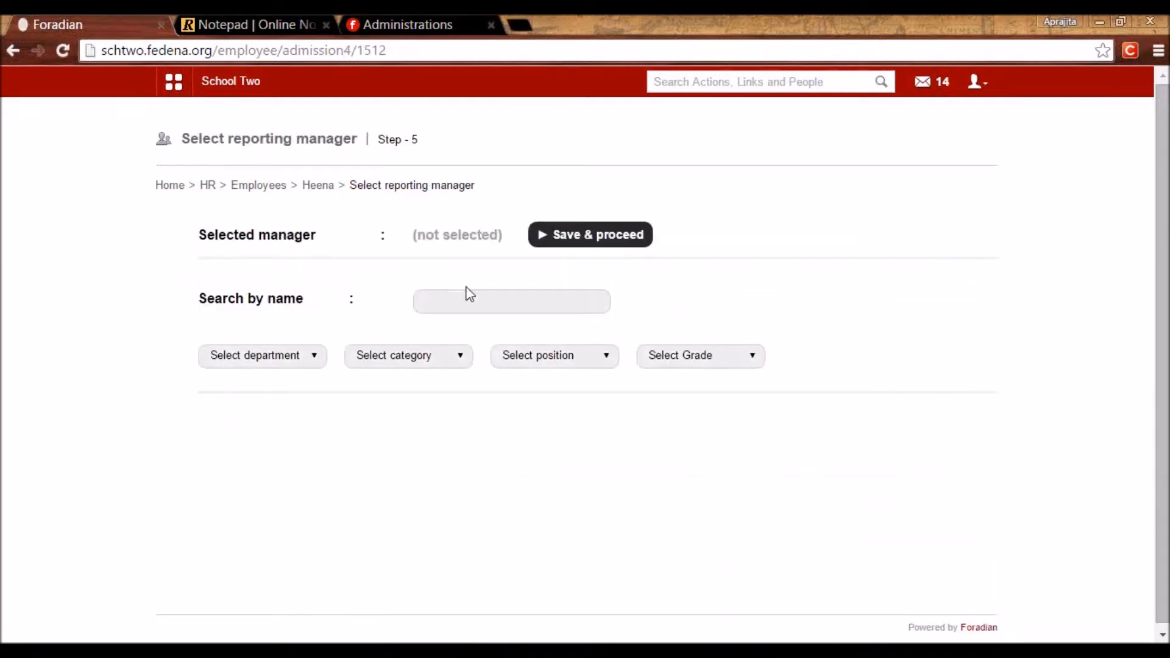
Search by name for the Mathematics employee E7, pick them as reporting manager, and save.
left_click(499, 303)
type("sahil")
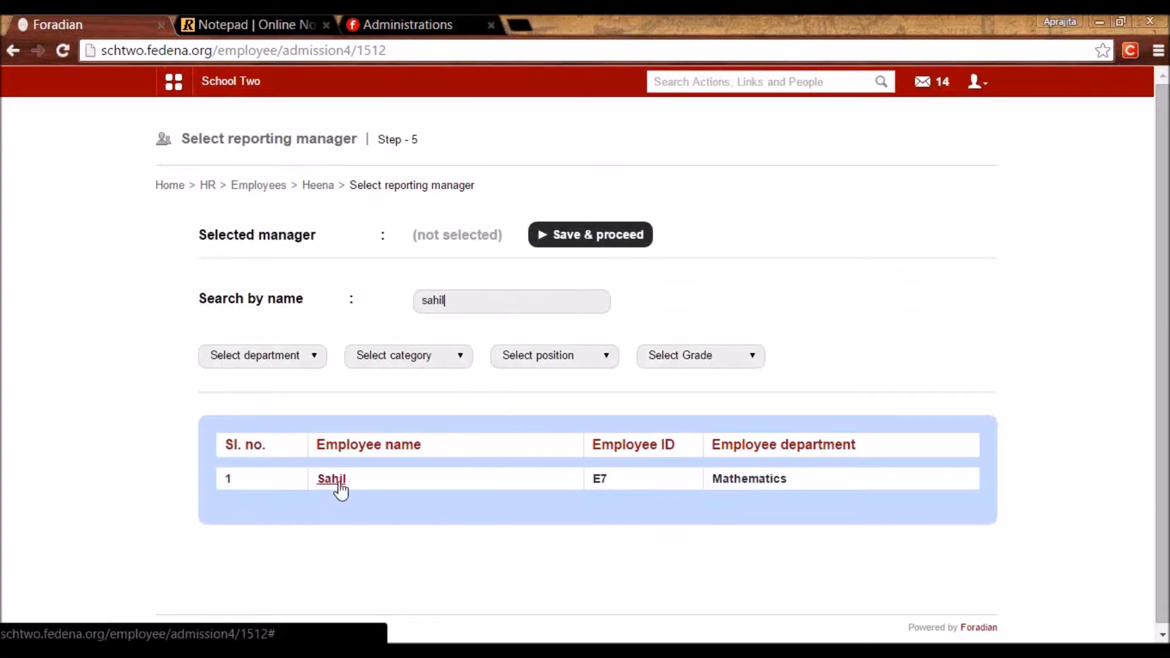
left_click(331, 479)
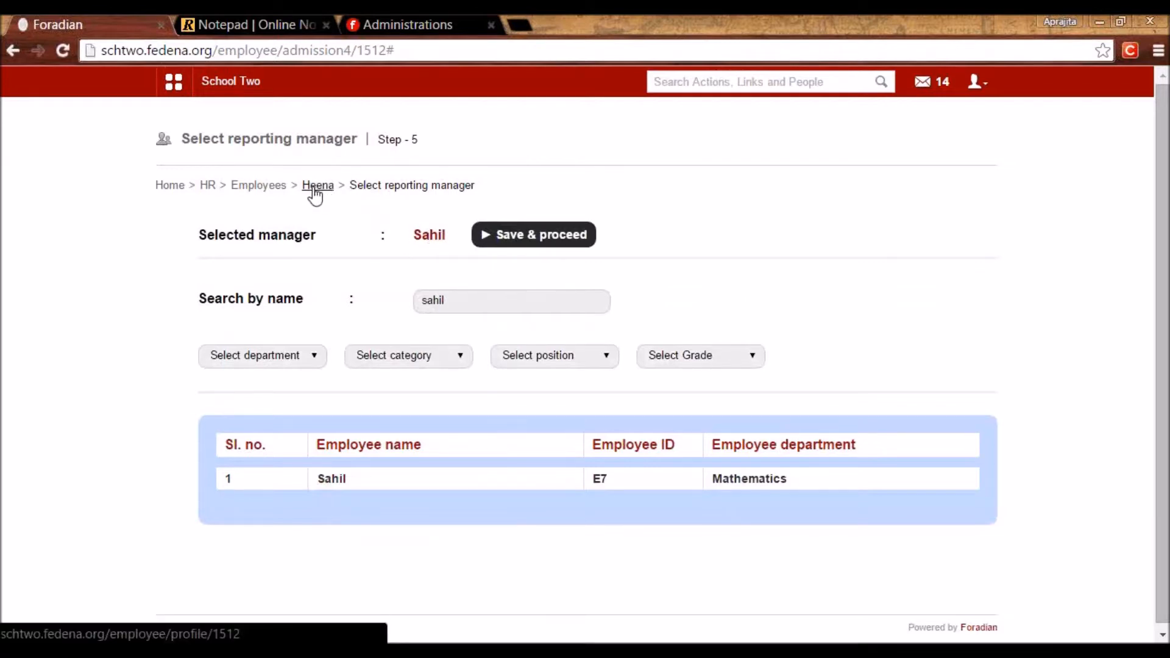
left_click(523, 235)
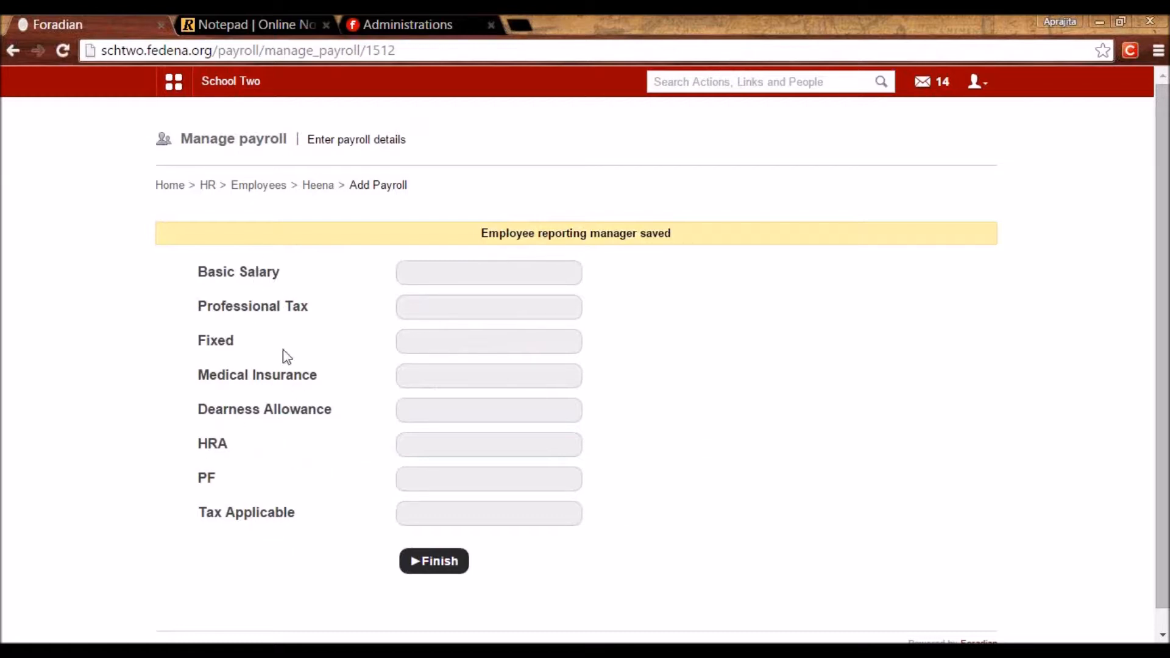
Enter a basic salary of 10000 so the allowances auto-calculate.
left_click_drag(273, 426, 282, 476)
left_click(284, 510)
left_click(465, 281)
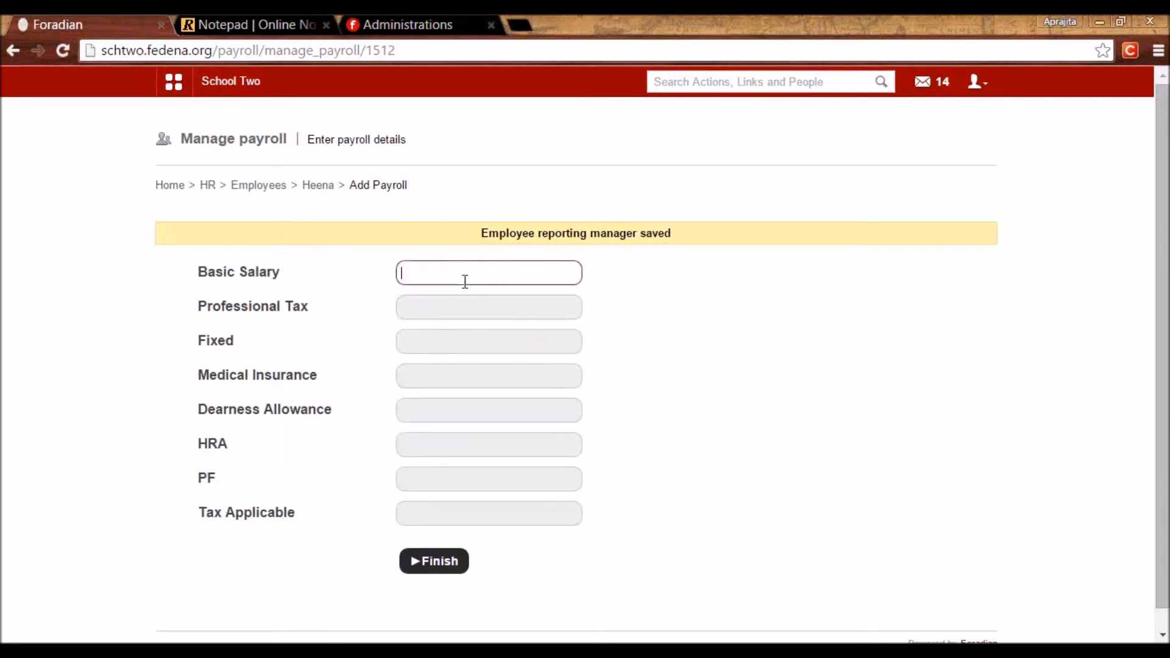
type("1")
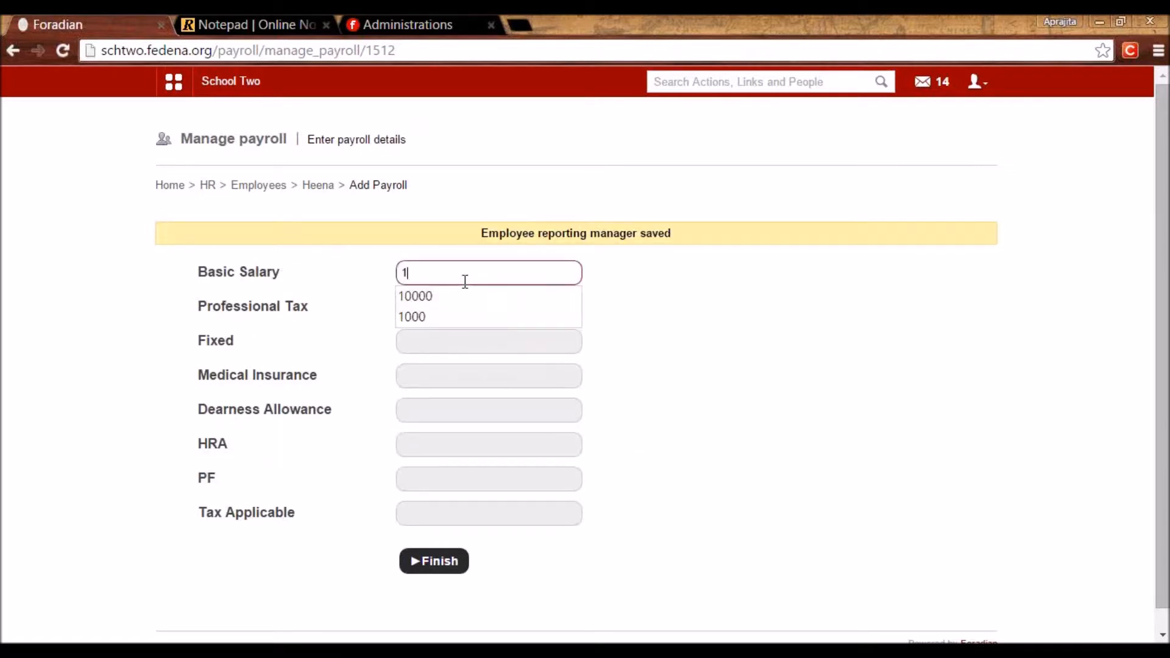
type("0000")
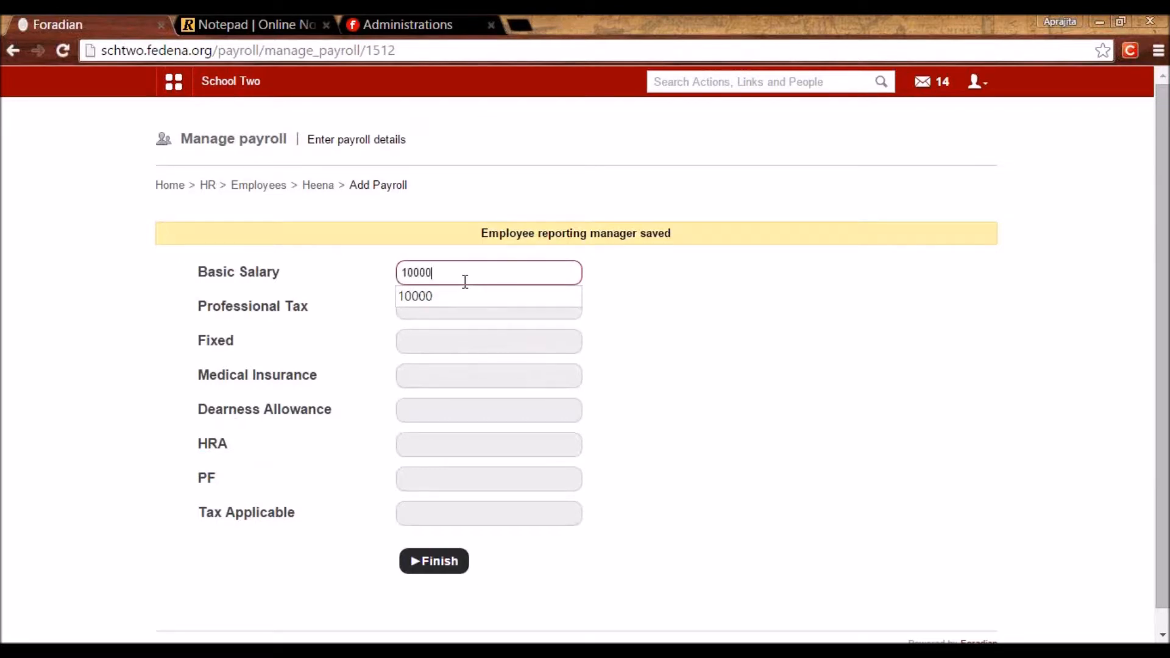
left_click(672, 392)
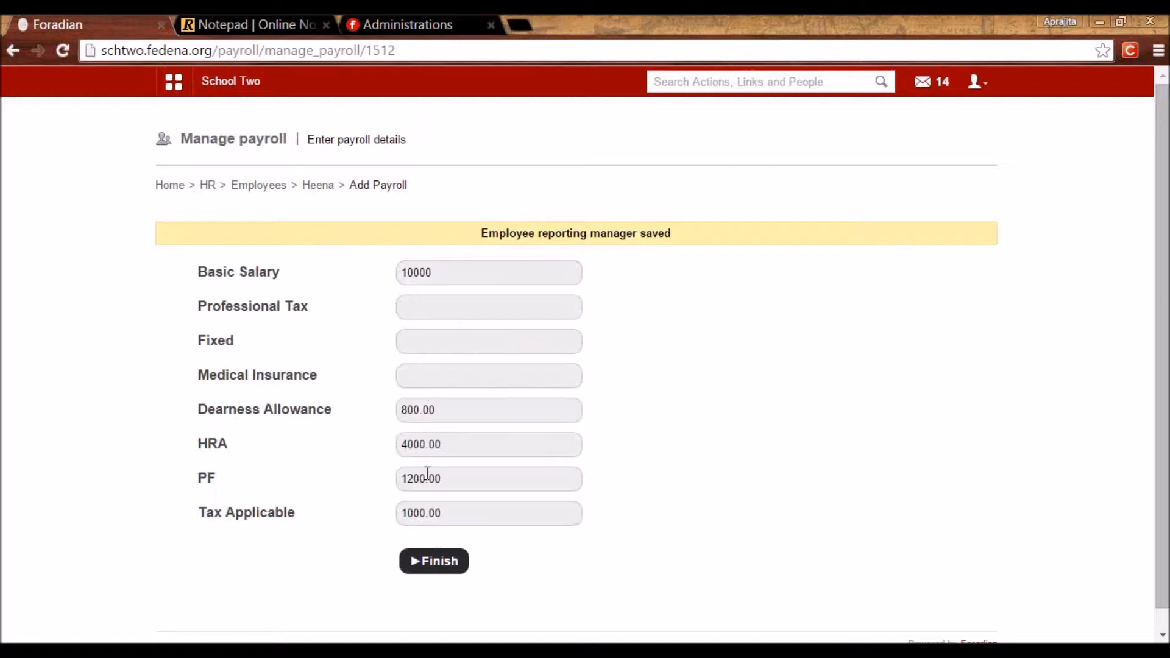
Set professional tax 120, fixed 900 and medical insurance 0, then finish the admission.
left_click(427, 309)
type("120")
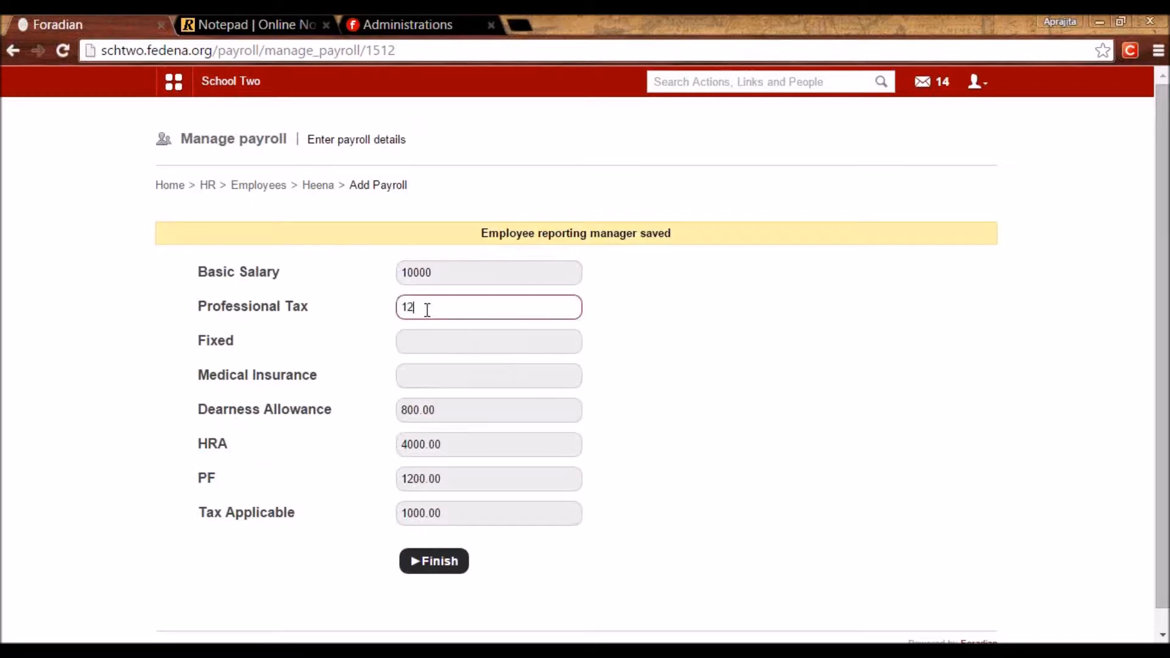
left_click(415, 332)
type("900")
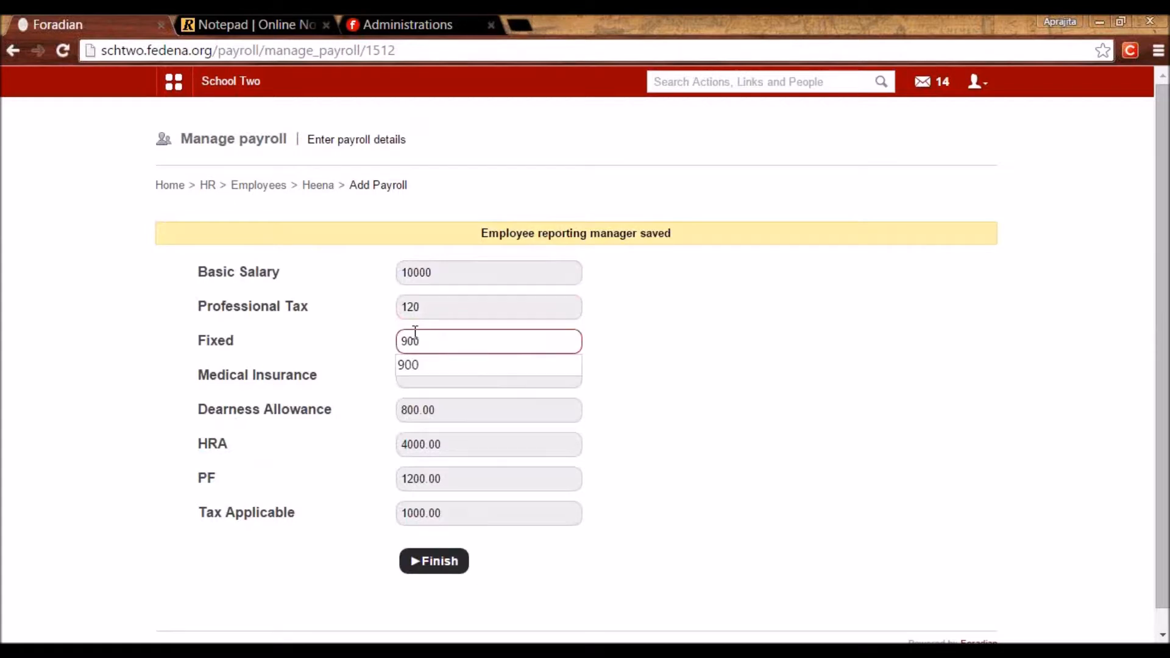
left_click(749, 418)
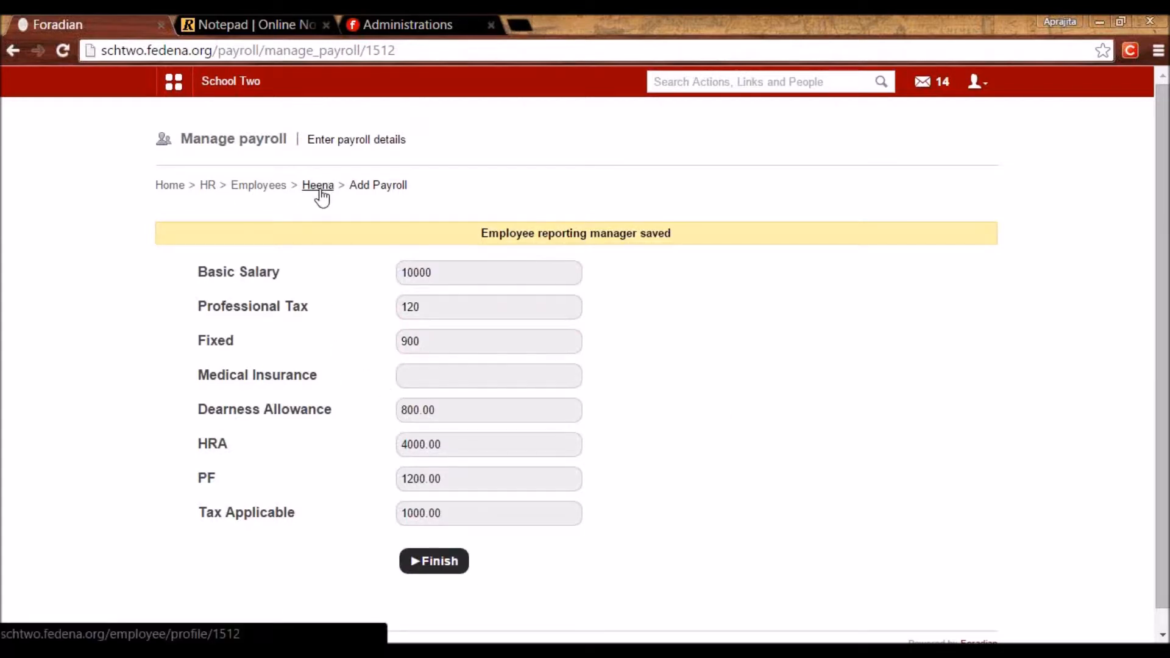
left_click(415, 374)
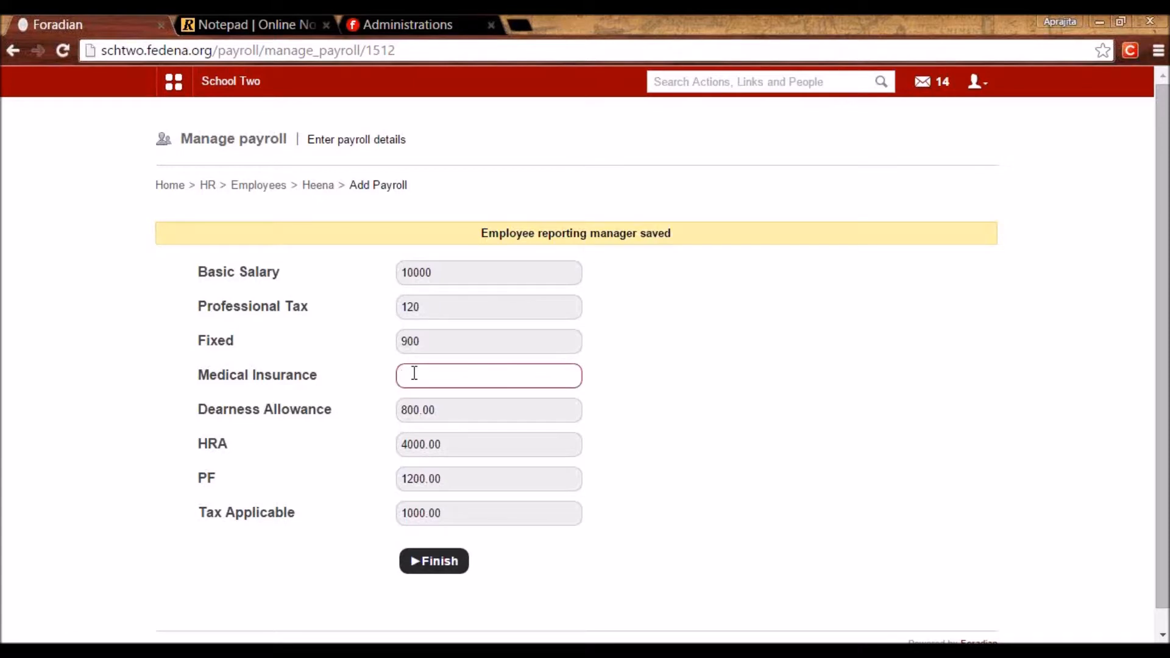
type("0")
left_click(747, 471)
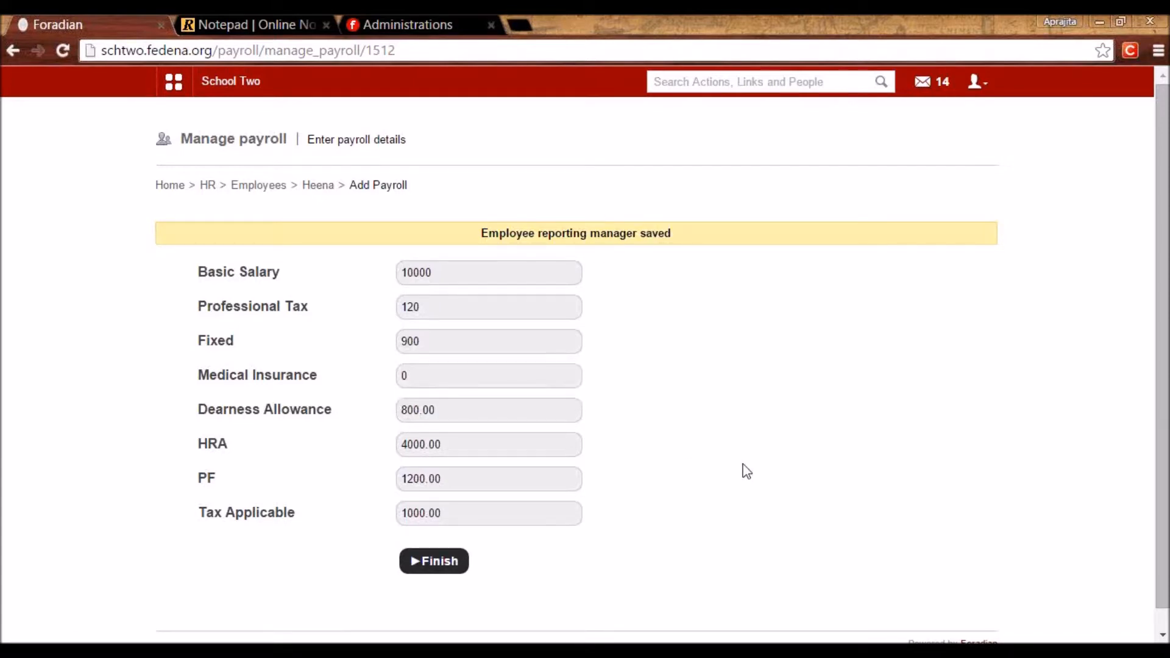
left_click(419, 565)
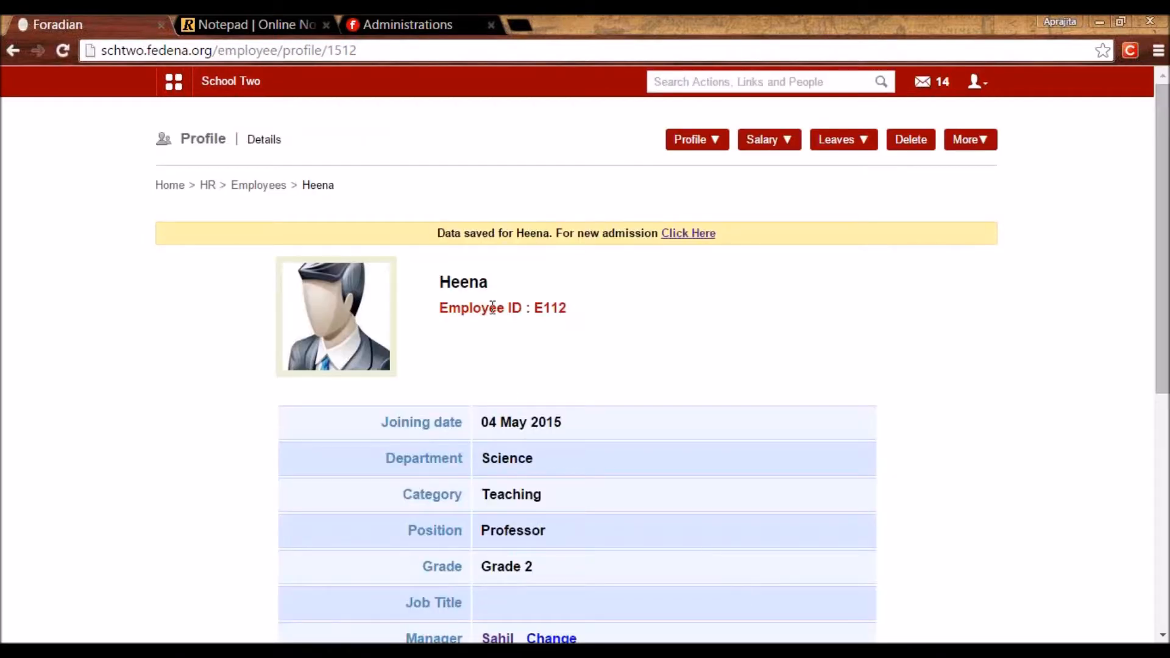
Note the new employee's ID E112 and log out of the admin account.
left_click_drag(529, 308, 568, 308)
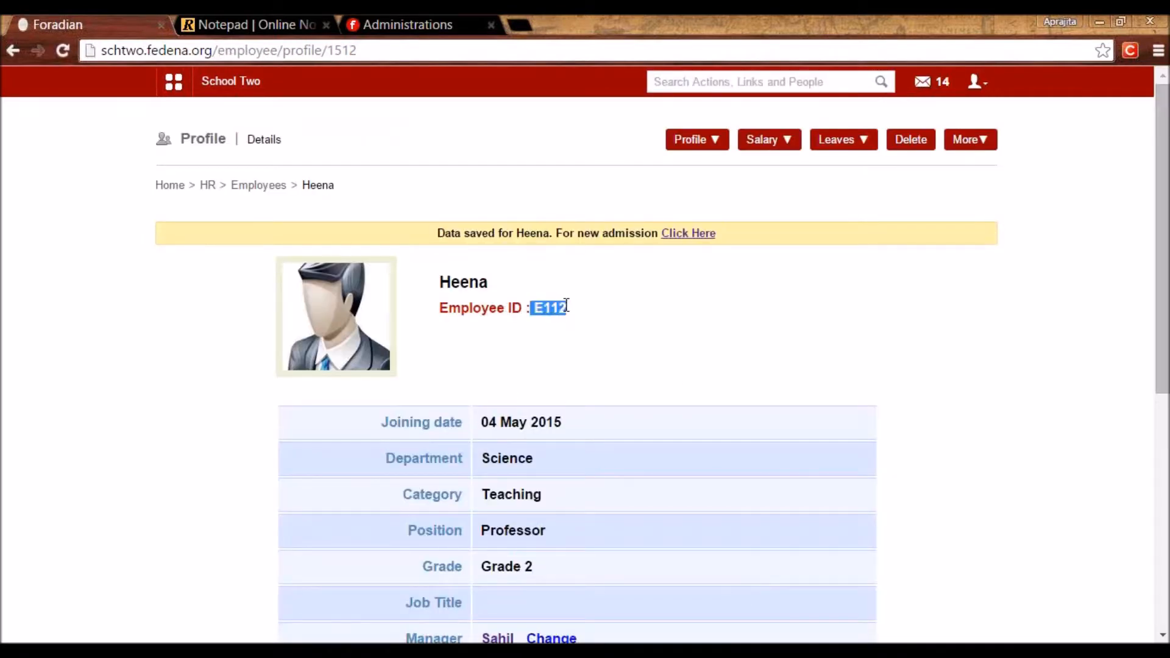
left_click(765, 419)
scroll(896, 488, "down", 7)
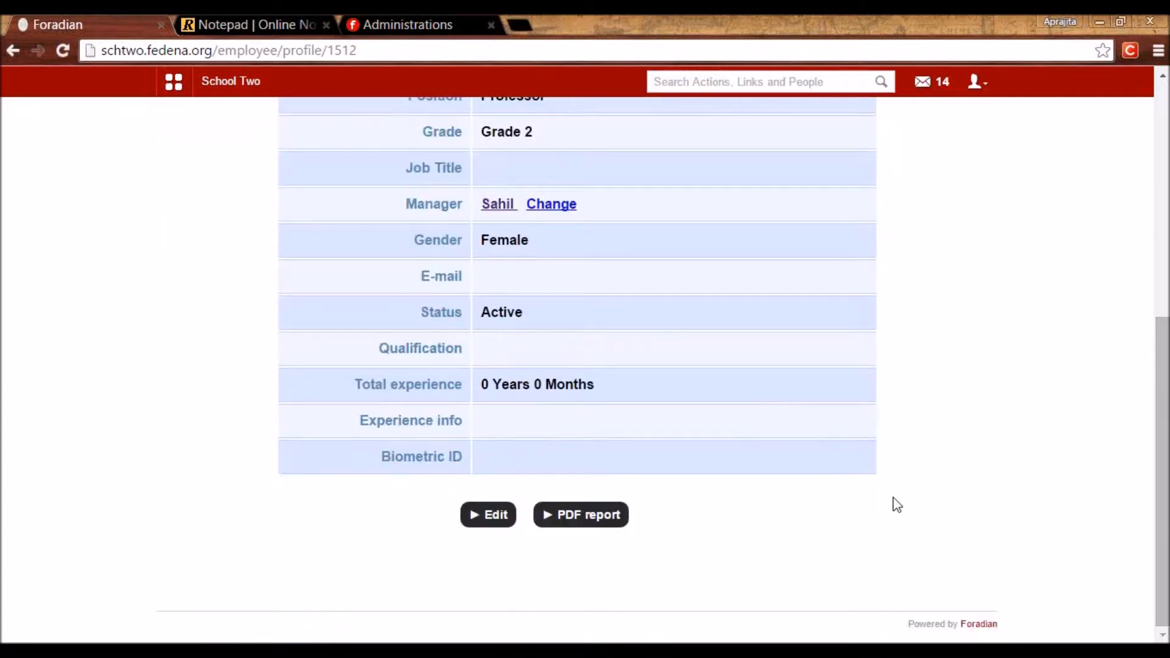
scroll(896, 504, "up", 7)
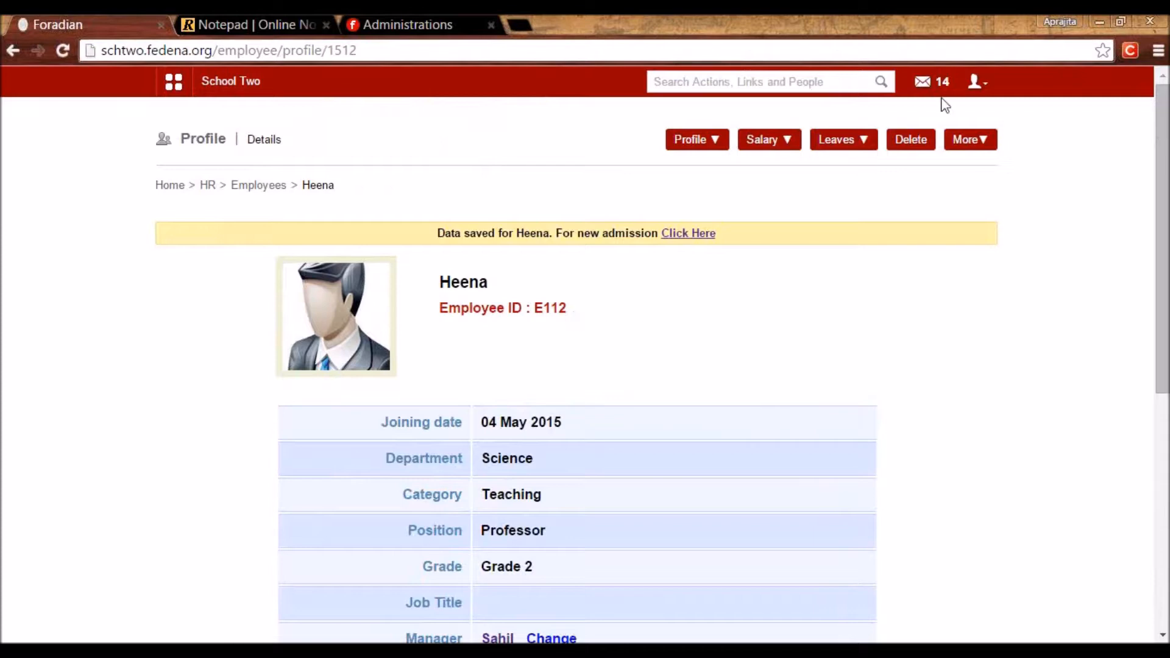
left_click(978, 87)
left_click(899, 155)
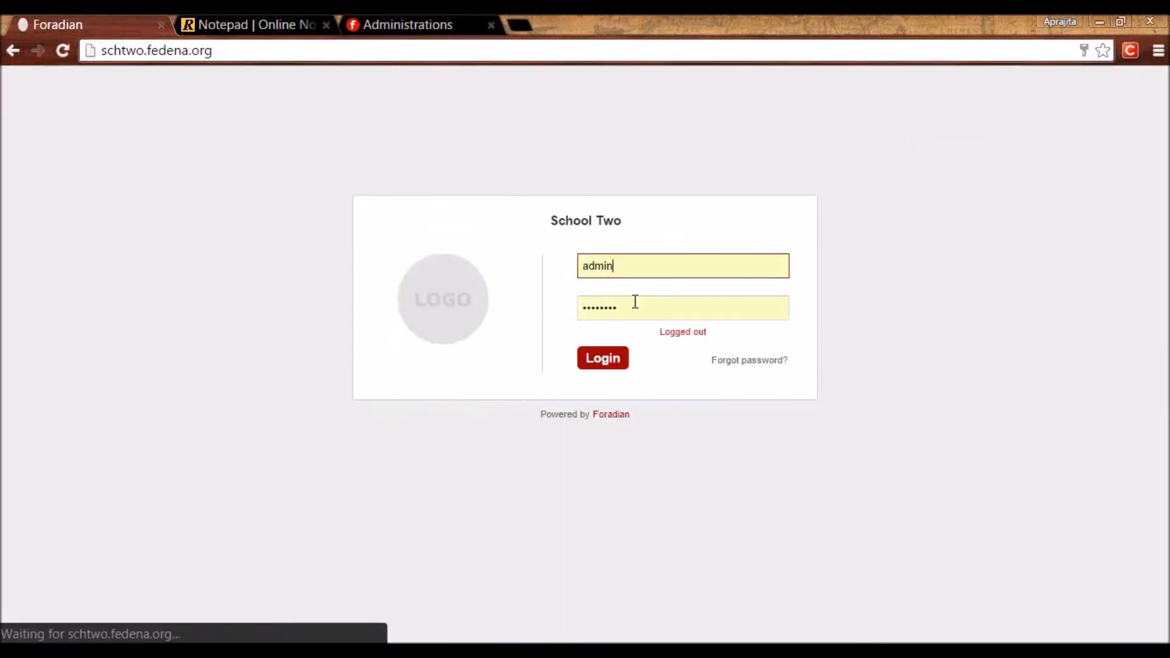
Attempt to sign in with username E112 and the employee's password.
double_click(605, 264)
type("E112")
key("Tab")
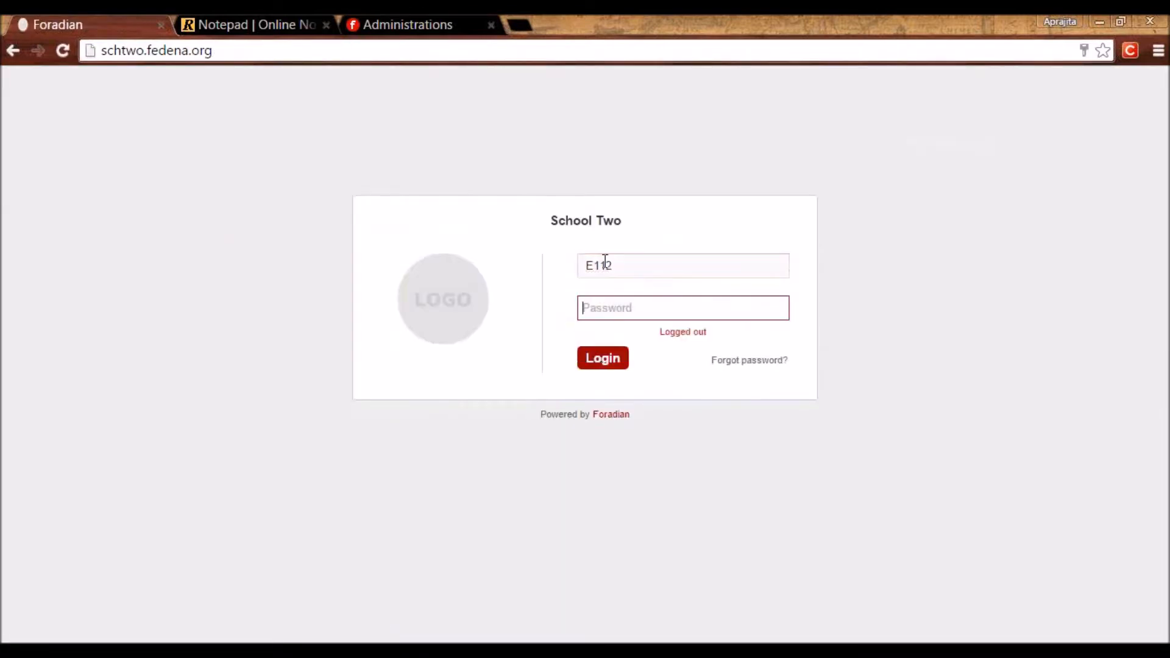
type("•••••••••")
key("Return")
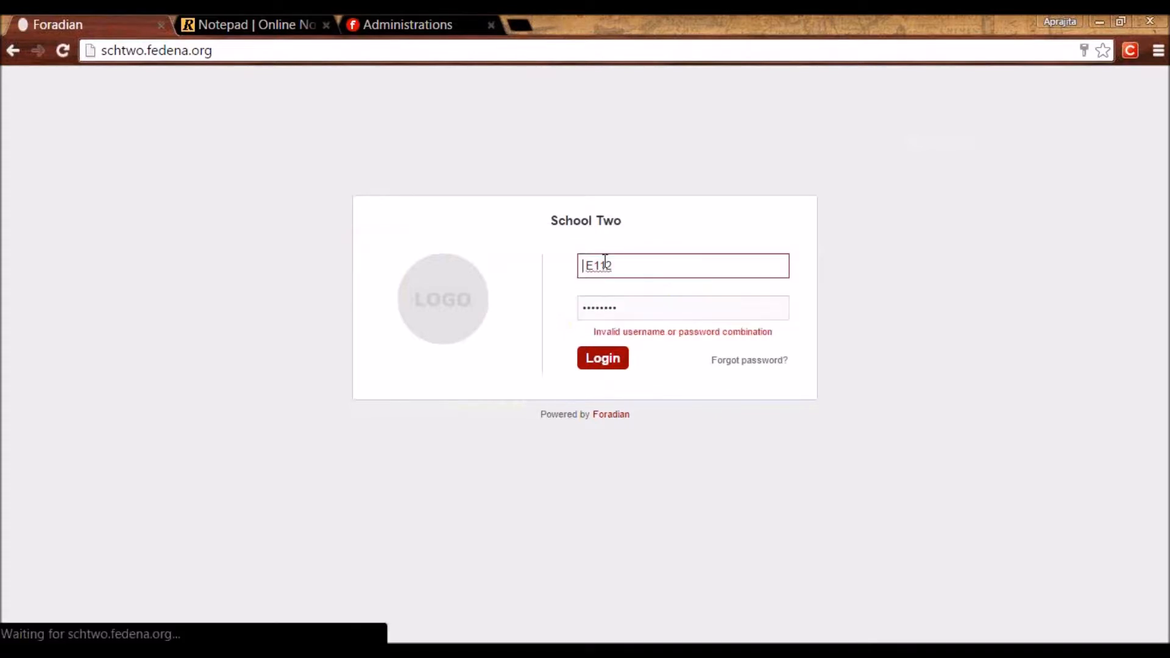
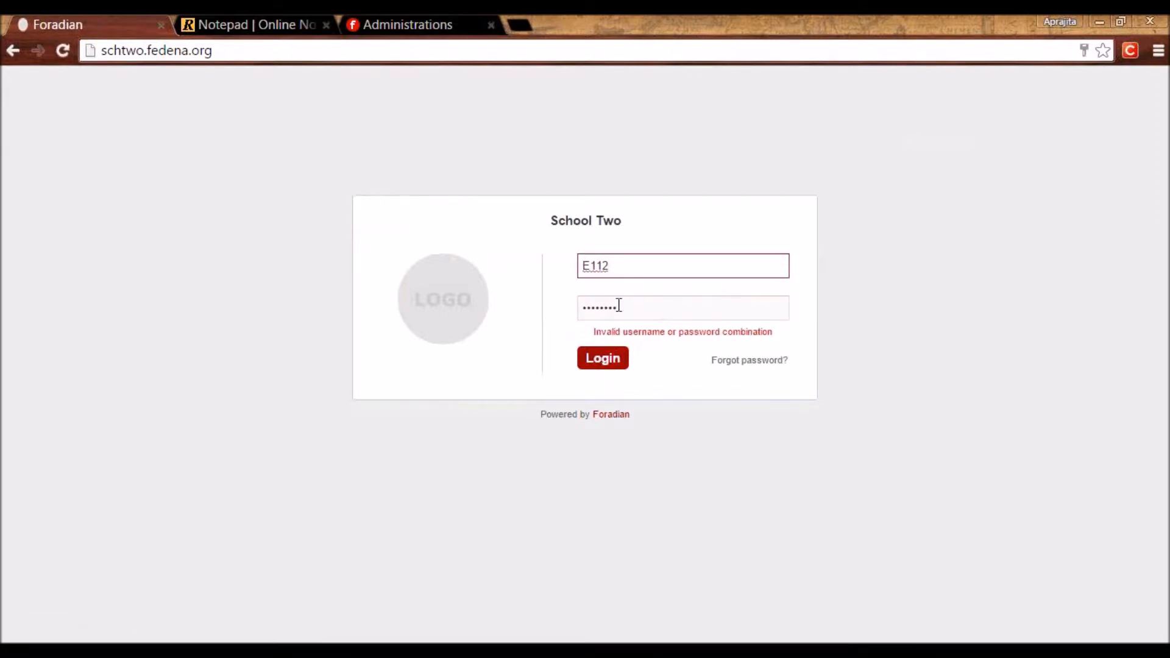
Re-enter the employee's password and log in.
left_click_drag(621, 310, 526, 312)
type("•••••••")
key("Return")
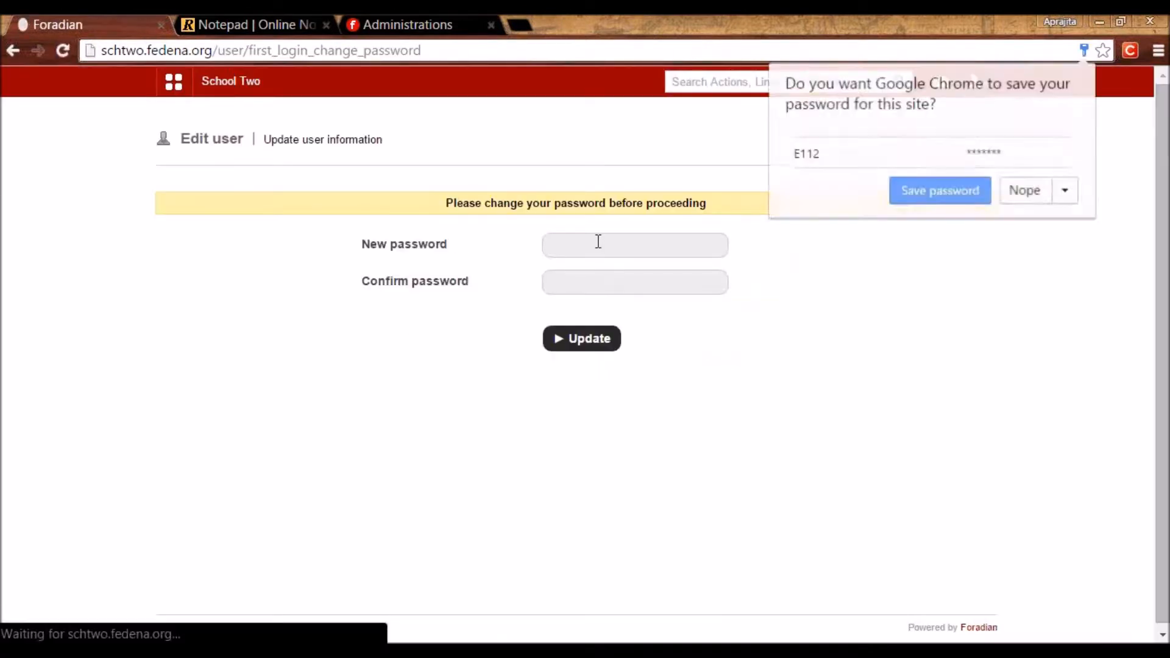
Set and confirm a new password for the first login to reach the dashboard.
left_click(598, 243)
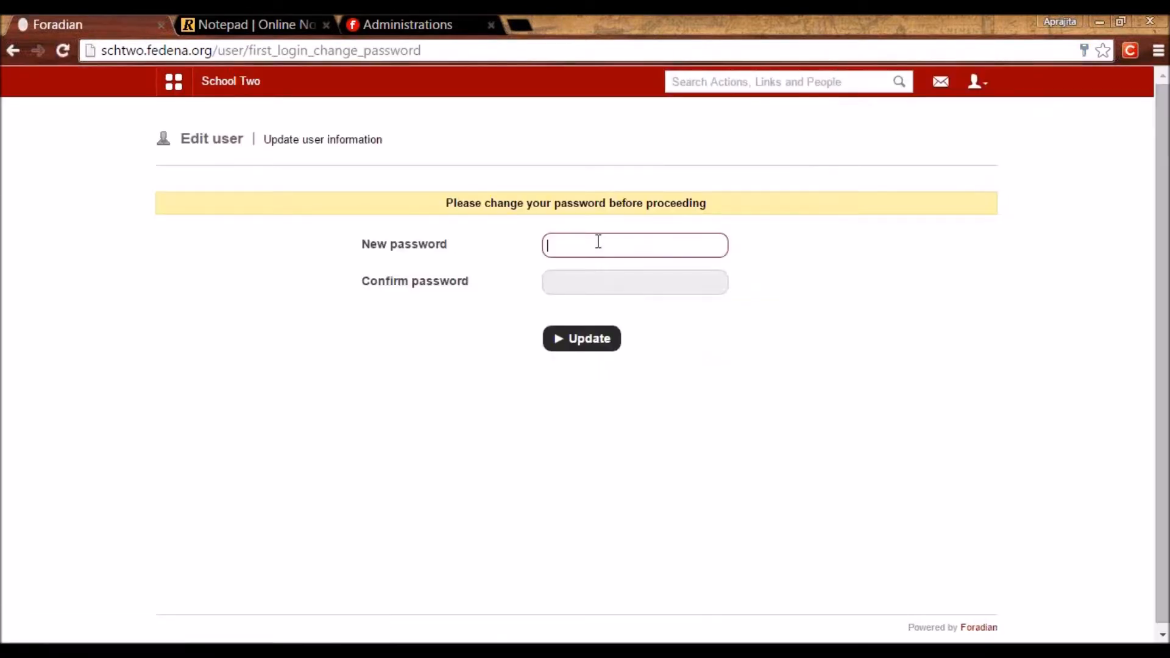
type("•••••••")
key("Tab")
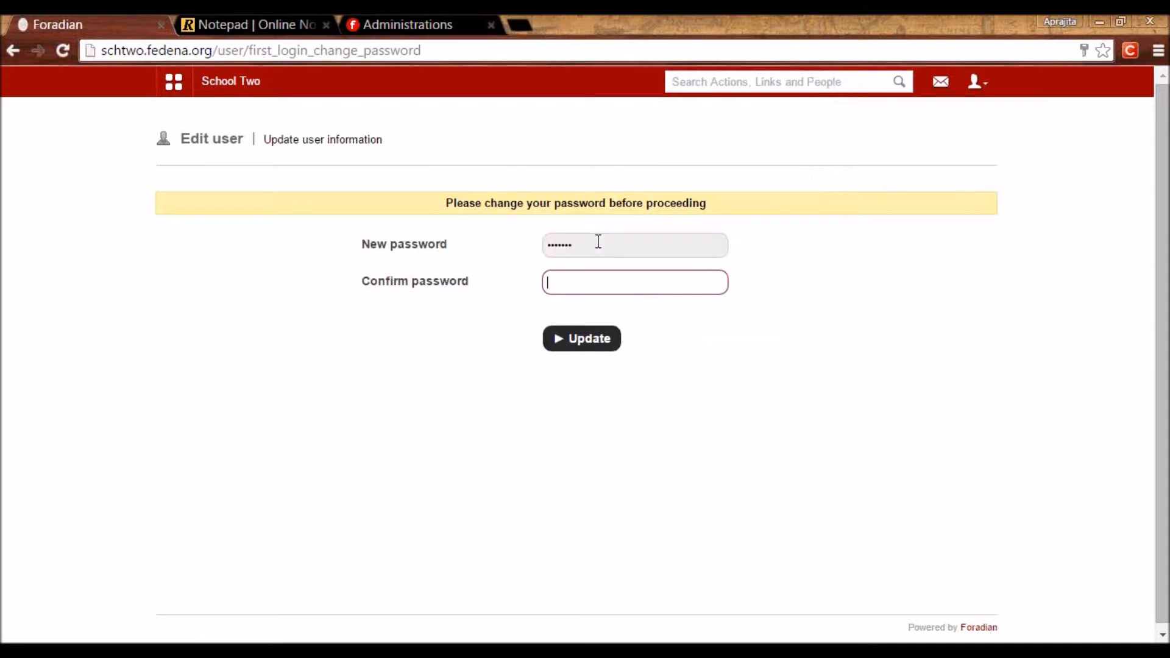
type("•••••••")
key("Return")
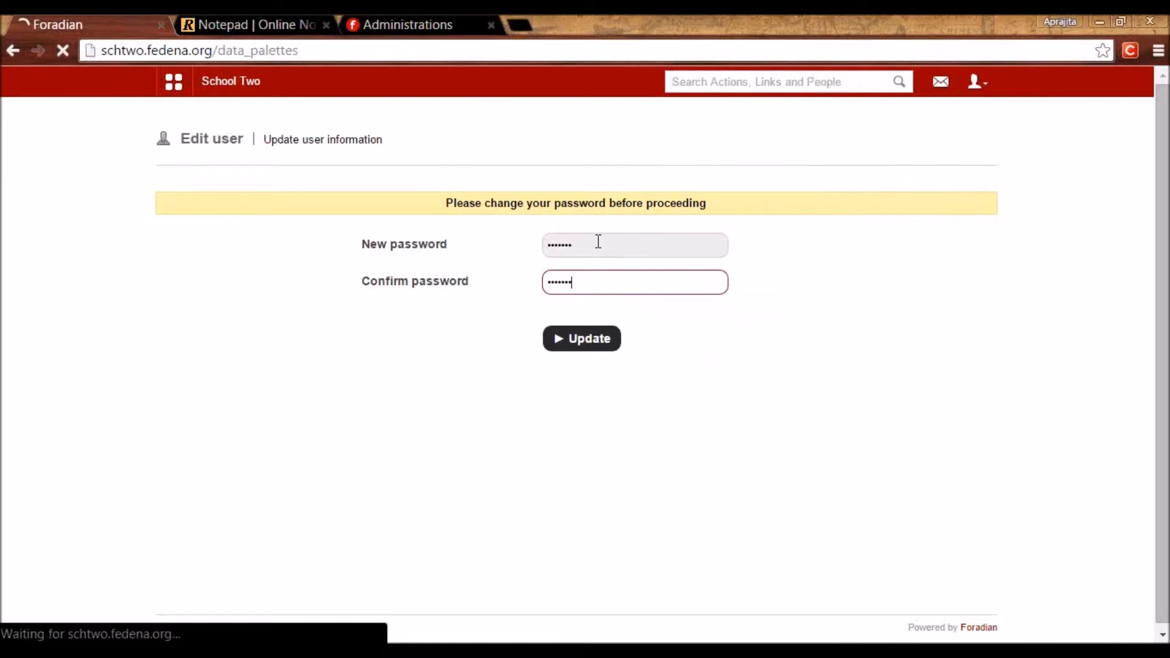
left_click(175, 85)
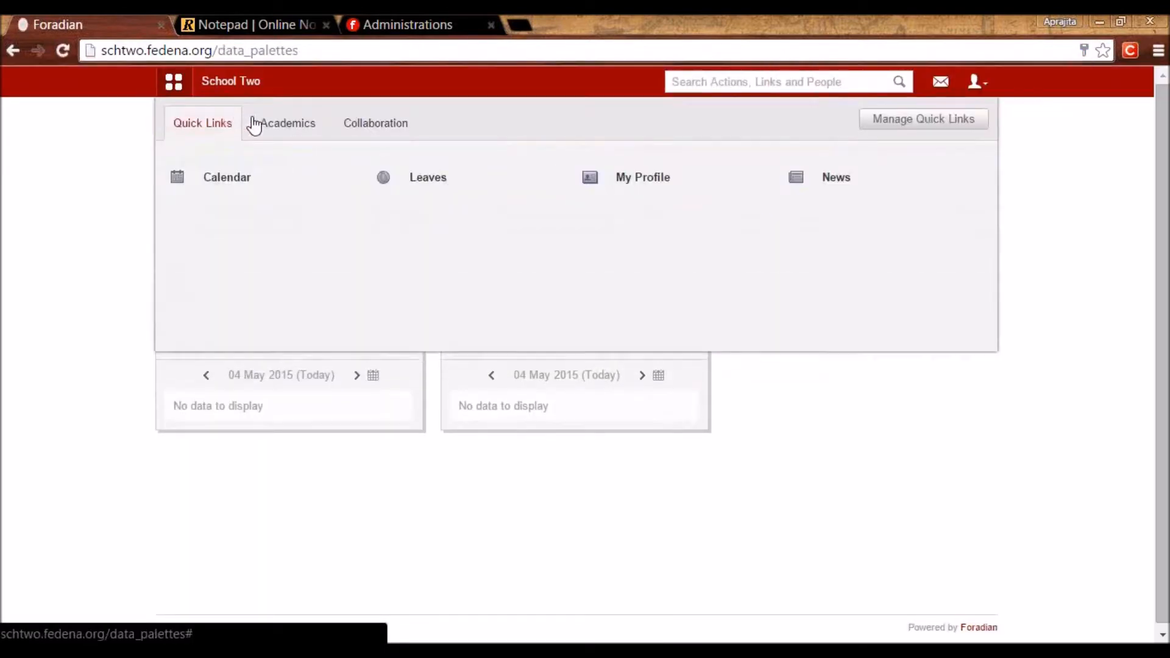
Browse the Academics and Collaboration link groups, then open Student Admission.
left_click(270, 132)
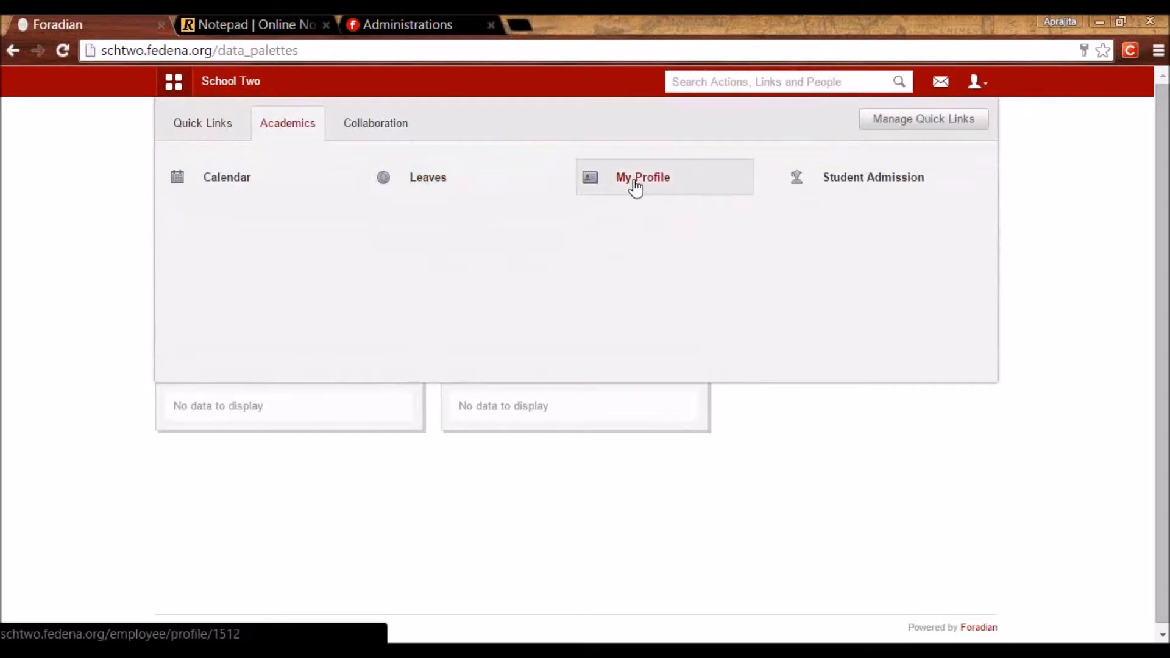
left_click(373, 125)
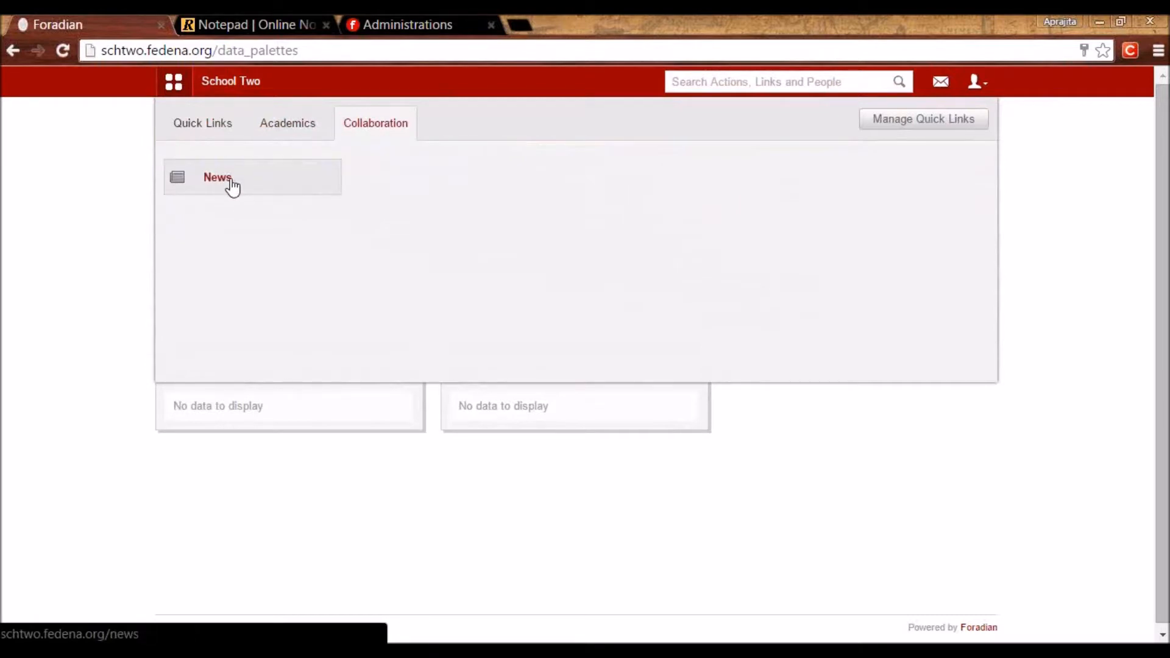
left_click(281, 132)
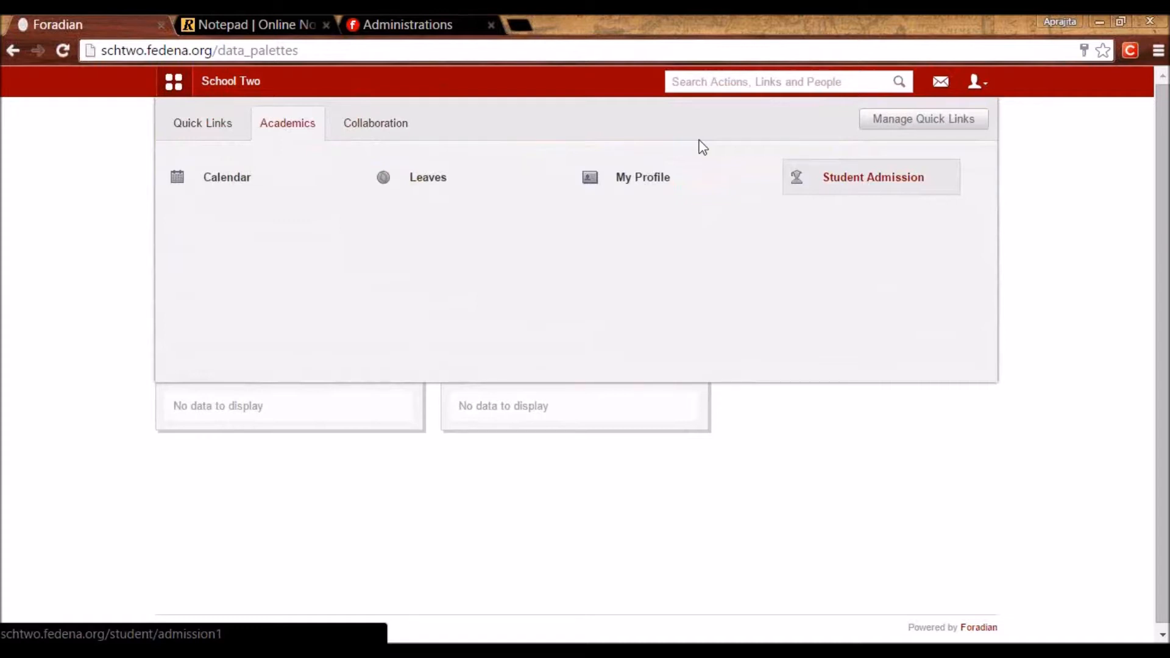
left_click(875, 190)
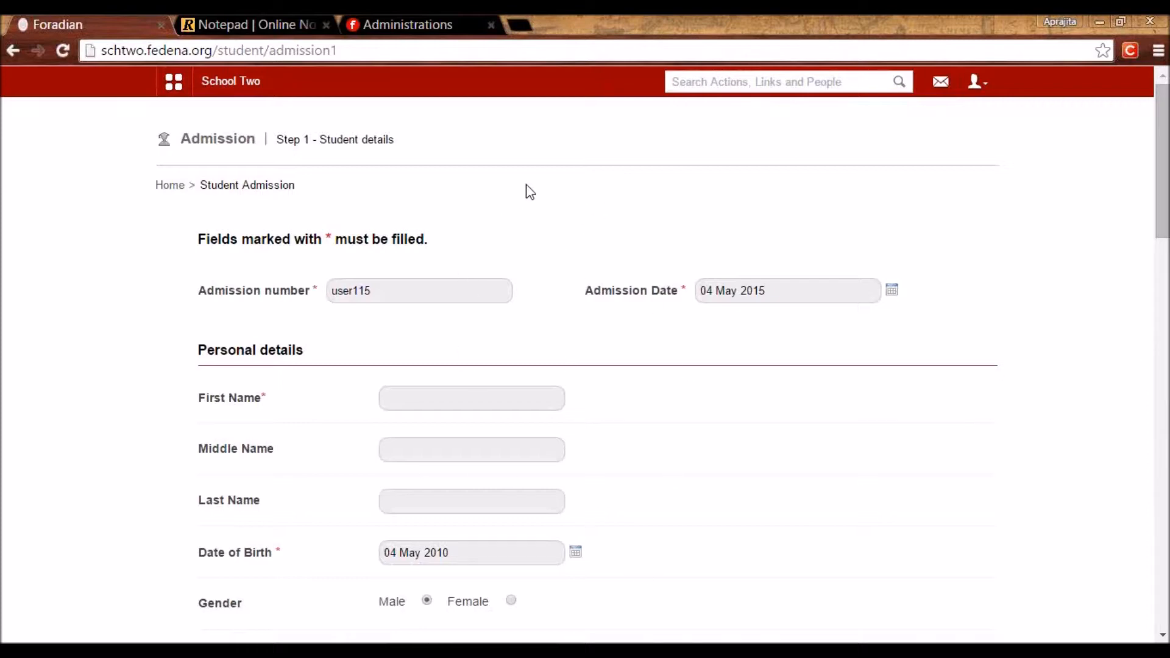
Log out of the employee account and log back in with the saved credentials.
left_click(978, 83)
left_click(949, 150)
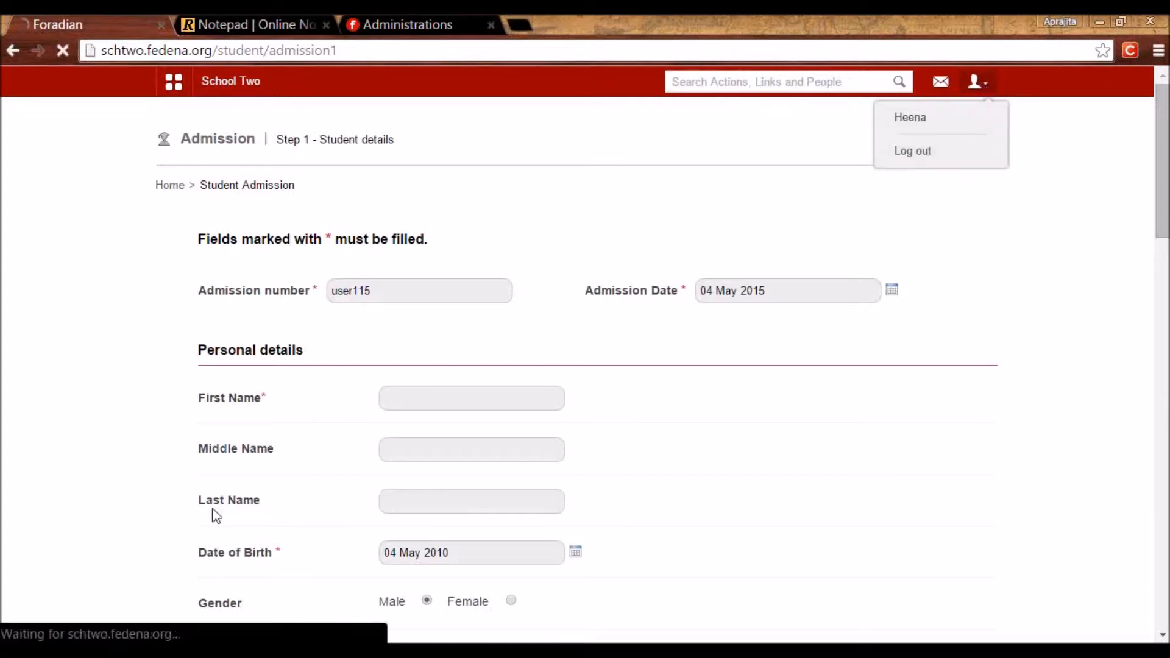
left_click(590, 364)
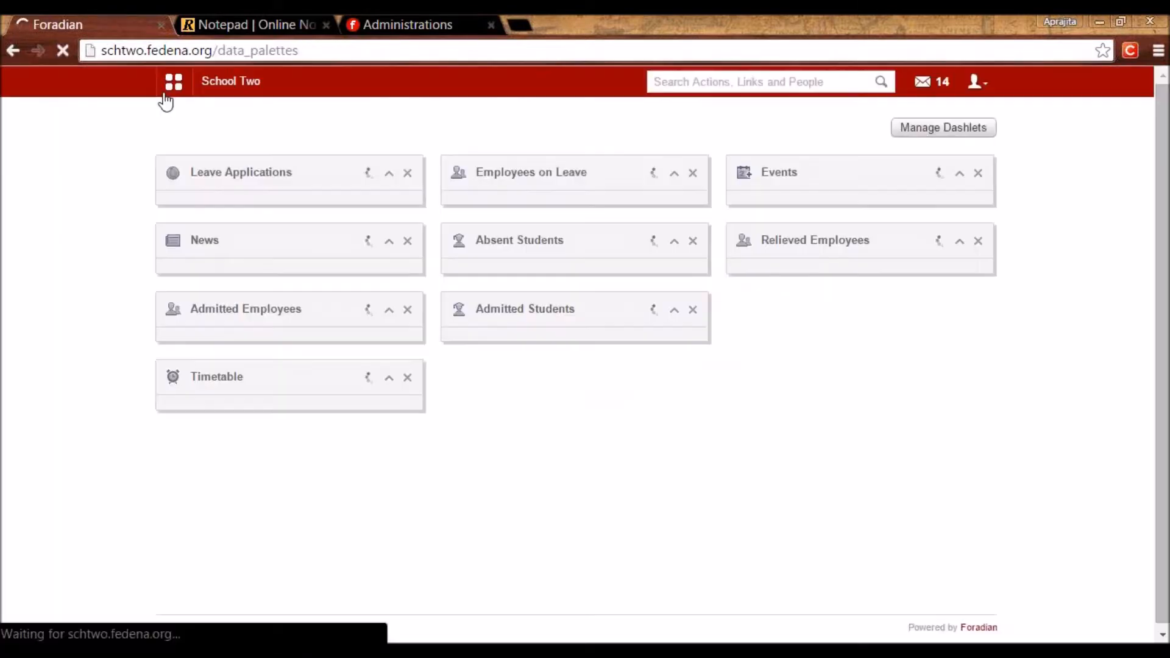
Go to Human Resource's Employee leave management and open Add leave types.
left_click(174, 81)
left_click(617, 125)
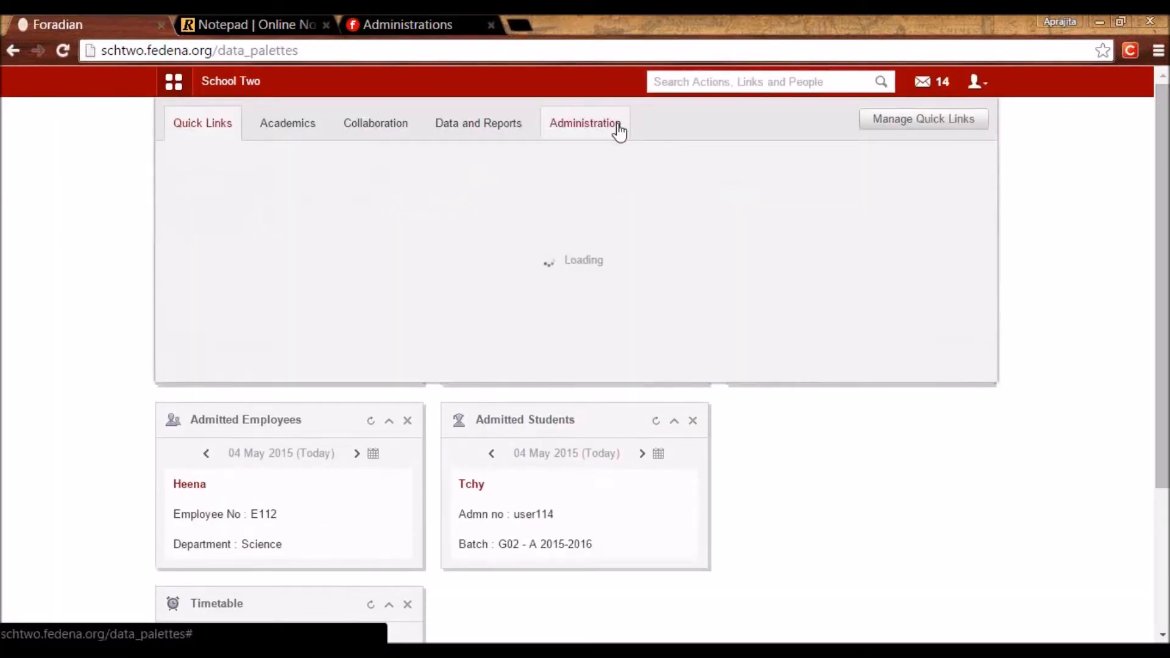
left_click(454, 184)
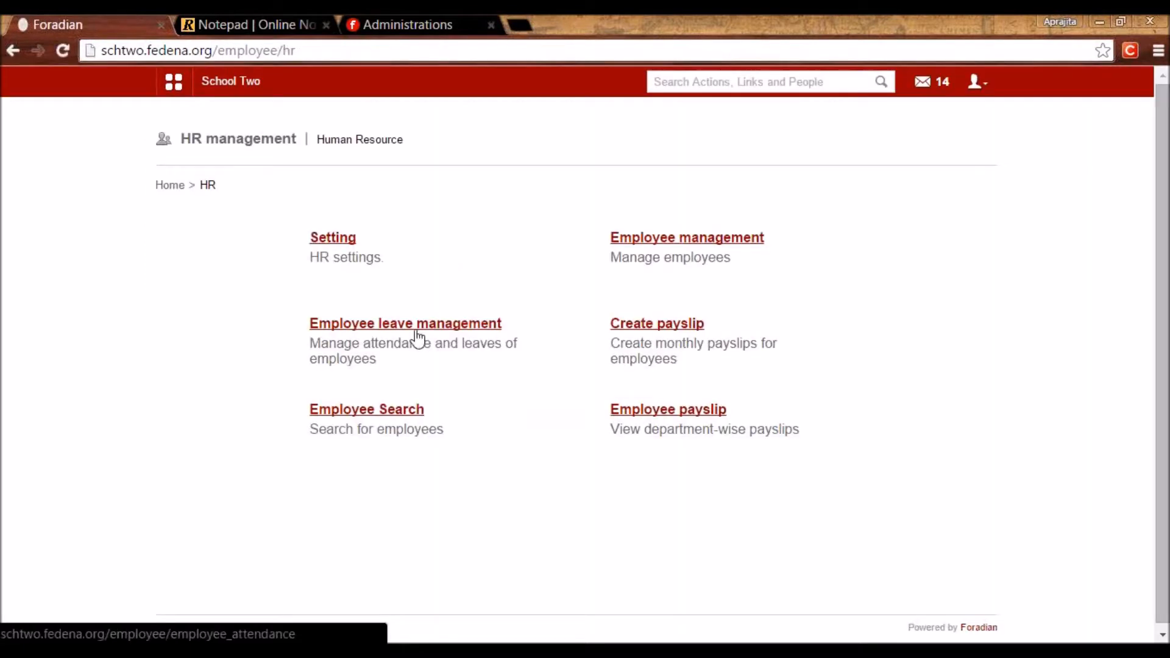
left_click(413, 327)
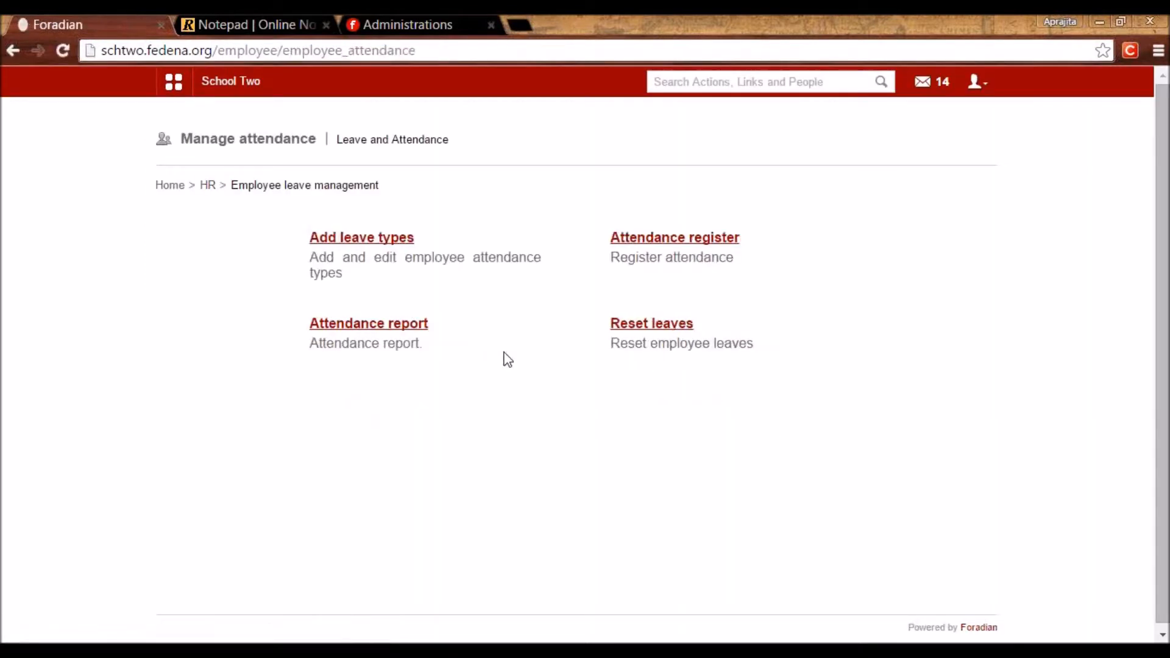
left_click(361, 239)
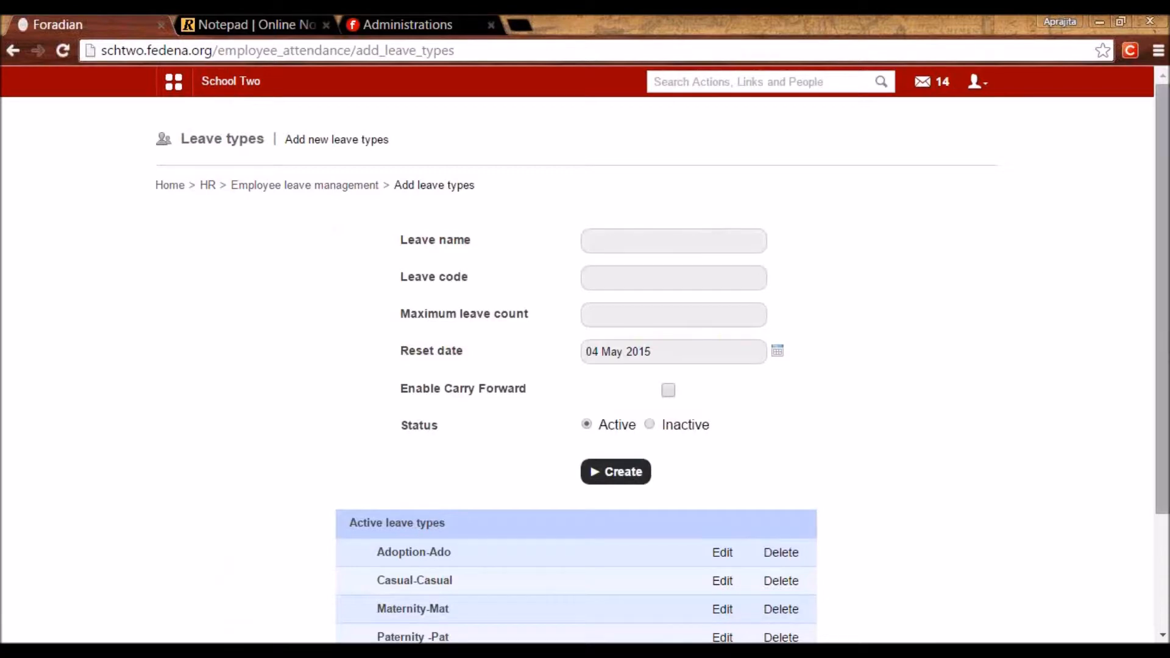
scroll(726, 483, "down", 2)
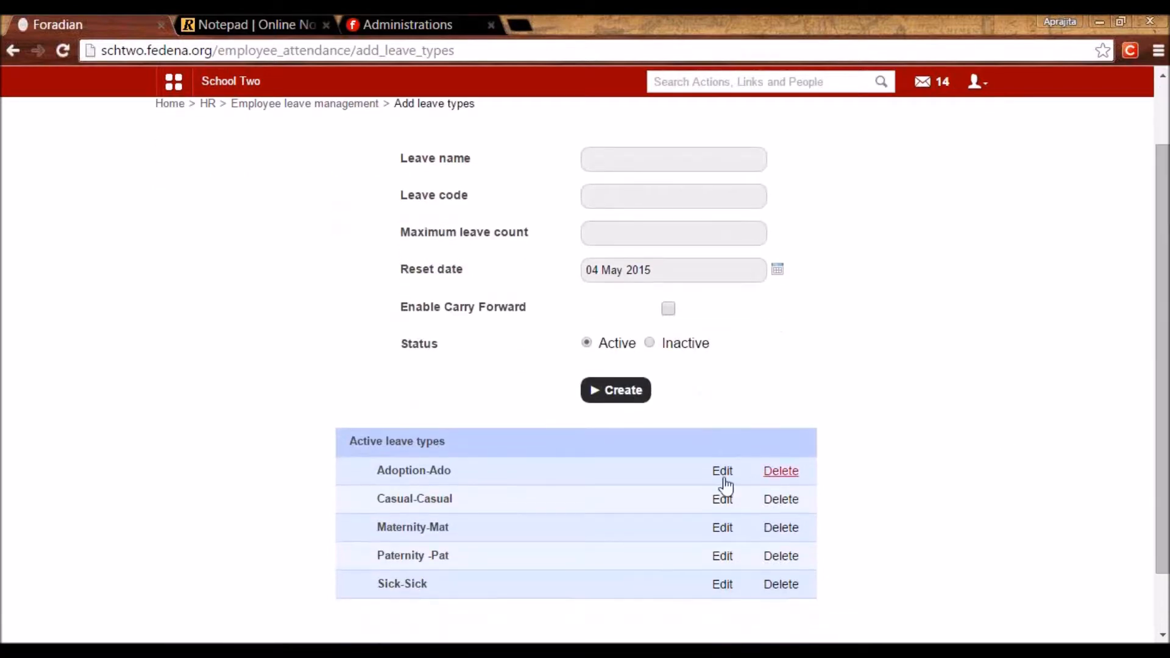
Edit the Sick leave type and review its name, code and maximum count of 3.
left_click(724, 585)
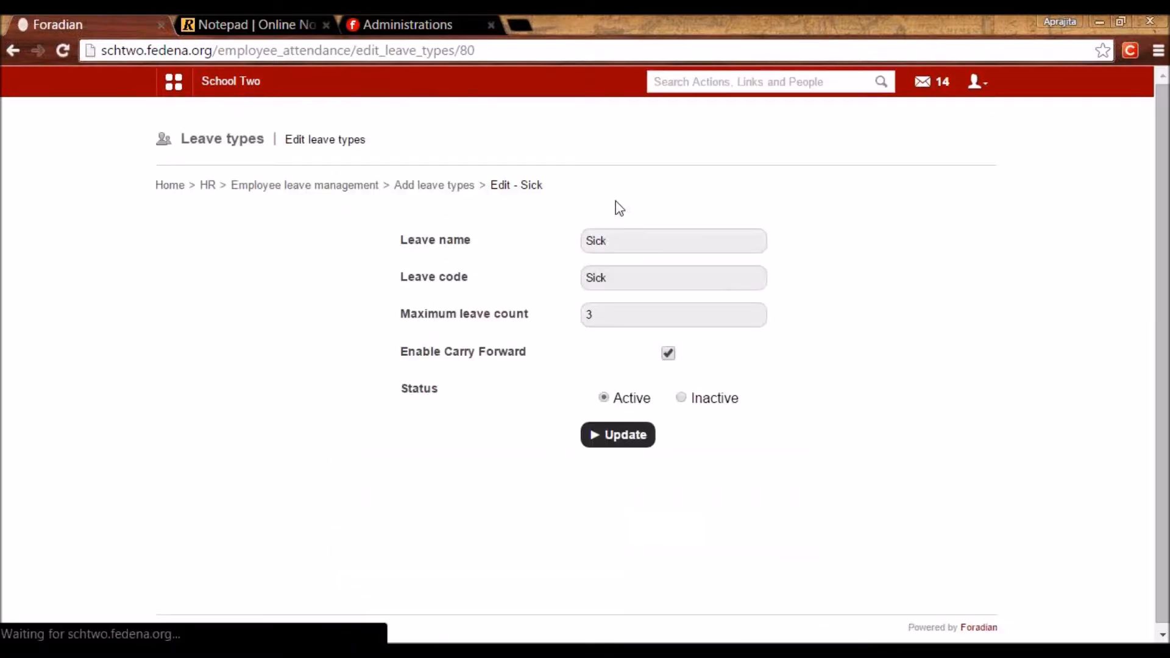
left_click(556, 262)
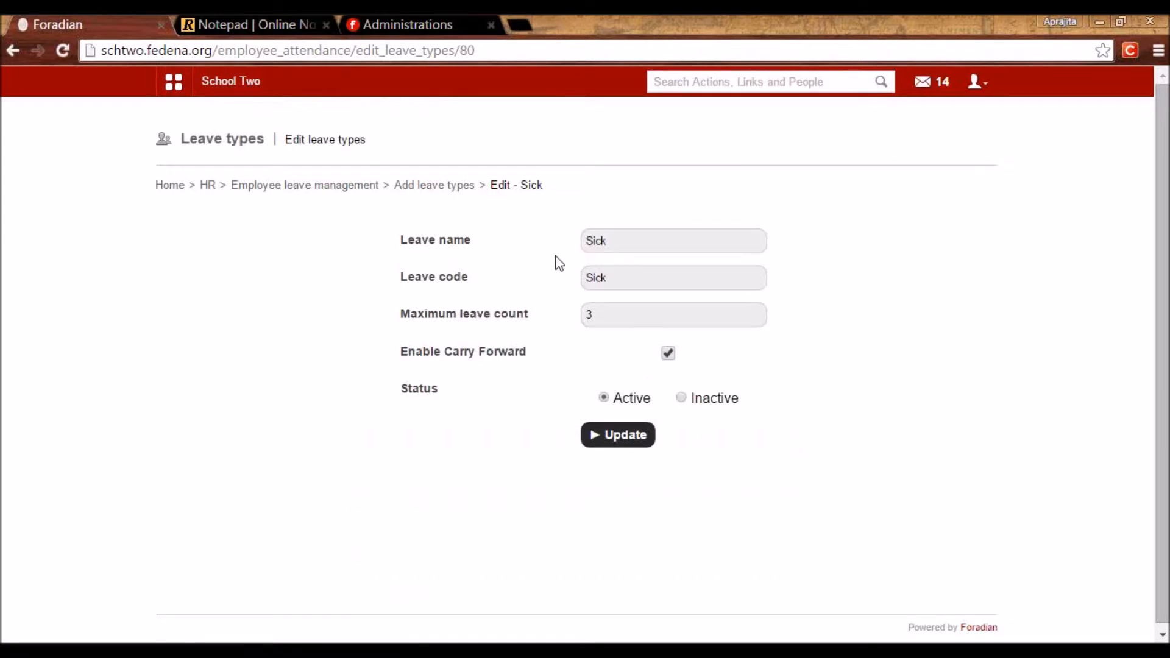
double_click(602, 277)
left_click(483, 277)
left_click(595, 313)
double_click(579, 241)
left_click(556, 308)
left_click(601, 321)
left_click(565, 315)
double_click(603, 314)
left_click(542, 329)
double_click(598, 314)
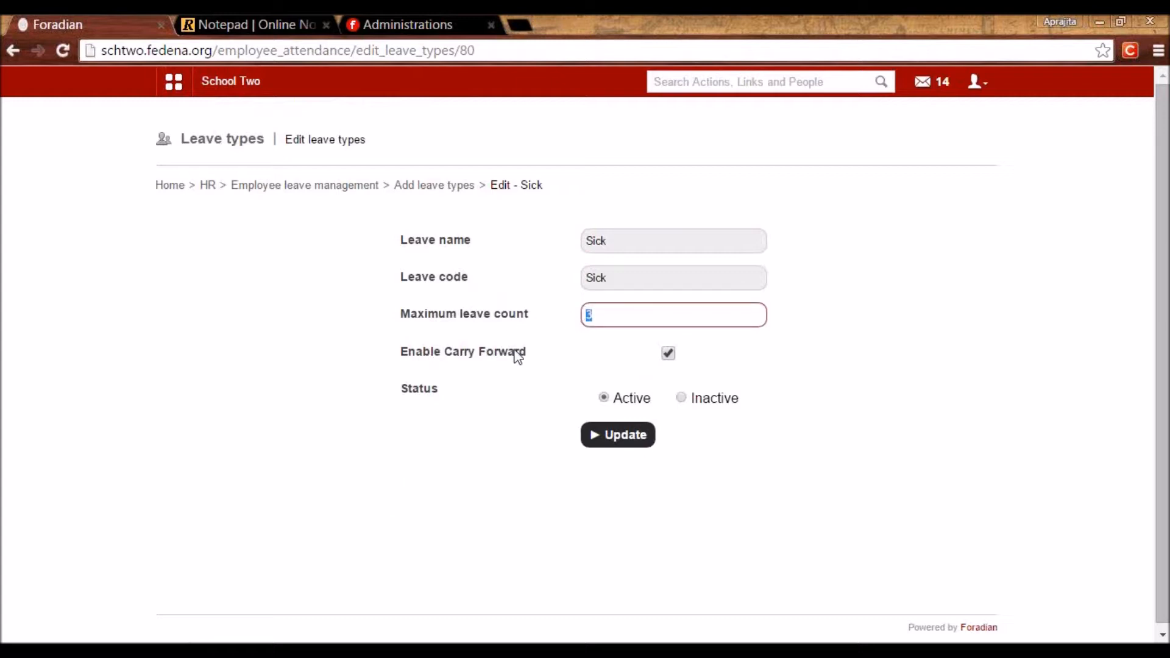
left_click(602, 311)
left_click(556, 322)
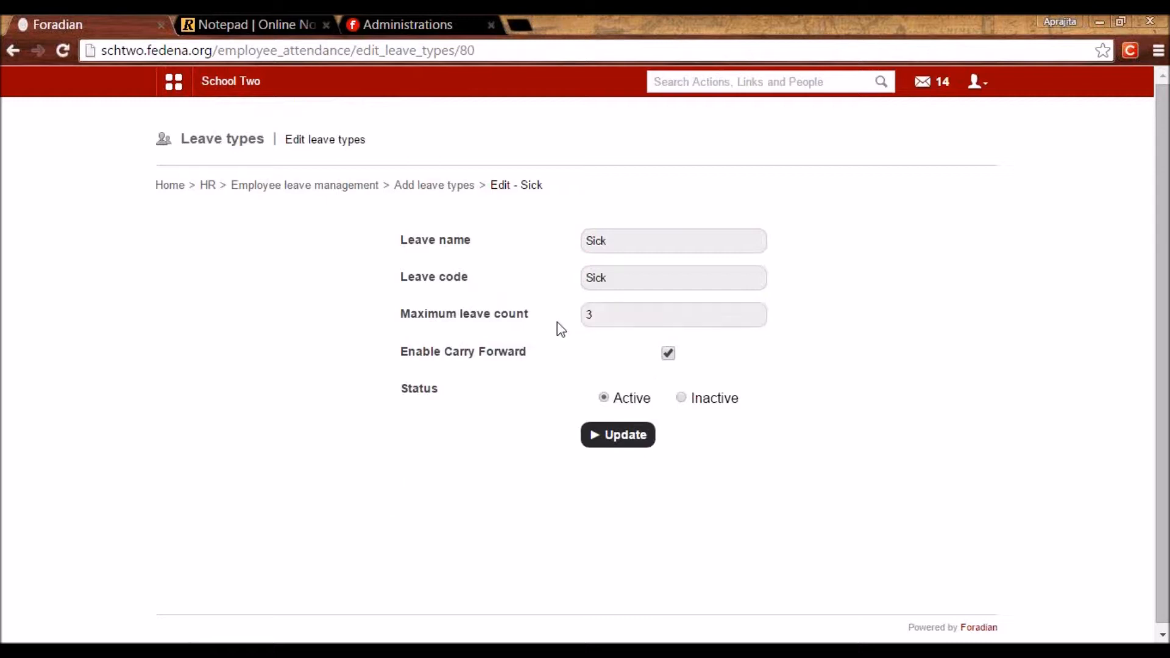
left_click_drag(598, 319, 569, 312)
left_click(558, 318)
Return to the list of Adoption, Casual, Maternity, Paternity and Sick leave types.
left_click(420, 186)
scroll(680, 433, "down", 3)
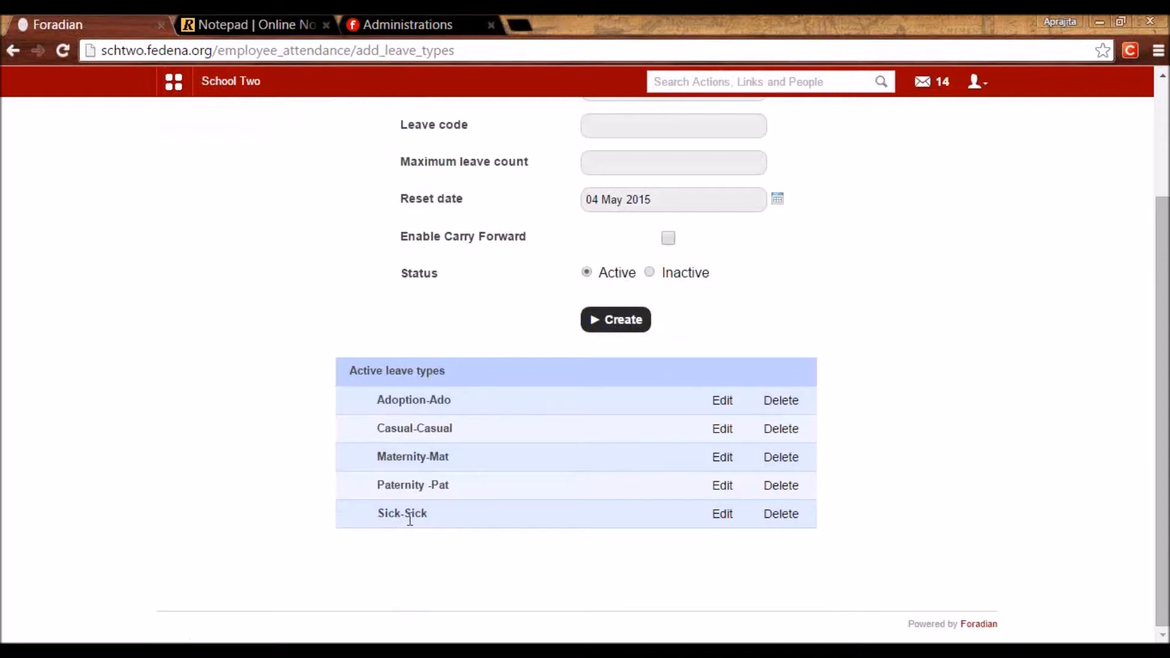
scroll(409, 520, "up", 3)
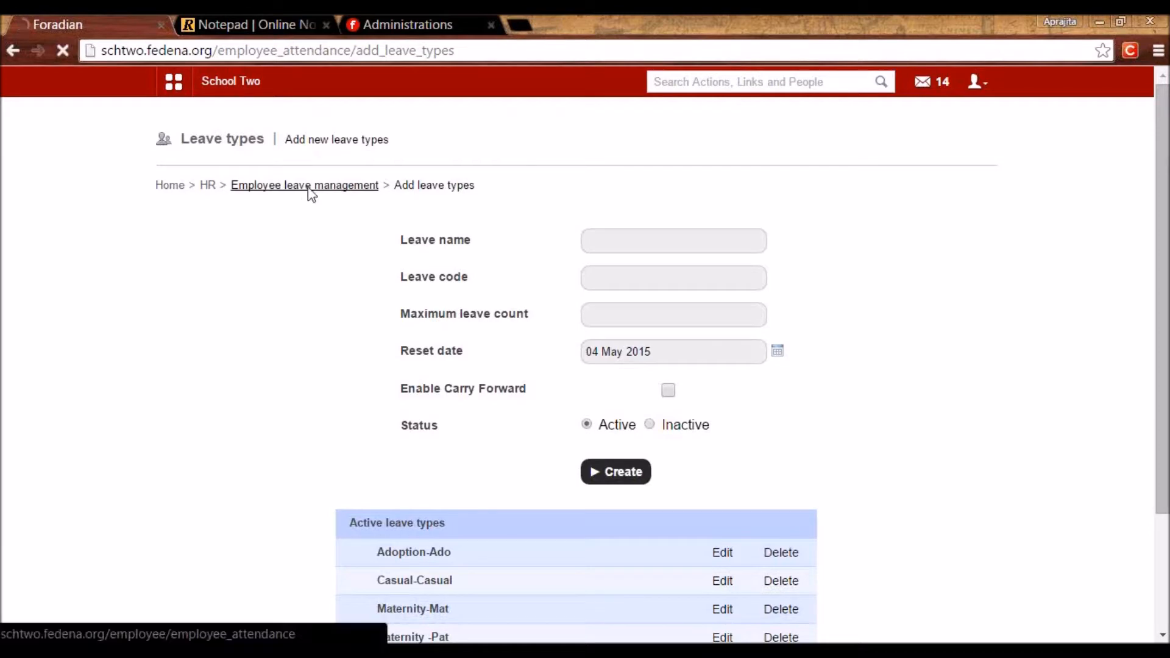
Open the automatic leave reset settings and review the 4-month reset period.
left_click(309, 186)
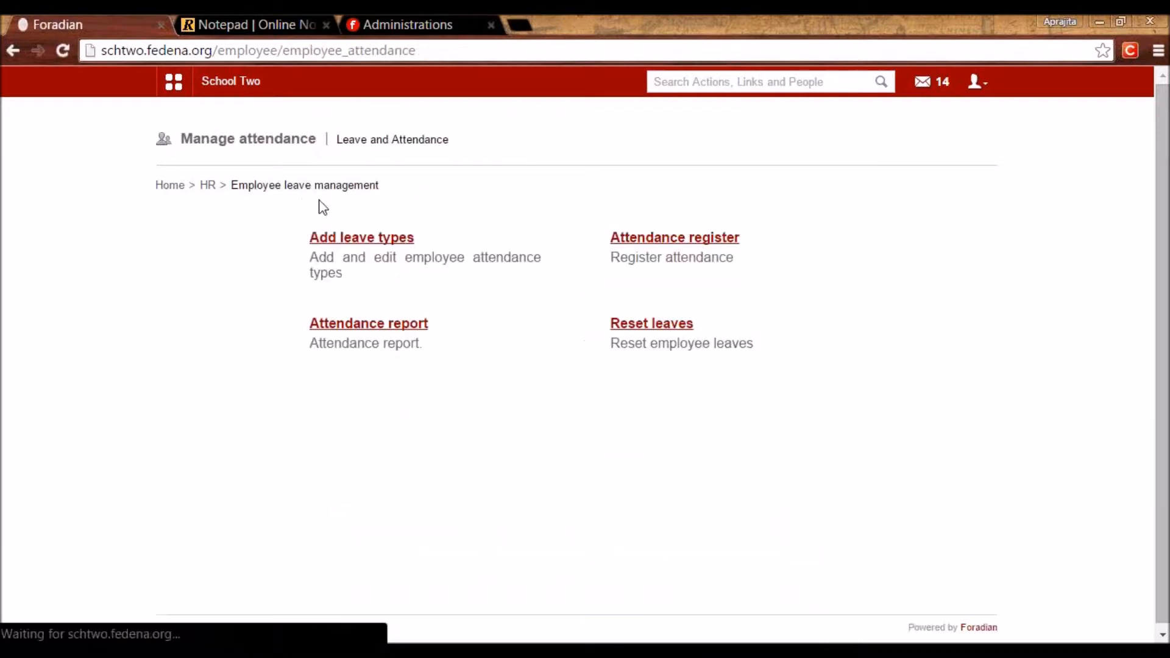
left_click(650, 326)
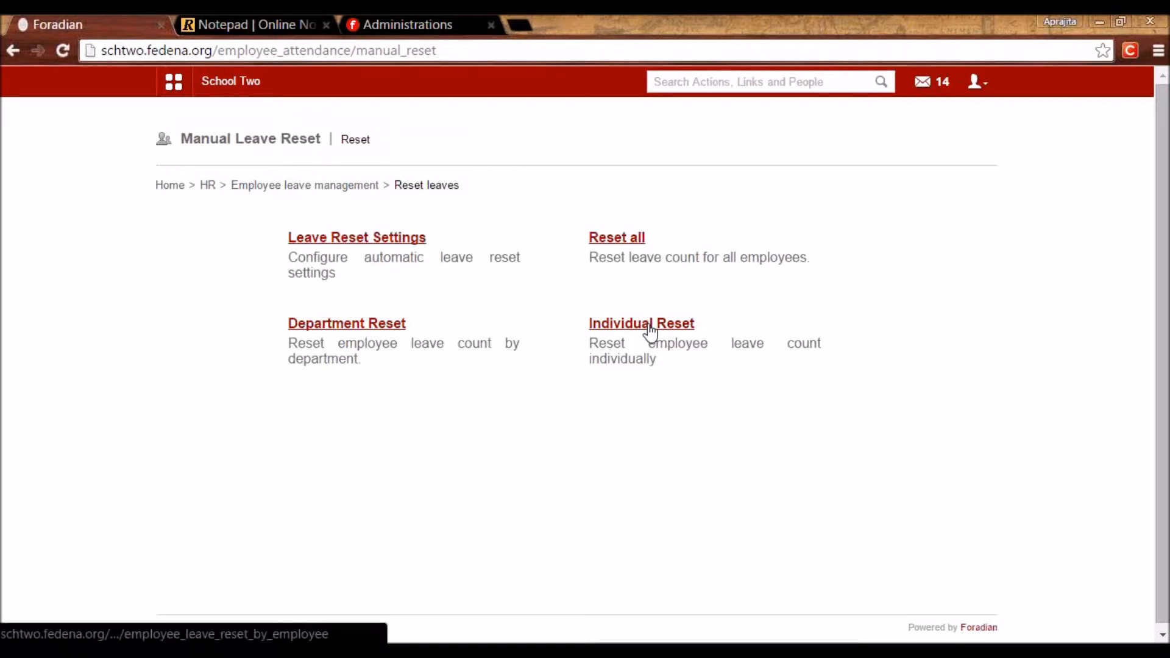
left_click(356, 240)
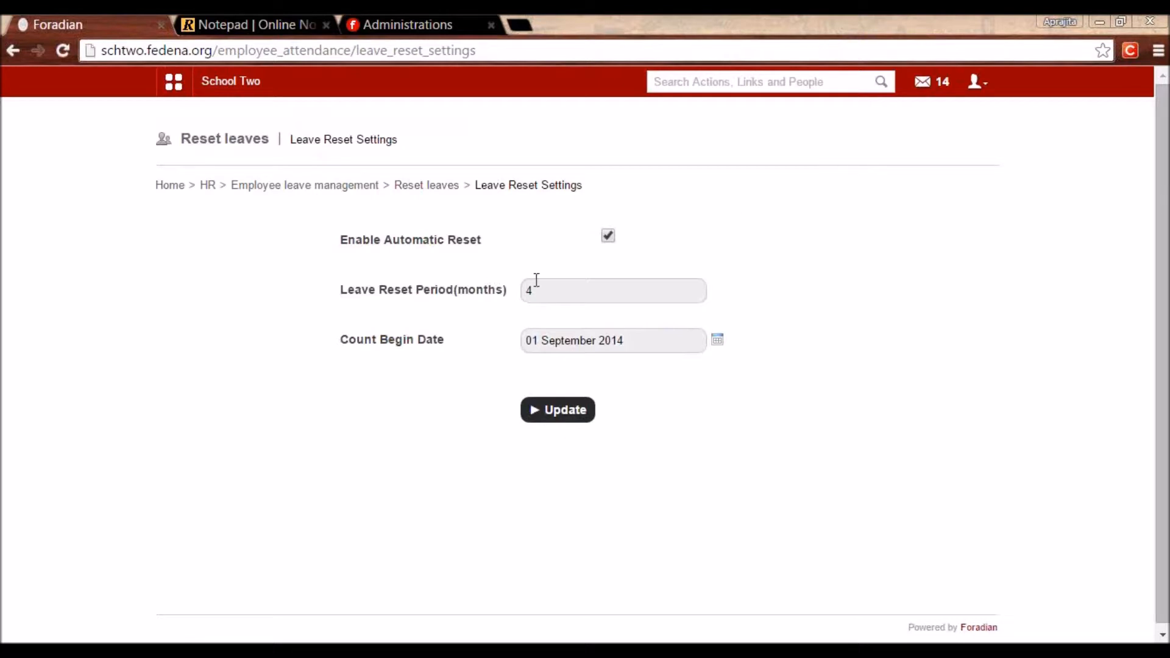
double_click(554, 291)
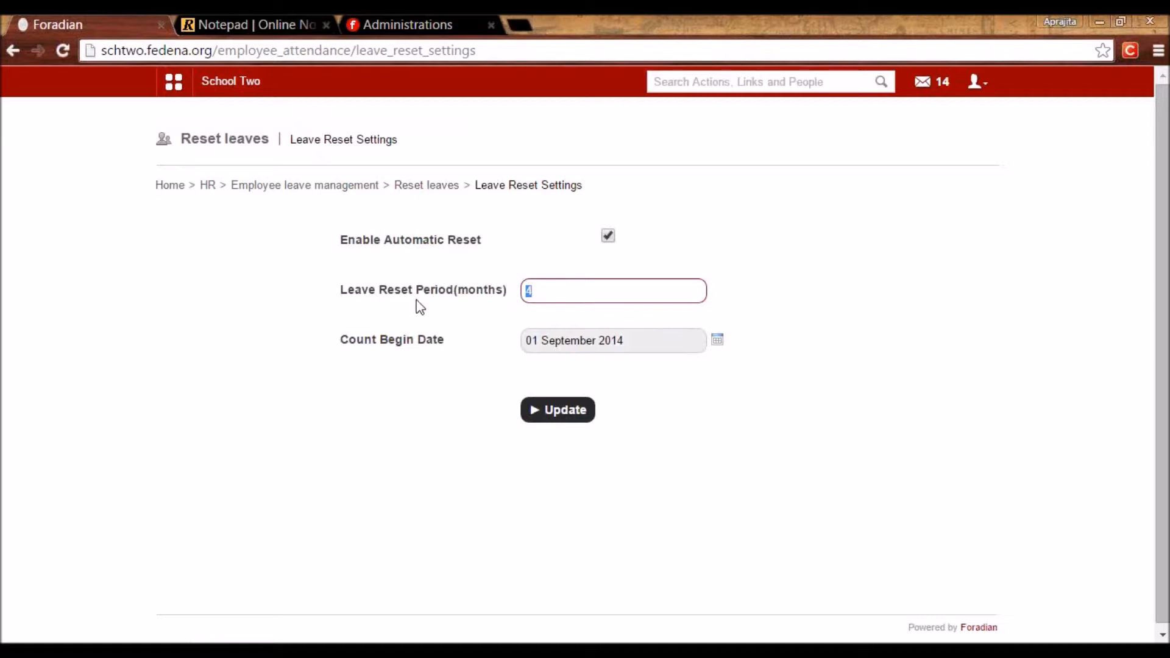
left_click(543, 292)
left_click(471, 298)
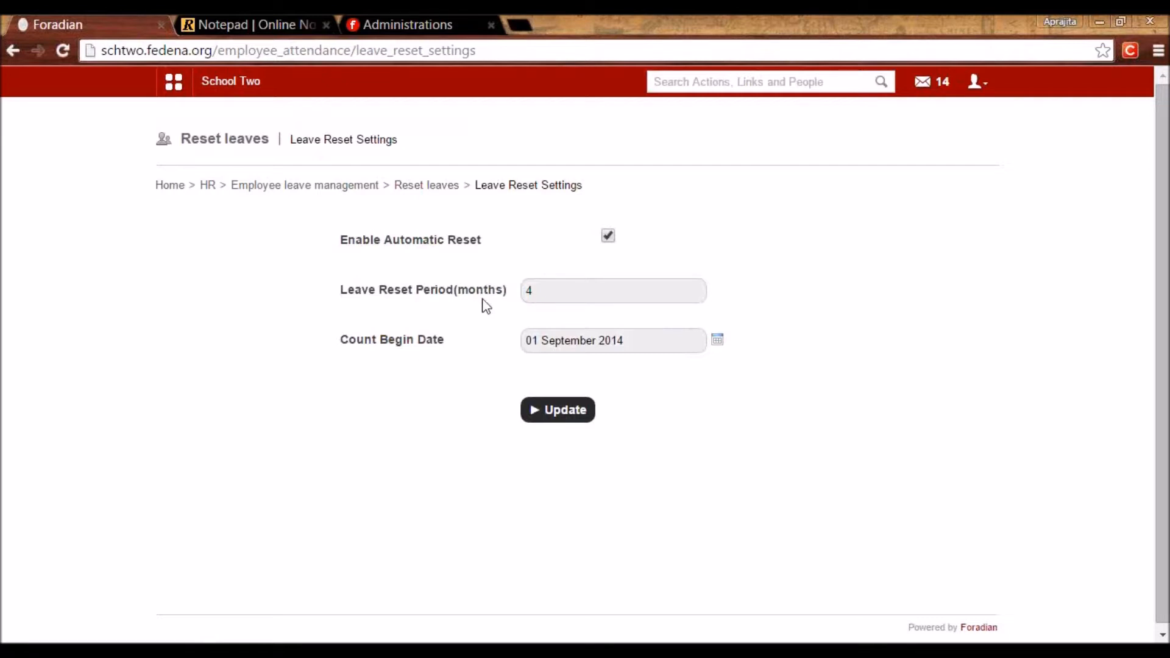
double_click(530, 291)
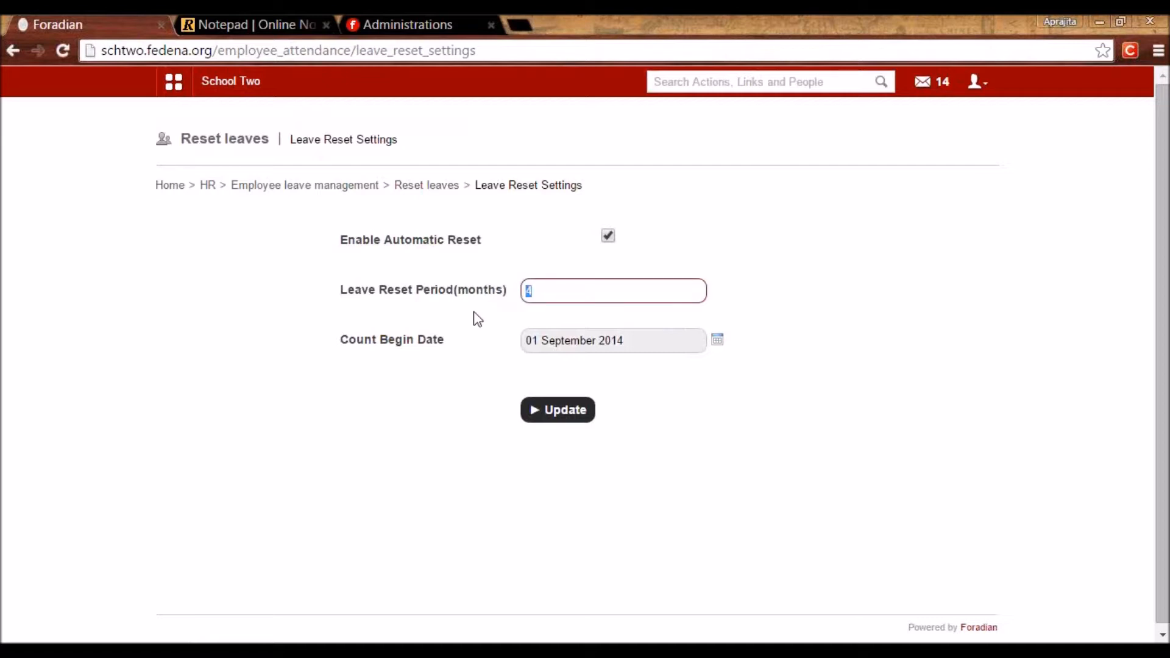
left_click(534, 292)
left_click(488, 310)
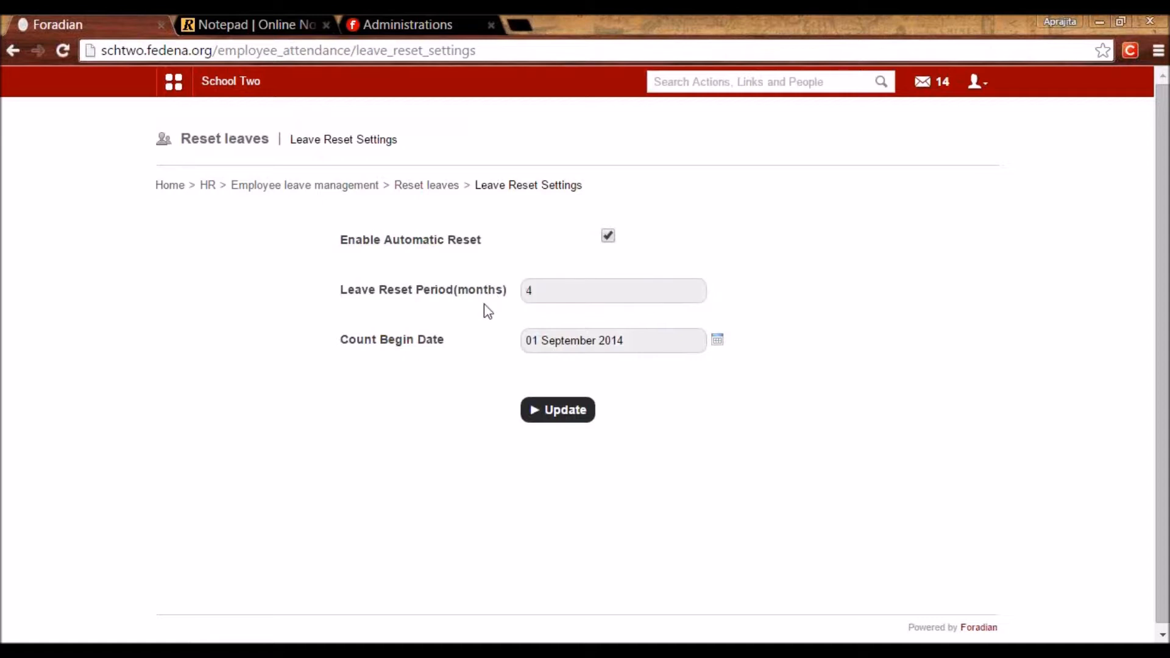
left_click(535, 293)
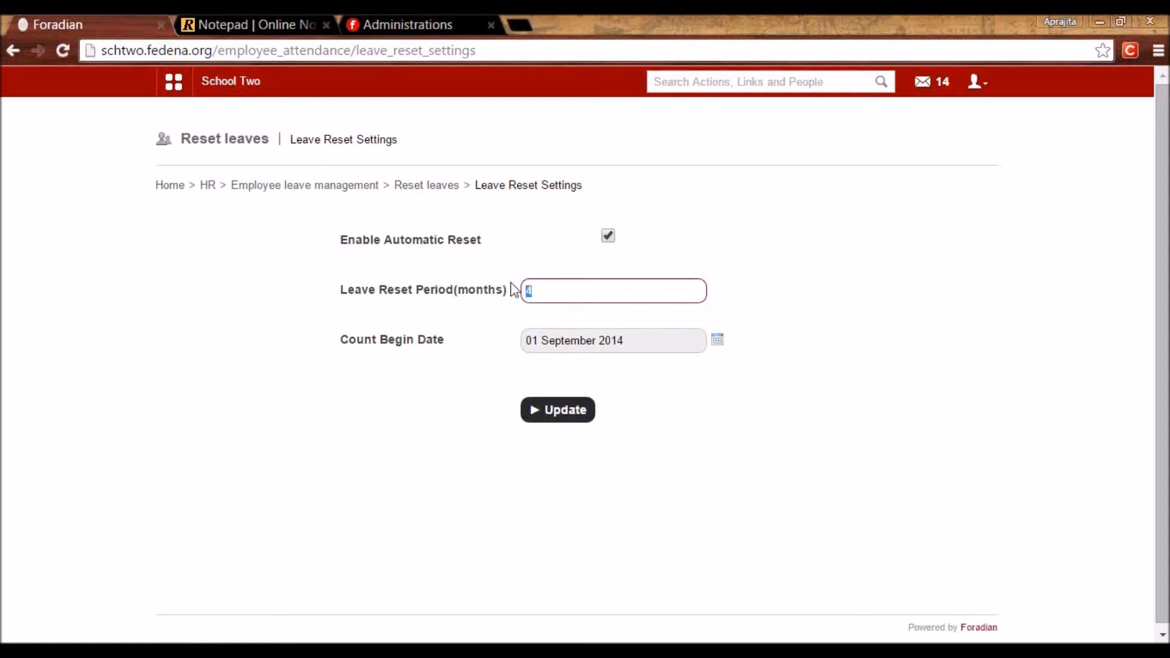
left_click(512, 305)
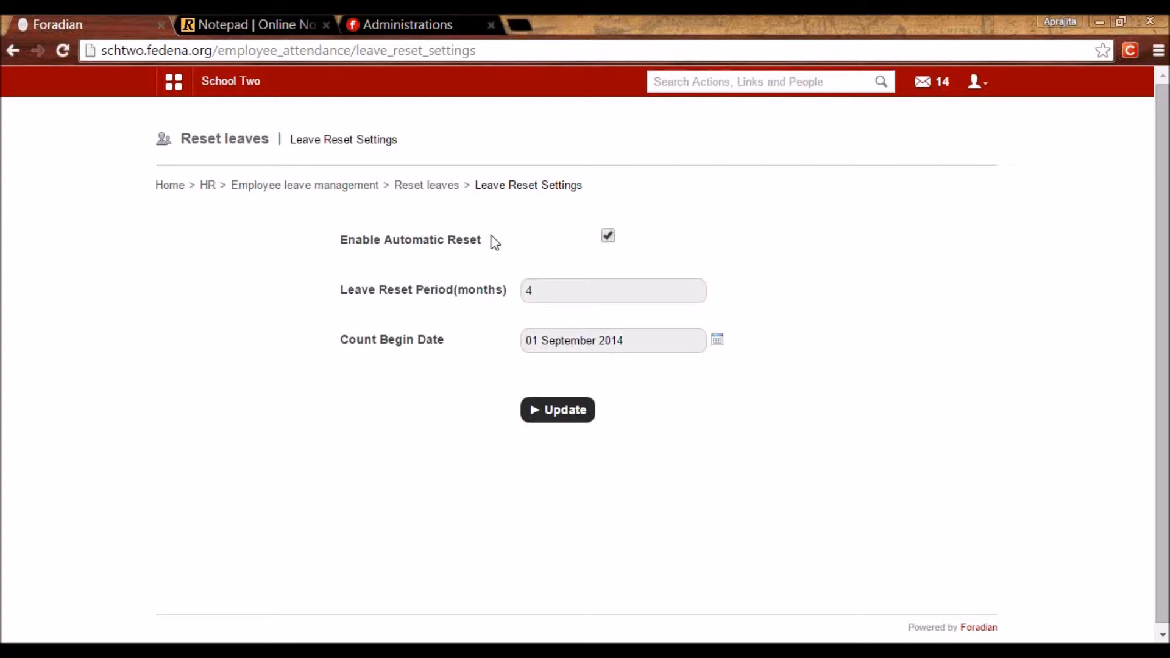
Revisit the reset settings, then go back to Employee leave management.
left_click(437, 186)
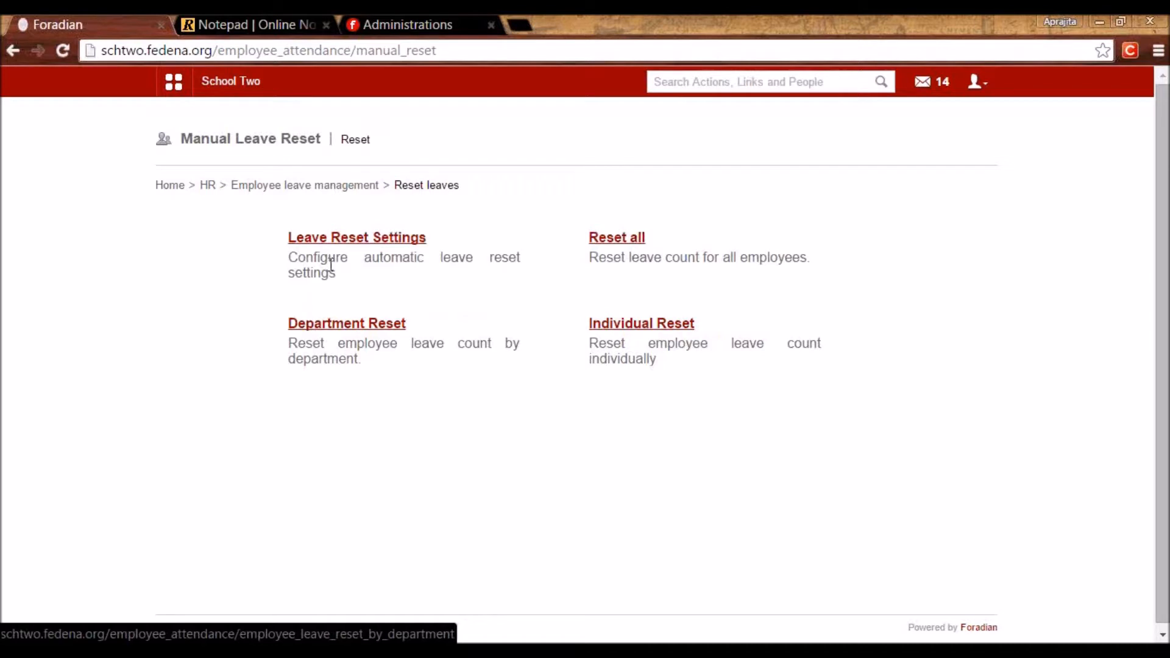
left_click(346, 241)
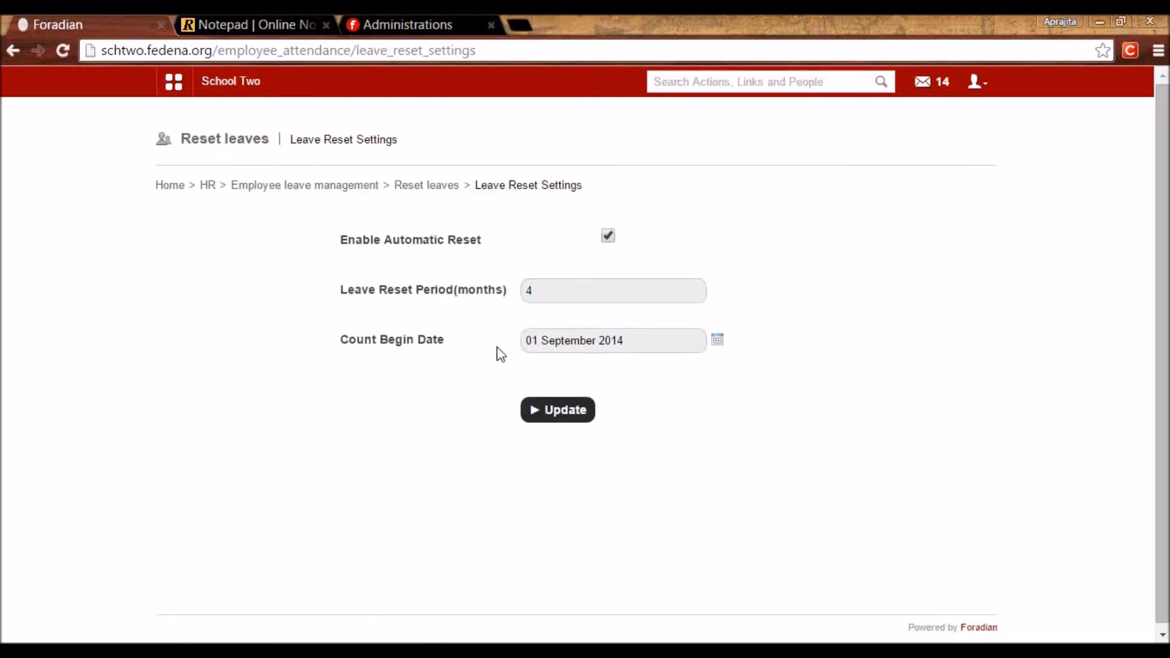
left_click(362, 187)
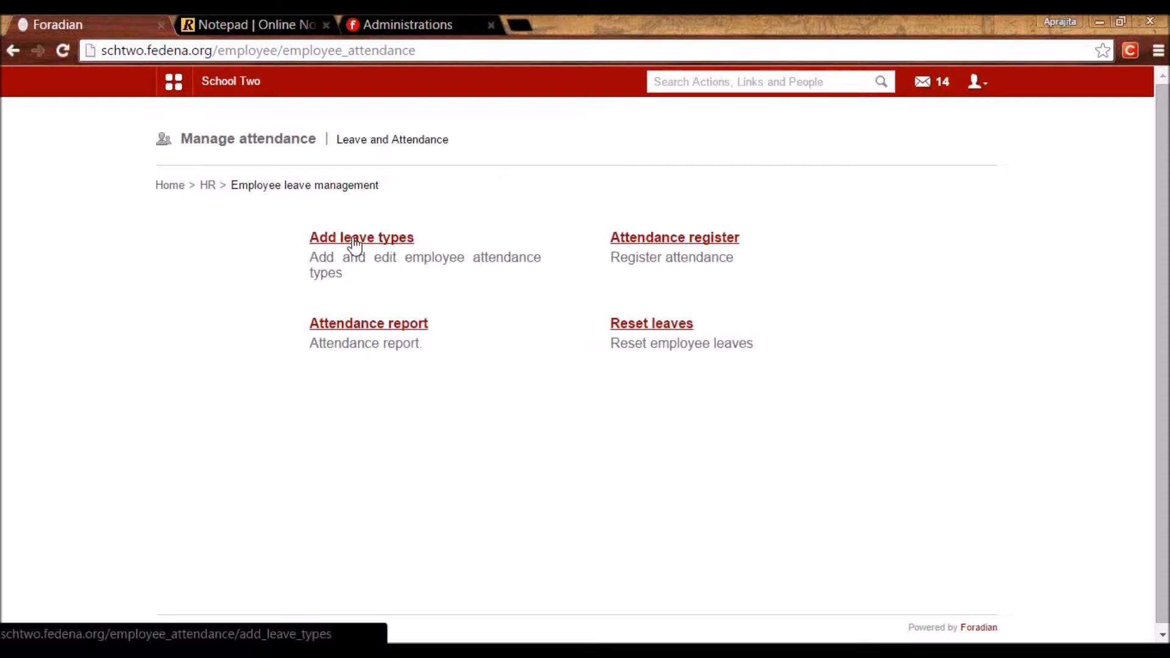
Log out of the admin account and log in as employee E112.
left_click(978, 84)
left_click(943, 150)
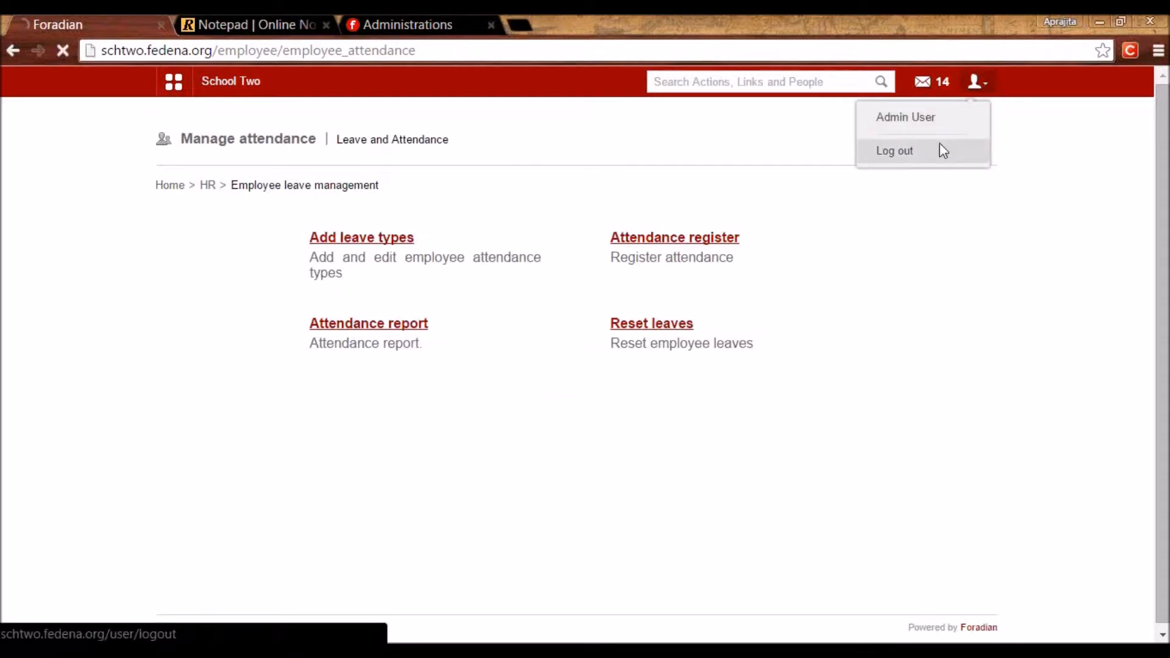
double_click(606, 269)
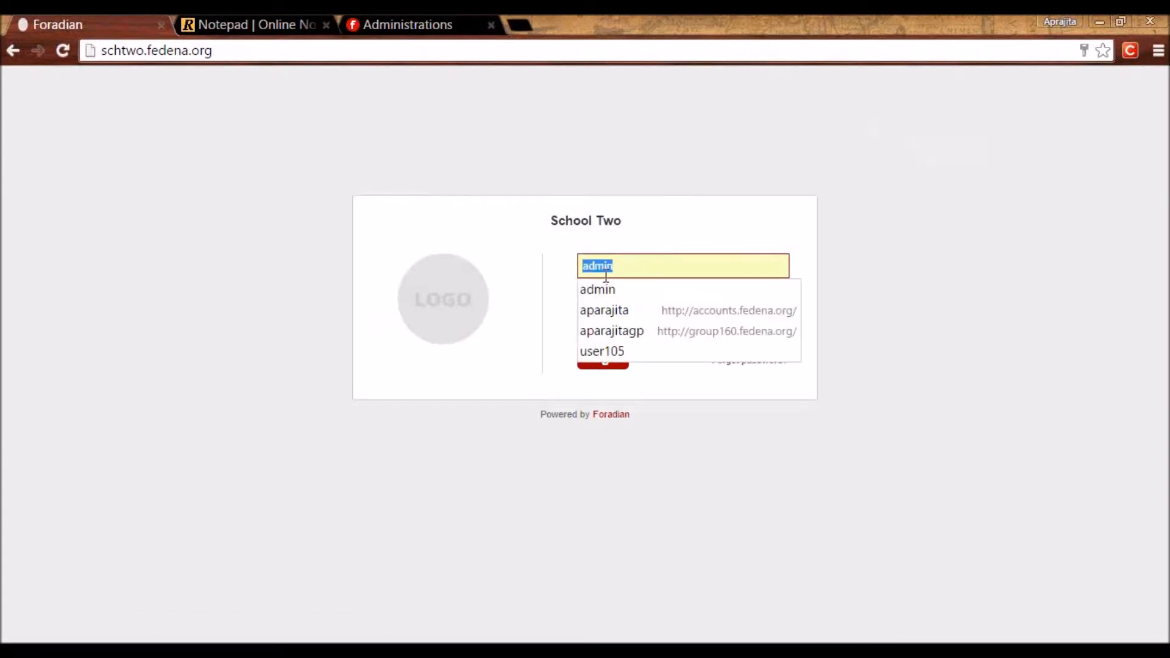
key("Tab")
key("Return")
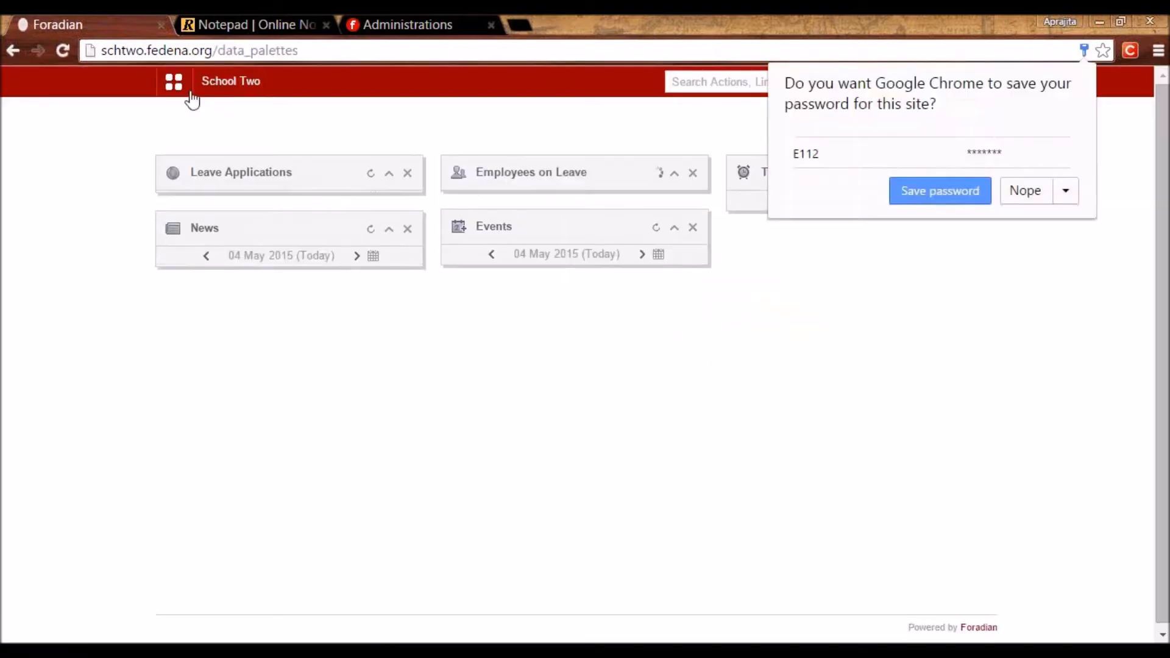
Open the leave application form and choose the Casual leave type.
left_click(191, 94)
left_click(272, 124)
left_click(427, 183)
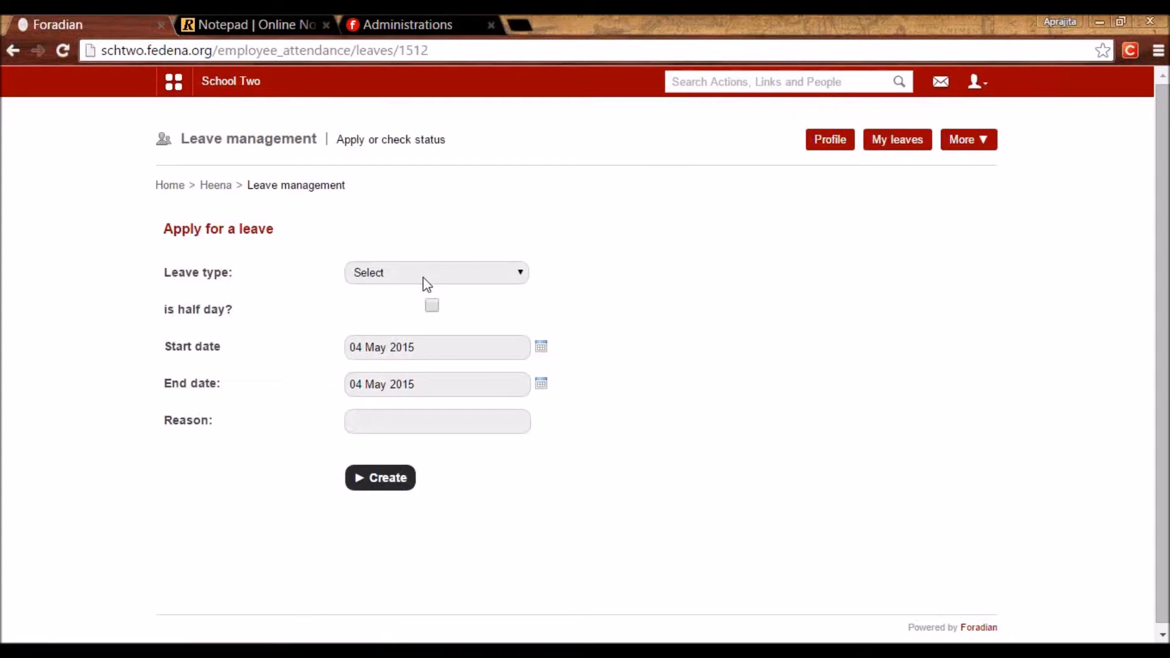
left_click(424, 279)
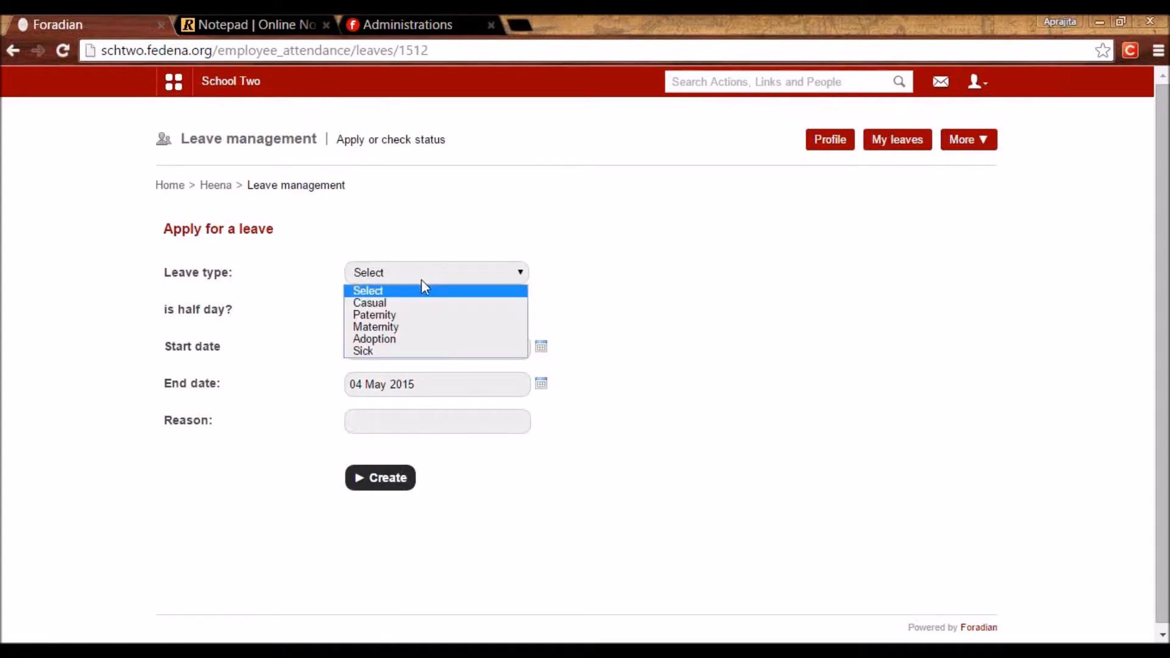
left_click(396, 304)
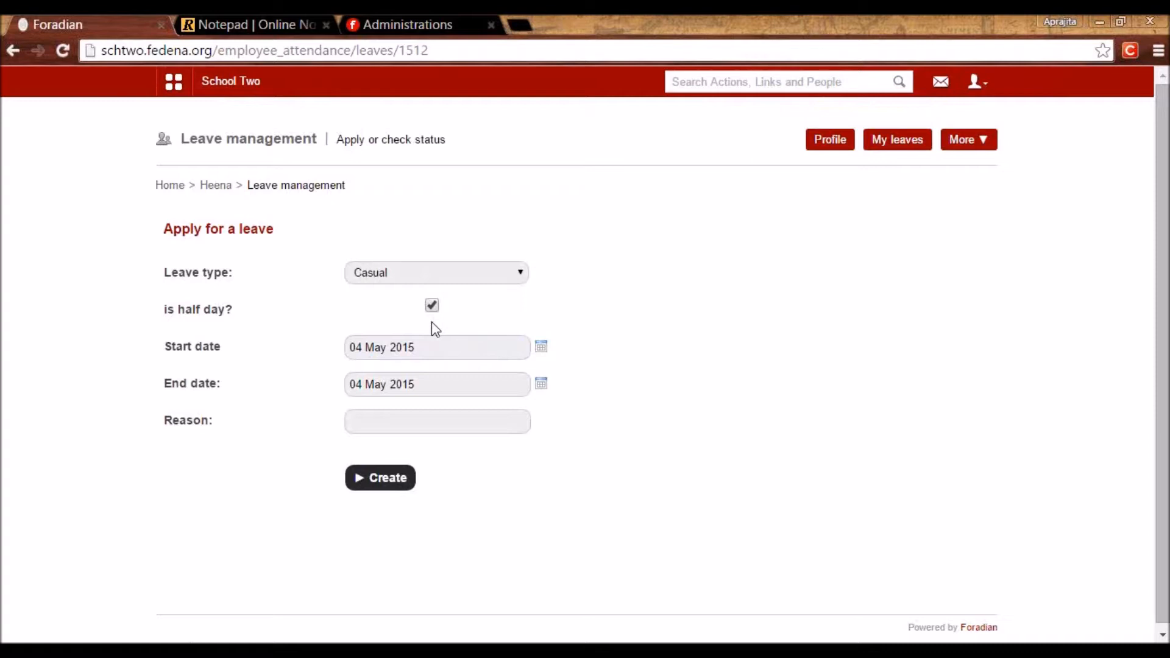
Apply for a full-day leave from 04 to 05 May 2015 with reason 'unwell'.
left_click(410, 356)
left_click(434, 398)
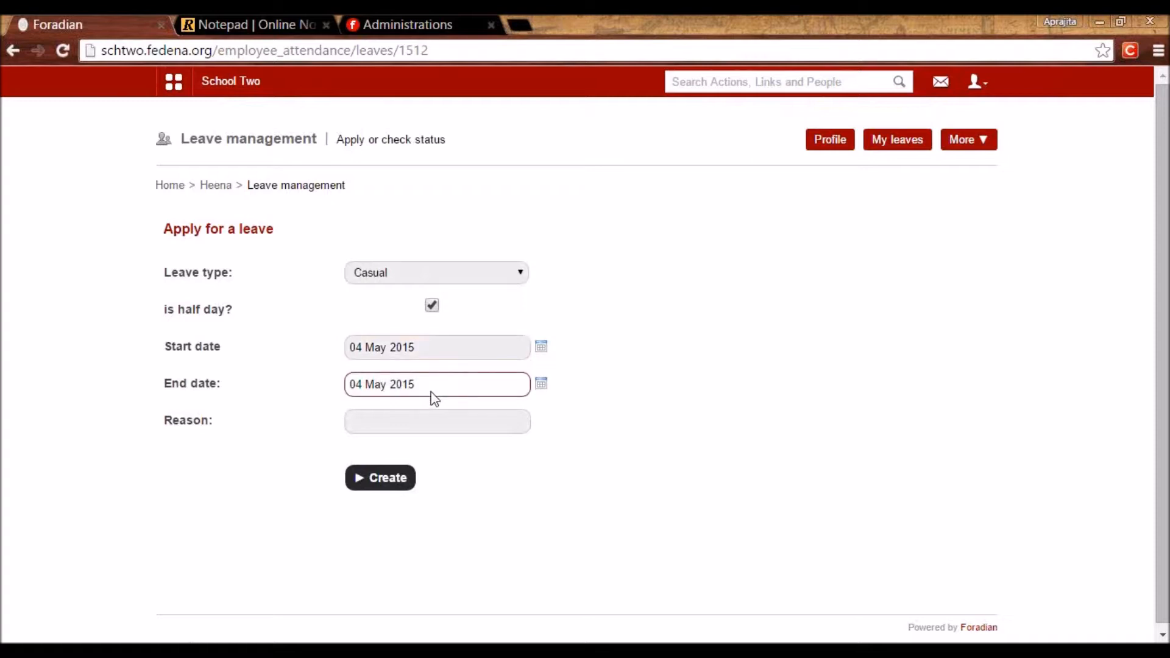
left_click(433, 306)
left_click(542, 384)
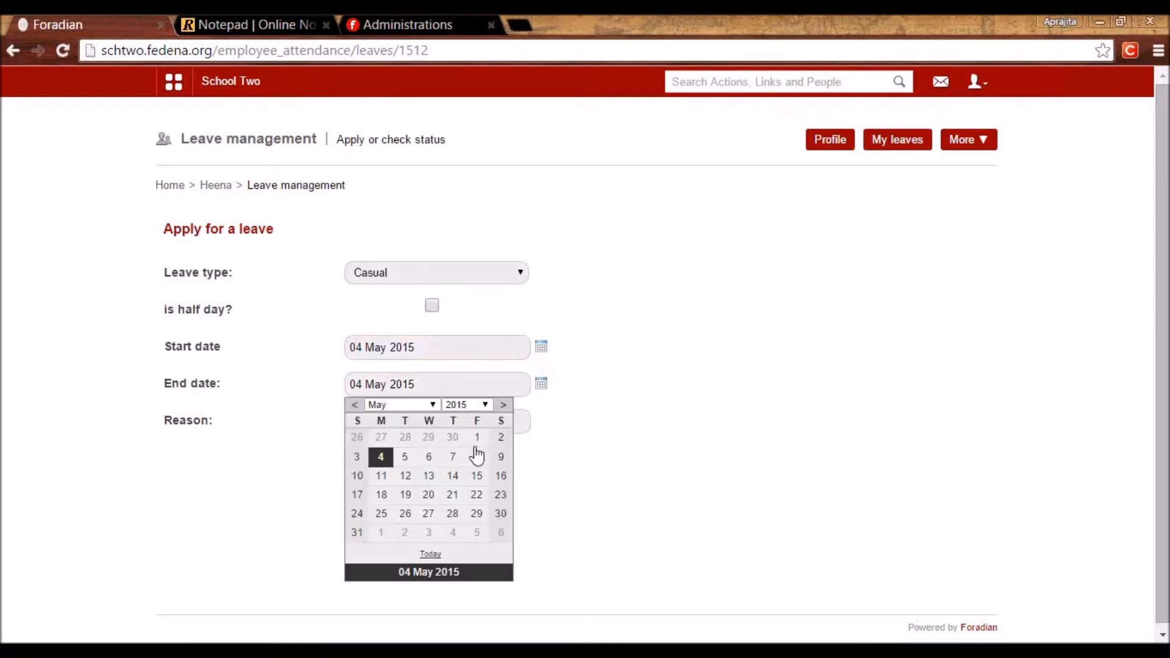
left_click(402, 457)
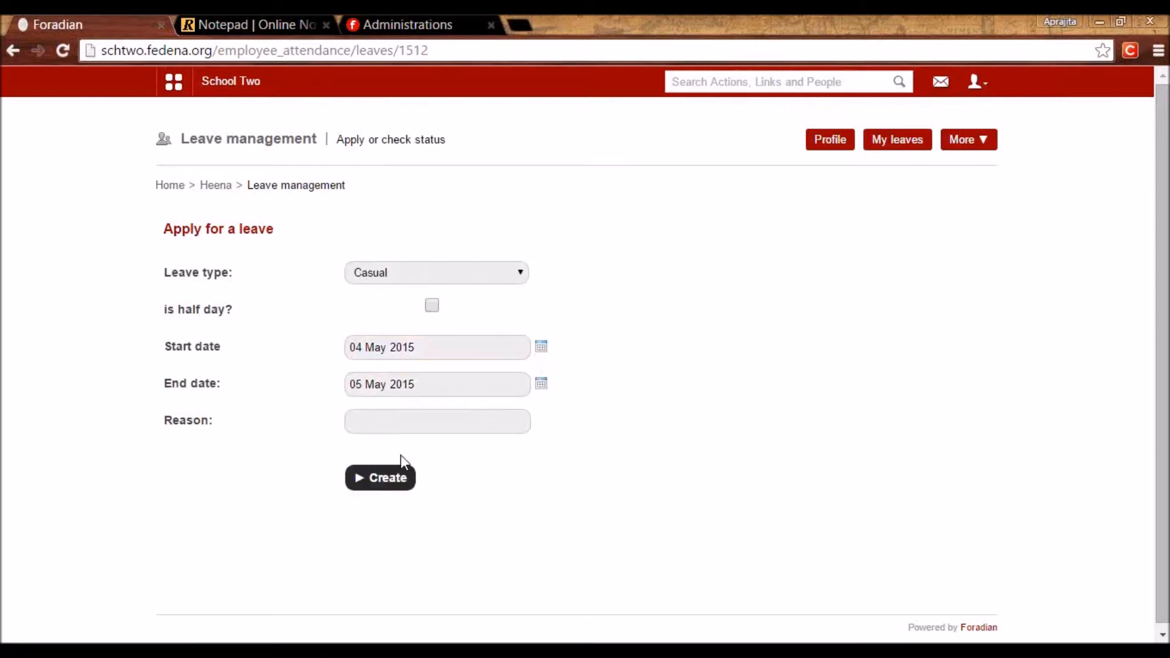
left_click(387, 418)
type("unwell")
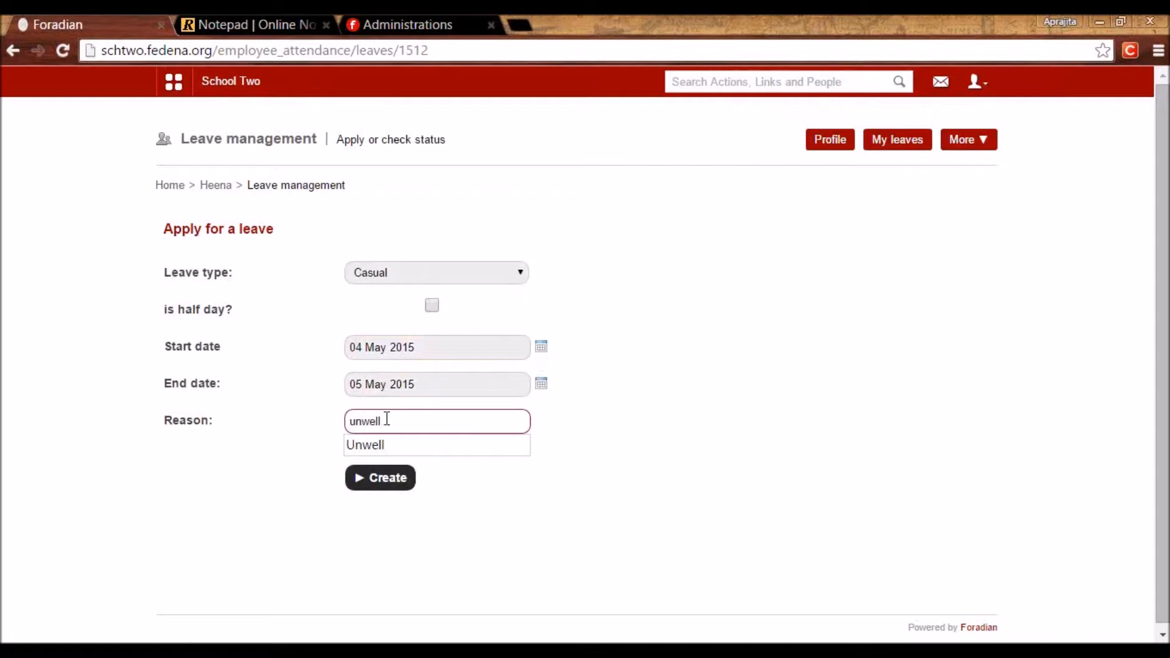
left_click(555, 632)
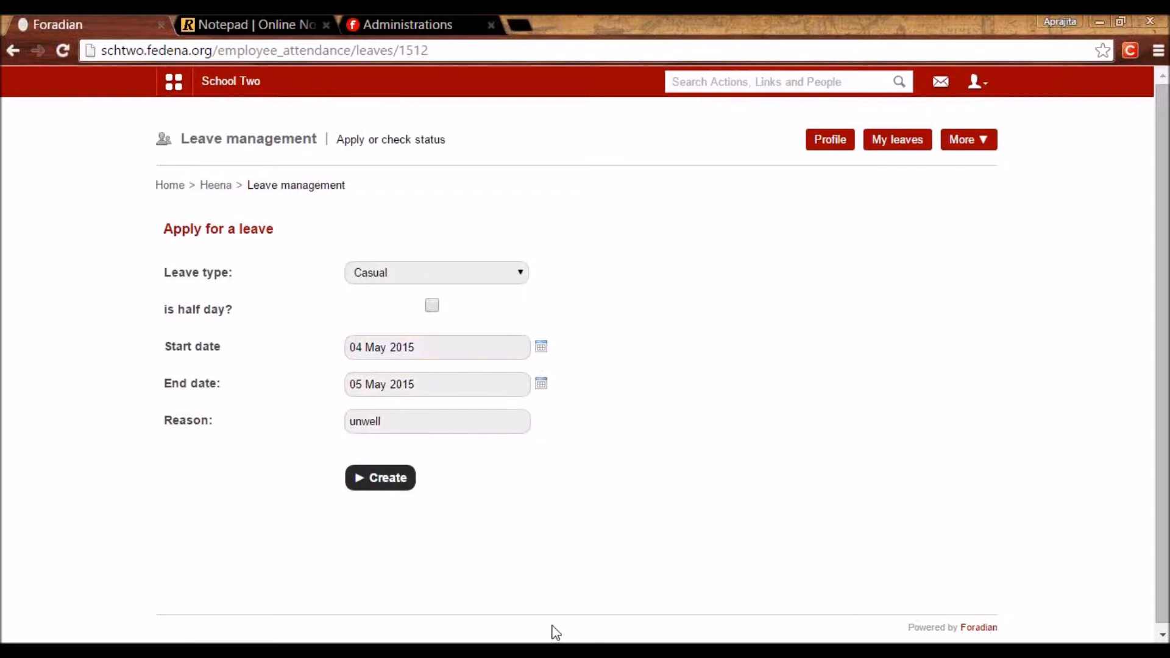
left_click(372, 485)
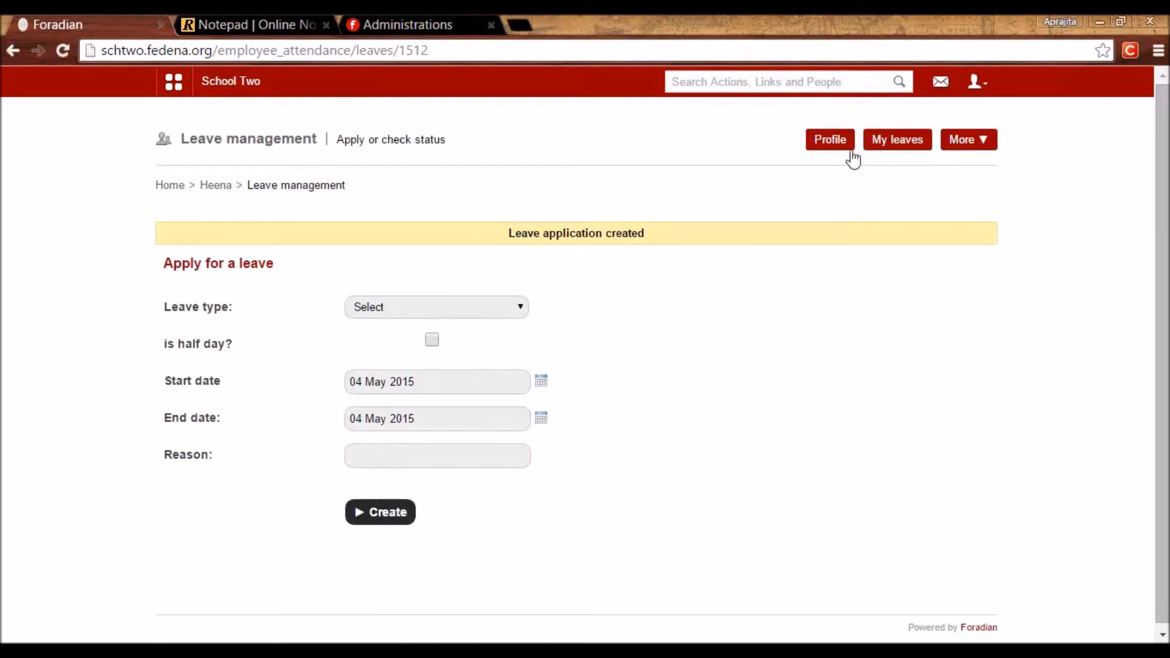
Open the employee's own profile and follow the link to her manager's profile.
left_click(844, 146)
scroll(511, 343, "down", 5)
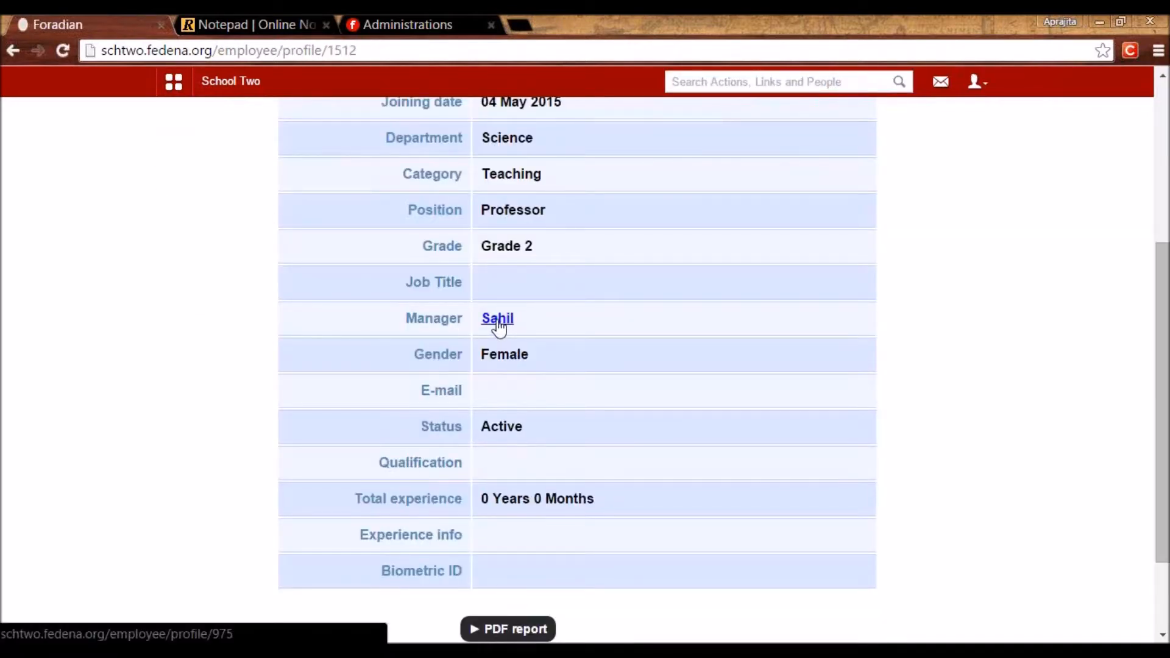
left_click(497, 319)
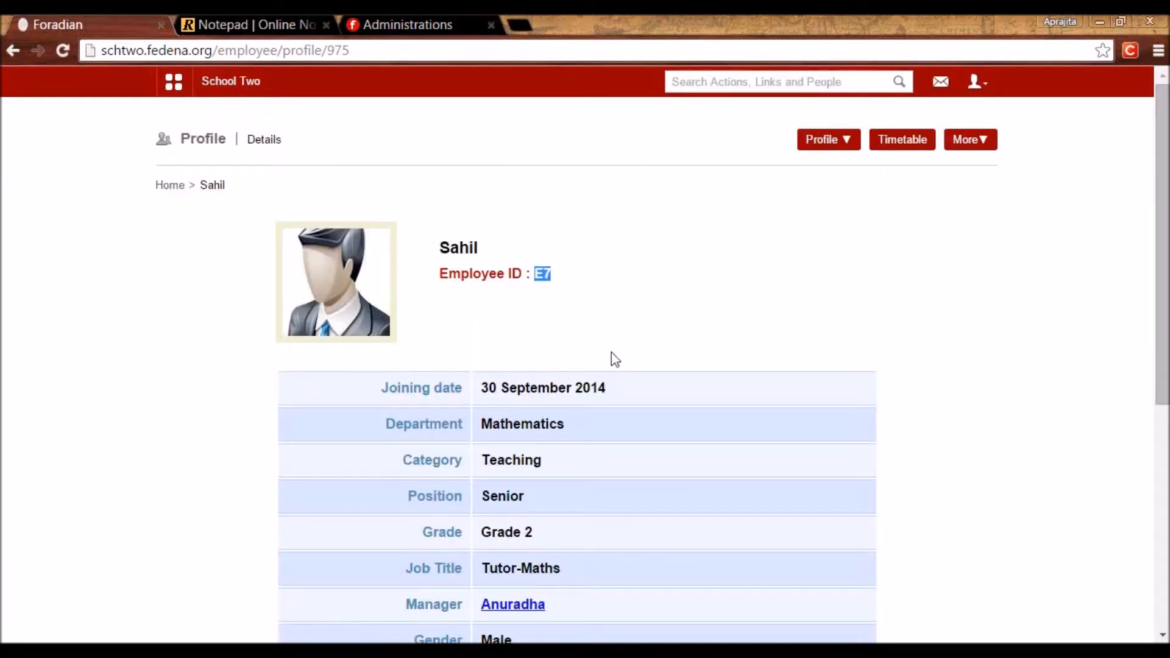
Log out and log in as the manager, dismissing the save-password prompt.
left_click(977, 81)
left_click(952, 155)
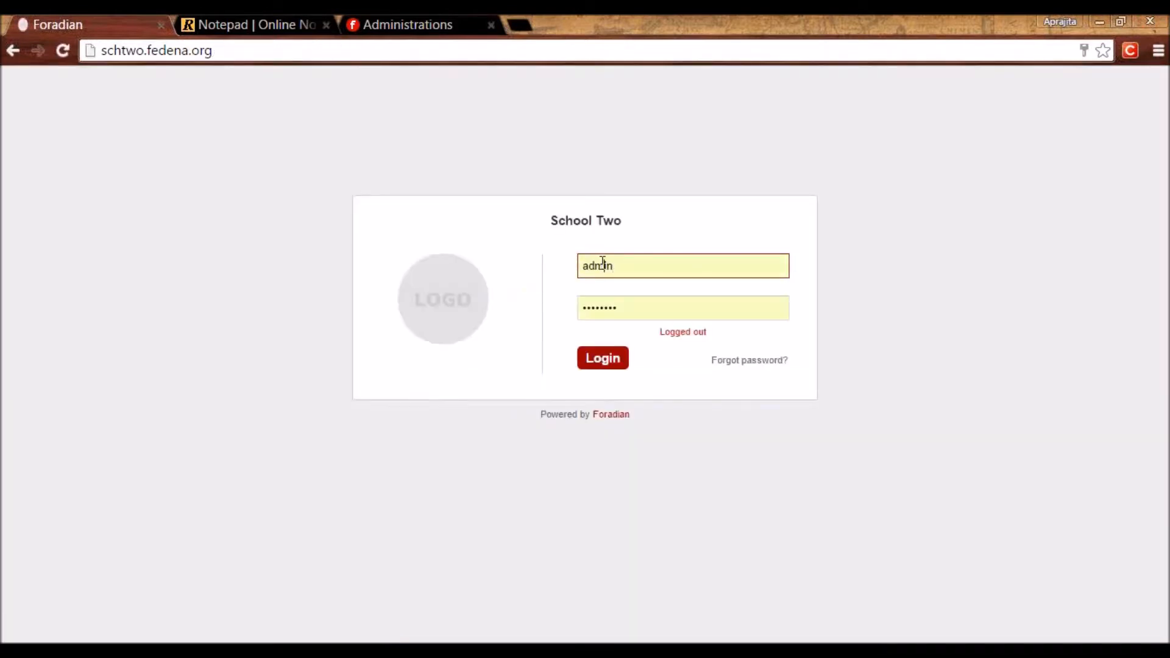
double_click(602, 265)
key("ctrl+v")
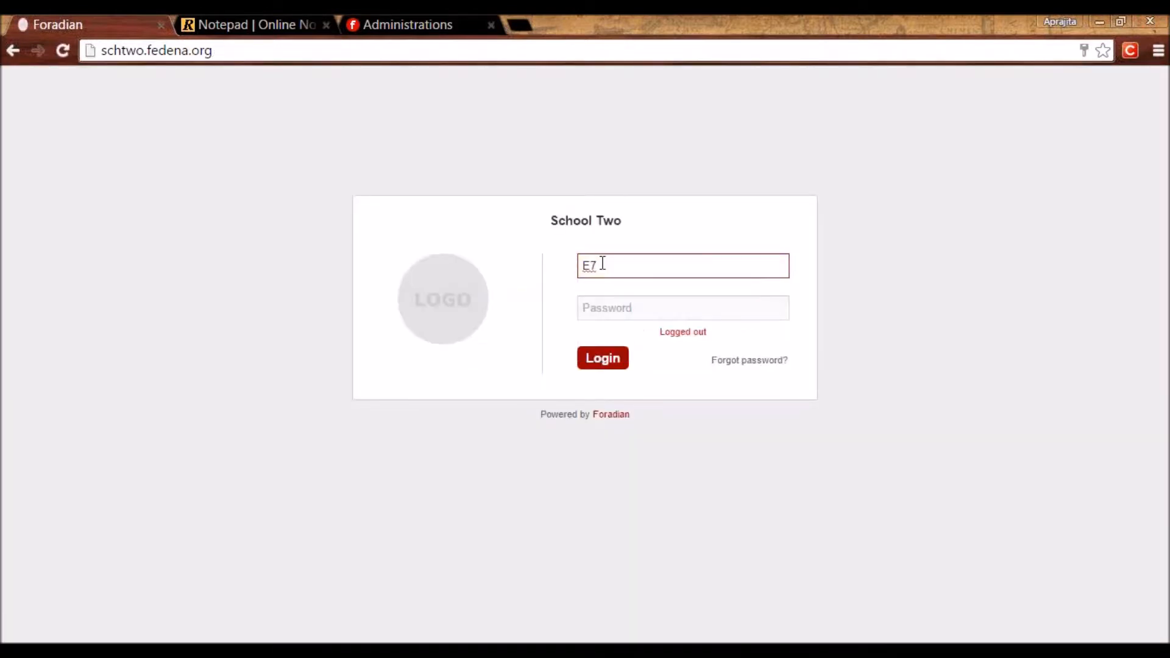
key("Tab")
type("E71")
key("Return")
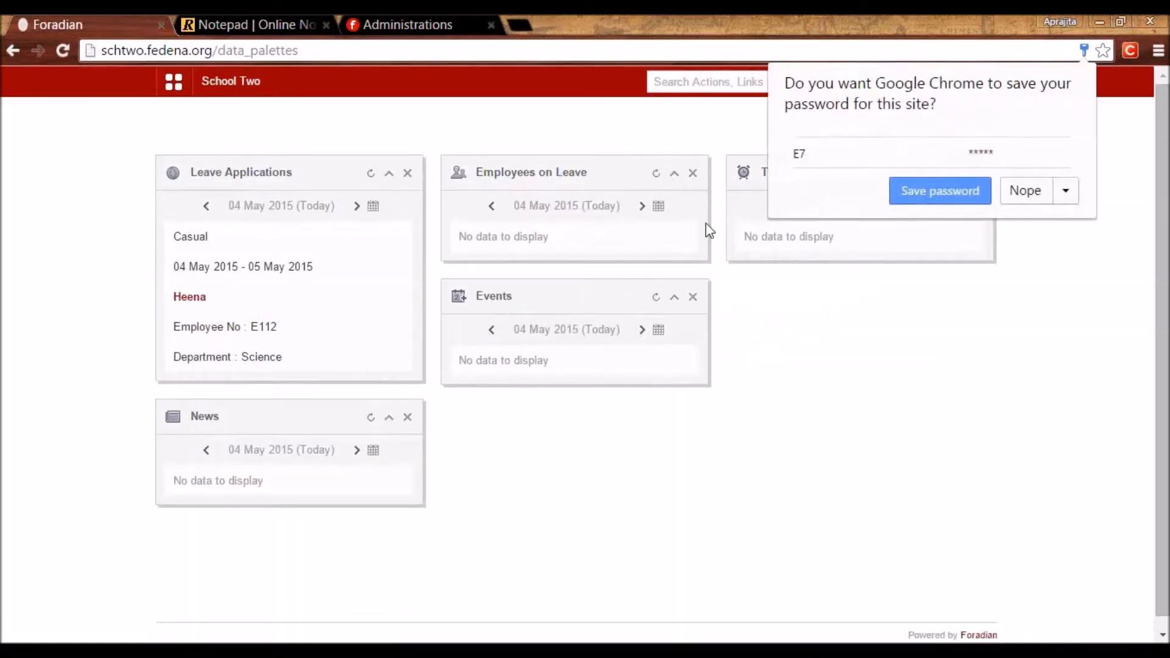
left_click(1035, 198)
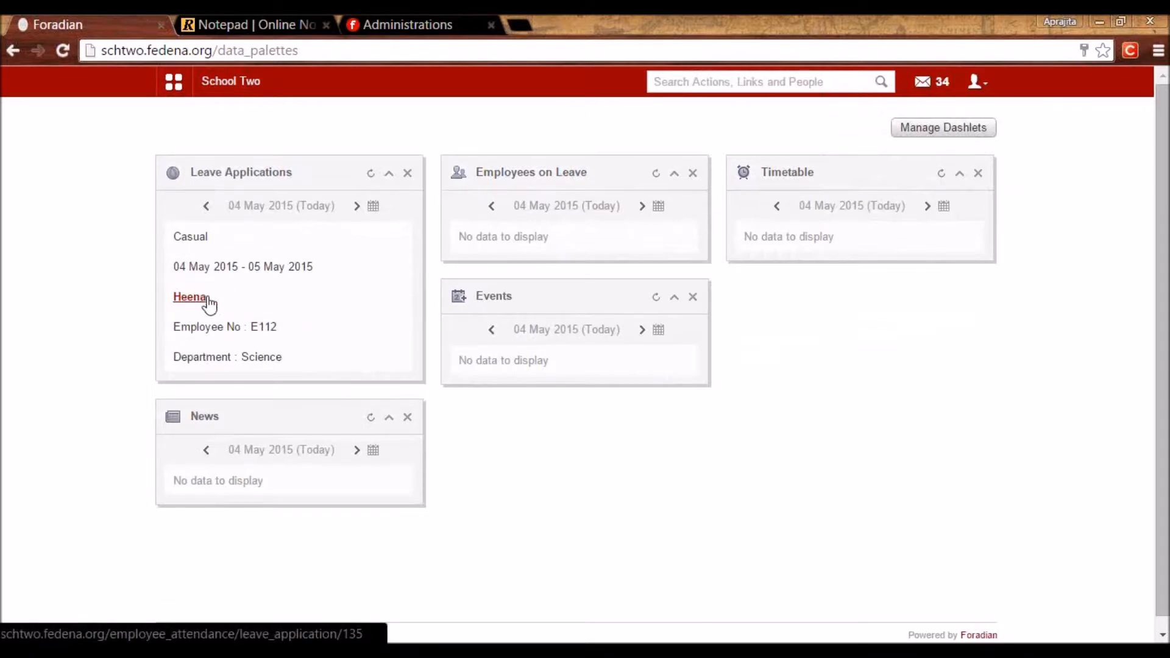
Approve the pending Casual leave application with the remark 'Approved'.
left_click(237, 300)
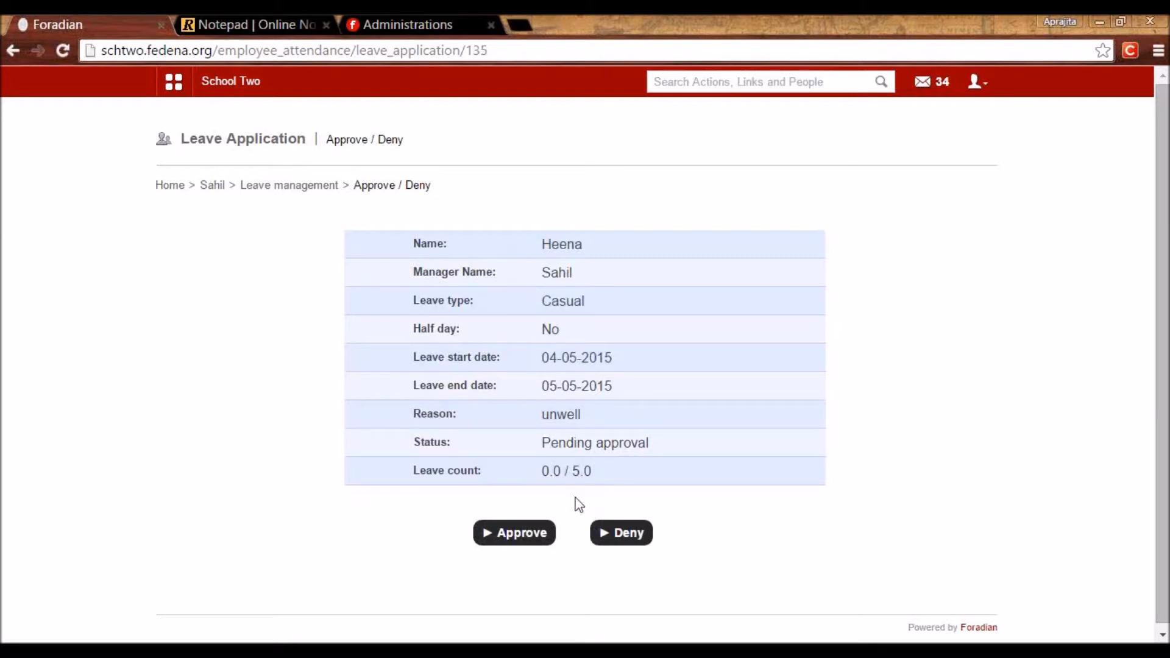
left_click(531, 534)
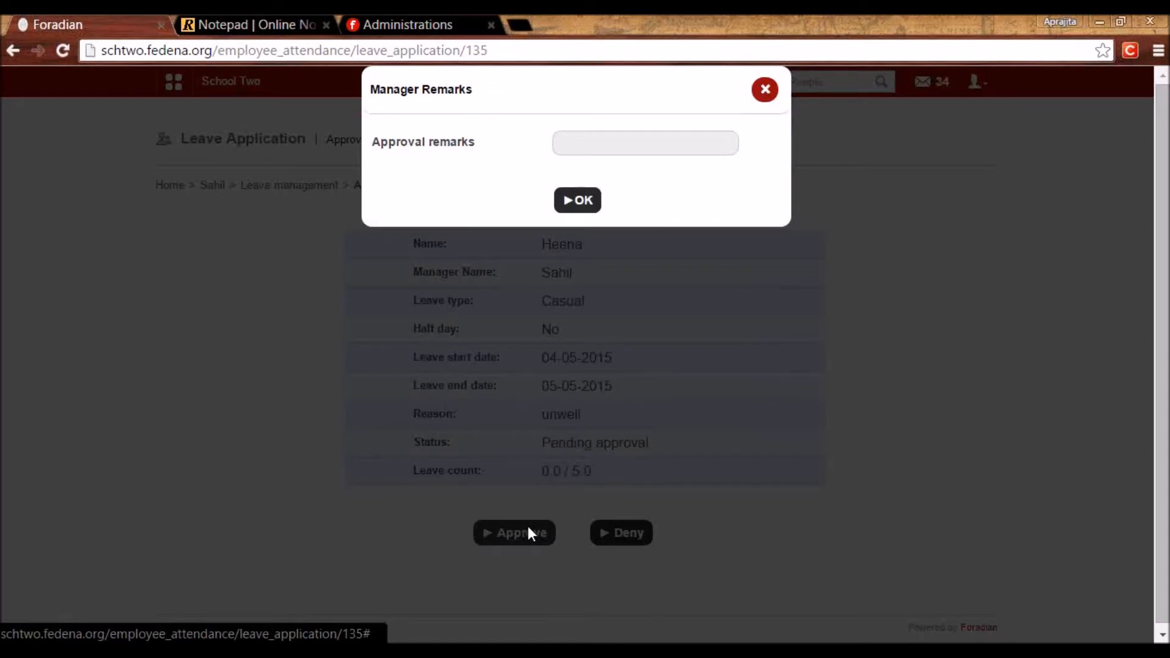
left_click(617, 146)
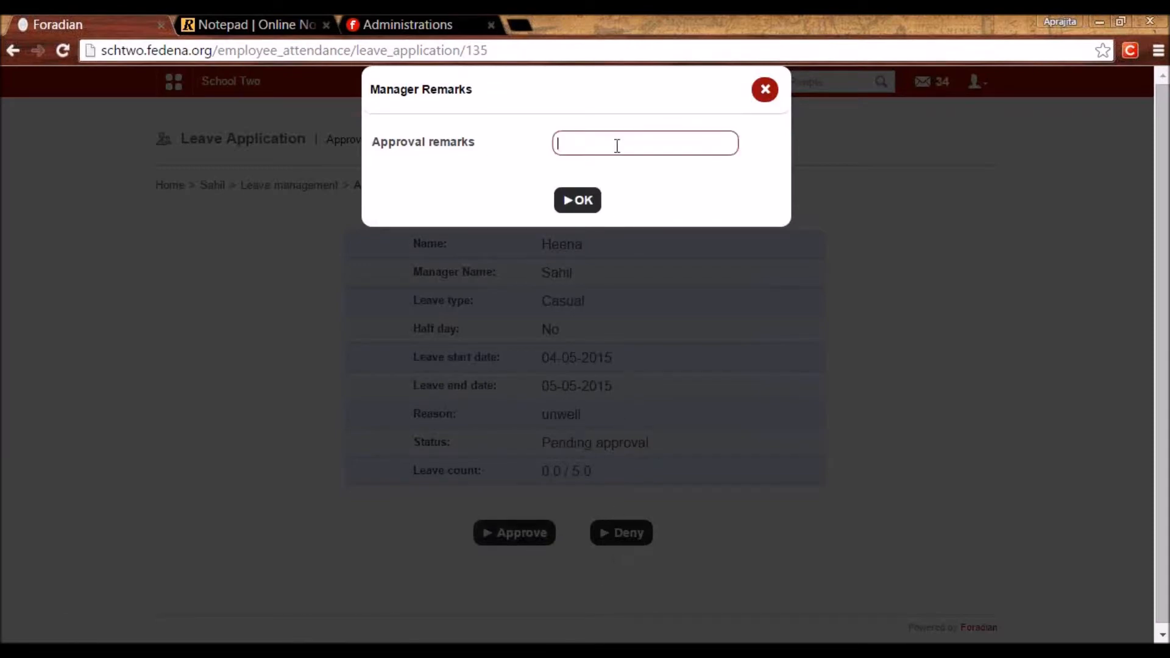
type("Approved")
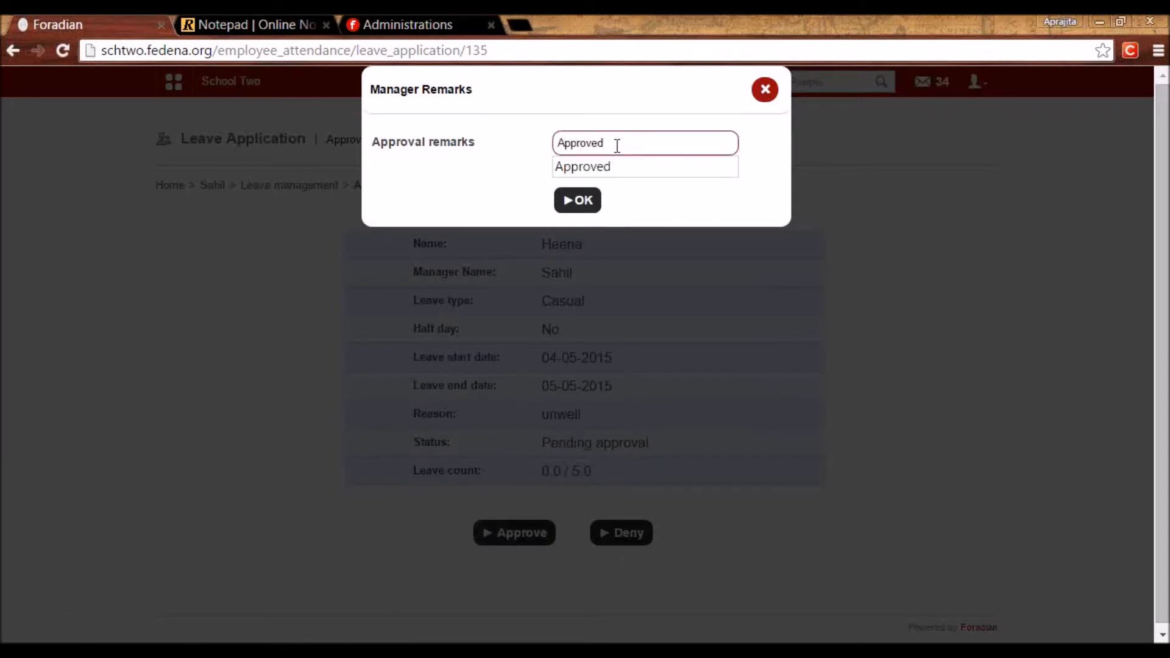
left_click(583, 206)
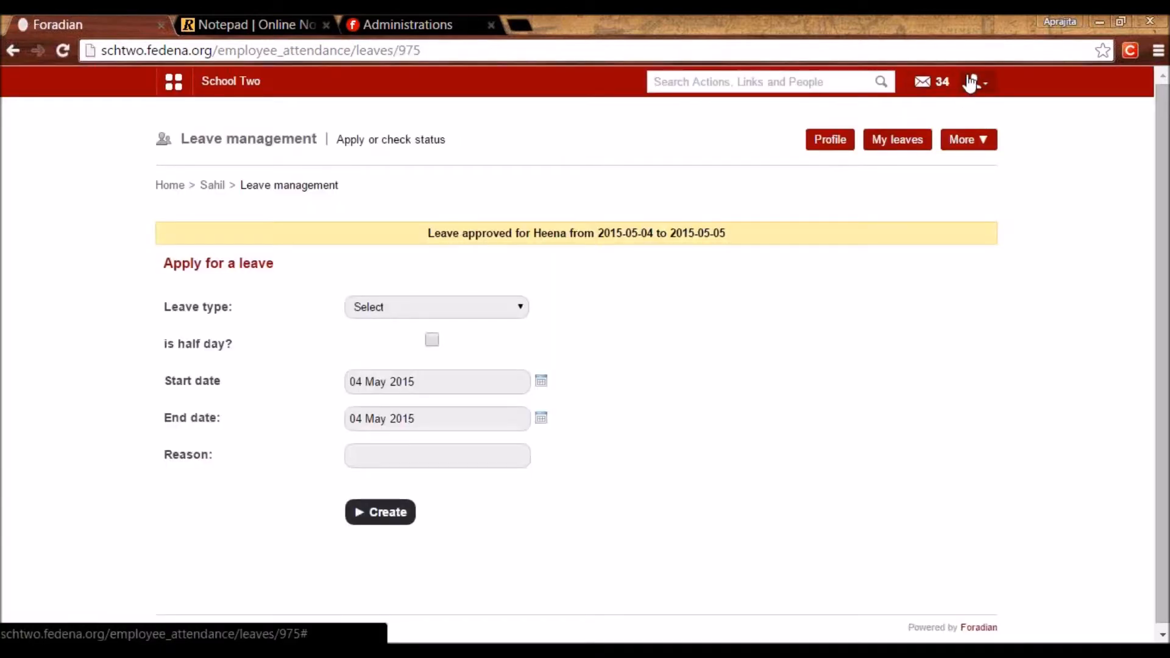
Log out of the manager account and return to the admin login.
left_click(975, 81)
left_click(905, 164)
left_click(587, 361)
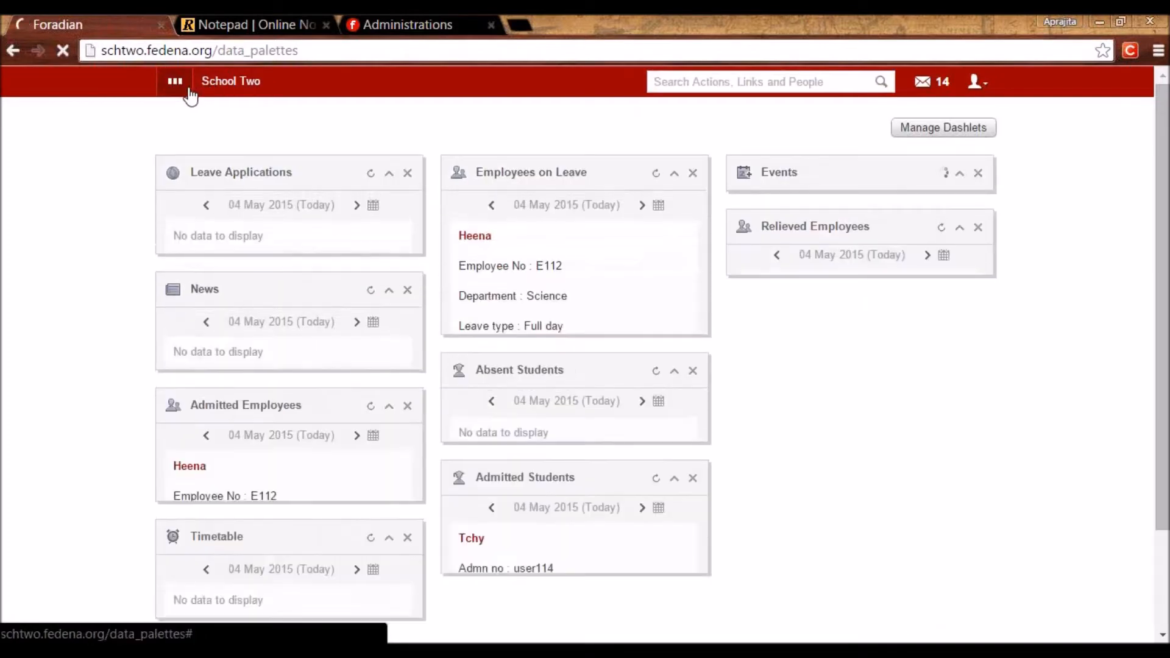
Show the Science department's May 2015 attendance register with absences on 4 and 5 May.
left_click(186, 88)
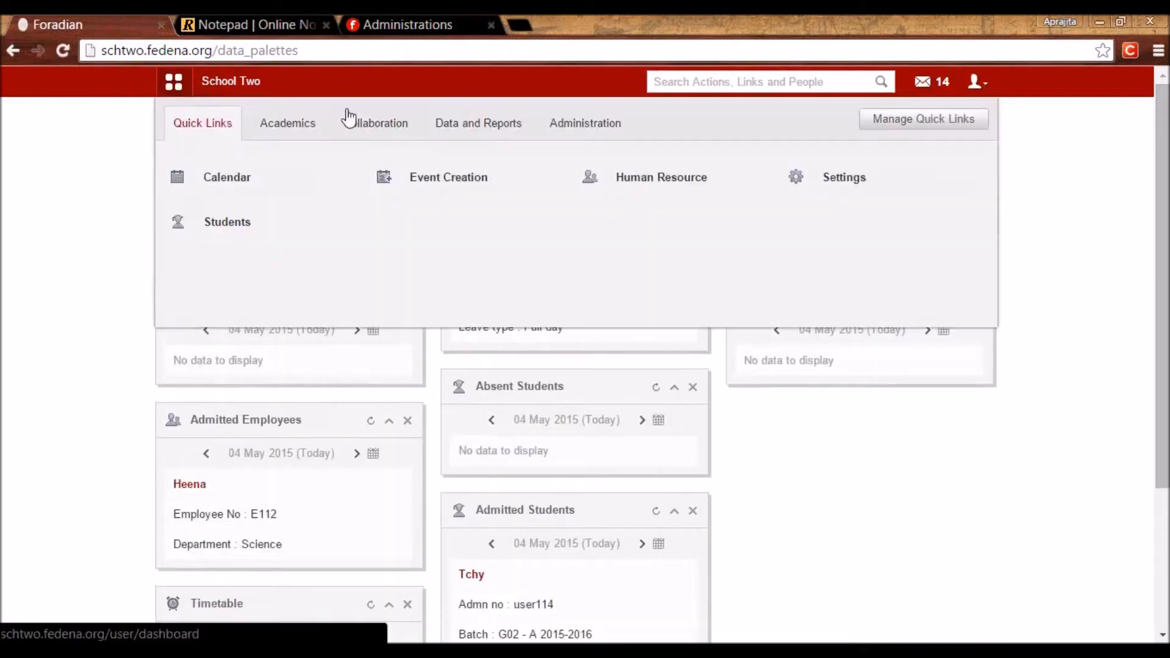
left_click(601, 128)
left_click(423, 186)
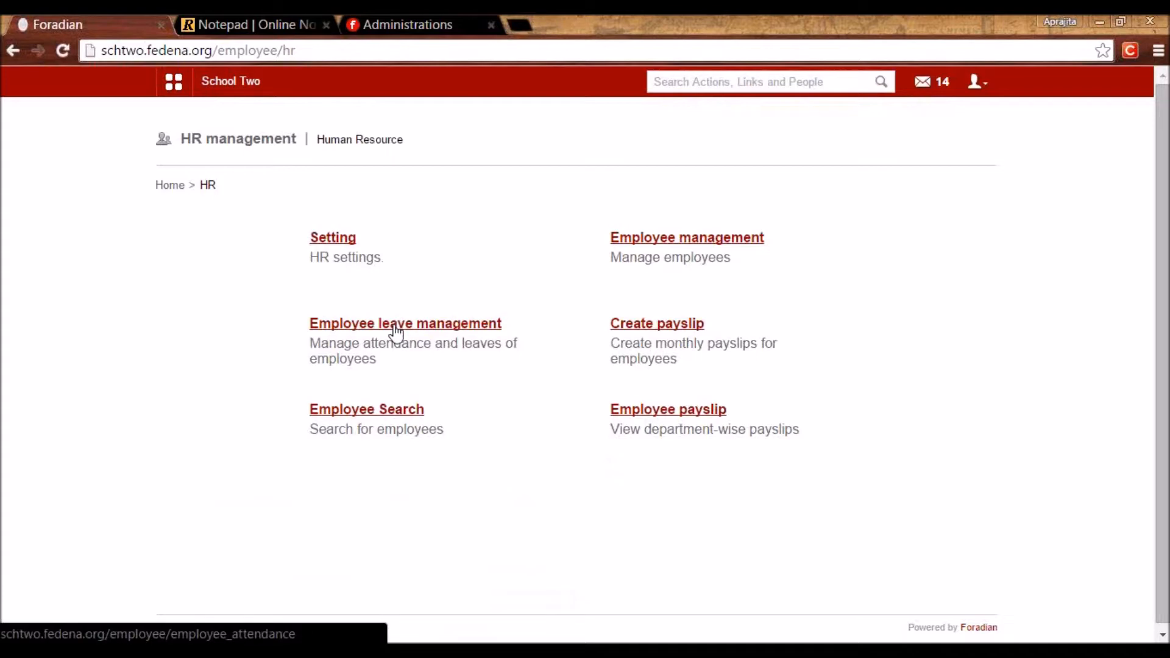
left_click(395, 332)
left_click(637, 241)
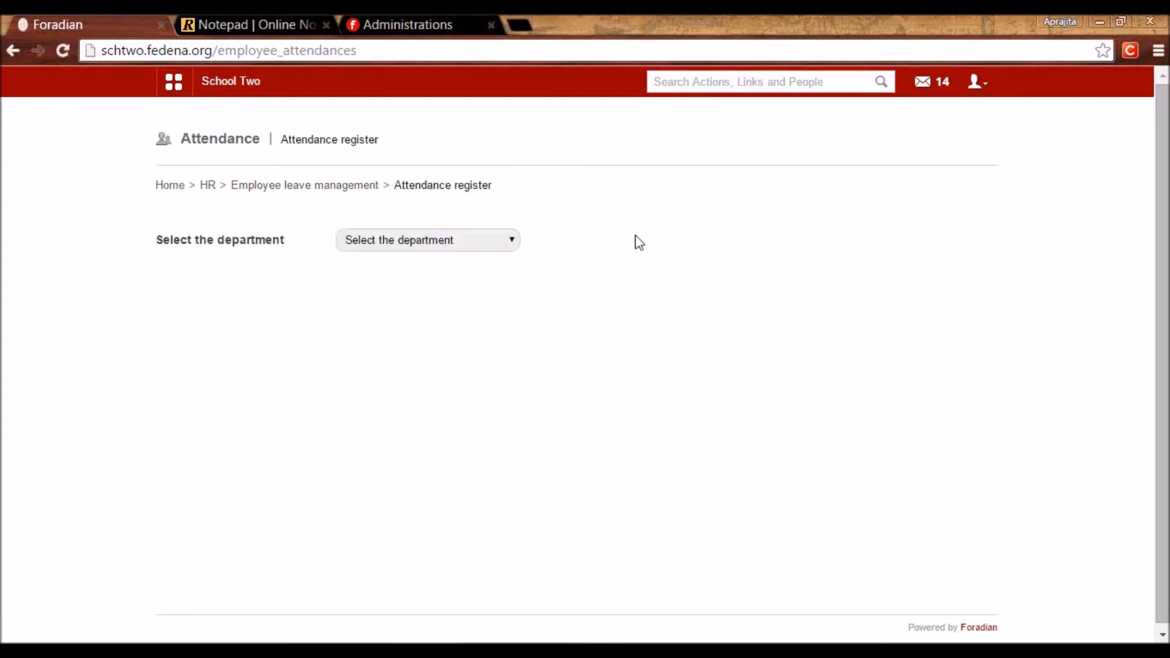
left_click(477, 240)
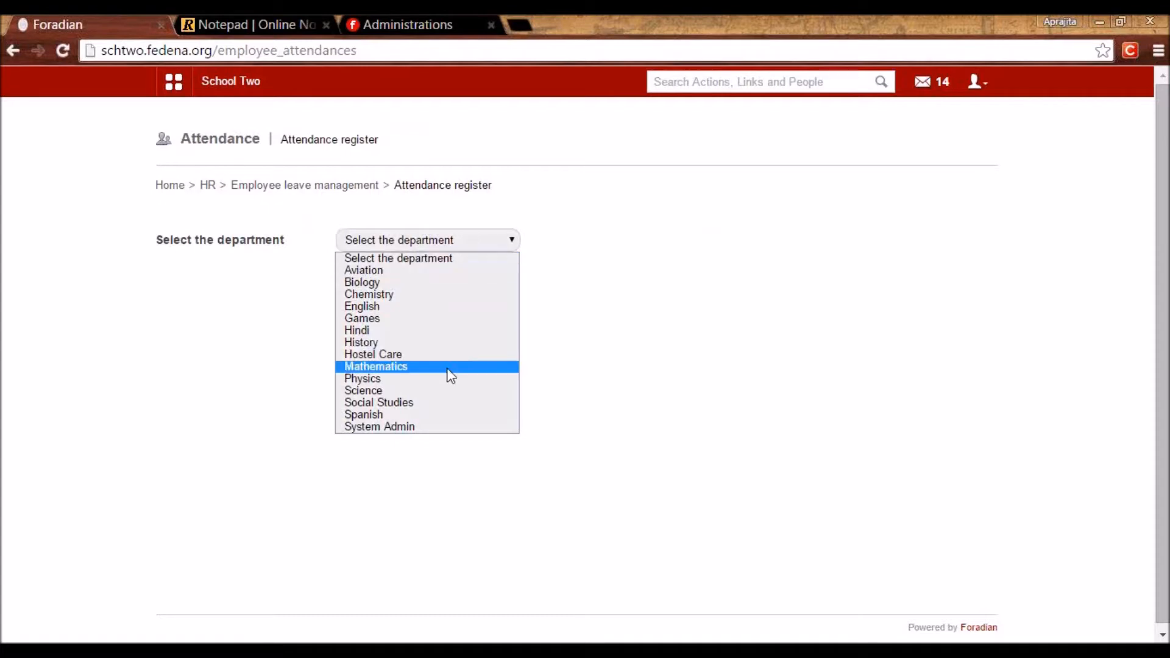
left_click(378, 390)
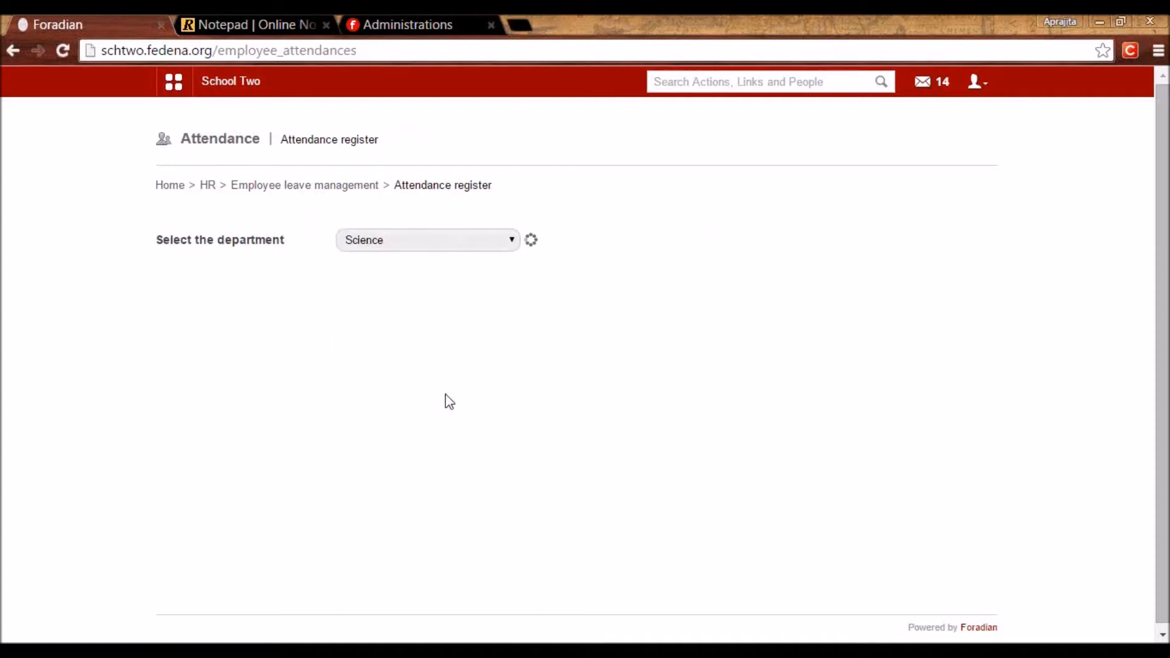
scroll(593, 366, "down", 4)
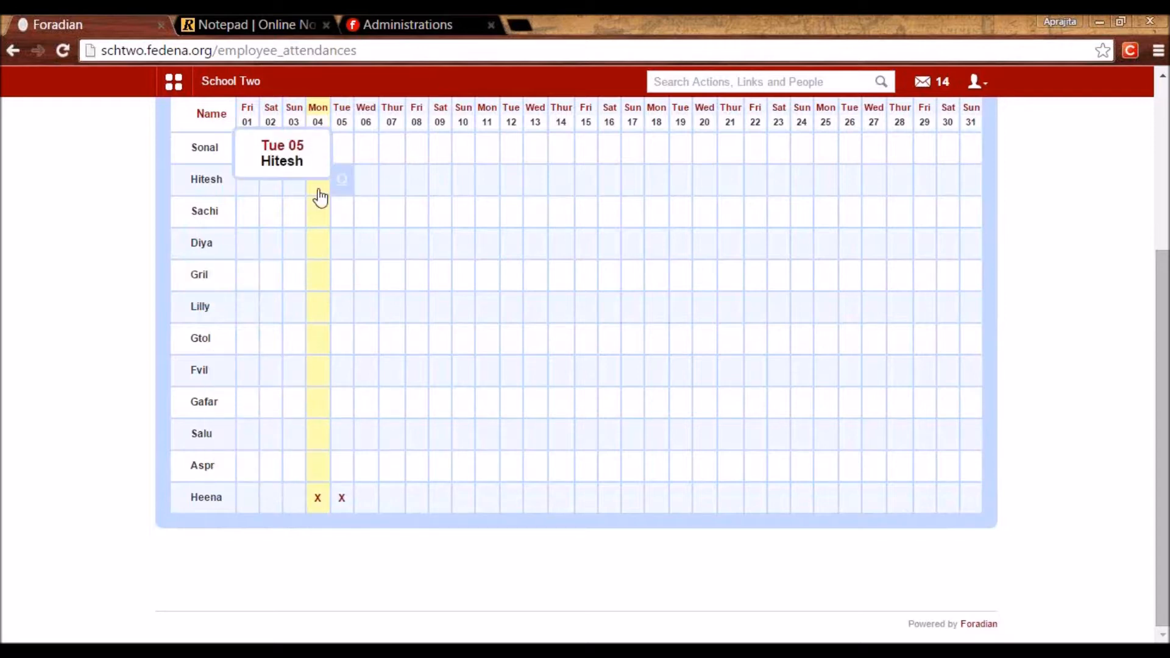
left_click(323, 418)
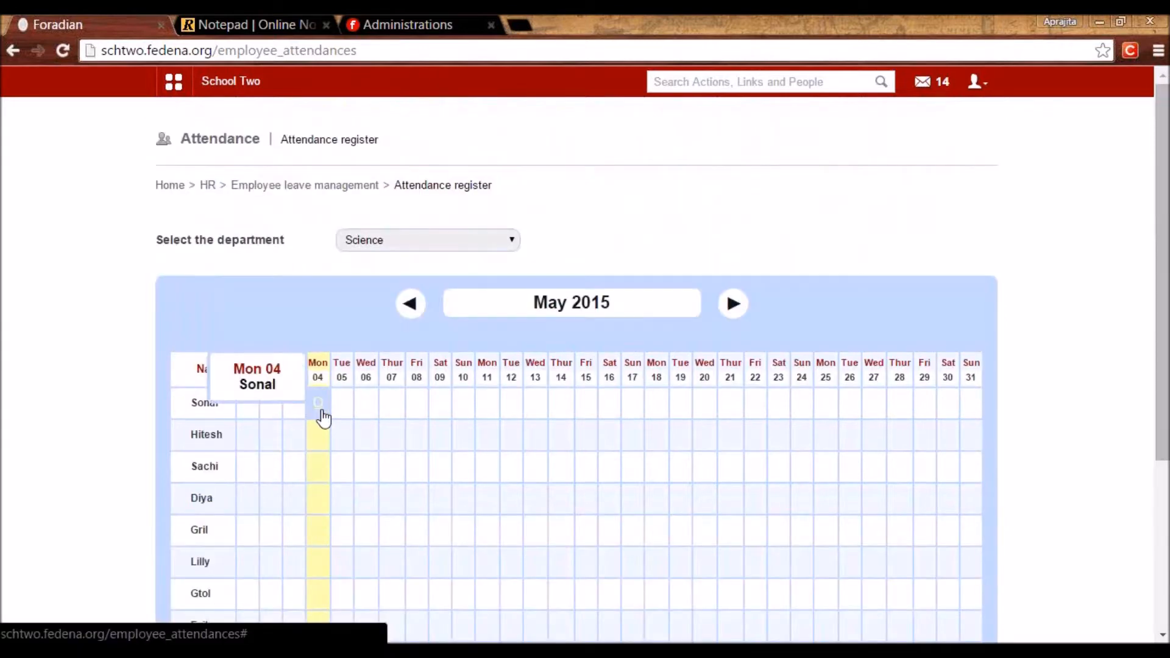
Generate the filtered attendance report for all departments from 01 January 2015.
left_click(335, 186)
left_click(404, 329)
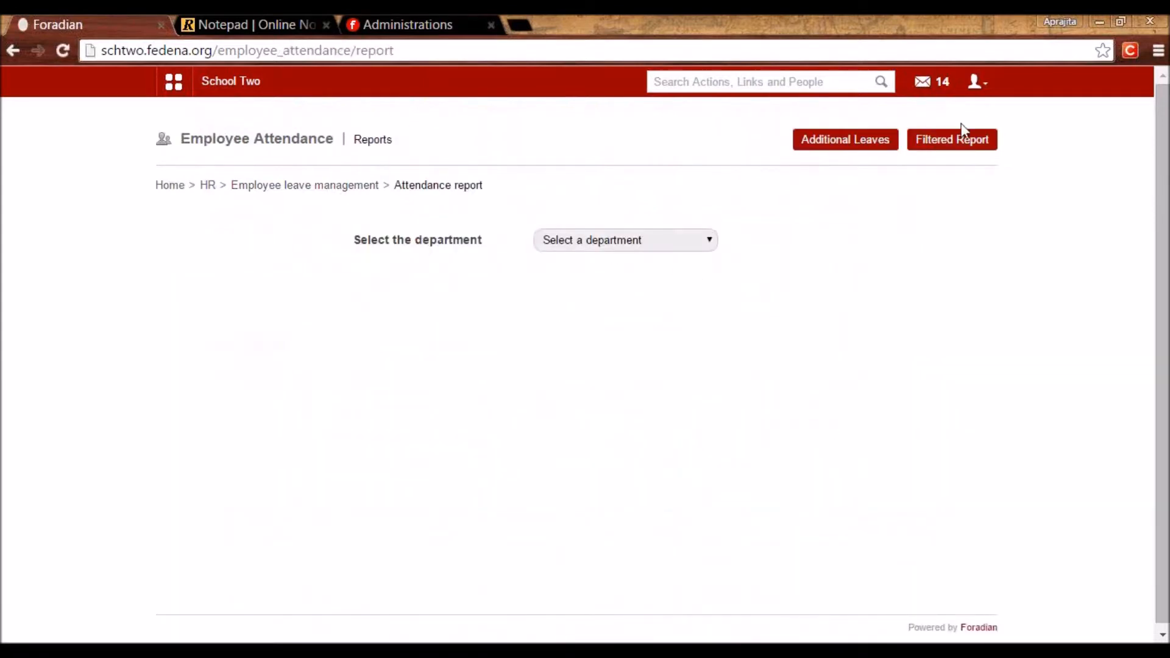
left_click(952, 141)
left_click(611, 242)
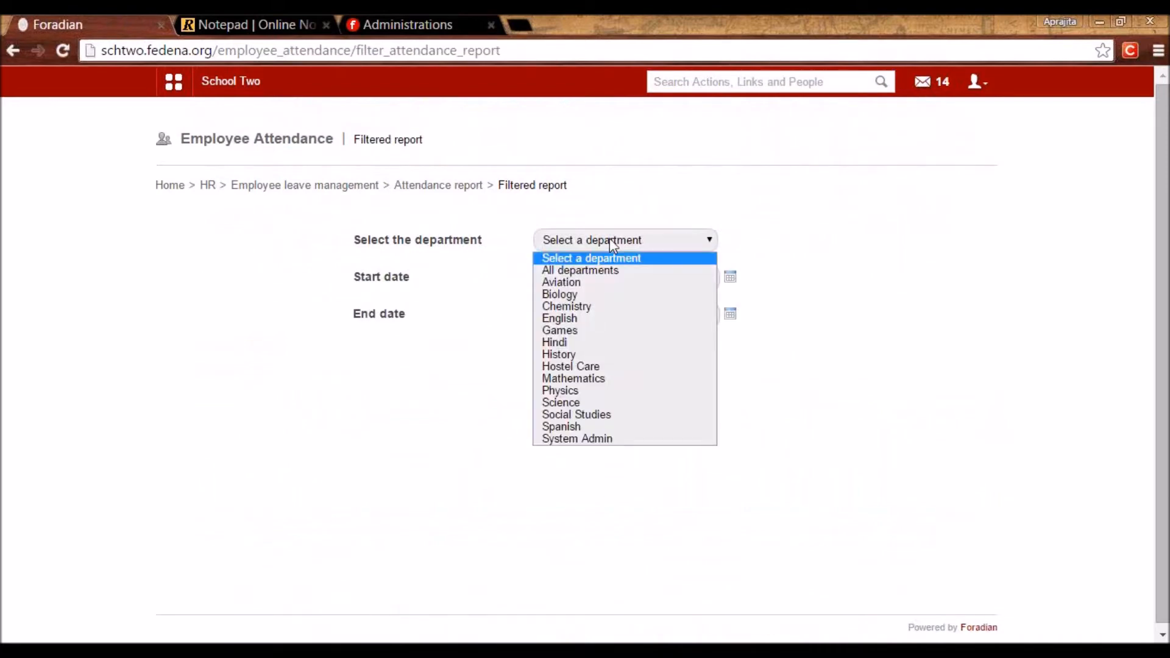
left_click(589, 269)
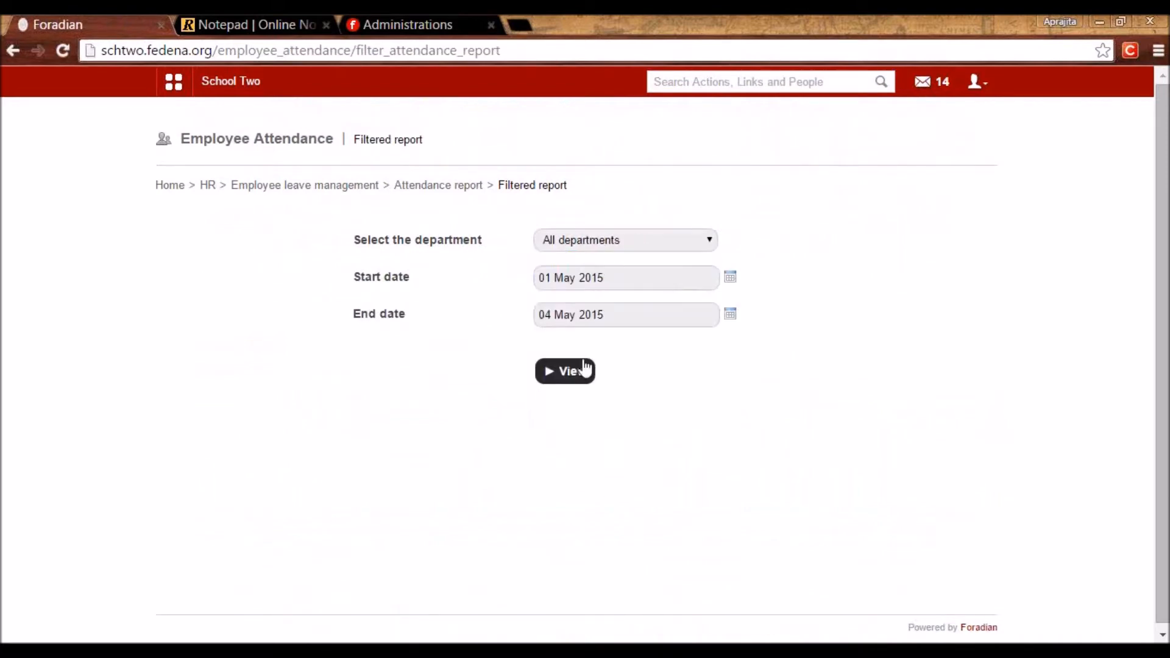
left_click(730, 278)
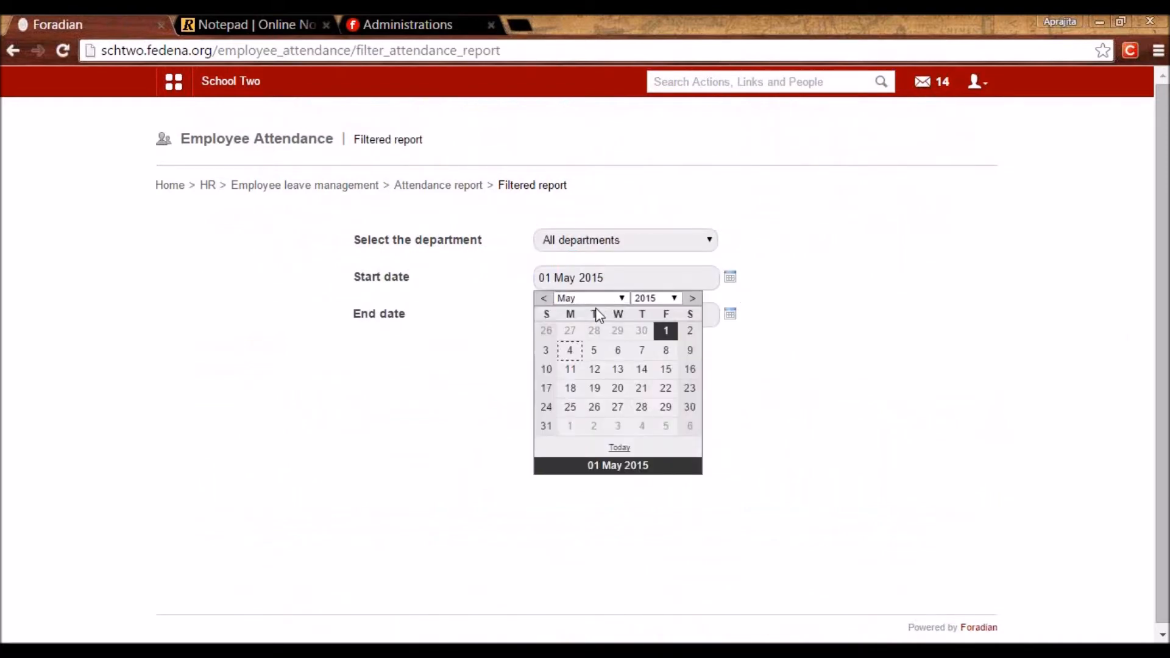
left_click(647, 300)
left_click(589, 298)
left_click(576, 309)
left_click(642, 331)
left_click(582, 369)
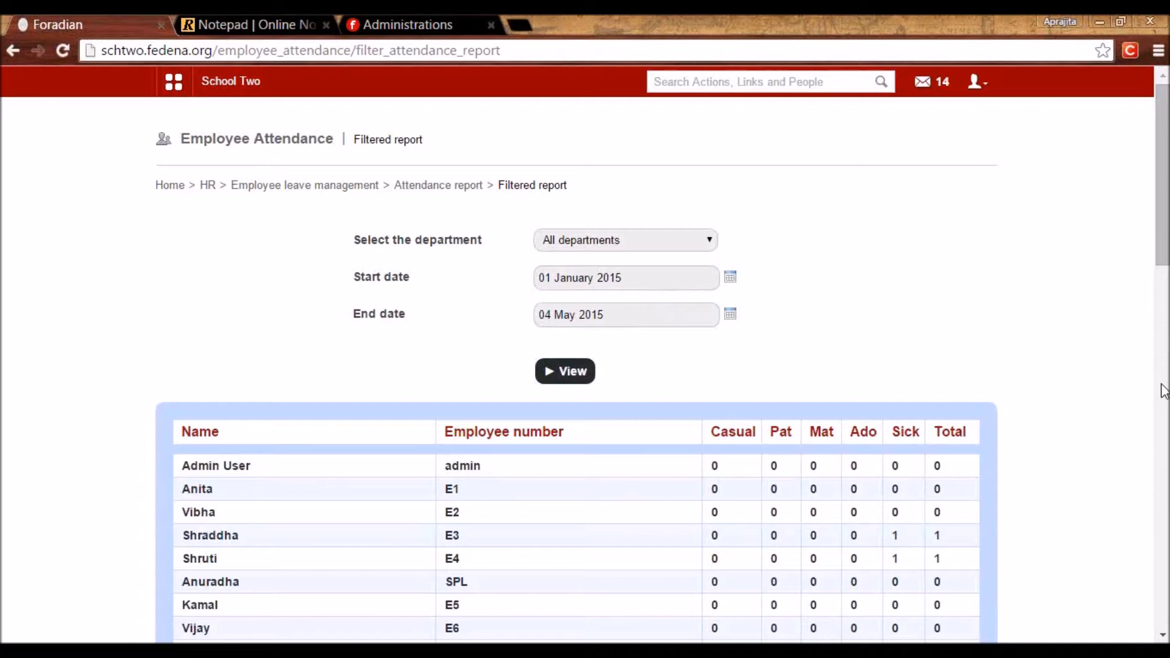
Review the report's Casual, Pat, Mat and Sick leave counts per employee.
left_click_drag(1164, 267, 1153, 450)
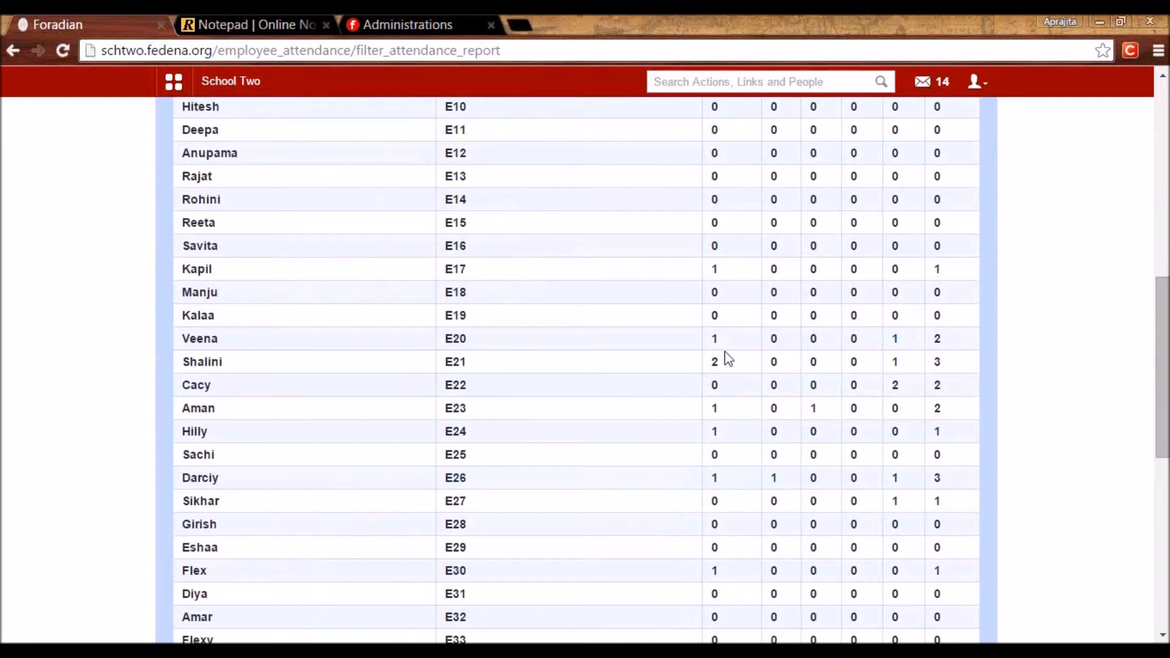
left_click_drag(1161, 366, 1145, 210)
double_click(728, 378)
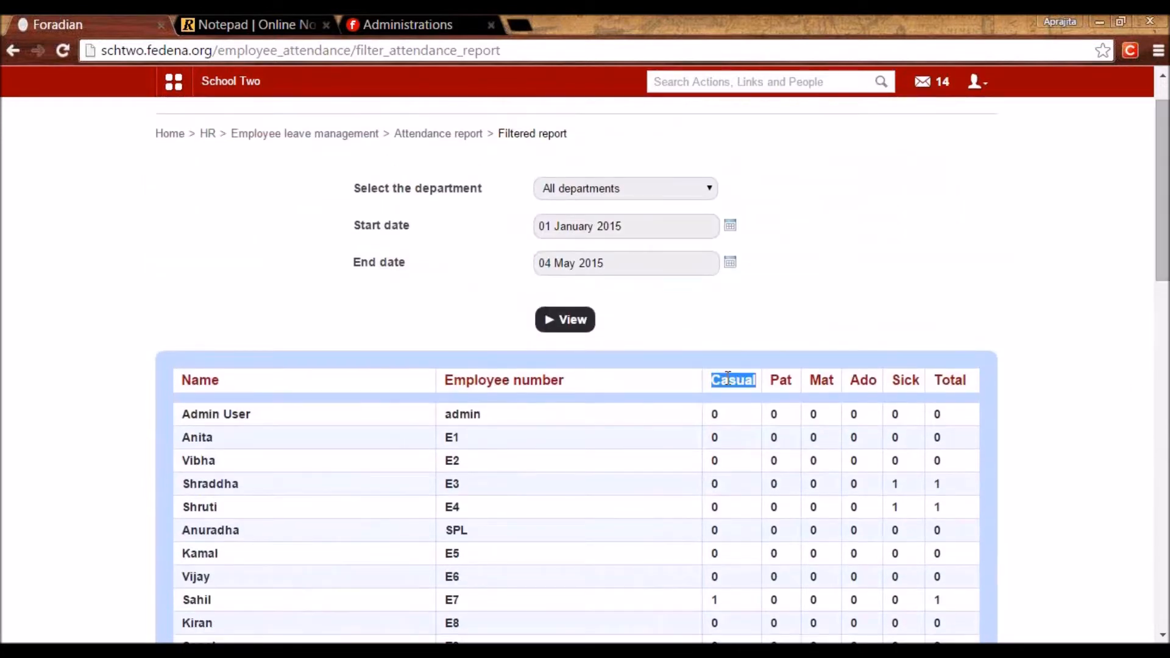
double_click(782, 379)
double_click(822, 379)
left_click(900, 380)
double_click(899, 379)
left_click_drag(1162, 270, 1165, 342)
left_click(902, 255)
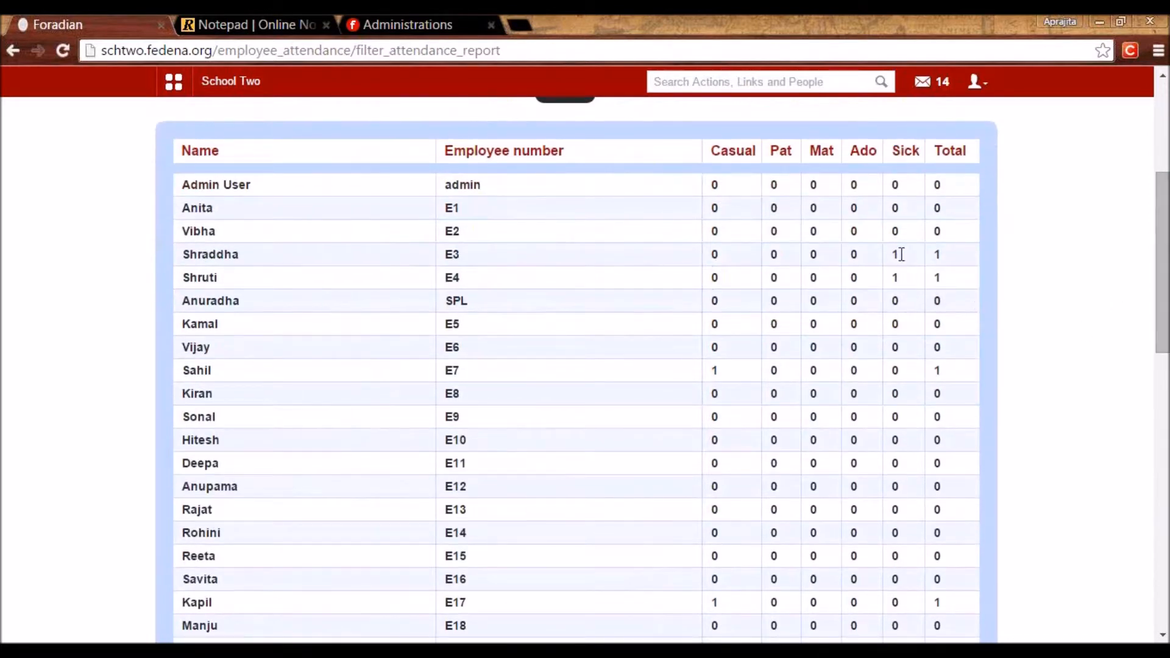
double_click(893, 277)
scroll(1157, 293, "up", 3)
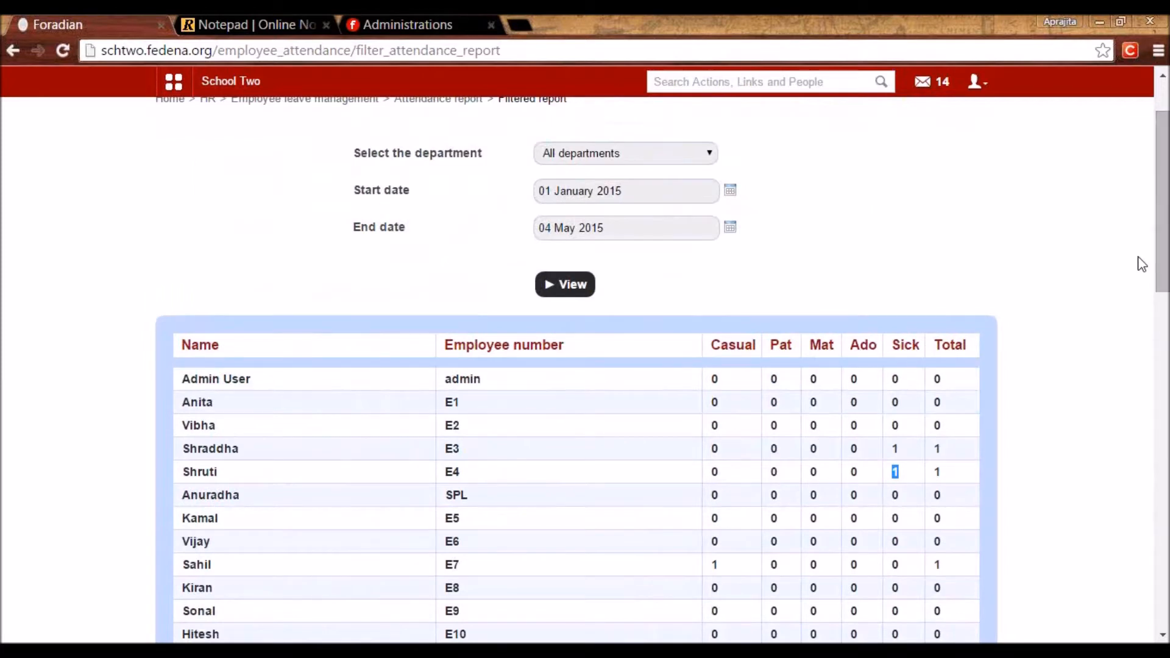
scroll(1083, 552, "down", 5)
scroll(1048, 579, "up", 5)
scroll(1068, 530, "down", 3)
scroll(1059, 584, "down", 1)
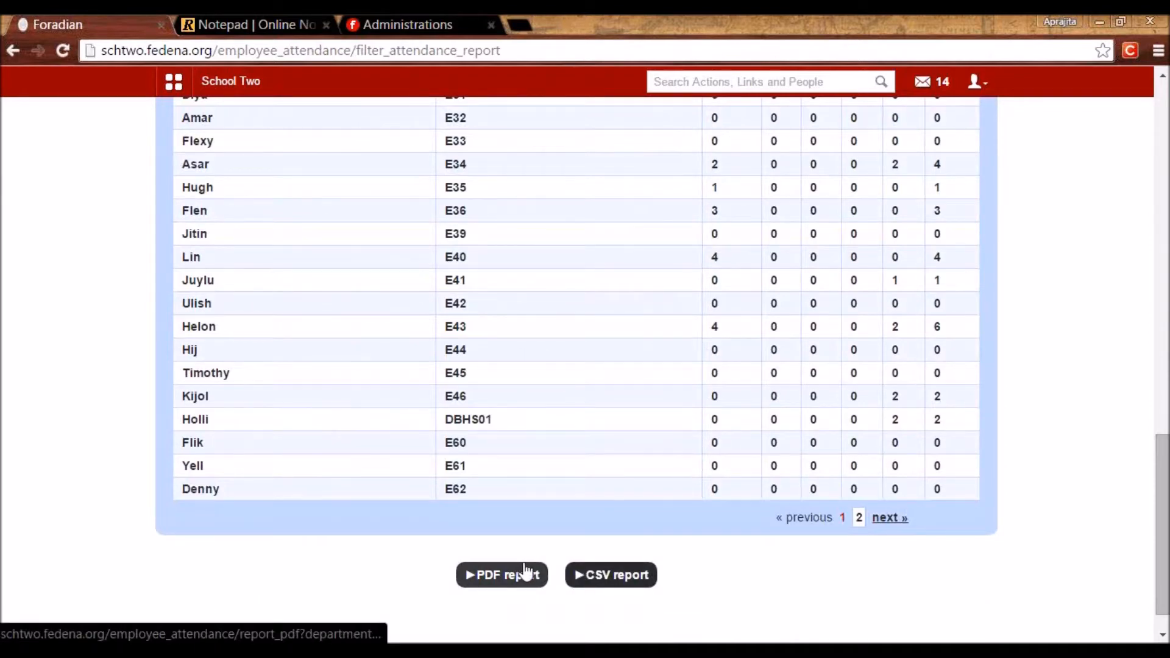
left_click_drag(1152, 566, 1115, 316)
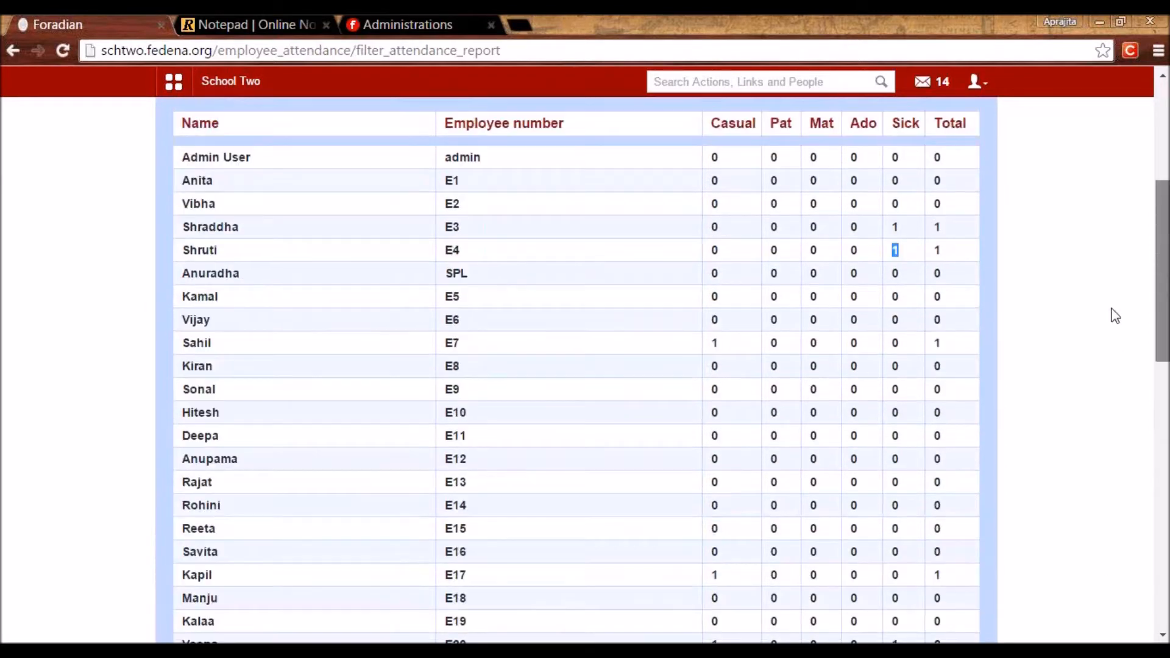
scroll(1115, 293, "up", 5)
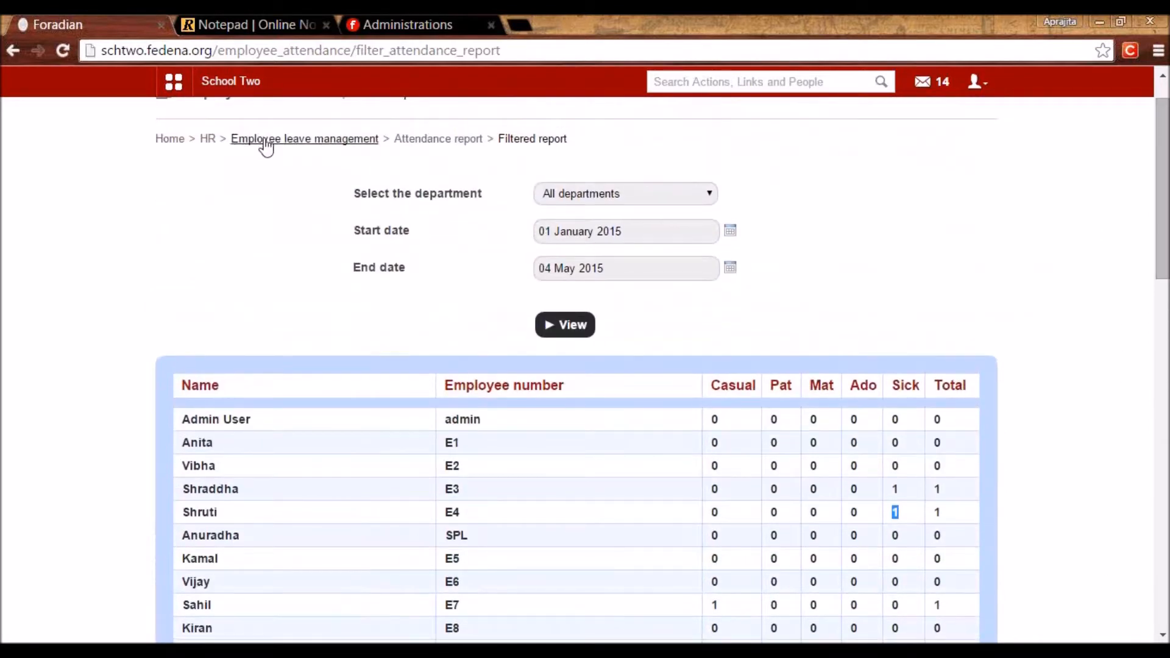
left_click(266, 141)
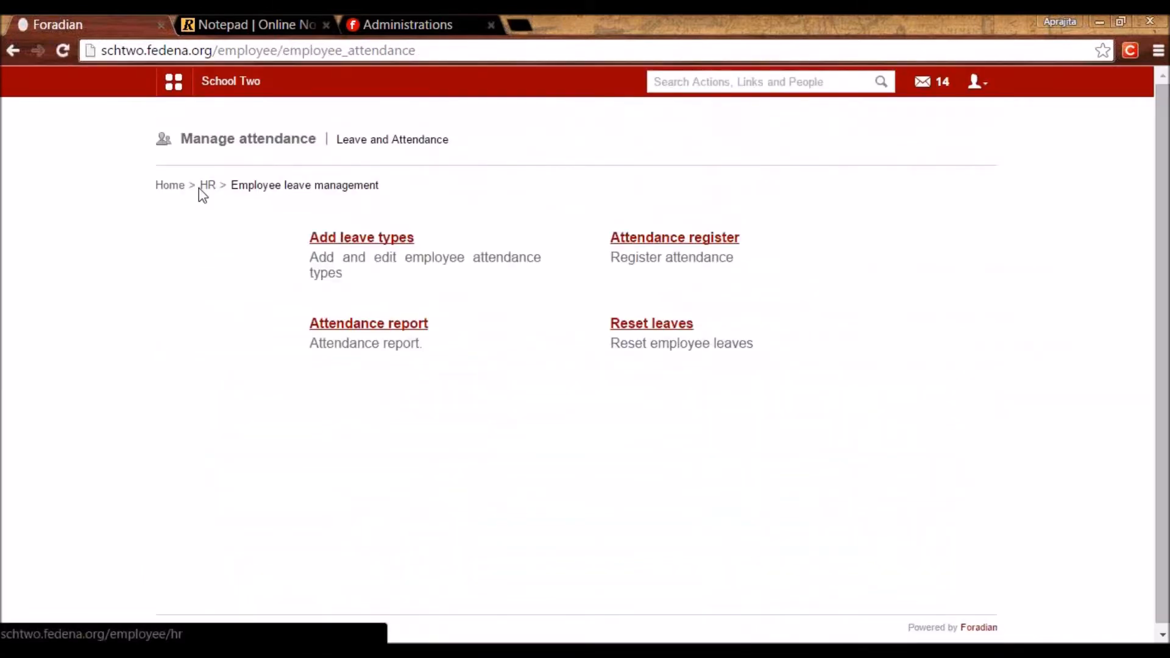
From HR management, open Create payslip and its one-click payslip generator.
left_click(206, 186)
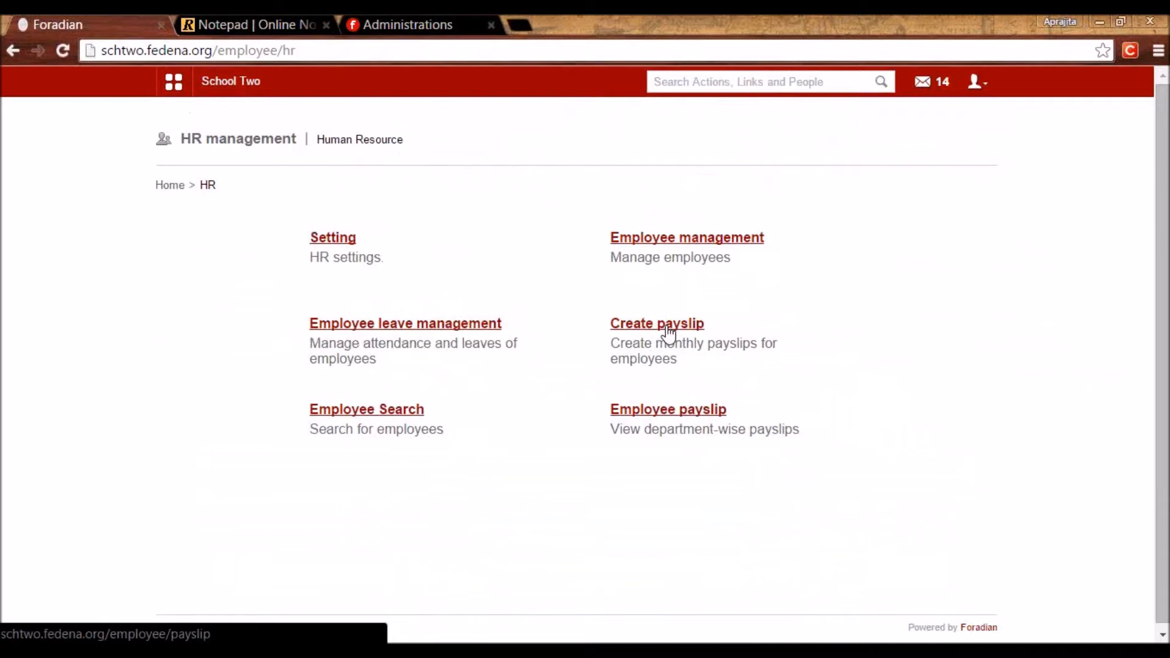
left_click(667, 329)
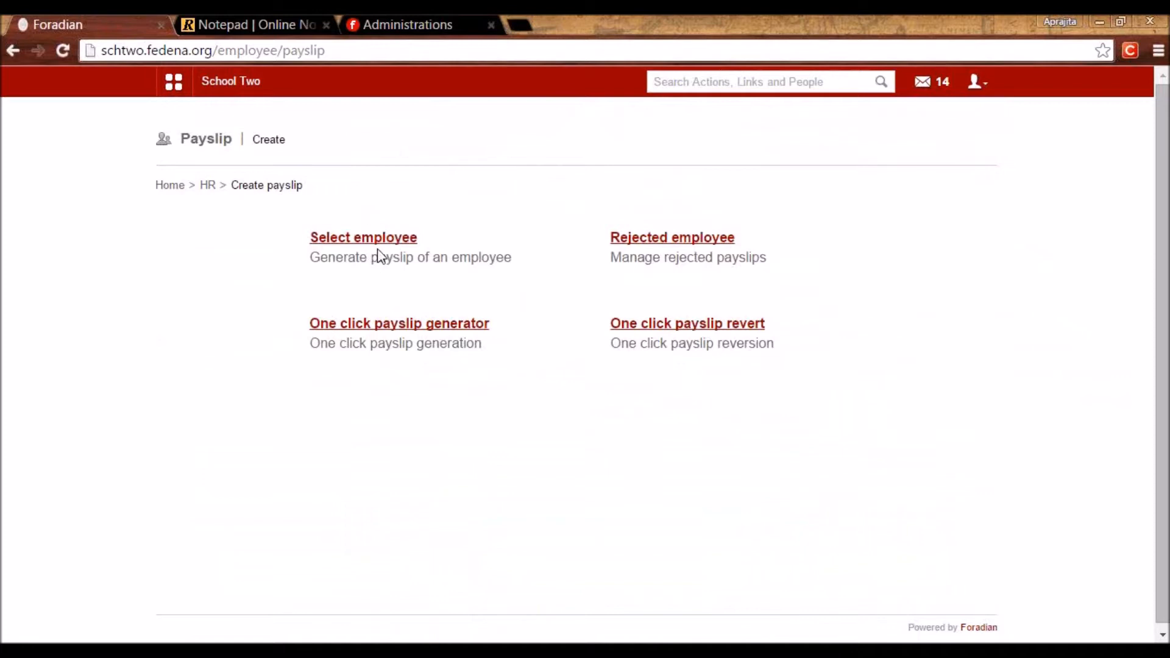
left_click(367, 328)
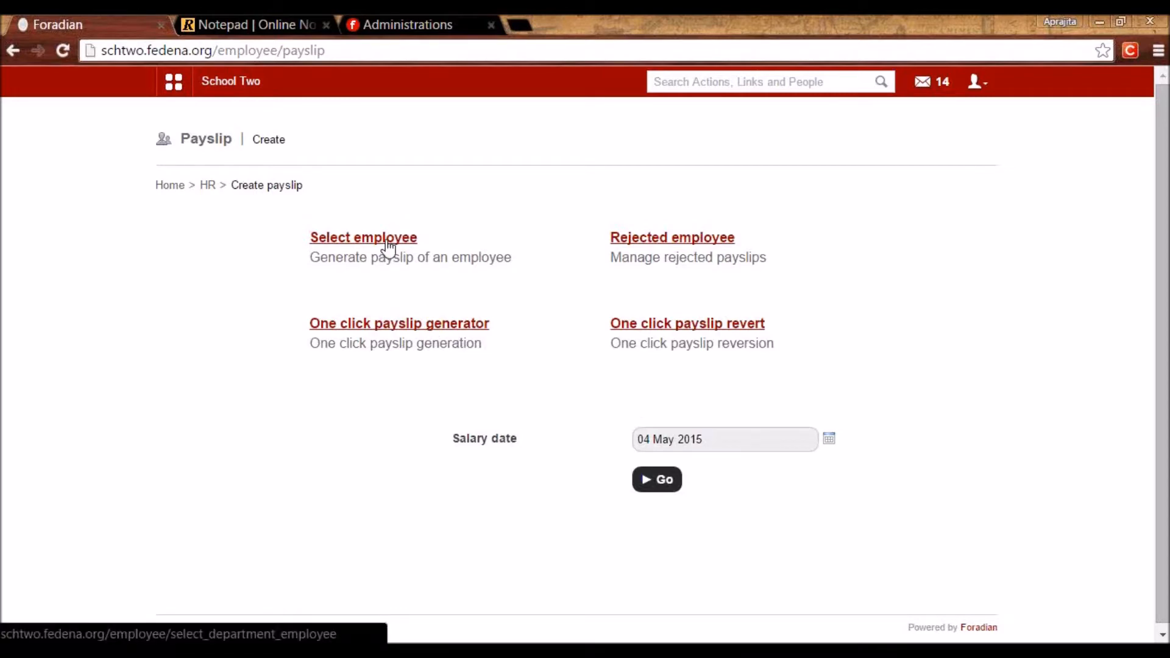
Start a monthly payslip for an employee in the Science department.
left_click(388, 244)
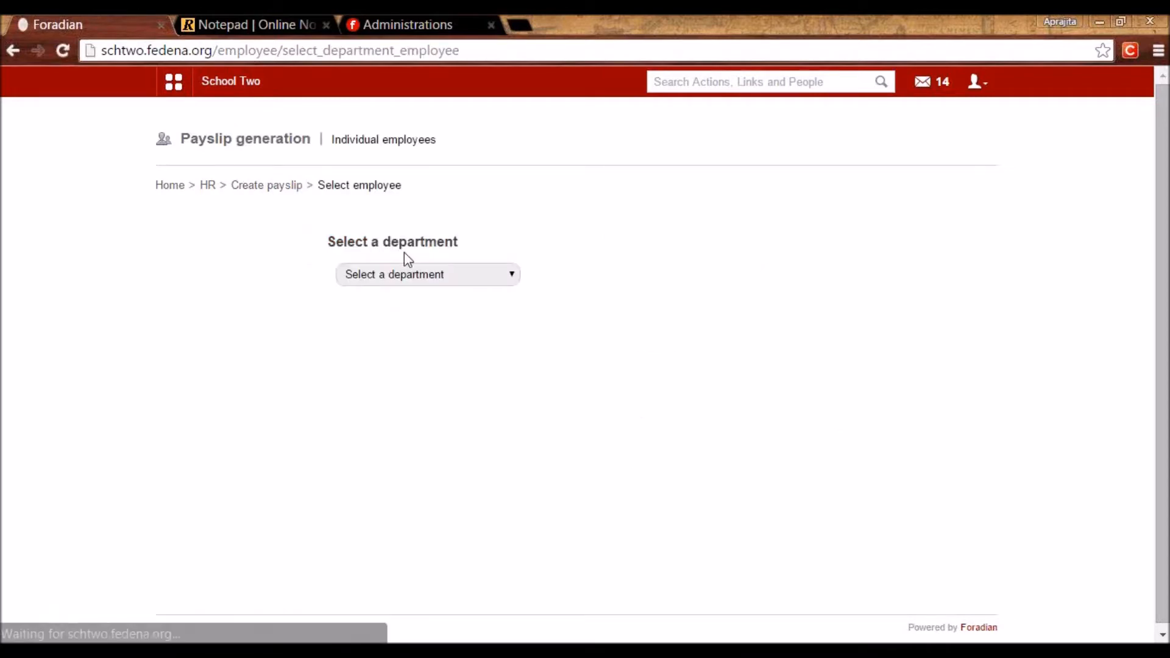
left_click(418, 276)
left_click(402, 425)
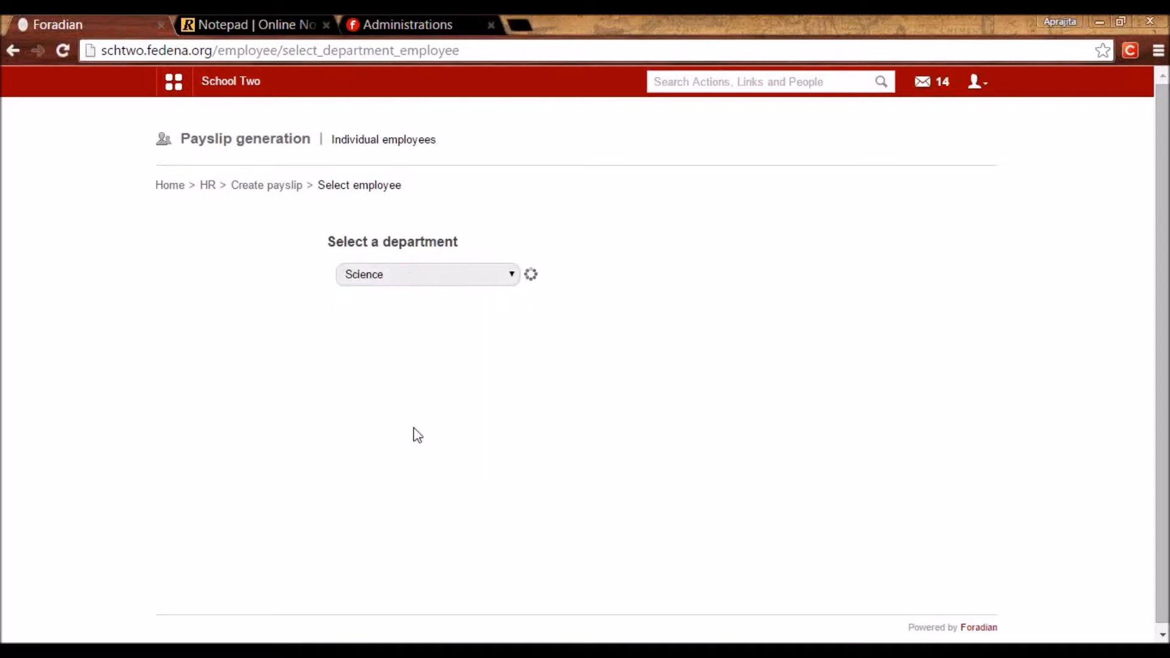
scroll(413, 430, "down", 3)
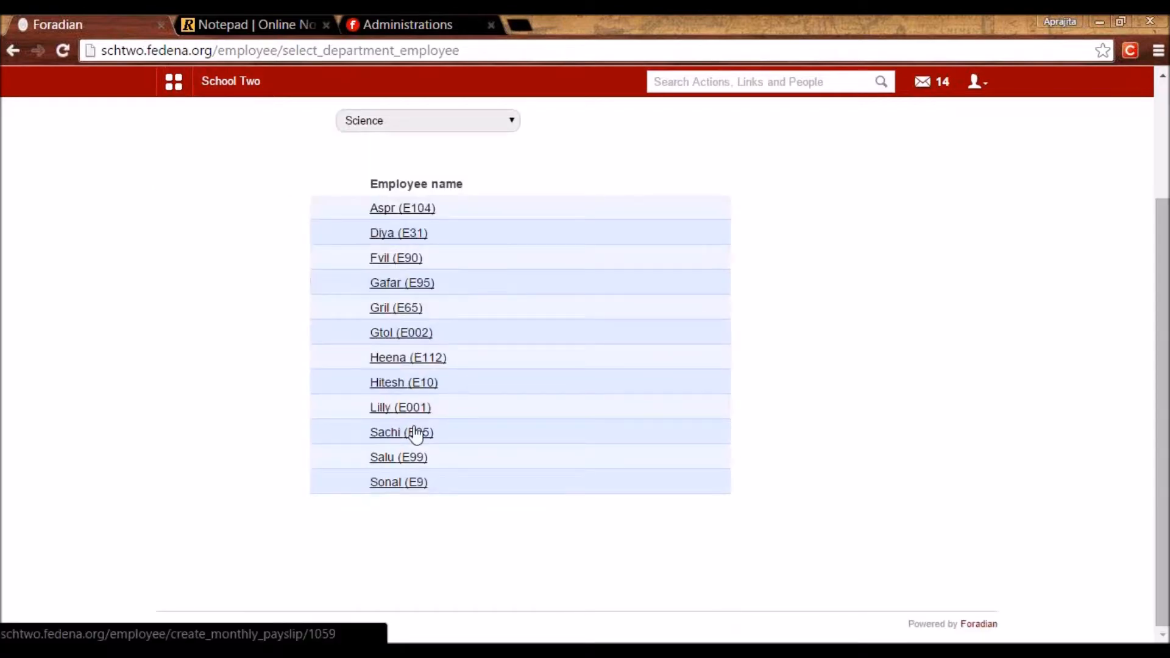
left_click(410, 361)
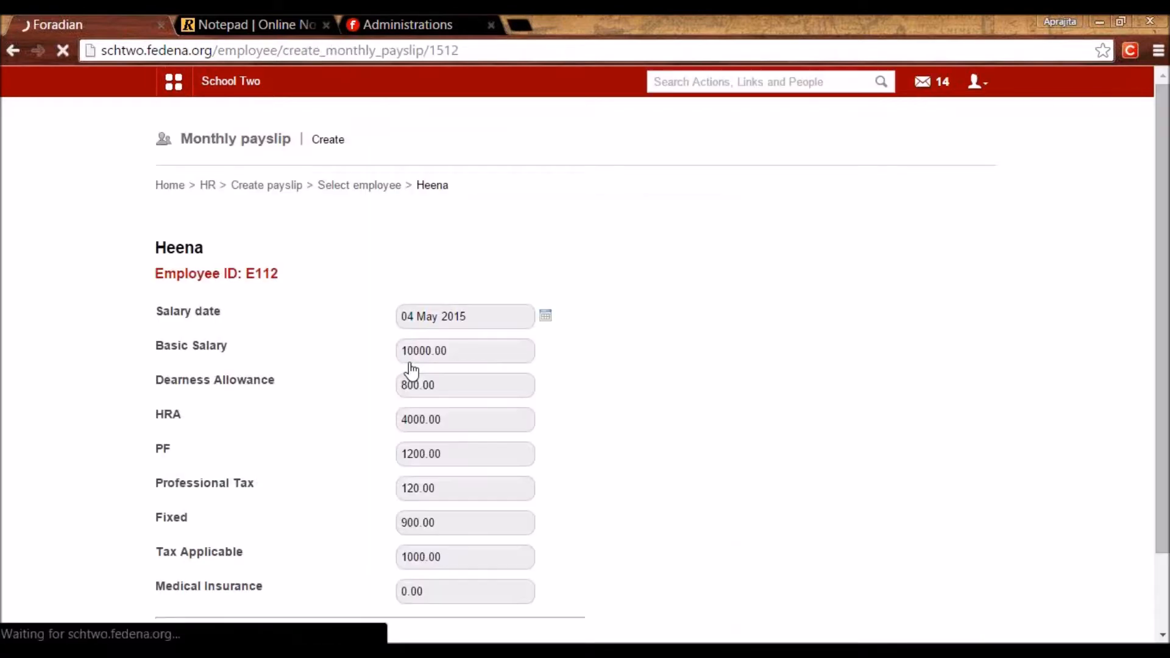
left_click_drag(1164, 335, 1164, 414)
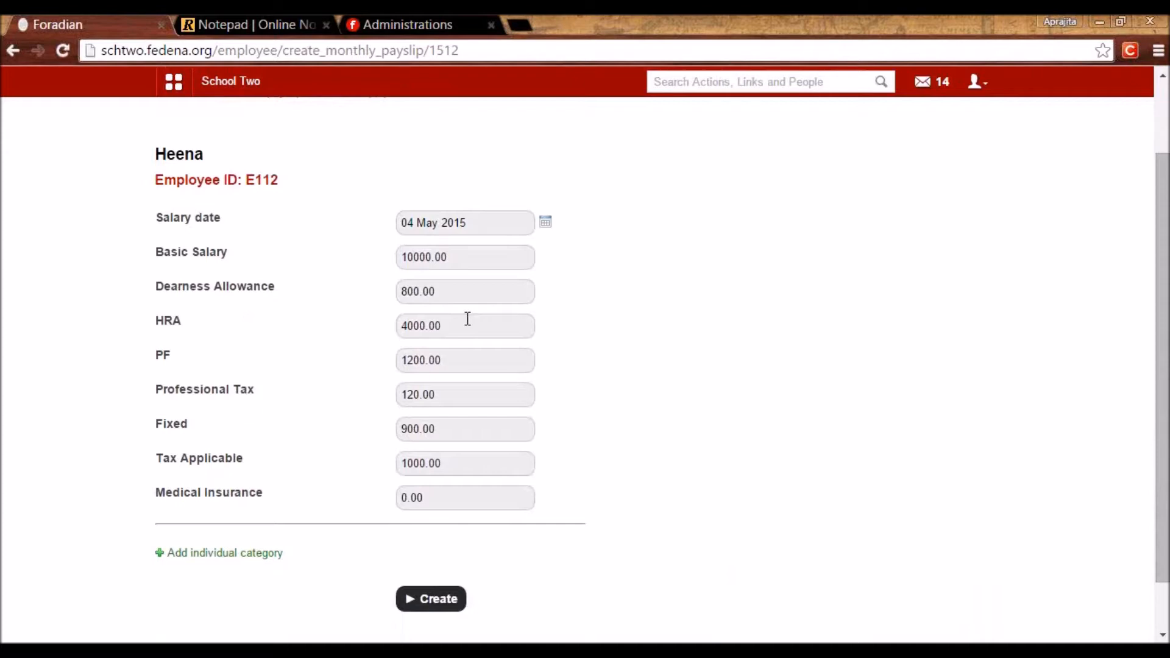
Change the Medical Insurance amount to 670.
left_click(404, 507)
type("670")
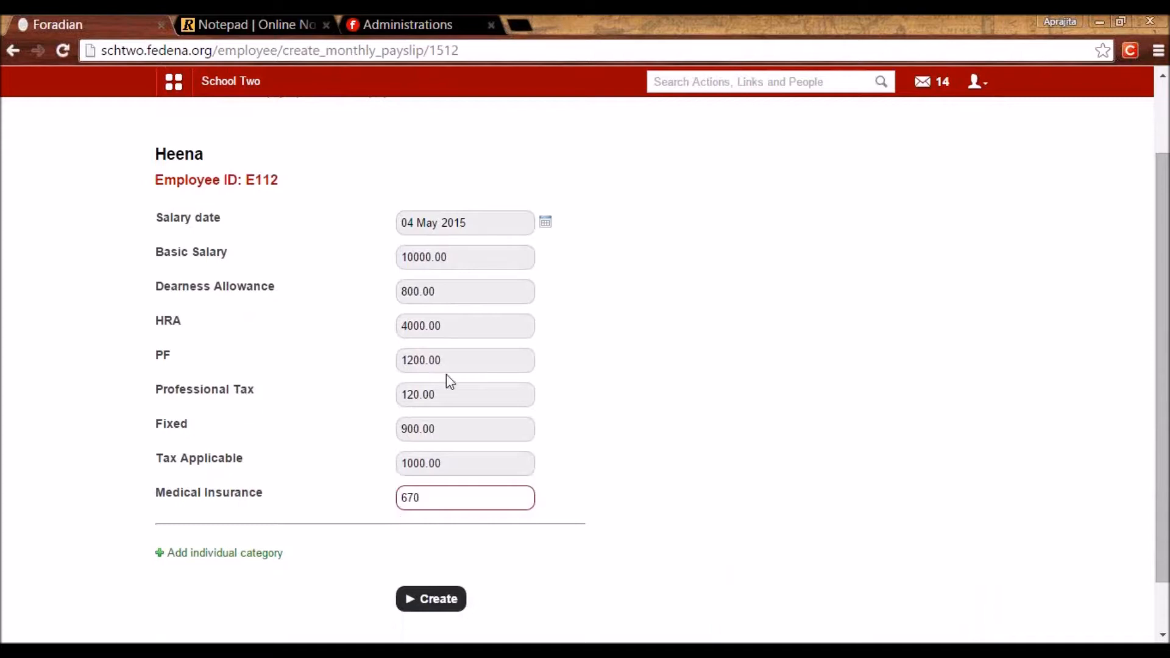
left_click(447, 360)
left_click(444, 292)
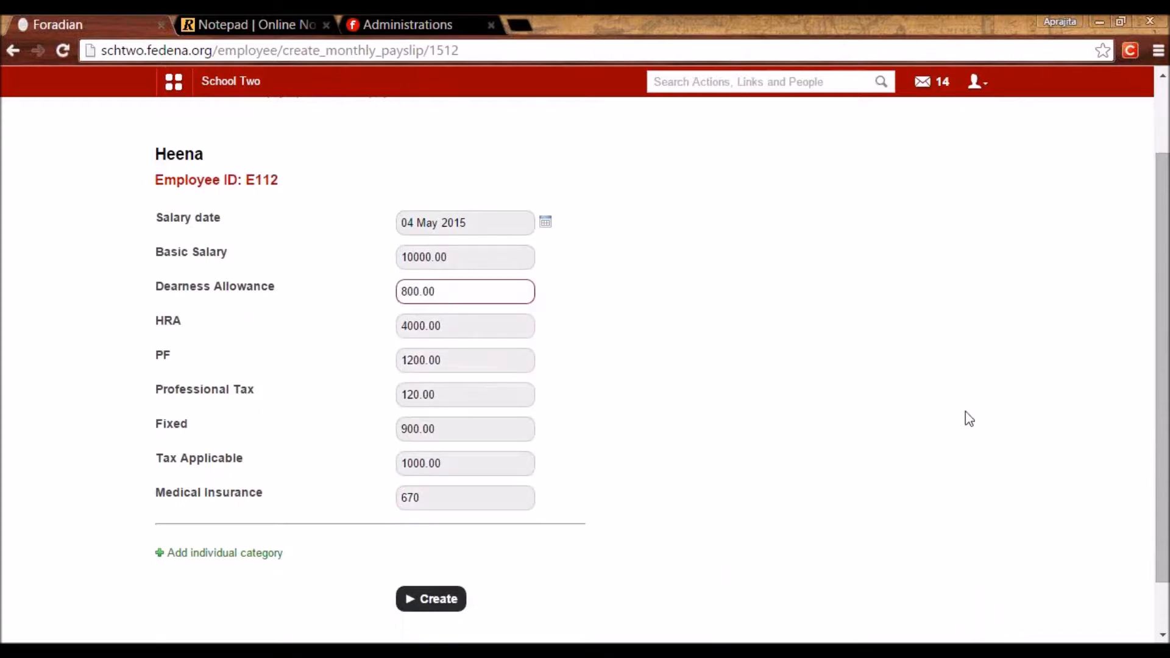
left_click_drag(1163, 457, 1154, 515)
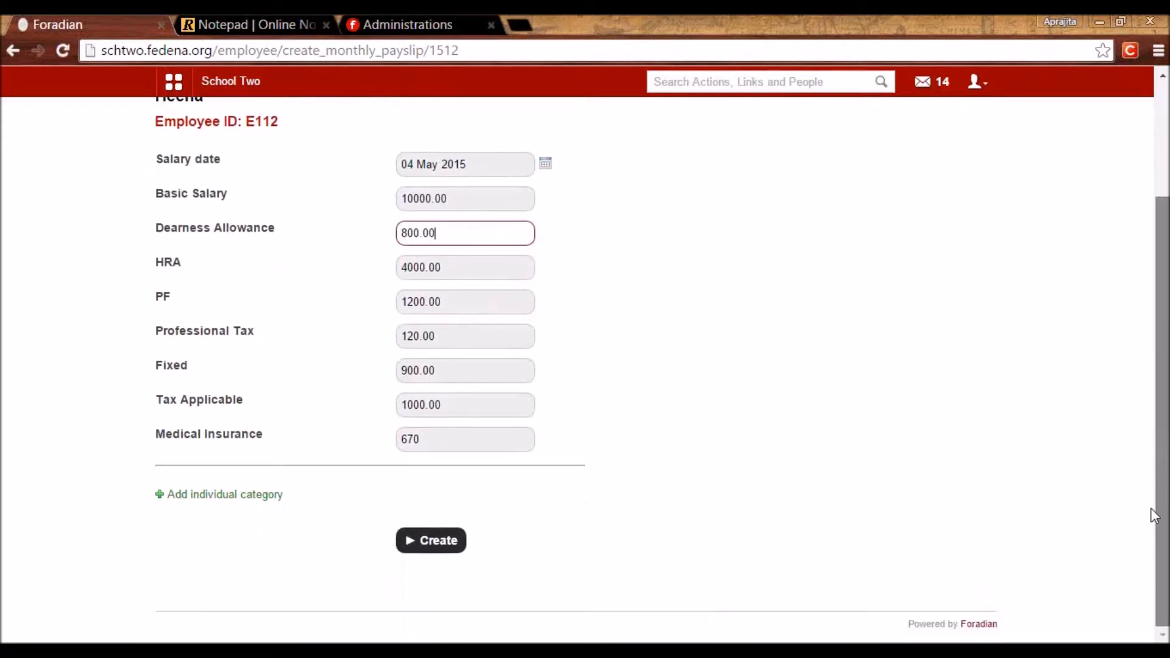
Add an individual 'Loss of pay' category of 700 as a deduction.
left_click(210, 496)
left_click(425, 366)
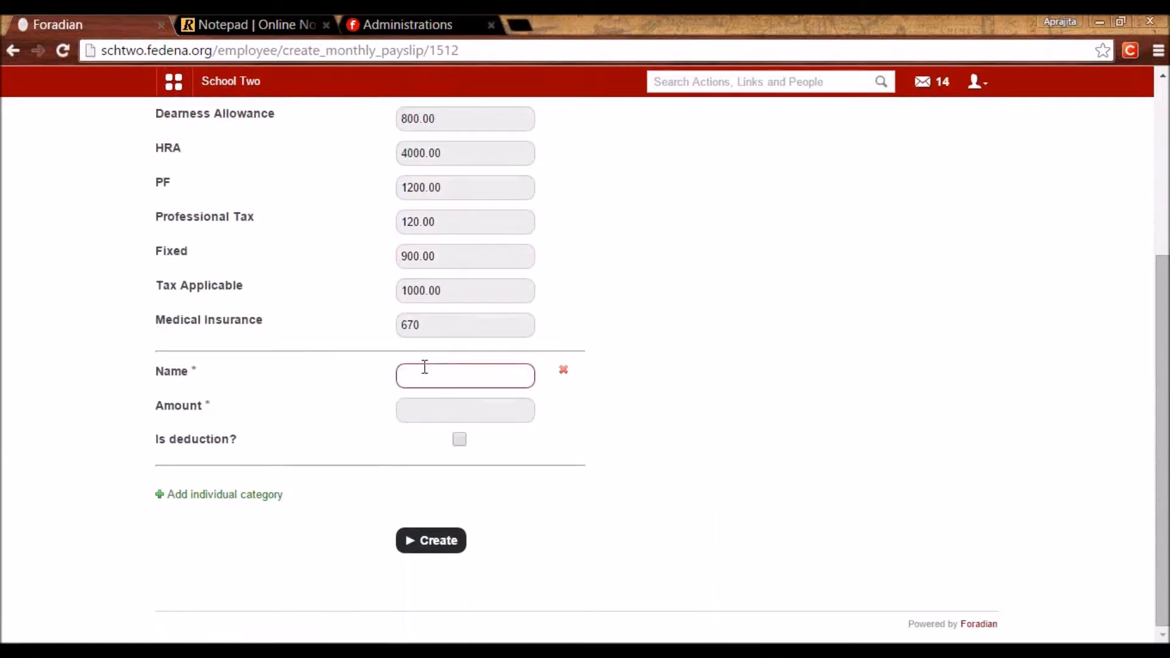
type("Loss of pa")
key("BackSpace")
type("pay")
left_click(444, 410)
type("700")
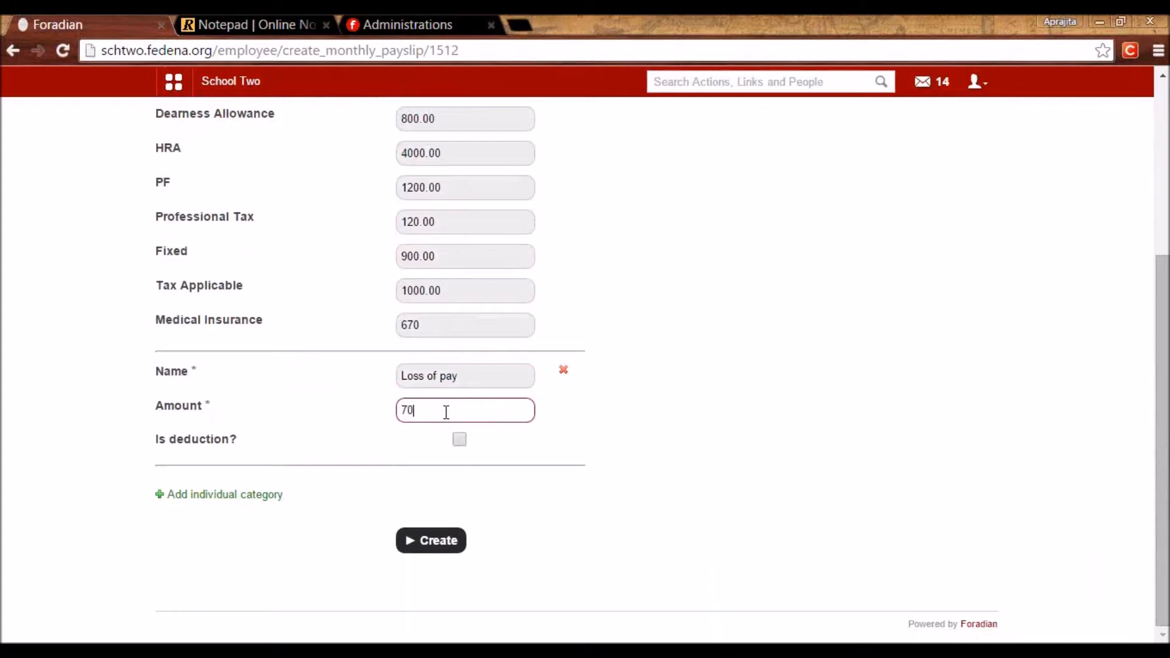
left_click(458, 440)
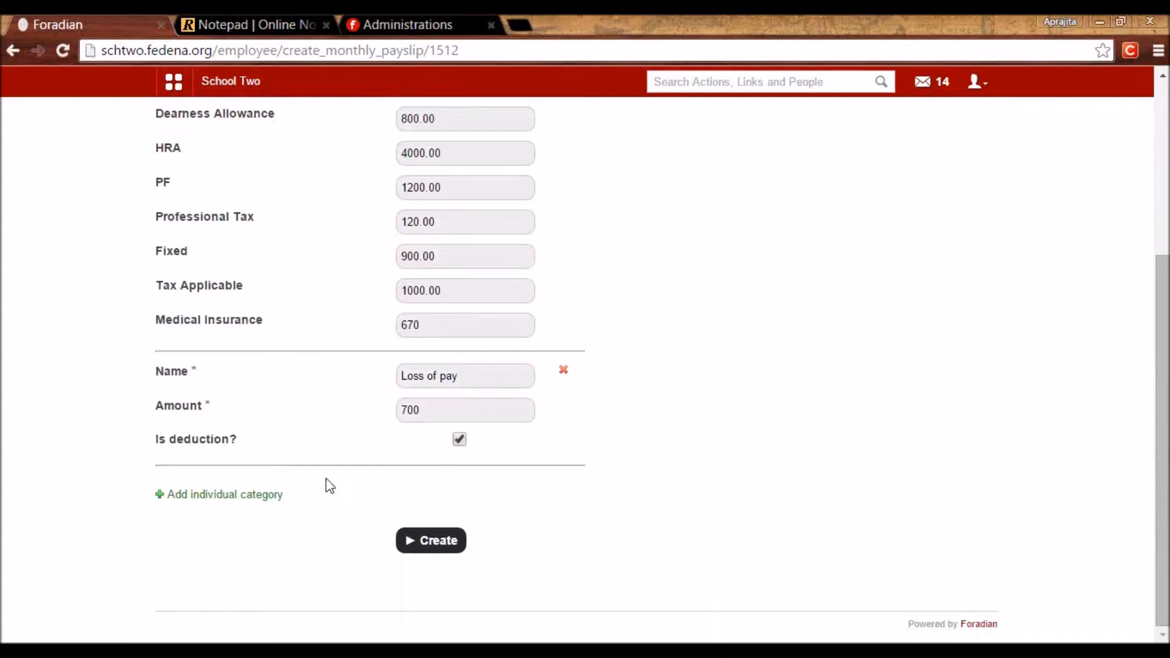
Add a second individual category 'Bonus' of 900.
left_click(227, 496)
left_click(453, 382)
type("Bonus")
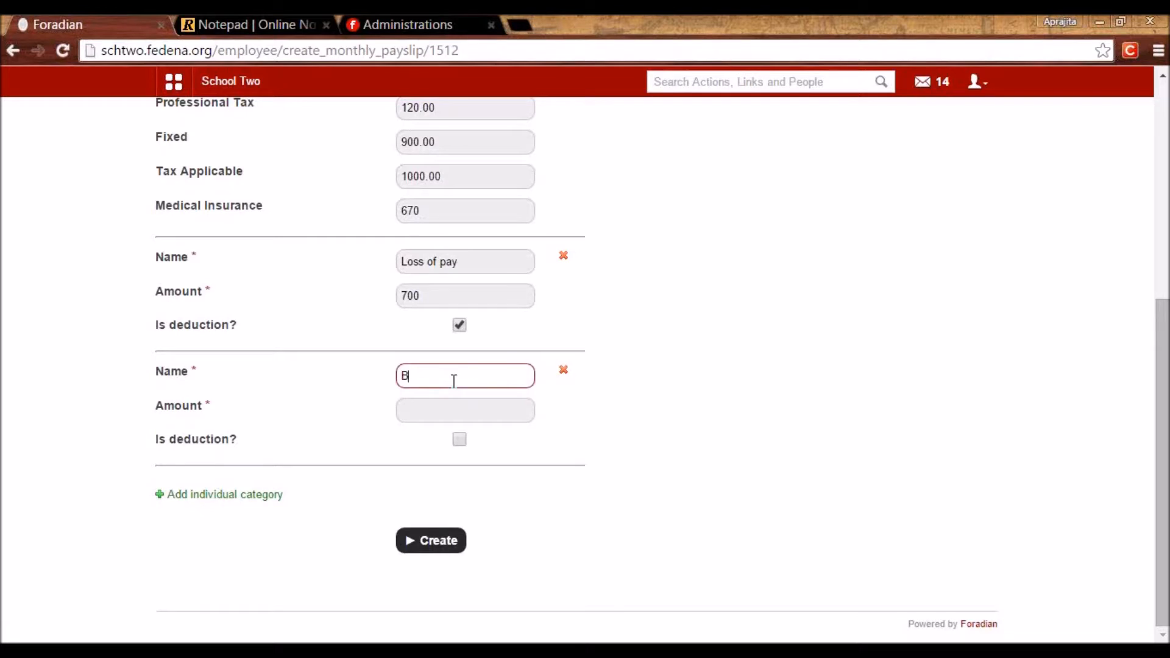
key("Tab")
key("Tab")
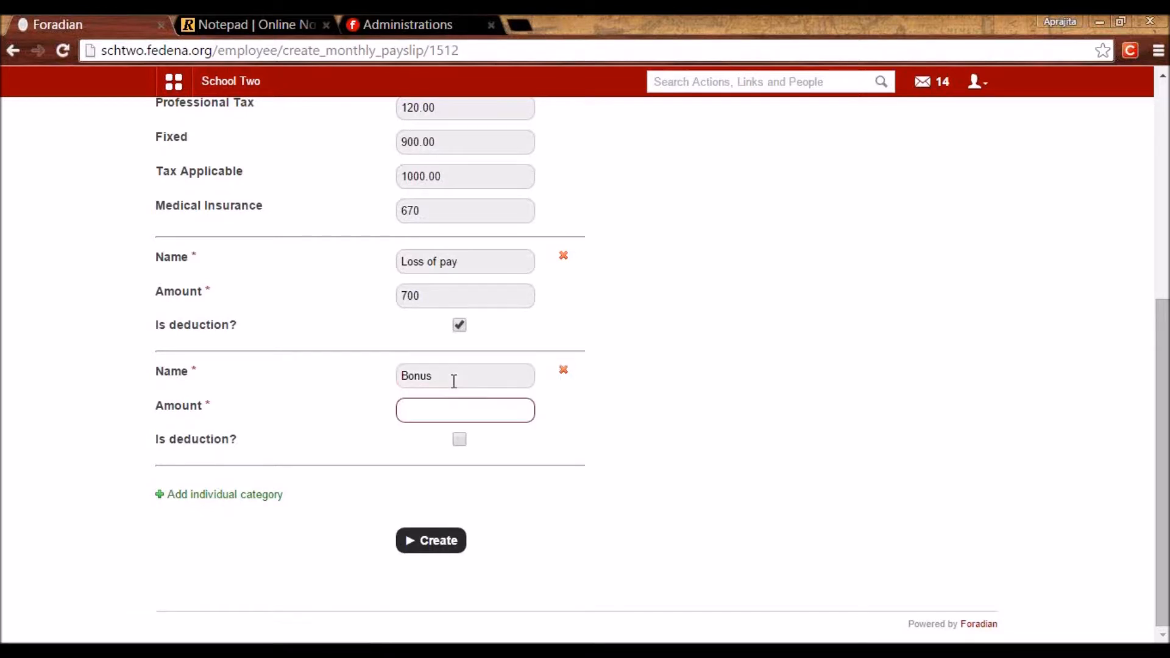
type("900")
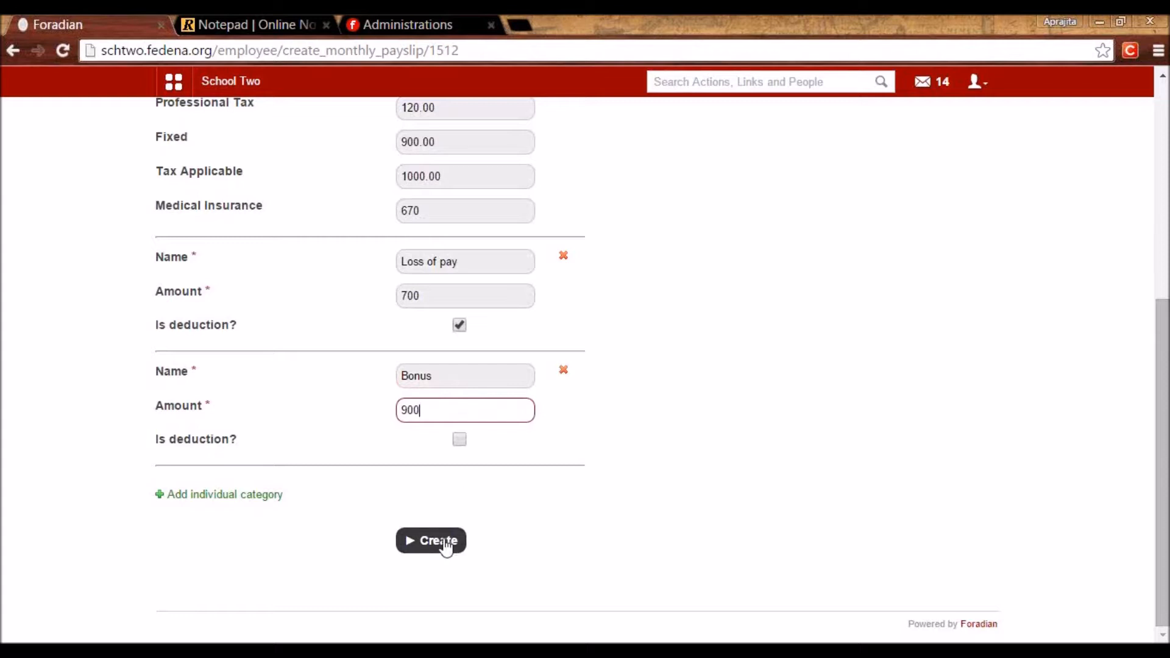
Generate the May 2015 payslip.
scroll(445, 547, "up", 5)
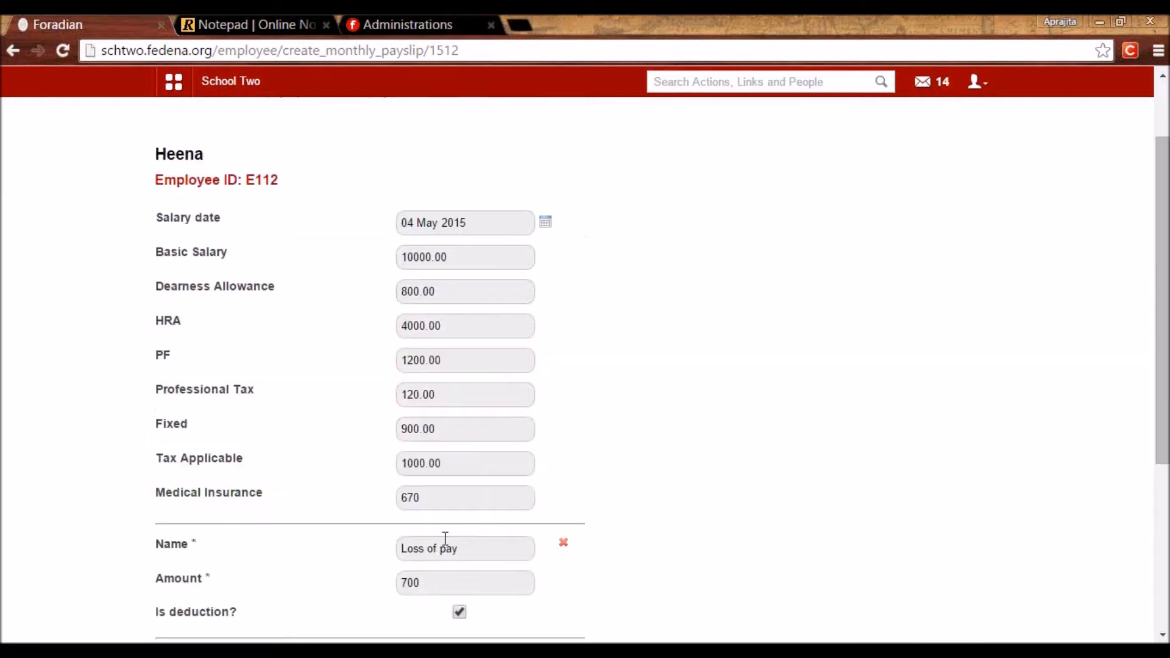
scroll(445, 538, "down", 5)
left_click(420, 548)
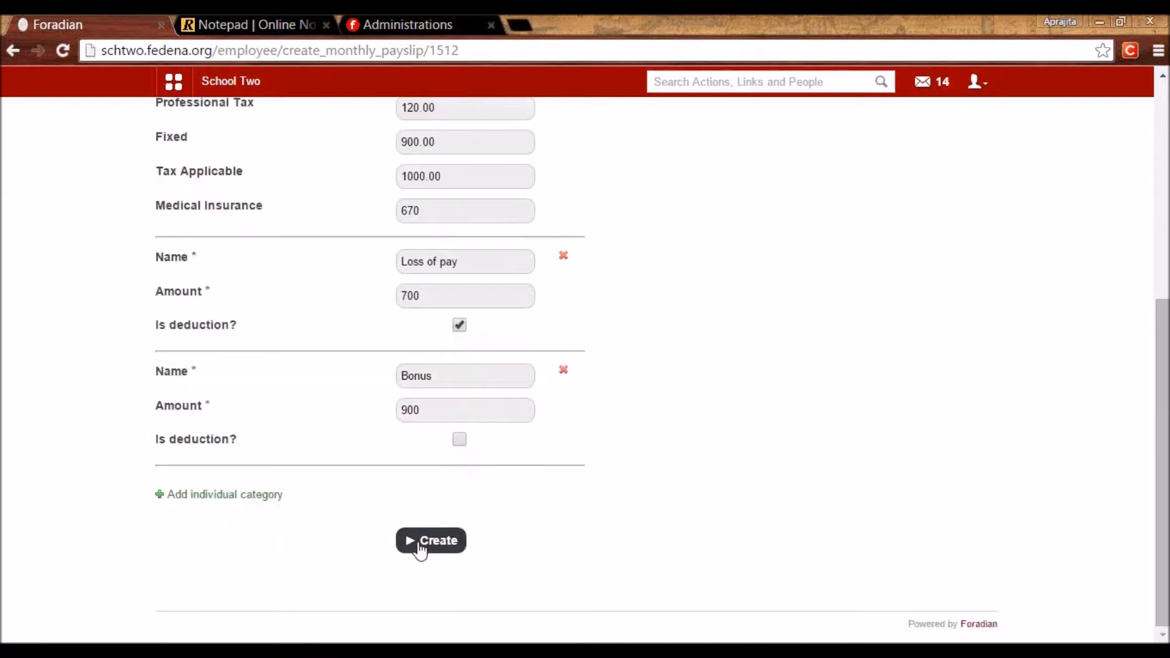
scroll(421, 549, "up", 5)
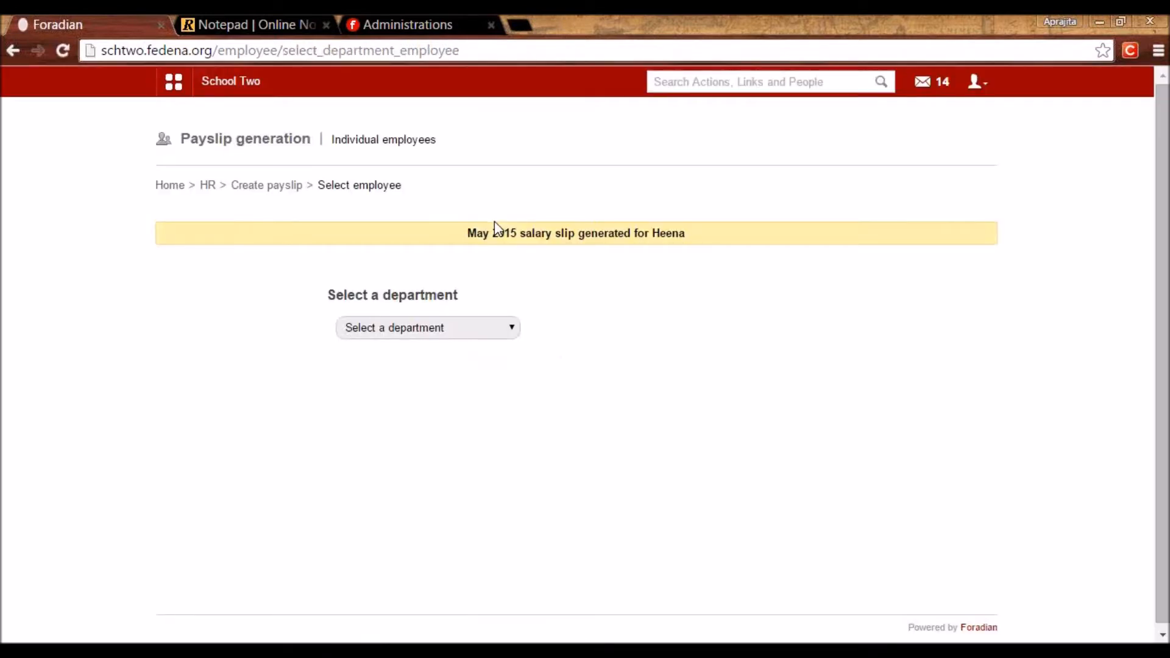
Under Finance > Payslip > View Payslip, list Science department payslips for May 2015.
left_click(167, 97)
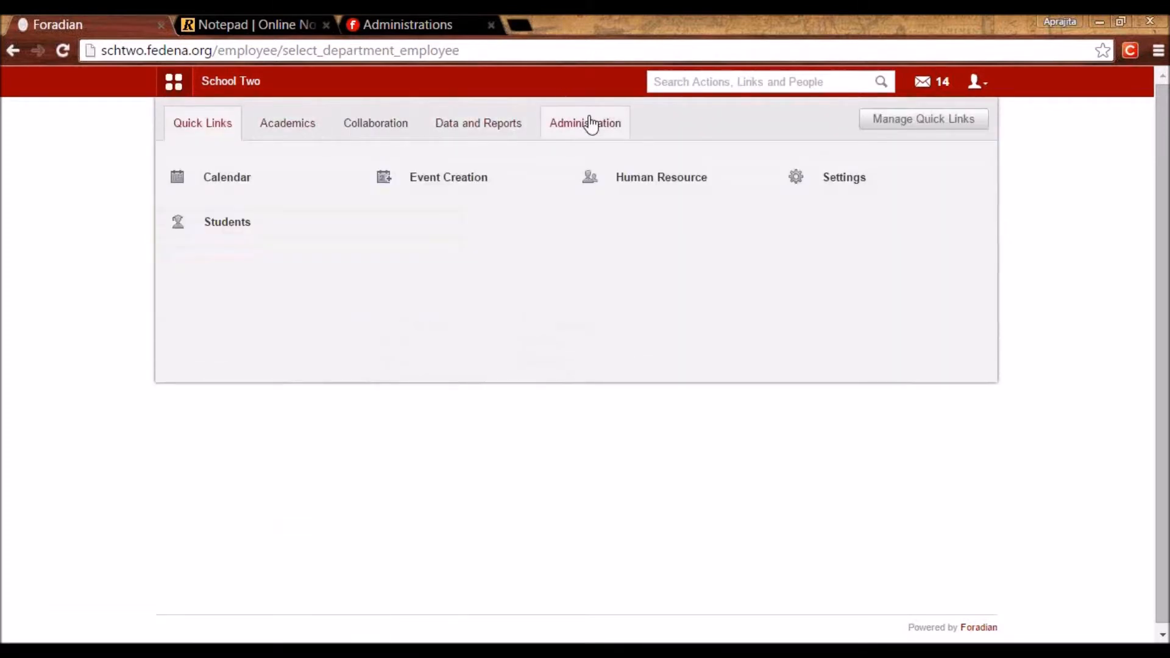
left_click(590, 125)
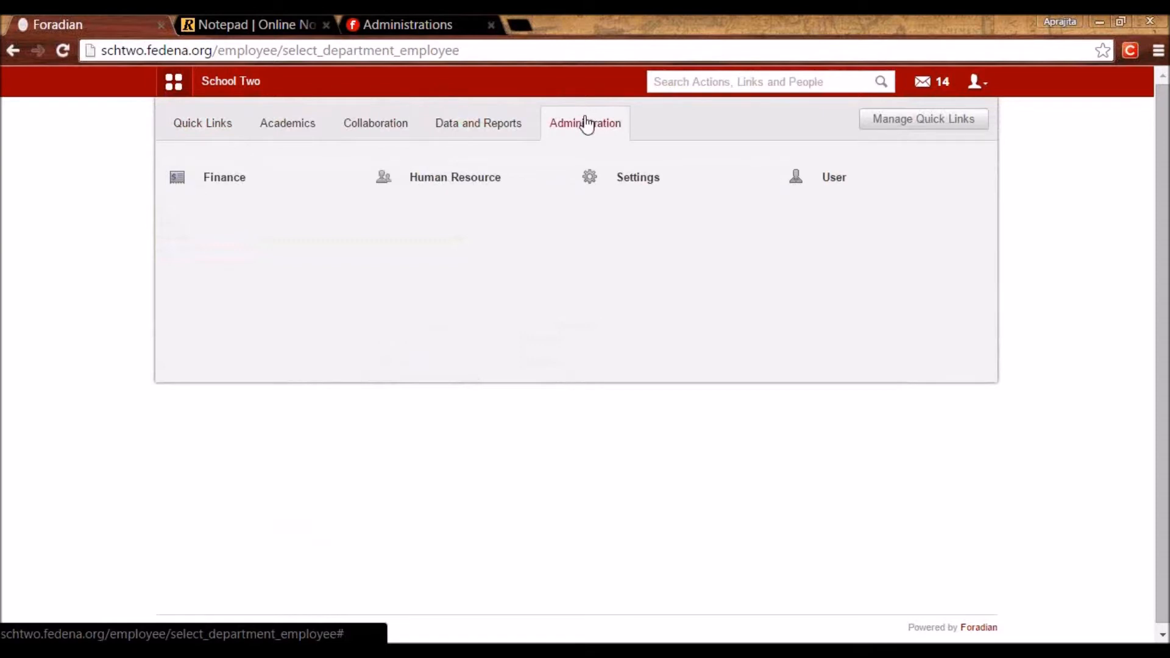
left_click(213, 193)
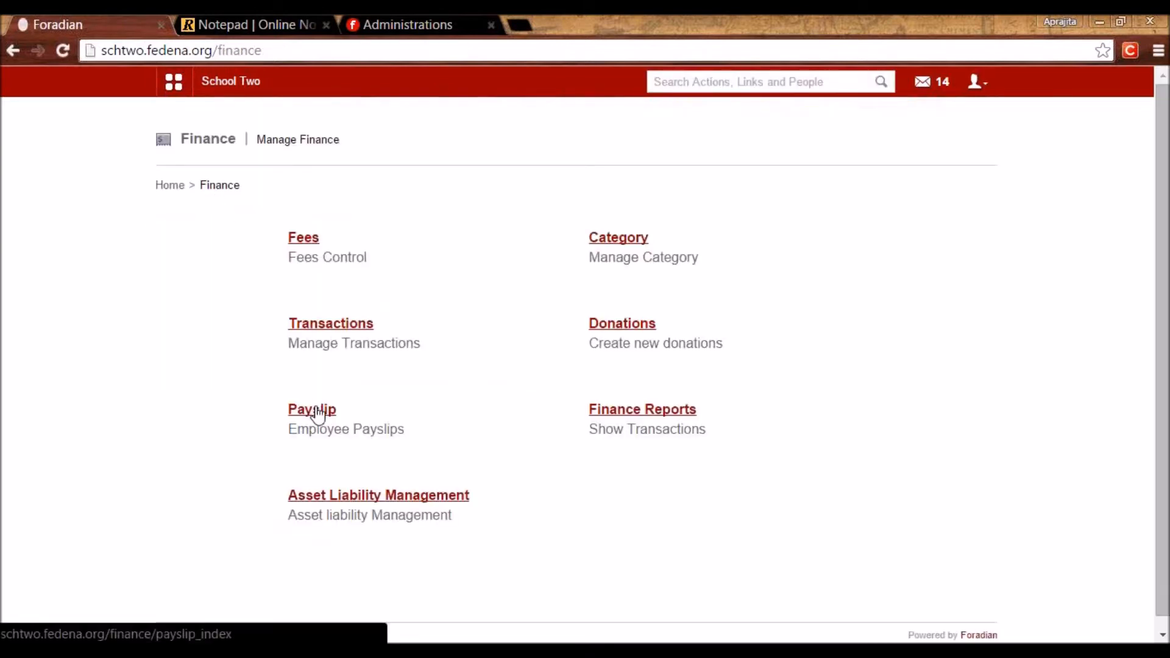
left_click(316, 411)
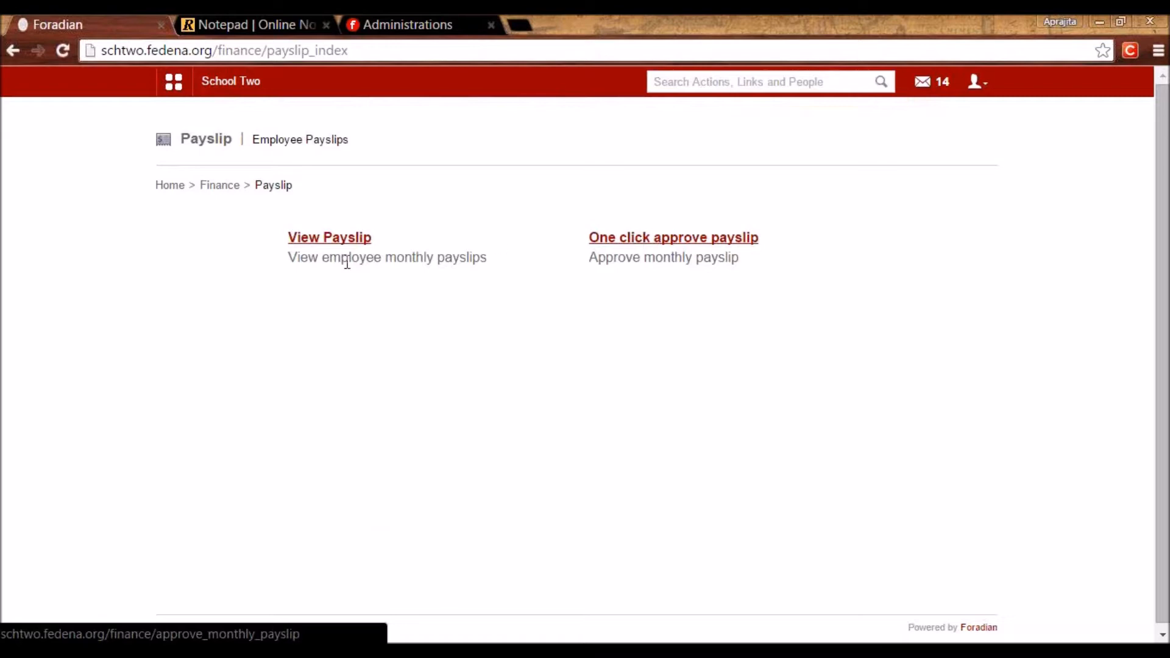
left_click(334, 241)
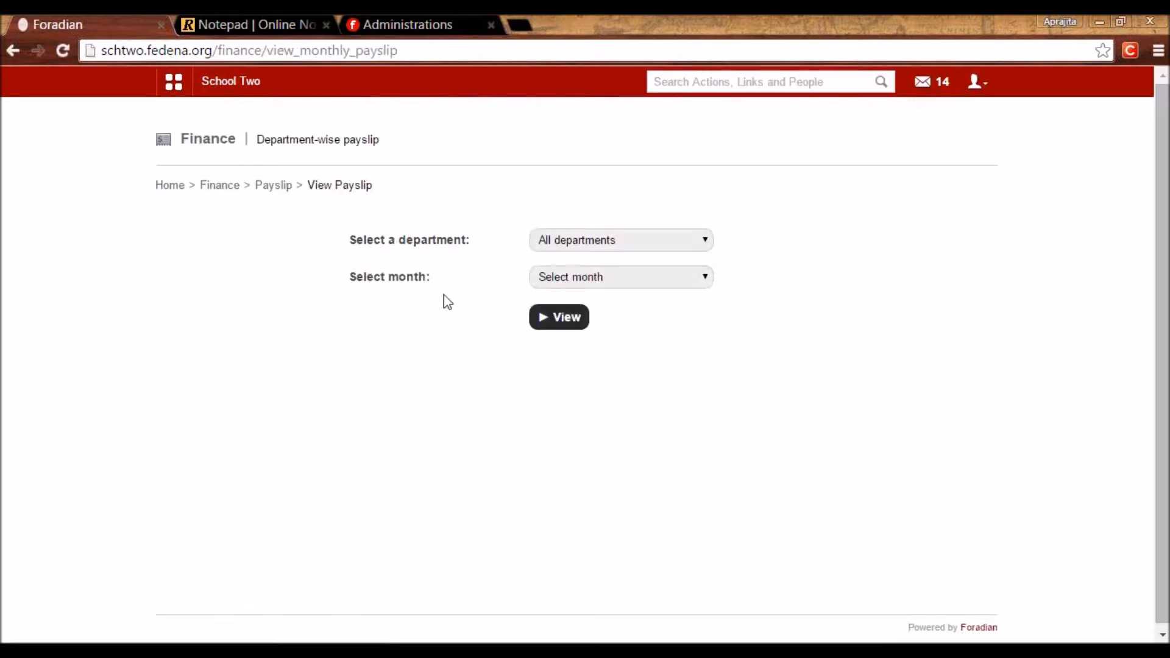
left_click(607, 239)
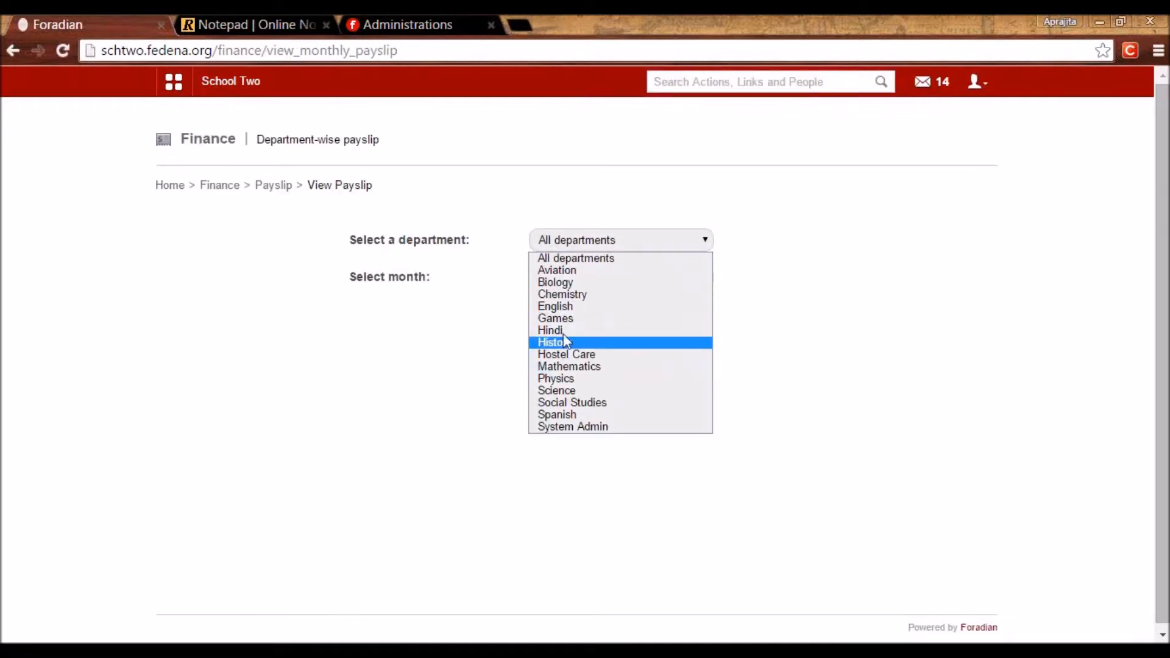
left_click(557, 390)
left_click(569, 278)
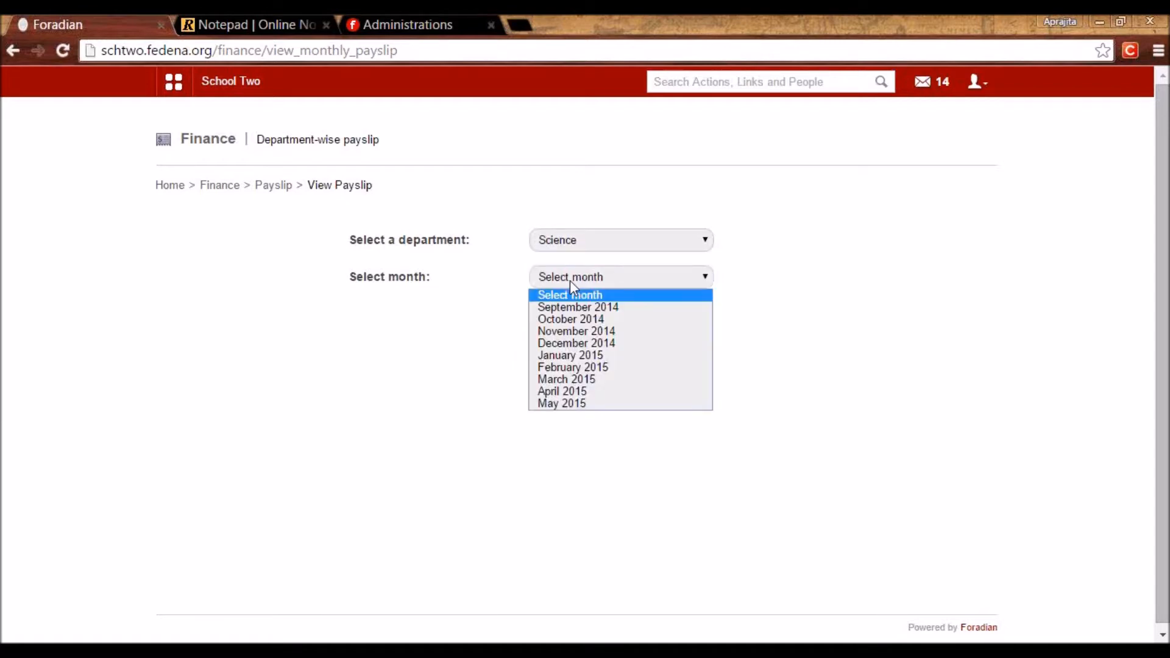
left_click(566, 402)
left_click(560, 326)
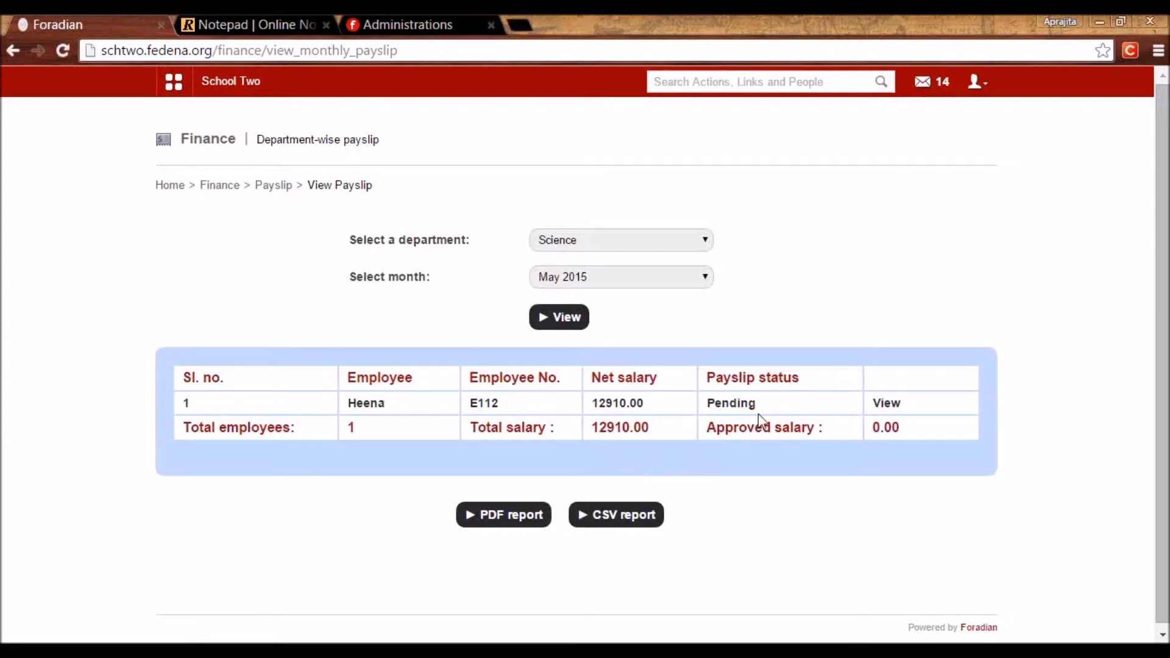
Open the employee's May 2015 payslip and reject it with reason 'Med insurance incorrect'.
left_click(886, 404)
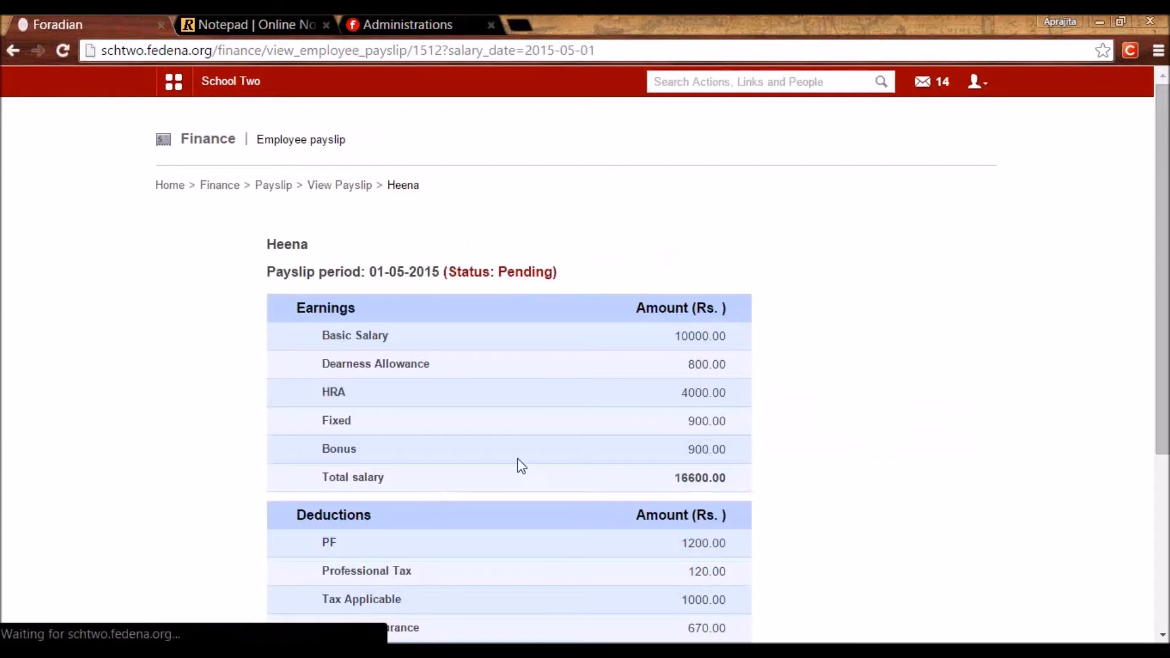
scroll(1163, 527, "down", 3)
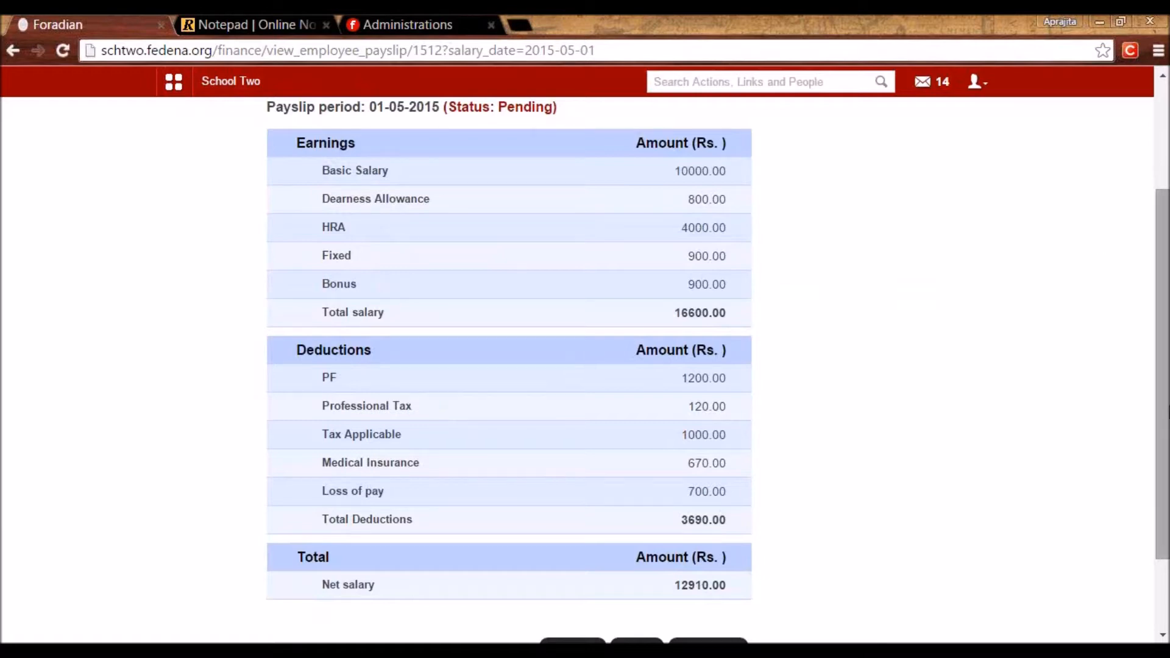
scroll(1151, 507, "down", 2)
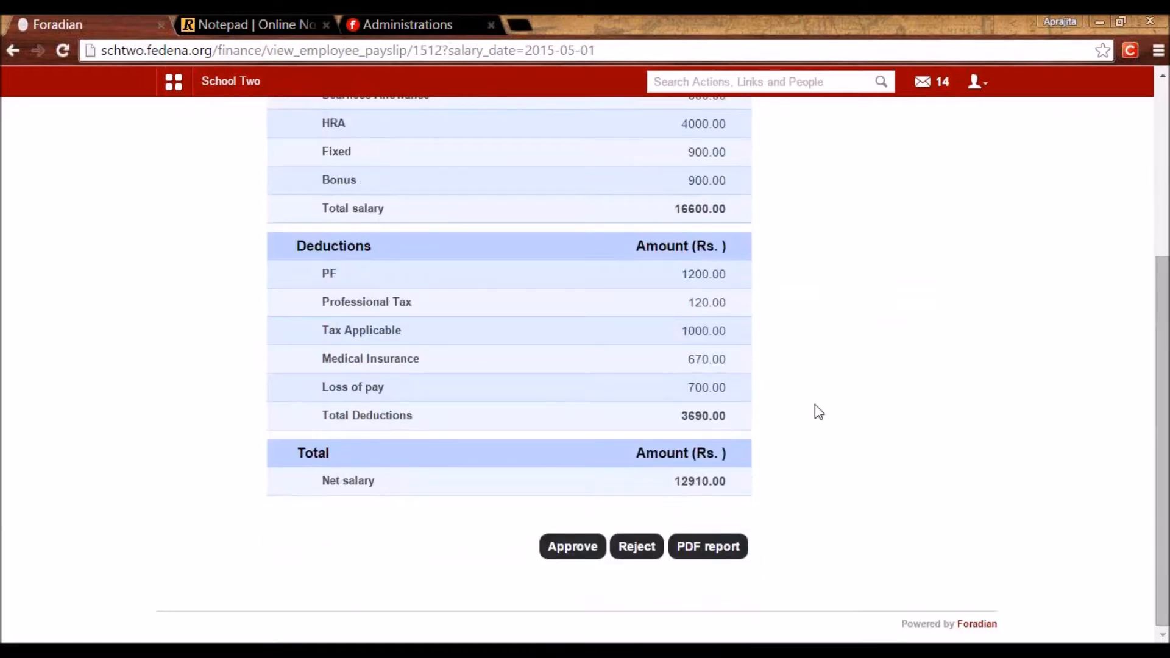
left_click(636, 550)
left_click(621, 170)
left_click(586, 153)
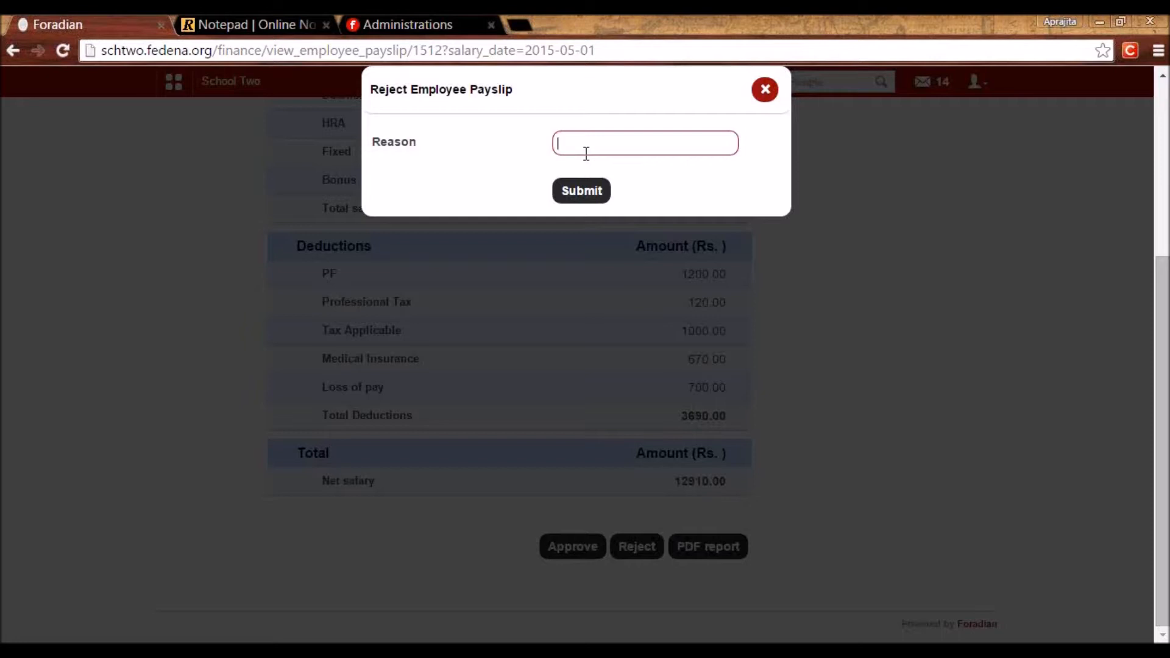
type("Med insurance incorrect")
left_click(599, 193)
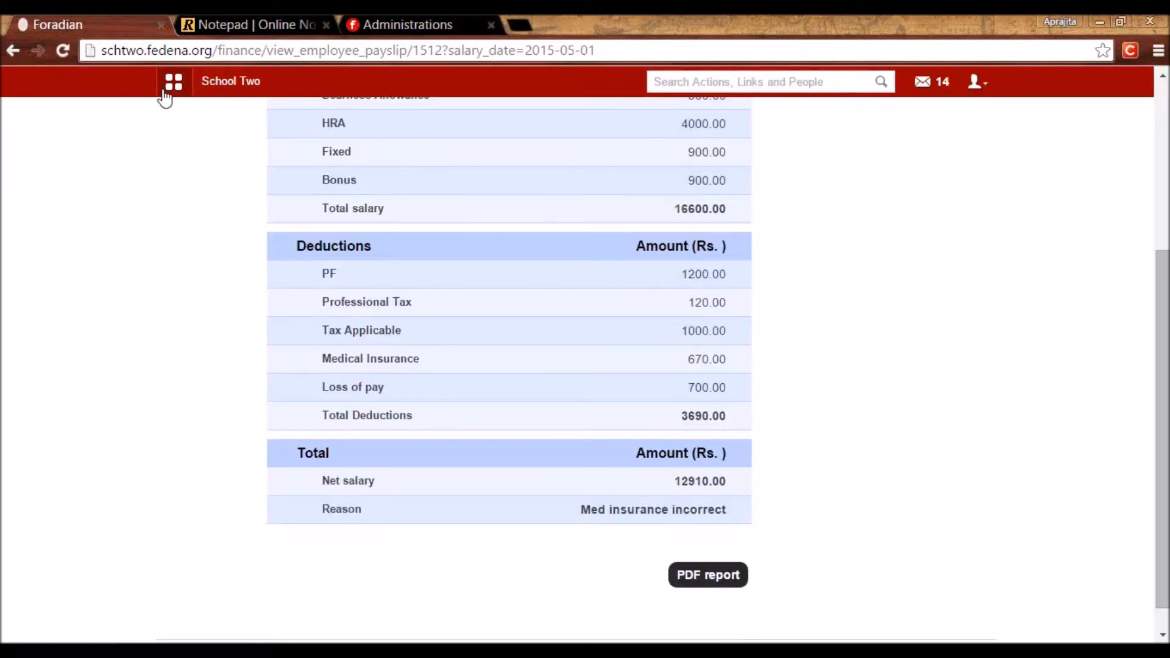
left_click(170, 85)
left_click(609, 123)
Find the employee's rejected May 2015 payslip under Human Resource > Rejected employee, Science department.
left_click(454, 181)
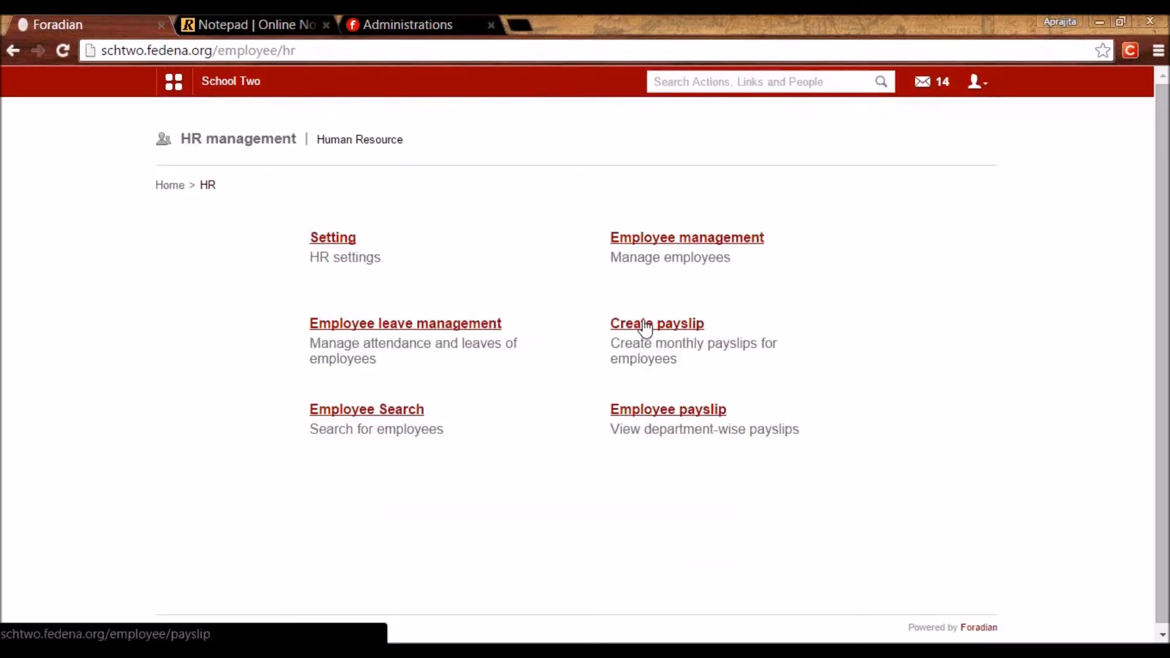
left_click(645, 328)
left_click(350, 243)
key("alt+Left")
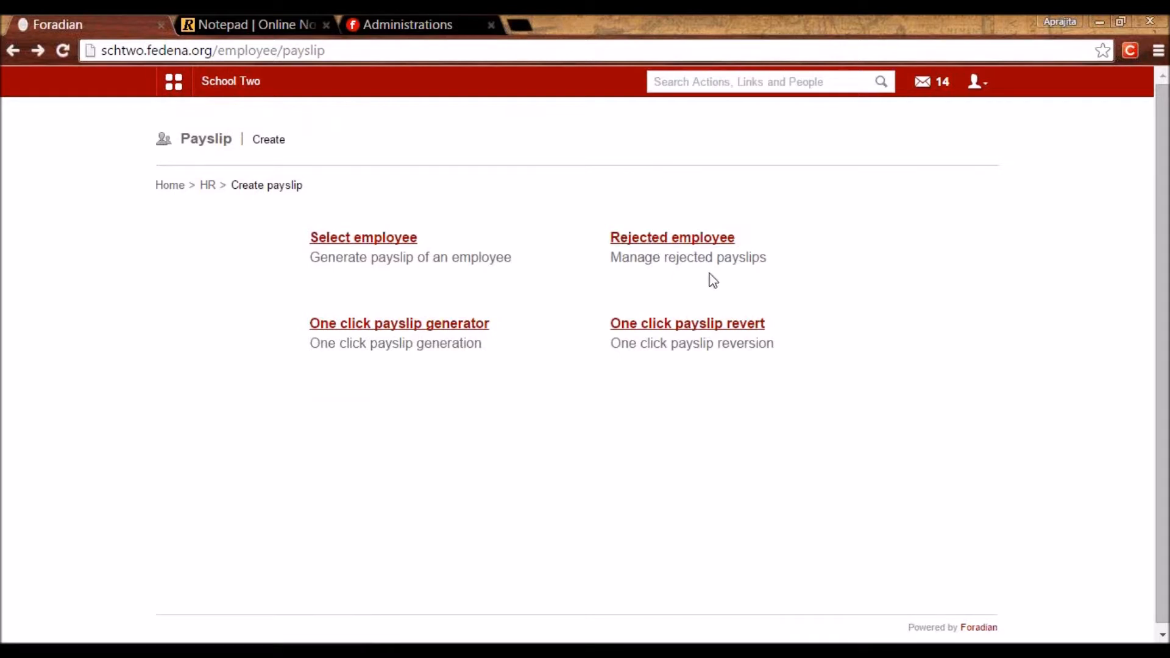
left_click(668, 247)
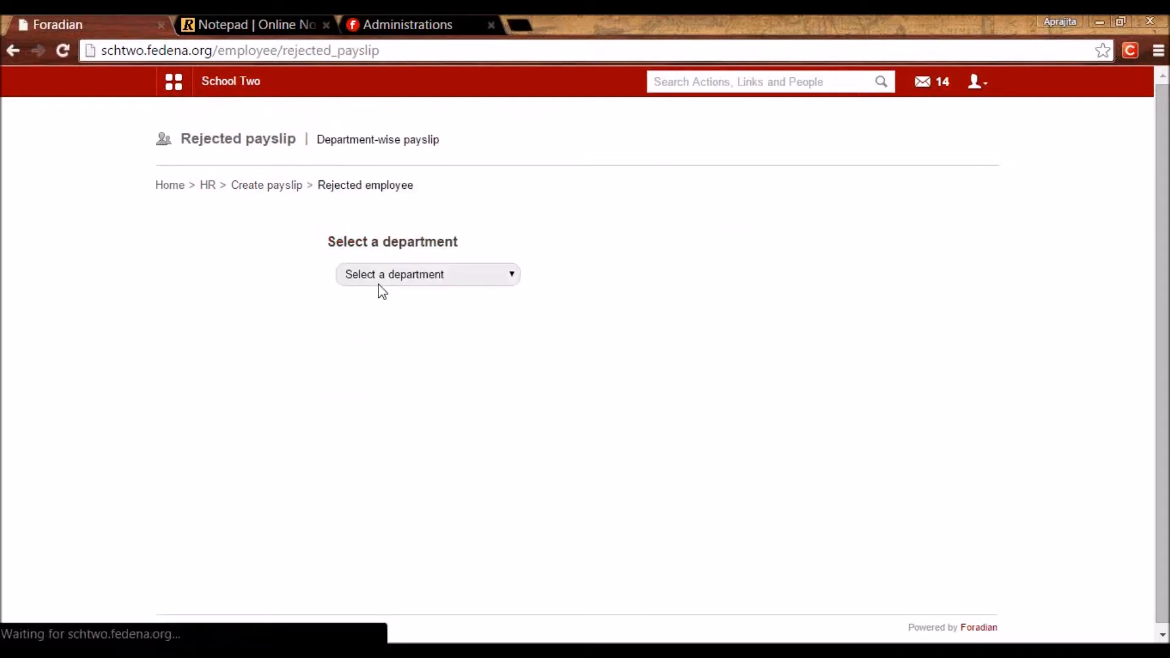
left_click(387, 276)
left_click(378, 425)
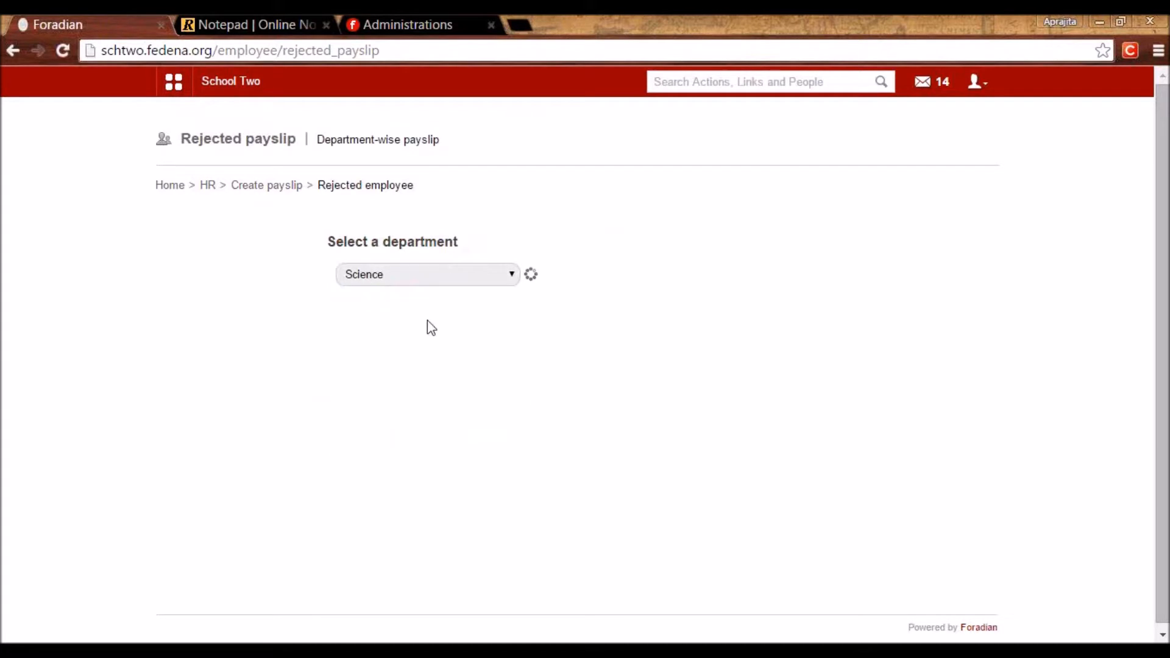
left_click(389, 369)
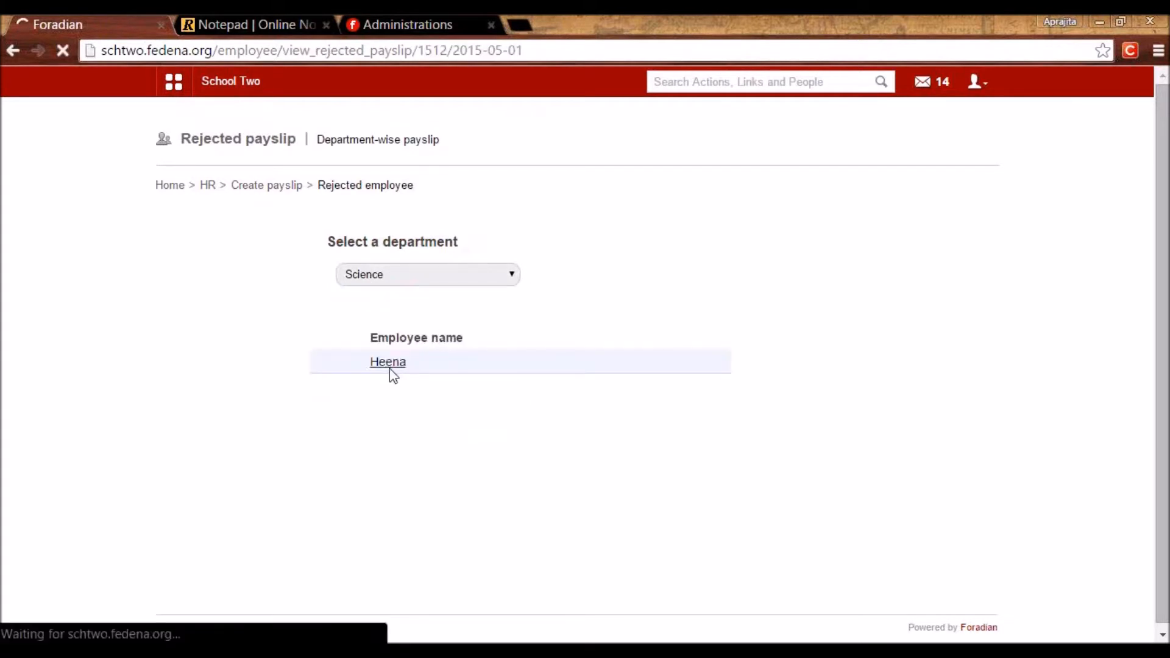
left_click(412, 278)
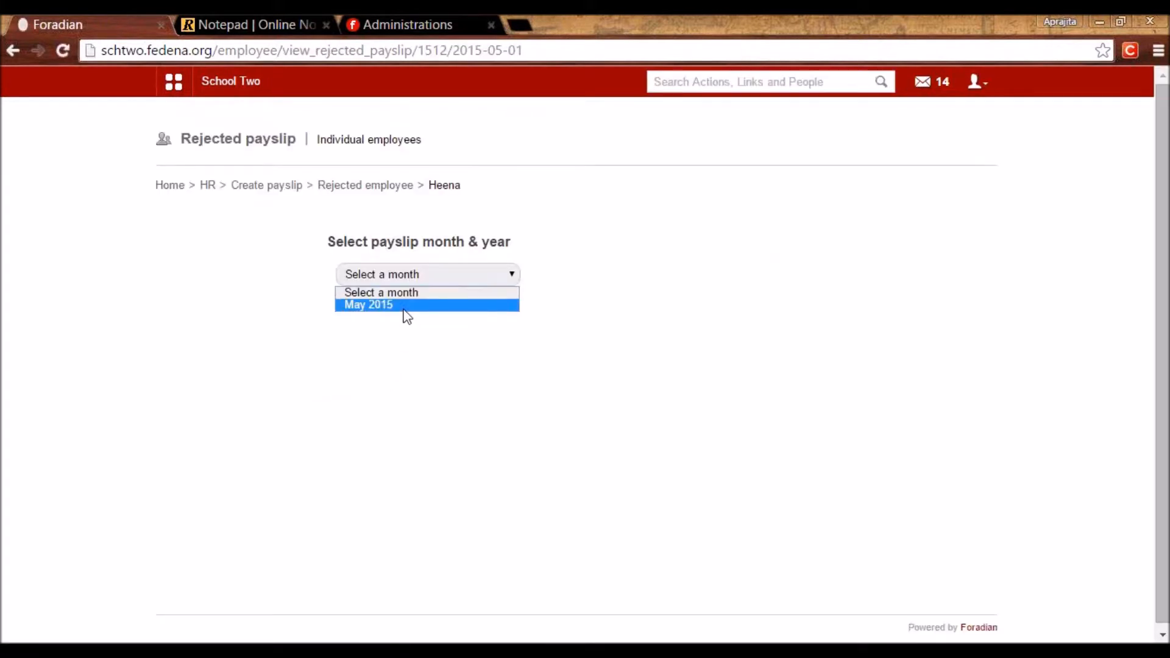
left_click(404, 309)
Edit the rejected payslip, change Fixed from 900.00 to 670, and regenerate it.
scroll(465, 411, "down", 3)
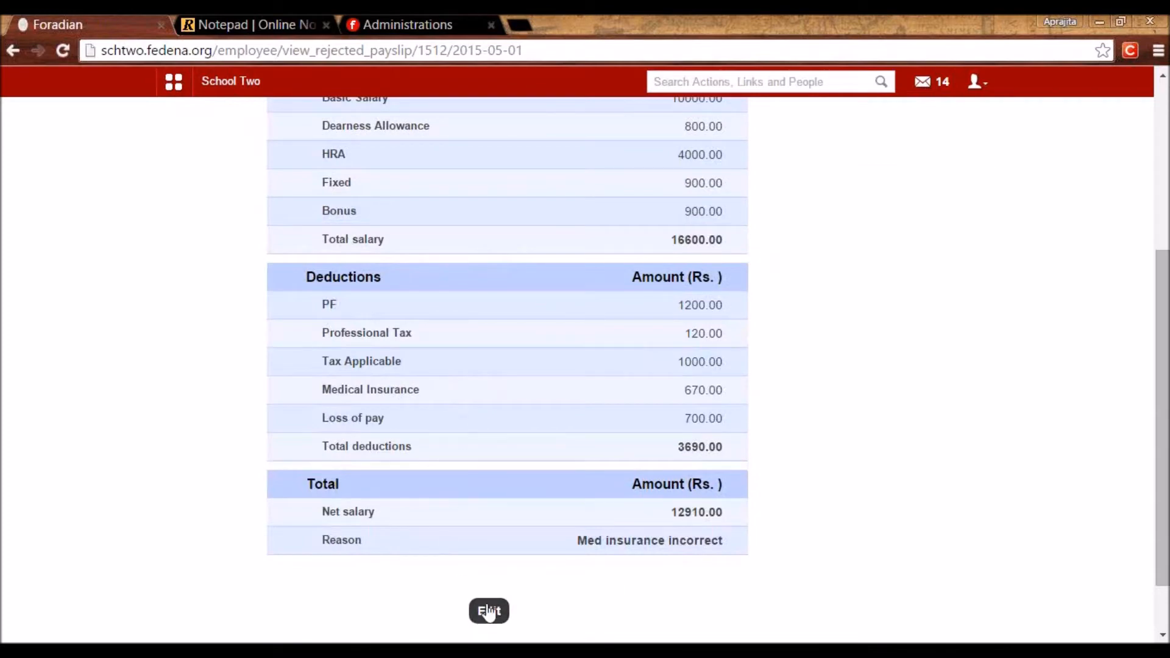
left_click_drag(561, 552, 722, 545)
left_click(731, 545)
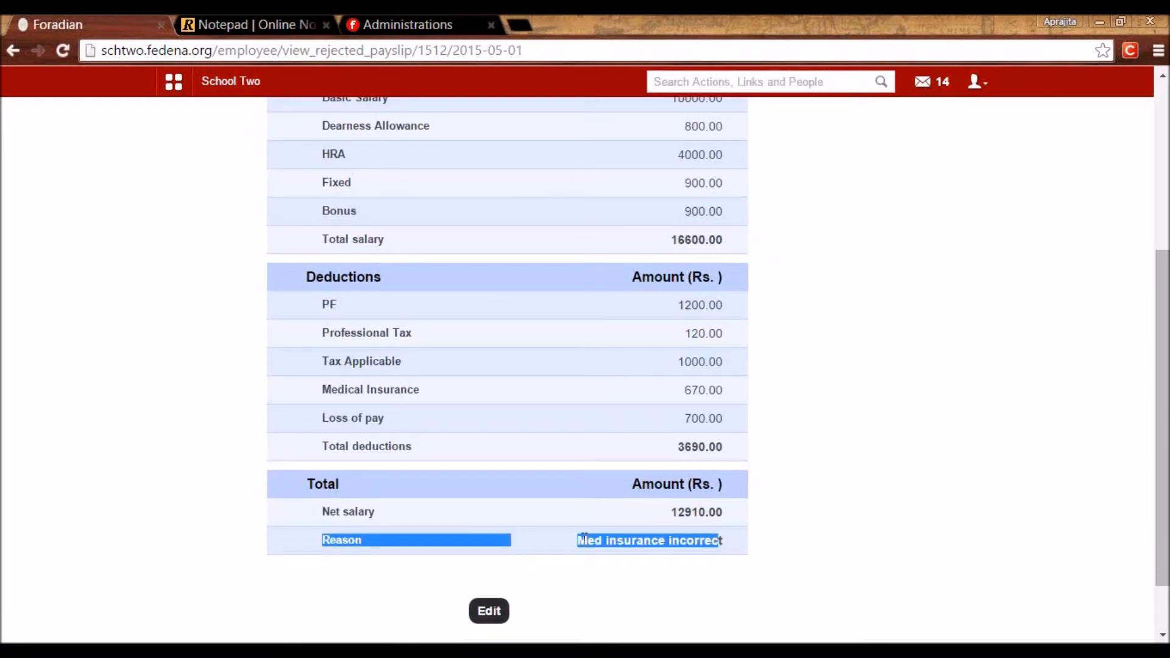
left_click(489, 611)
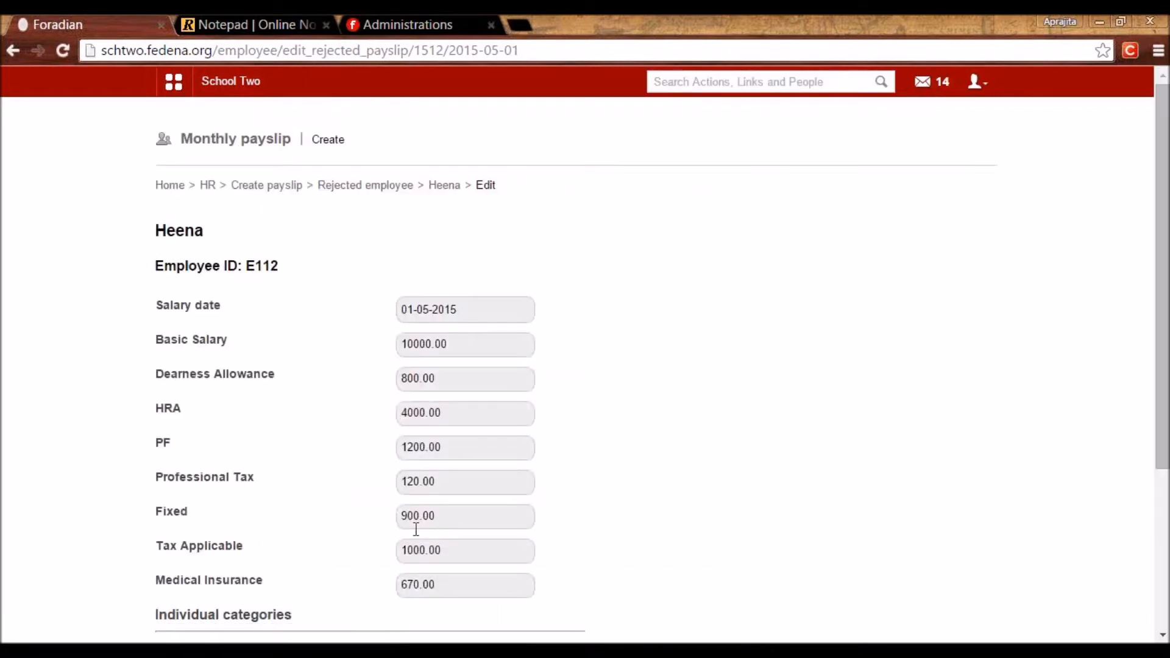
scroll(426, 540, "down", 4)
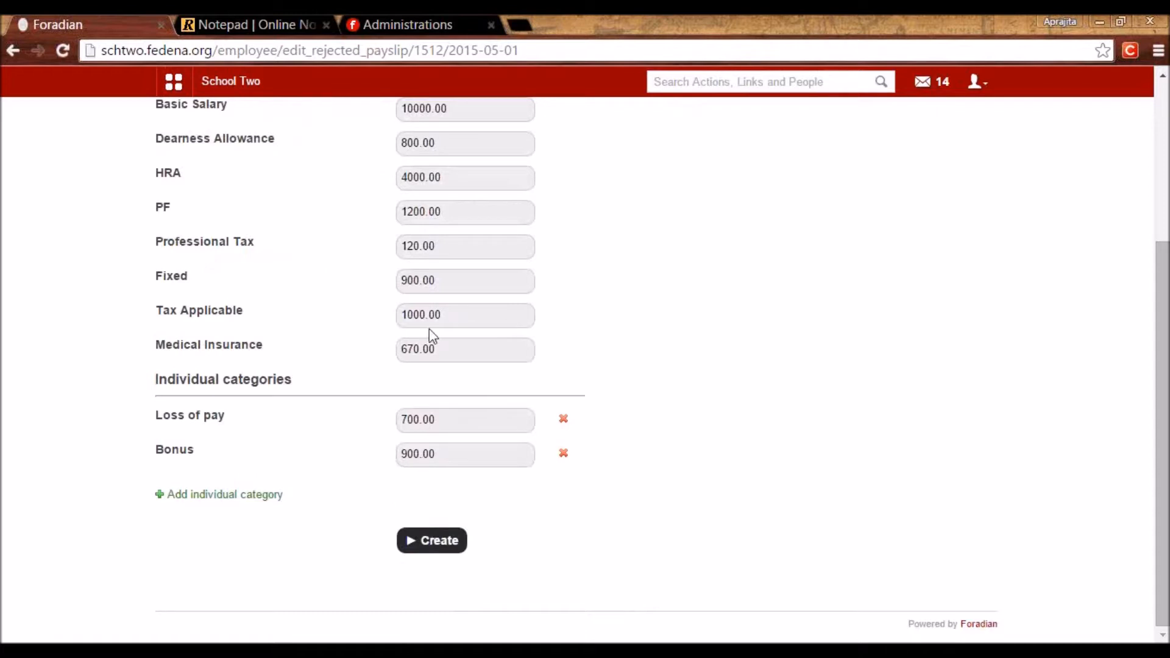
left_click_drag(443, 284, 390, 286)
type("670")
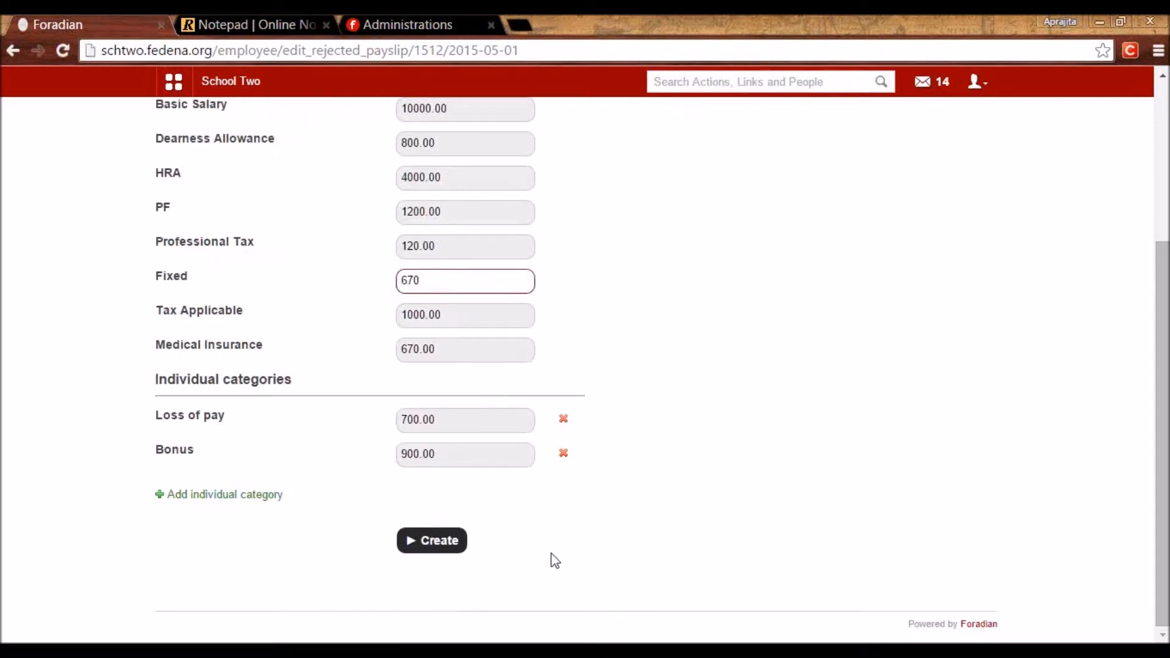
left_click(419, 548)
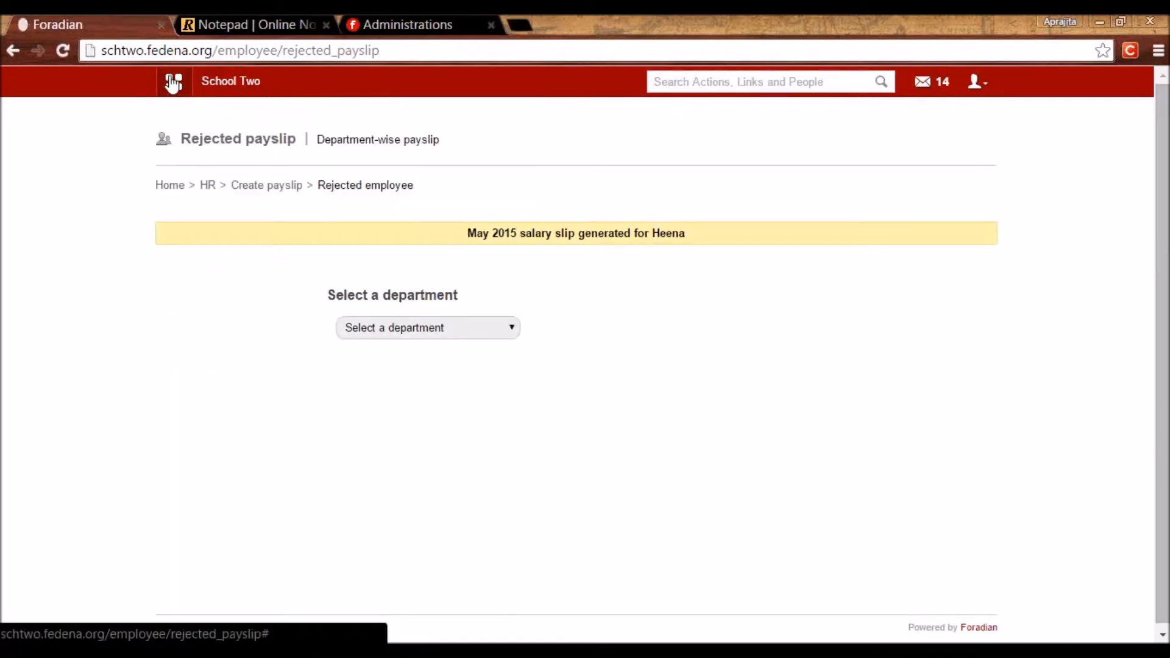
In Finance > View Payslip, list all departments' May 2015 payslips and open the employee's.
left_click(174, 82)
left_click(551, 125)
left_click(230, 191)
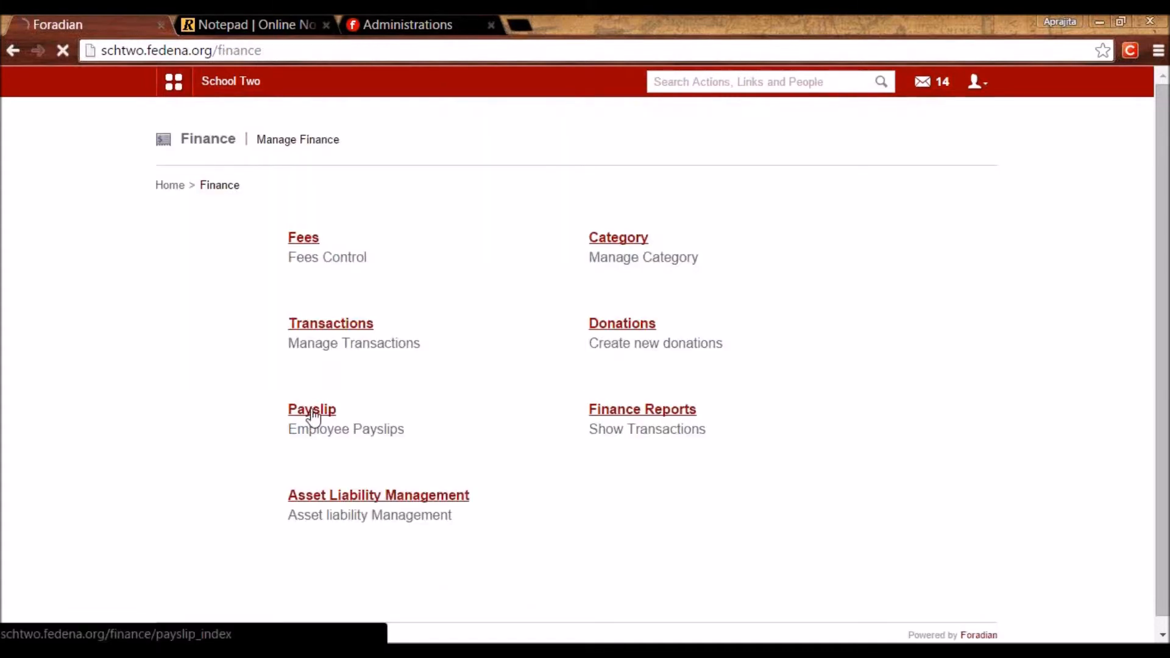
left_click(312, 415)
left_click(346, 242)
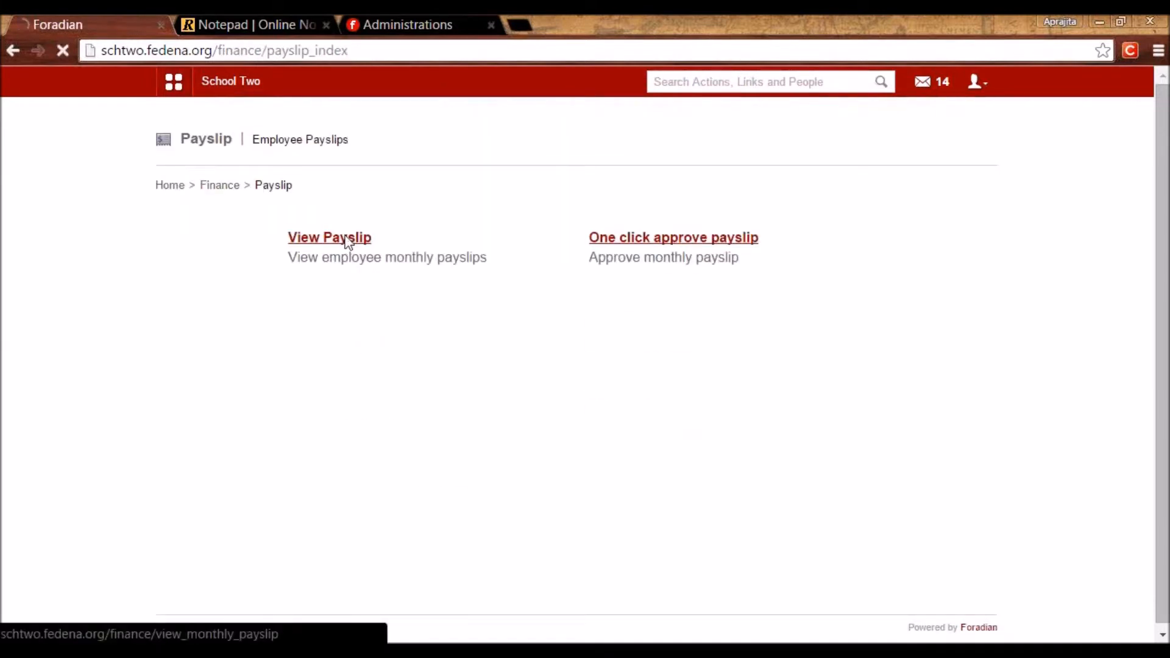
left_click(597, 282)
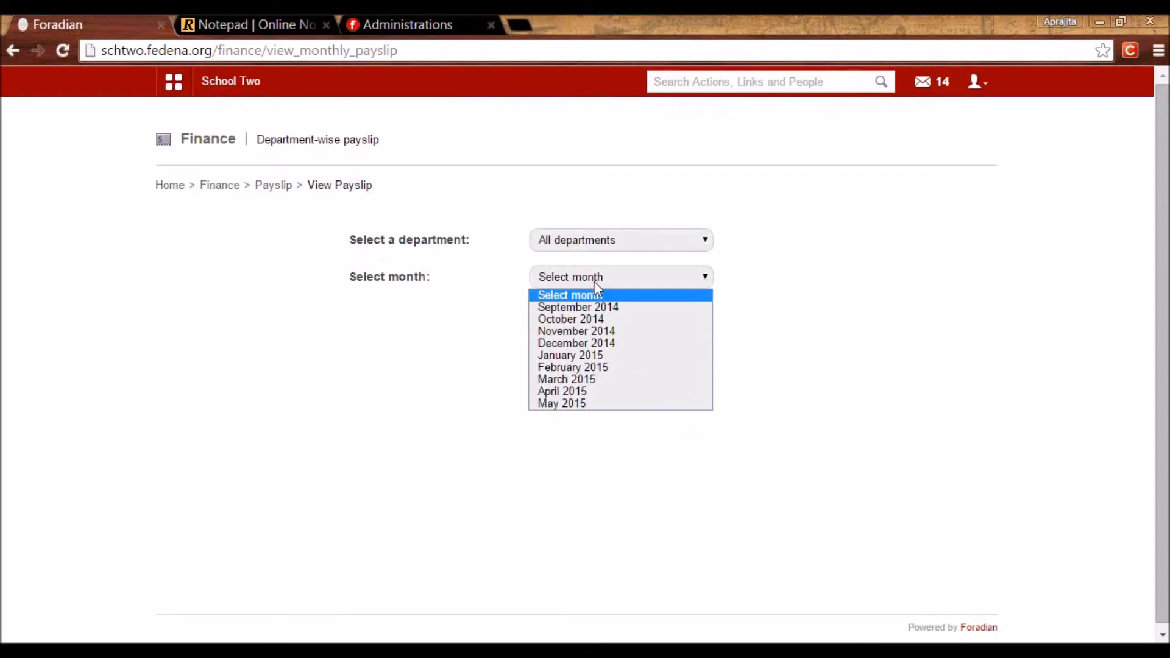
left_click(583, 404)
left_click(557, 318)
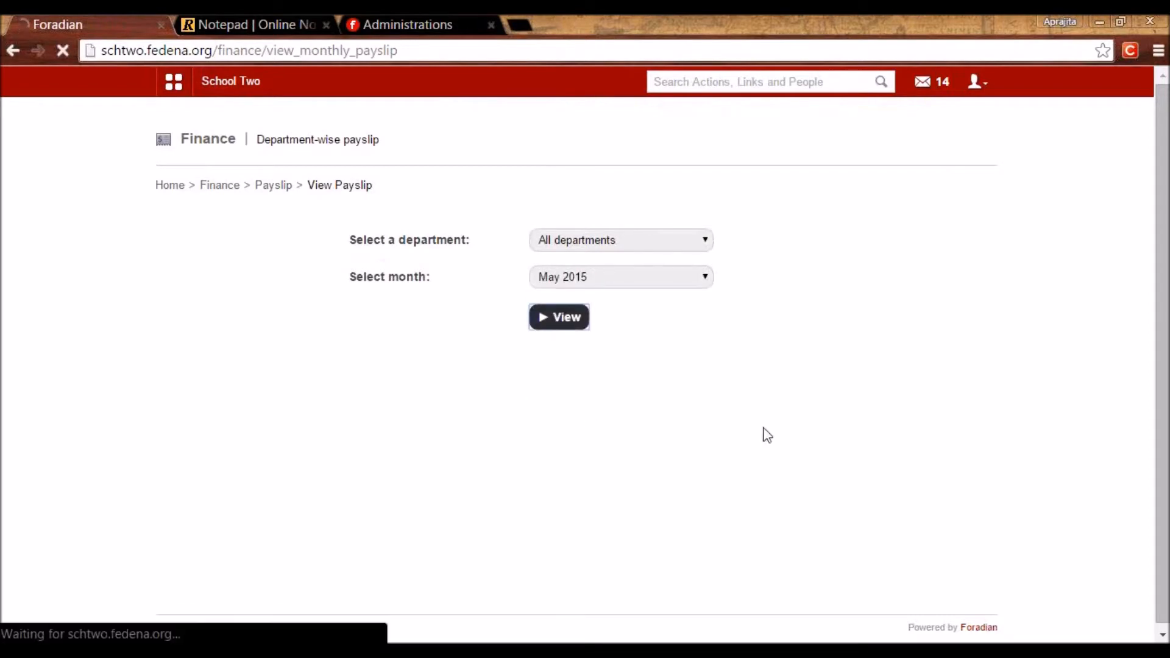
left_click(887, 403)
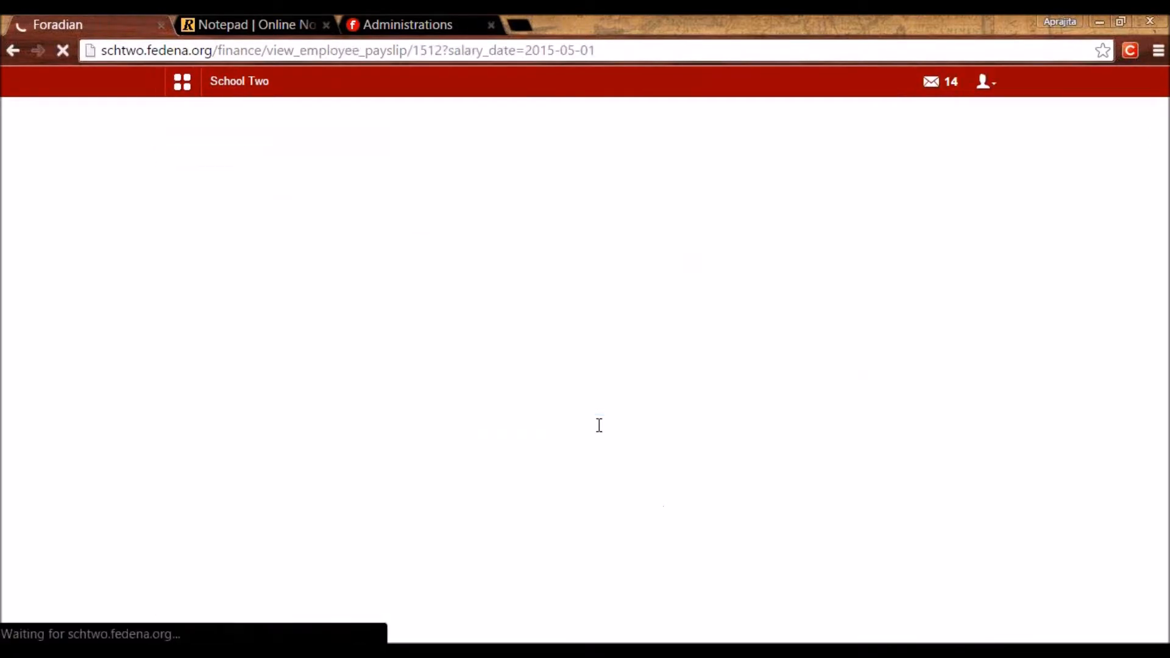
scroll(598, 457, "down", 5)
Approve the May 2015 payslip with remark 'Approved', leaving net salary 12680.00.
left_click(587, 552)
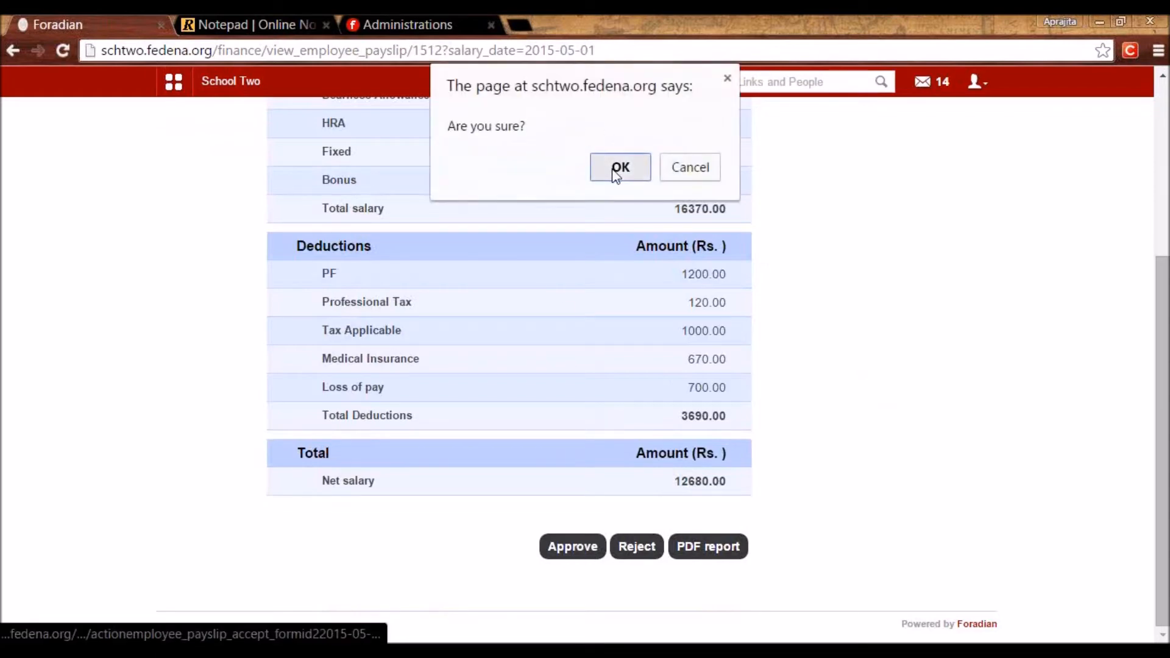
left_click(617, 167)
left_click(604, 146)
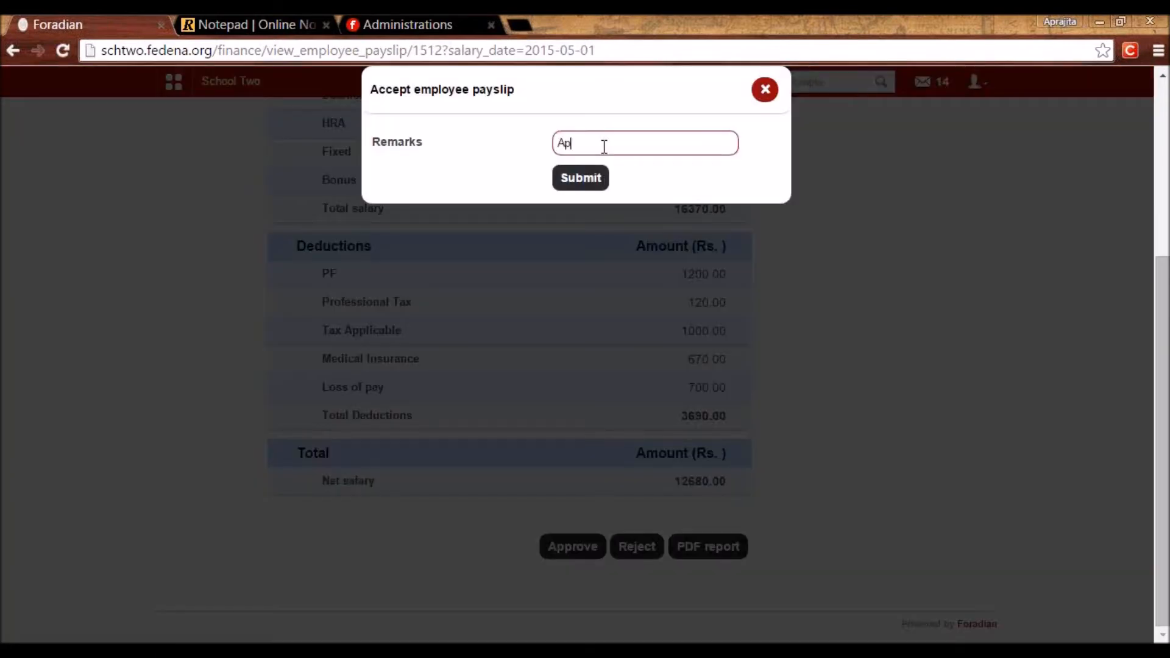
left_click(580, 186)
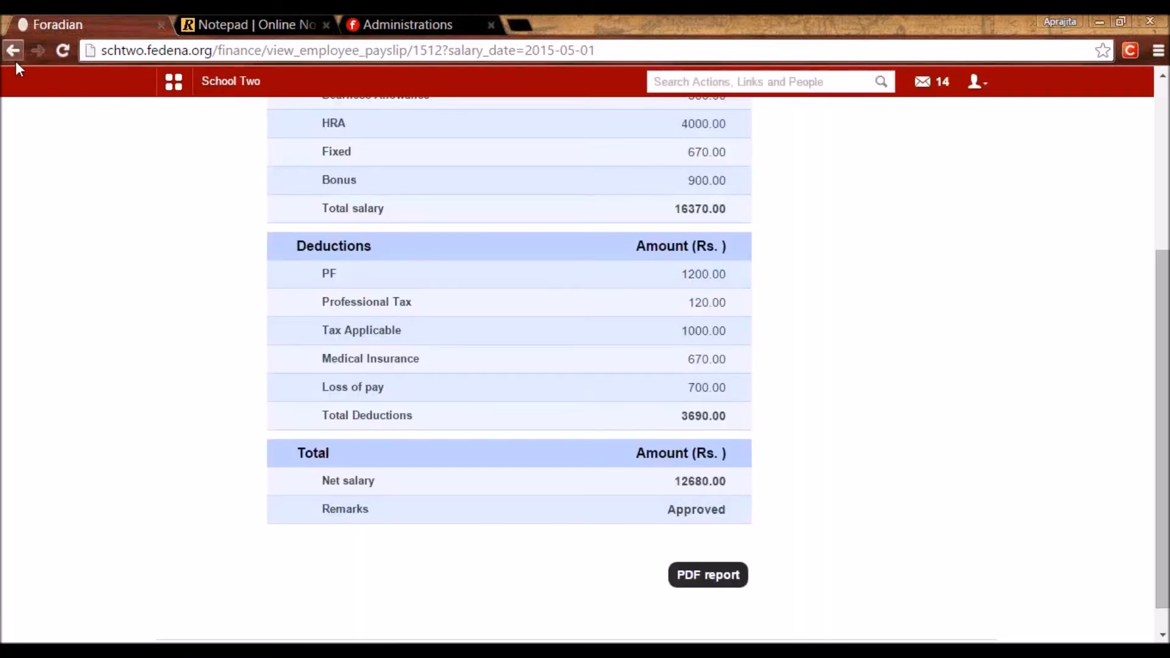
scroll(150, 201, "up", 5)
left_click(173, 81)
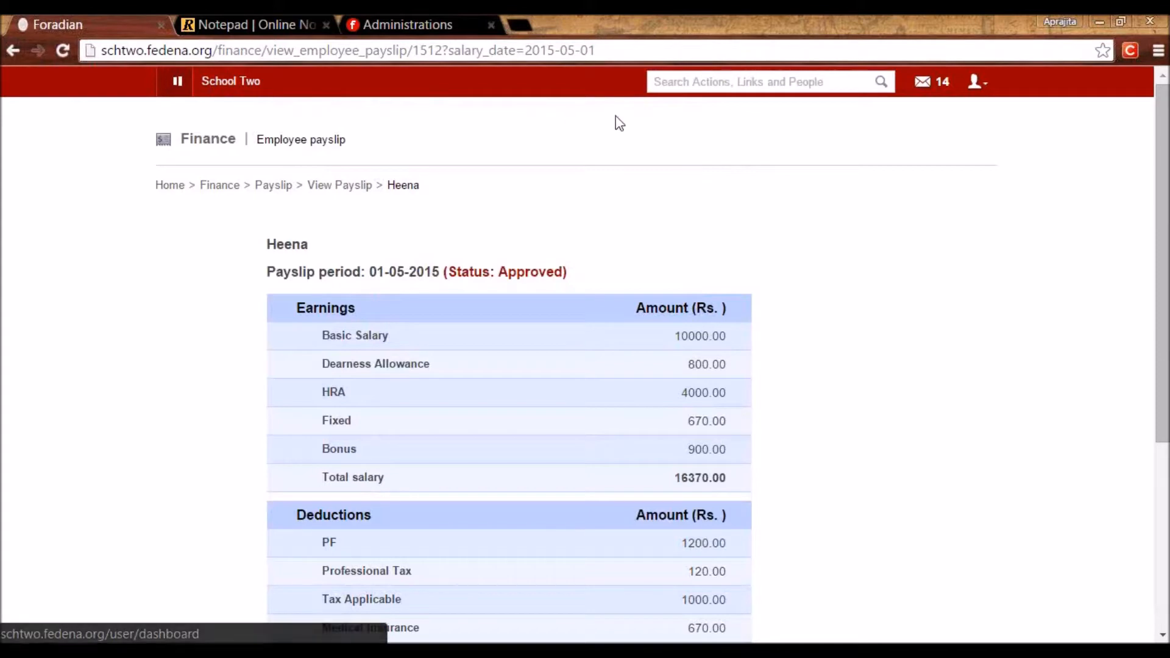
left_click(619, 130)
In Human Resource employee payslips, list December 2014 and open the first employee's payslip (net 91020.00).
left_click(470, 189)
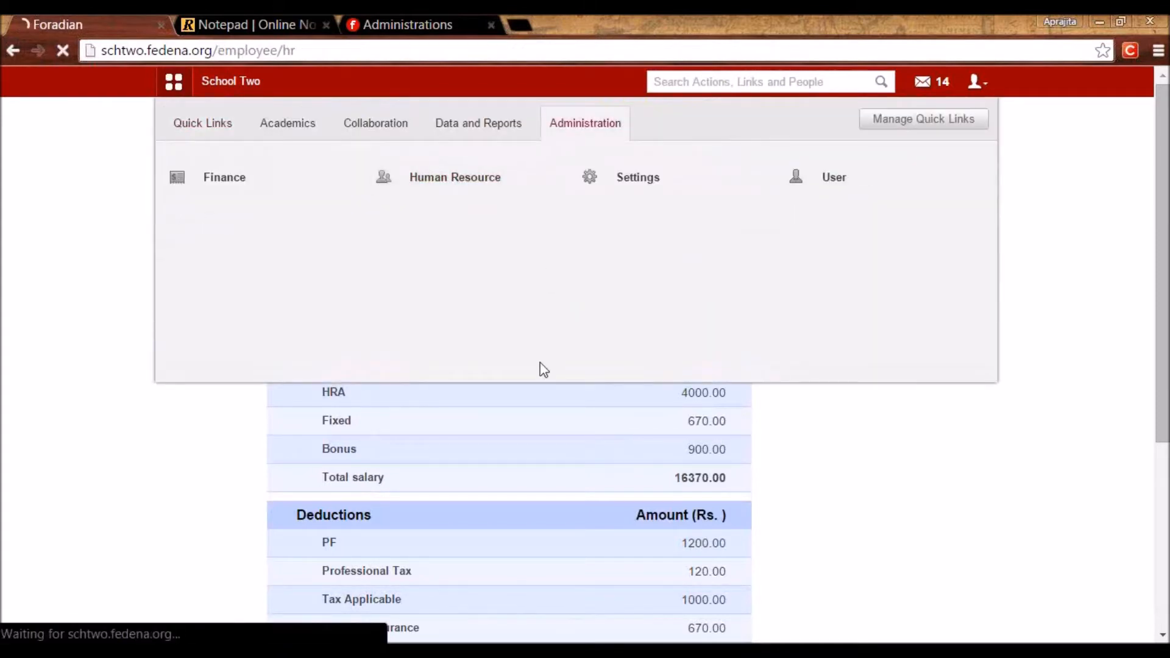
left_click(700, 451)
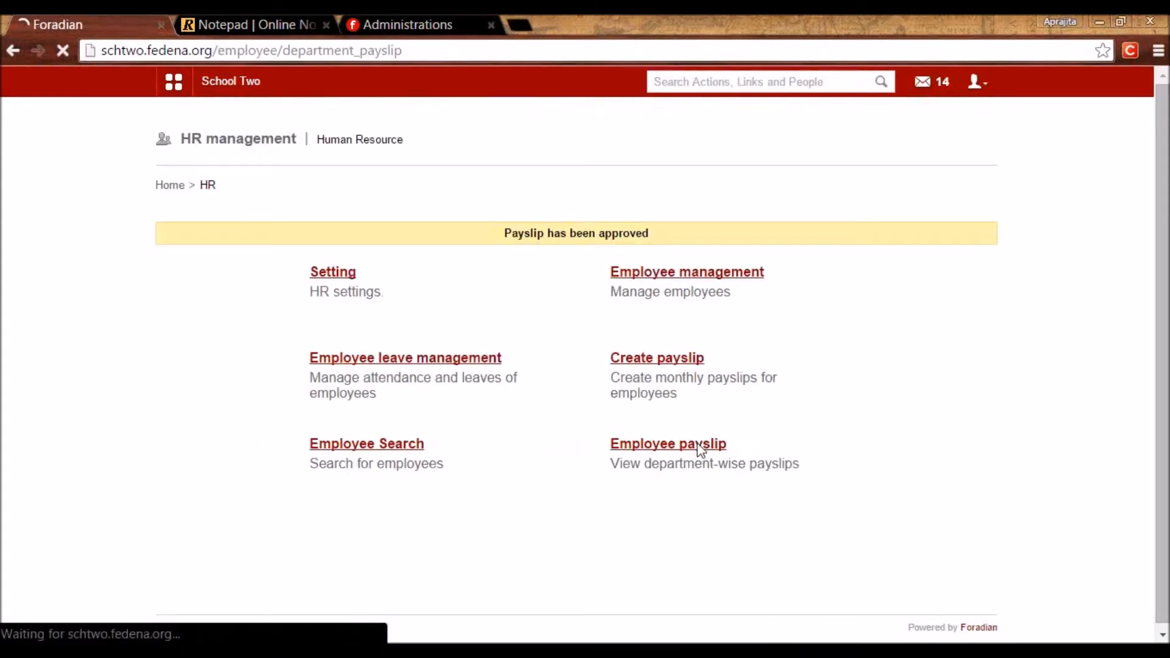
left_click(579, 282)
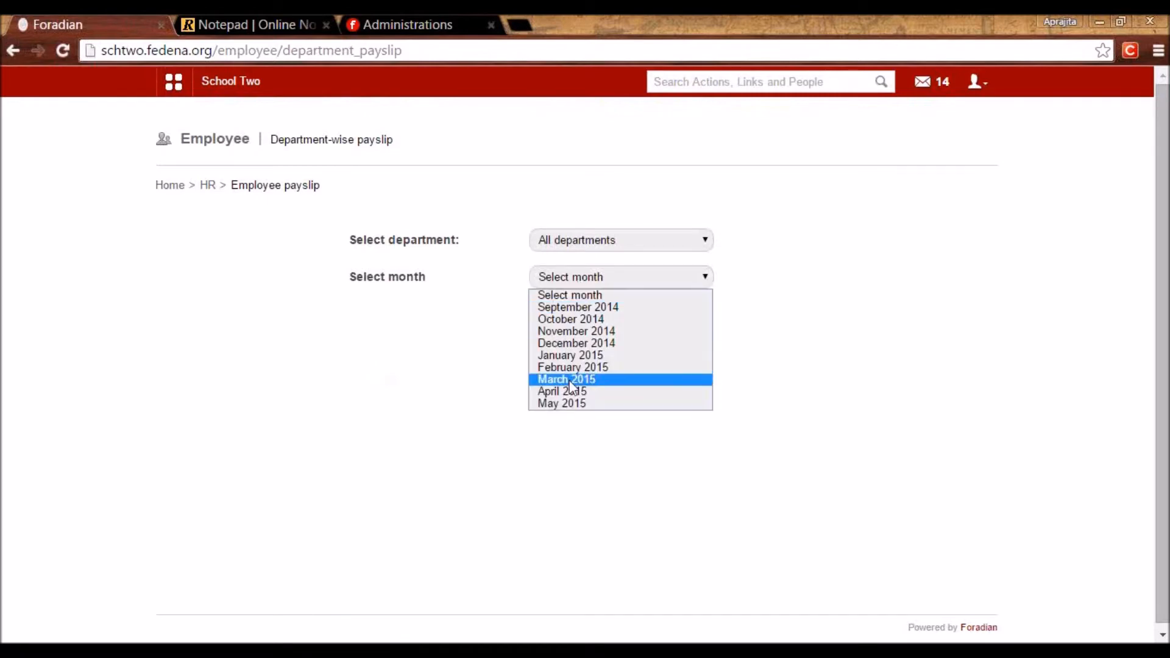
left_click(570, 345)
left_click(551, 317)
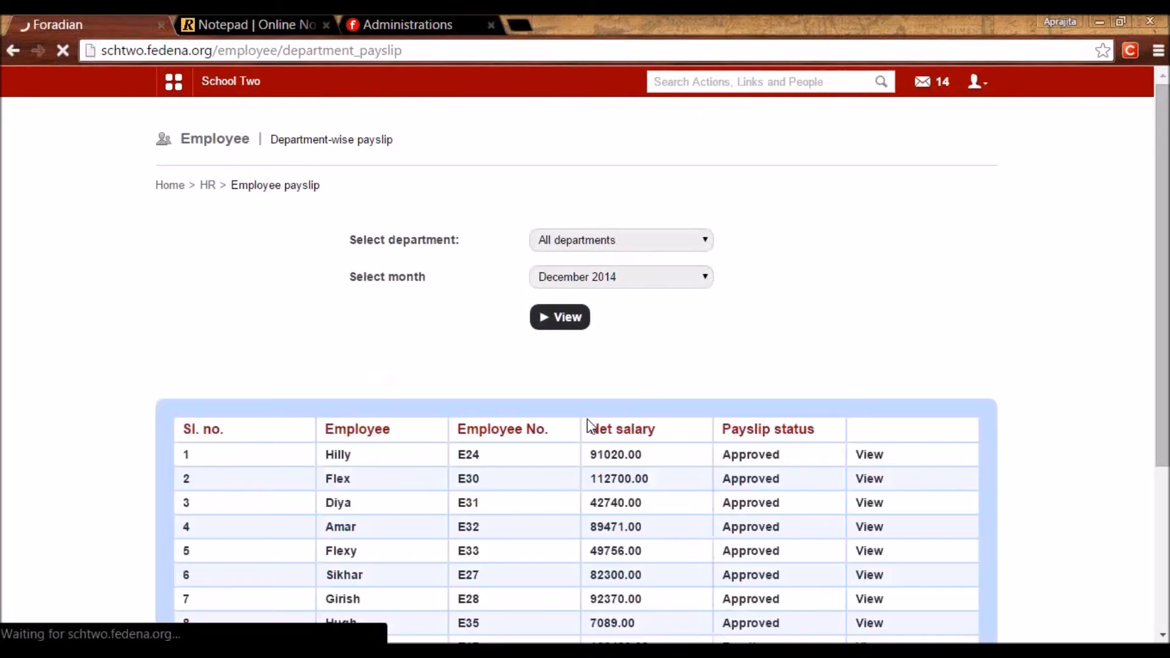
scroll(588, 425, "down", 4)
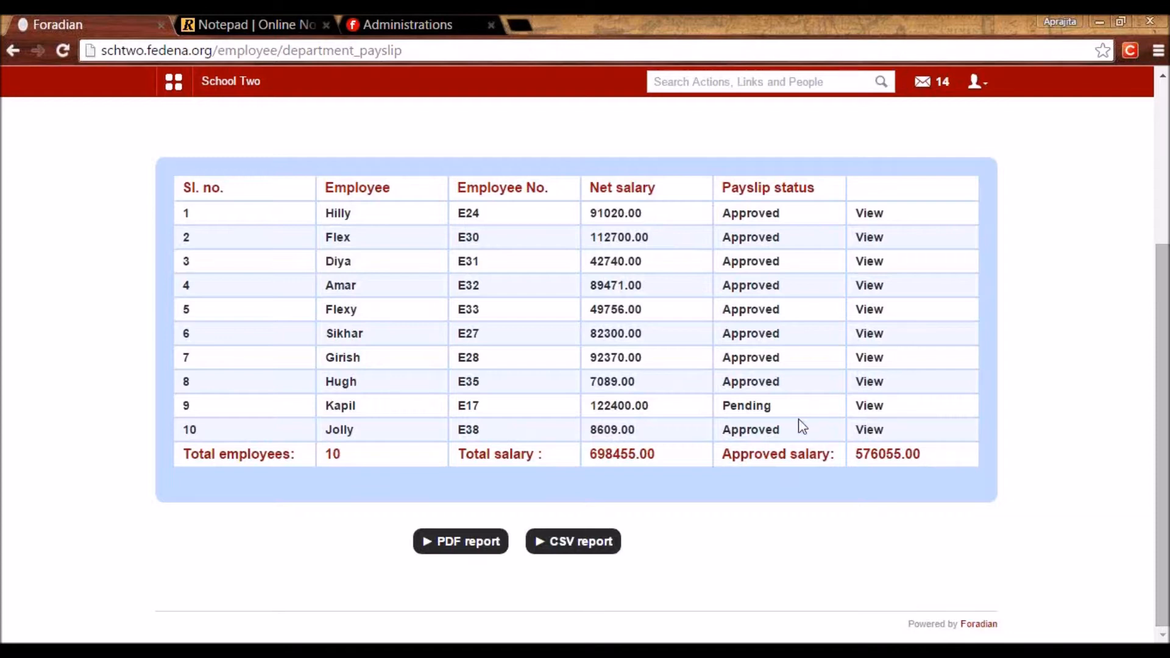
left_click(871, 216)
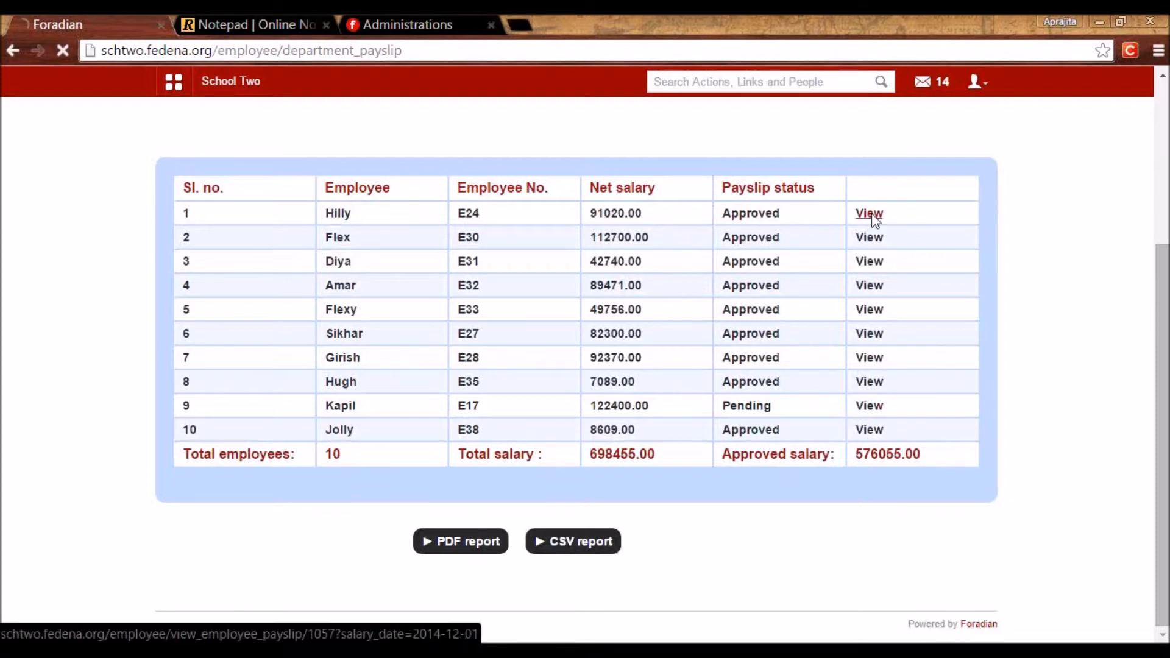
scroll(499, 354, "down", 3)
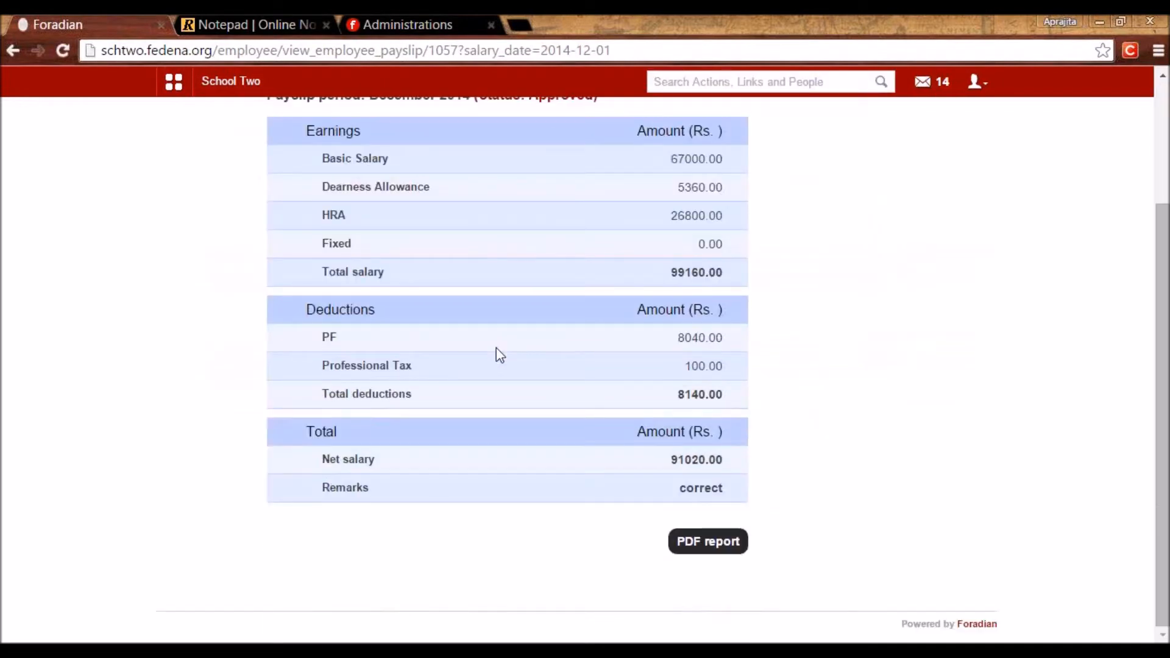
scroll(499, 353, "up", 3)
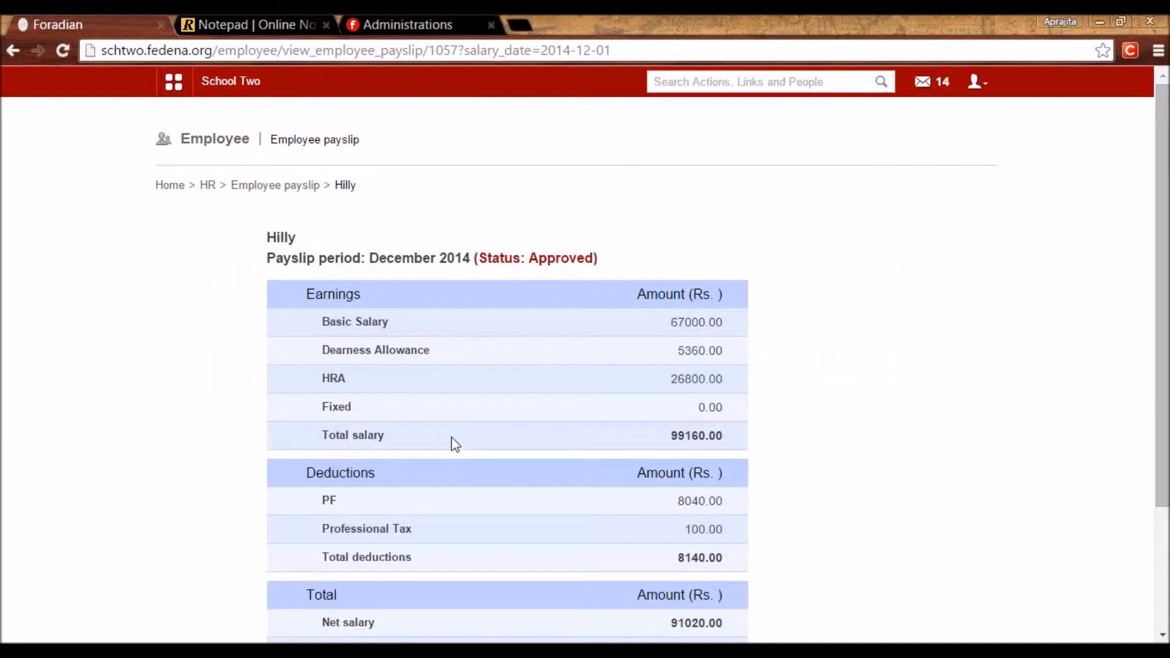
Search employees by name and open the matching employee's profile.
left_click(671, 81)
type("heena")
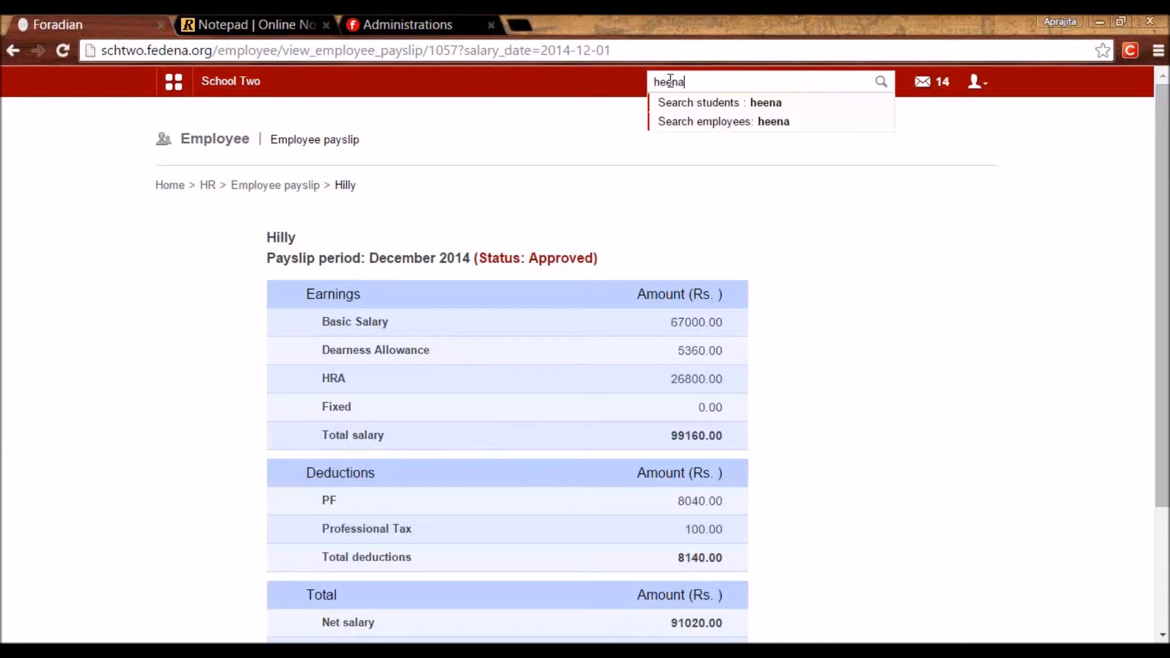
left_click(721, 126)
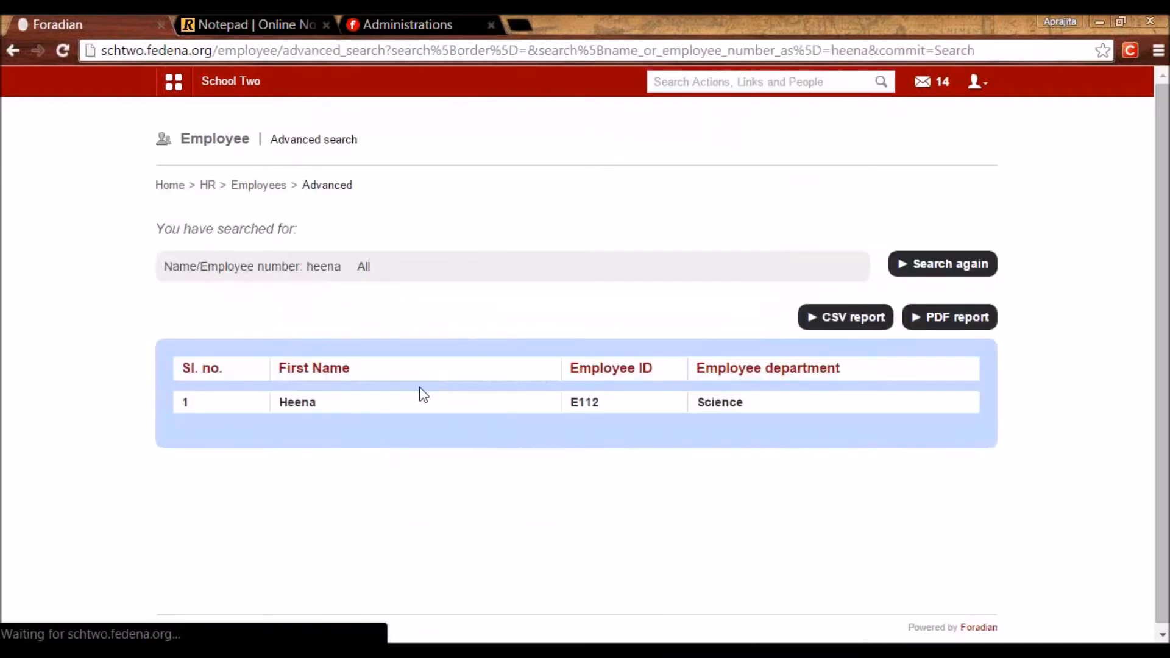
left_click(306, 402)
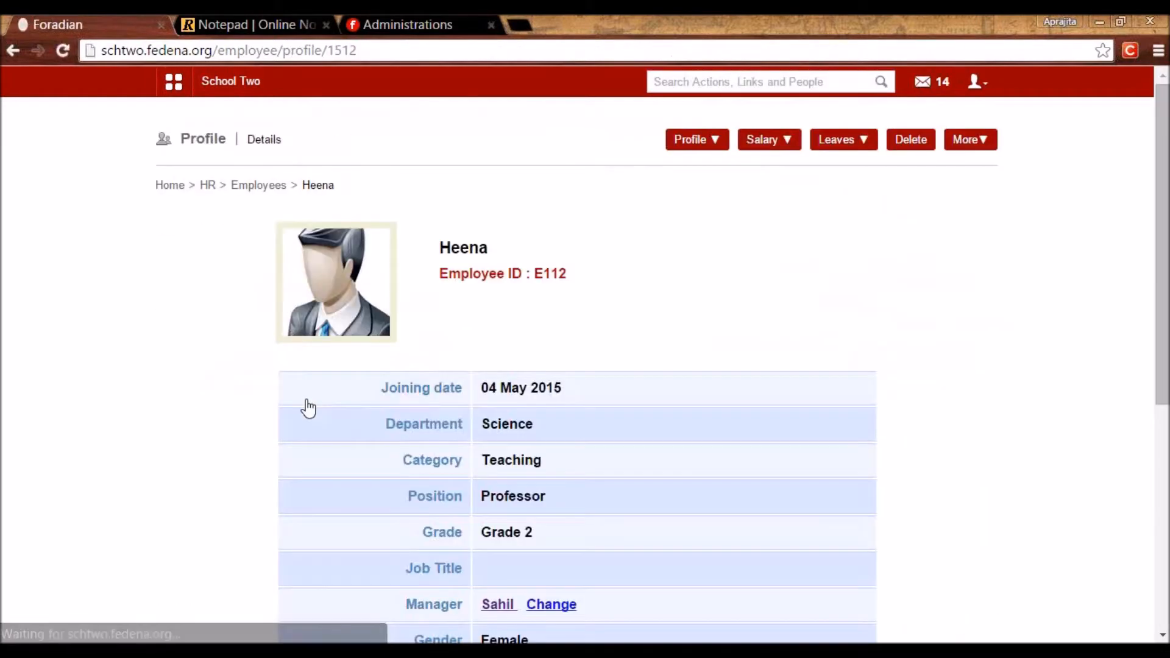
Display her May 2015 payslip from Salary > Payslip, then switch to the notes tab.
left_click(751, 143)
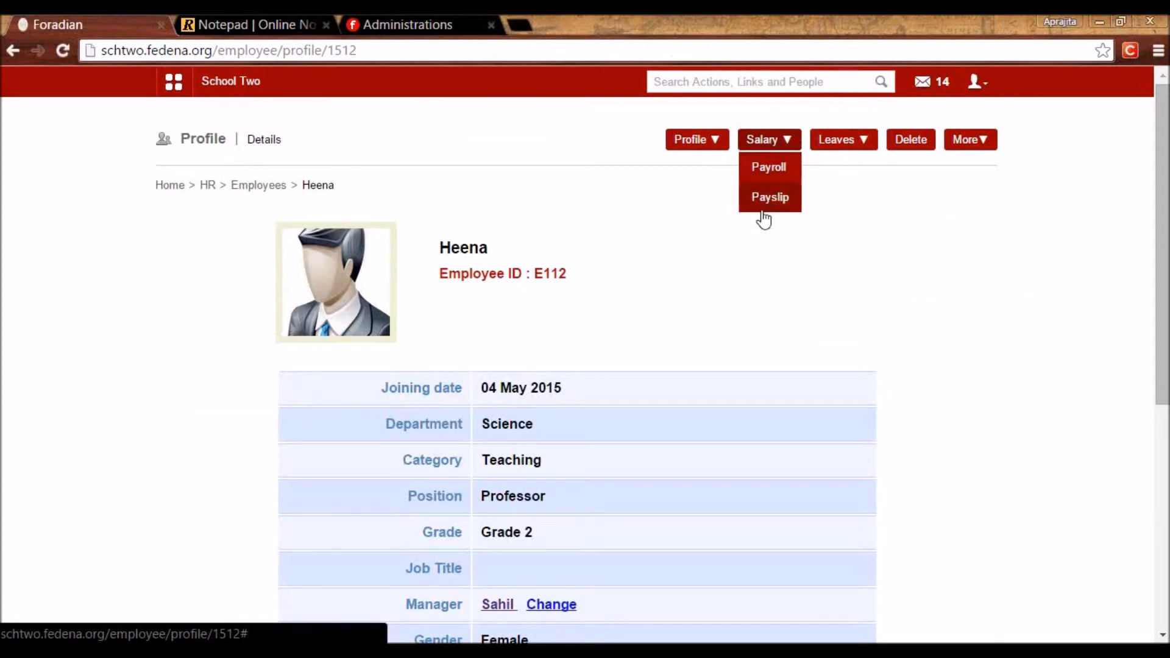
mouse_move(766, 150)
left_click(770, 198)
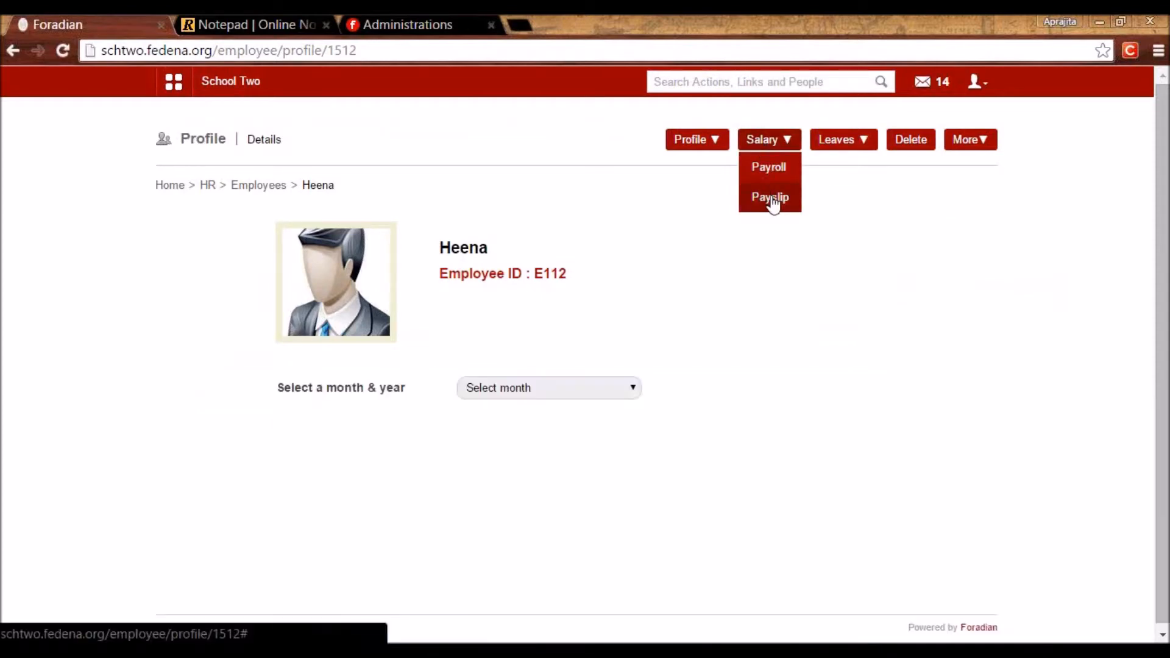
left_click(518, 388)
left_click(518, 418)
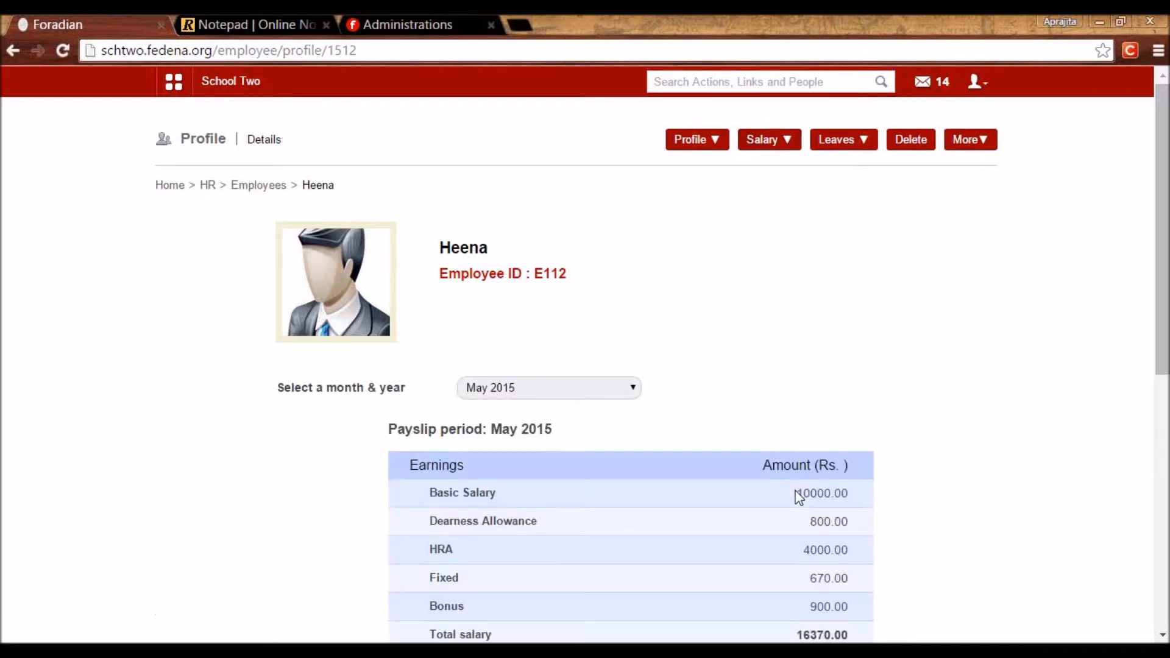
scroll(799, 495, "down", 5)
left_click_drag(1163, 397, 1082, 270)
scroll(1083, 270, "up", 1)
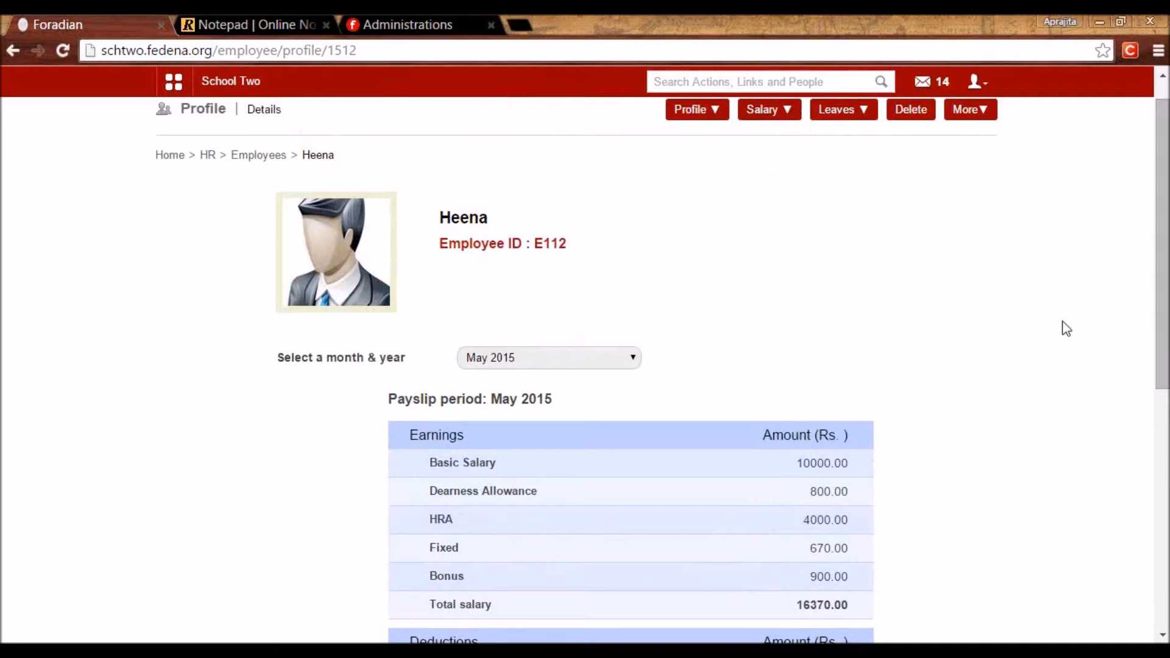
left_click_drag(1161, 352, 1145, 281)
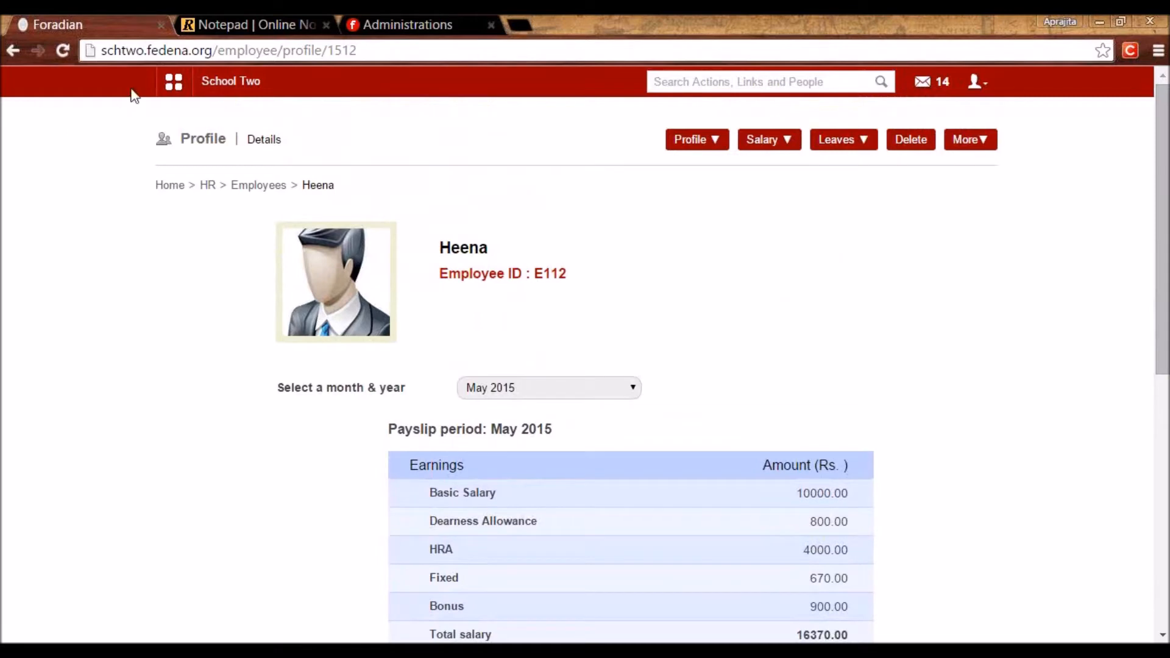
left_click(174, 83)
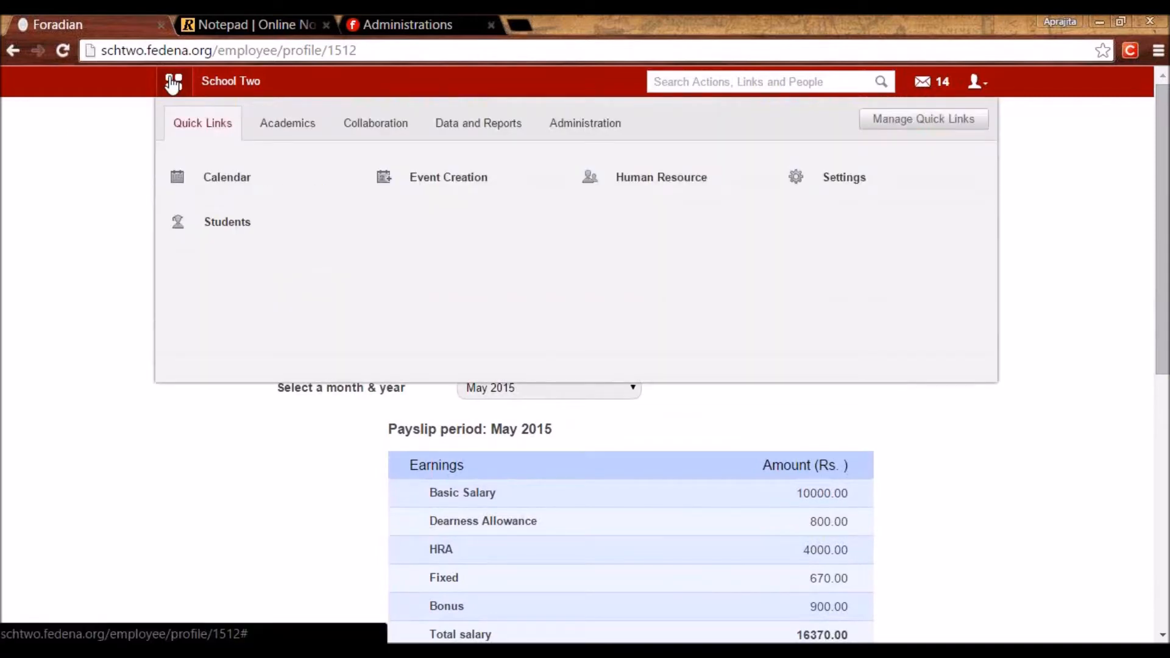
left_click(220, 18)
Review the Settings, Human resource and Student admission note lines down to Timetable, then return to Fedena.
scroll(157, 364, "up", 9)
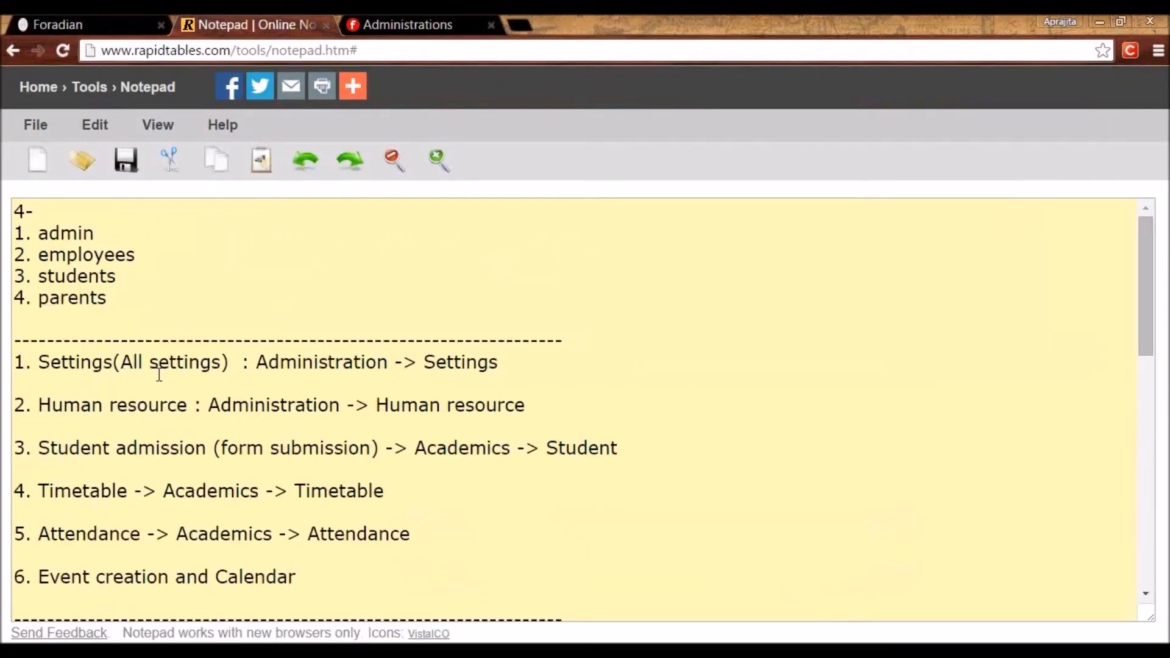
left_click_drag(521, 358, 14, 362)
left_click_drag(539, 409, 20, 406)
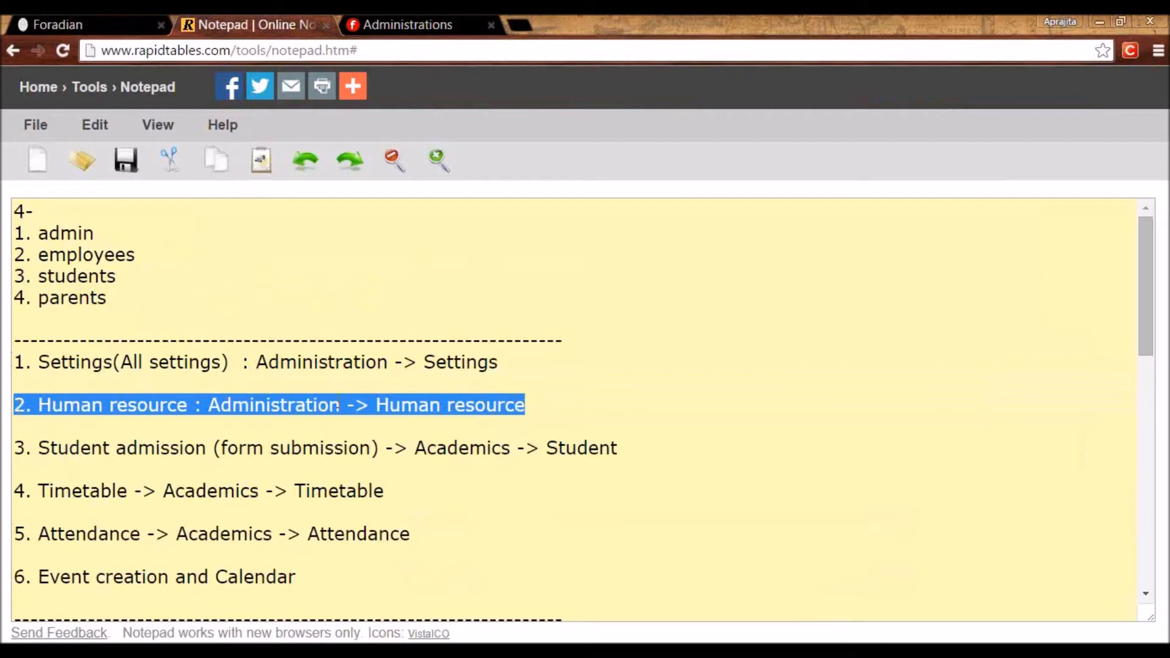
left_click_drag(618, 447, 26, 440)
left_click_drag(37, 493, 125, 495)
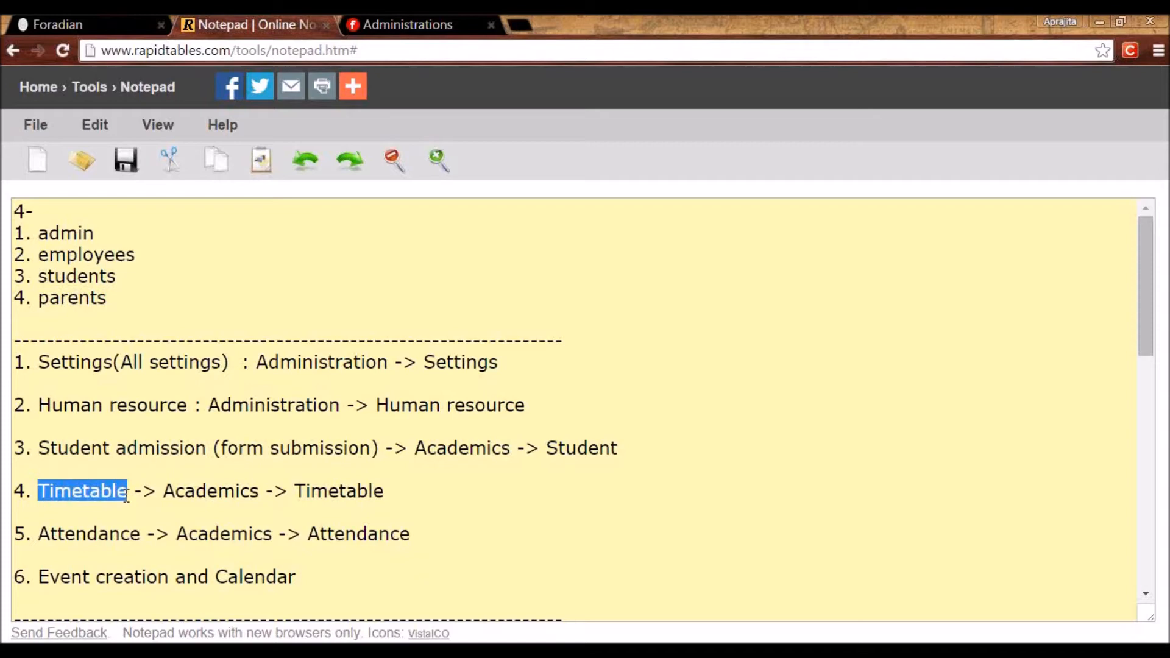
key("alt+Tab")
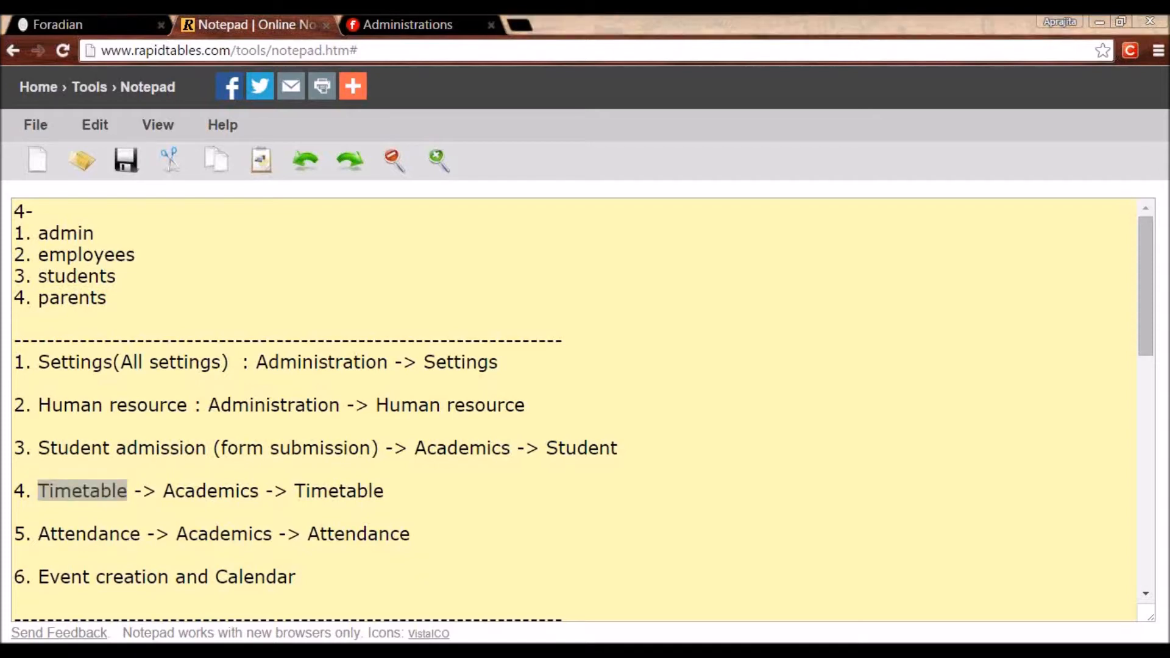
key("alt+Tab")
left_click(58, 24)
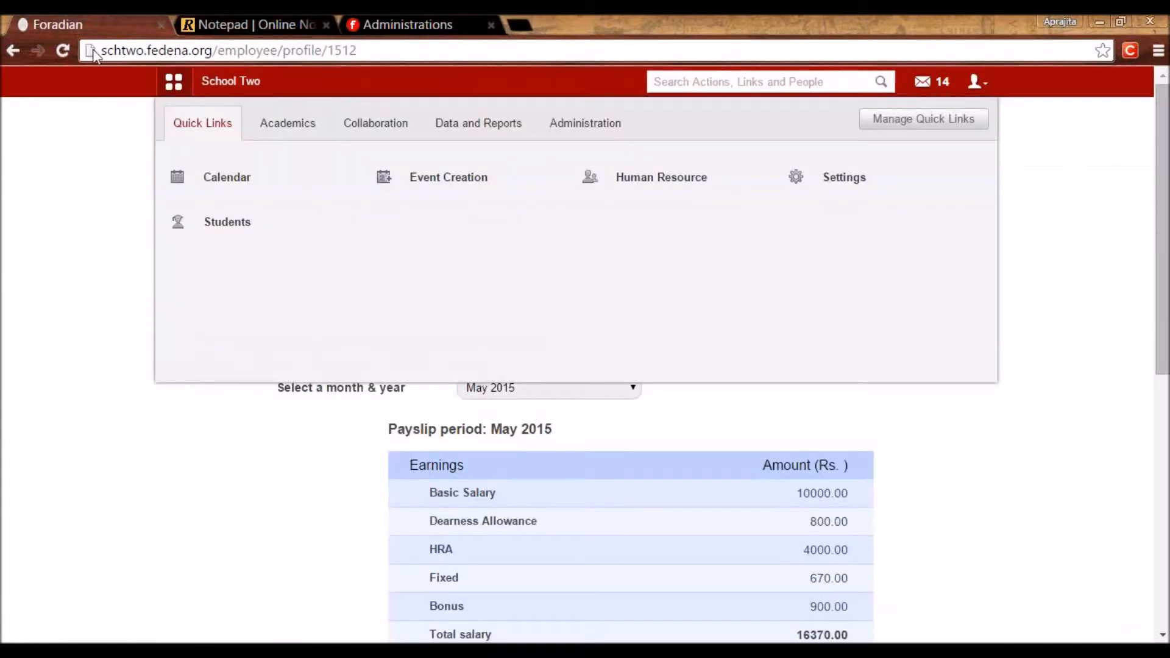
Under Academics > Timetable > Manage class timing set, view the Default set's class timings.
left_click(280, 128)
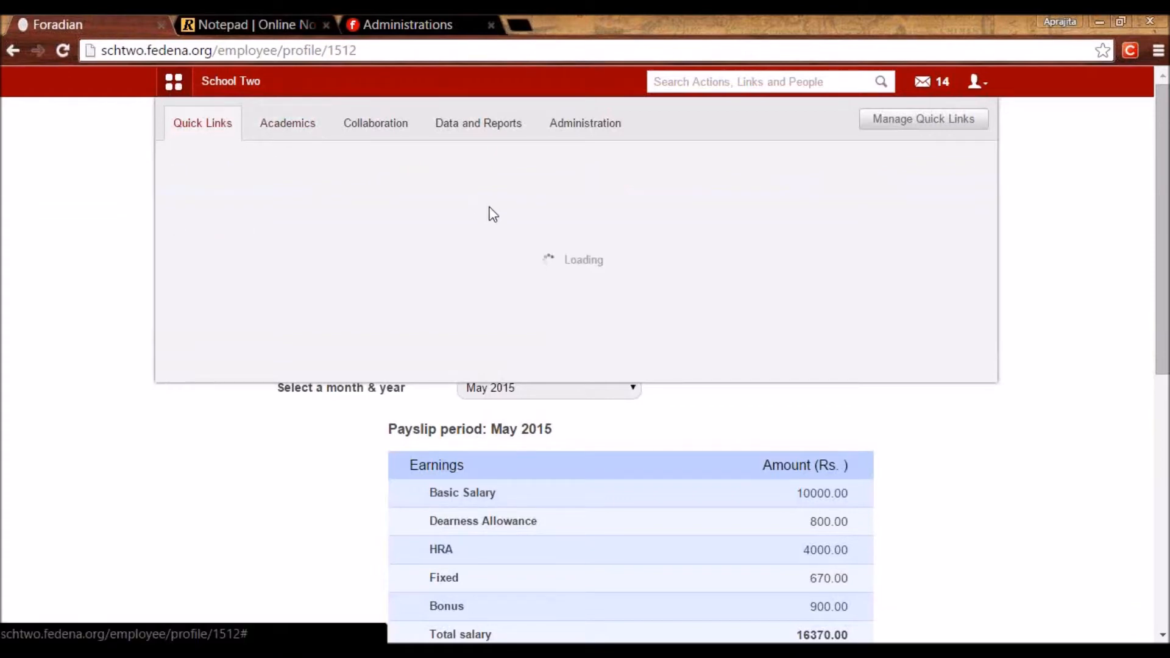
left_click(624, 231)
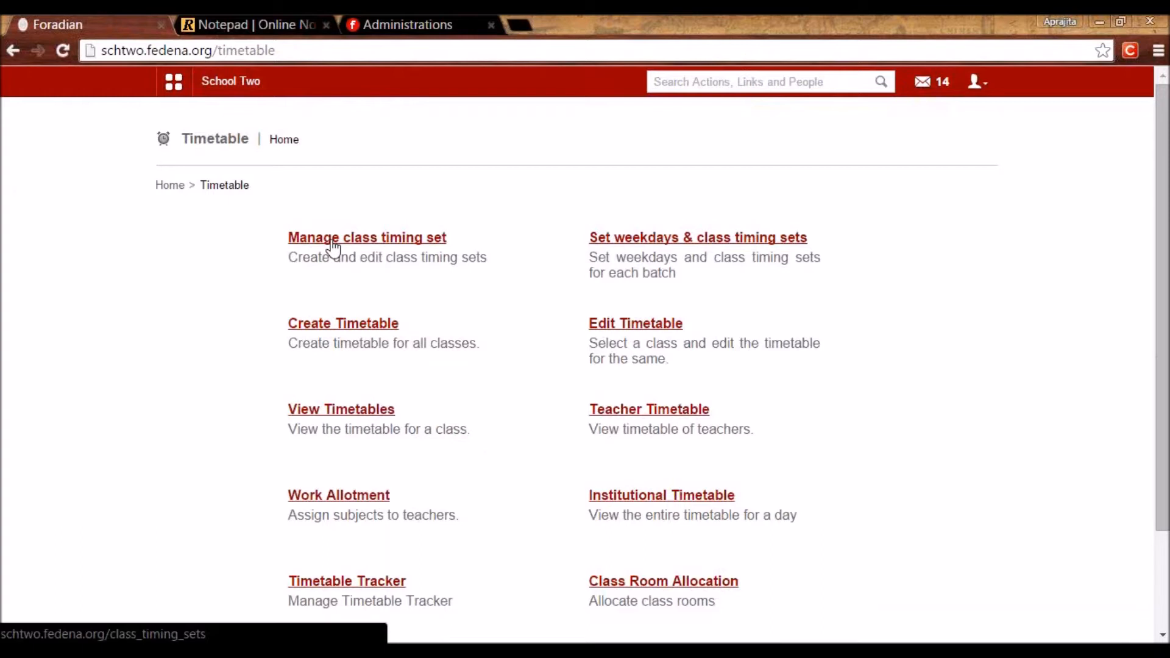
left_click(333, 244)
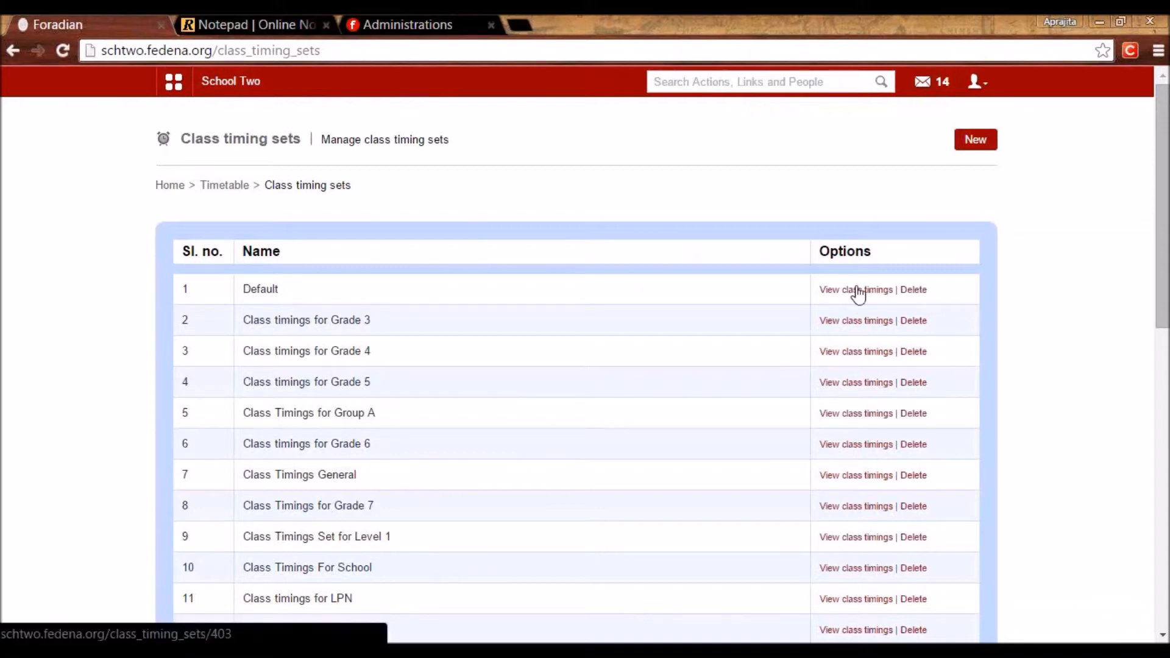
left_click(858, 293)
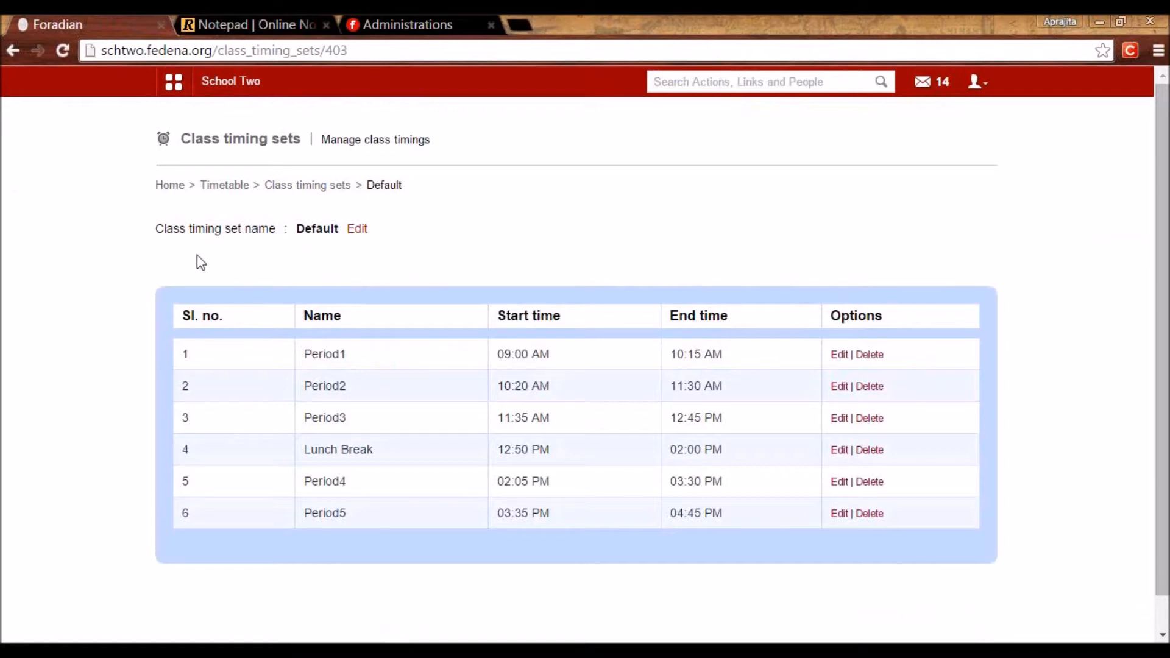
Inspect the Period1 timing and its name, then close it without saving.
left_click(838, 355)
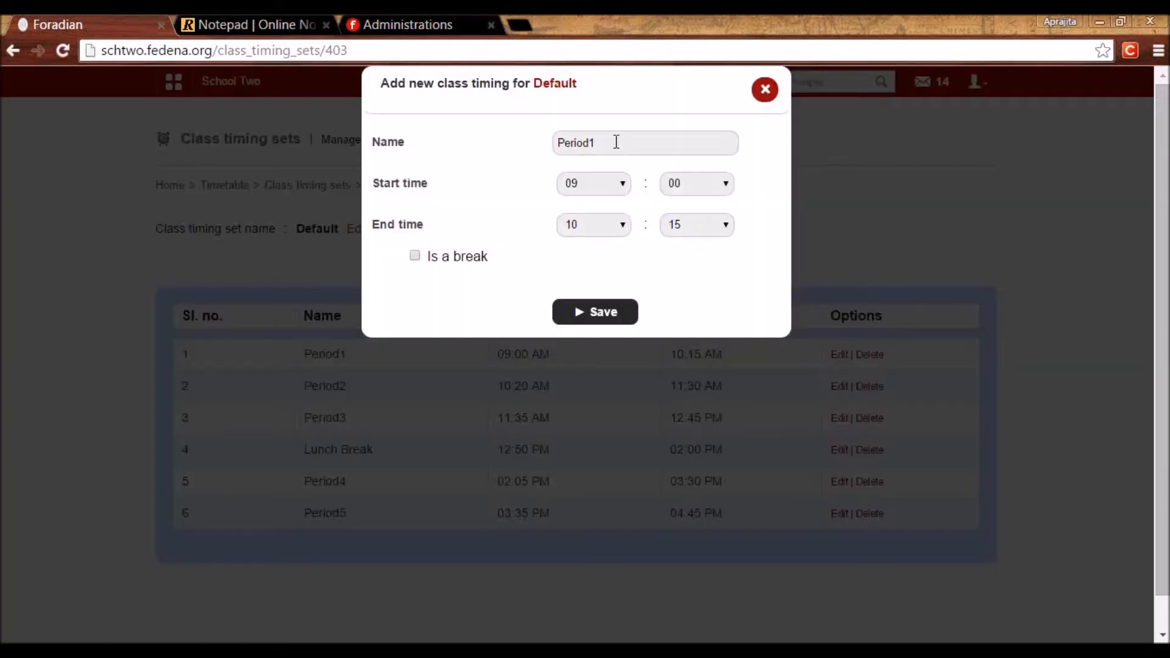
left_click_drag(616, 142, 499, 172)
left_click(610, 151)
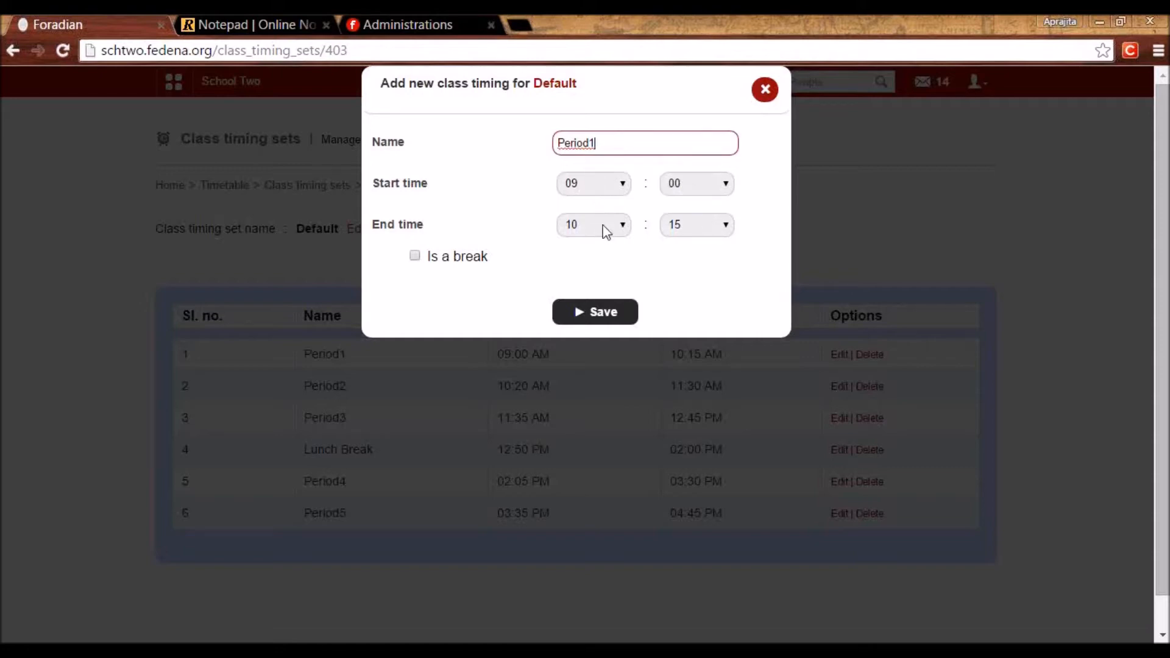
double_click(609, 145)
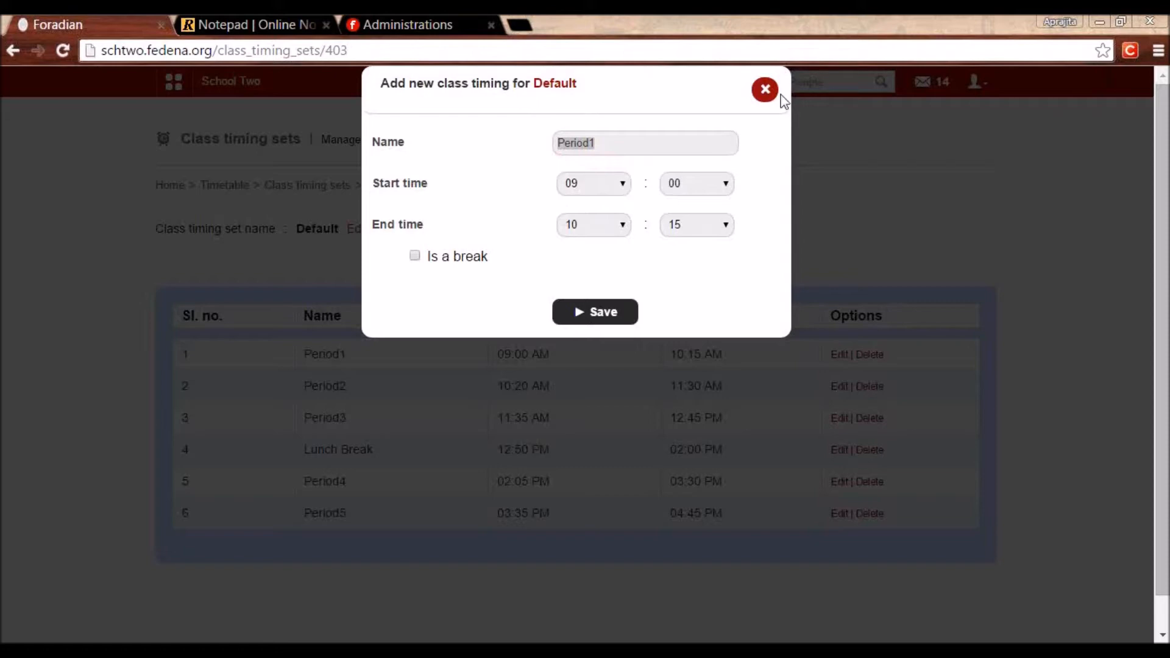
left_click(764, 91)
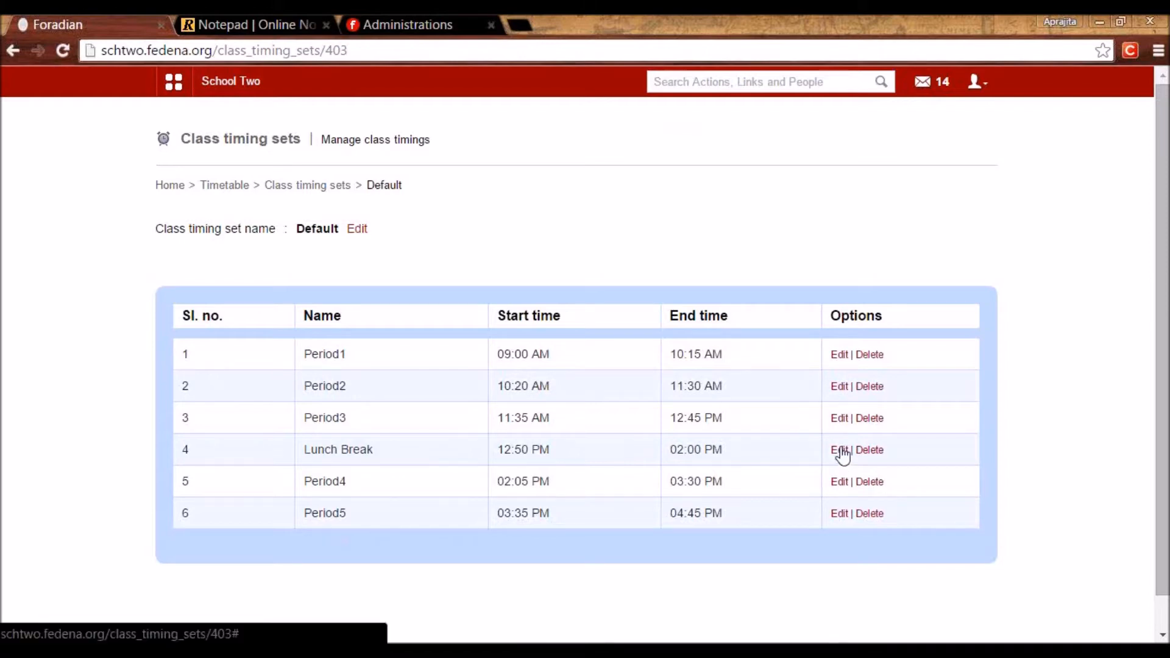
Inspect the Lunch Break timing, tick Is a break, and close it without saving.
left_click(840, 452)
left_click(415, 257)
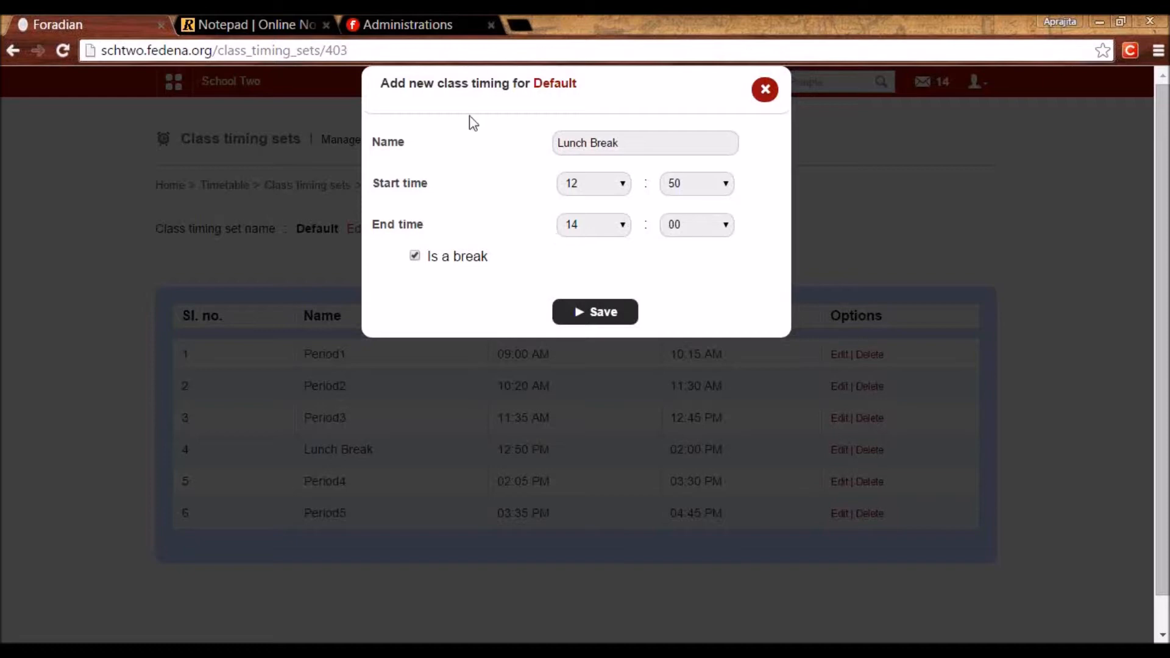
left_click(761, 92)
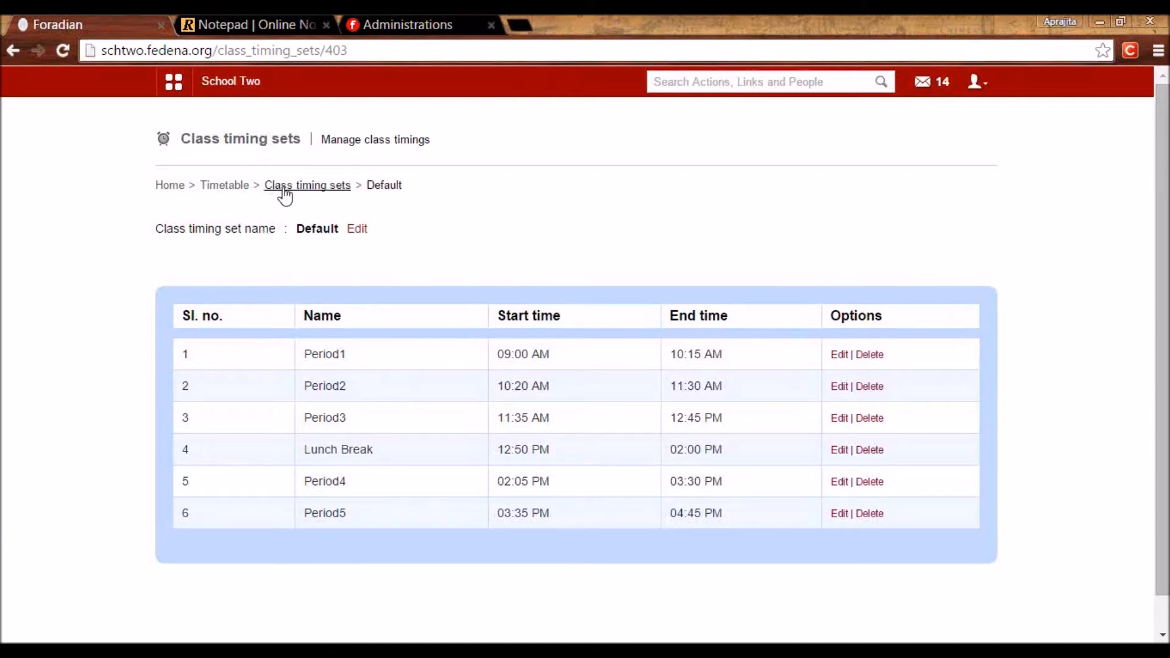
Start a new class timing set, then abandon it and return to the sets list.
left_click(273, 186)
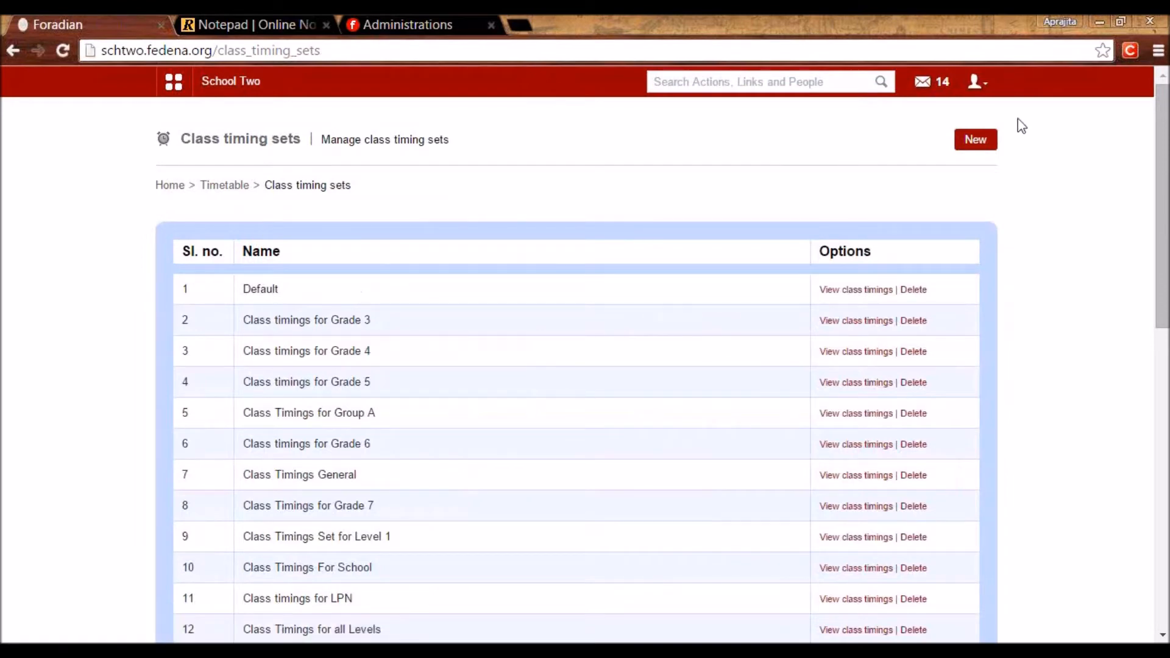
left_click(986, 149)
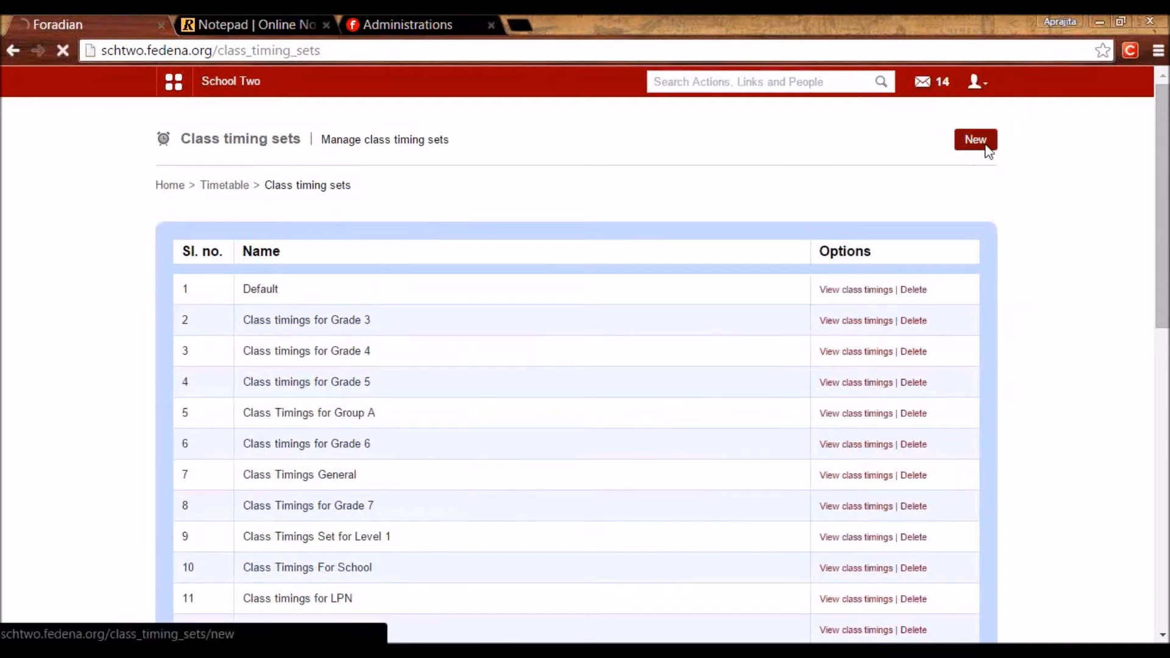
left_click(374, 242)
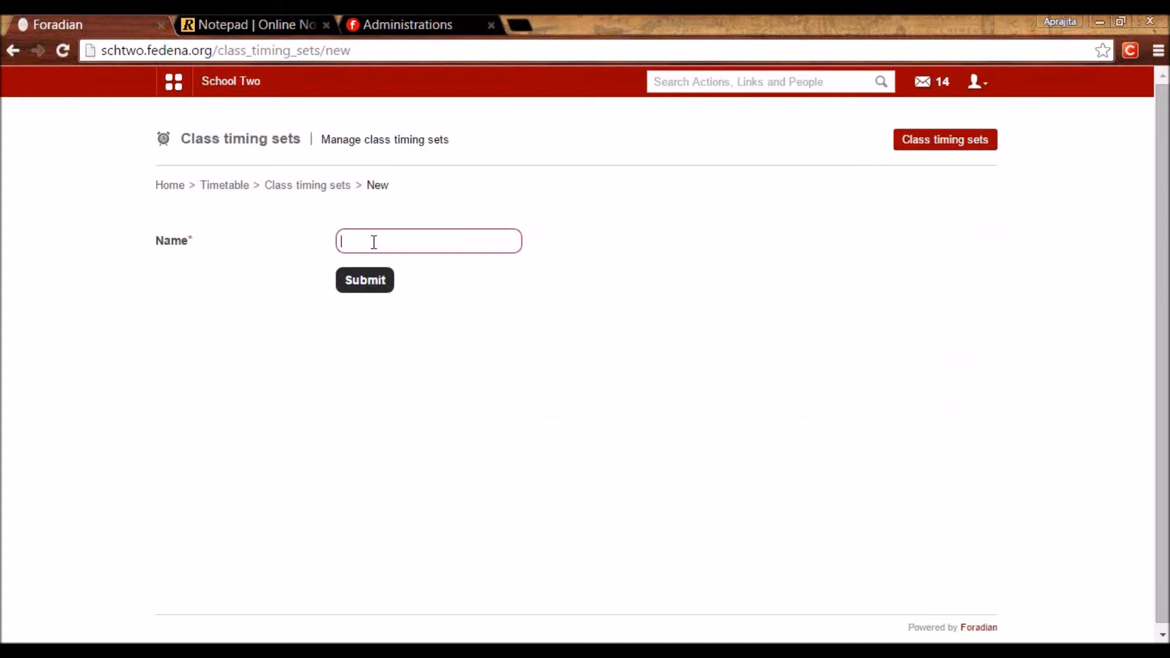
left_click(305, 187)
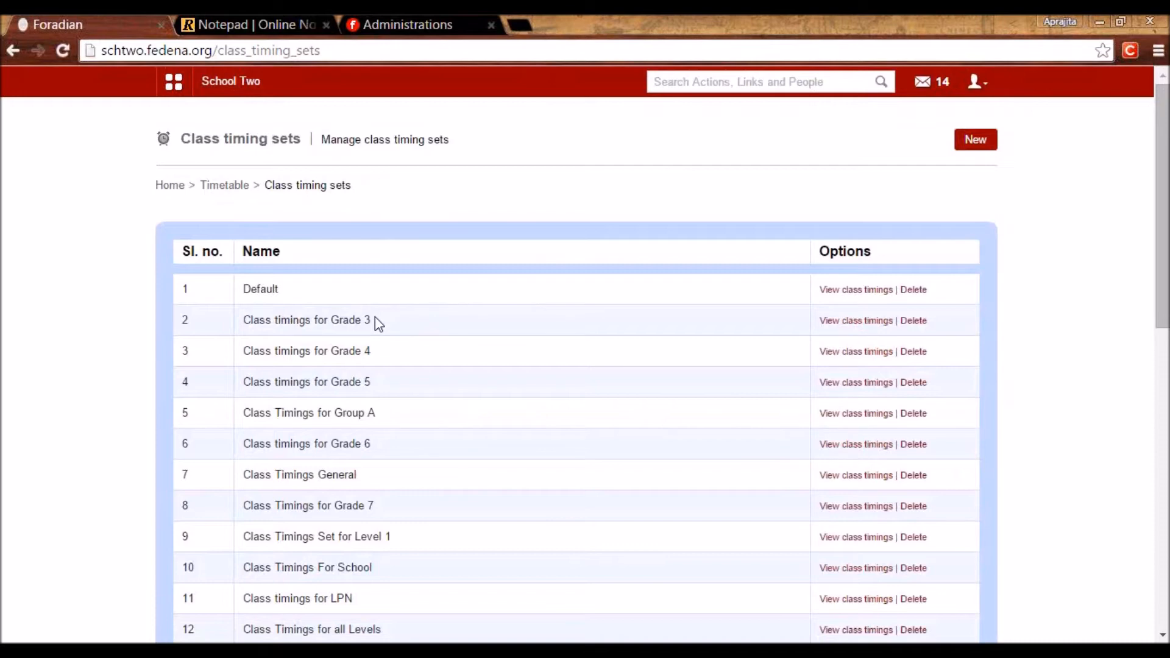
Review the Default and Grade 3–5 timing set names, then open Set weekdays & class timing sets.
left_click_drag(374, 320, 241, 319)
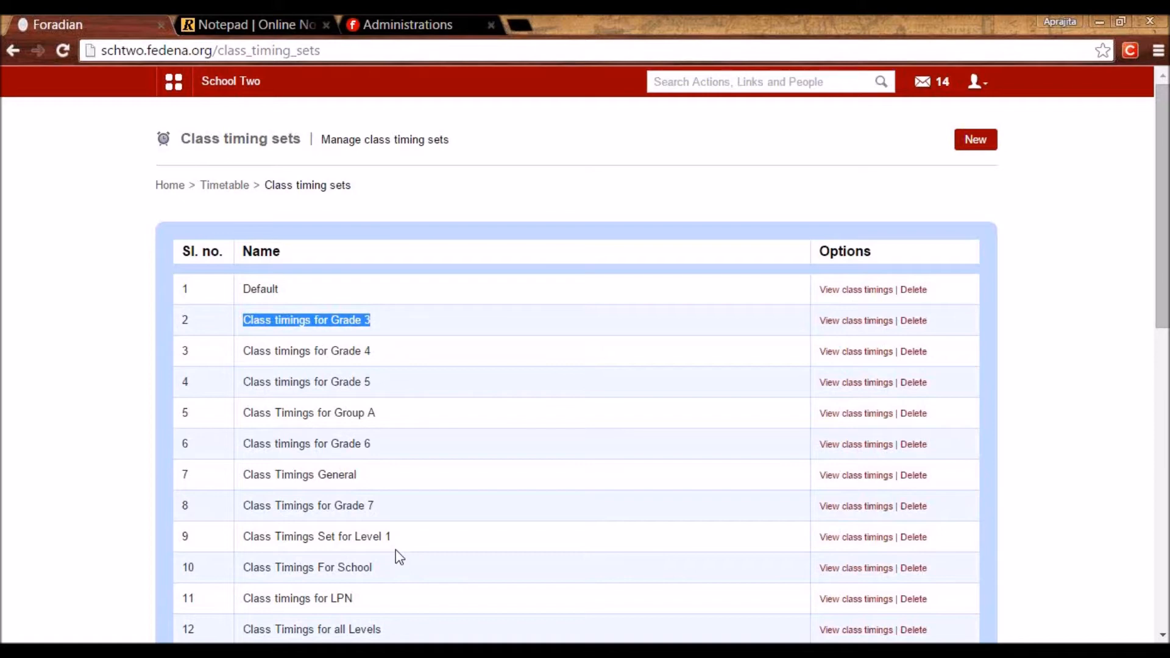
left_click_drag(280, 291, 242, 291)
left_click_drag(375, 321, 244, 329)
left_click_drag(371, 356, 249, 356)
left_click_drag(386, 387, 230, 386)
left_click(373, 411)
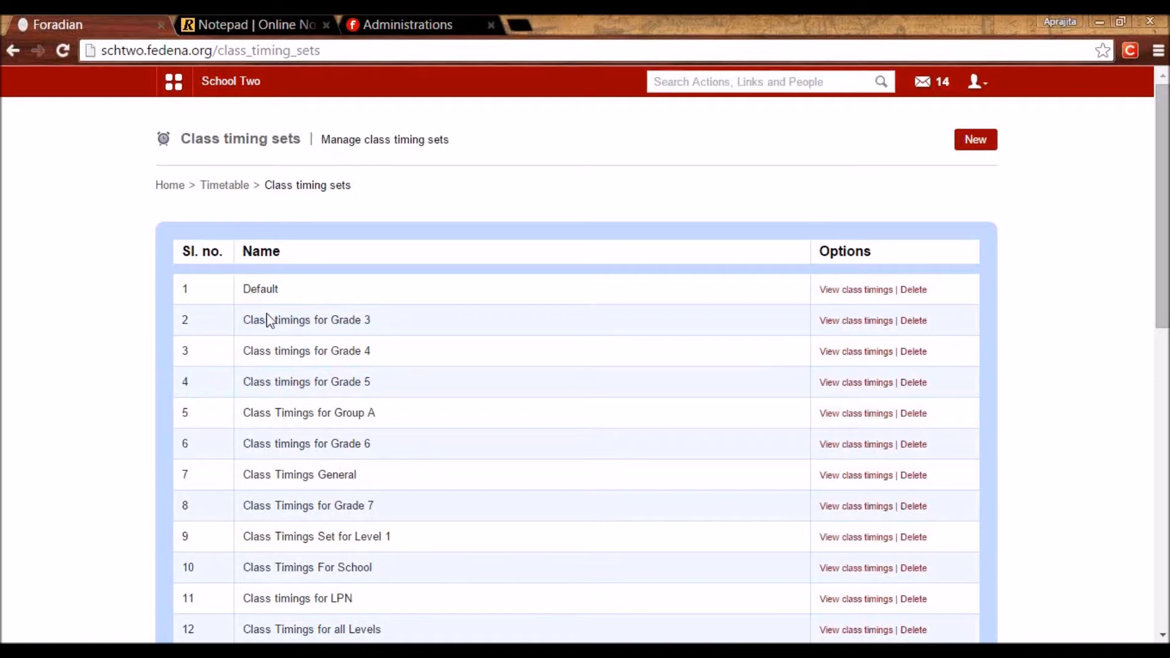
left_click(226, 189)
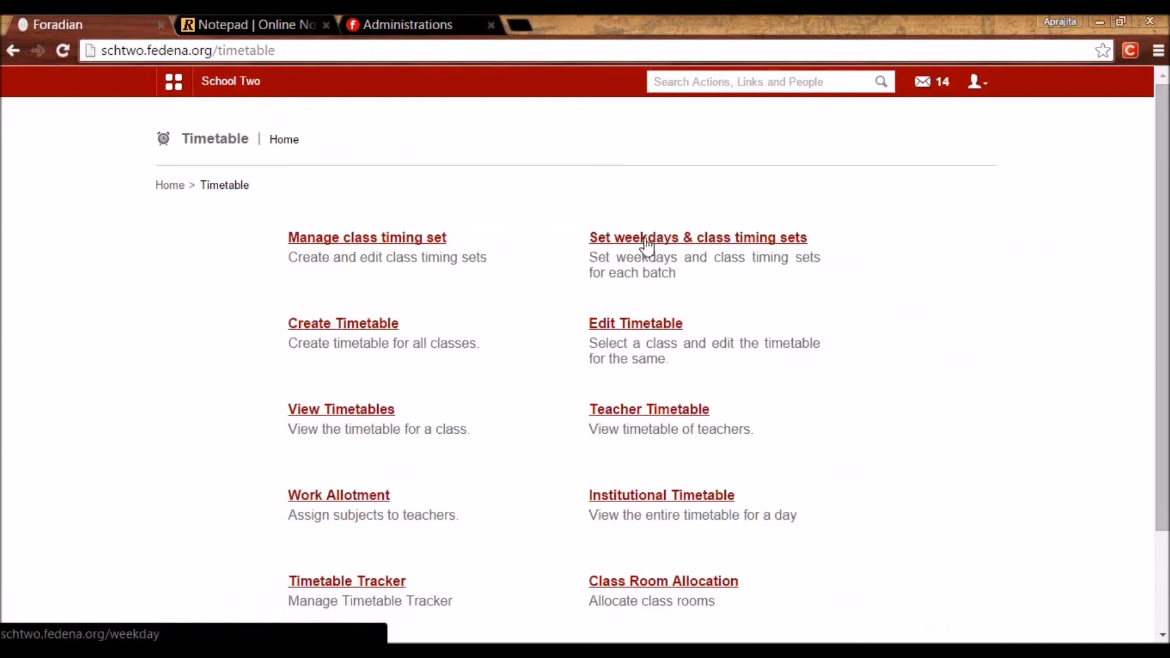
left_click(646, 243)
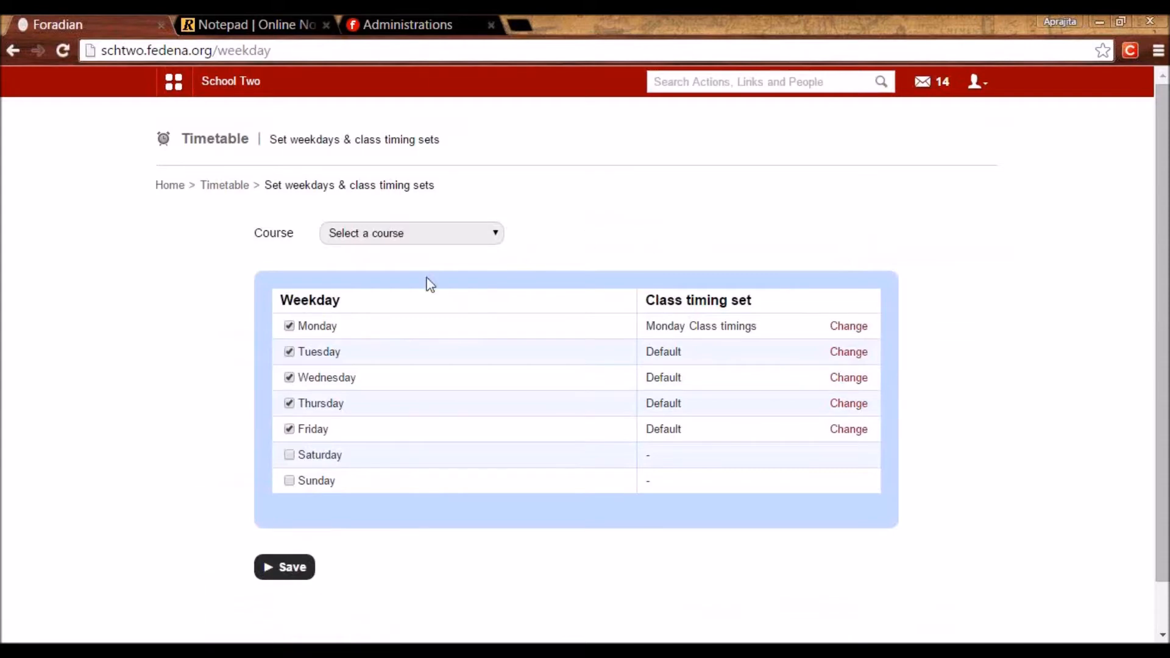
Select course Grade 02 and batch G02 - A 2015-2016.
left_click(407, 237)
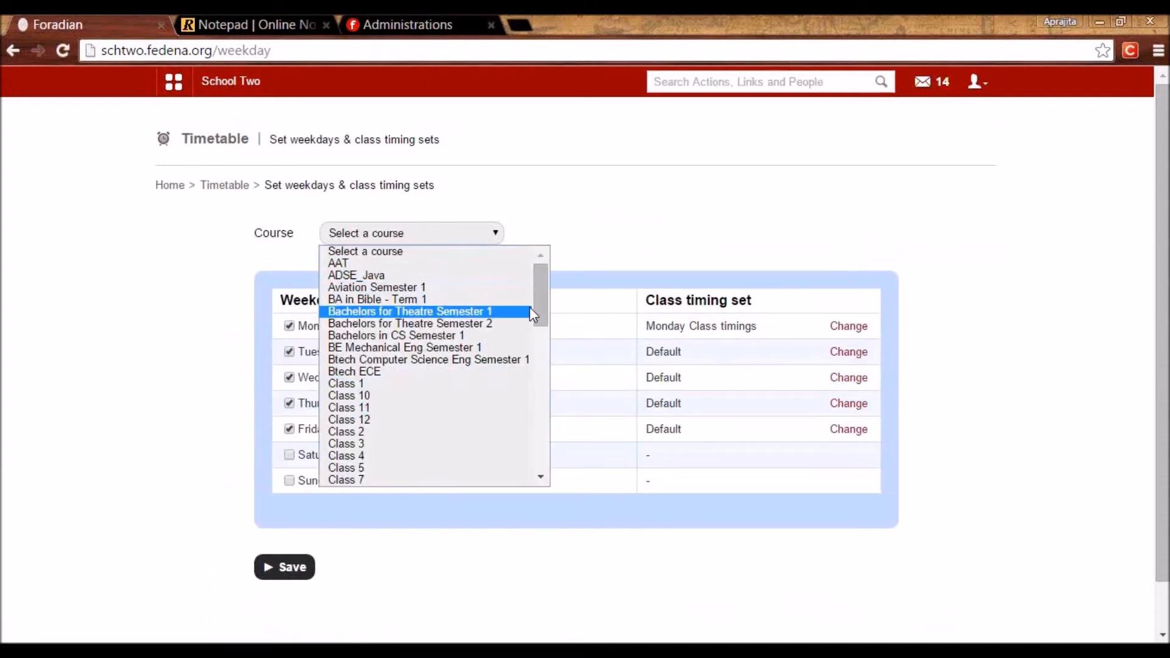
left_click_drag(540, 308, 541, 399)
left_click(415, 315)
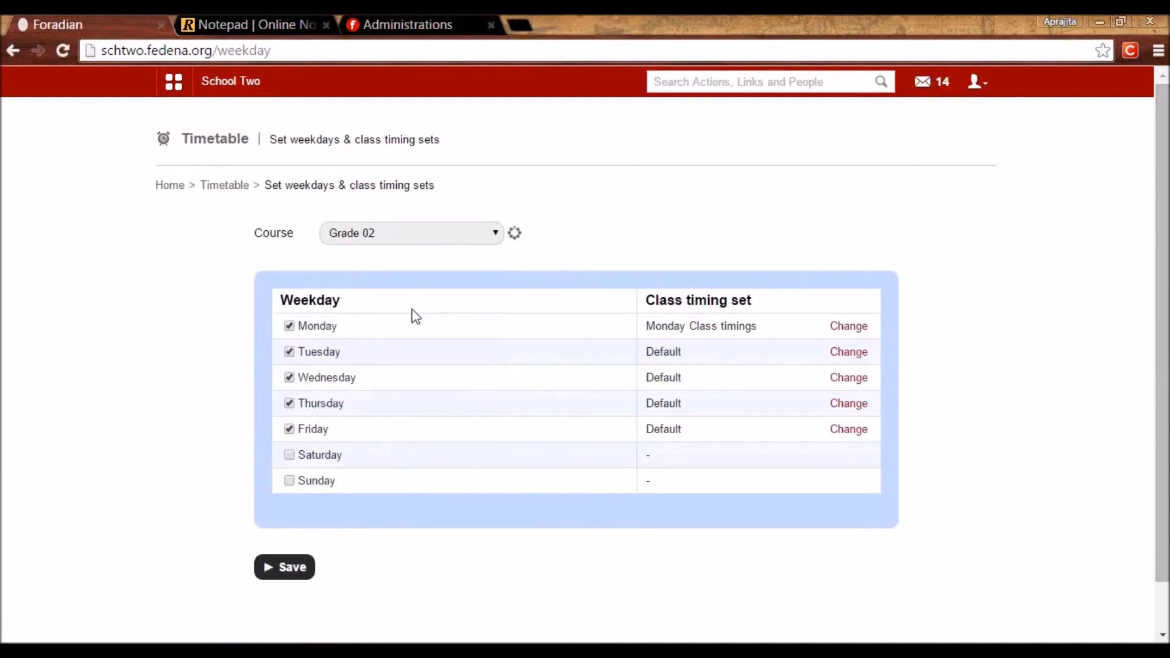
left_click(635, 233)
left_click(631, 263)
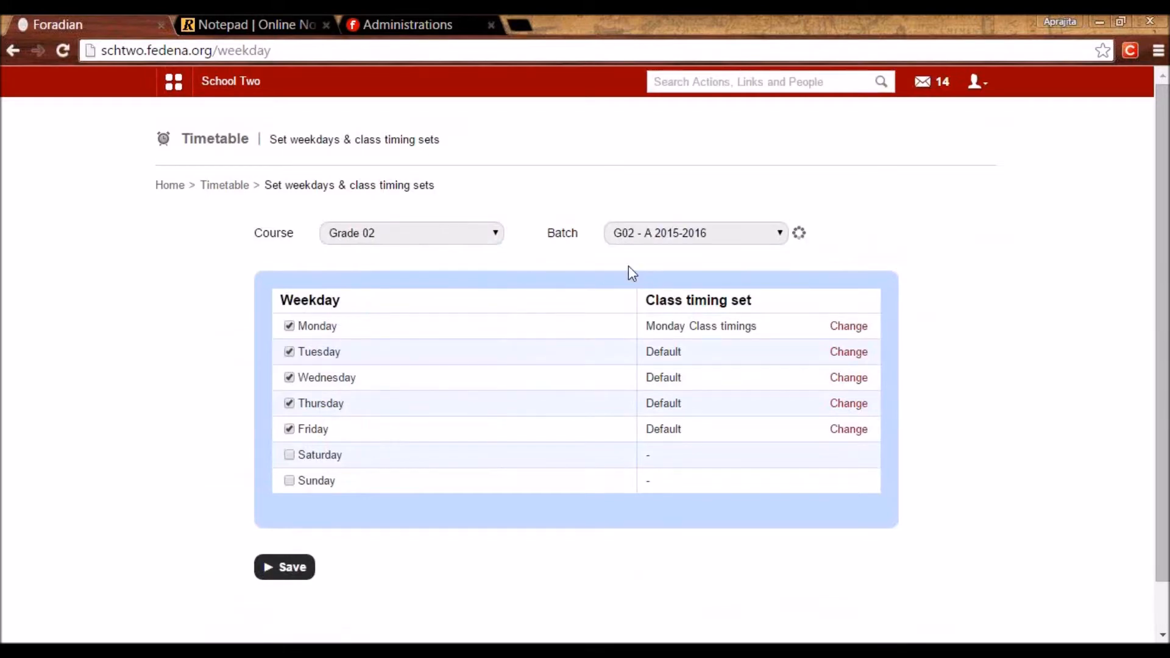
Change Monday's class timing set from Monday Class timings to Default.
left_click(835, 326)
left_click(756, 333)
scroll(716, 485, "up", 10)
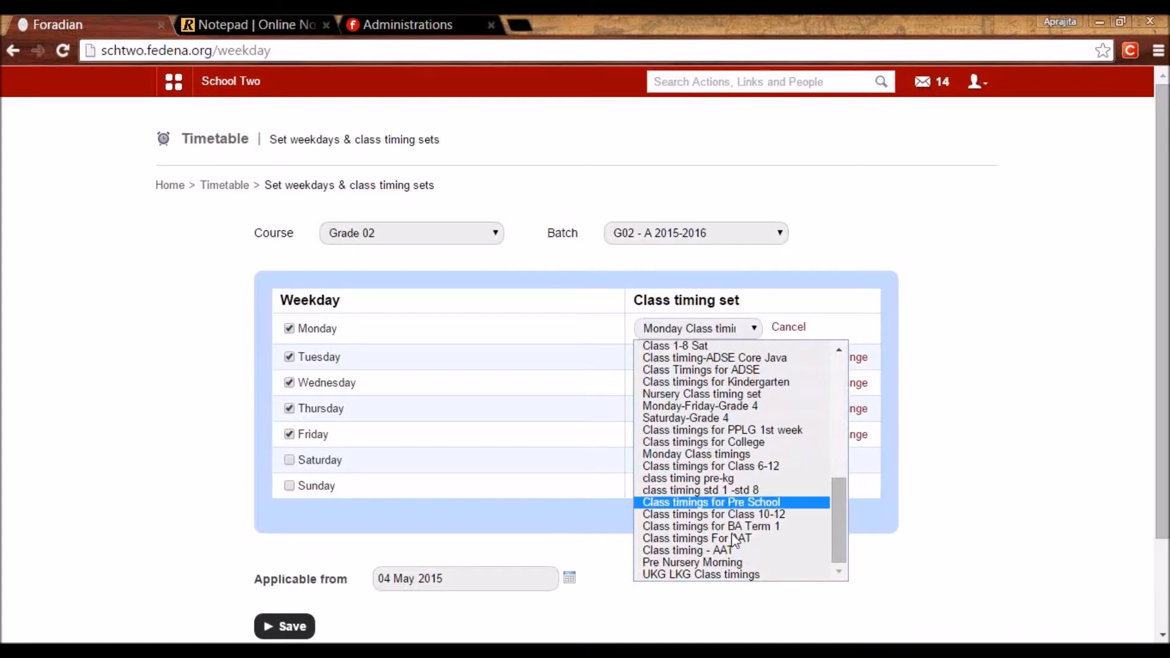
left_click(662, 347)
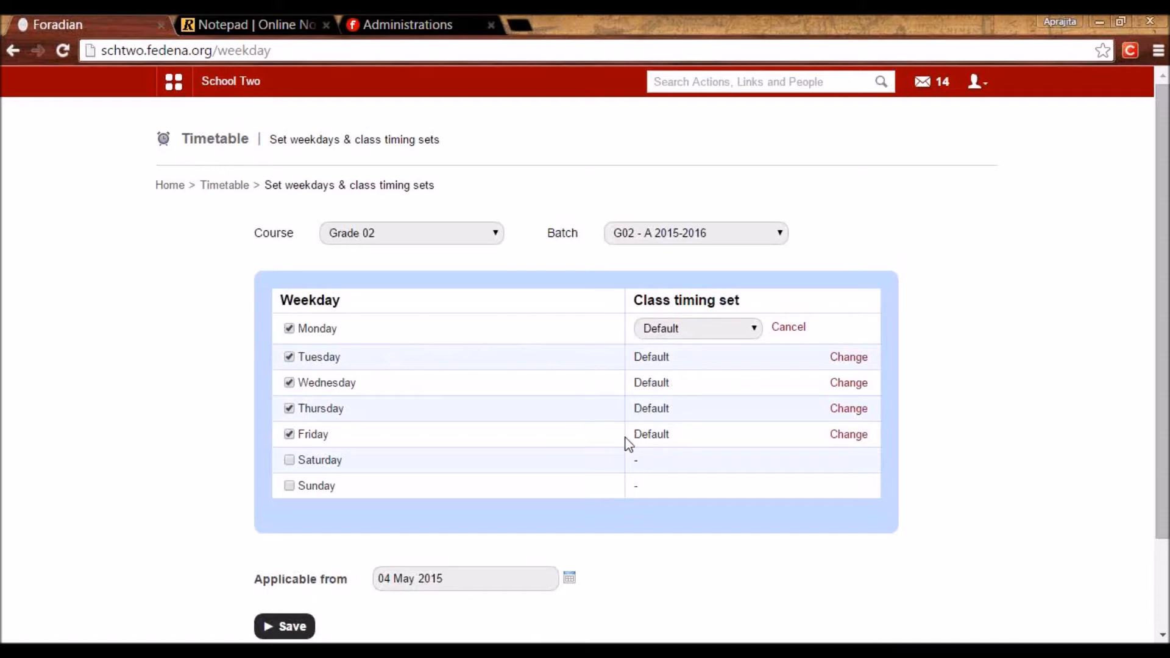
Add Saturday as a school day using the Saturday-Grade 4 timing set.
left_click(289, 461)
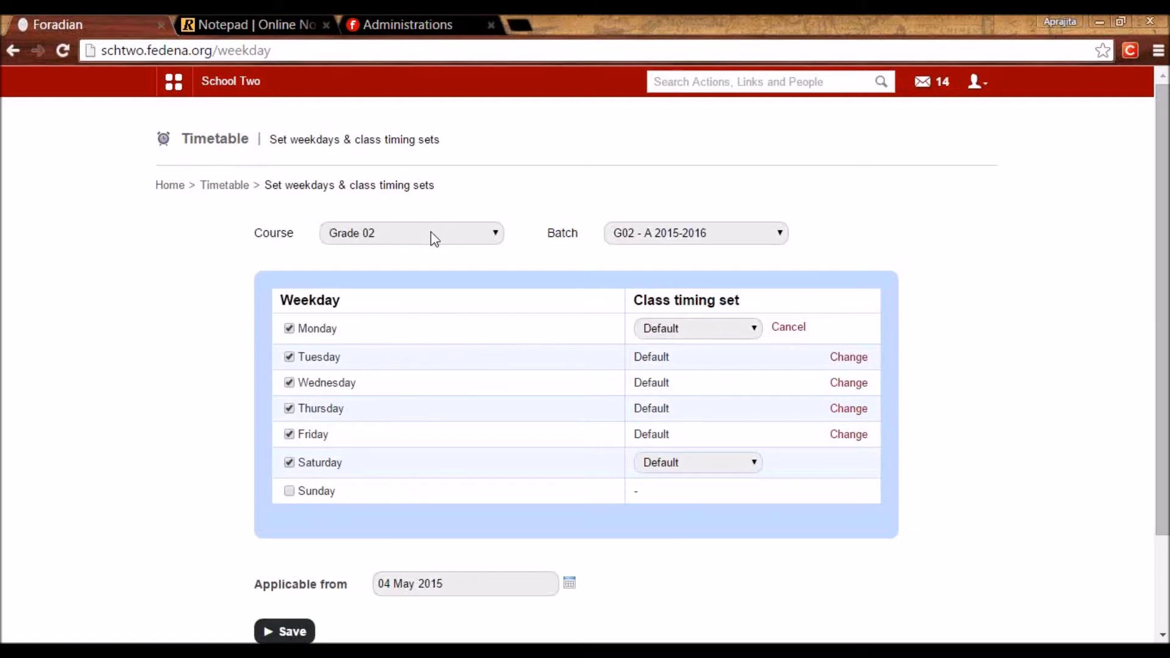
left_click(724, 463)
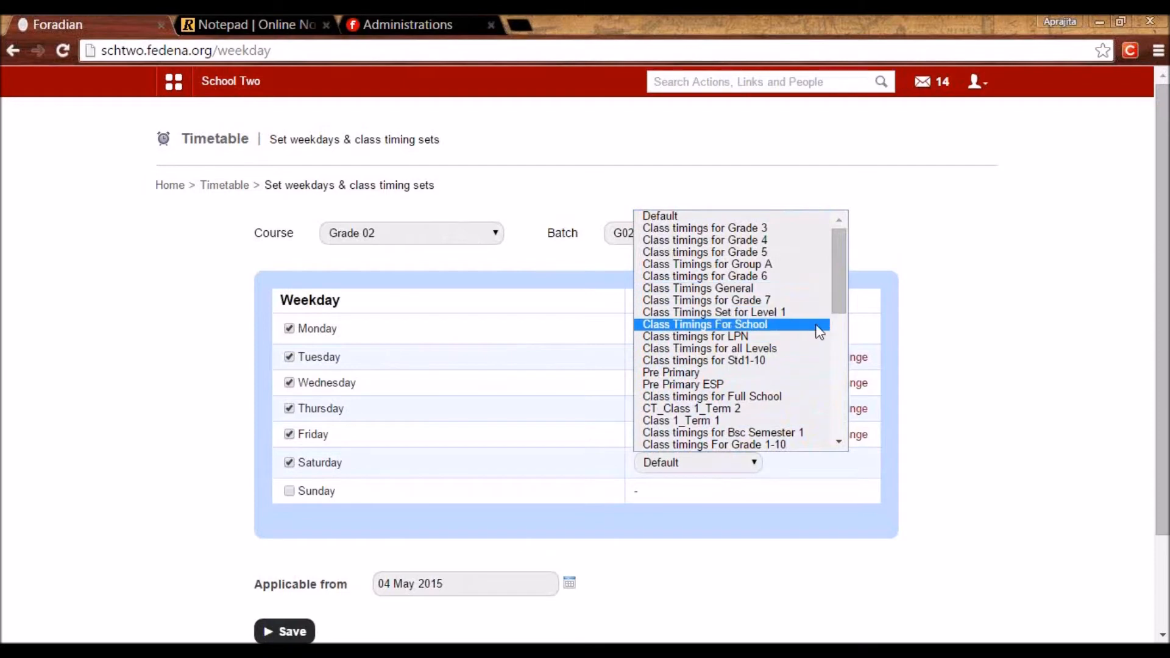
left_click_drag(838, 305, 826, 430)
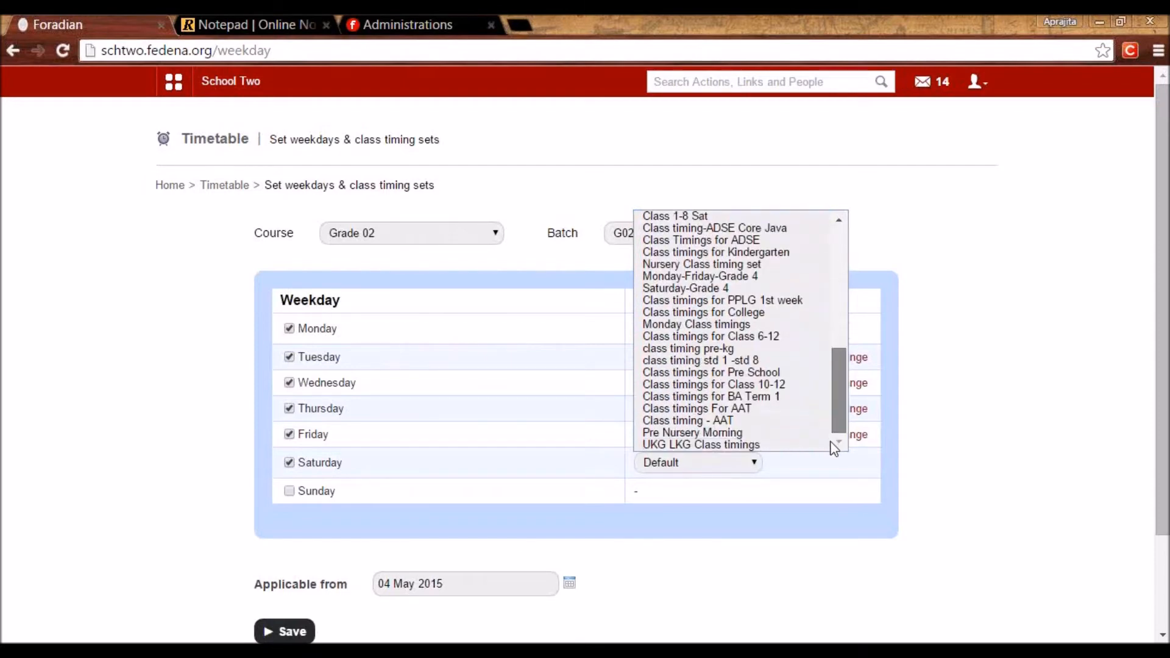
left_click(735, 289)
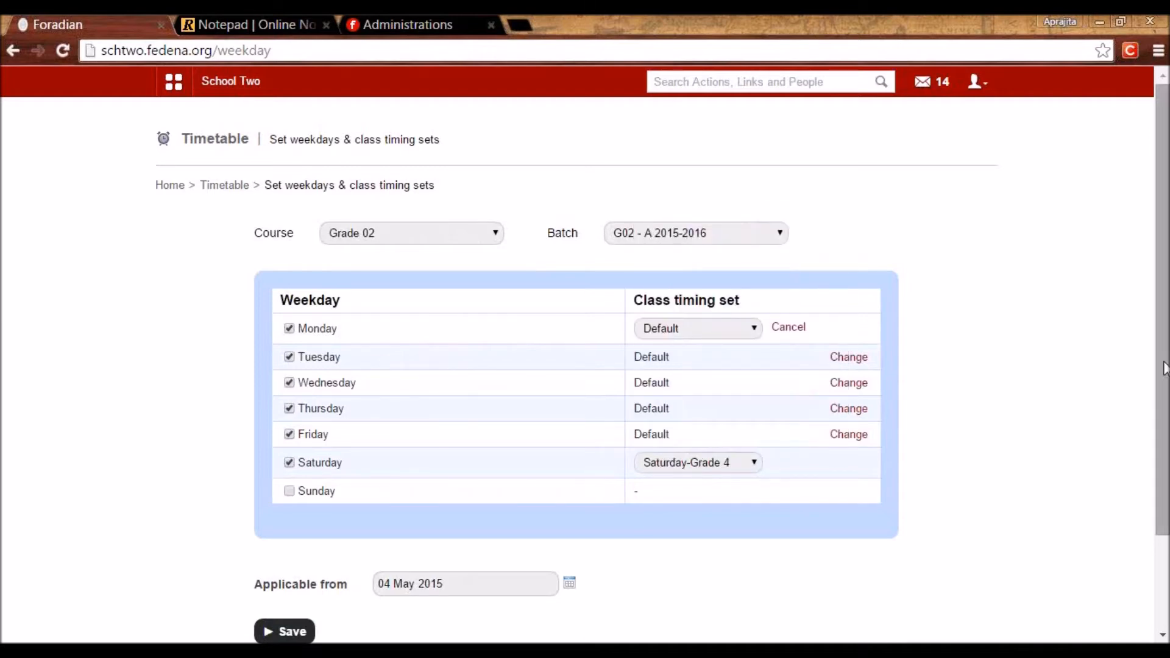
scroll(1164, 369, "down", 1)
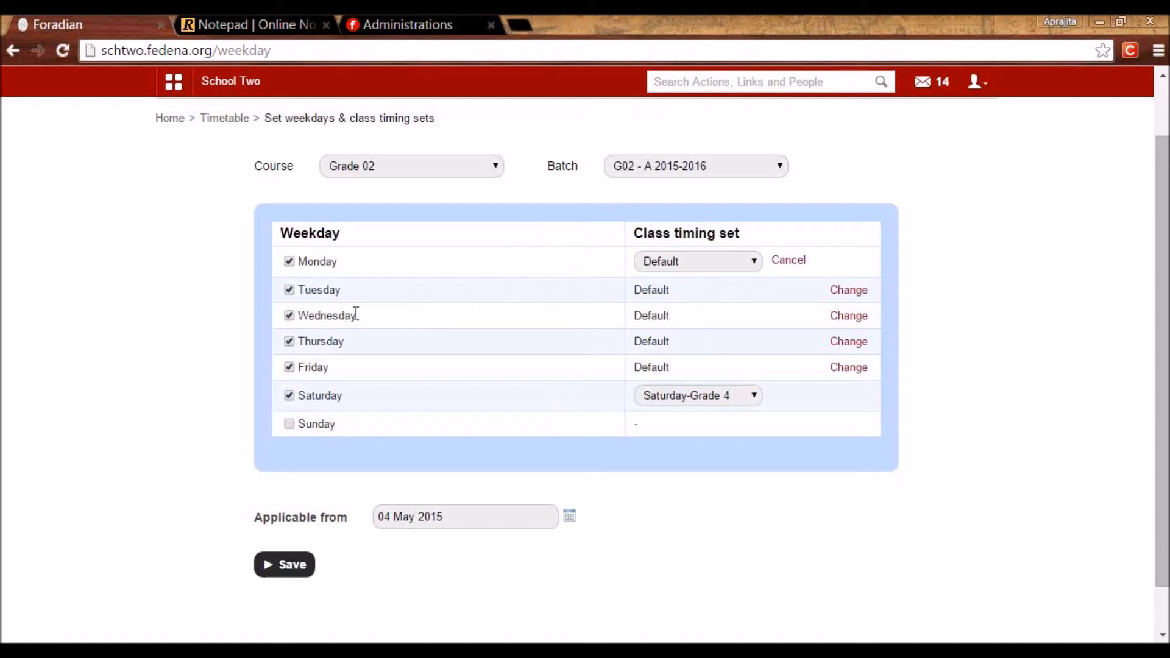
Save and confirm the batch's weekday settings, then return to the Timetable home.
left_click(284, 571)
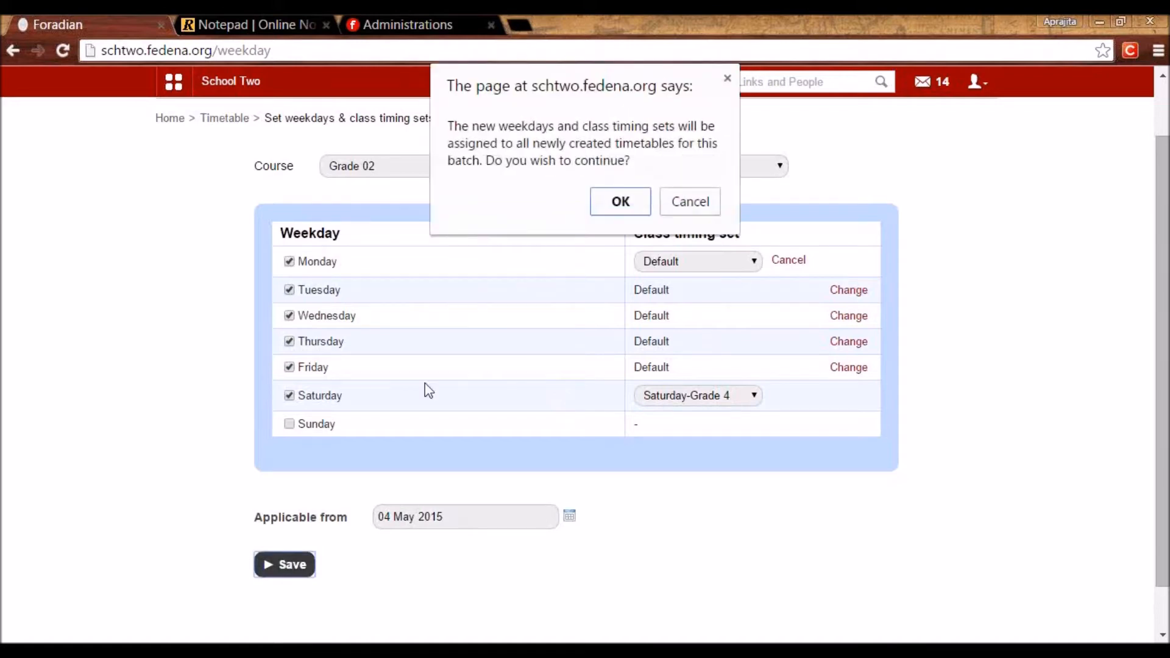
left_click(624, 202)
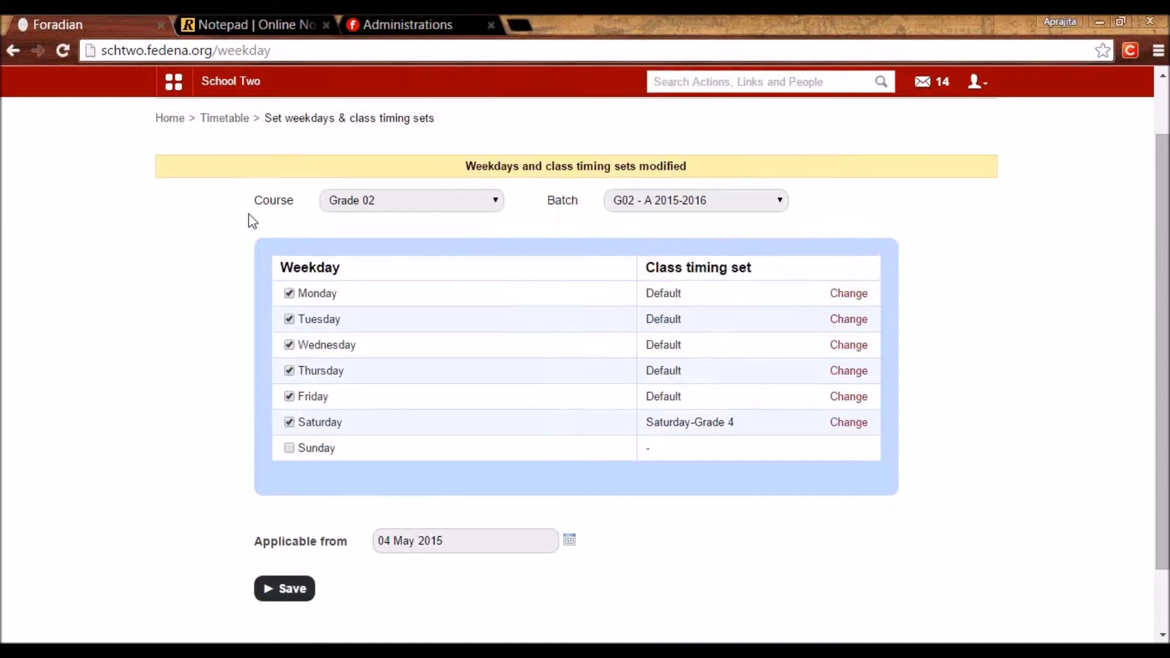
left_click(230, 119)
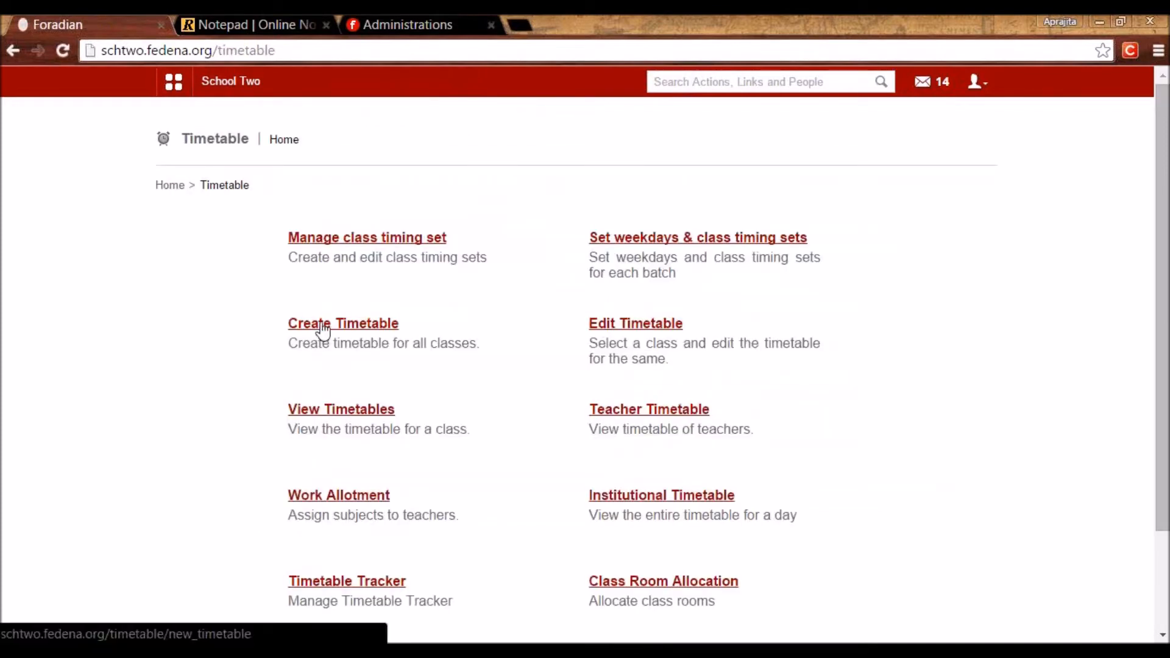
Create a timetable starting 04 May 2015 with end date 15 May 2015.
left_click(647, 325)
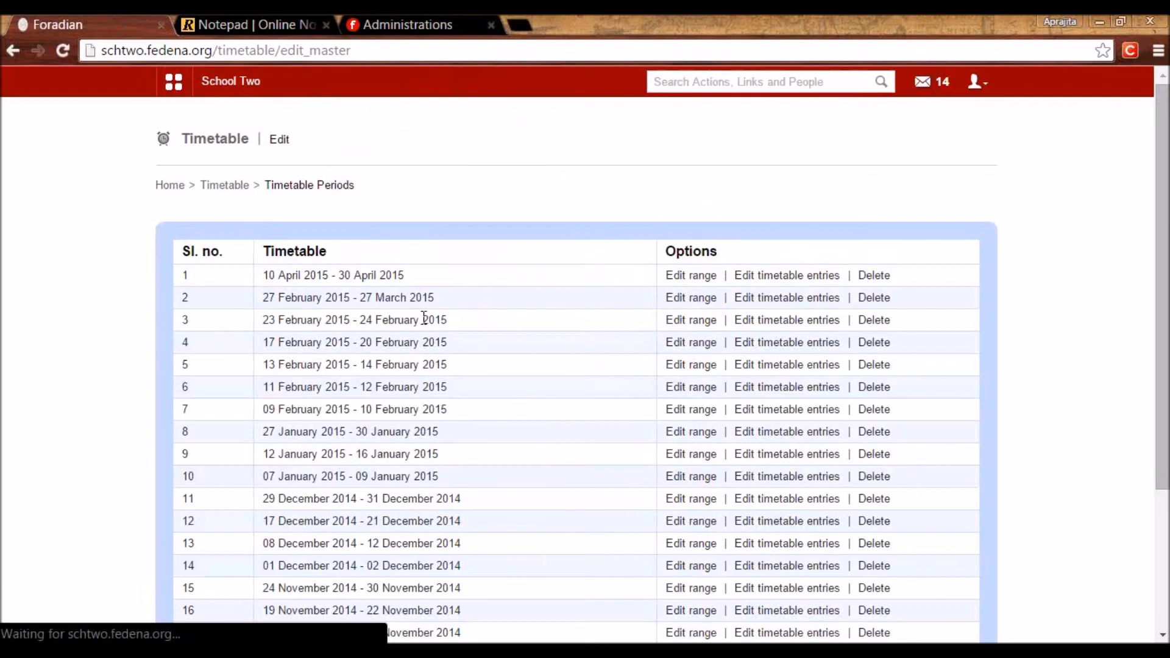
key("alt+Left")
left_click(336, 324)
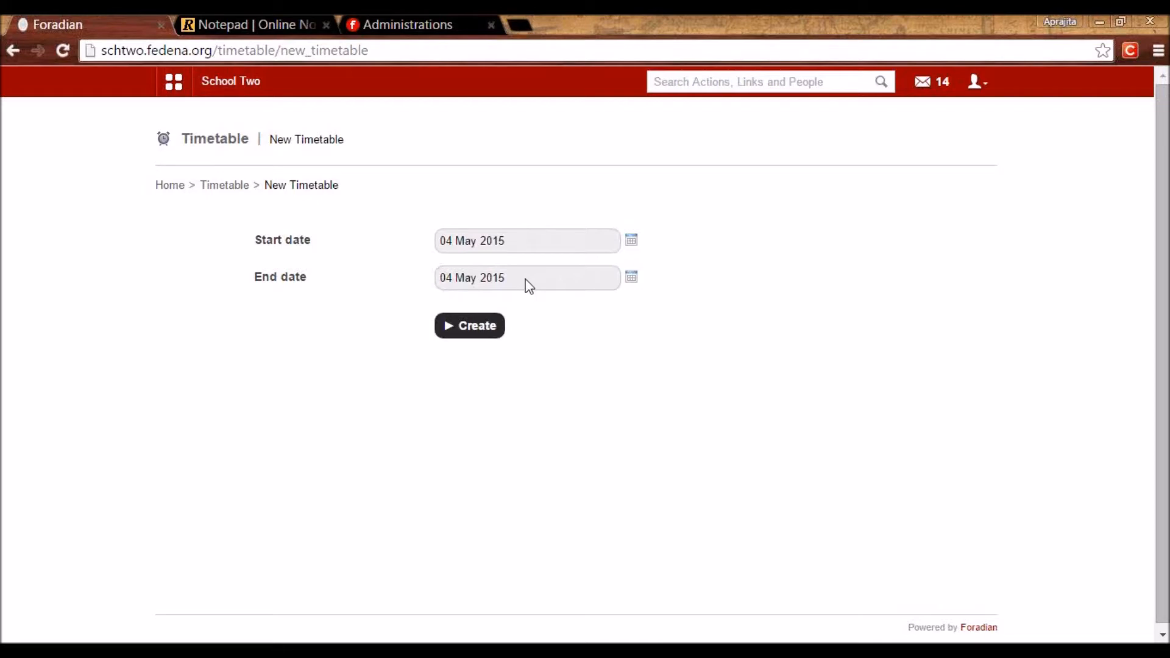
left_click(631, 282)
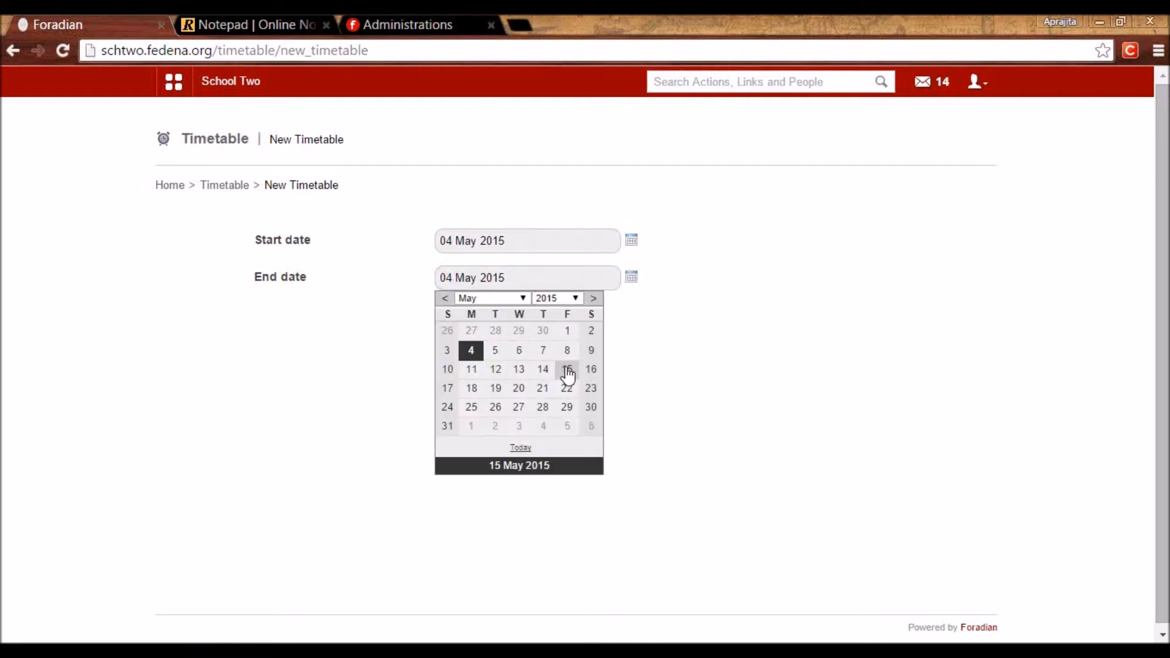
left_click(567, 370)
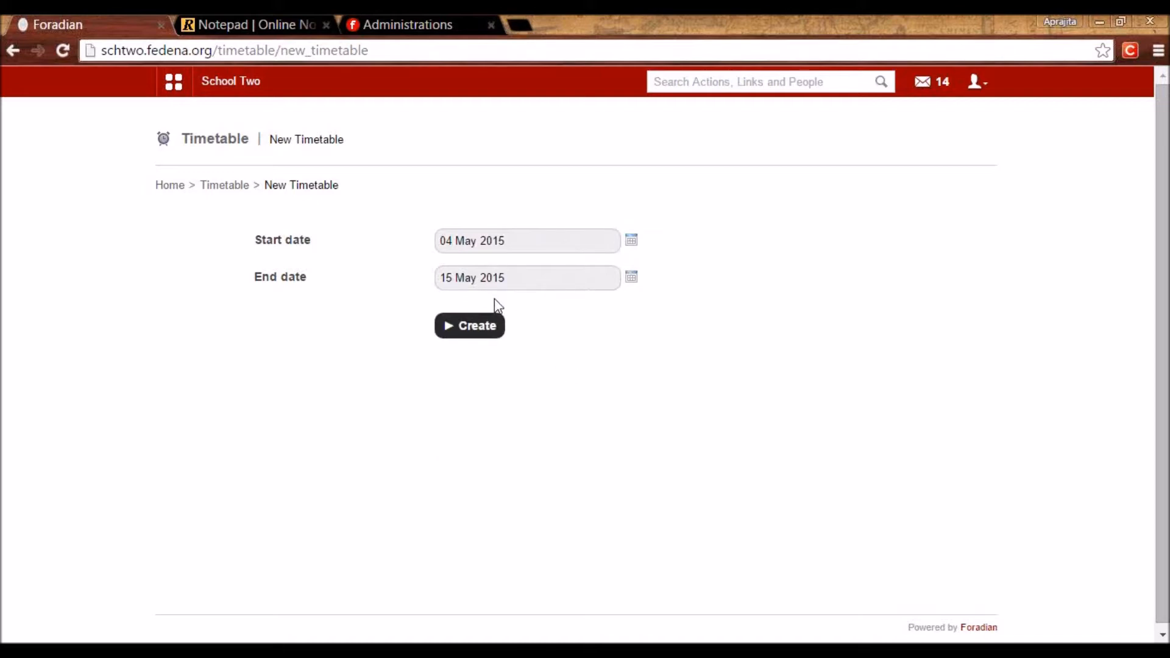
left_click(484, 328)
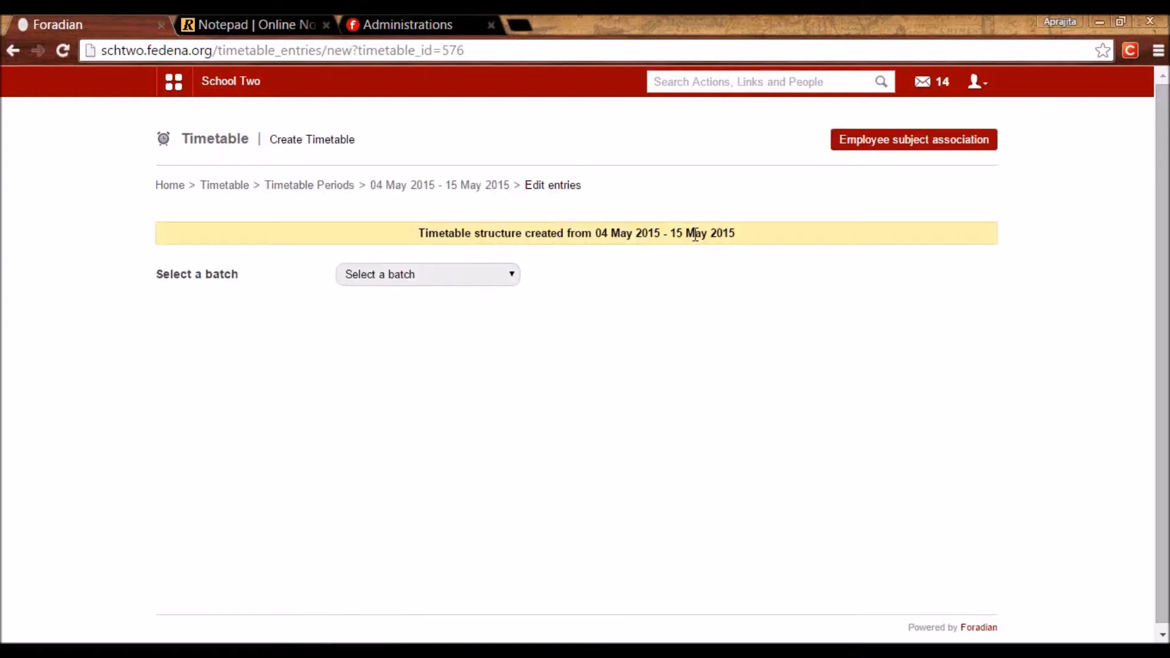
Choose batch G02 - A 2015-2016 and scroll through its 09:00 AM–04:45 PM weekday slots.
left_click(396, 284)
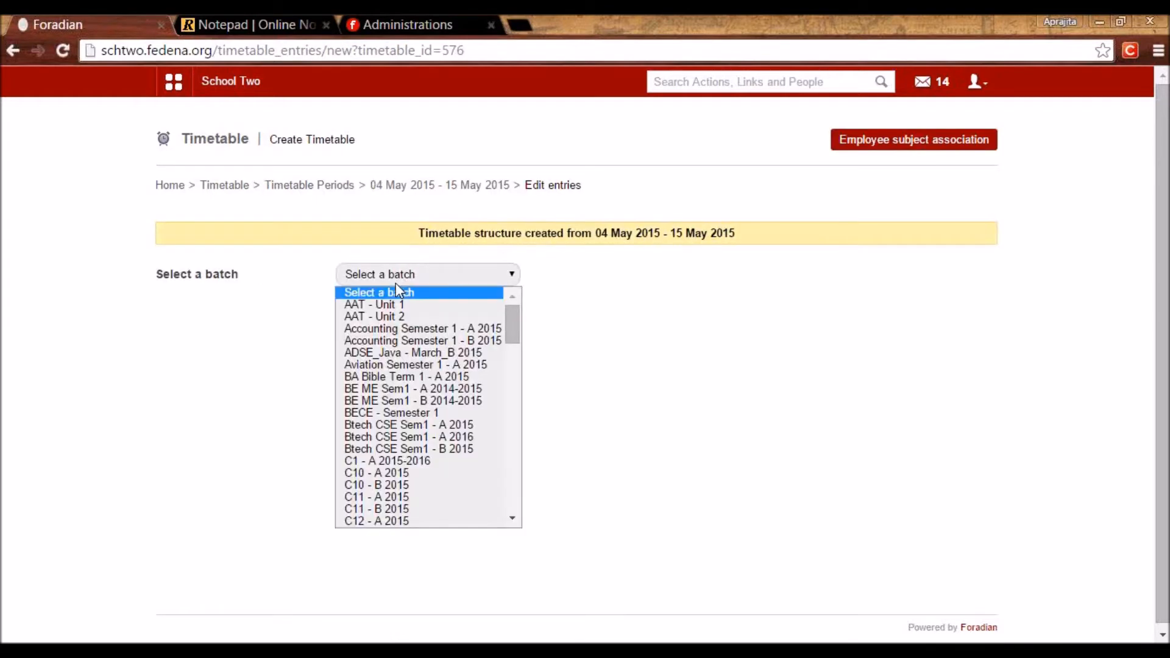
left_click_drag(512, 327, 492, 428)
left_click(430, 323)
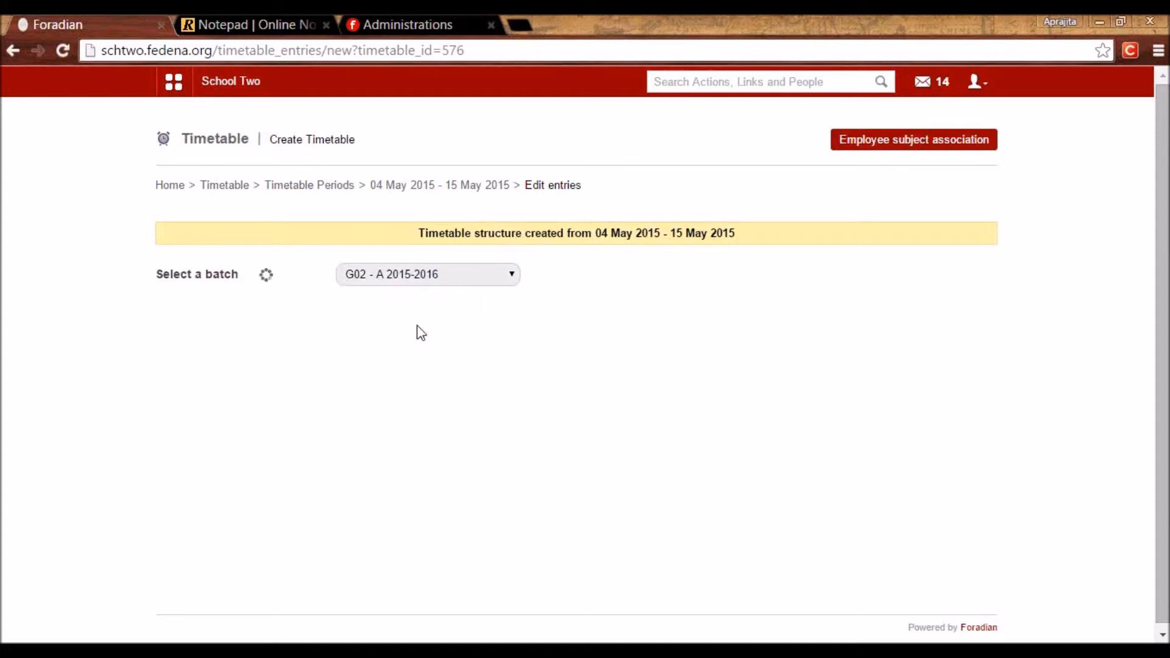
left_click_drag(1159, 341, 1164, 404)
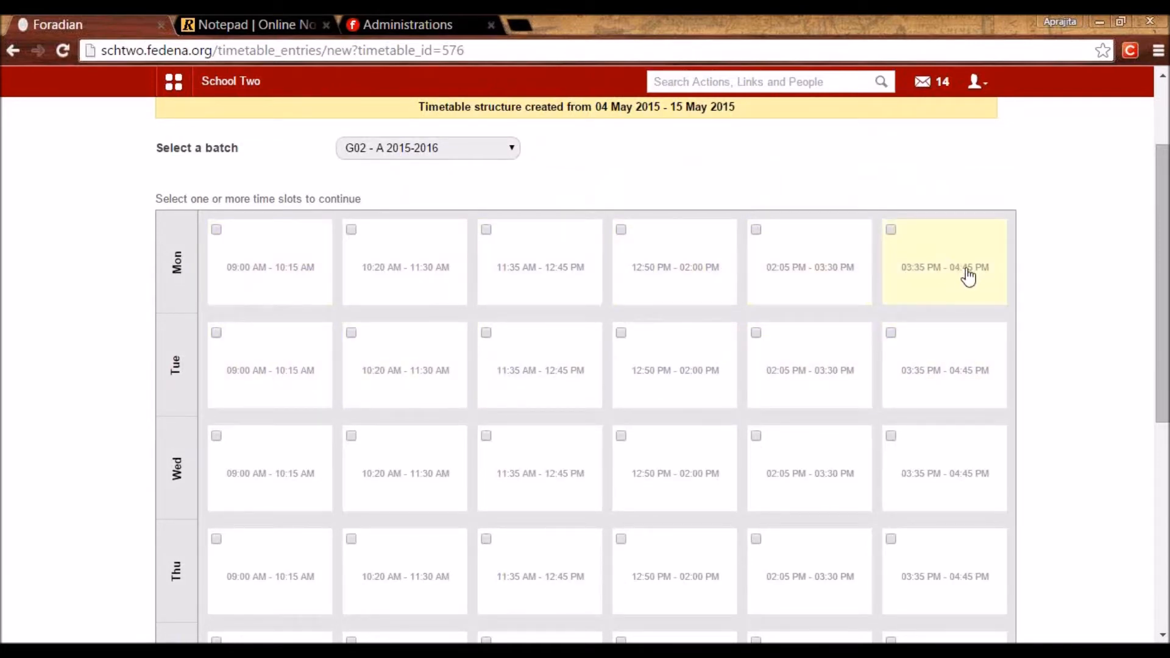
left_click_drag(1164, 347, 1167, 484)
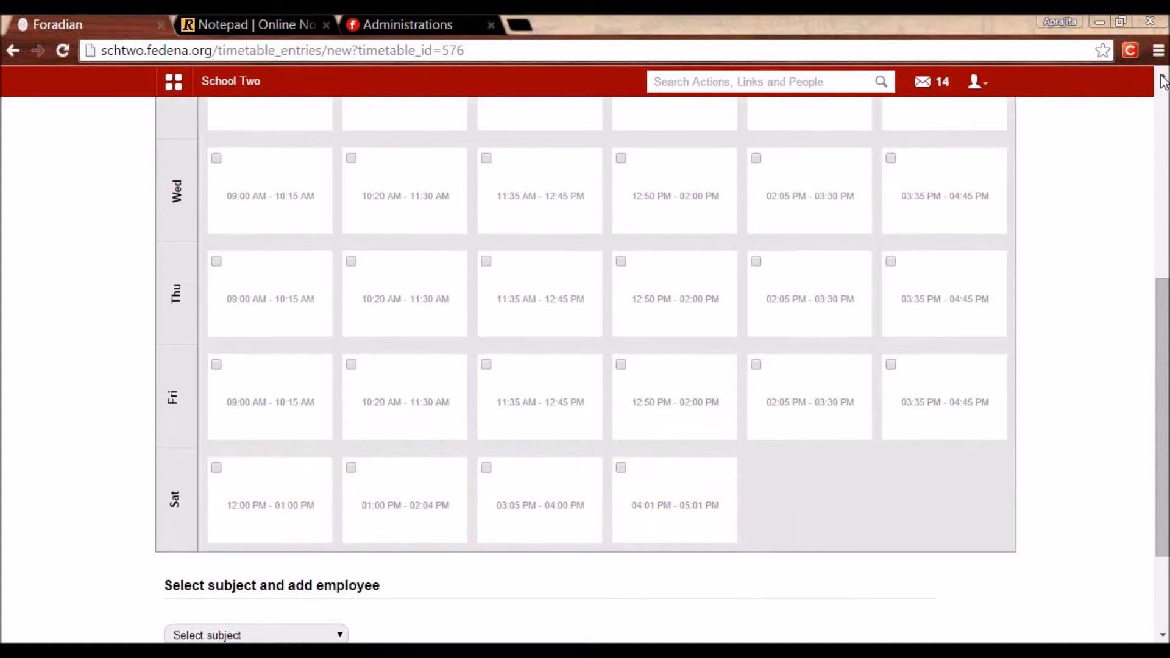
left_click_drag(1164, 338, 1150, 182)
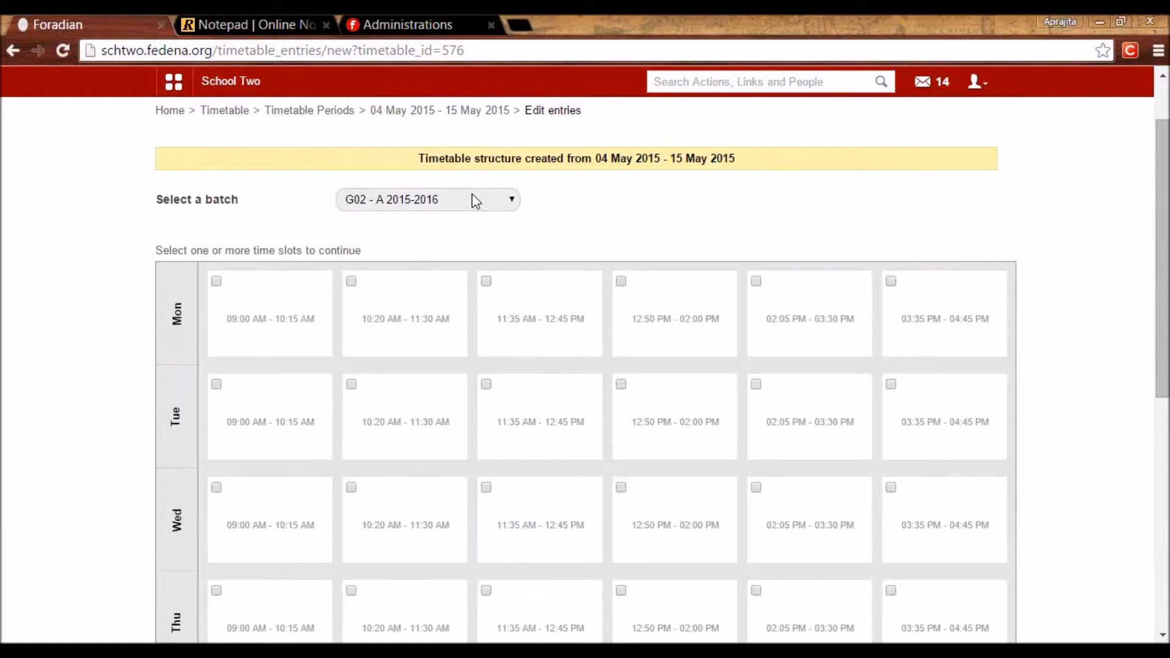
scroll(1150, 364, "up", 1)
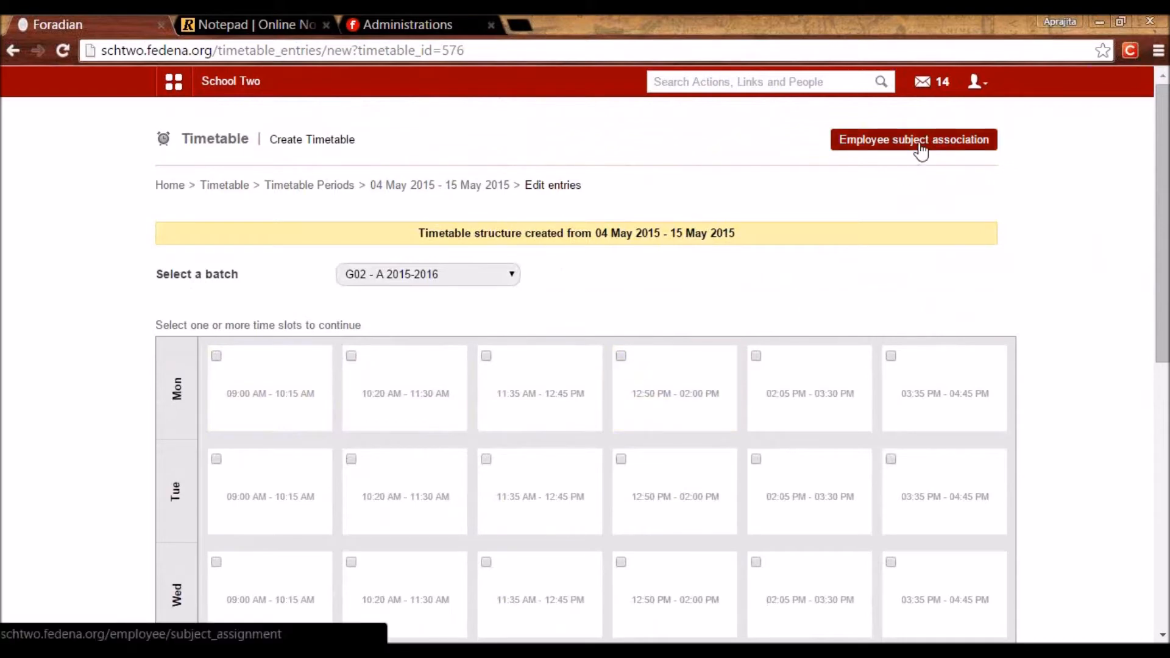
For batch G02 - A 2015-2016, assign two Mathematics department teachers to Maths.
left_click(920, 150)
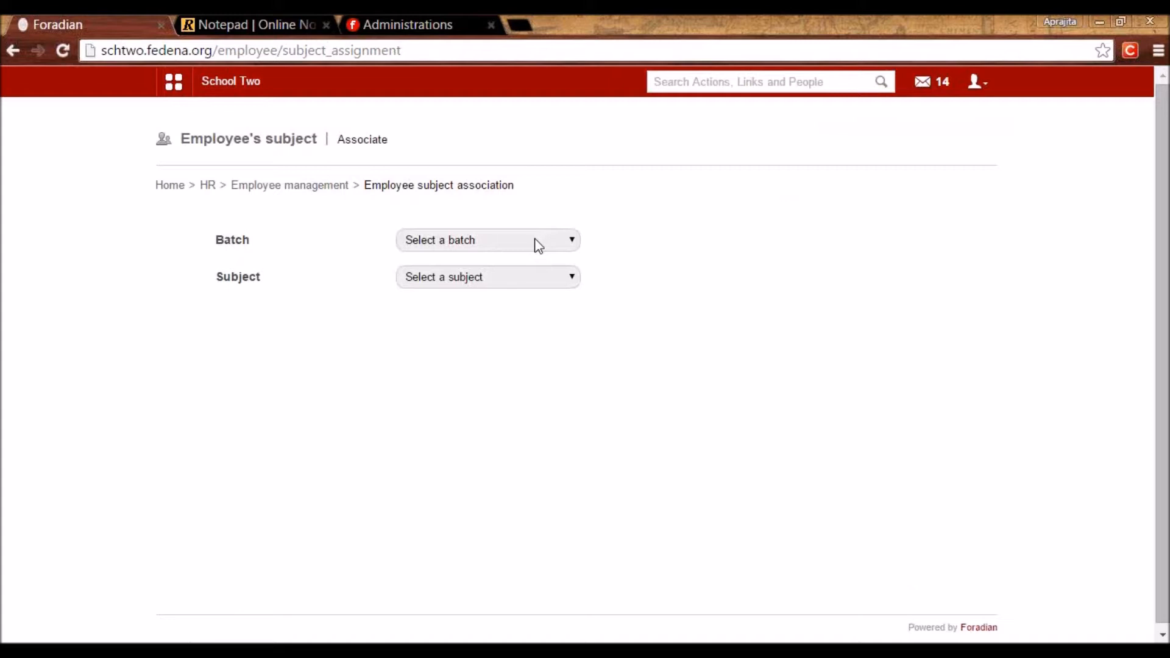
left_click(538, 245)
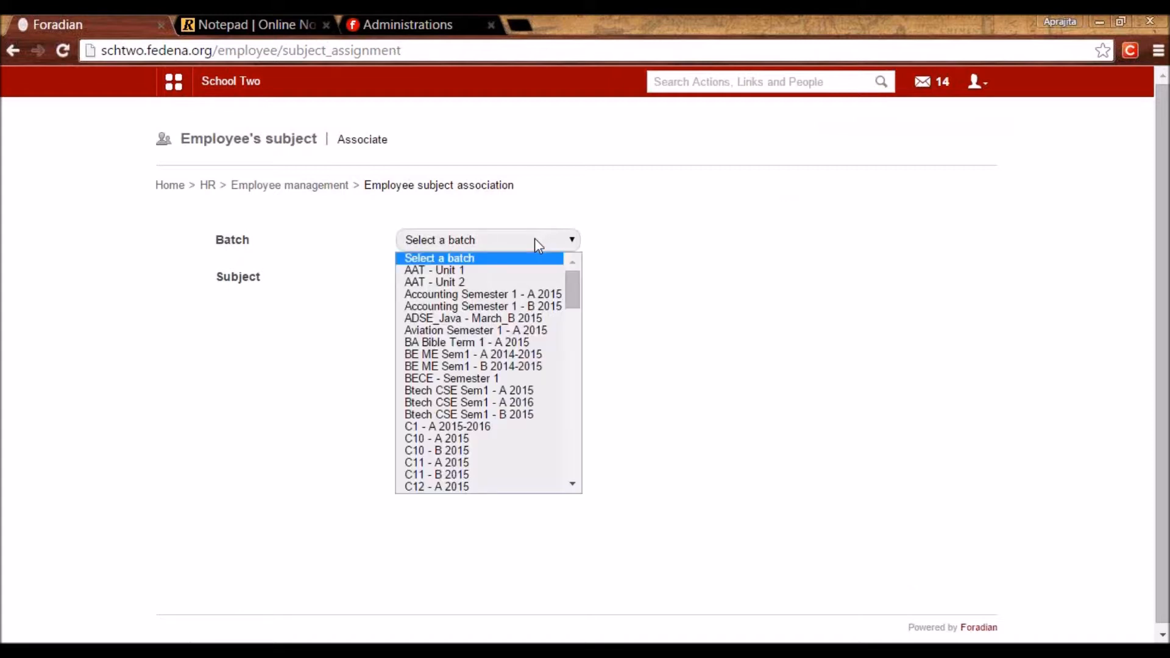
left_click_drag(568, 294, 568, 390)
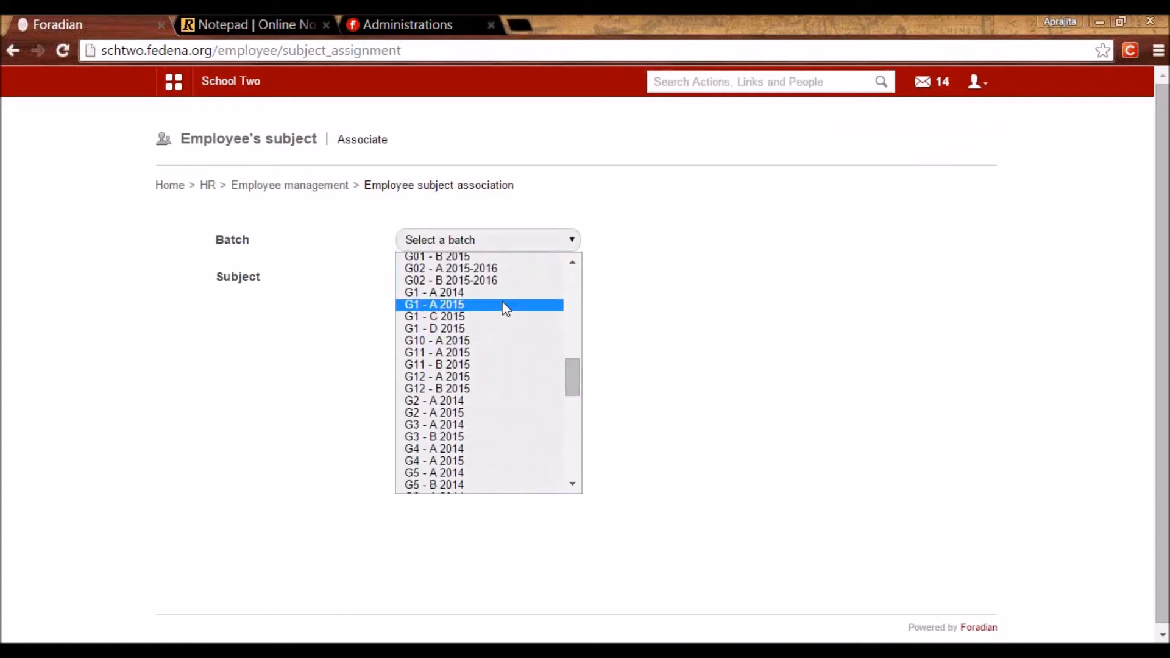
left_click(493, 269)
left_click(490, 279)
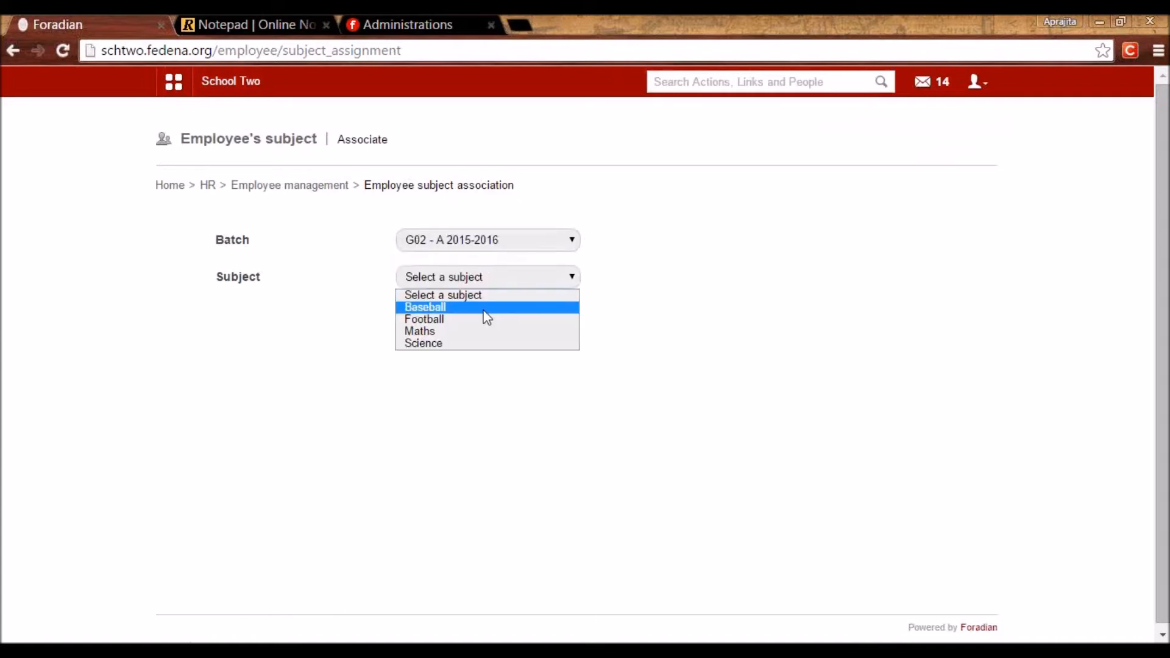
left_click(473, 332)
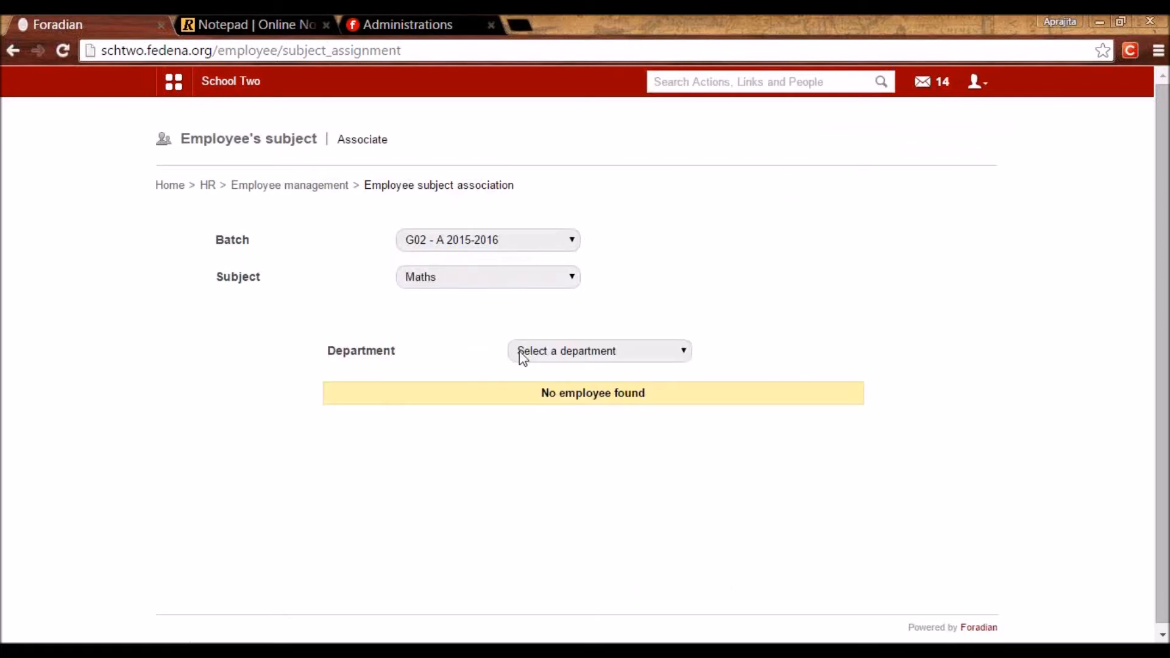
left_click(519, 351)
left_click(568, 477)
left_click(706, 528)
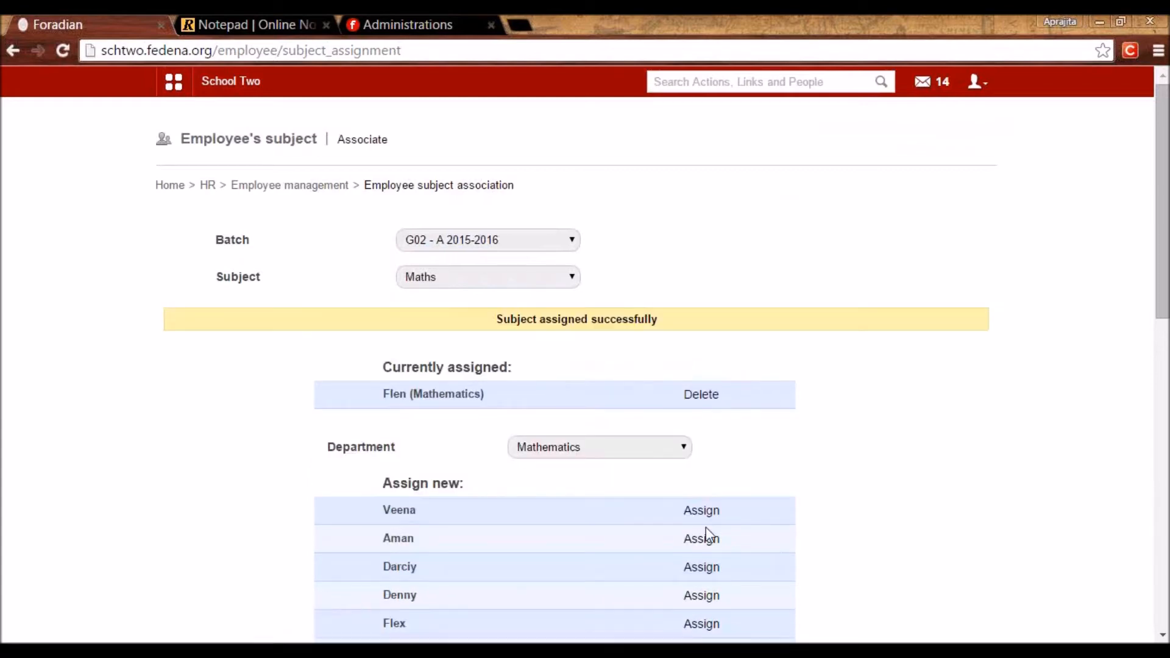
left_click(695, 515)
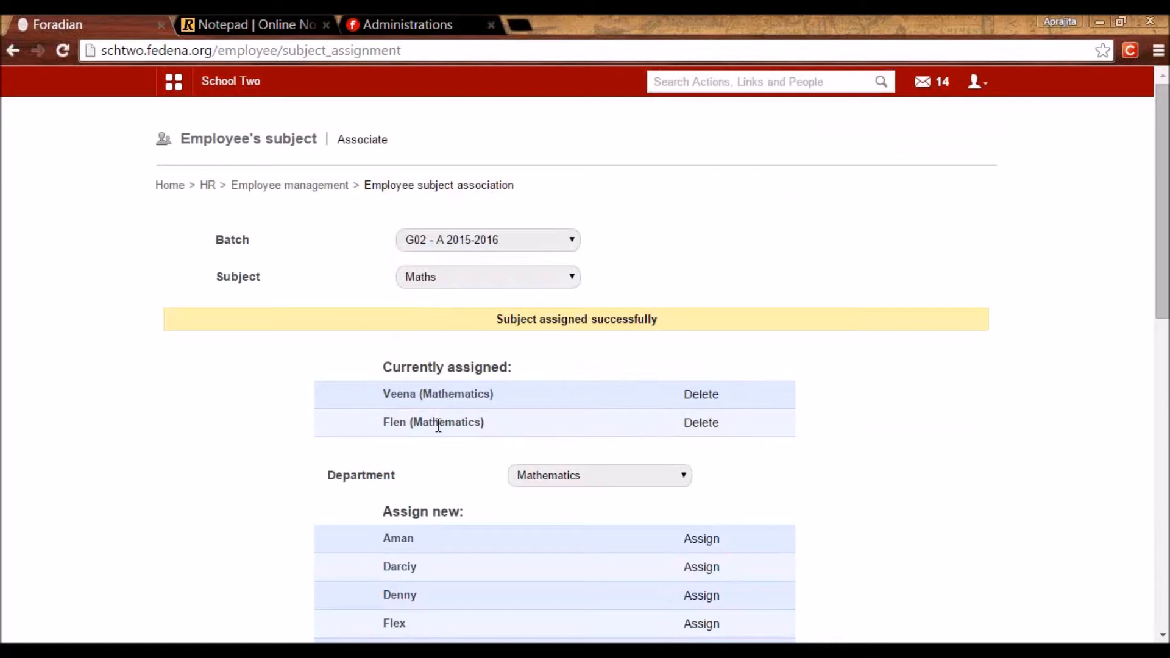
Assign two Science department teachers to Science.
left_click(459, 274)
left_click(462, 342)
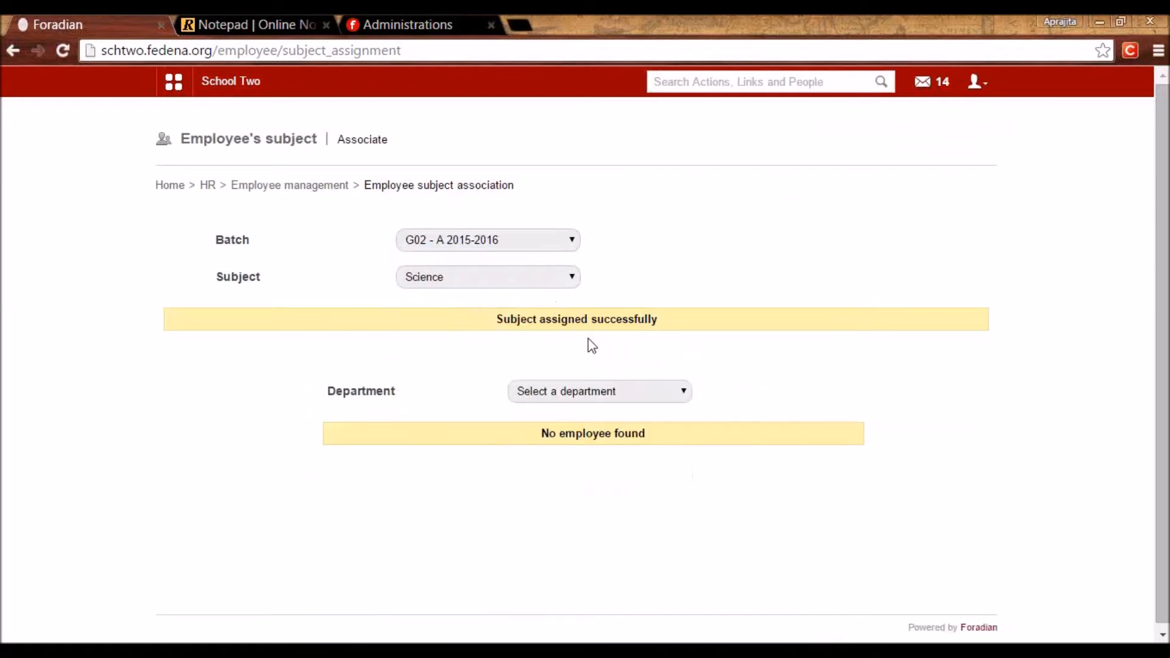
left_click(604, 392)
left_click(598, 545)
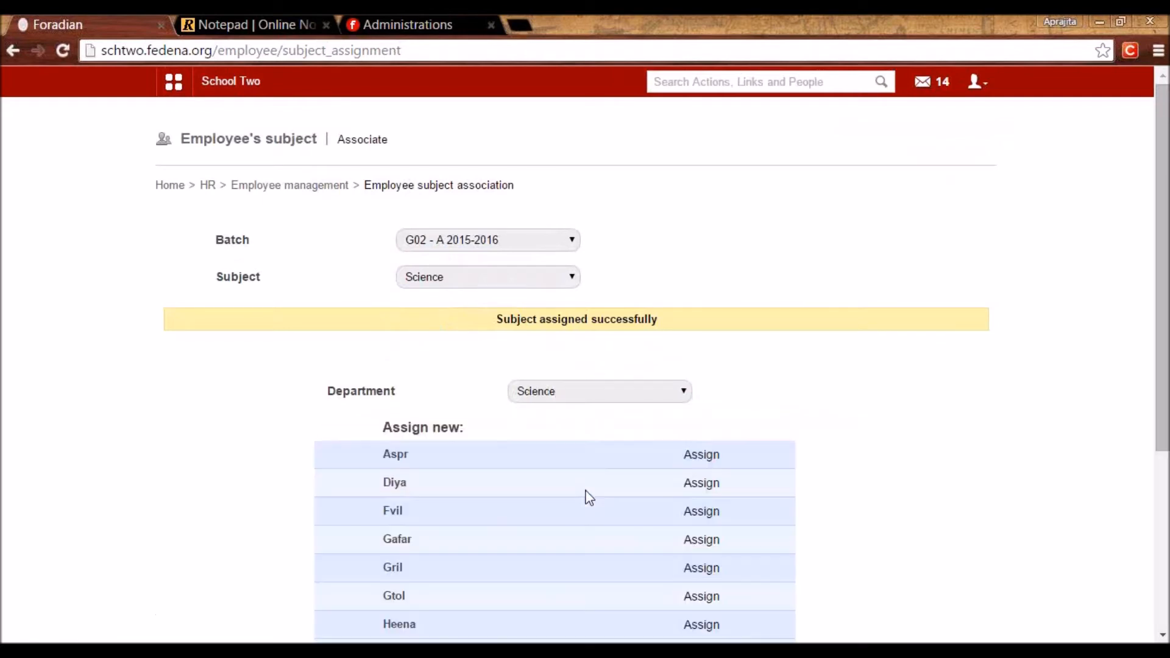
left_click(687, 486)
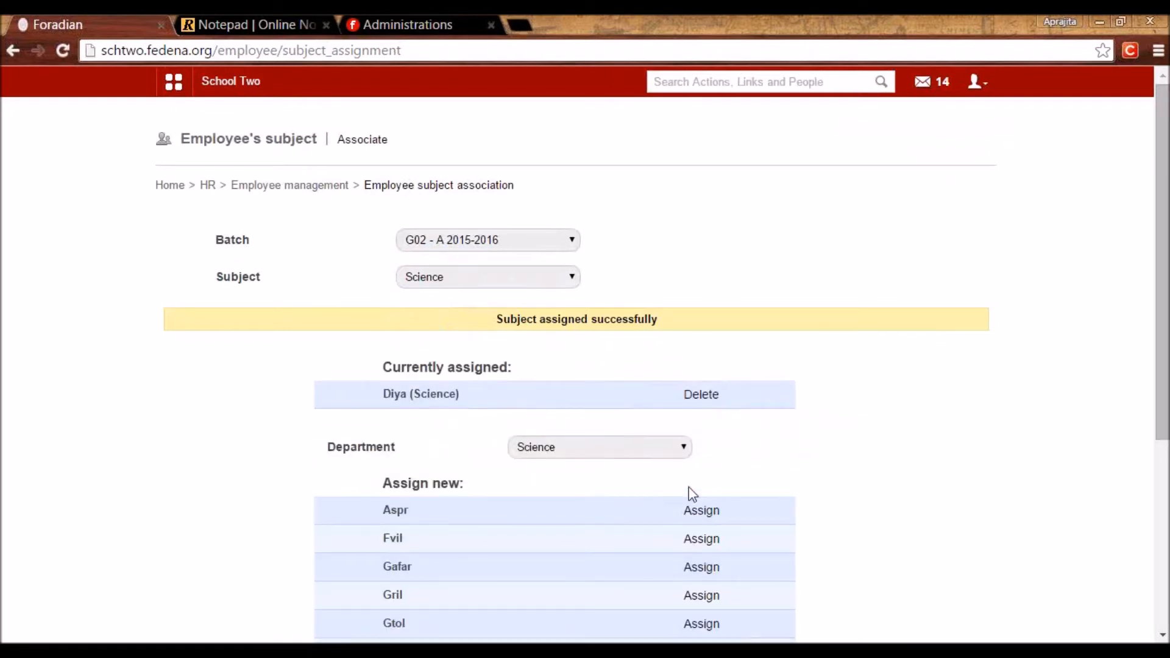
left_click(701, 623)
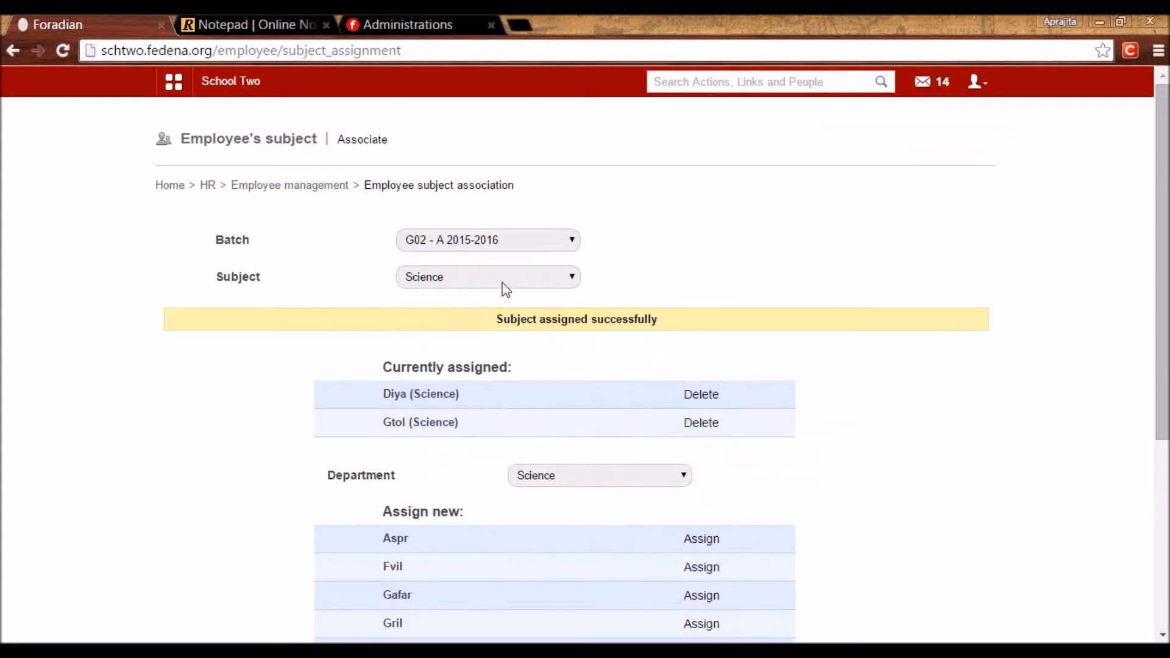
Assign the Games teacher to Baseball and a Hostel Care teacher to Football.
left_click(497, 277)
left_click(487, 309)
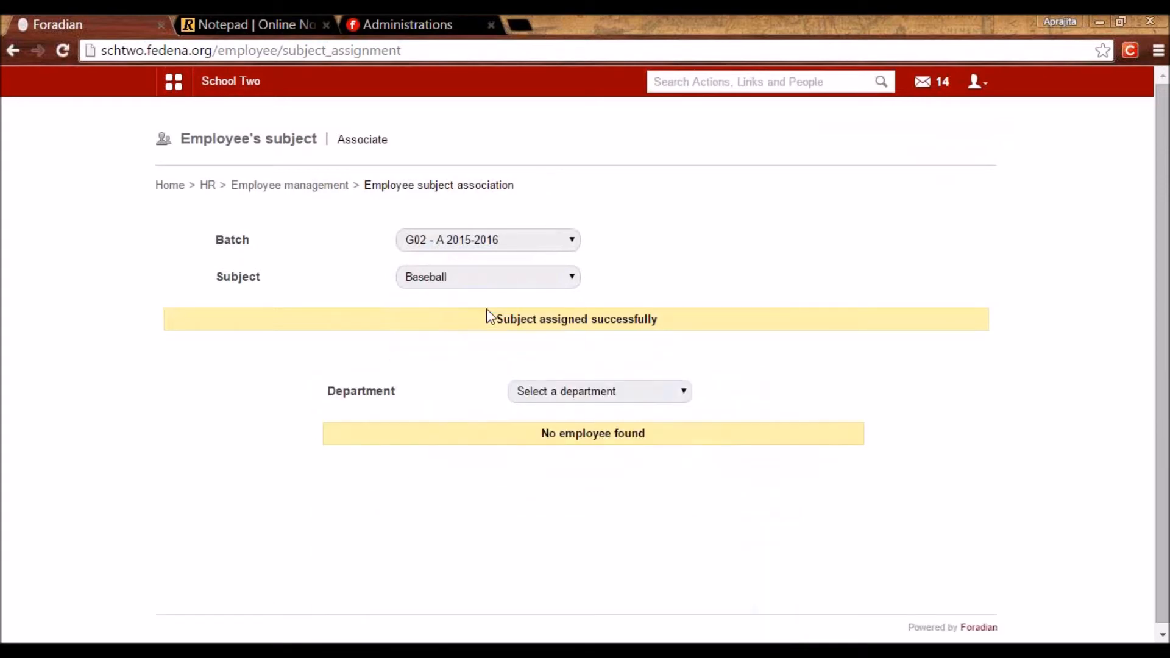
left_click(537, 393)
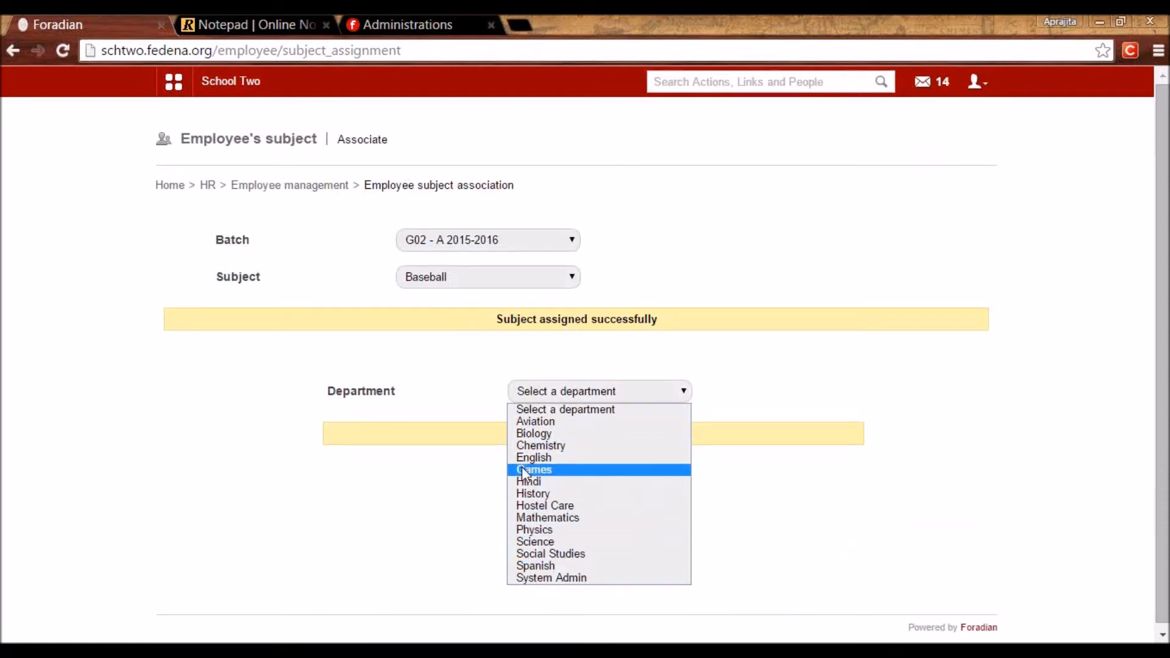
left_click(522, 469)
left_click(707, 457)
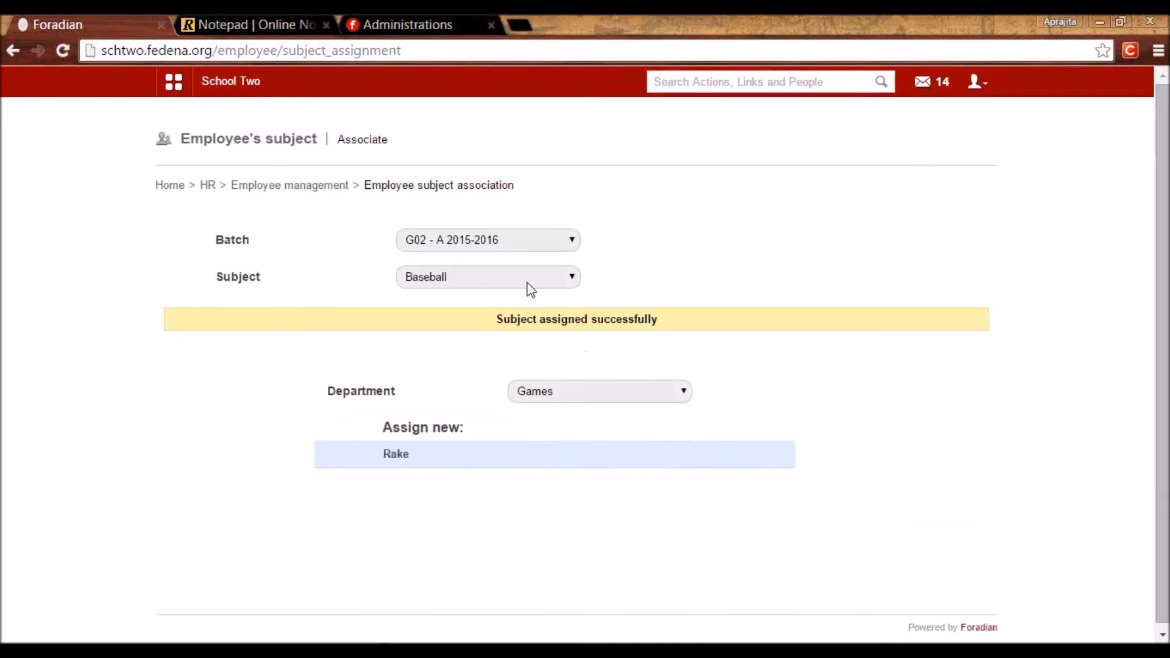
left_click(522, 279)
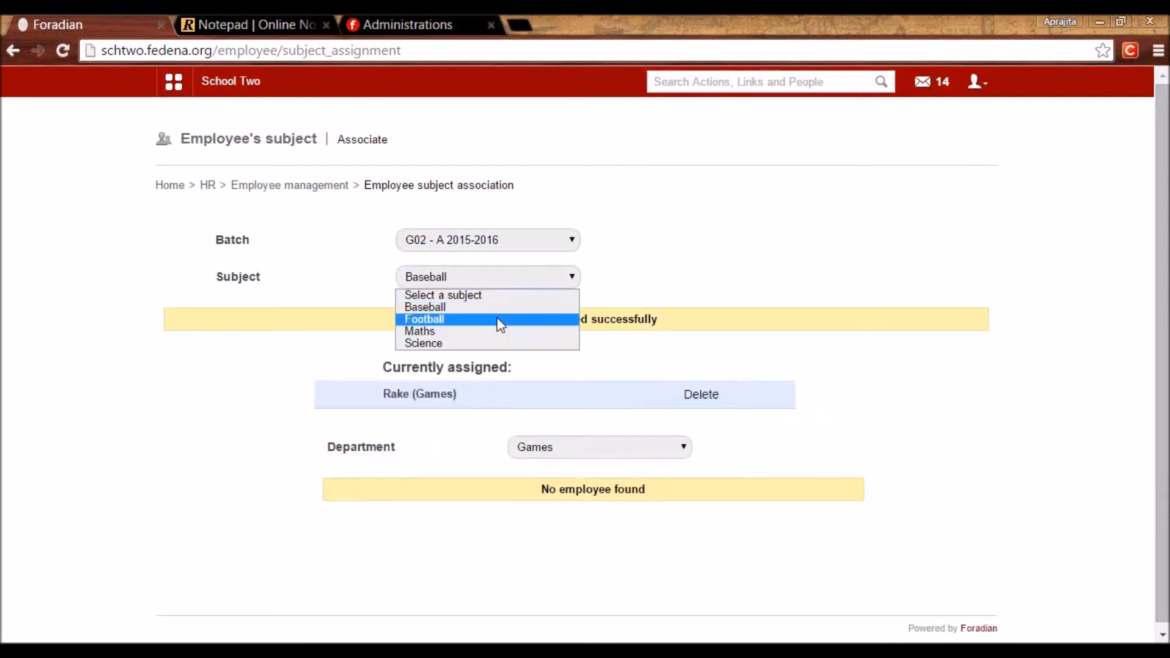
left_click(496, 319)
left_click(640, 397)
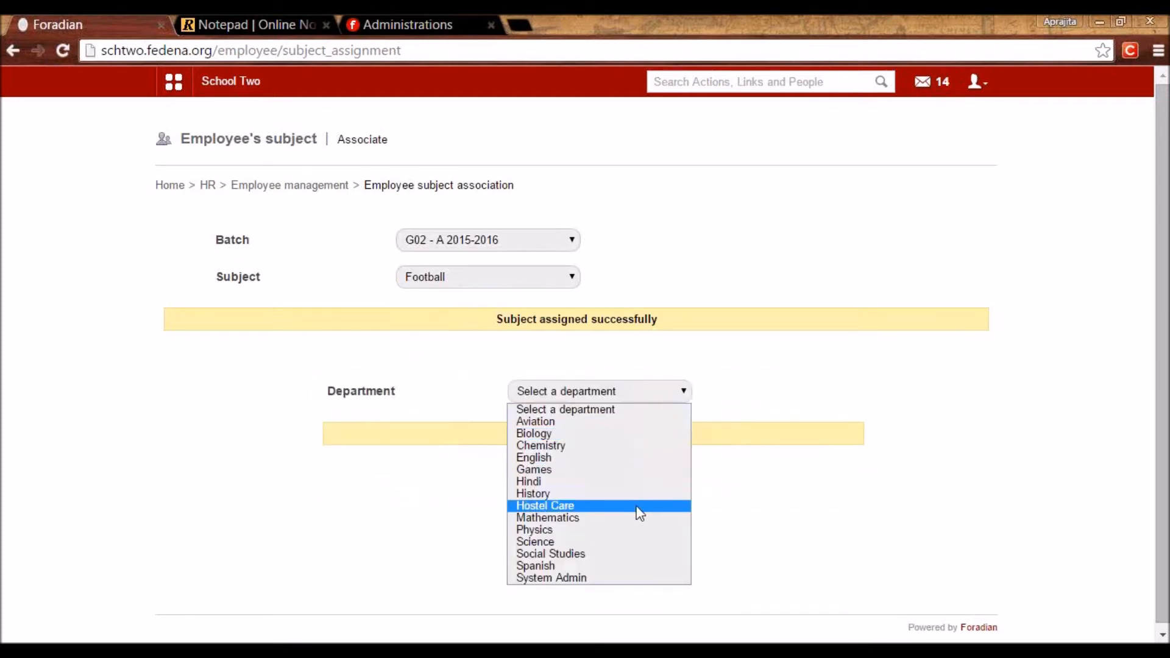
left_click(638, 507)
left_click(701, 485)
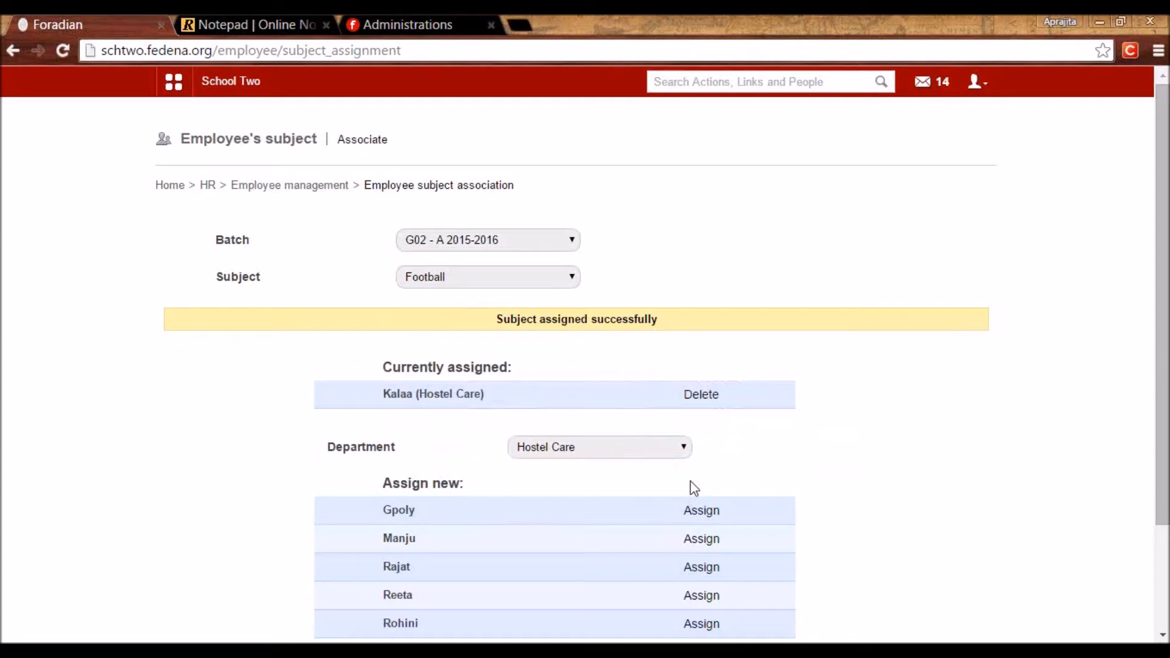
Return to the timetable entries page and pick batch C9 - A 2015.
key("alt+Left")
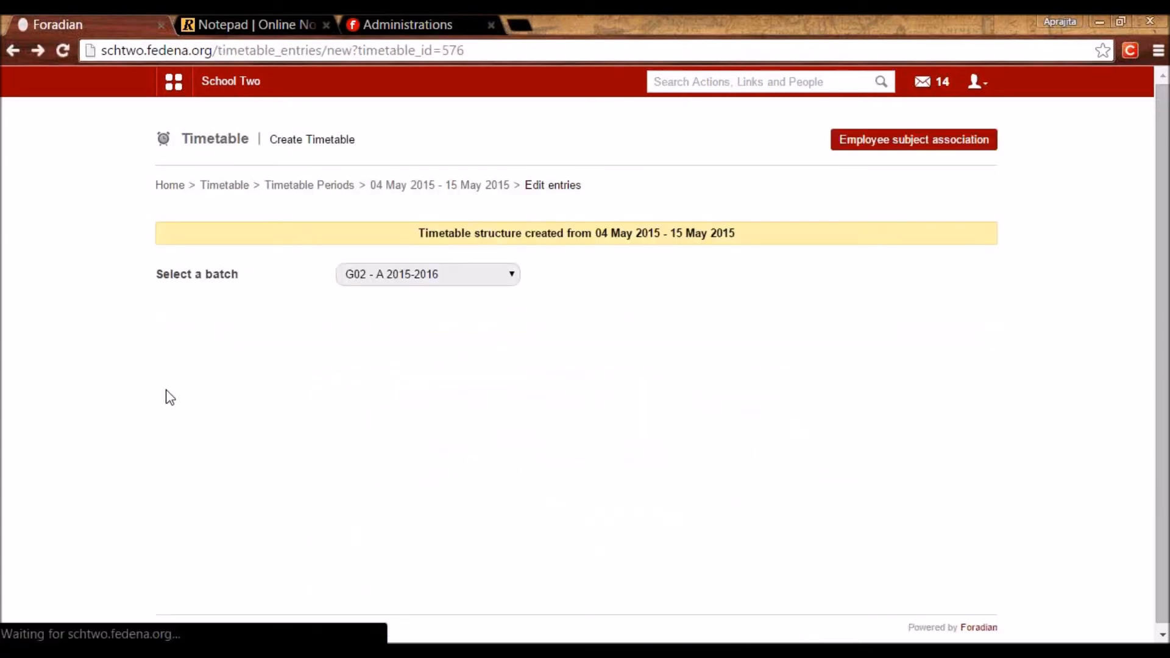
left_click(396, 273)
left_click(366, 364)
Switch back to batch G02 - A 2015-2016 and choose Maths with its first teacher.
left_click(385, 283)
left_click(411, 521)
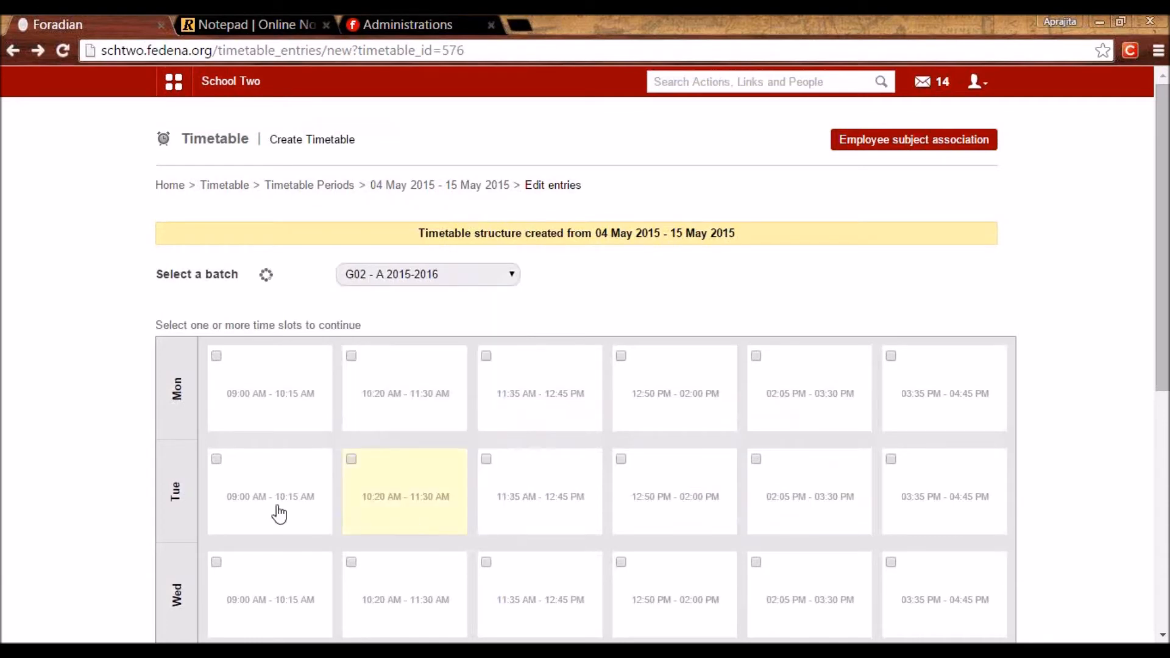
scroll(107, 518, "down", 10)
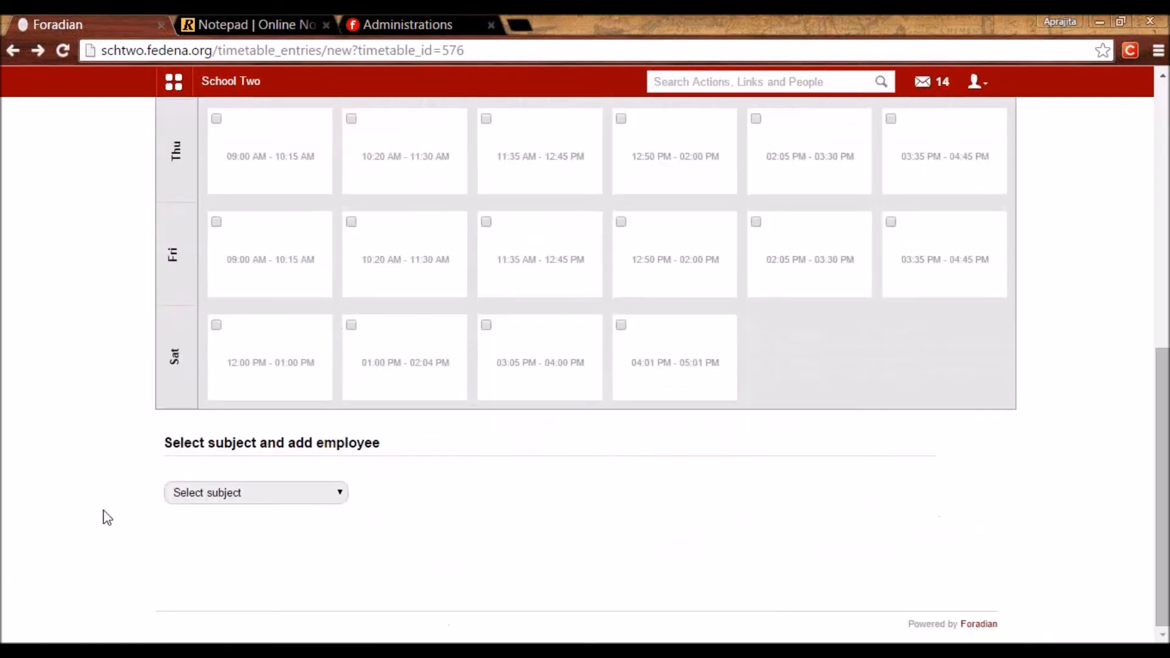
left_click(237, 499)
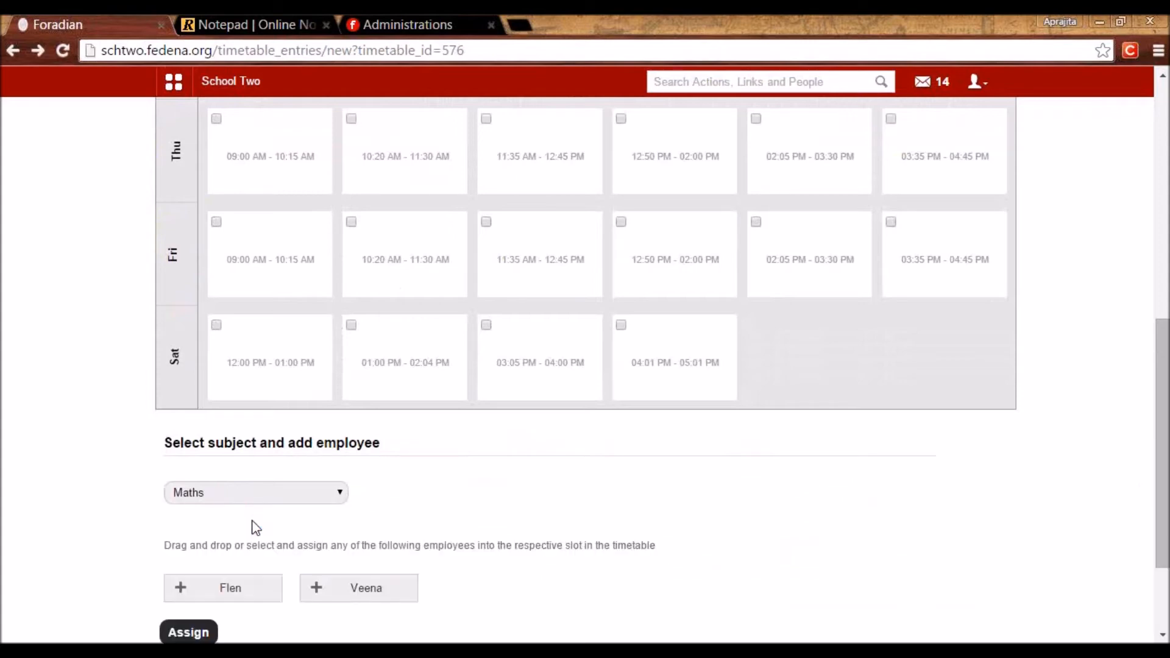
scroll(1164, 457, "down", 3)
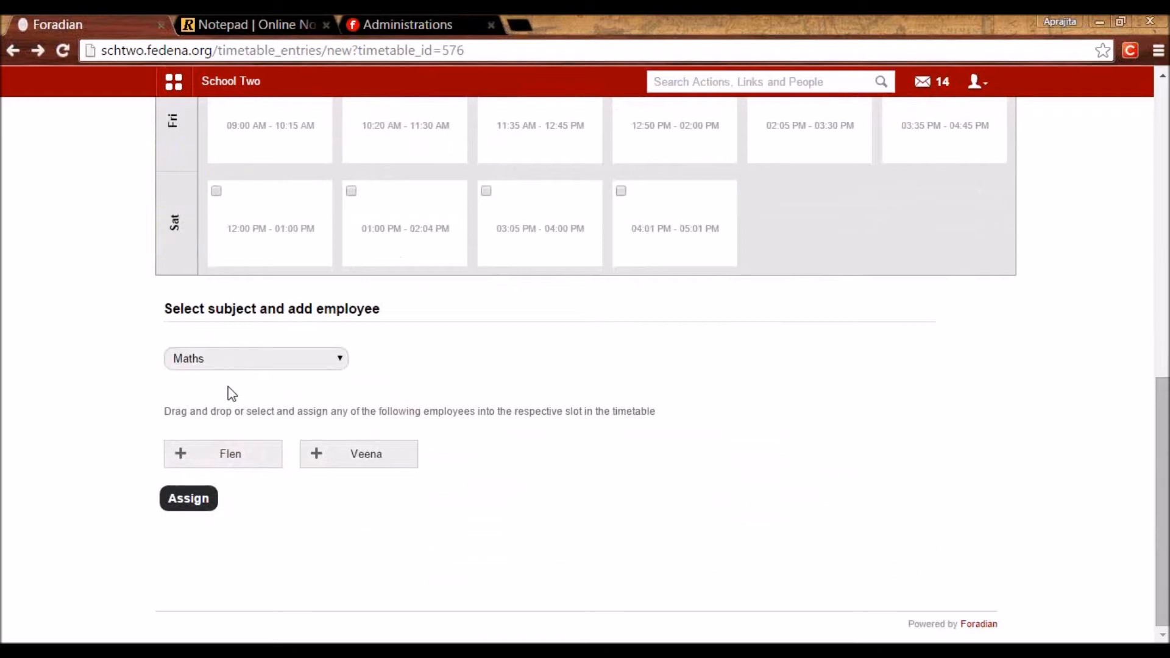
left_click(239, 461)
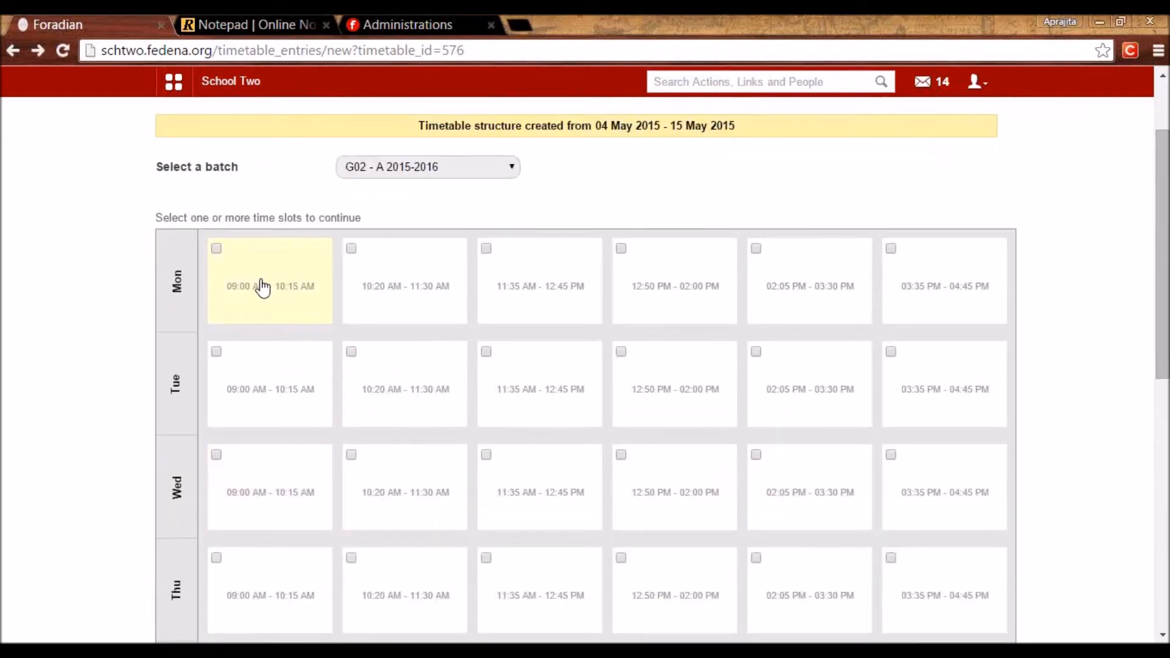
Assign Maths to Monday and Wednesday 09:00 and Tuesday and Thursday 10:20 slots.
left_click(260, 287)
left_click(368, 364)
left_click(286, 498)
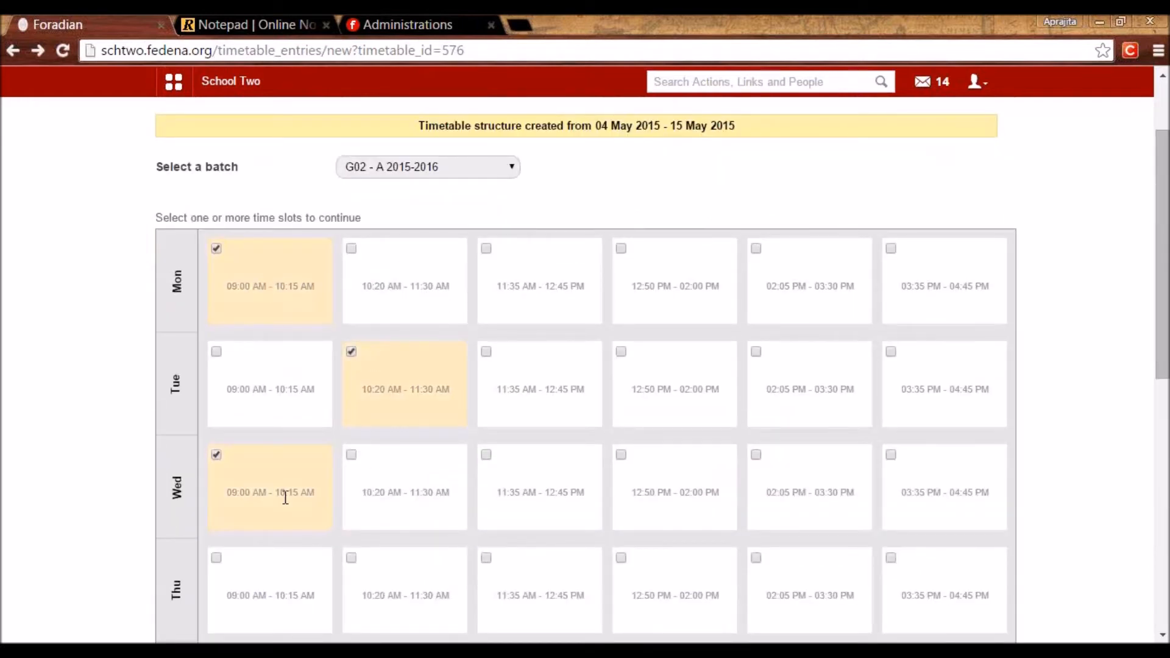
left_click(404, 586)
left_click_drag(1163, 331, 1165, 550)
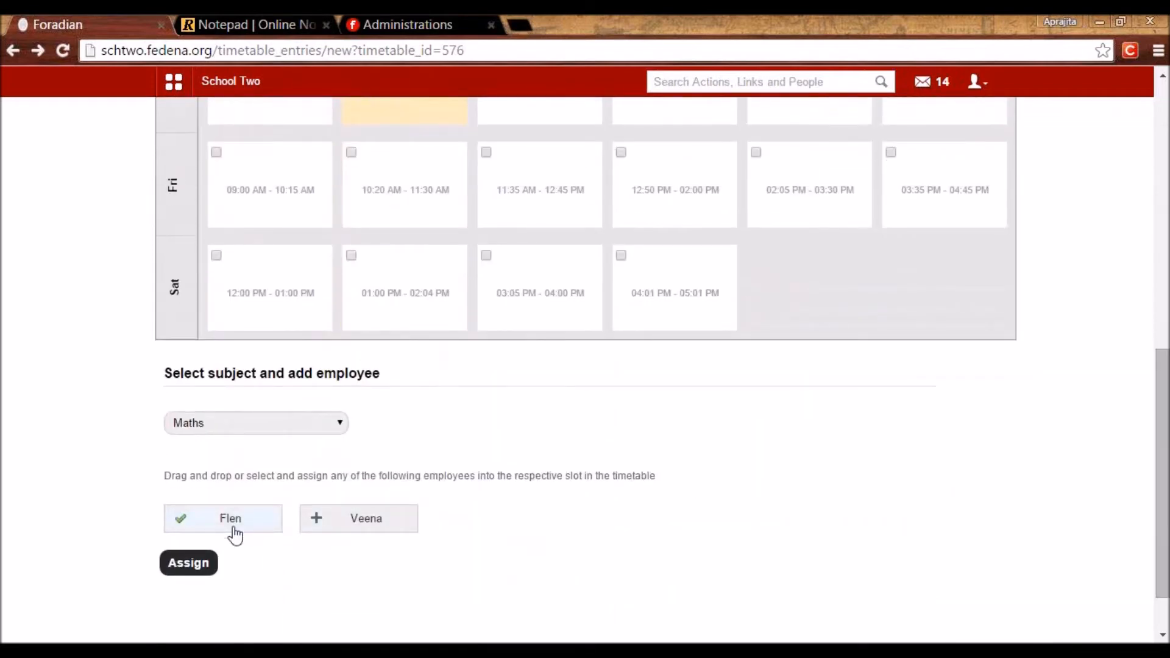
left_click(196, 571)
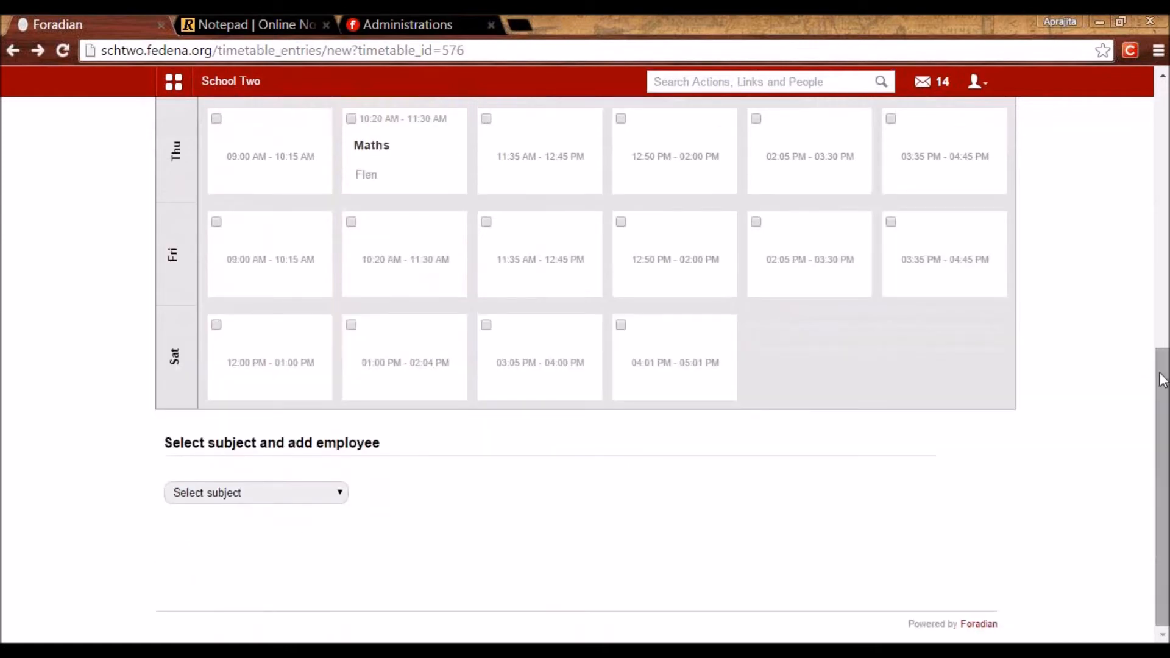
scroll(1142, 248, "up", 7)
mouse_move(302, 252)
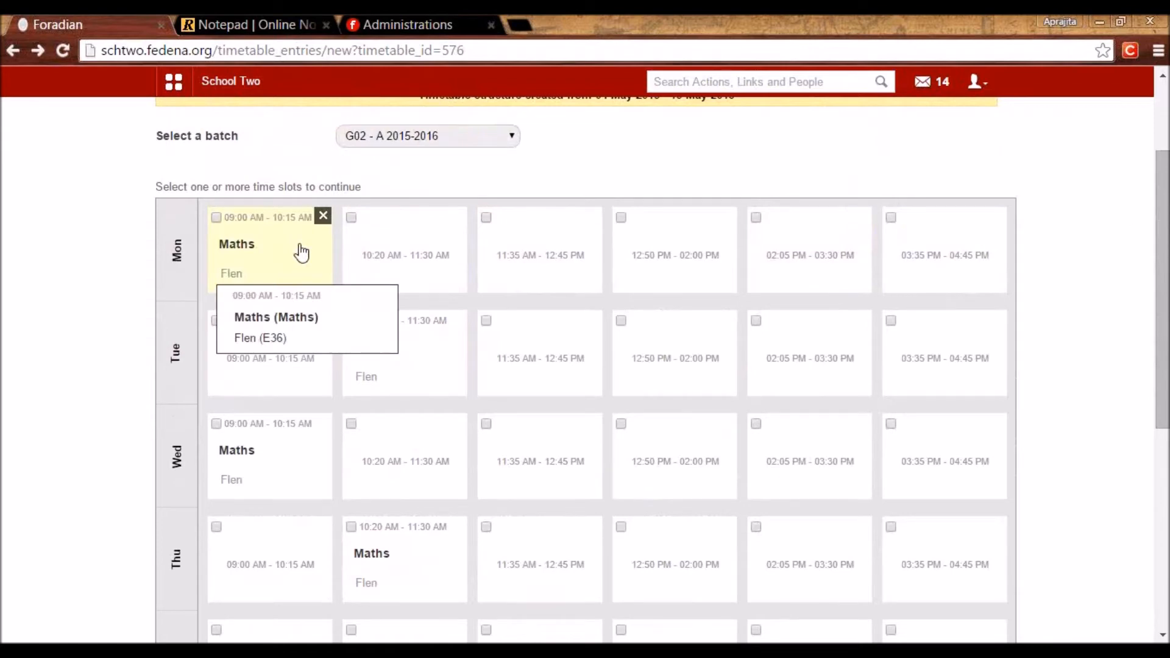
mouse_move(415, 383)
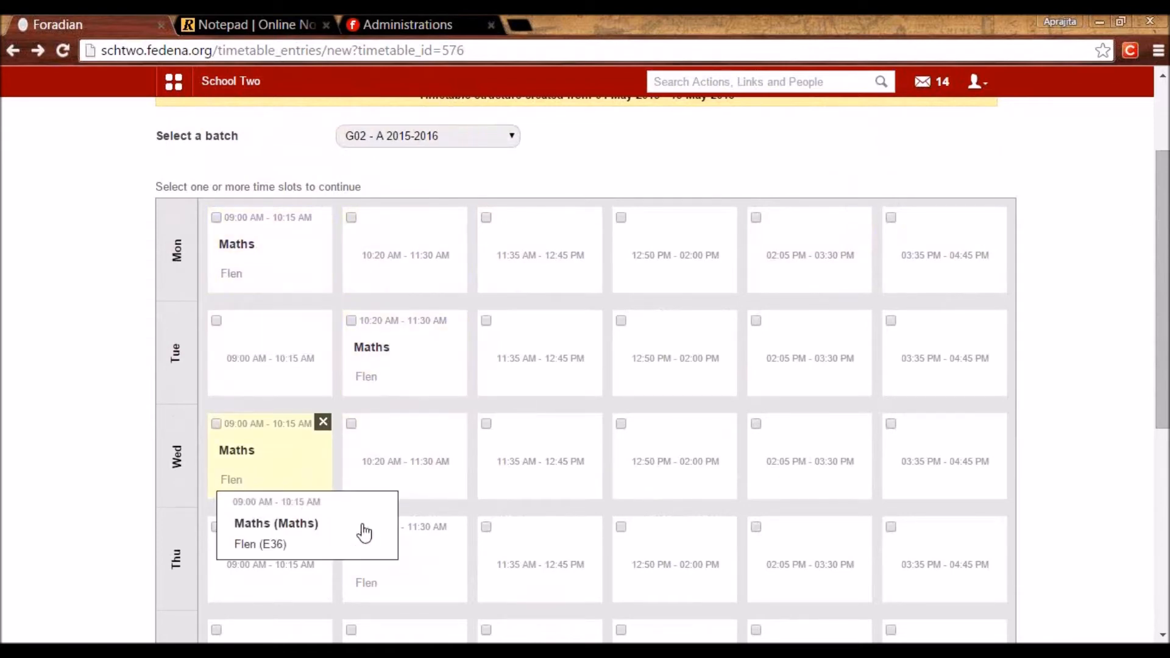
mouse_move(423, 574)
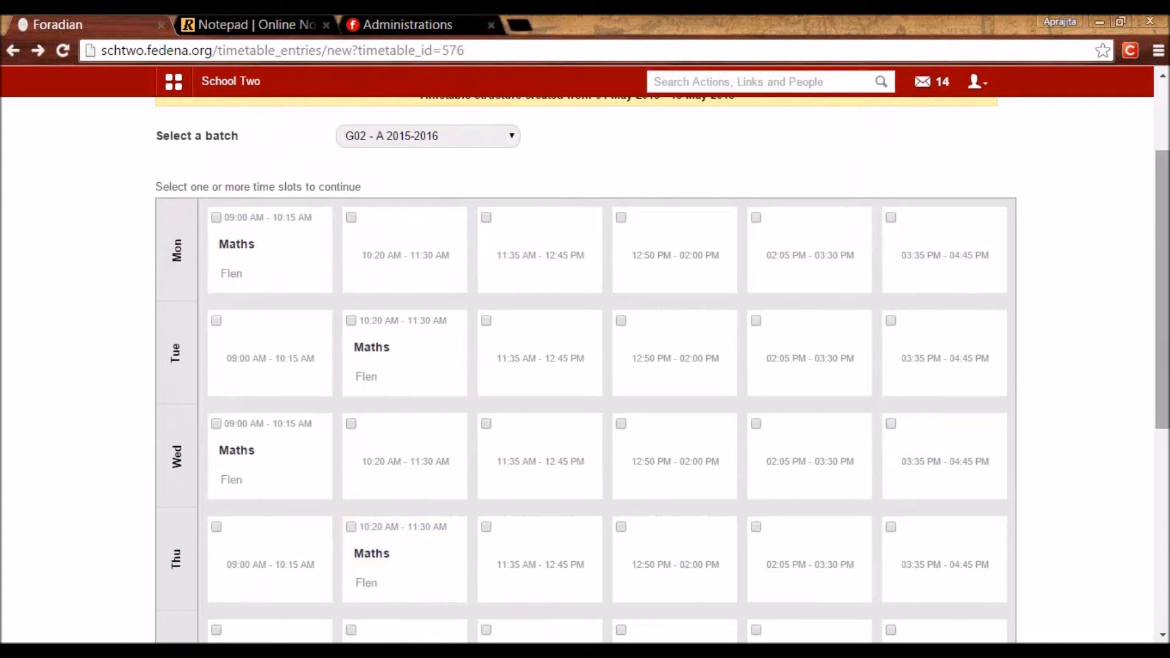
scroll(1161, 293, "down", 6)
Assign Science with the first teacher to Mon 10:20, Tue 09:00, Wed 10:20 and Thu 11:35.
left_click(232, 533)
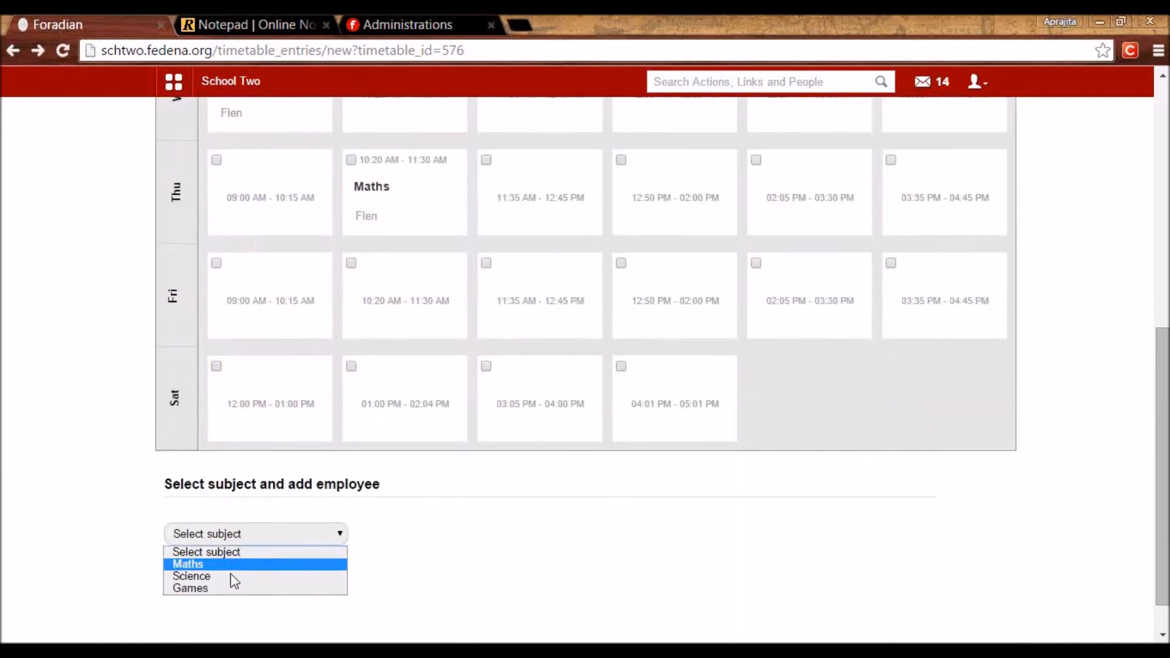
left_click(234, 576)
left_click_drag(1162, 533, 1164, 402)
left_click(397, 175)
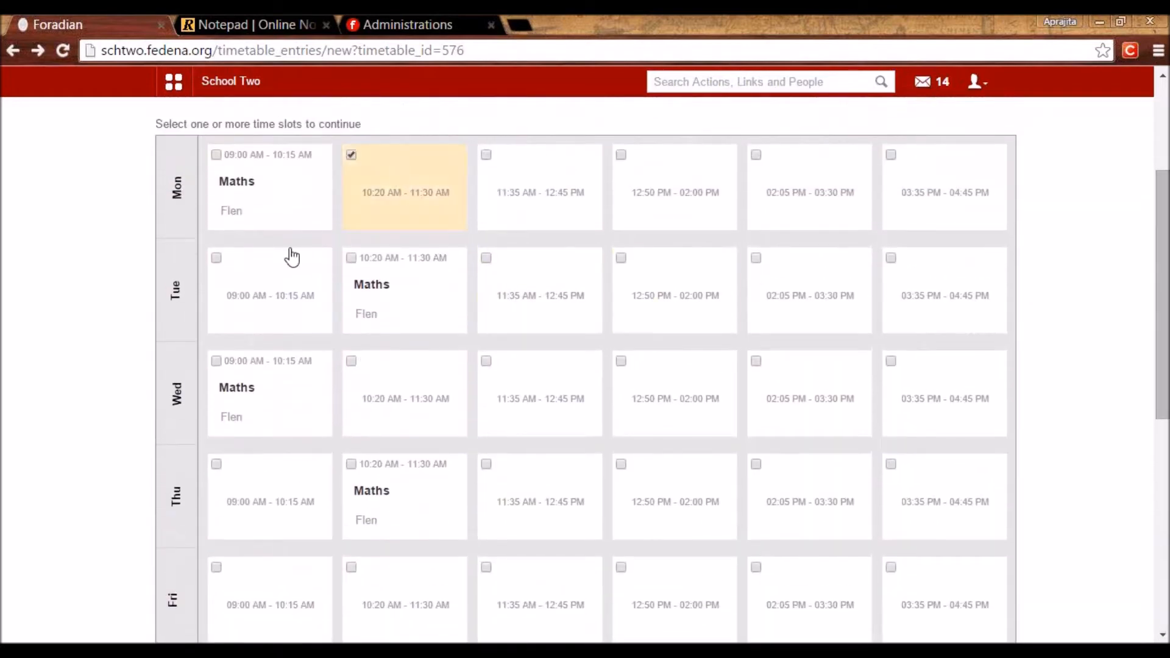
left_click(248, 280)
left_click(408, 428)
left_click(545, 484)
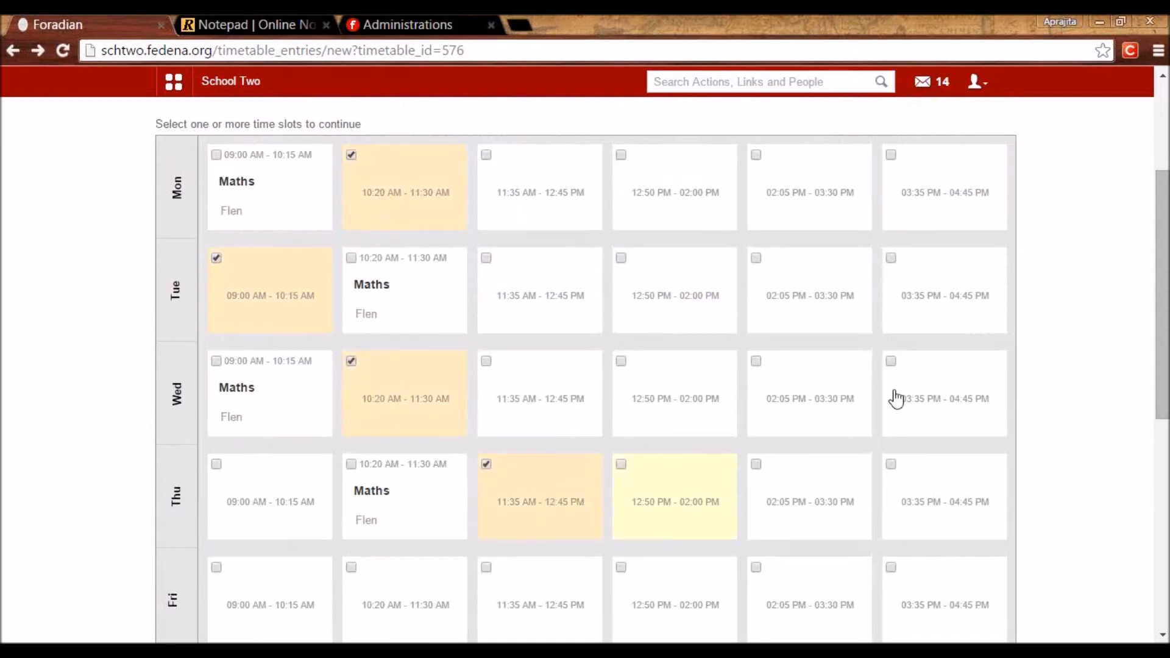
left_click_drag(1162, 365, 1143, 504)
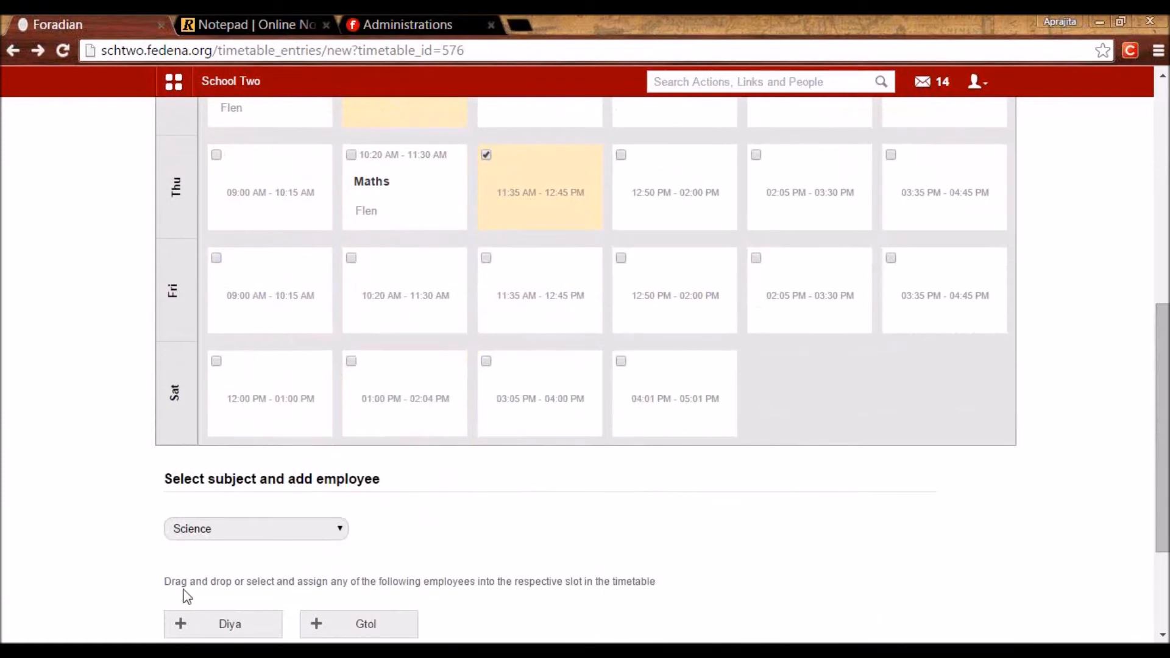
left_click(204, 628)
left_click_drag(1158, 533, 1158, 596)
left_click(187, 525)
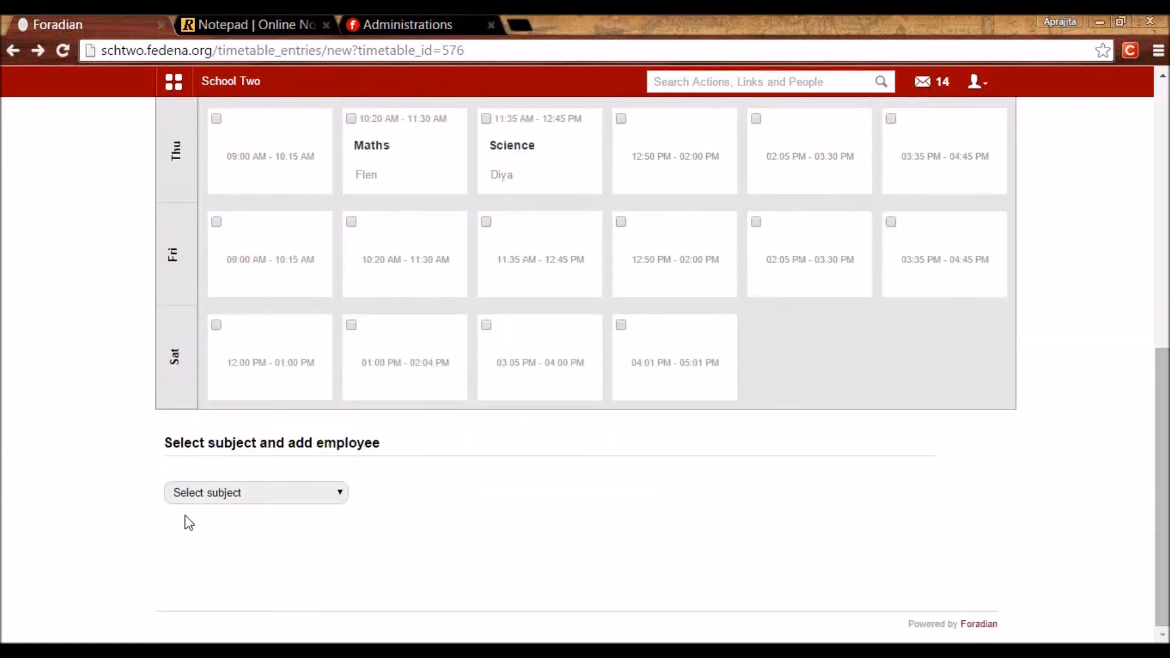
Assign Science with the second teacher to Mon–Wed 11:35 and Thursday 09:00.
scroll(282, 489, "up", 10)
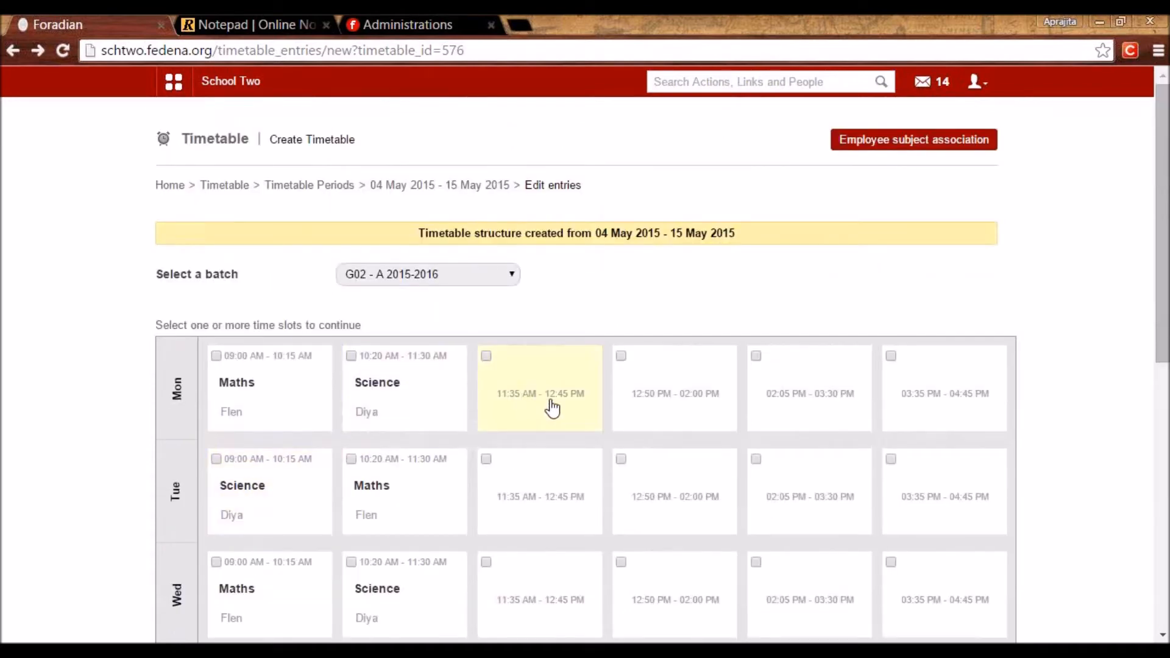
left_click(530, 415)
left_click(517, 496)
left_click(517, 587)
scroll(356, 504, "down", 5)
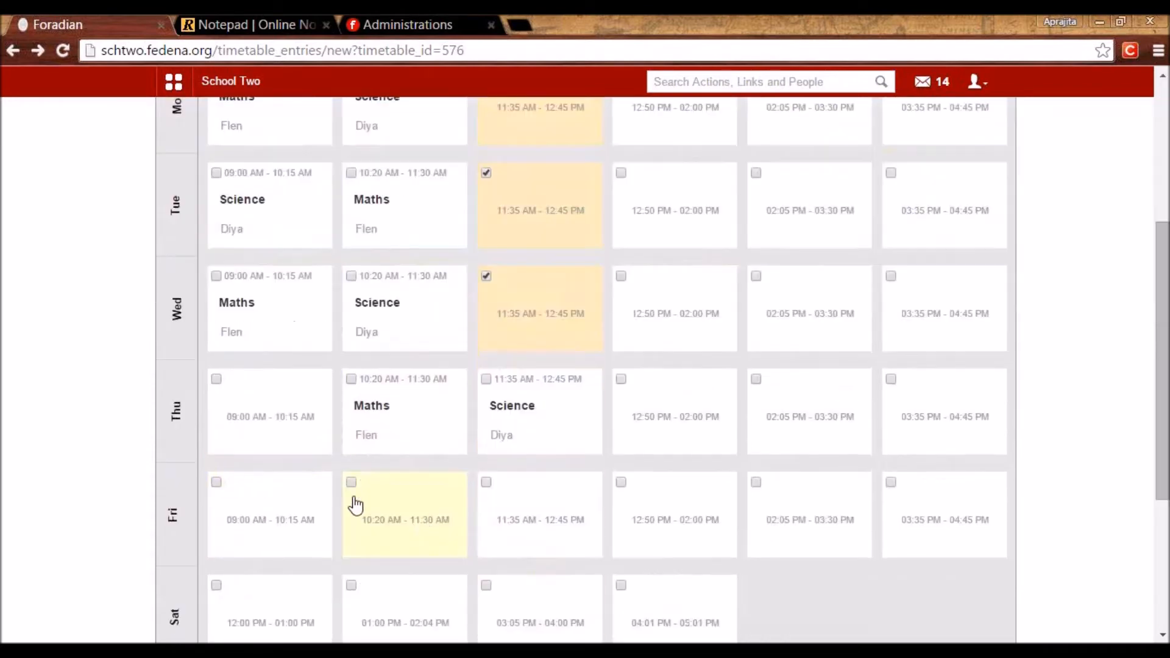
left_click(281, 444)
left_click_drag(1166, 341, 1157, 467)
left_click(329, 494)
left_click(270, 536)
left_click(395, 594)
left_click(189, 632)
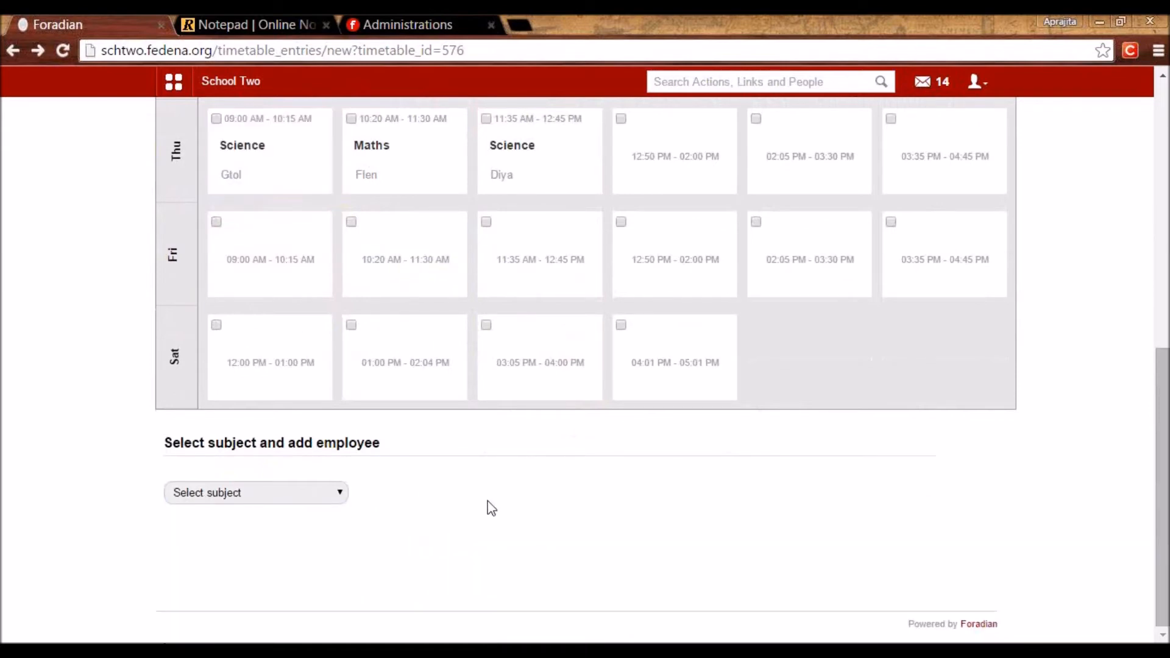
scroll(488, 508, "up", 9)
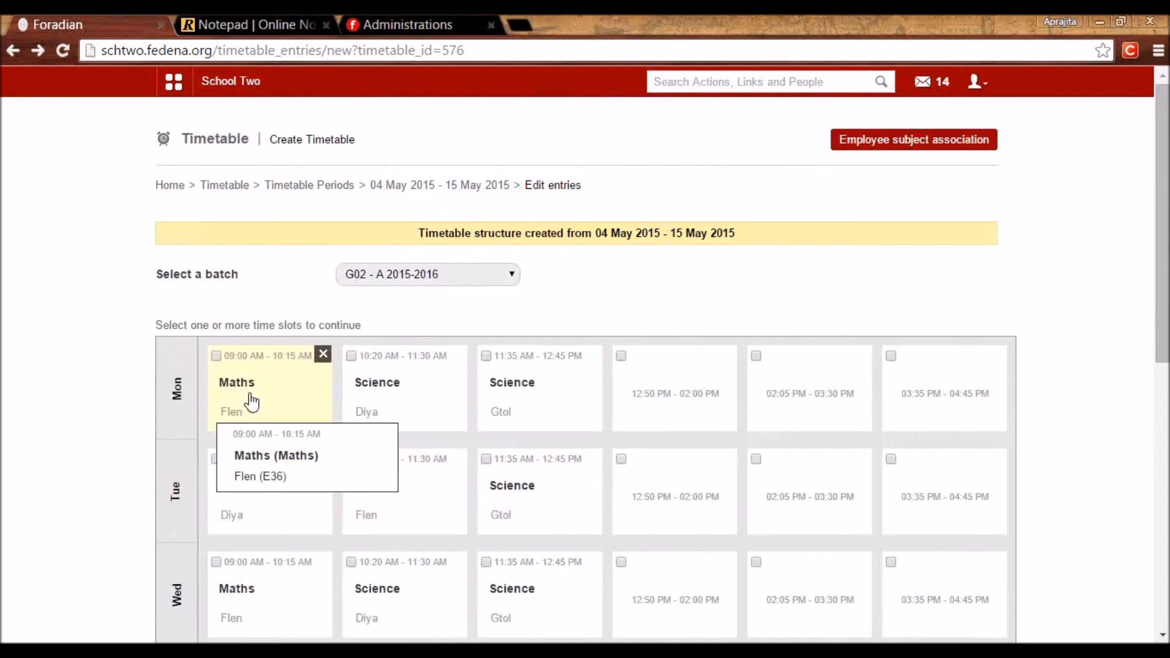
mouse_move(324, 488)
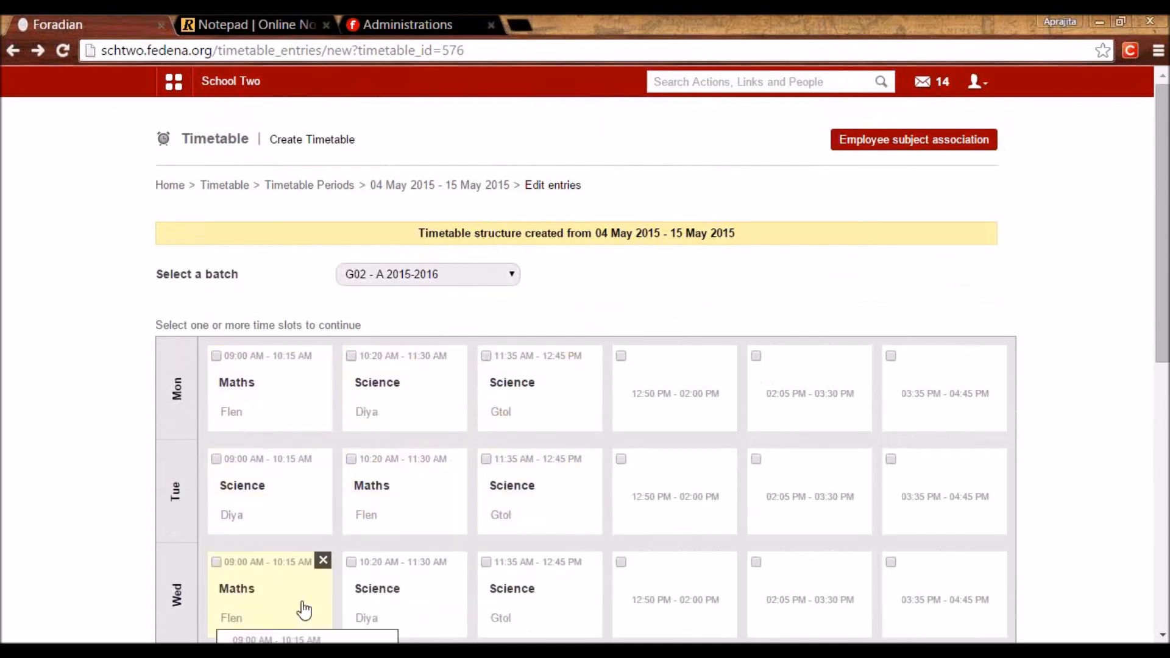
left_click_drag(1159, 330, 1159, 446)
scroll(1107, 501, "down", 5)
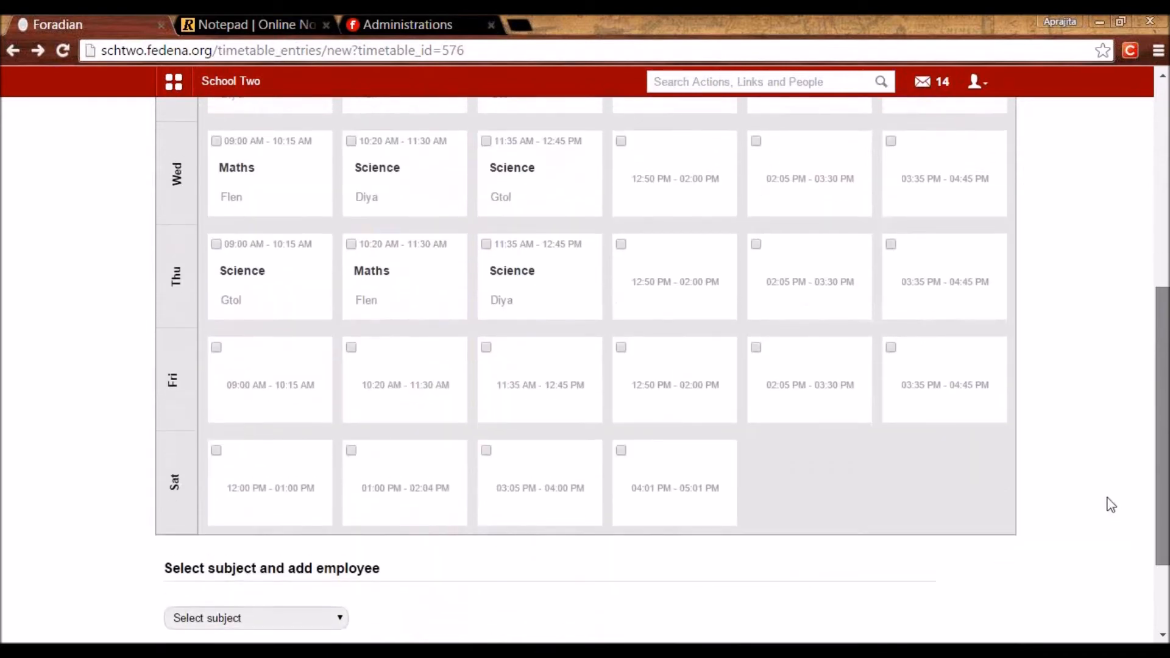
Put the Games elective into the Monday–Thursday 12:50 PM slots, then return to Timetable Periods.
left_click(240, 493)
left_click(221, 547)
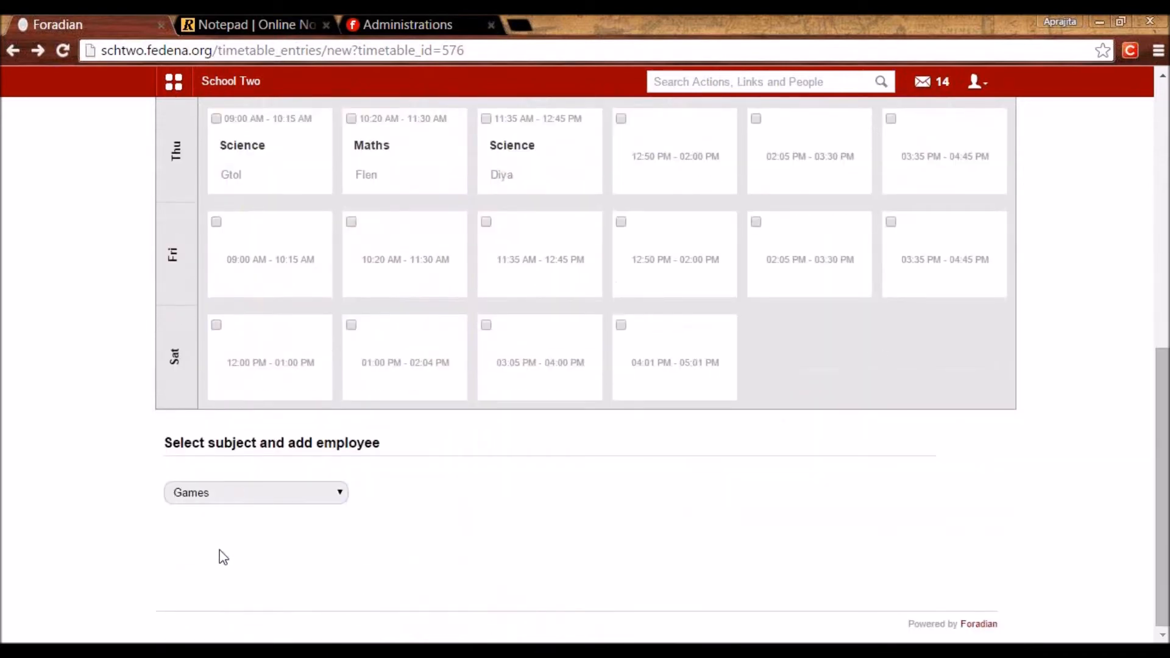
scroll(219, 550, "down", 2)
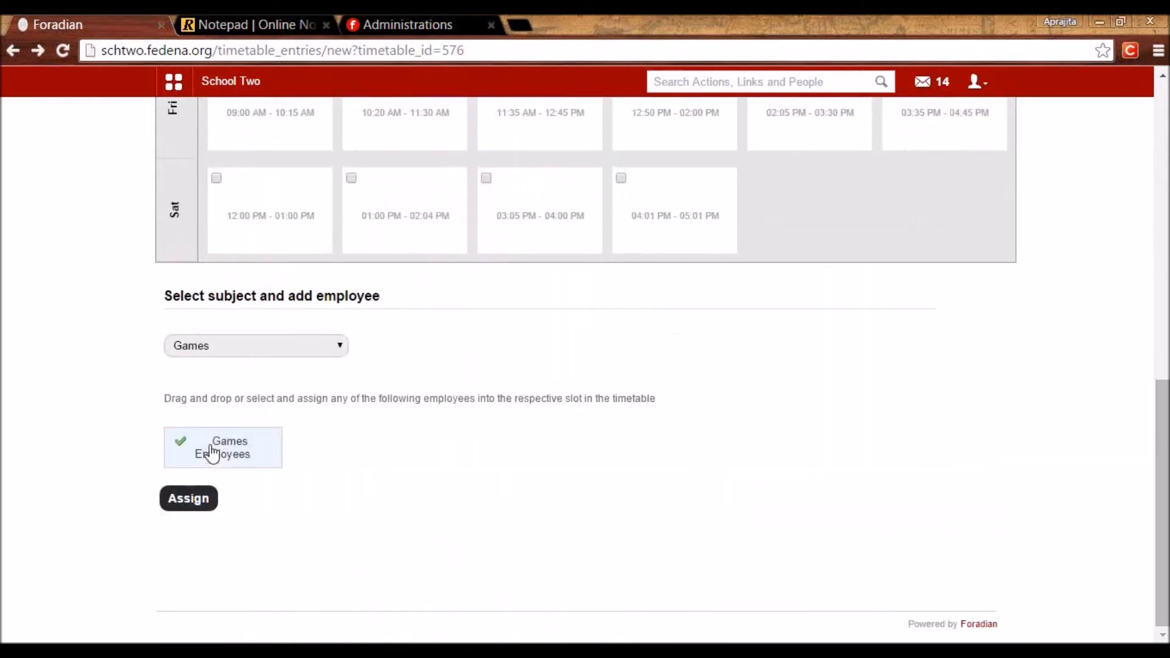
scroll(386, 397, "up", 10)
left_click(682, 303)
left_click(660, 404)
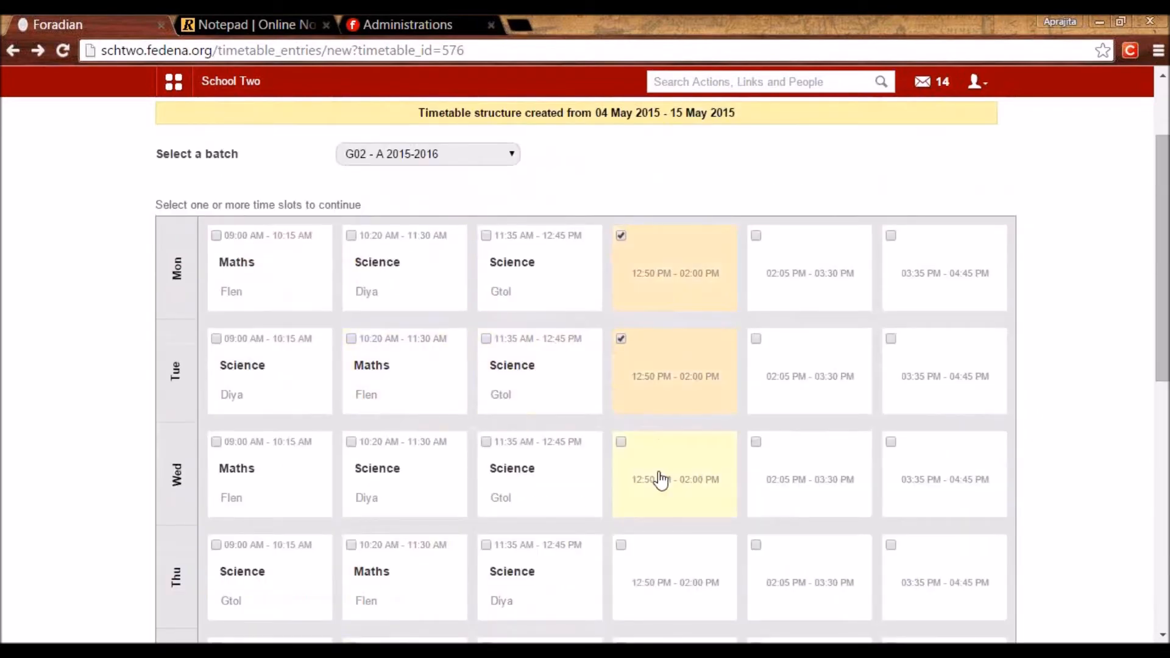
left_click(661, 480)
left_click(682, 548)
scroll(642, 439, "down", 5)
scroll(290, 509, "down", 5)
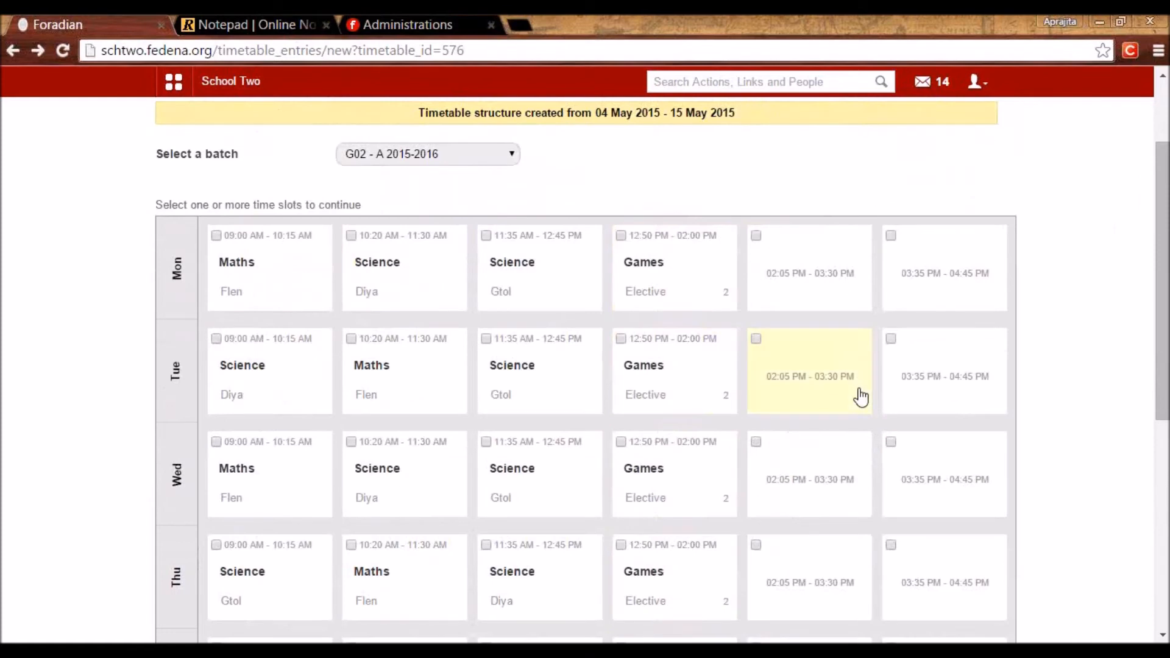
mouse_move(656, 282)
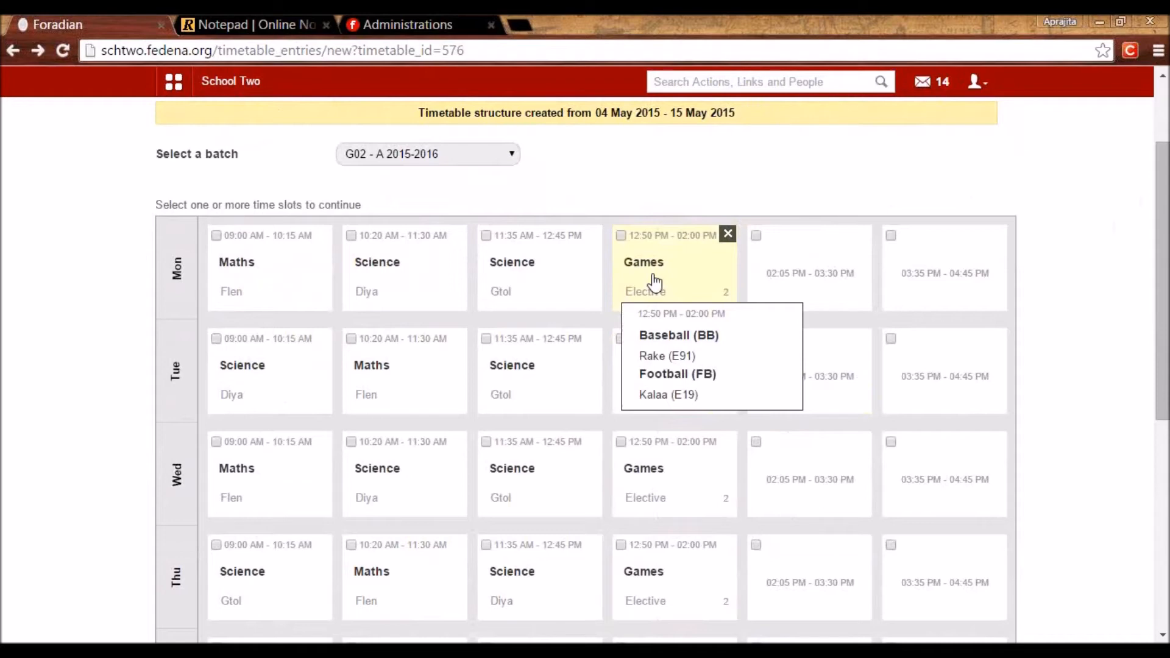
scroll(365, 240, "up", 2)
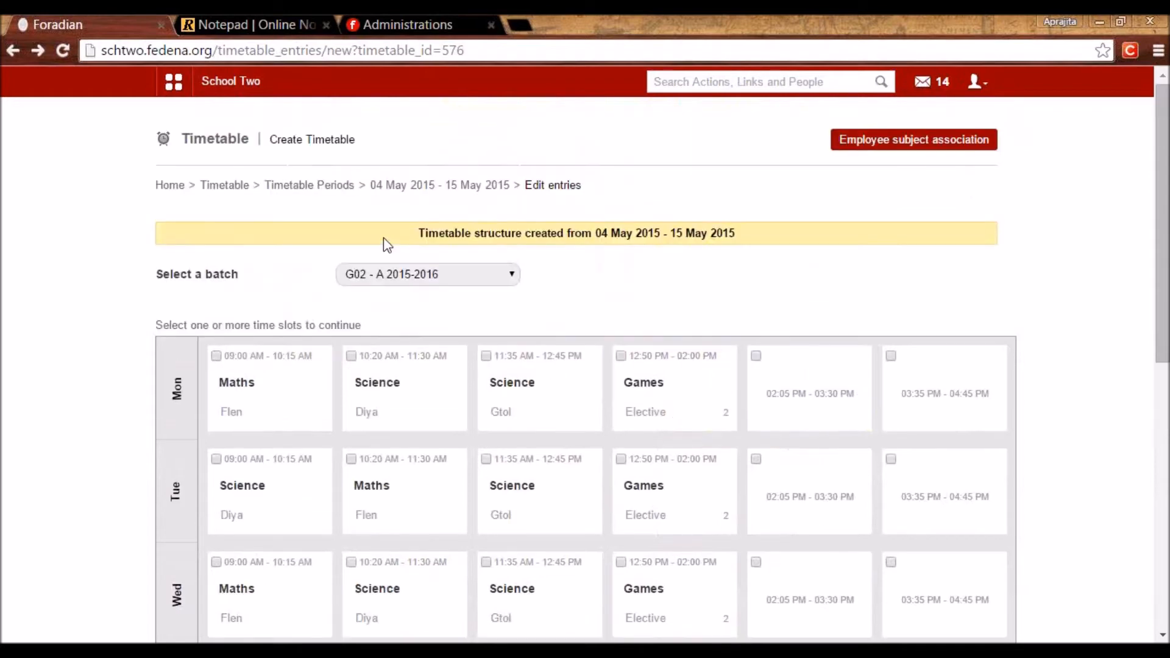
left_click(305, 186)
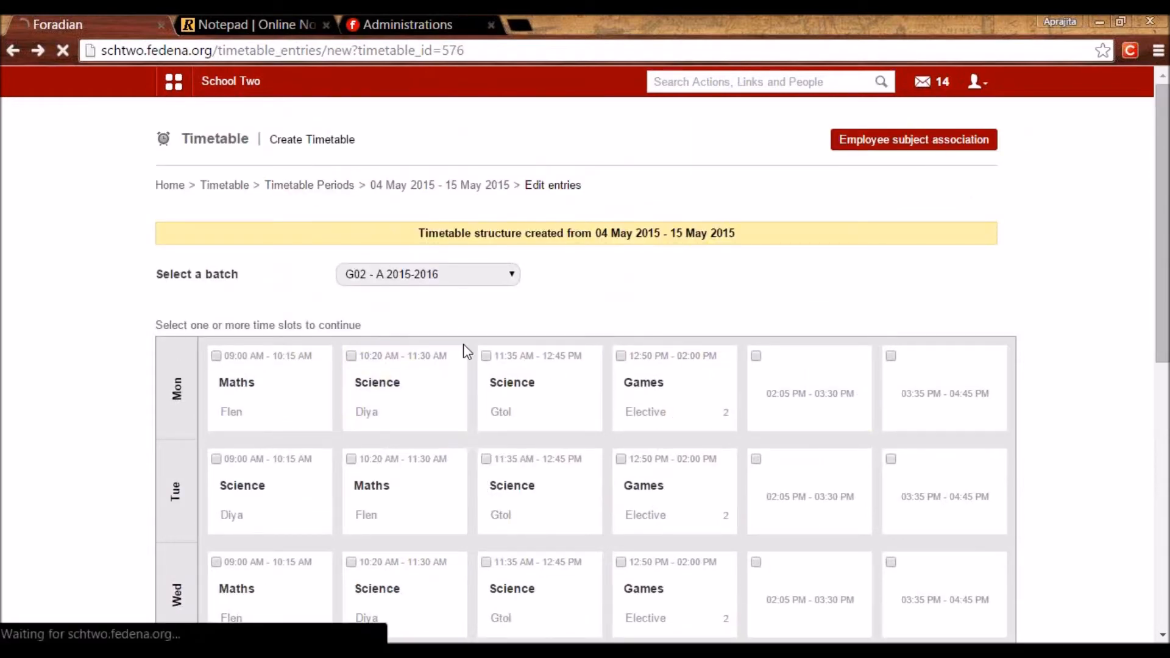
Display the 04–15 May 2015 timetable for batch G02 - A 2015-2016.
left_click(215, 187)
left_click(345, 413)
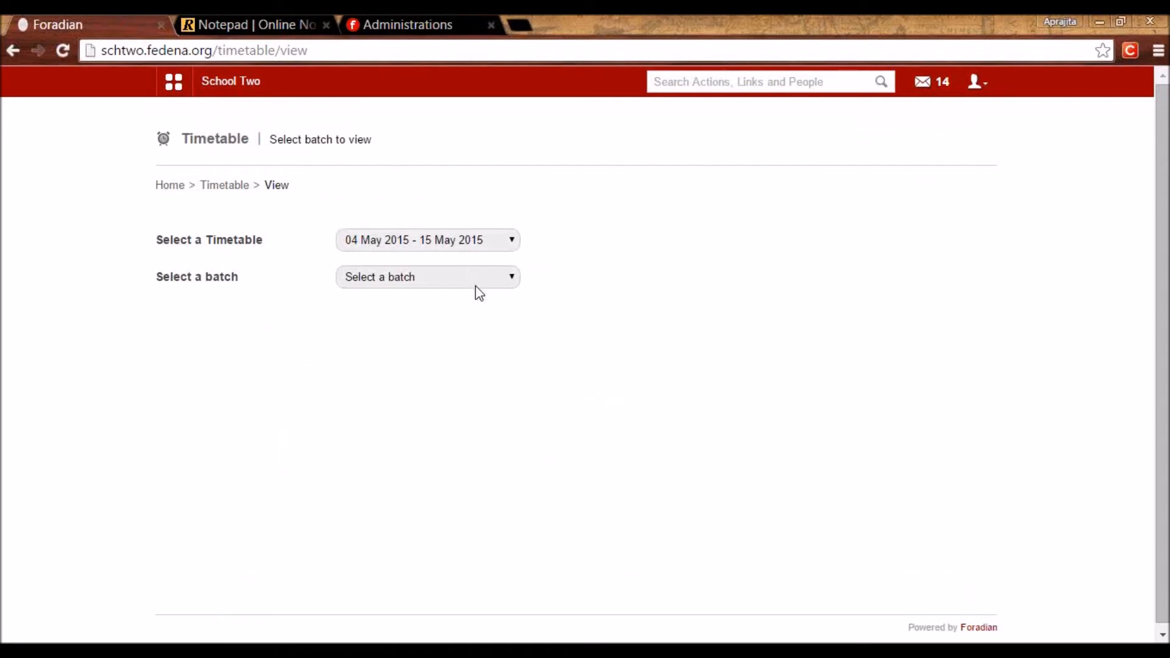
left_click(478, 281)
left_click_drag(522, 338, 527, 419)
left_click(456, 360)
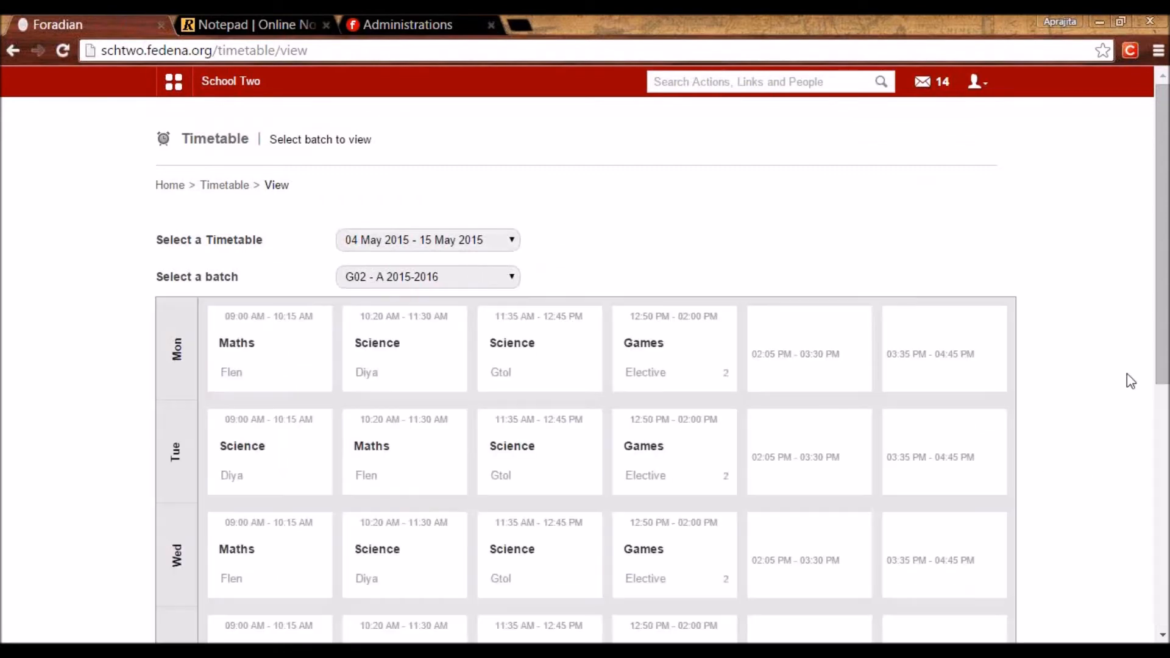
Export the G02 - A 2015-2016 timetable as a CSV report.
left_click_drag(1161, 366, 1166, 476)
scroll(1167, 477, "down", 5)
scroll(1142, 454, "up", 3)
scroll(1141, 454, "down", 4)
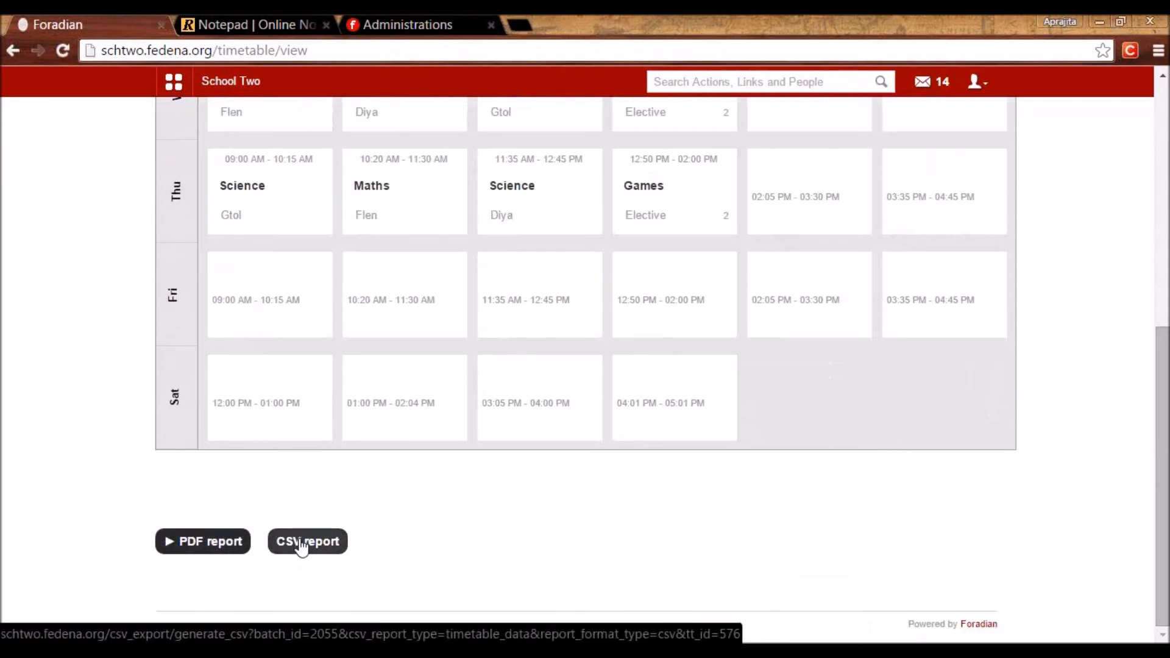
left_click(302, 542)
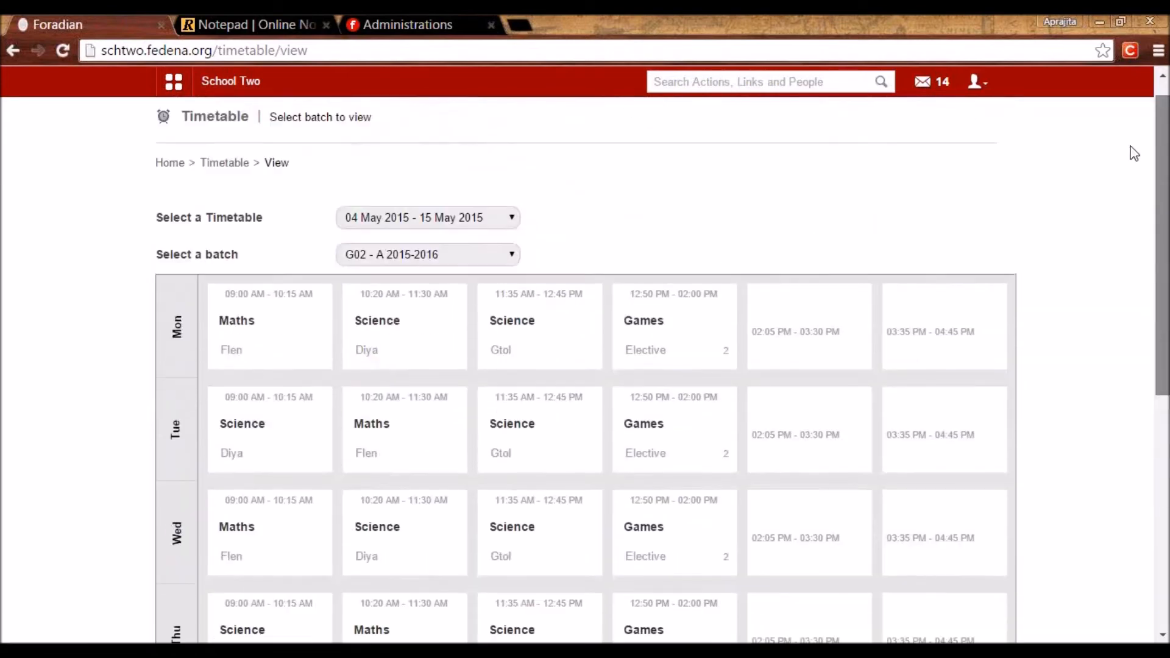
Browse the 04–15 May 2015 Teacher Timetable grid, then return to the Timetable home page.
left_click(242, 181)
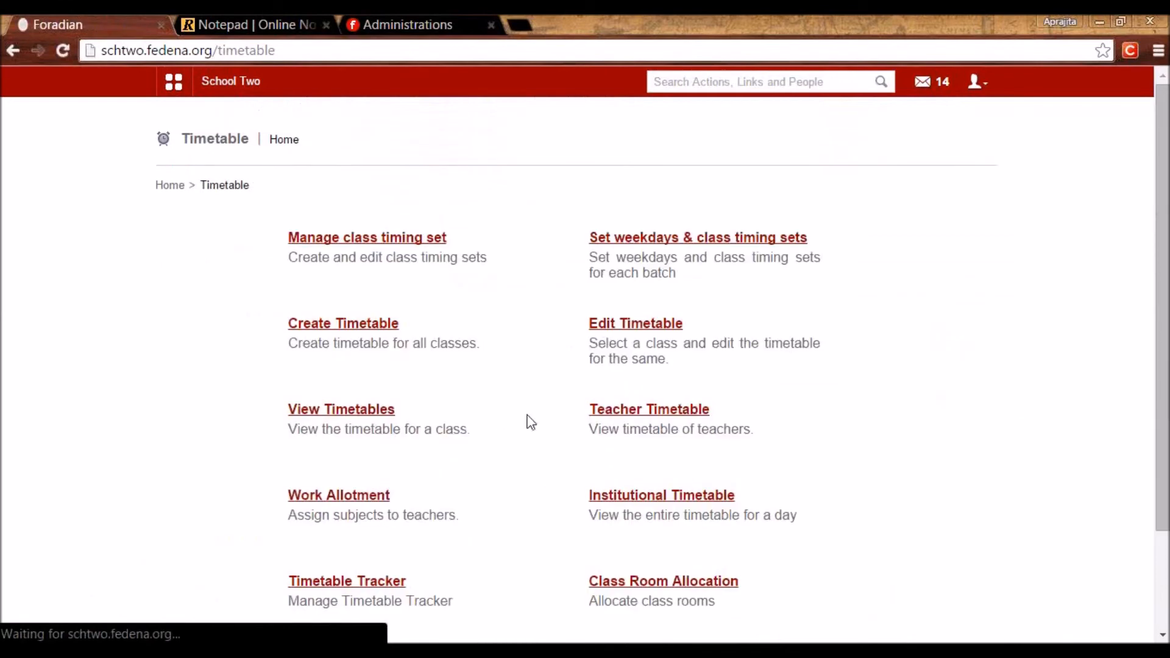
left_click(619, 416)
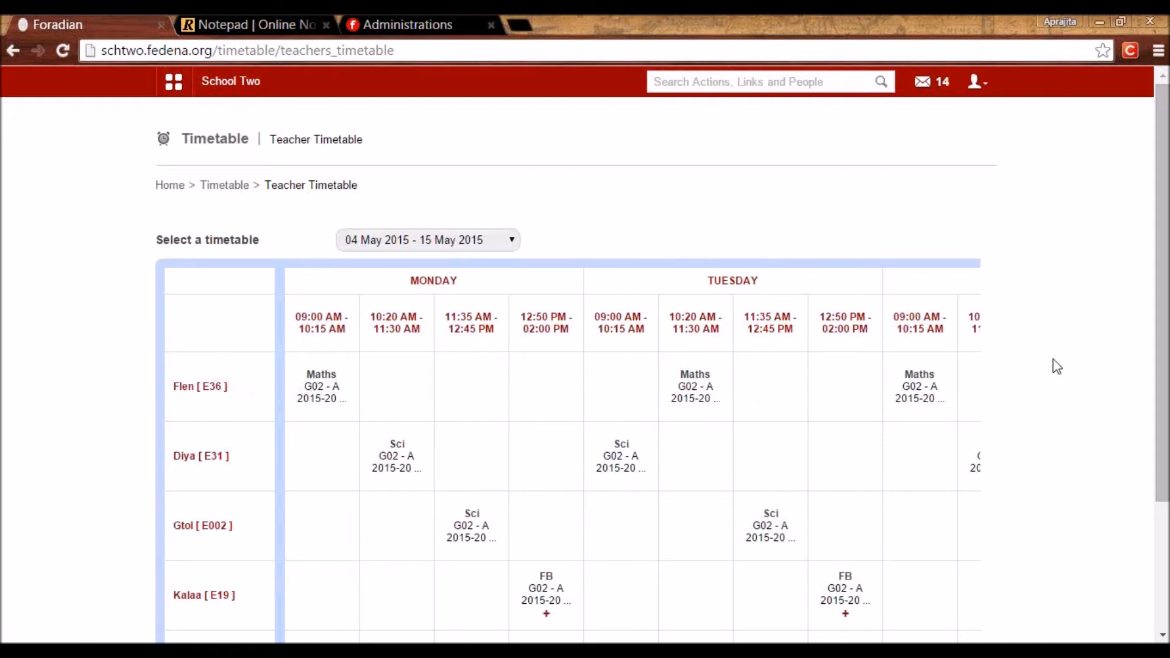
scroll(1158, 396, "down", 2)
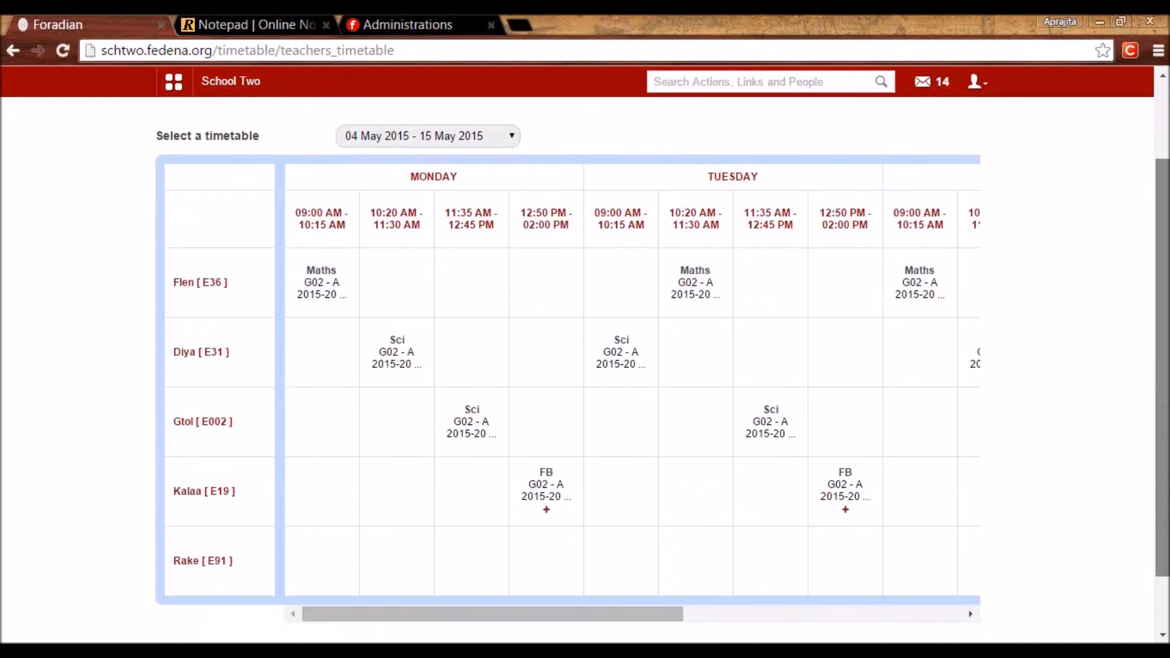
scroll(548, 396, "down", 1)
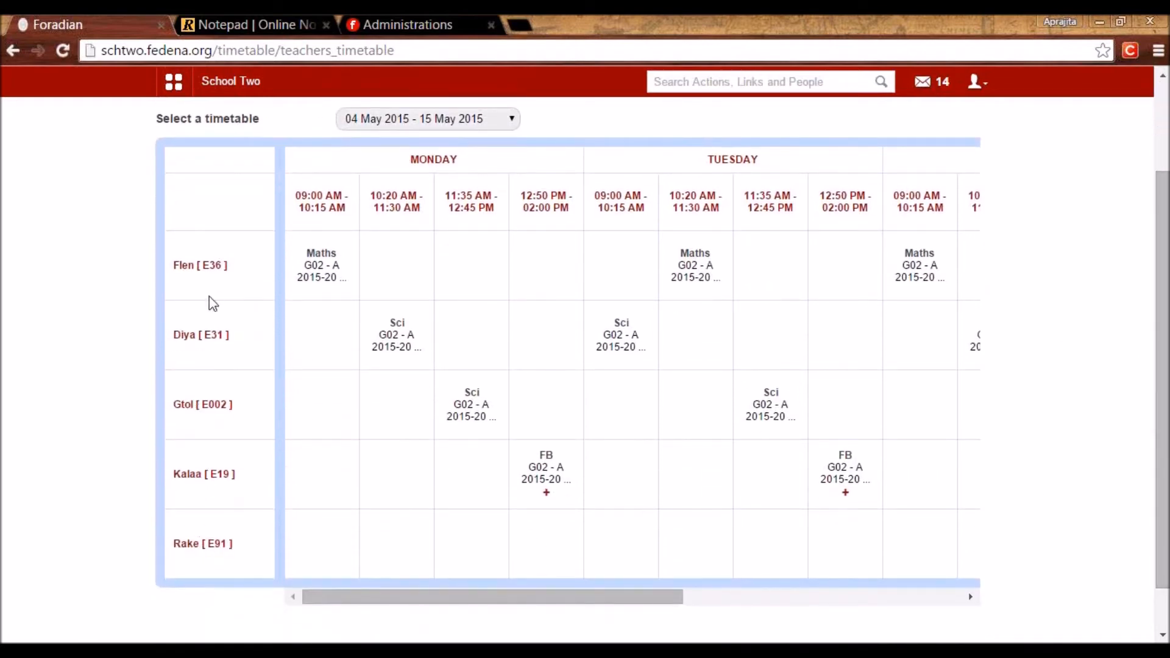
left_click_drag(379, 601, 316, 531)
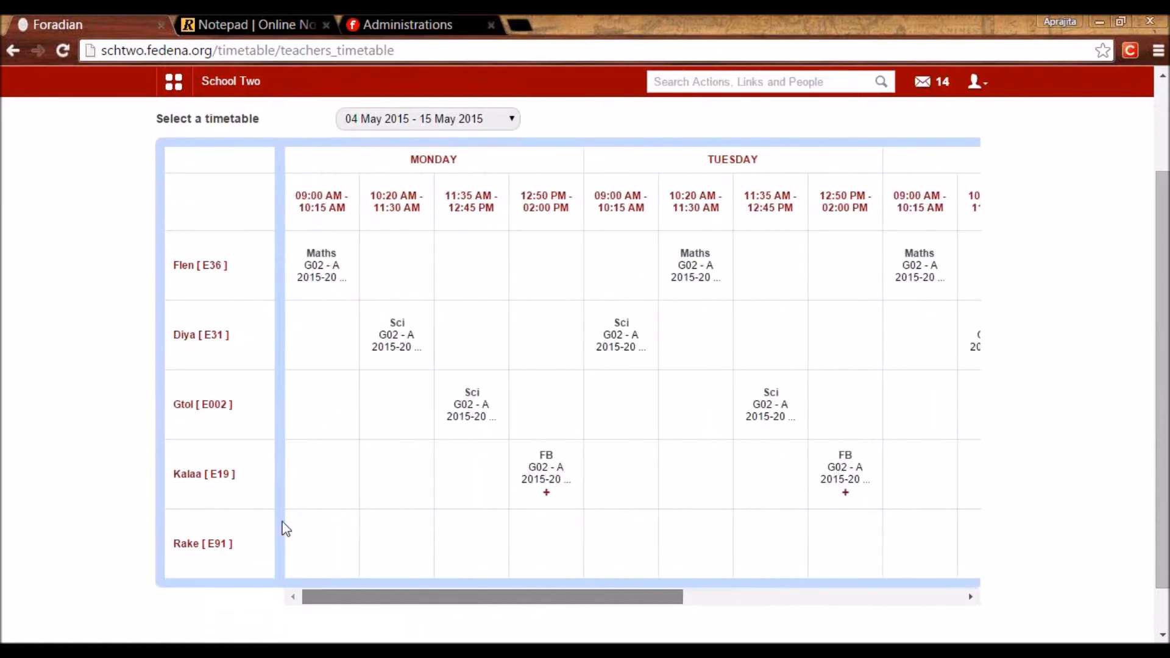
left_click_drag(1157, 469, 1141, 308)
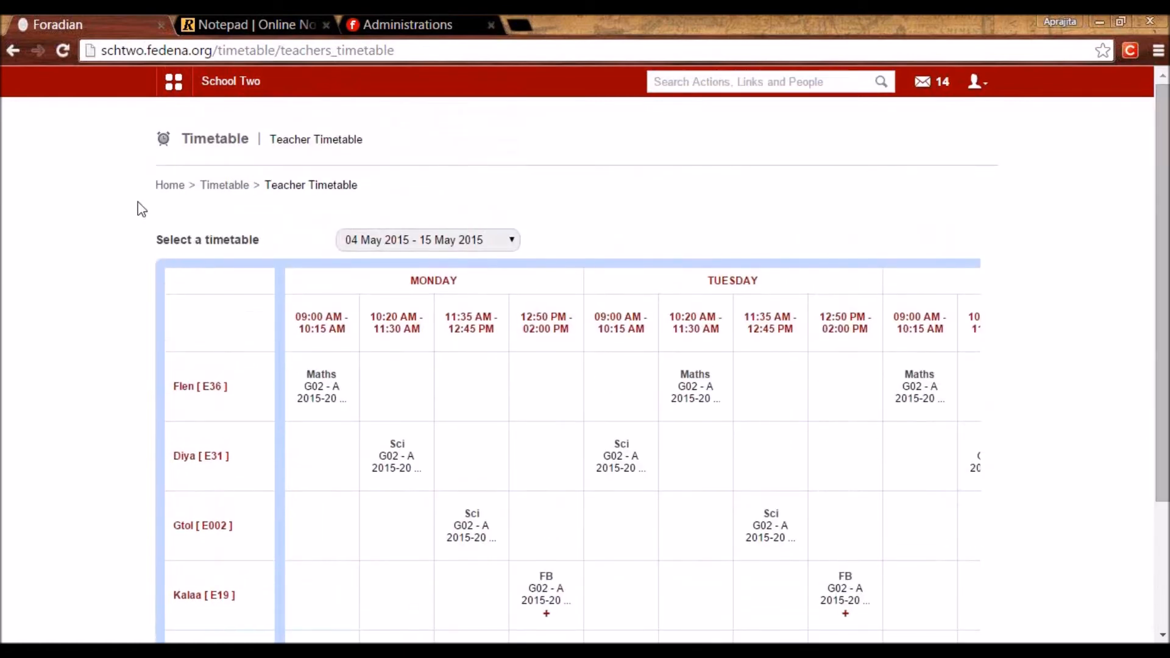
left_click(224, 186)
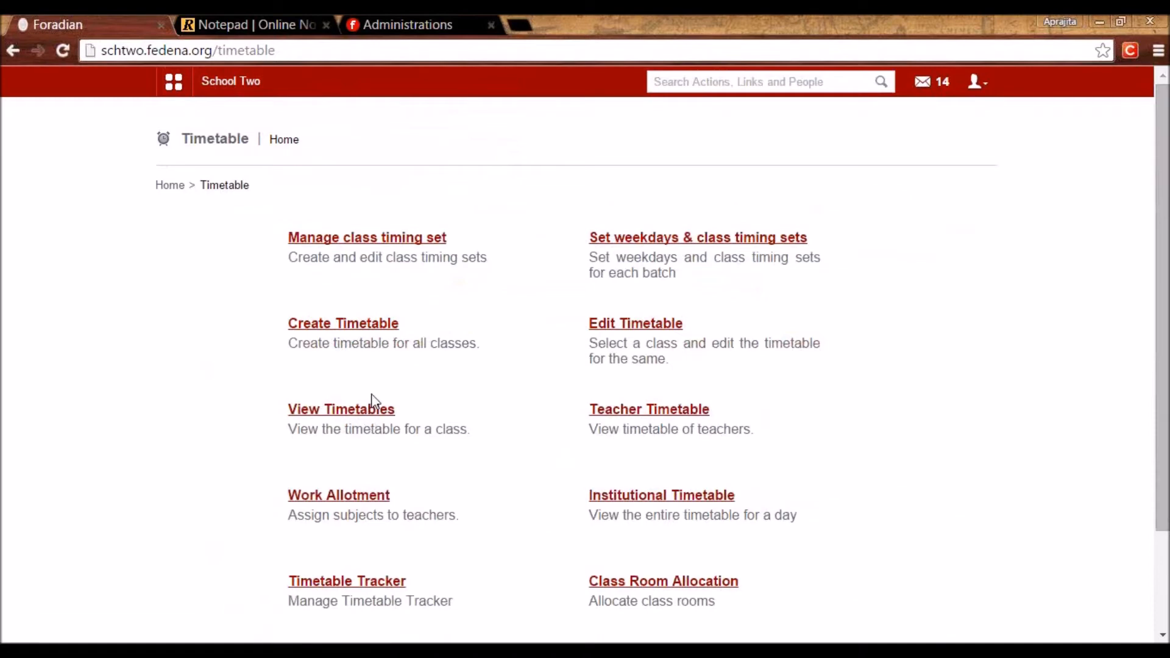
Review each employee's remaining or deficit periods on Work Allotment, then switch to the notepad.
scroll(370, 402, "down", 2)
left_click(337, 375)
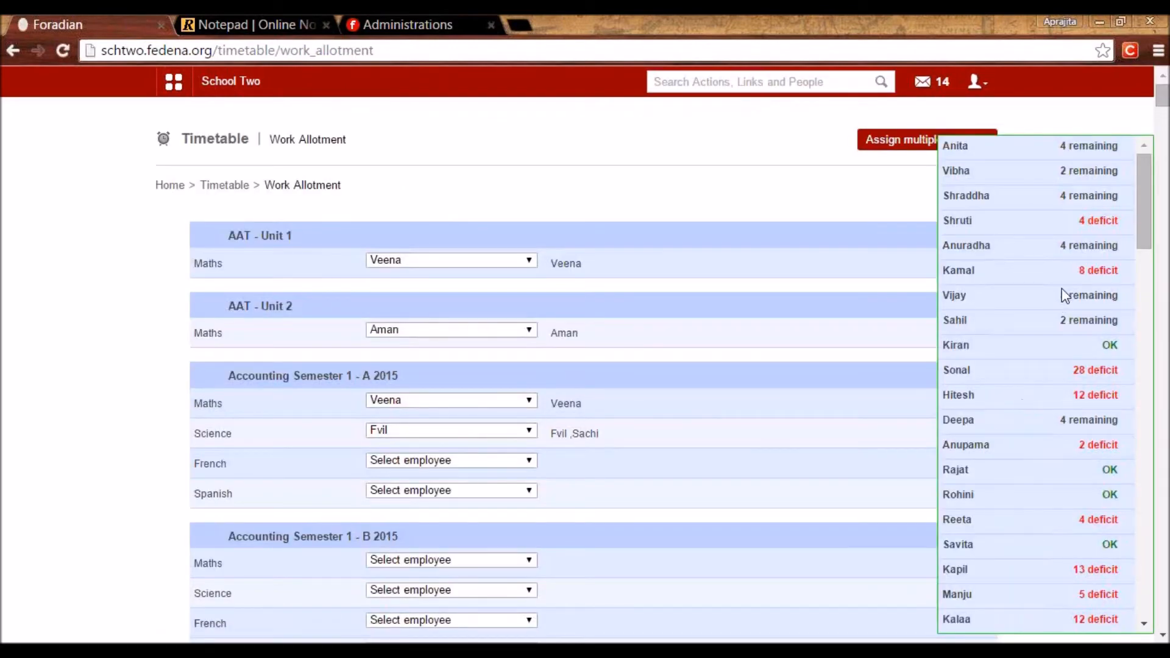
scroll(1091, 458, "down", 5)
scroll(1082, 515, "down", 5)
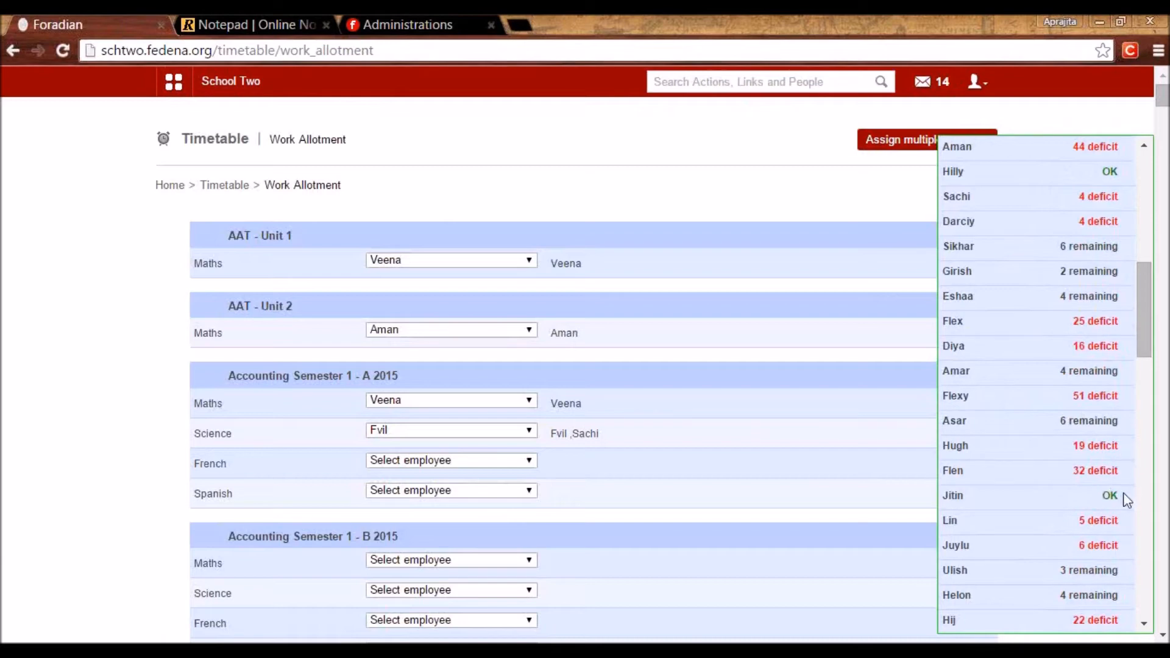
left_click(277, 23)
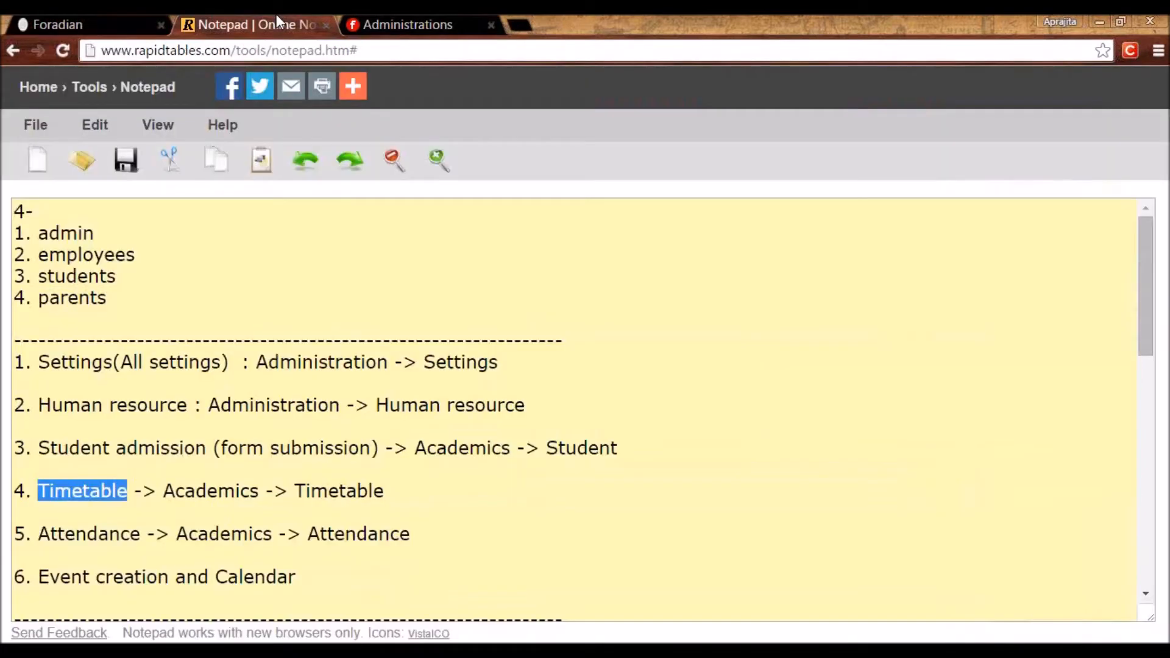
Add the status words OK, remaining and deficit as separate lines in the notes.
scroll(207, 560, "down", 10)
key("Return")
key("Return")
key("Return")
key("Return")
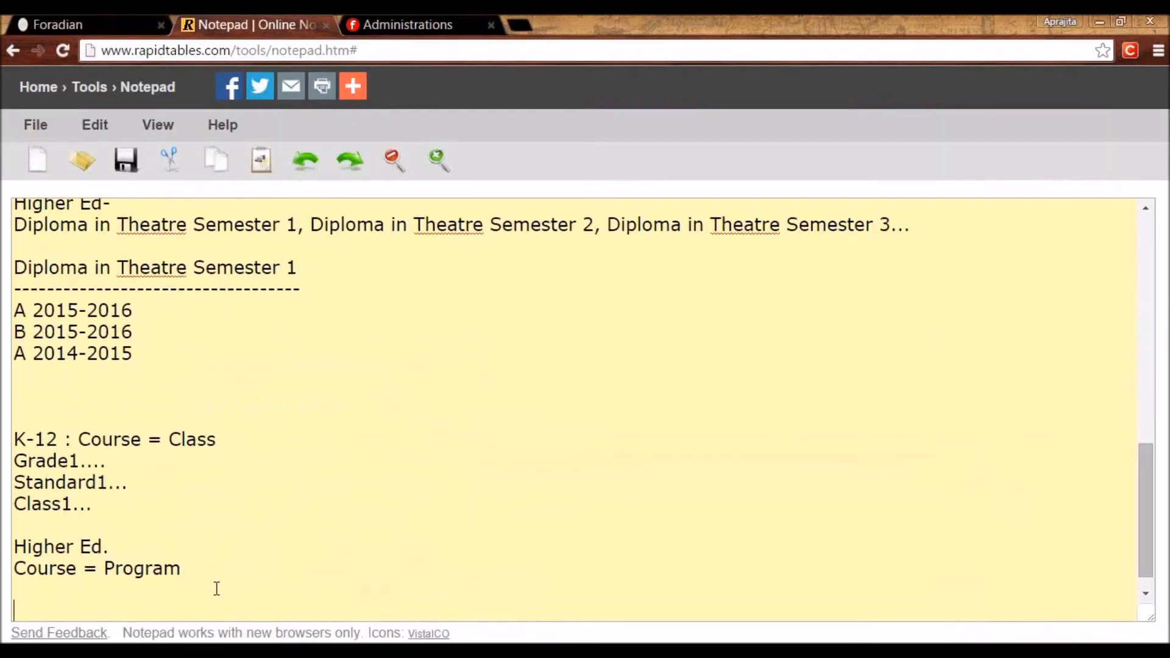
type("OK")
key("Return")
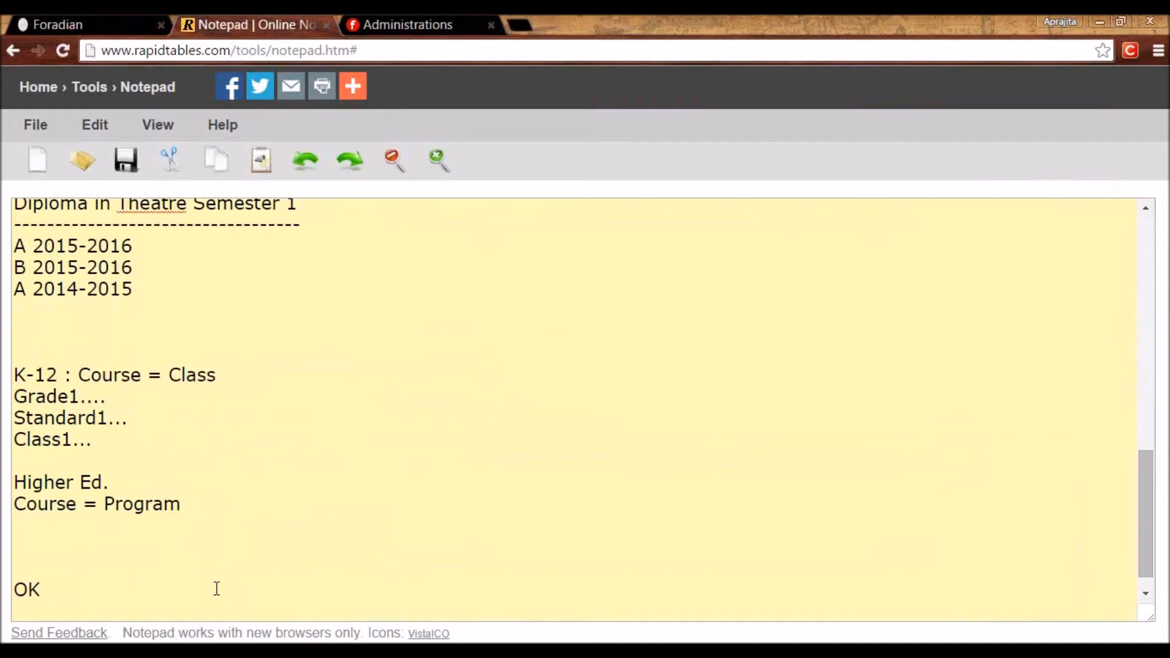
type("ermainin")
key("BackSpace")
key("BackSpace")
key("BackSpace")
key("BackSpace")
key("BackSpace")
key("BackSpace")
key("BackSpace")
key("BackSpace")
type("remaining")
key("Return")
type("deficit")
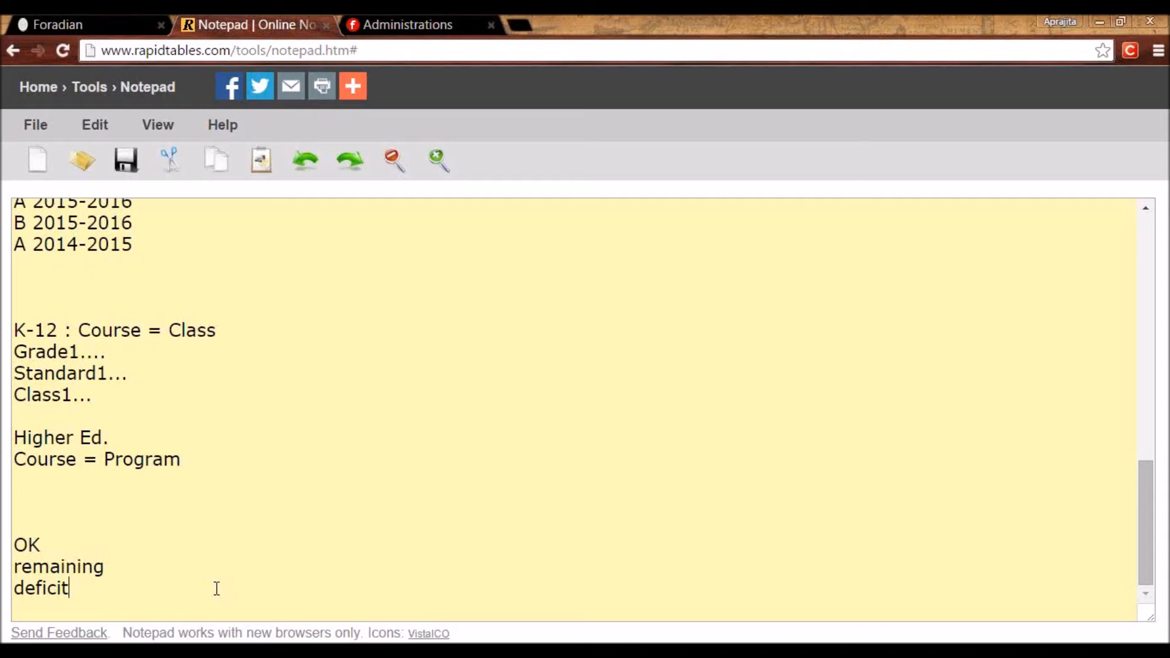
key("Return")
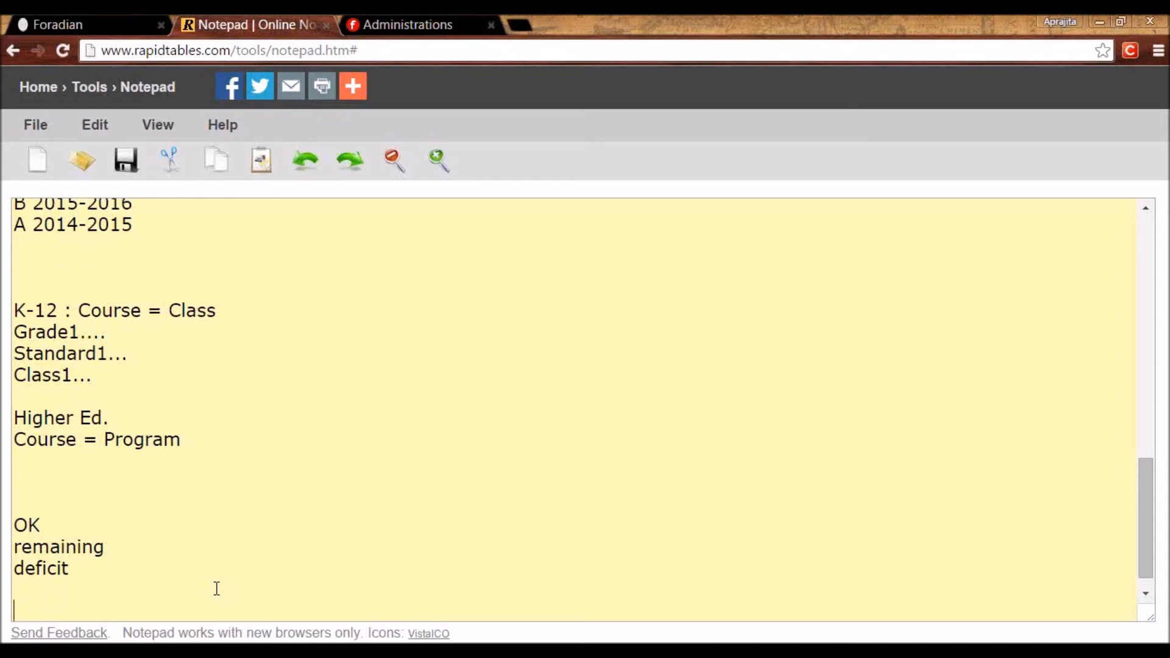
key("Return")
Start a Grade 2 example with the line 'E1 8 periods in a week'.
type("Grade 2")
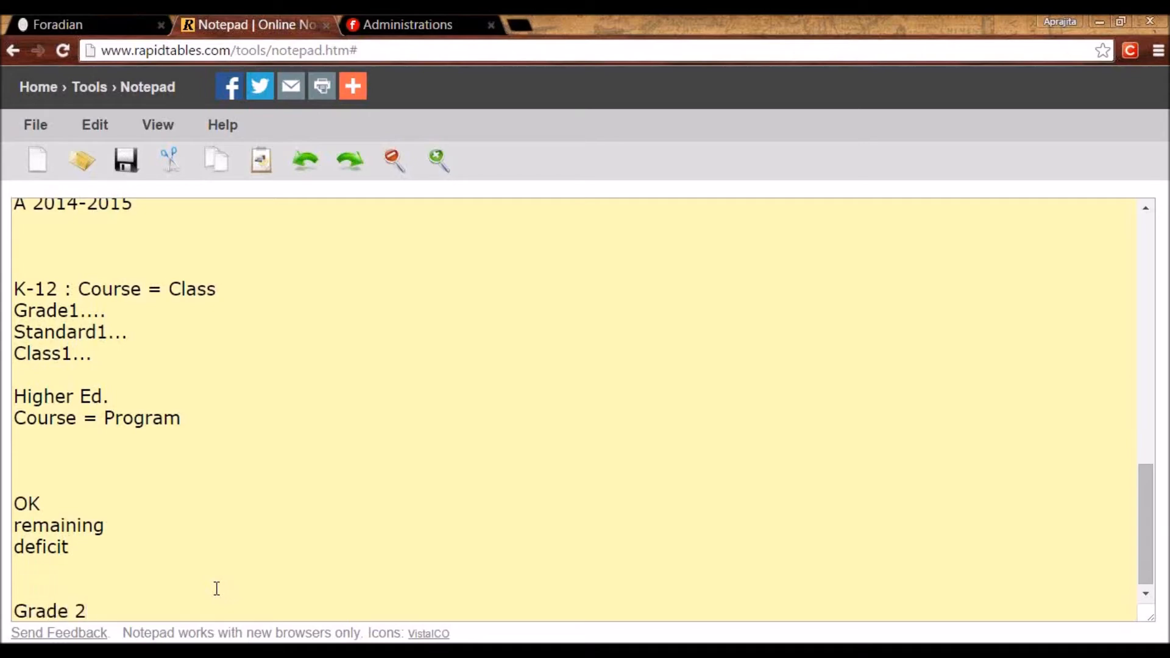
key("Return")
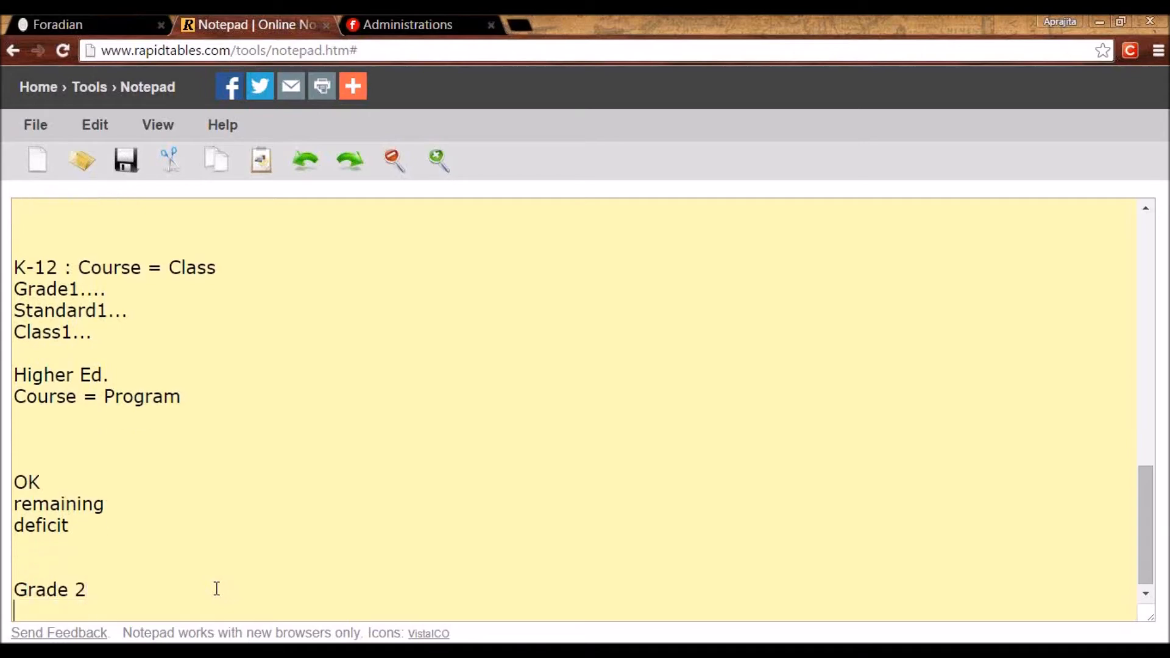
type("E1 8 periods in a week")
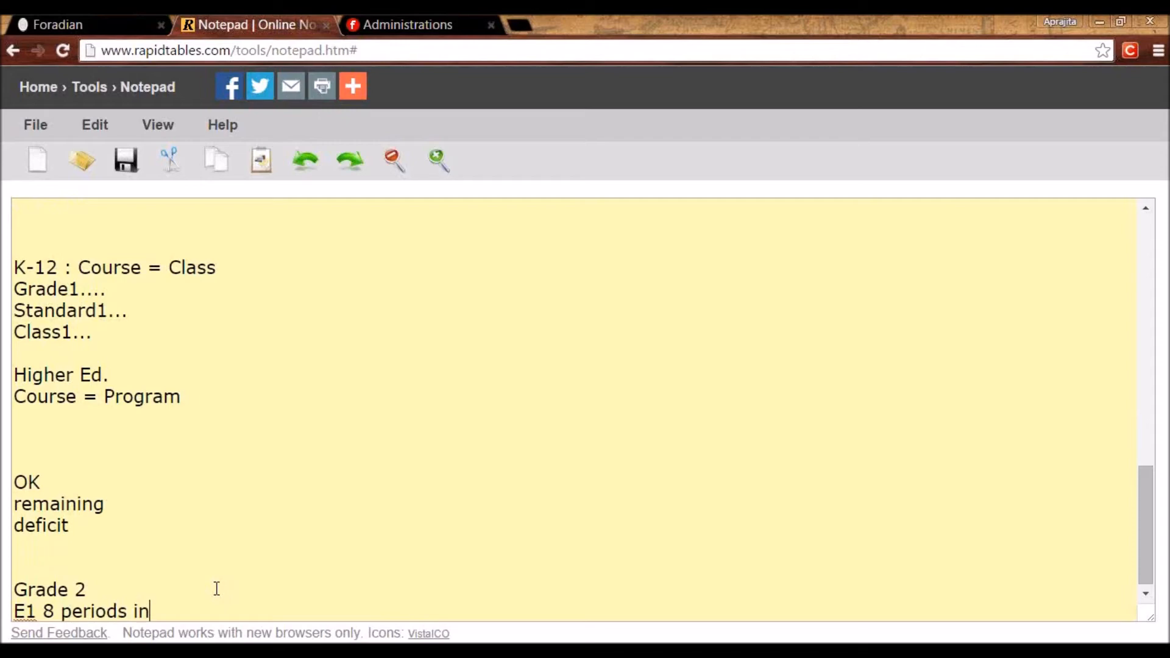
key("Return")
key("Return")
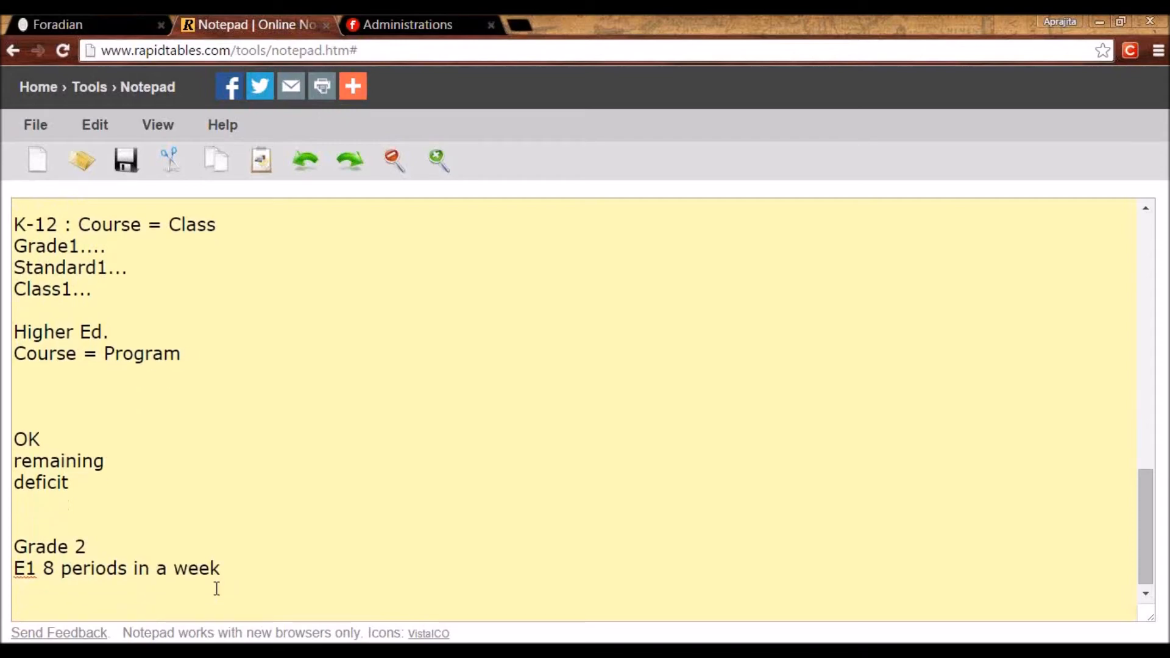
Add an 'employee subject associate' heading, maths and science lines, with '- 4 max. perdios in a week' on maths.
type("maths")
left_click(216, 589)
type("em")
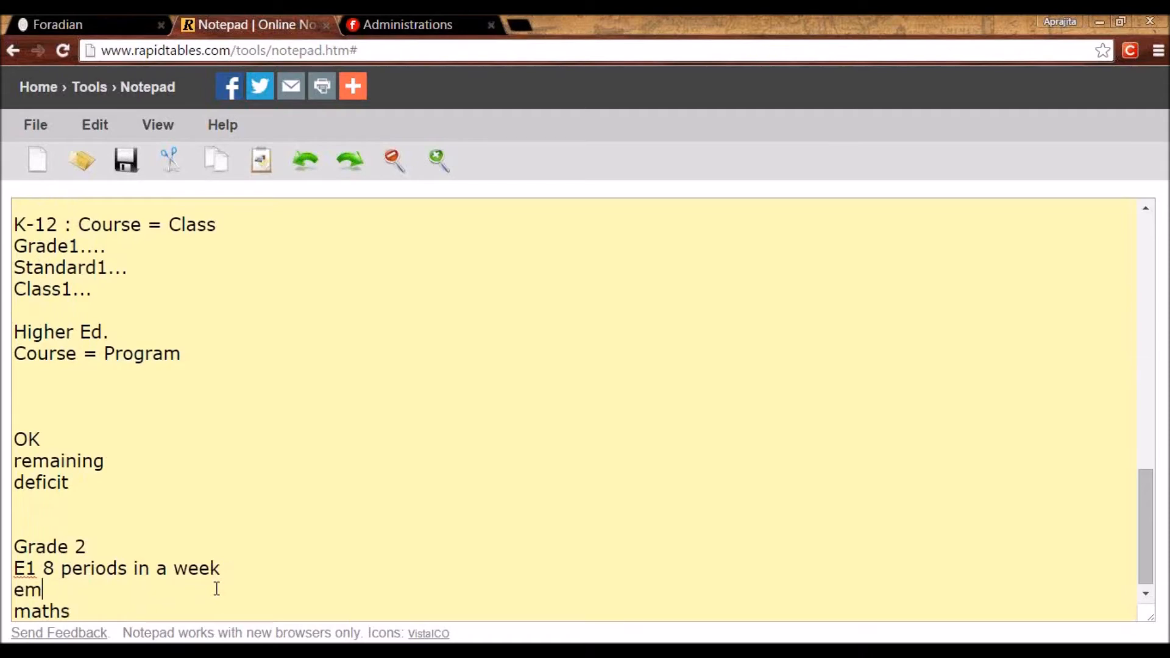
type("ployee subject")
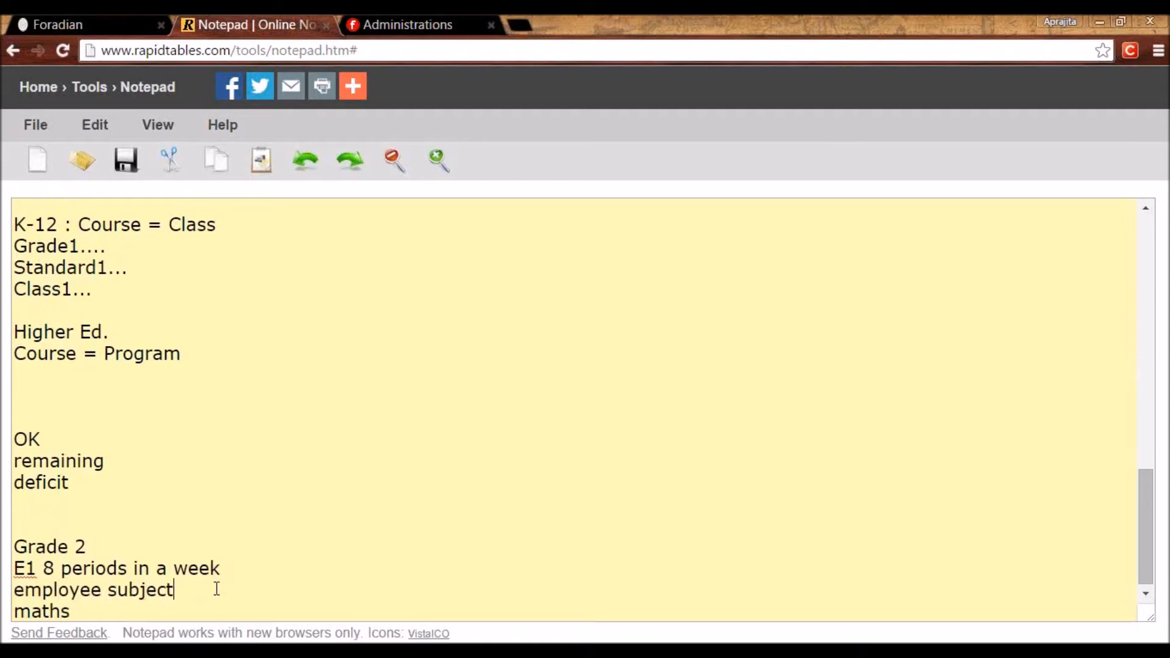
type(" associate")
key("Down")
key("Return")
type("science")
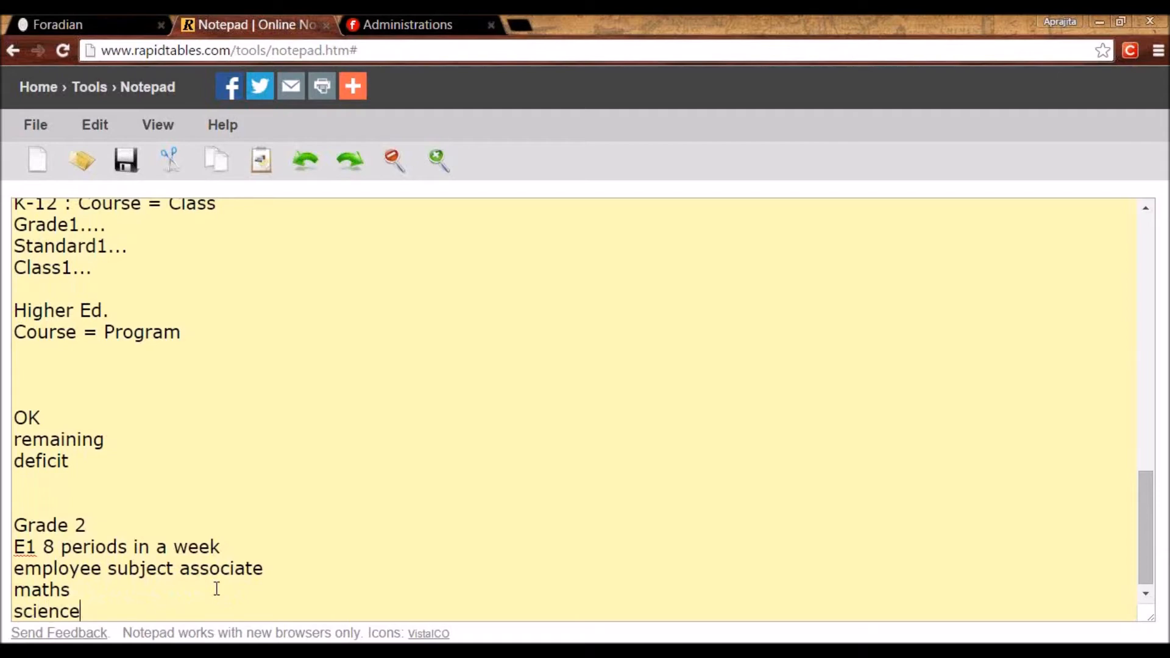
key("Up")
type("- 4 max. perdios in a week")
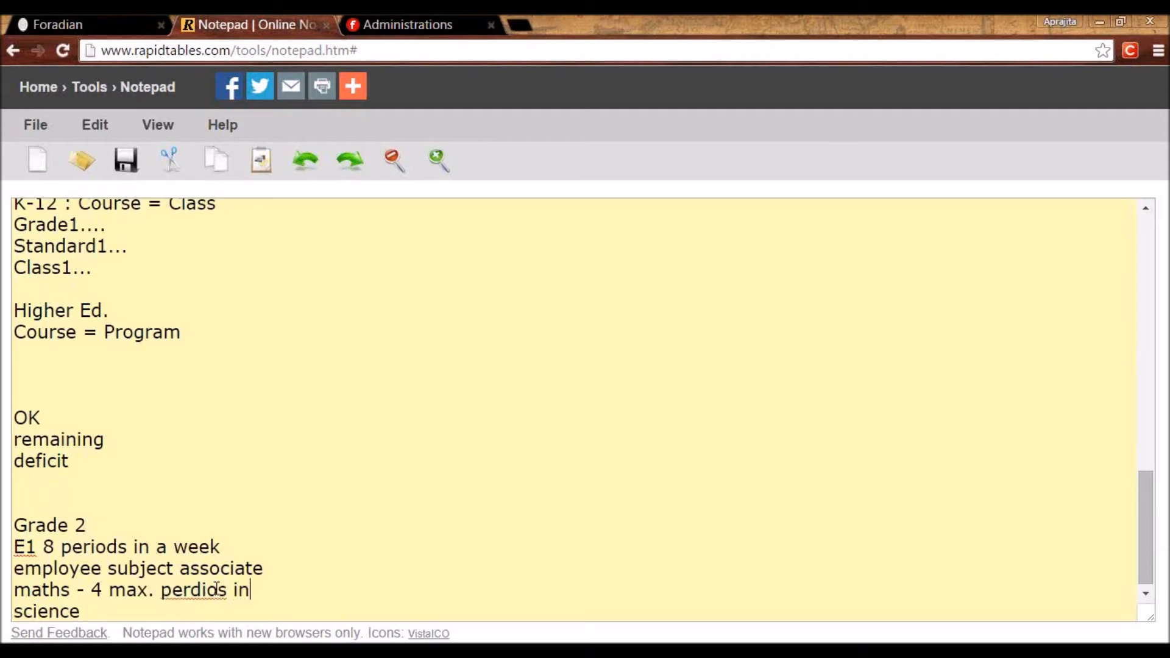
Correct 'perdios' to 'periods' and copy the 4-period limit onto the science line.
left_click(217, 589)
key("BackSpace")
key("BackSpace")
type("io")
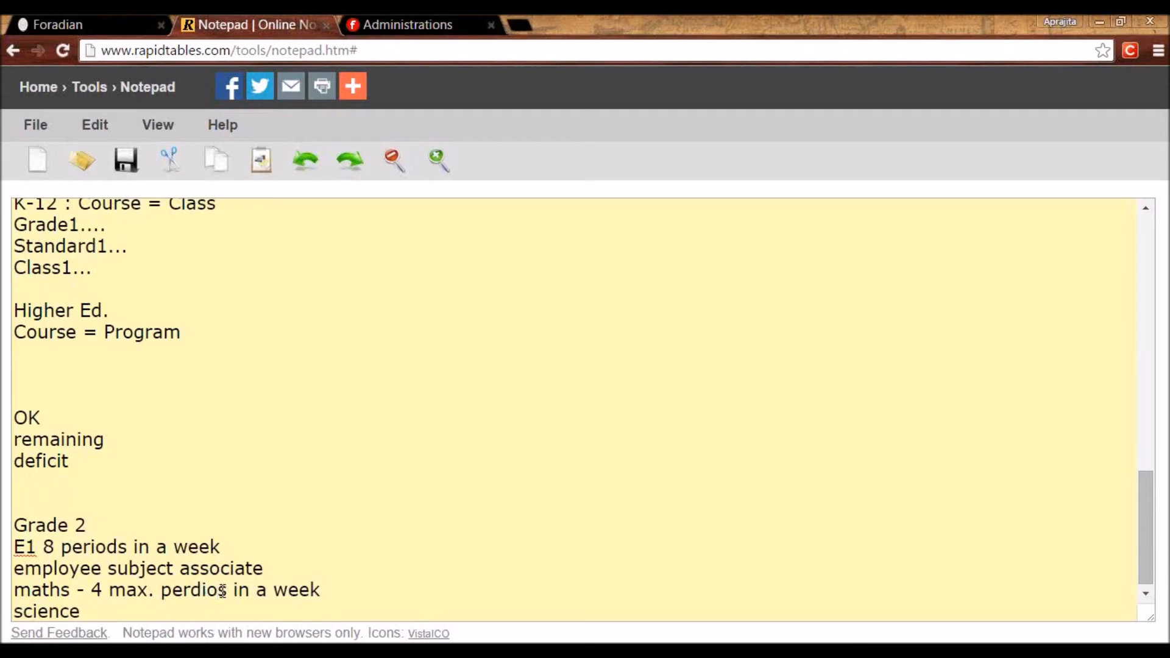
key("BackSpace")
key("BackSpace")
key("BackSpace")
type("iod")
left_click_drag(93, 590, 436, 596)
key("ctrl+c")
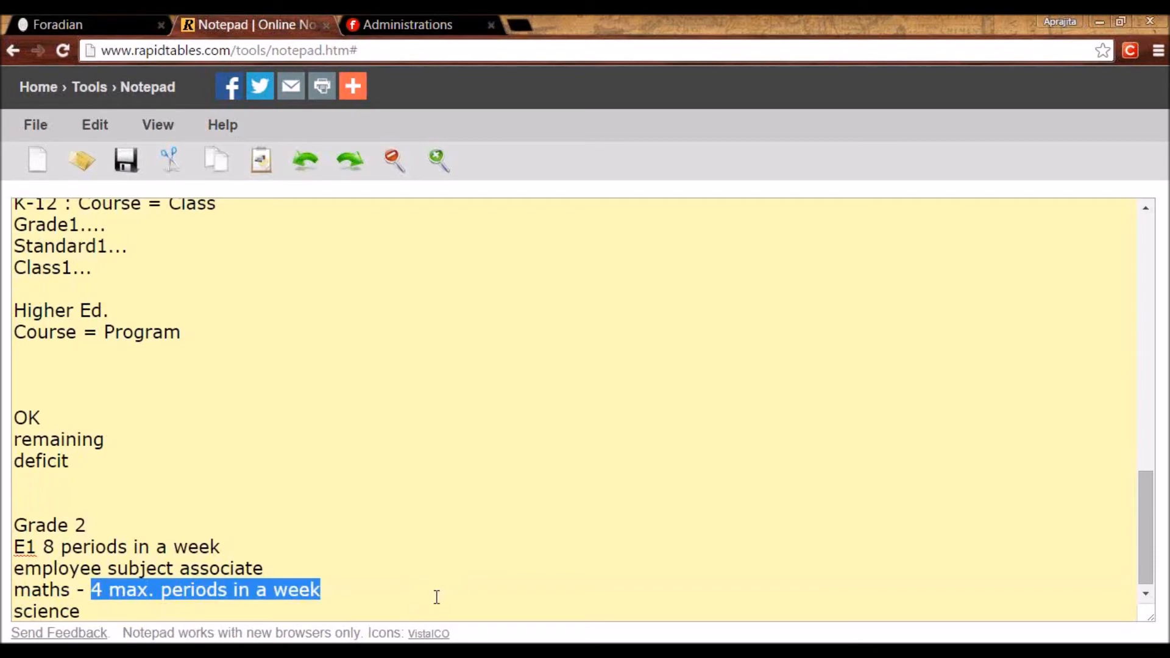
left_click(170, 606)
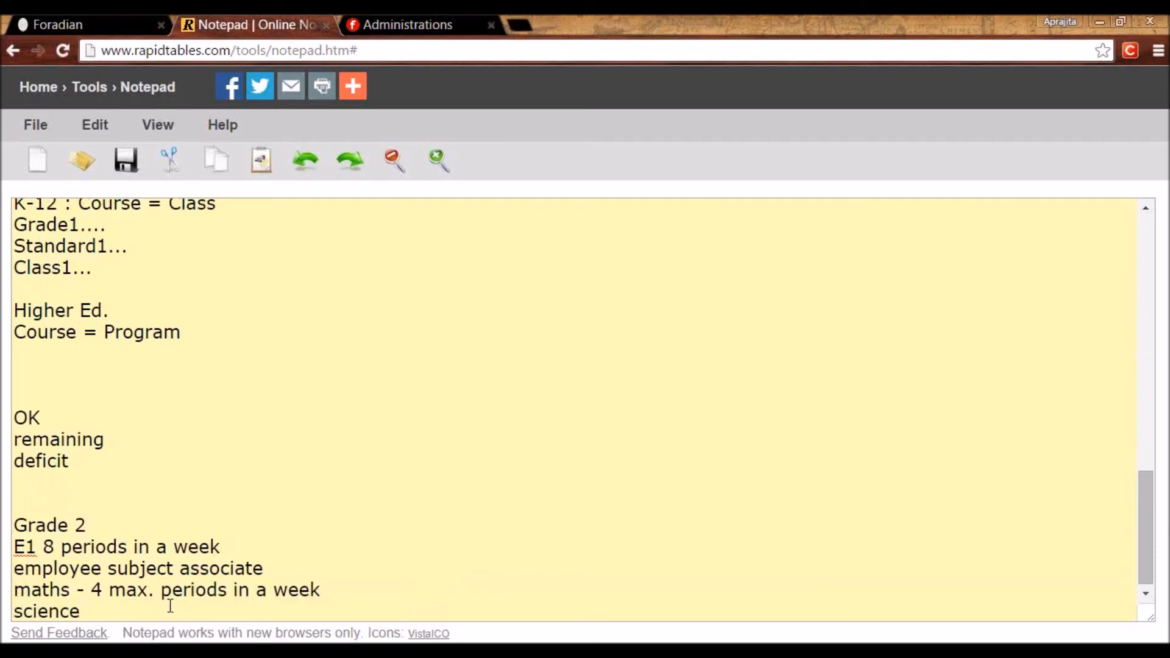
key("ctrl+v")
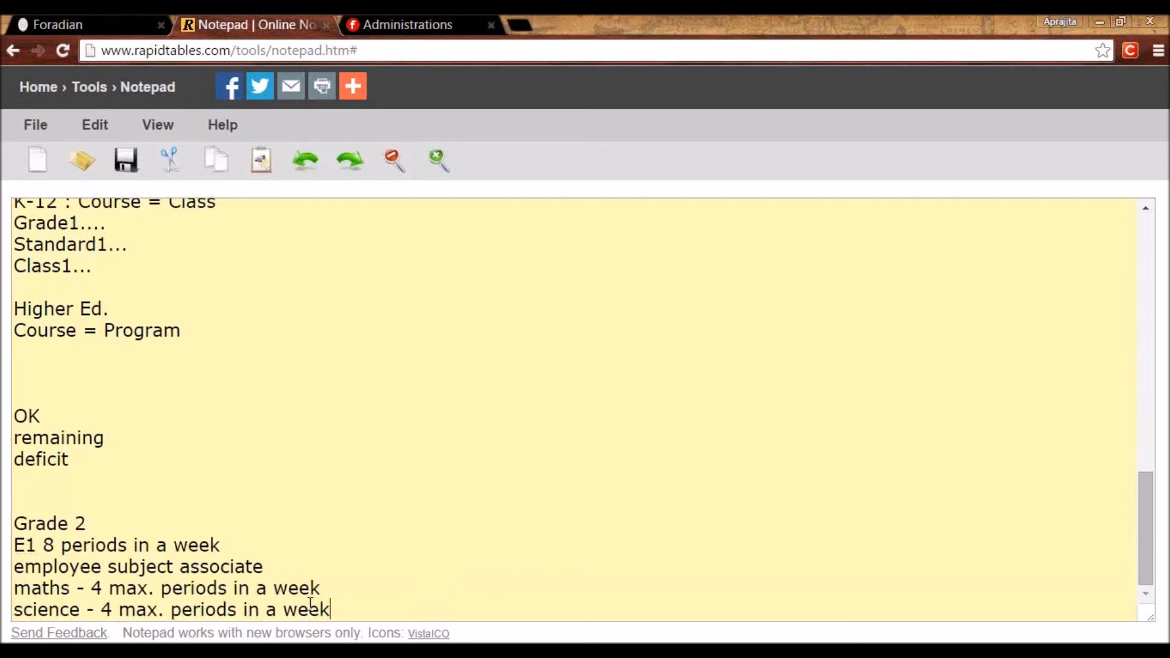
key("Return")
key("Return")
key("Return")
Review the E1 and maths values, add a final OK line, and return to Fedena.
double_click(100, 525)
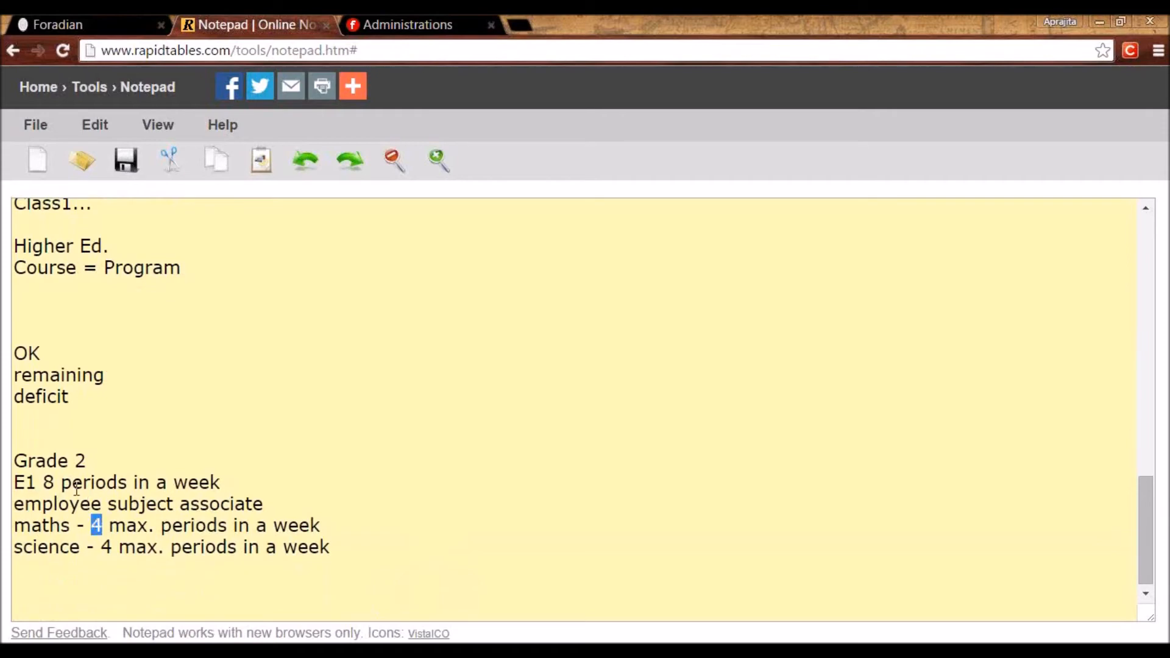
left_click(33, 482)
double_click(25, 482)
left_click(44, 482)
left_click(46, 588)
type("OK")
key("Return")
scroll(44, 587, "down", 1)
left_click_drag(43, 525, 15, 526)
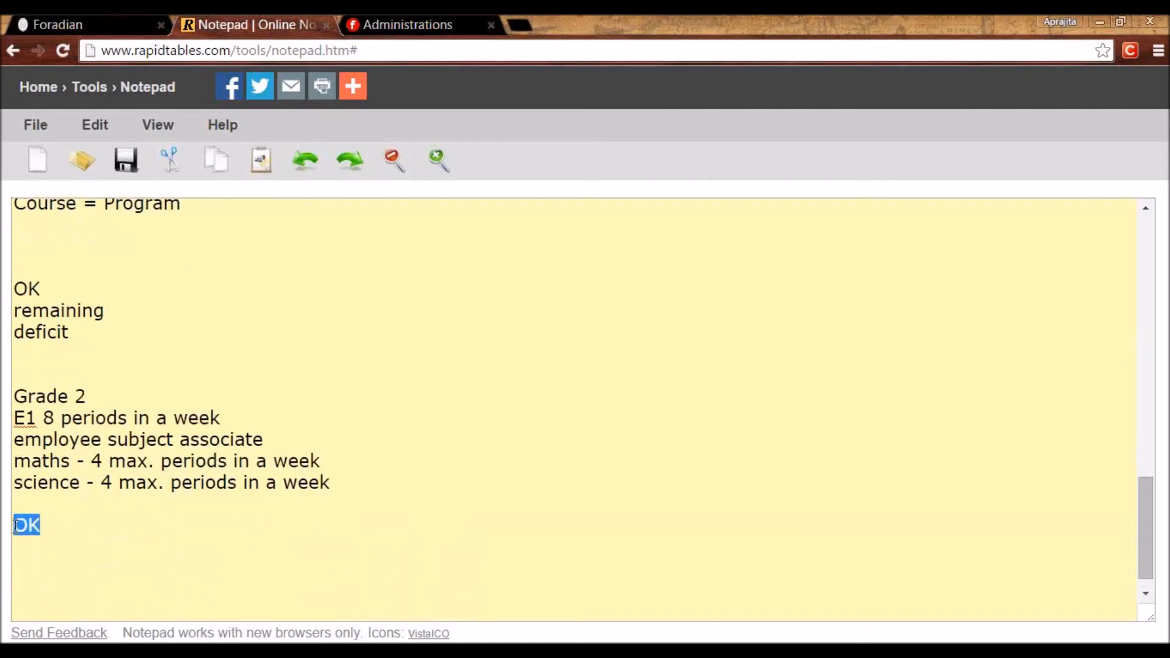
left_click(105, 22)
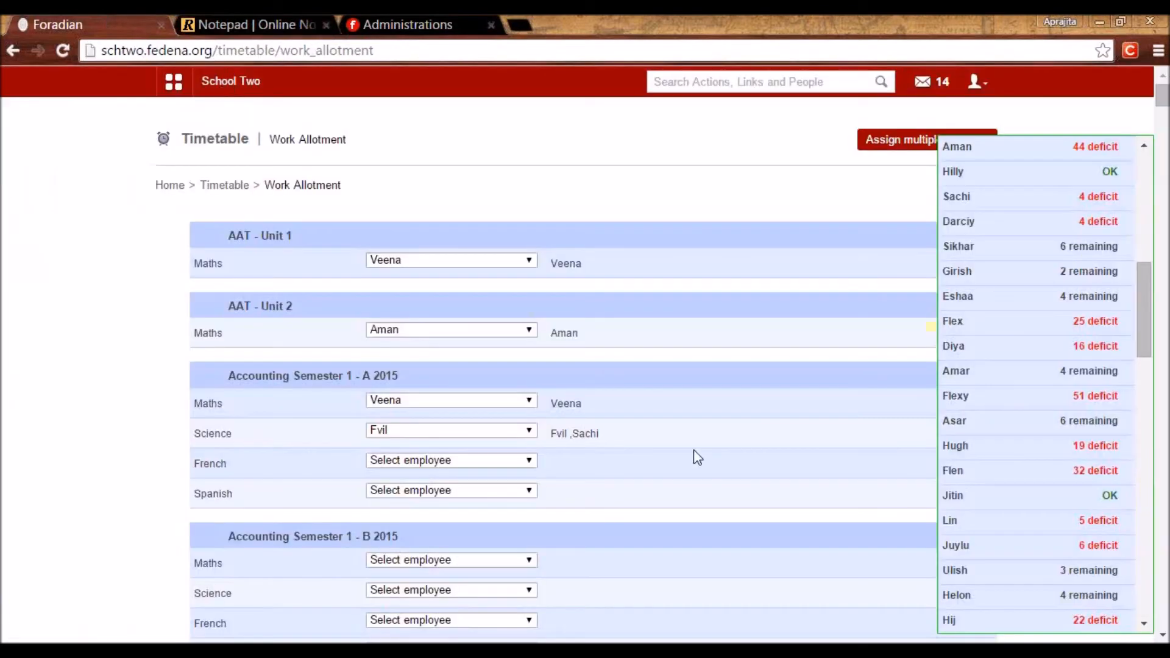
Check an employee's OK status in the workload list and scroll through the allotments.
left_click_drag(942, 496, 967, 513)
mouse_move(1124, 495)
left_mouse_down()
mouse_move(1103, 495)
mouse_move(1126, 494)
mouse_move(1115, 495)
left_mouse_up()
scroll(705, 325, "down", 5)
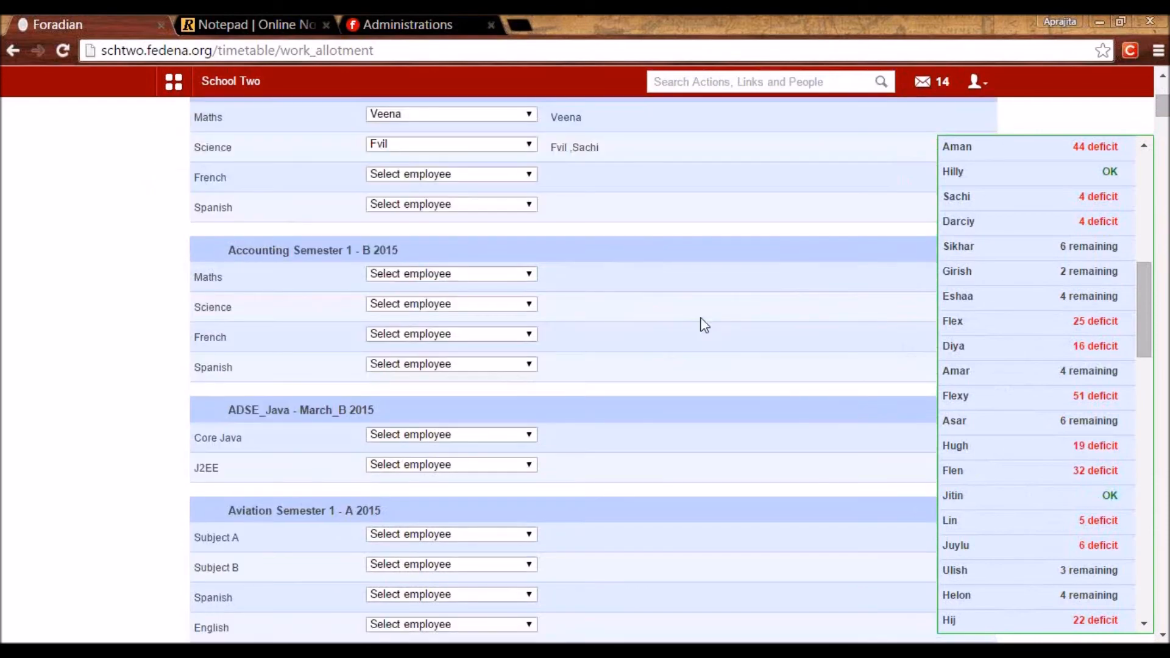
scroll(705, 324, "down", 10)
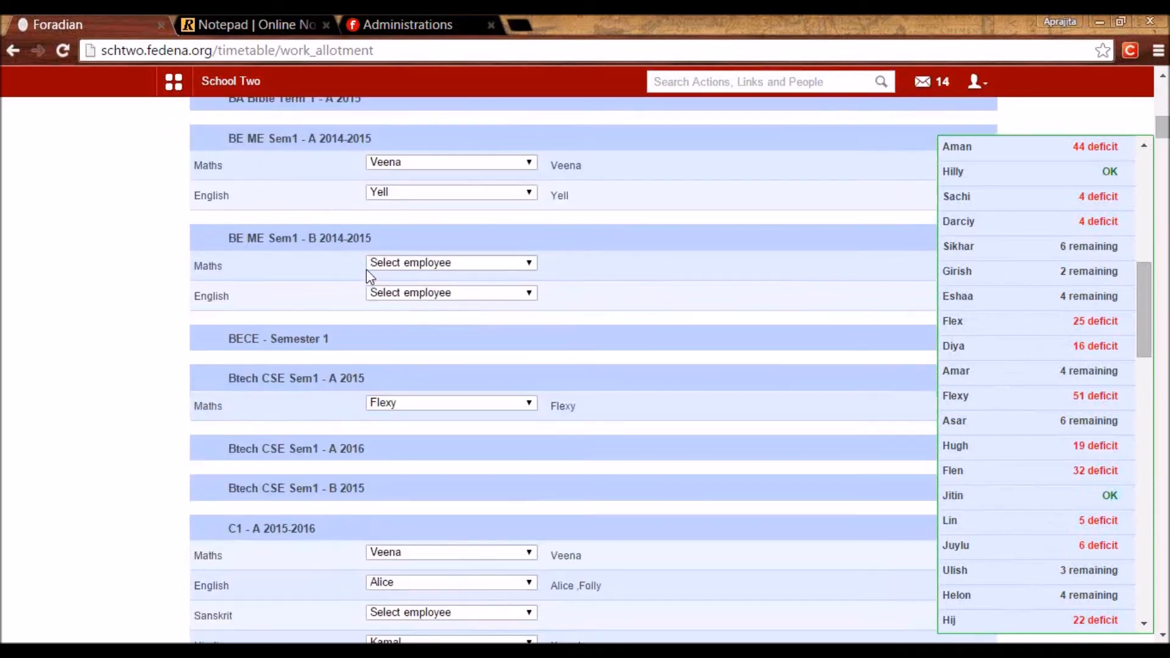
scroll(403, 415, "down", 5)
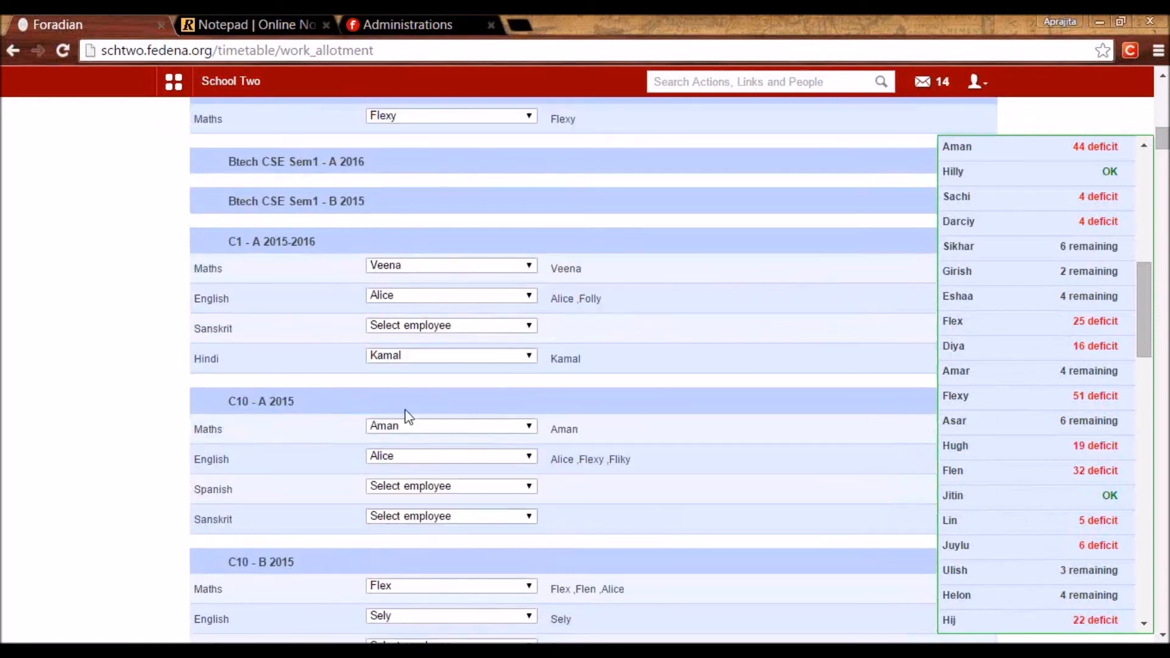
scroll(420, 417, "down", 5)
Inspect the employee choices for C10 - B Spanish, then return to the Timetable home page.
left_click(442, 360)
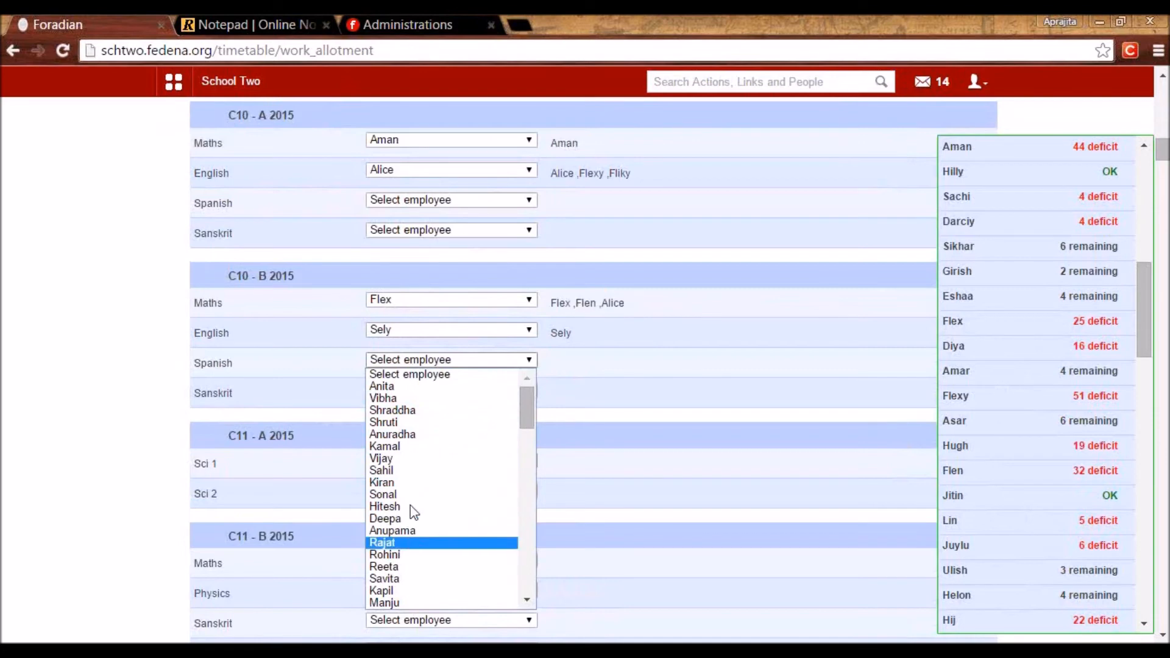
left_click(306, 414)
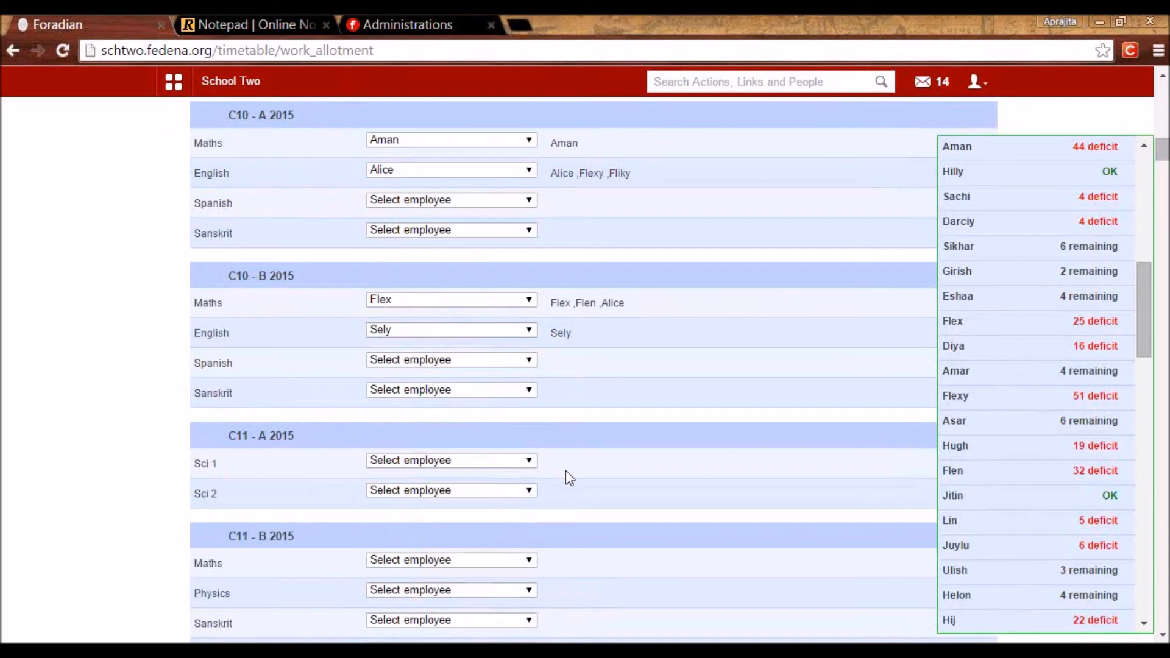
scroll(565, 471, "up", 15)
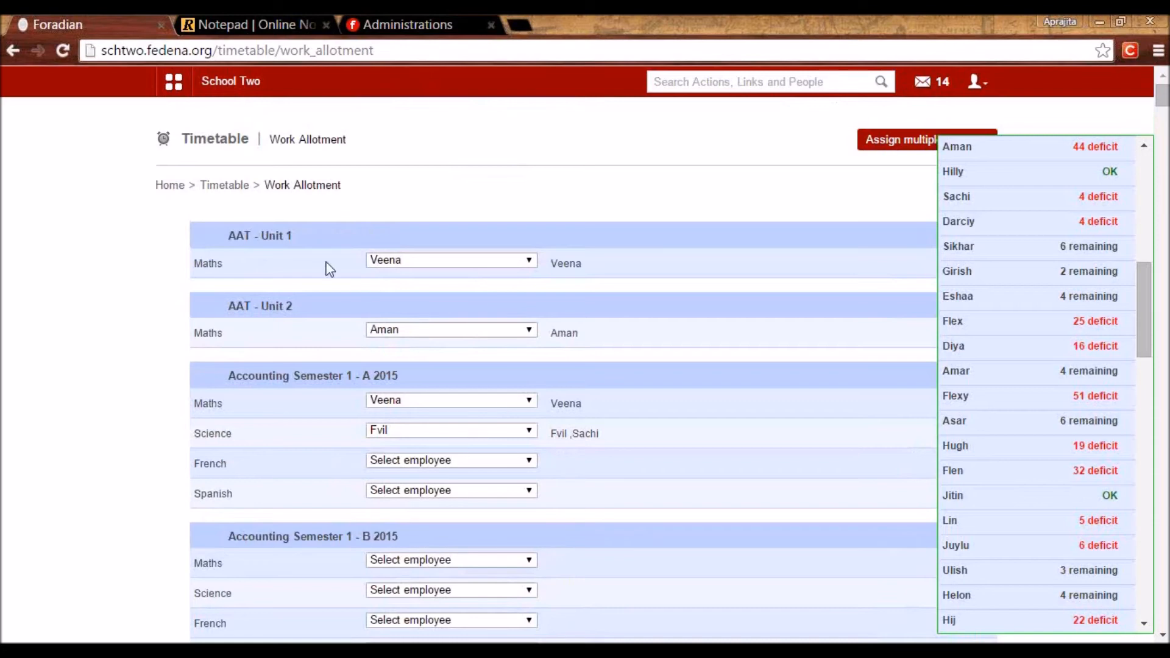
left_click(223, 185)
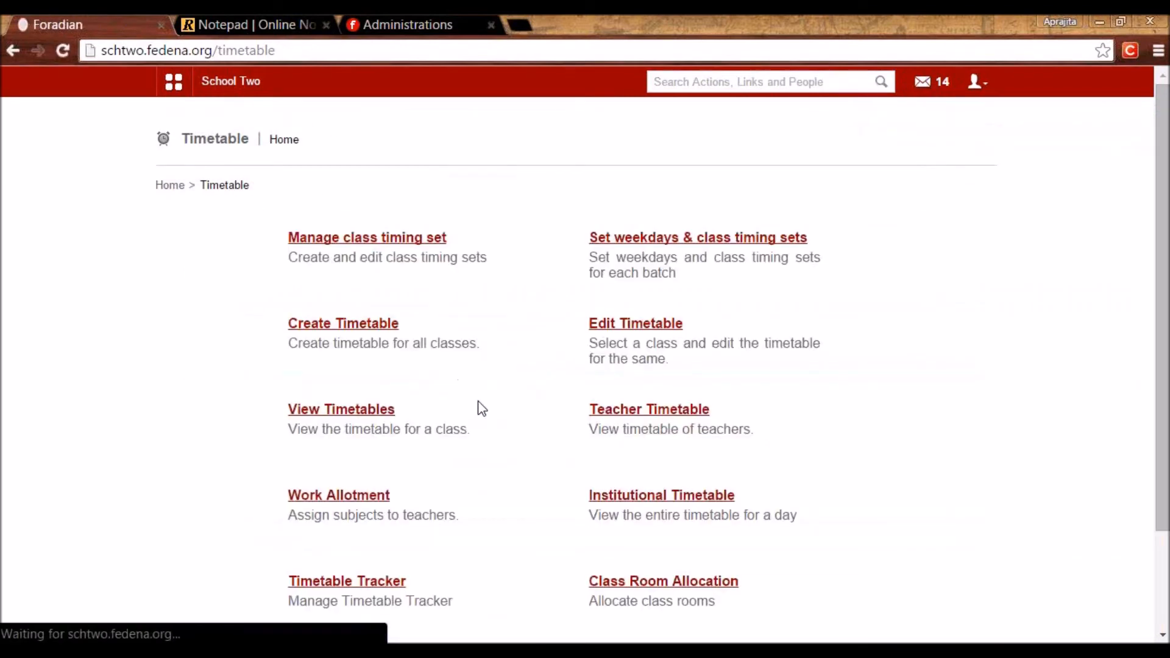
left_click(653, 503)
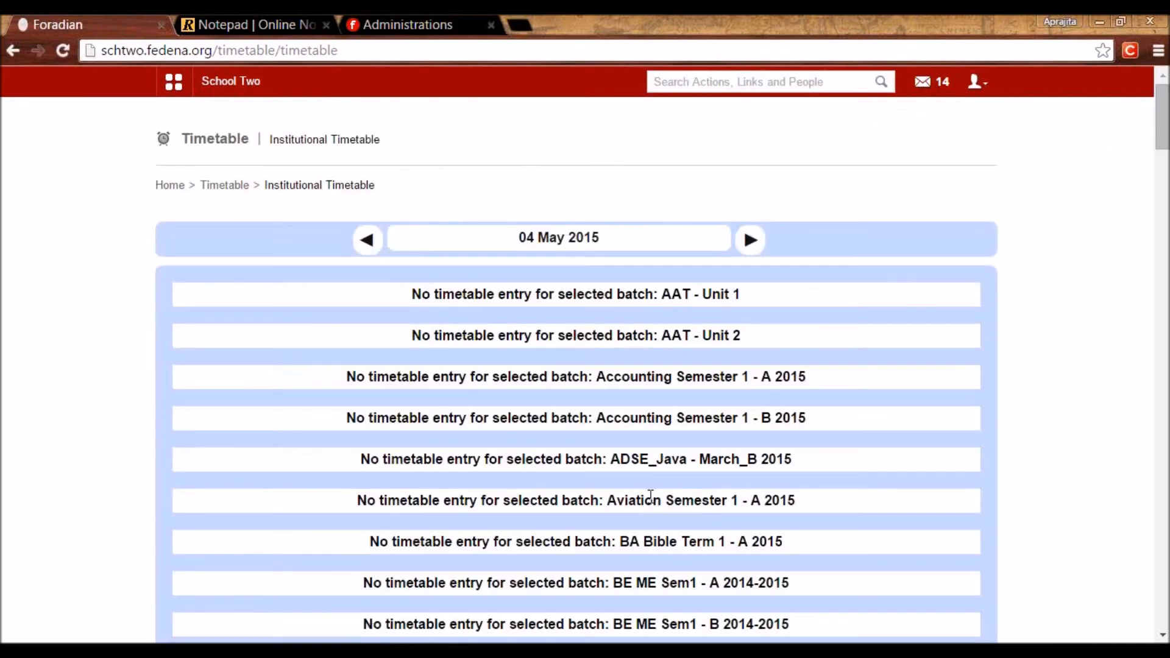
scroll(650, 496, "down", 5)
scroll(650, 497, "down", 5)
scroll(651, 496, "down", 15)
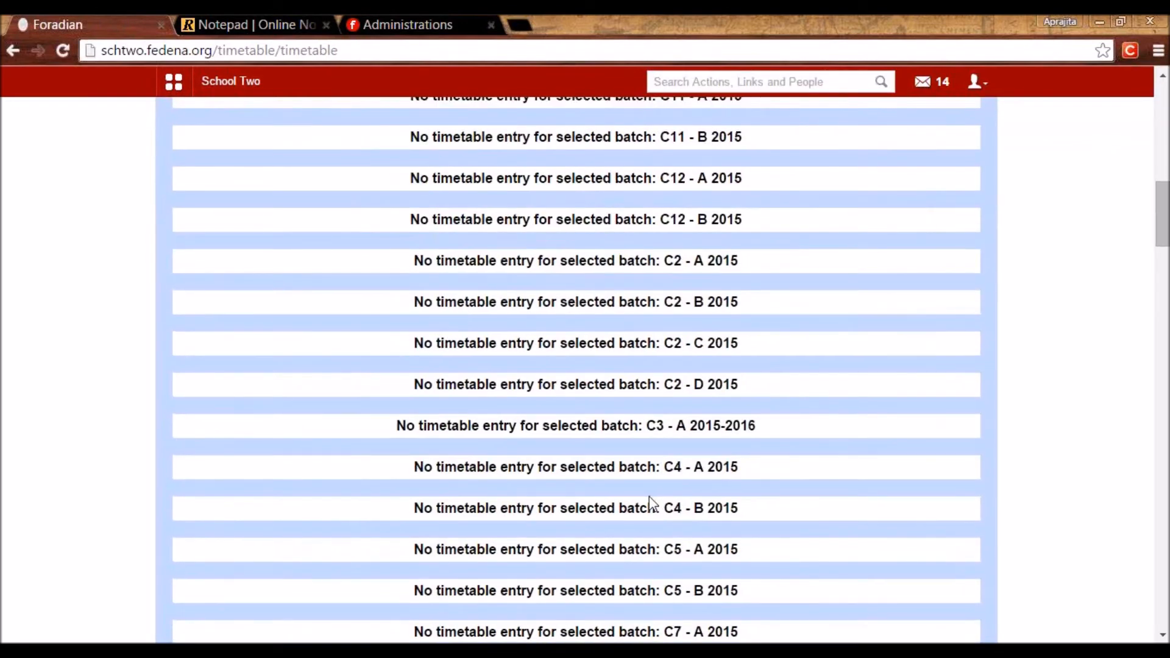
scroll(650, 504, "down", 10)
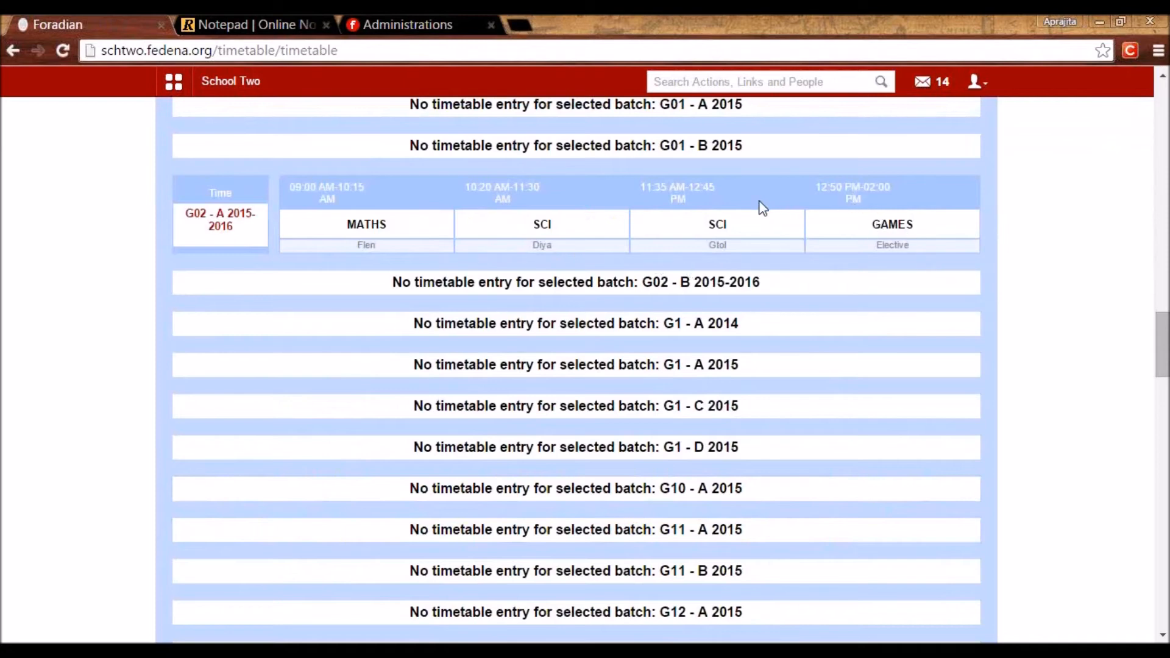
left_click_drag(240, 230, 183, 213)
left_click(345, 286)
left_click_drag(1162, 347, 1003, 335)
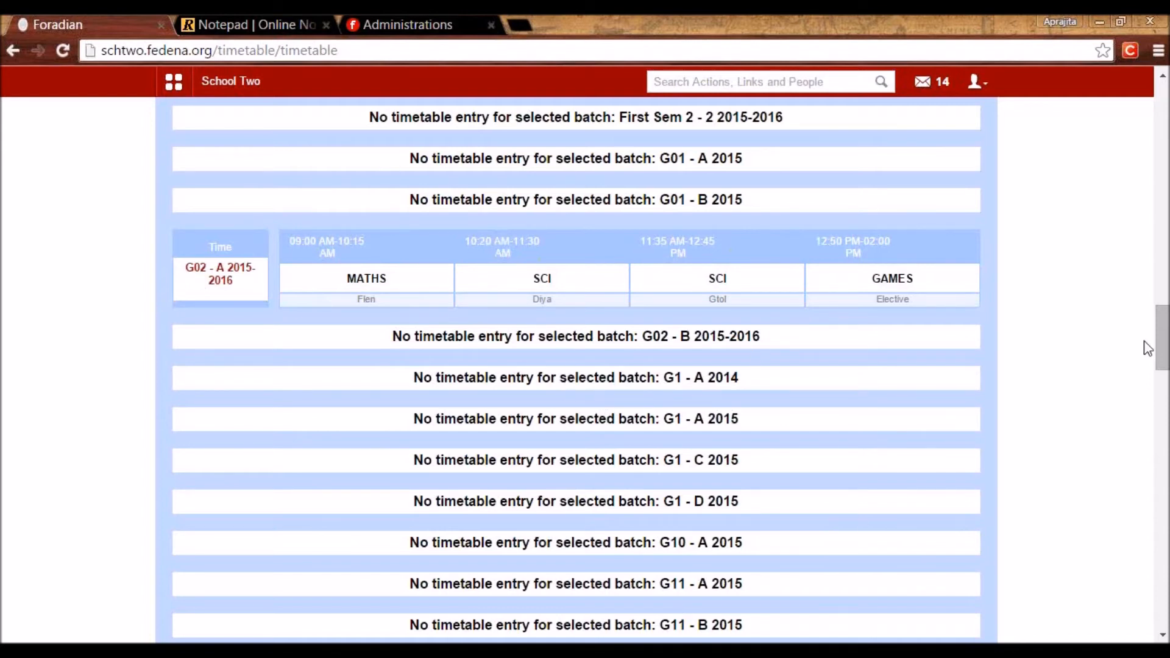
left_click_drag(1161, 343, 1158, 121)
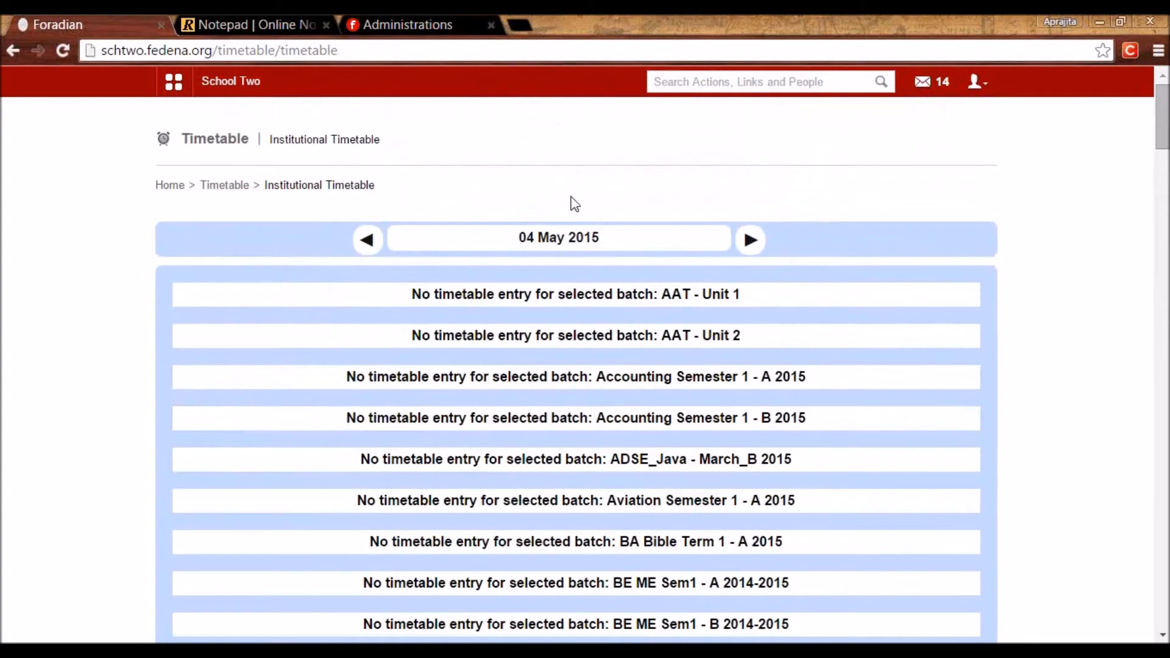
left_click_drag(520, 237, 652, 223)
left_click(652, 224)
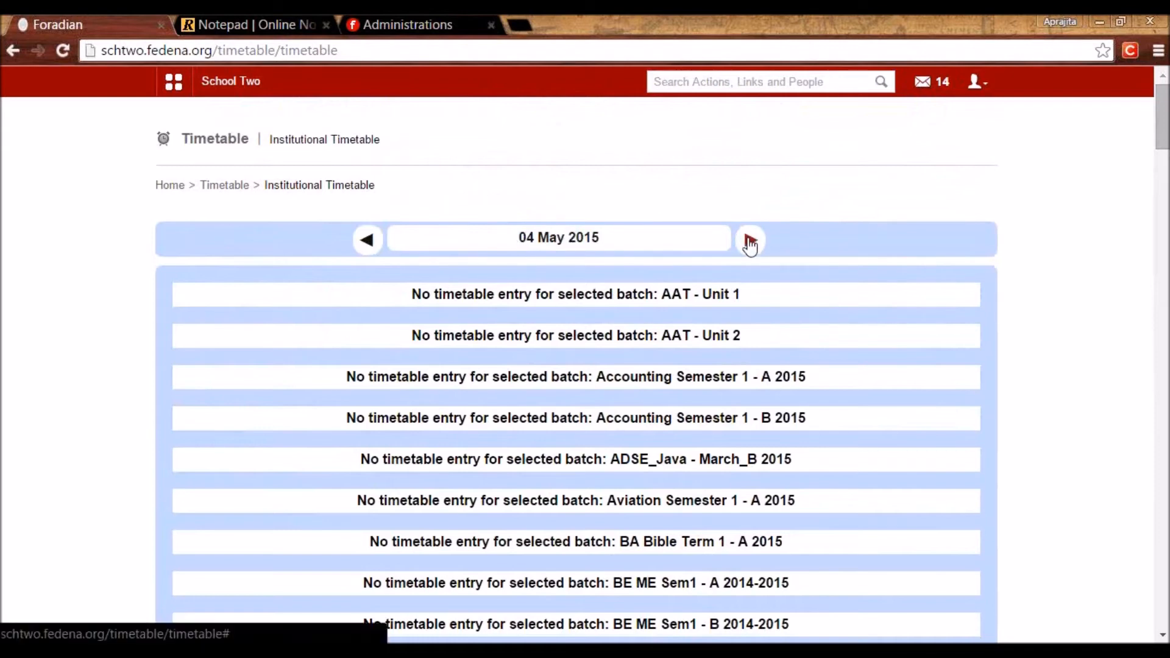
left_click(749, 242)
left_click(750, 242)
left_click(224, 186)
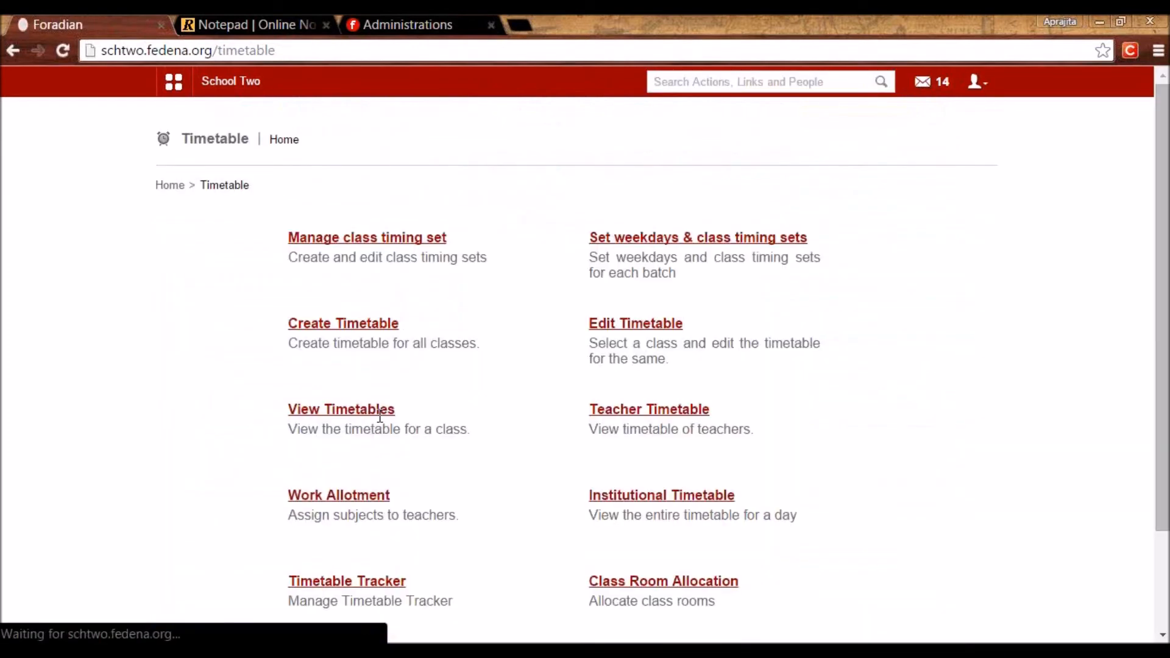
Open Swap Timetable in the Timetable Tracker for batch G02 - A 2015-2016.
scroll(380, 421, "down", 3)
left_click(375, 462)
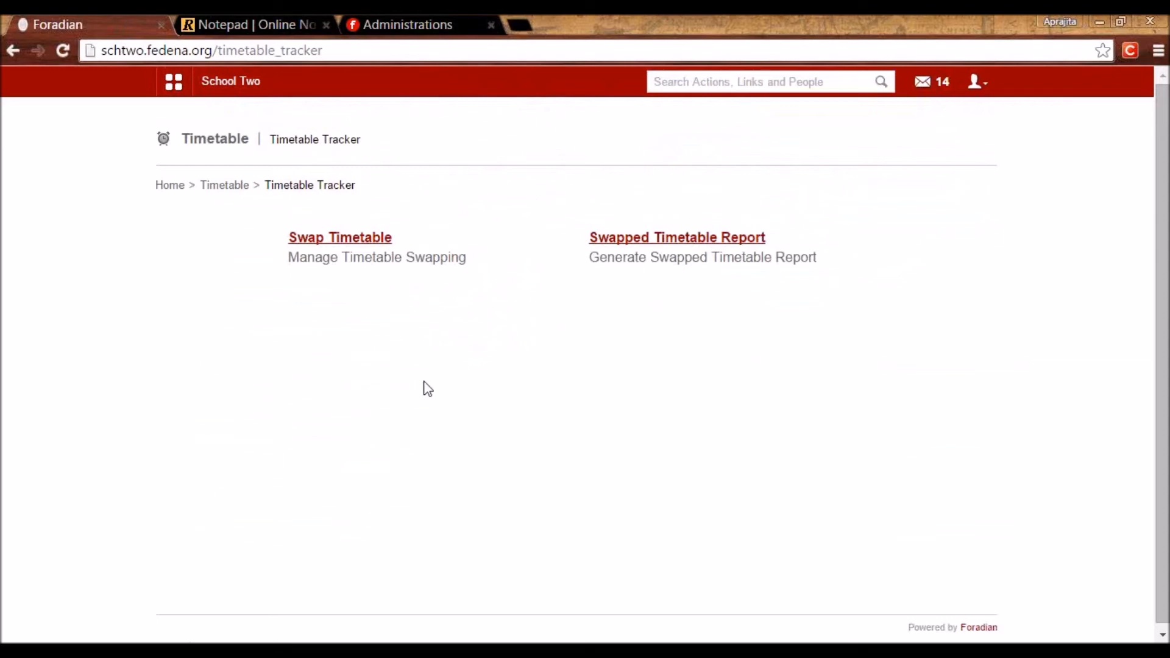
left_click(356, 244)
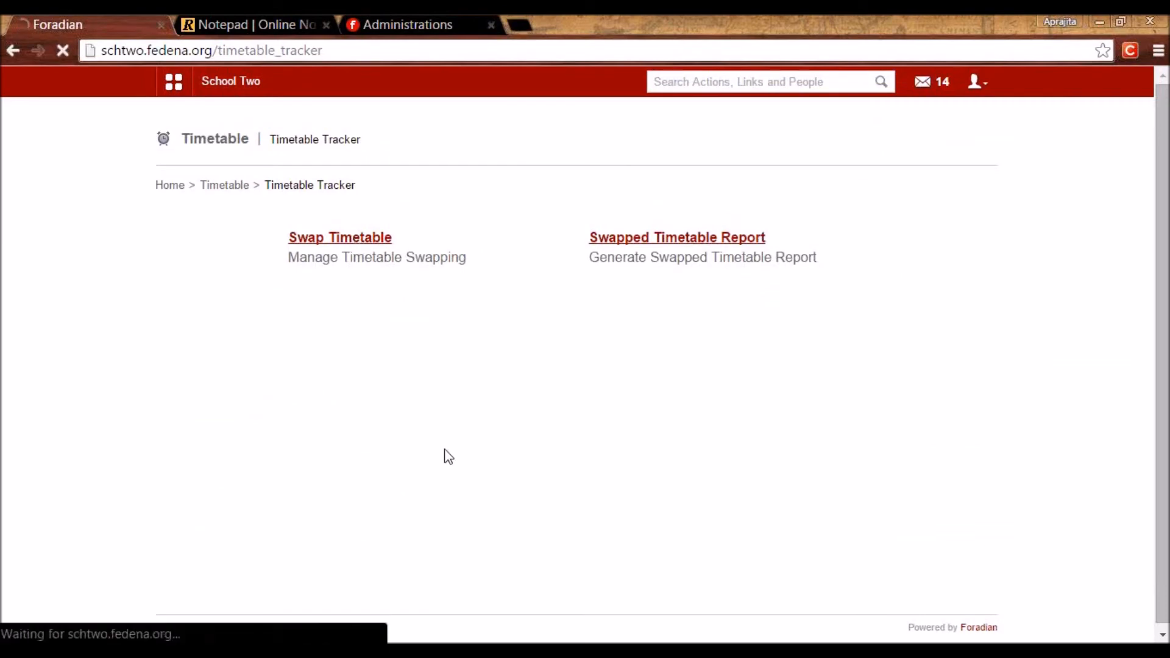
left_click(293, 242)
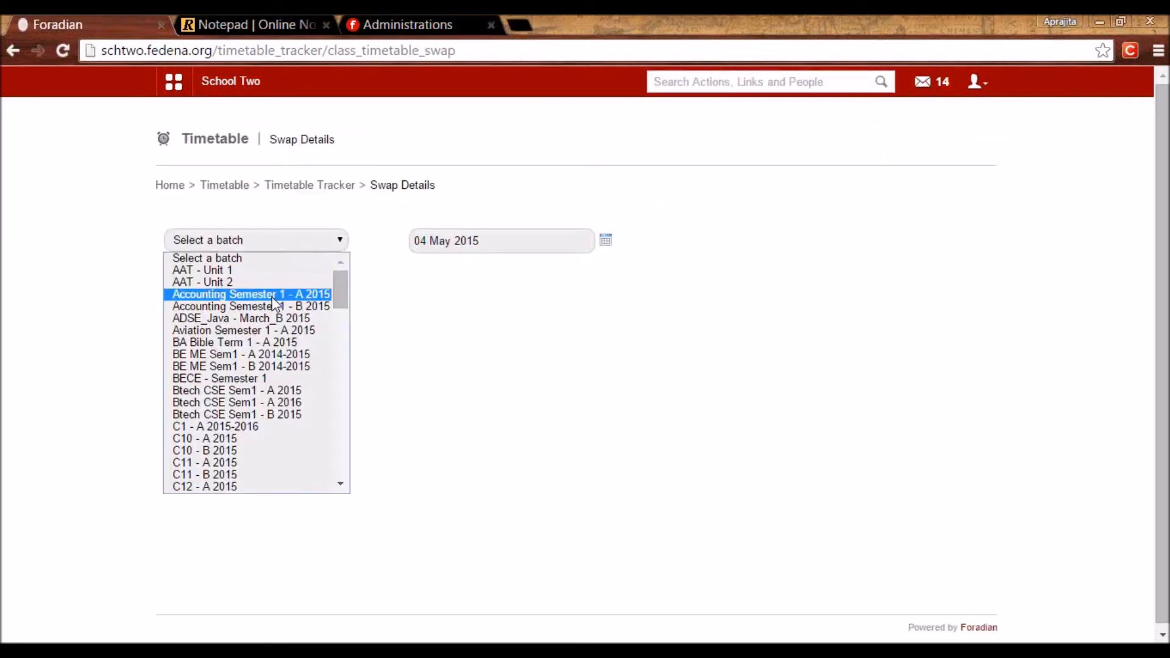
left_click_drag(340, 298, 347, 327)
scroll(348, 368, "down", 1)
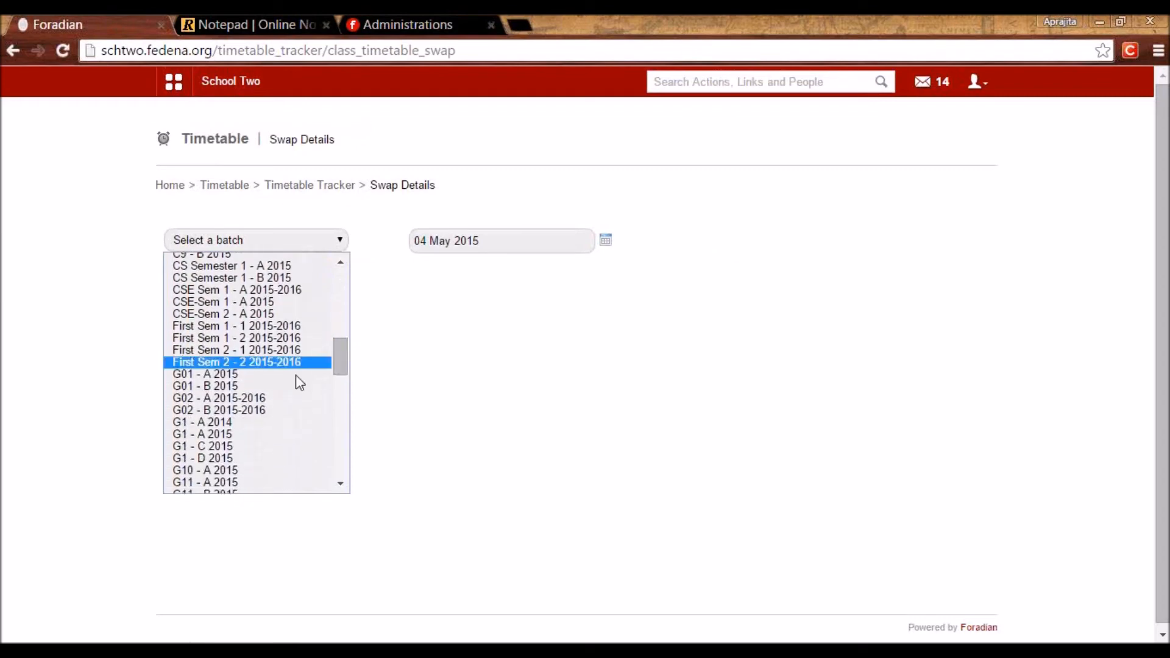
left_click(311, 398)
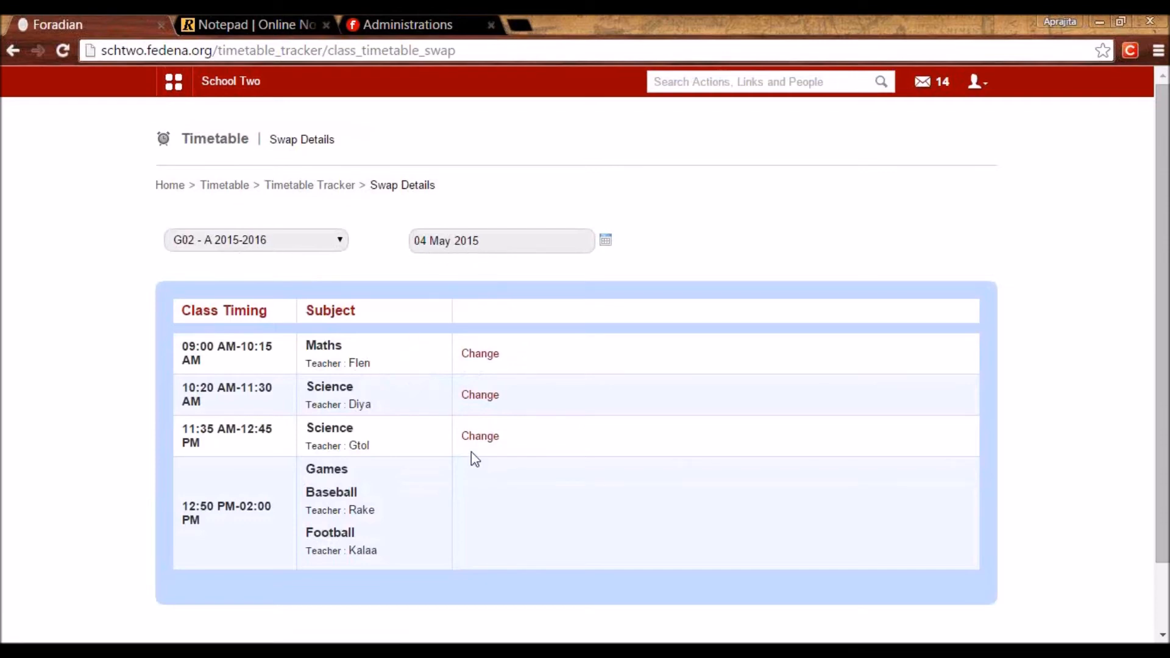
Swap the 09:00 Maths class to a Games-department teacher, keeping Maths as the subject.
left_click_drag(377, 369, 350, 370)
left_click(477, 356)
left_click(511, 359)
left_click(520, 433)
left_click(615, 363)
left_click(619, 387)
left_click(770, 358)
left_click(769, 385)
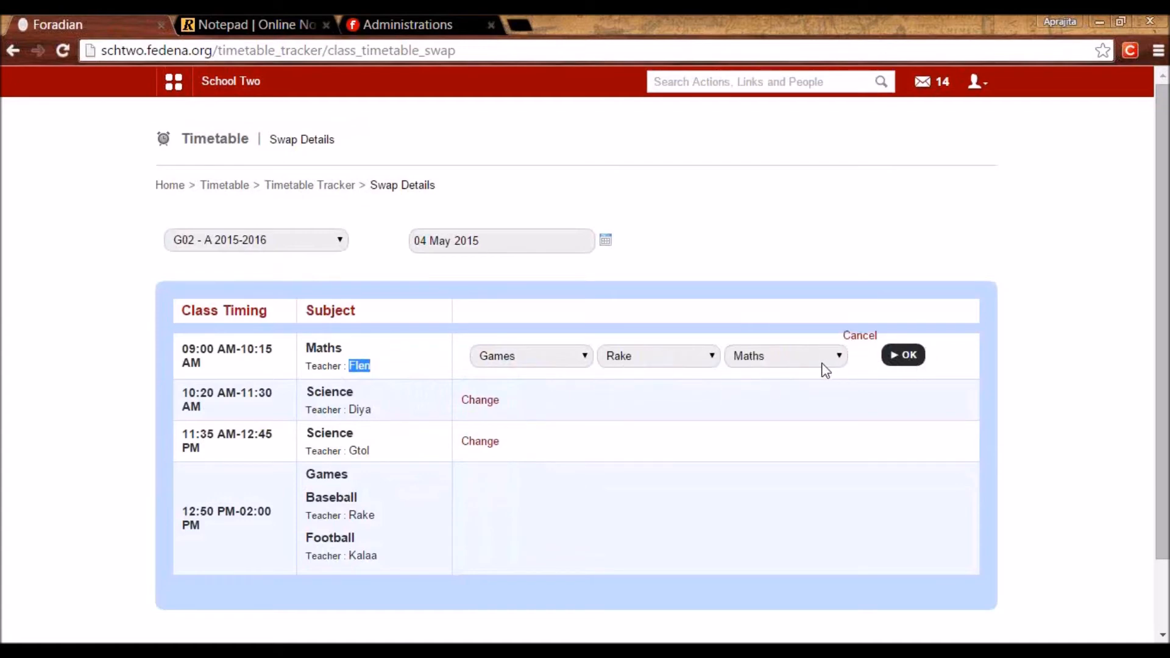
left_click(897, 357)
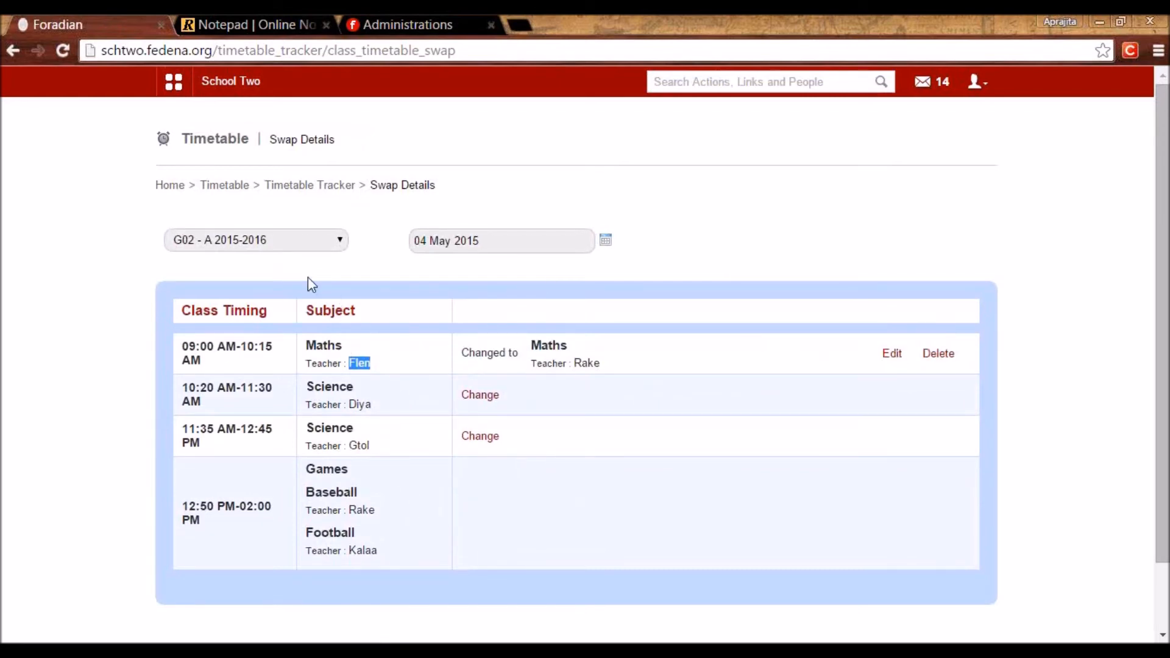
left_click(295, 192)
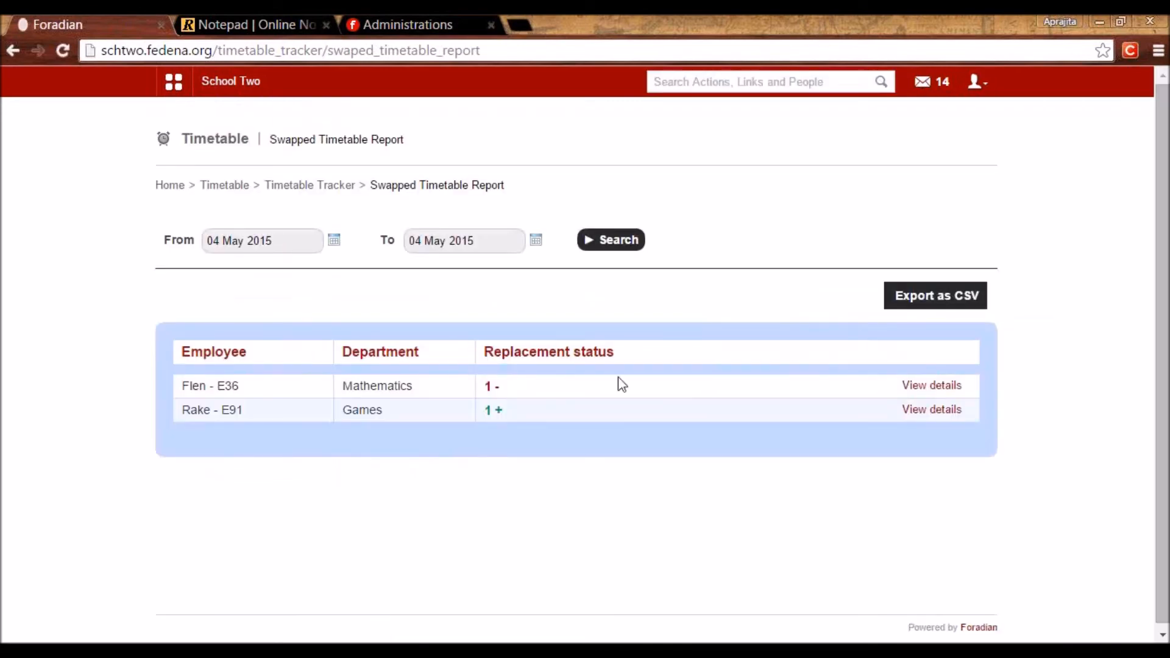
Expand the Mathematics and Games teachers' swap details, check replacement status, then return to Timetable Tracker.
left_click(933, 386)
left_click(923, 476)
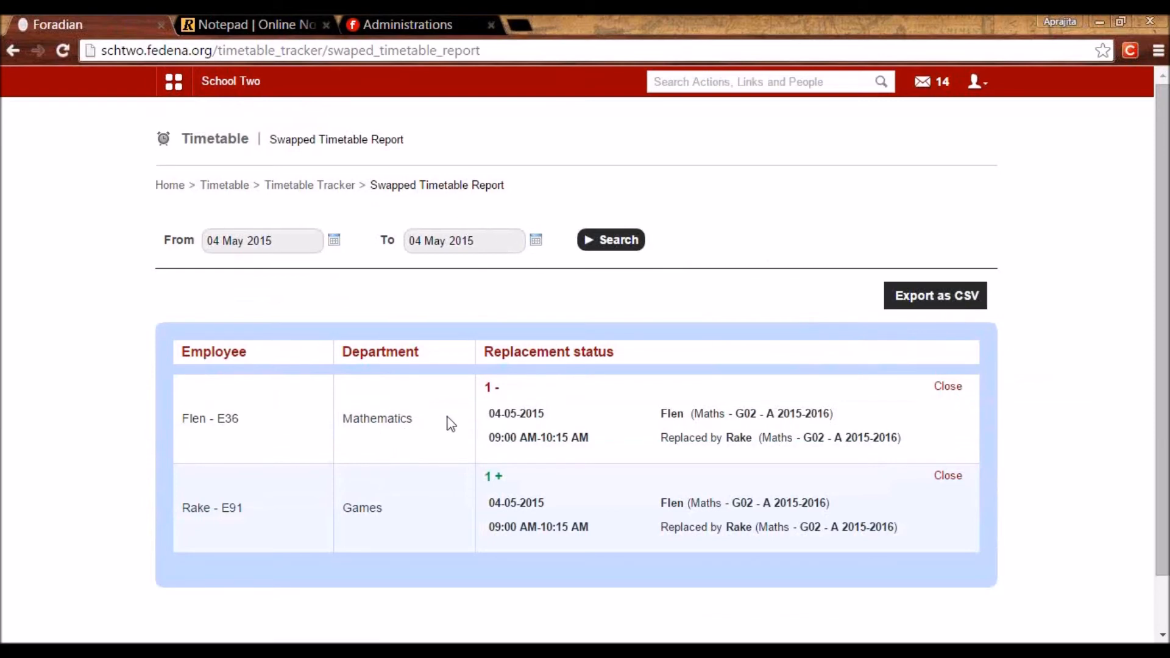
left_click_drag(501, 387, 530, 392)
left_click(488, 393)
left_click_drag(486, 480, 519, 495)
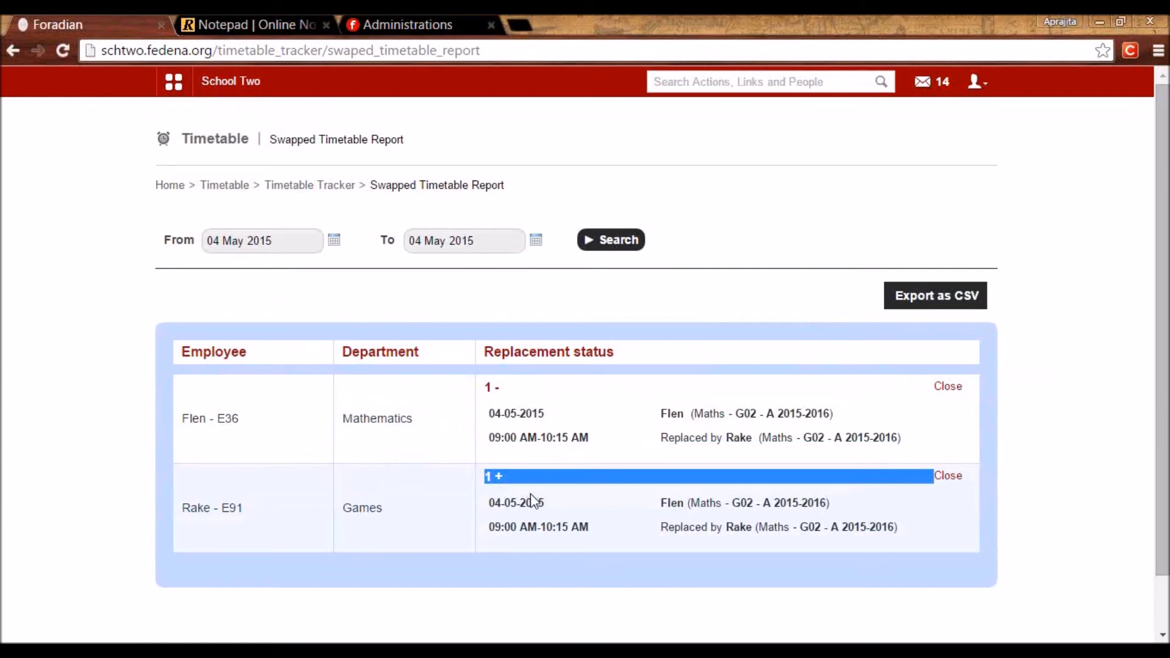
left_click(534, 501)
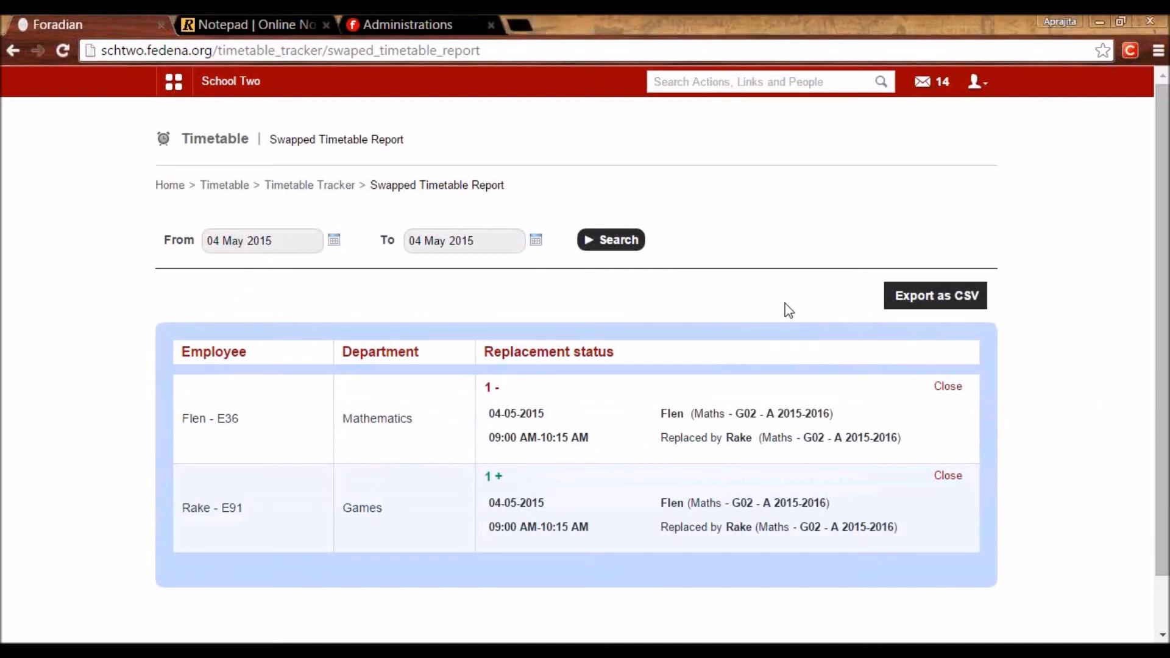
left_click(293, 186)
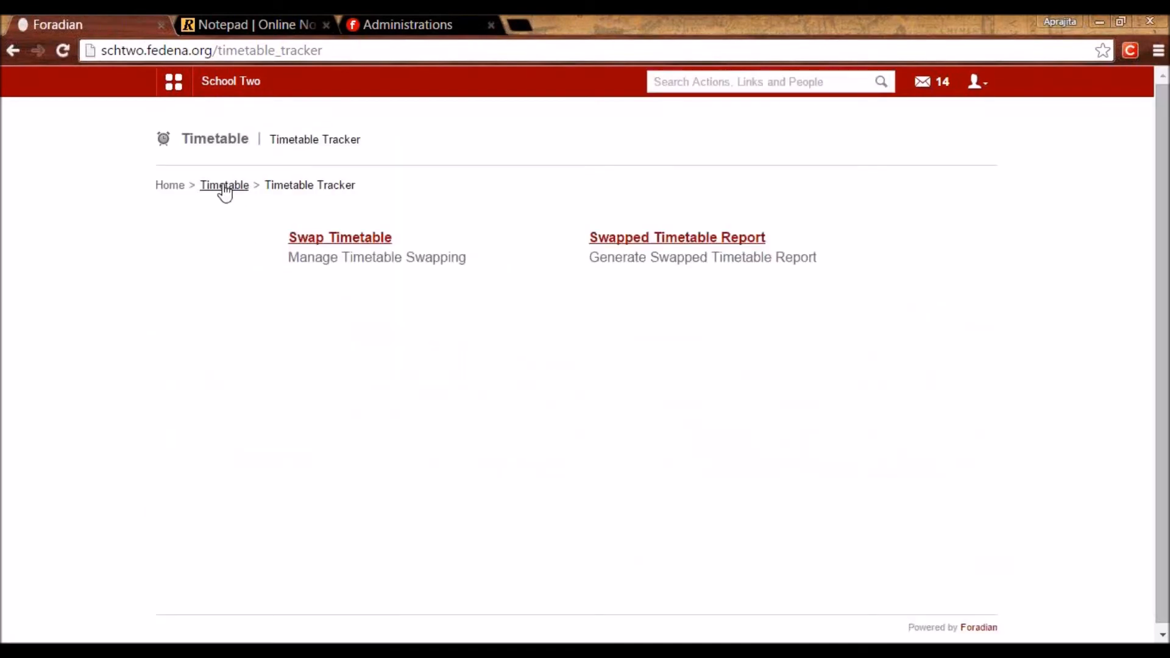
Open Classroom Allocation's building list and inspect the D block building's name.
left_click(223, 186)
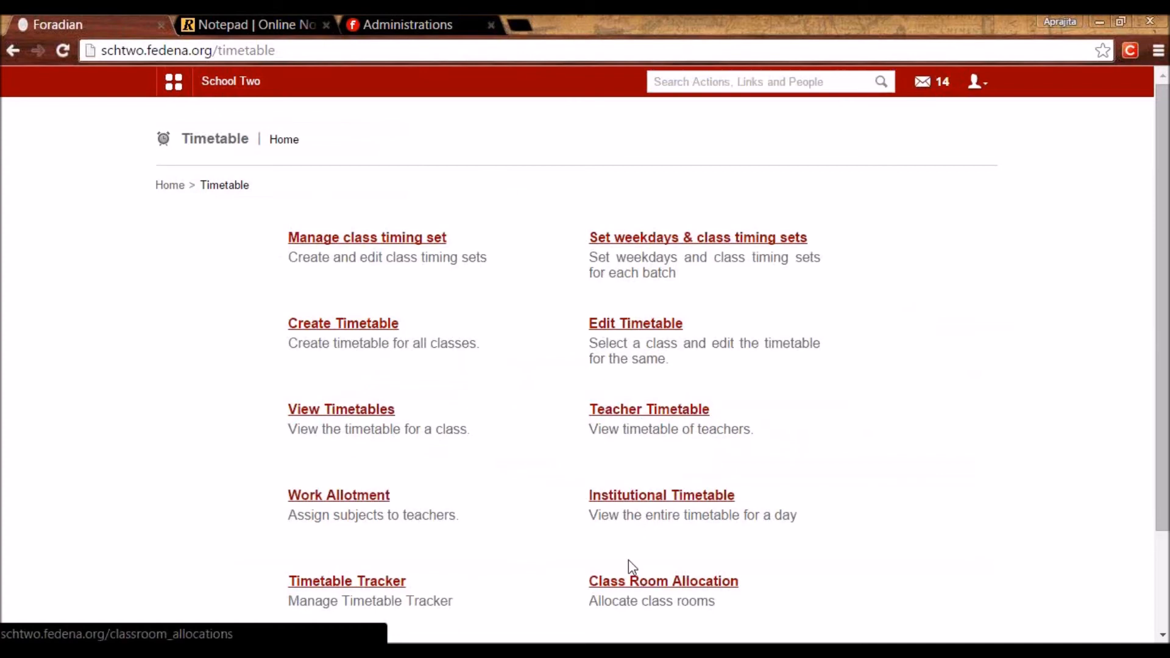
left_click(650, 591)
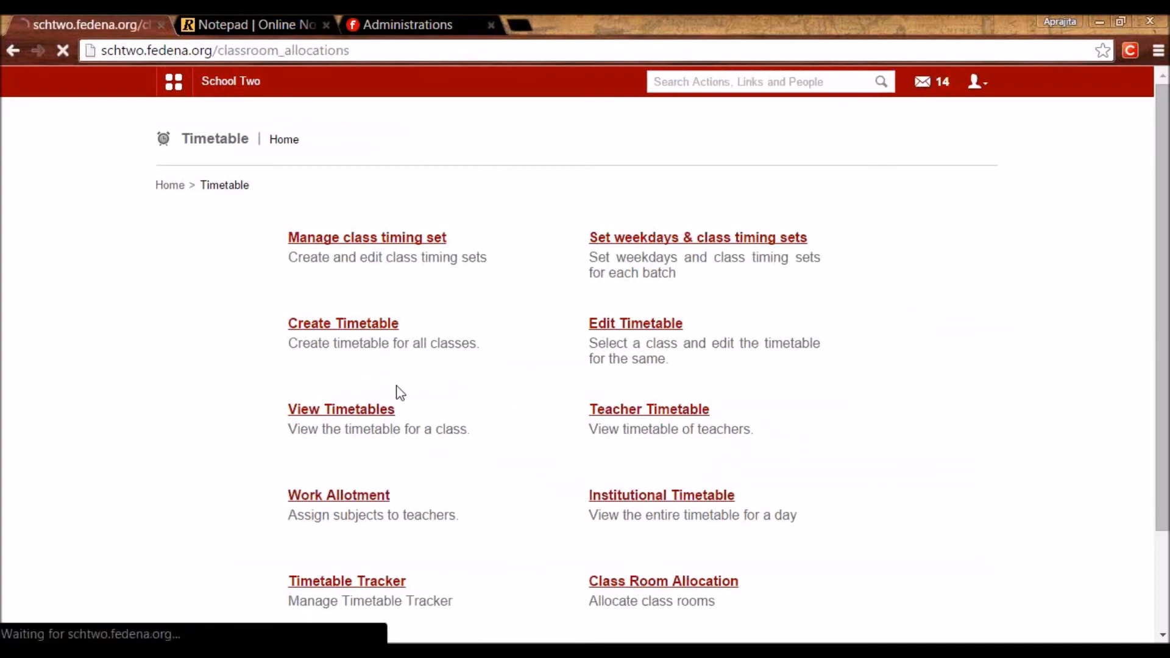
left_click(331, 239)
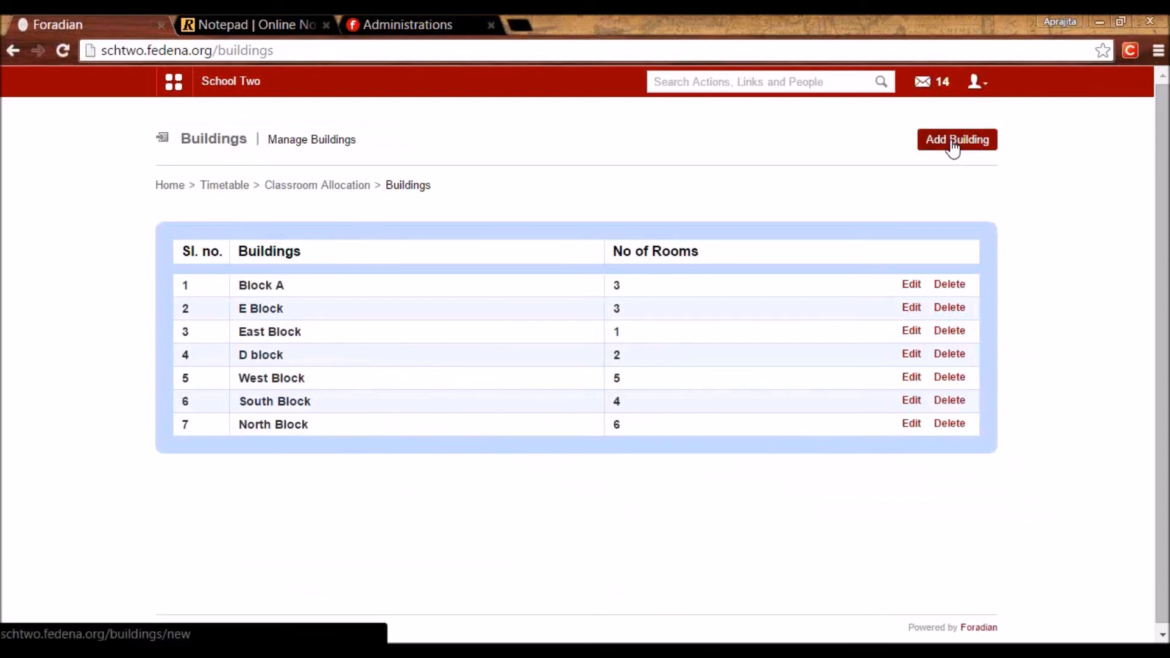
left_click(909, 357)
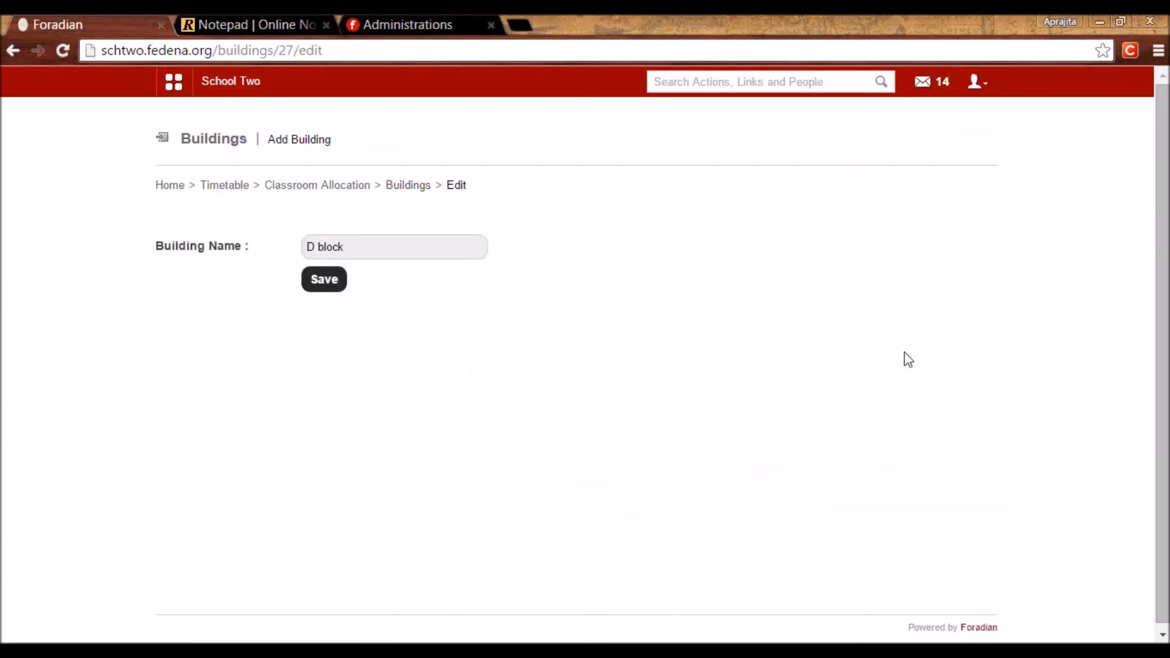
left_click(351, 246)
left_click_drag(351, 246, 271, 245)
left_click(401, 353)
Check room c1's capacity of 100 in D block, then open the Allocate Classroom form.
left_click(323, 189)
left_click(331, 241)
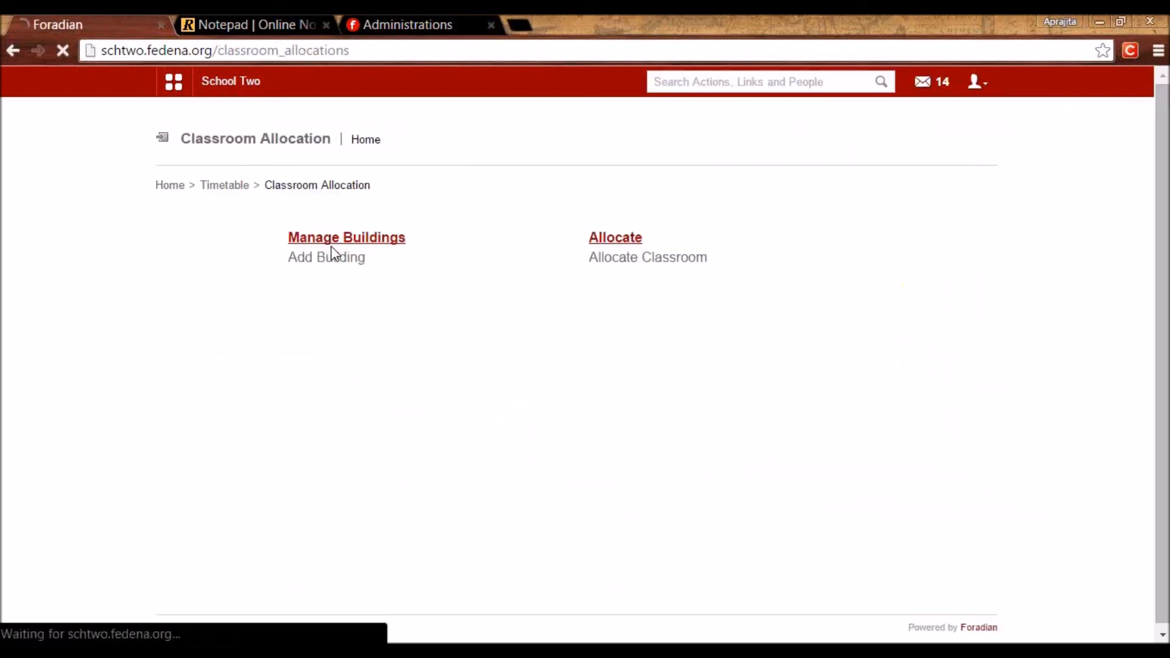
left_click(263, 355)
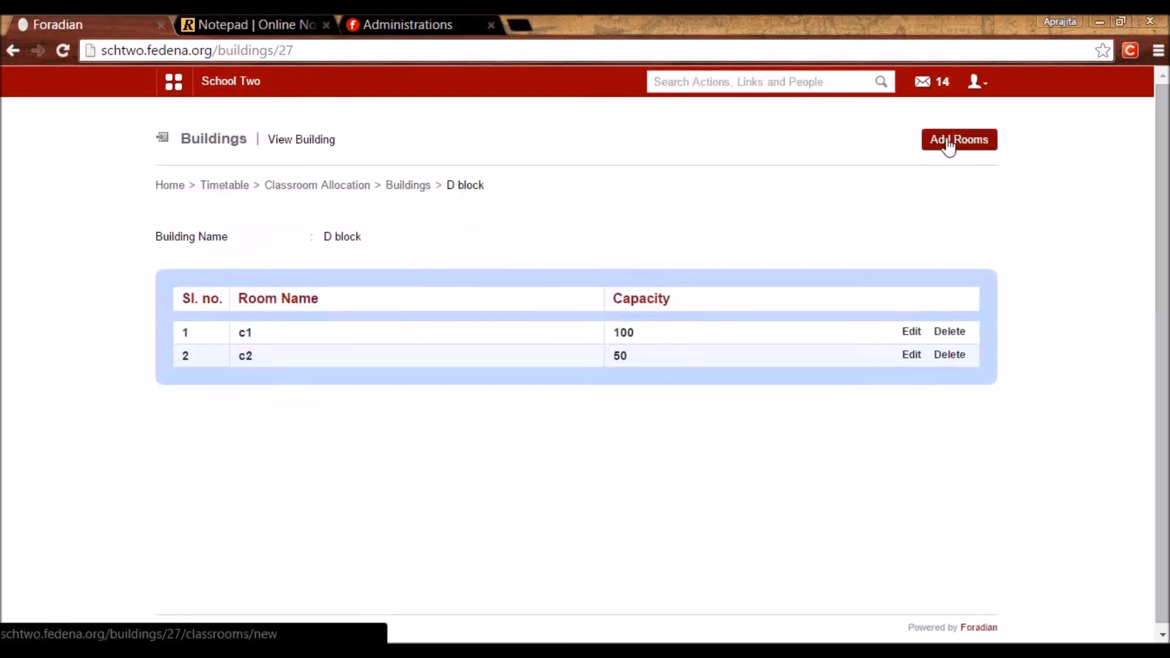
left_click(912, 332)
left_click(354, 257)
left_click_drag(357, 284, 277, 293)
left_click(396, 377)
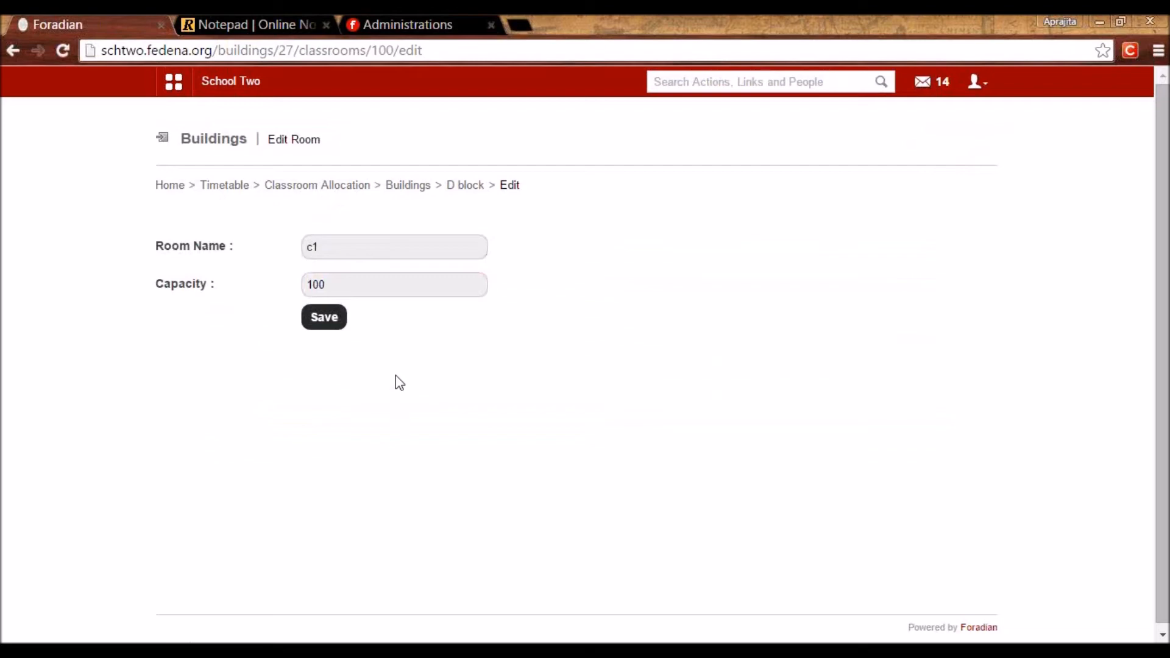
left_click(359, 185)
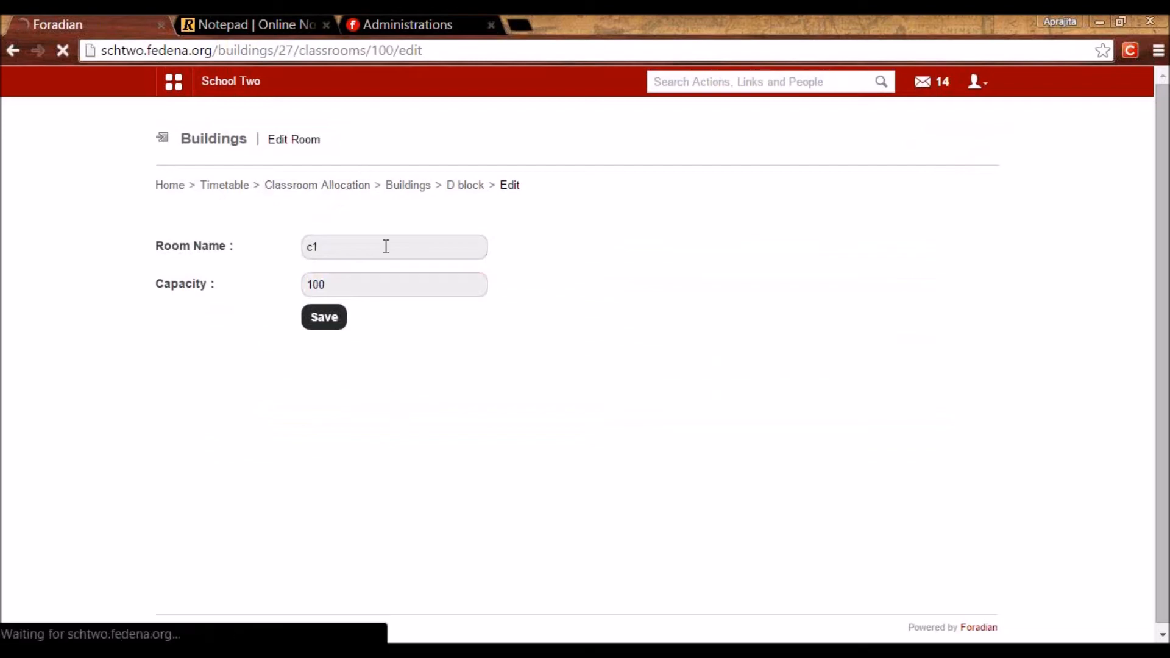
left_click(618, 239)
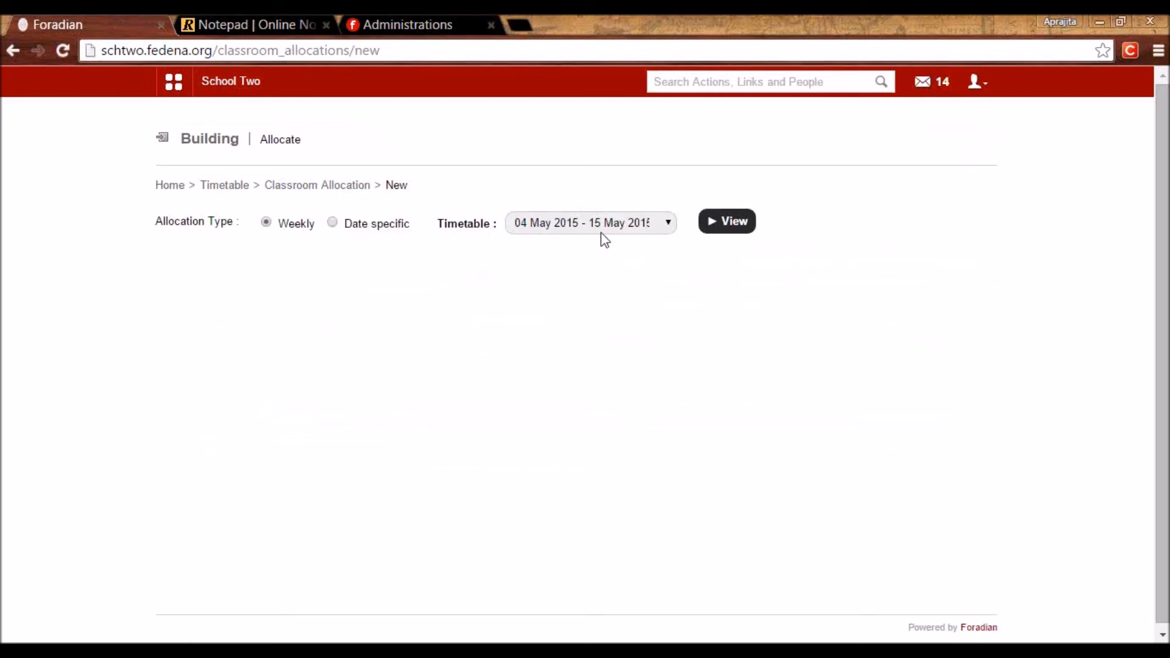
Load the weekly allocation timetable and show D block's rooms.
left_click(729, 223)
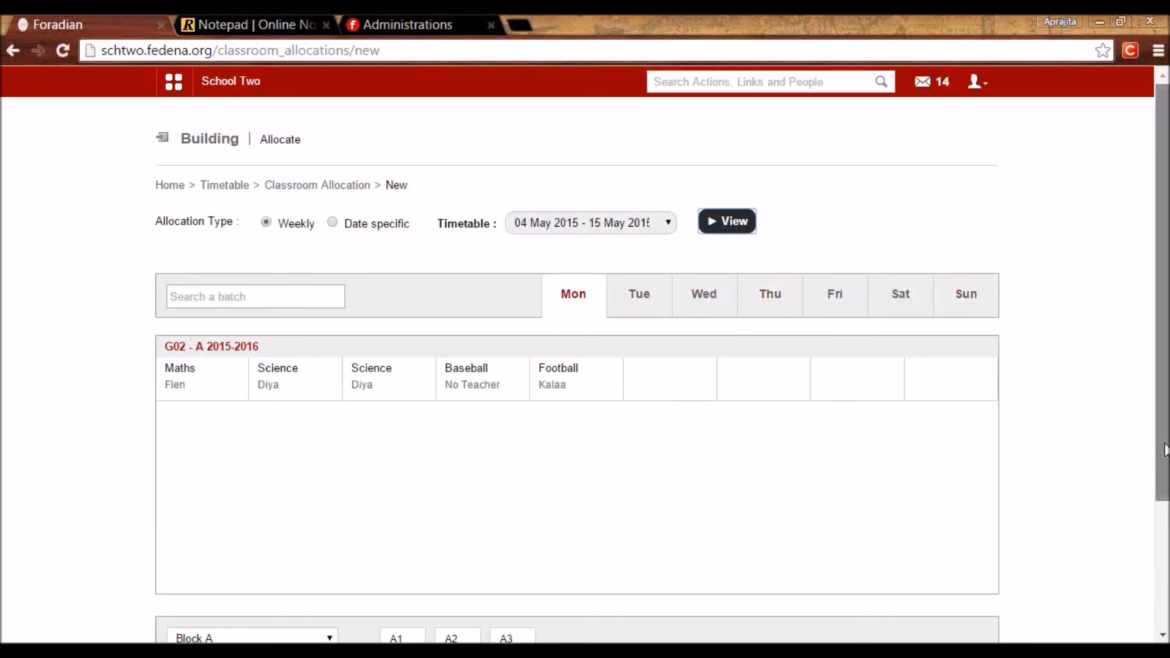
scroll(577, 366, "down", 2)
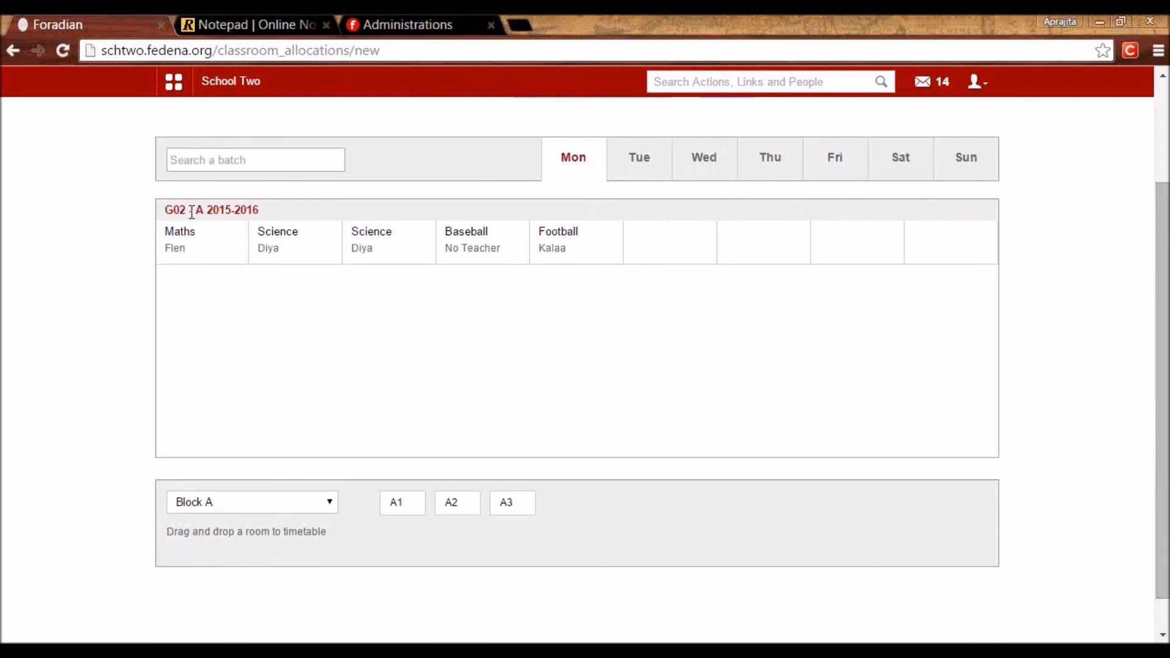
left_click(209, 506)
left_click(210, 532)
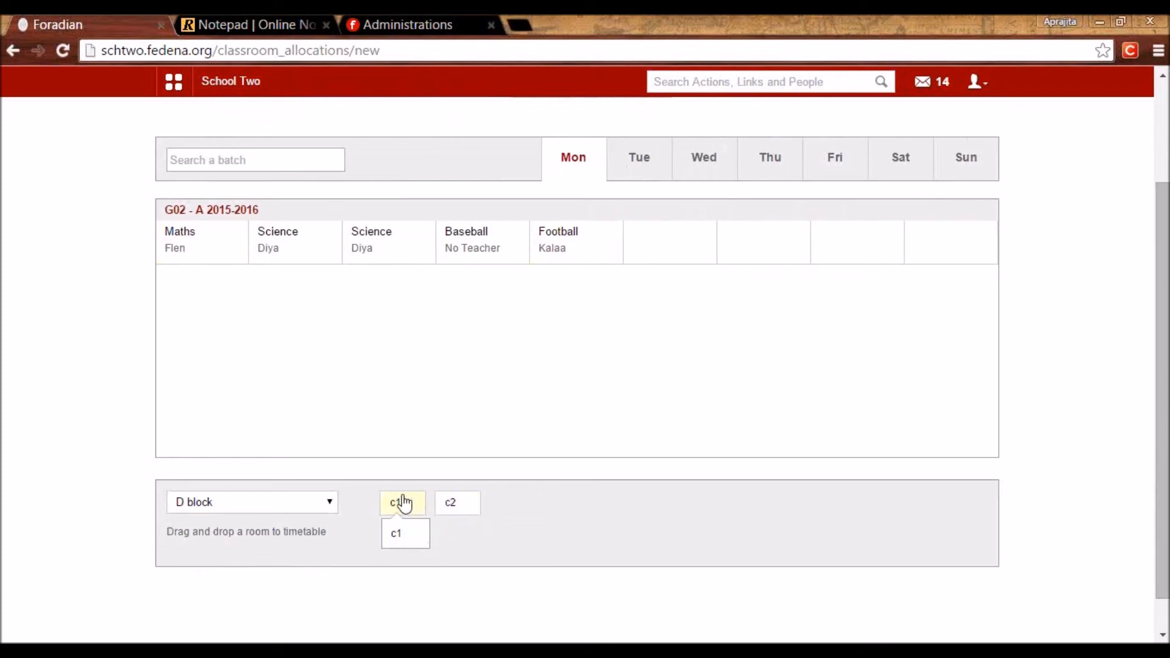
Assign room c1 to Monday's Maths and first Science periods.
left_click_drag(408, 517, 231, 270)
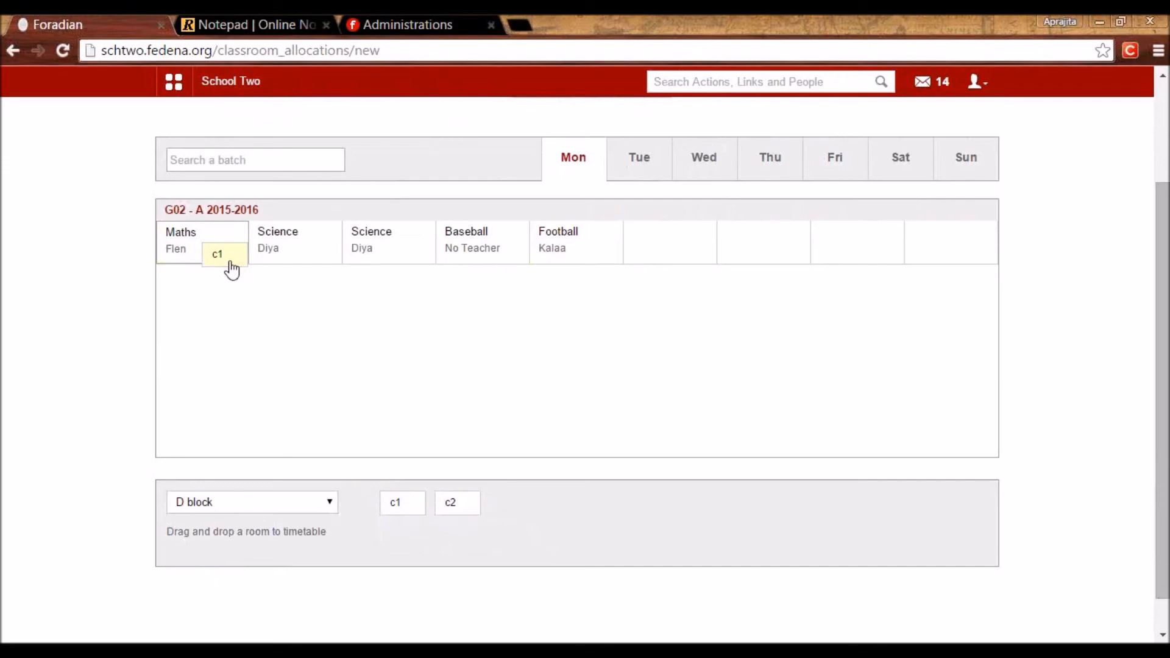
left_click_drag(231, 270, 231, 269)
left_click(480, 334)
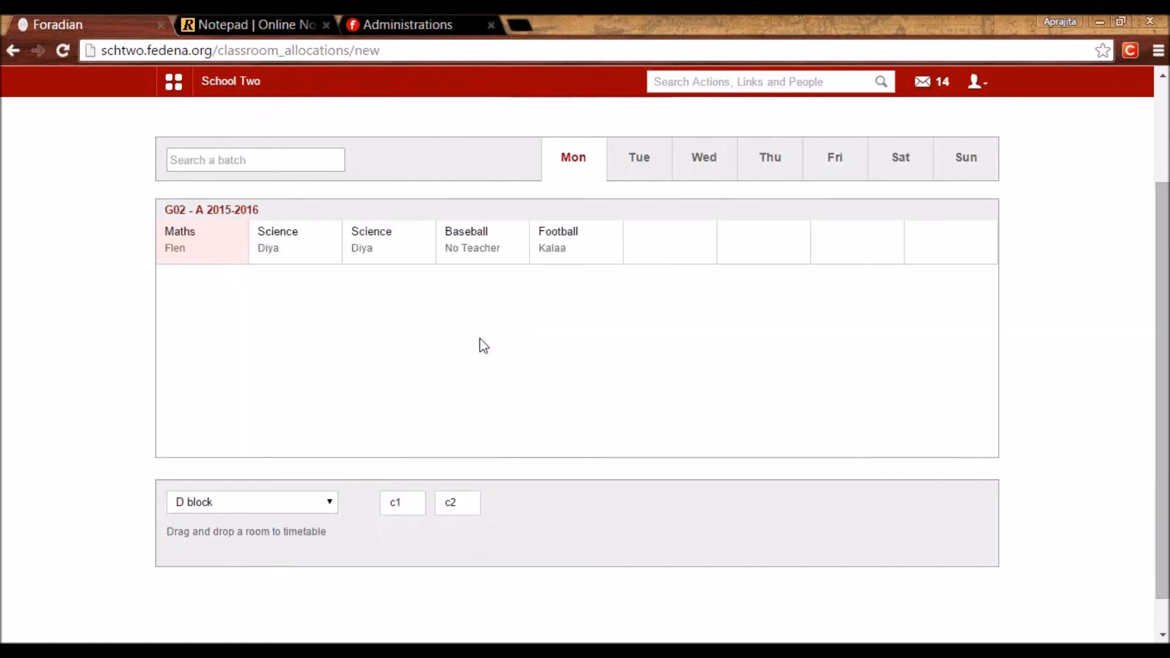
left_click_drag(402, 504, 332, 259)
left_click(482, 329)
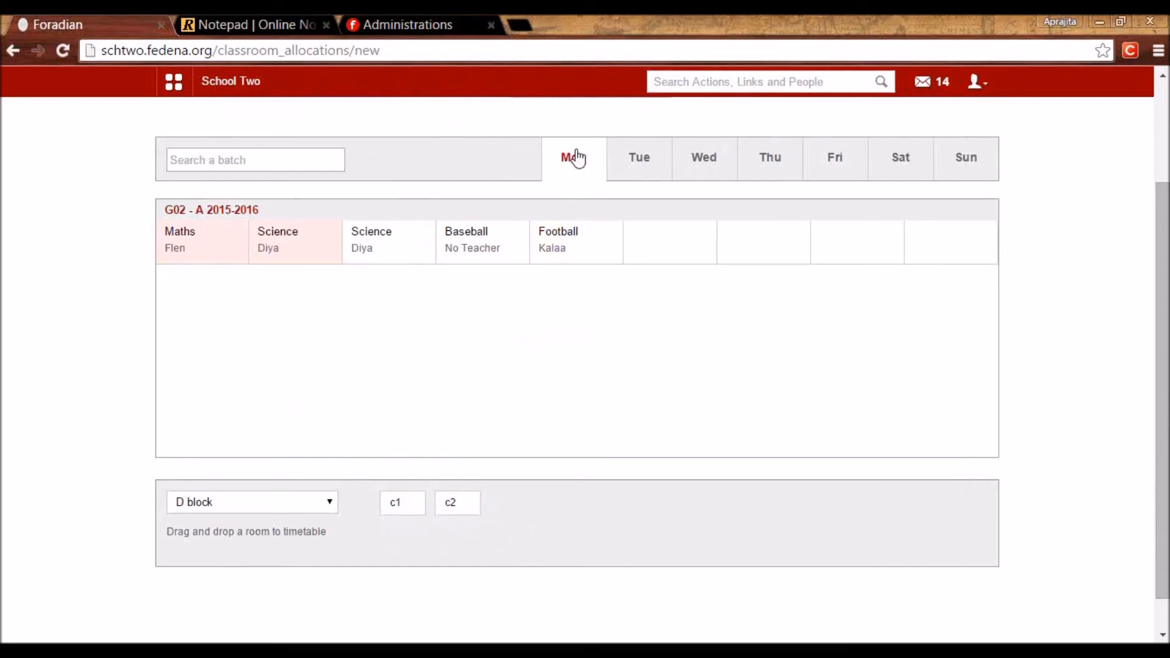
left_click(637, 166)
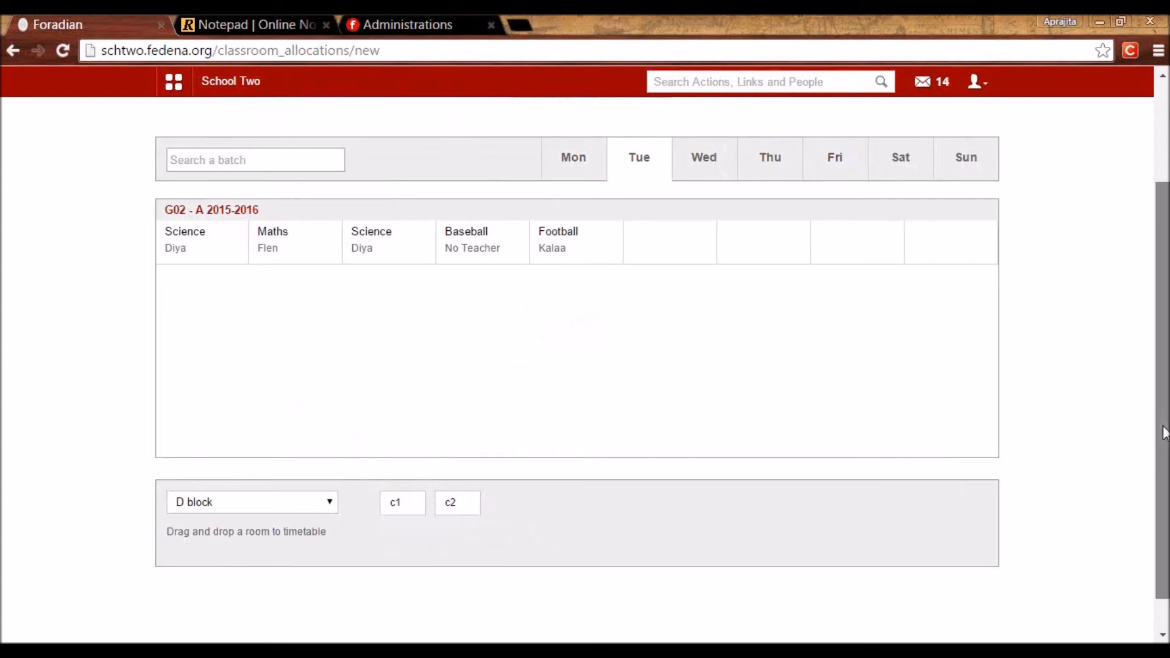
Assign room c2 to Tuesday's first Science and Wednesday's Maths periods.
left_click_drag(1162, 430, 1128, 345)
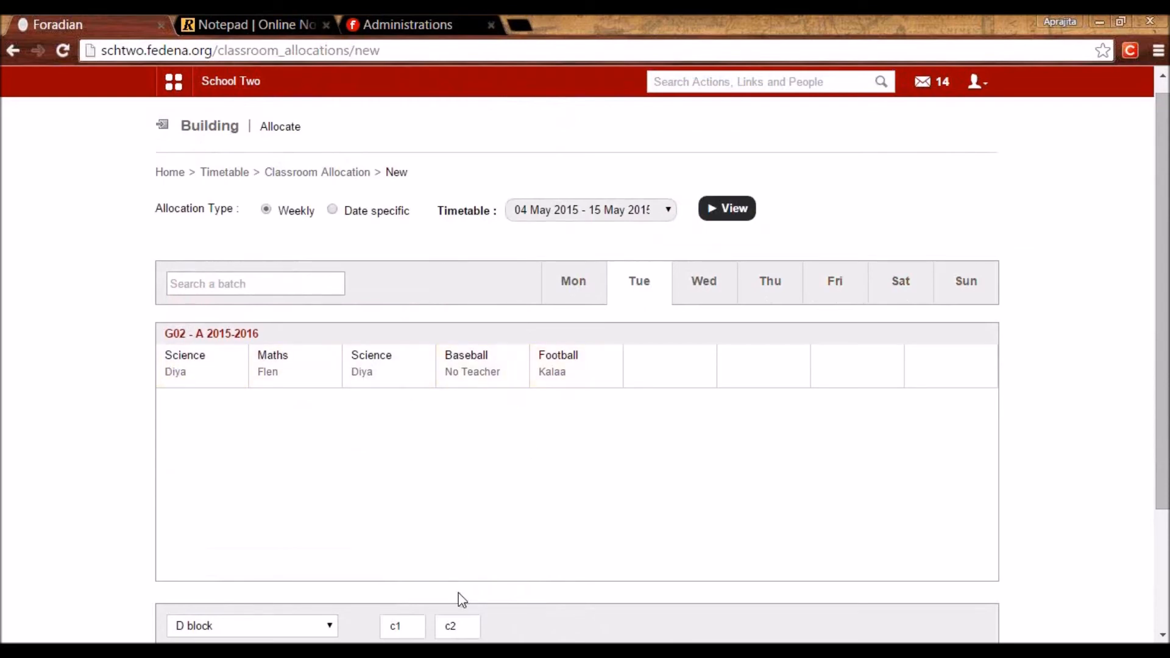
left_click_drag(461, 632, 185, 386)
left_click(495, 451)
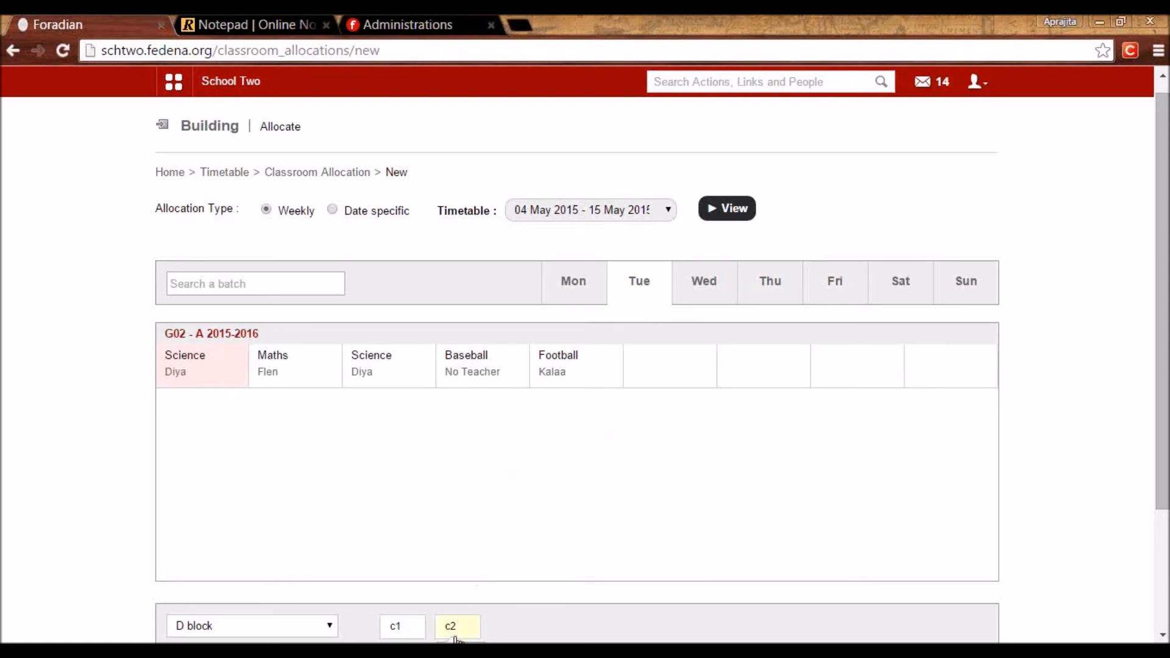
left_click(706, 293)
left_click_drag(451, 629, 220, 342)
left_click(500, 419)
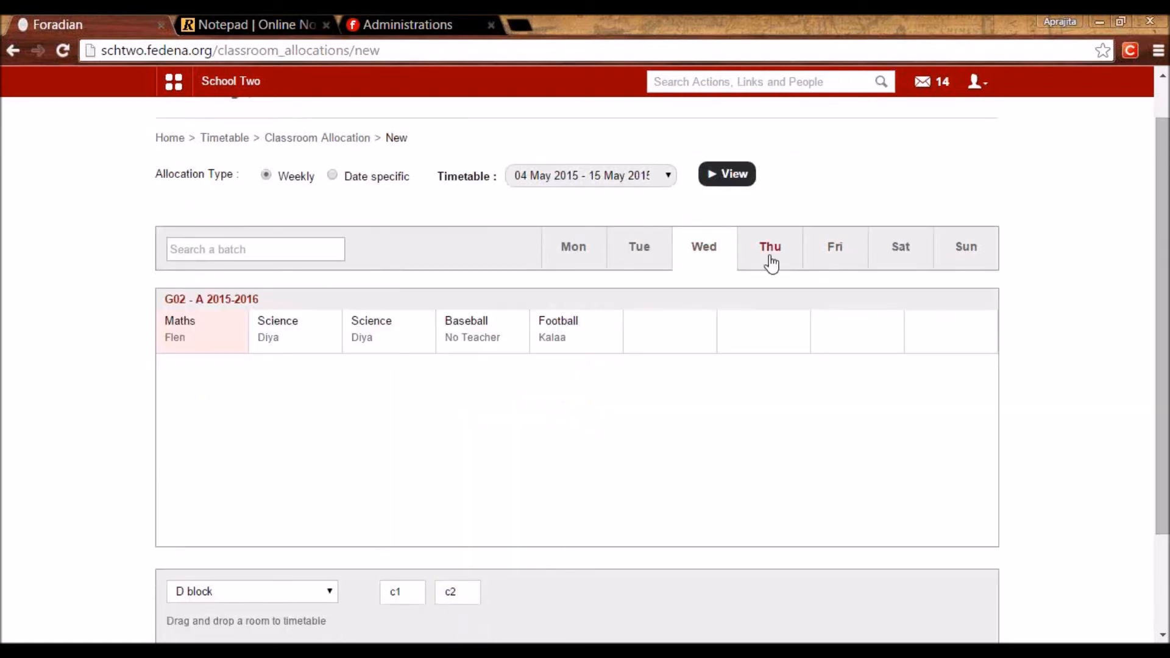
Assign c2 to Thursday's first Science, check Friday and Saturday, and return to Monday.
left_click_drag(439, 604, 239, 344)
left_click(772, 251)
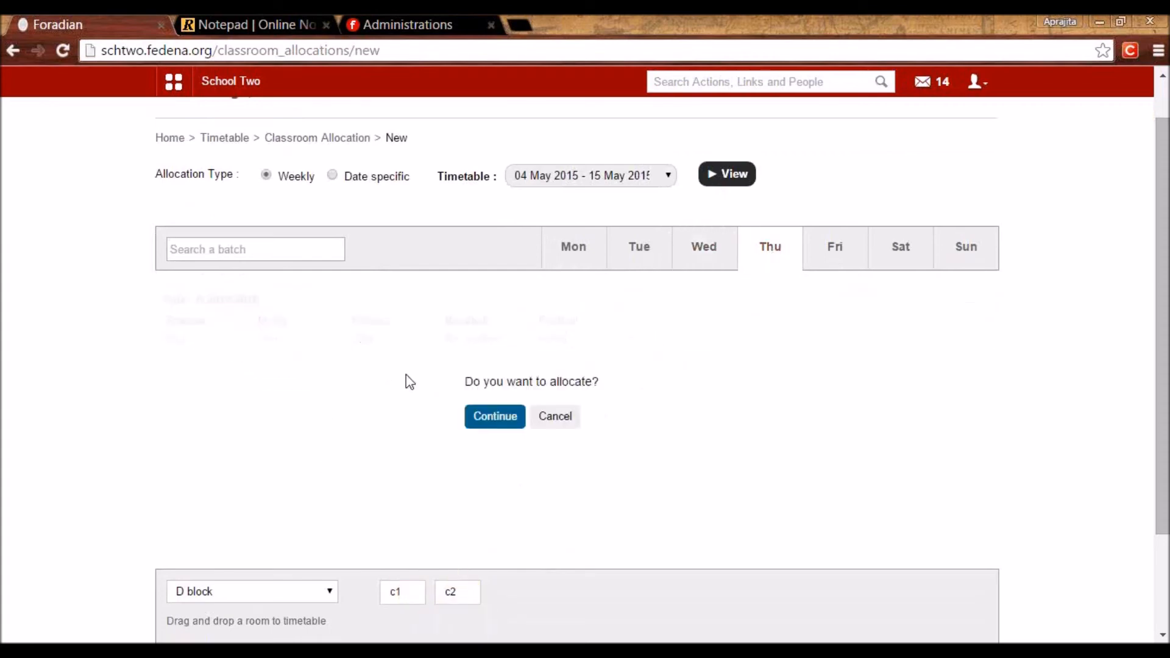
left_click(495, 421)
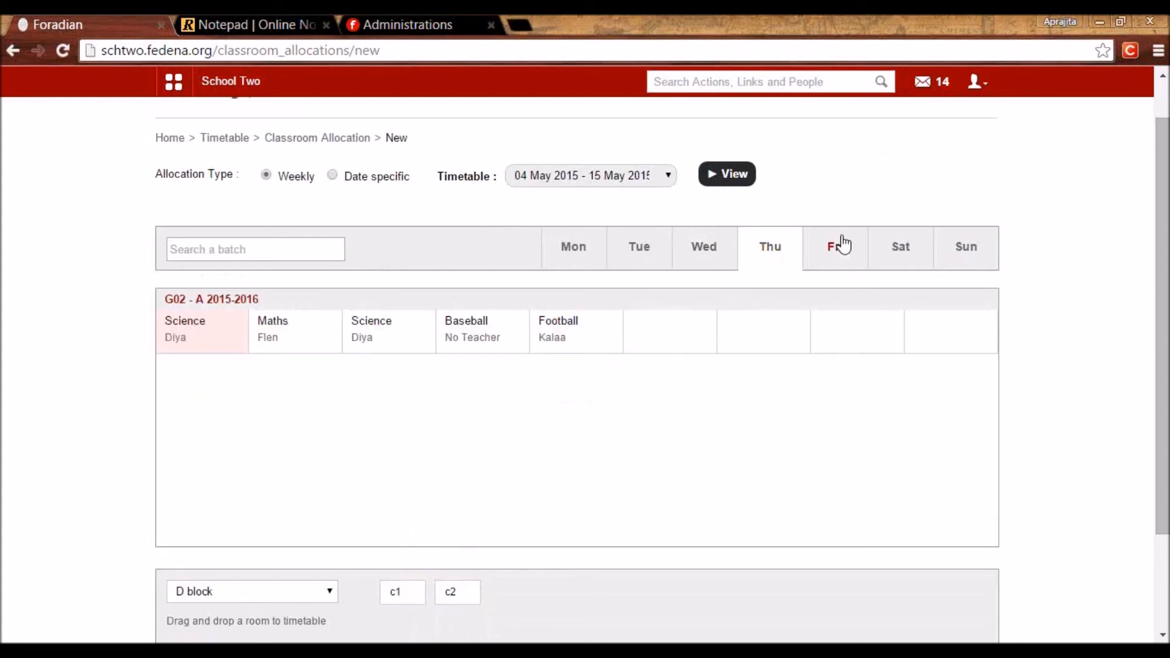
left_click(839, 245)
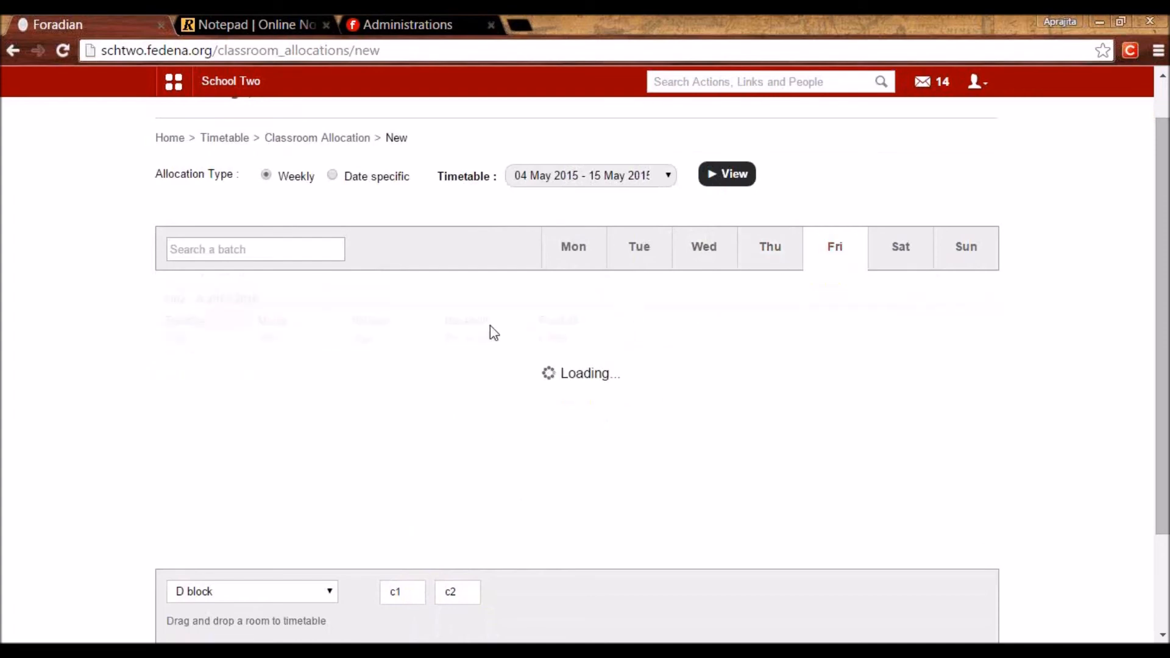
left_click(918, 248)
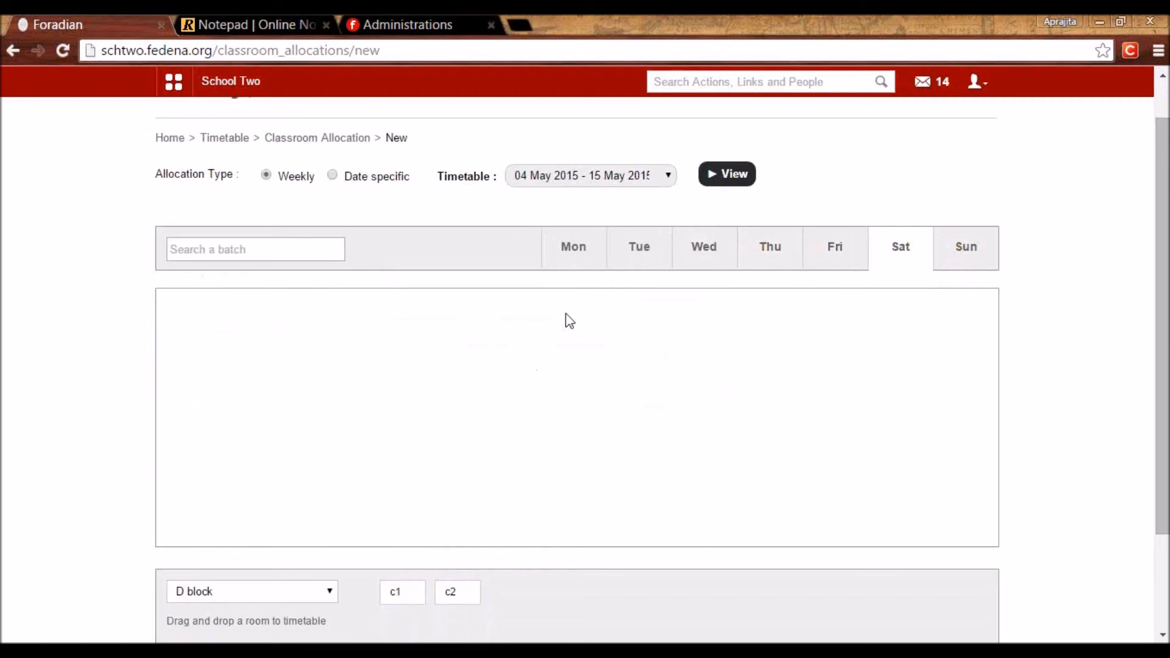
left_click(579, 259)
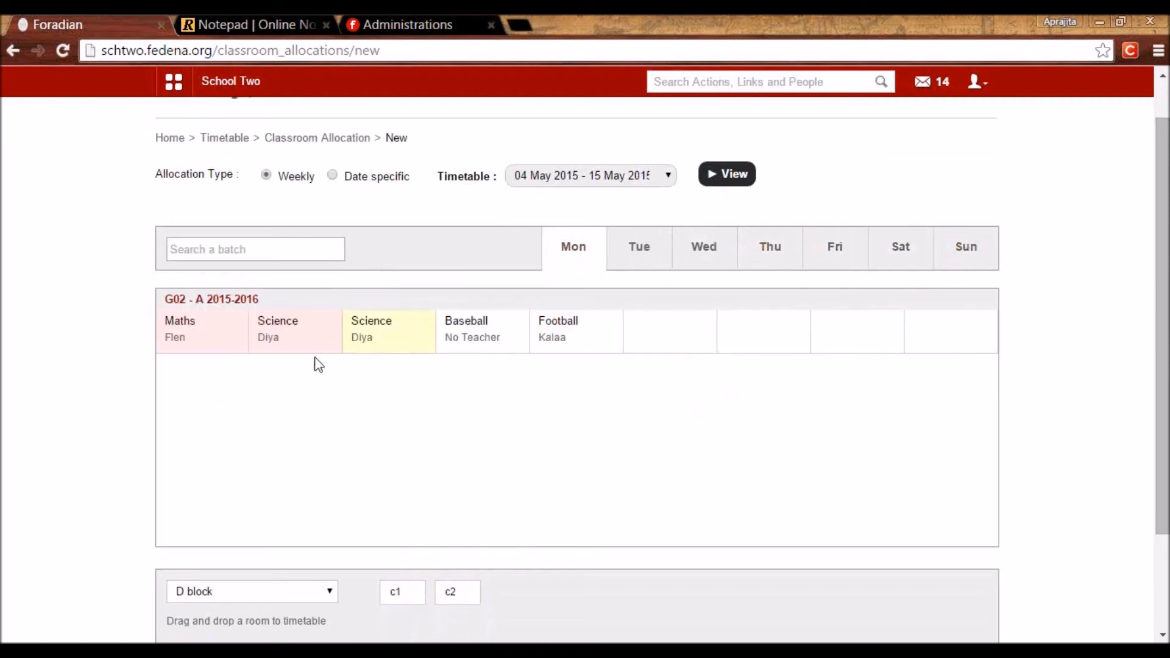
left_click_drag(396, 592, 594, 491)
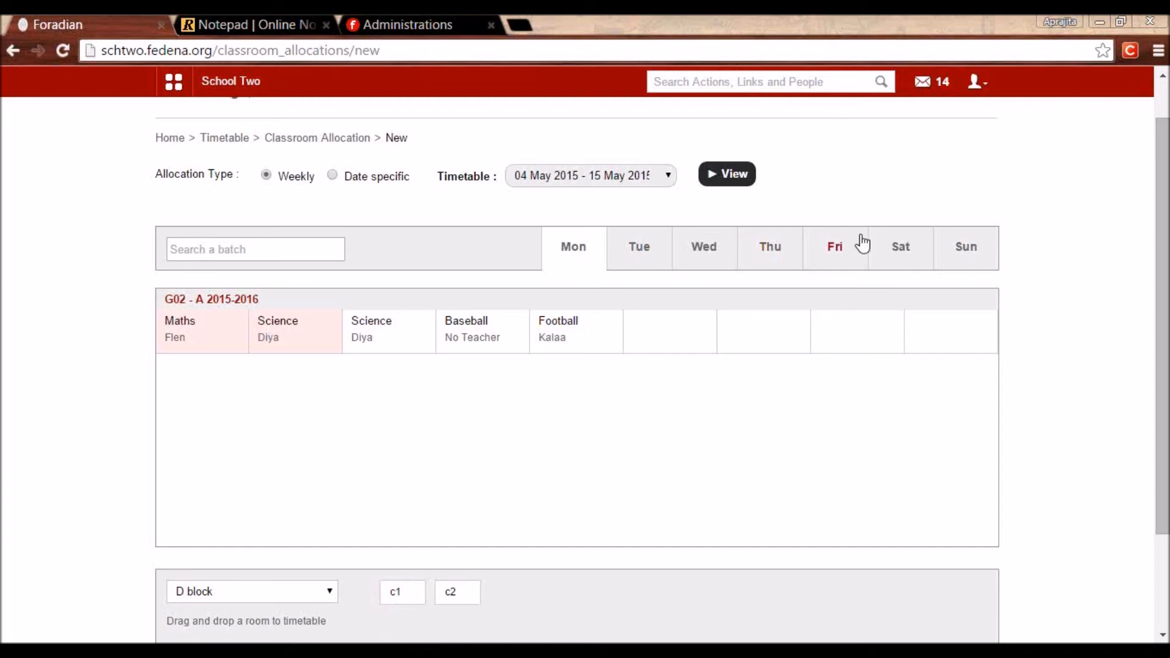
scroll(768, 340, "down", 2)
scroll(768, 340, "up", 3)
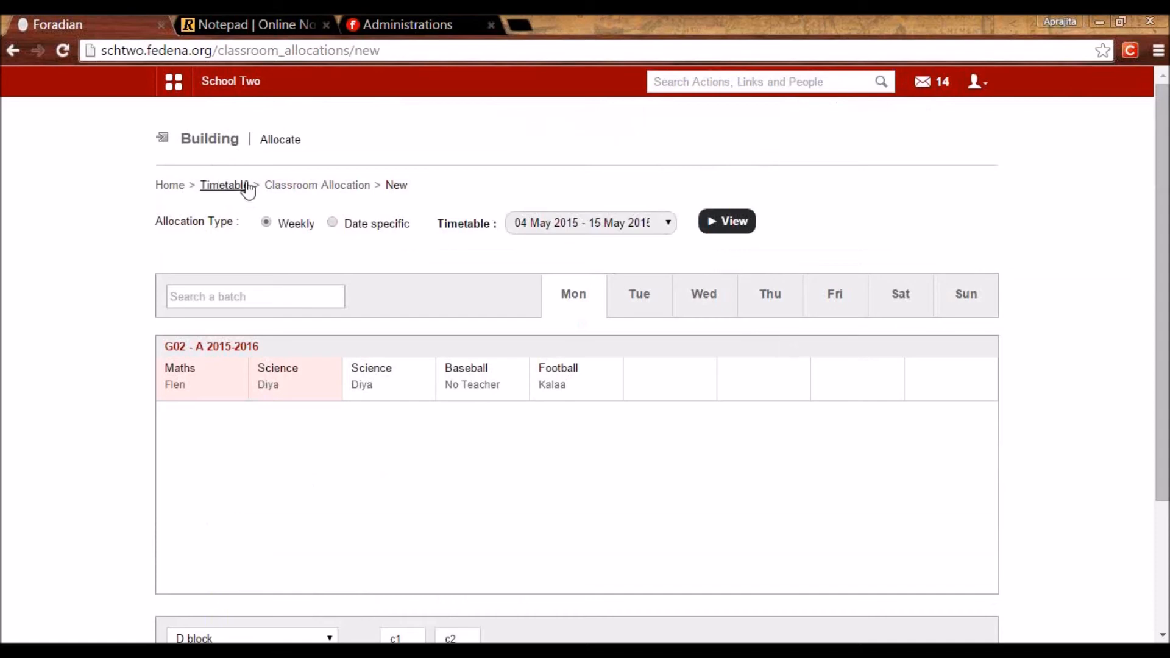
Check the Attendance line in the notes, then bring up Fedena's Academics module list.
left_click(223, 186)
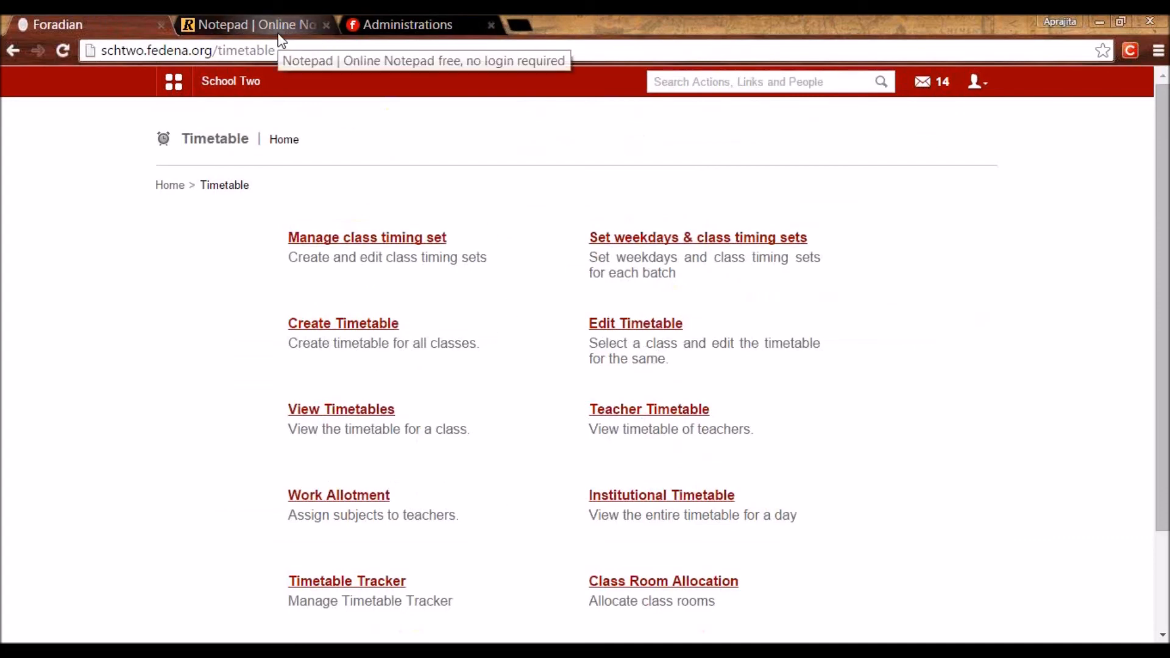
left_click(279, 31)
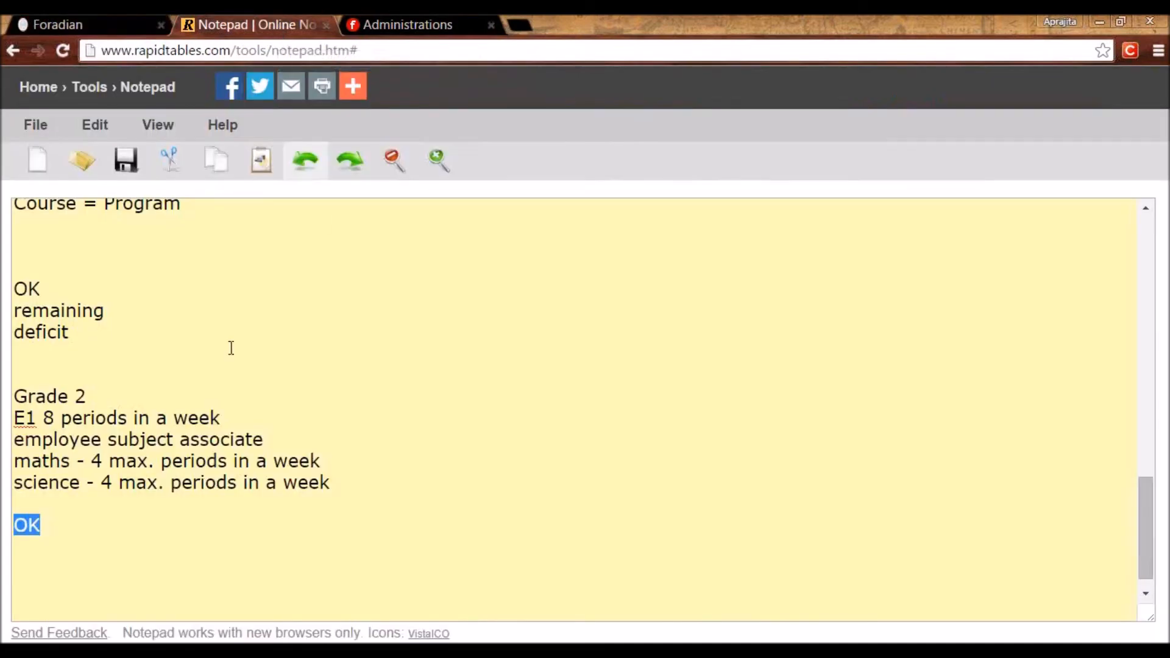
scroll(170, 392, "up", 15)
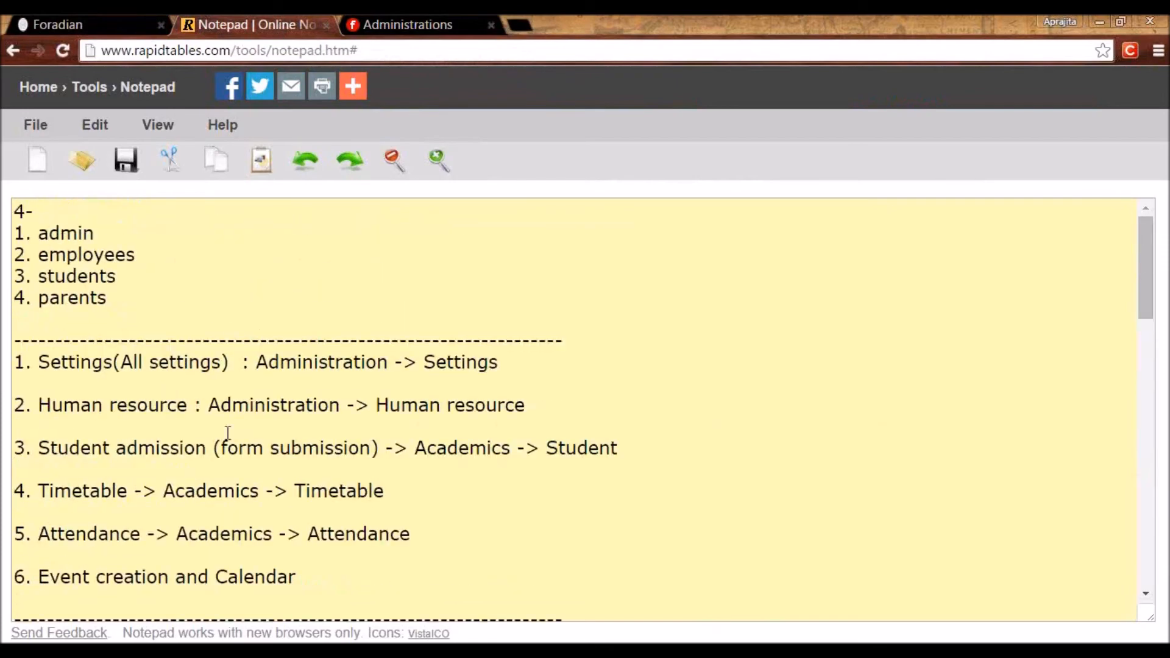
left_click_drag(421, 534, 2, 542)
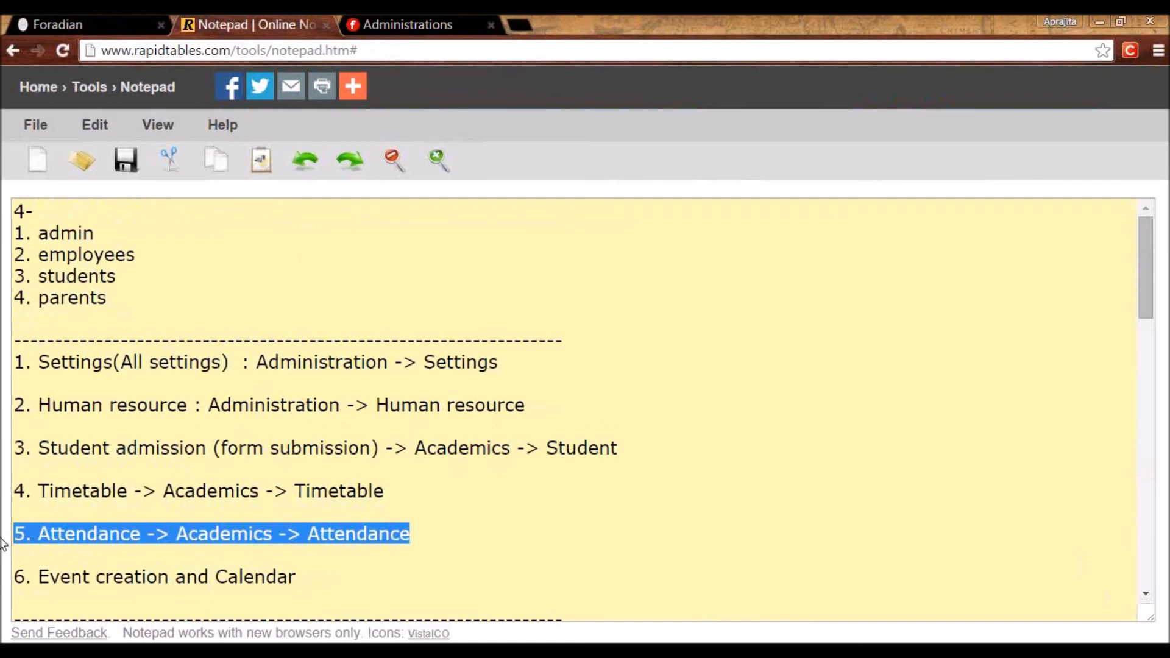
left_click(131, 26)
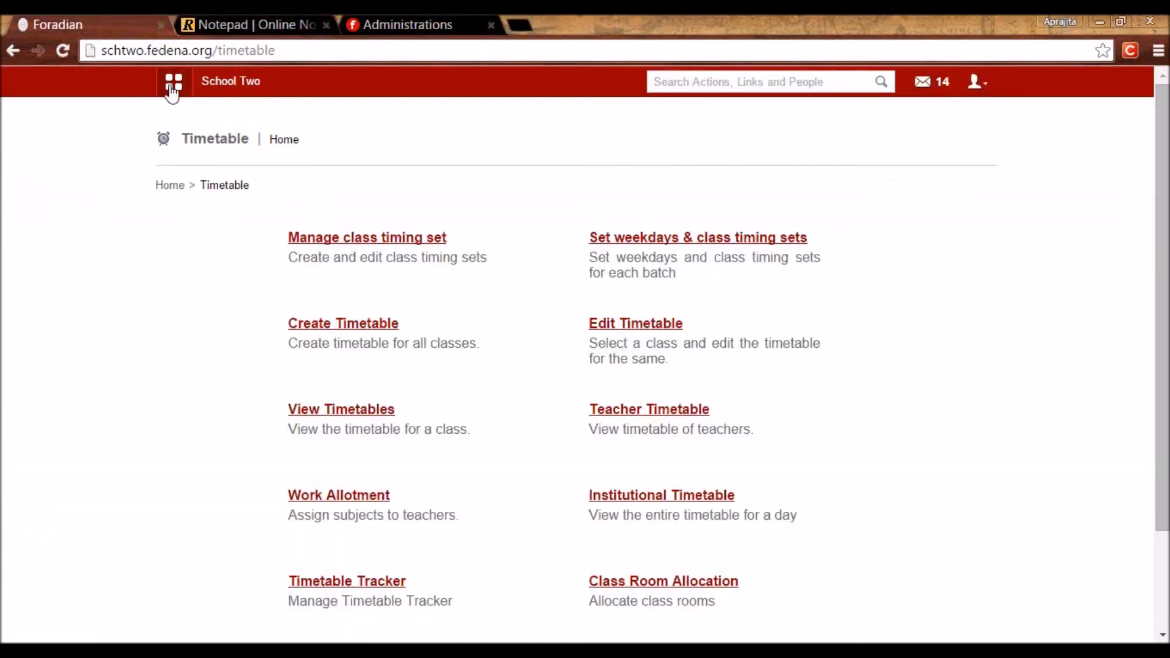
left_click(174, 82)
left_click(274, 139)
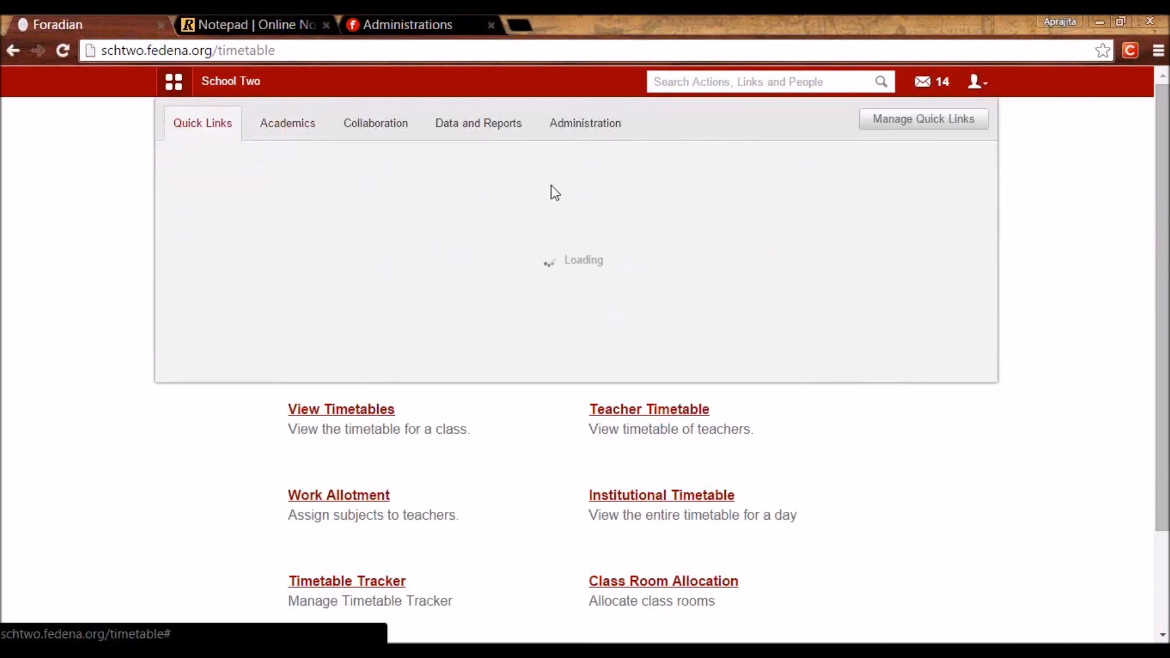
Open the Attendance register for batch C1 - A 2015-2016 and review its May 2015 students.
mouse_move(622, 243)
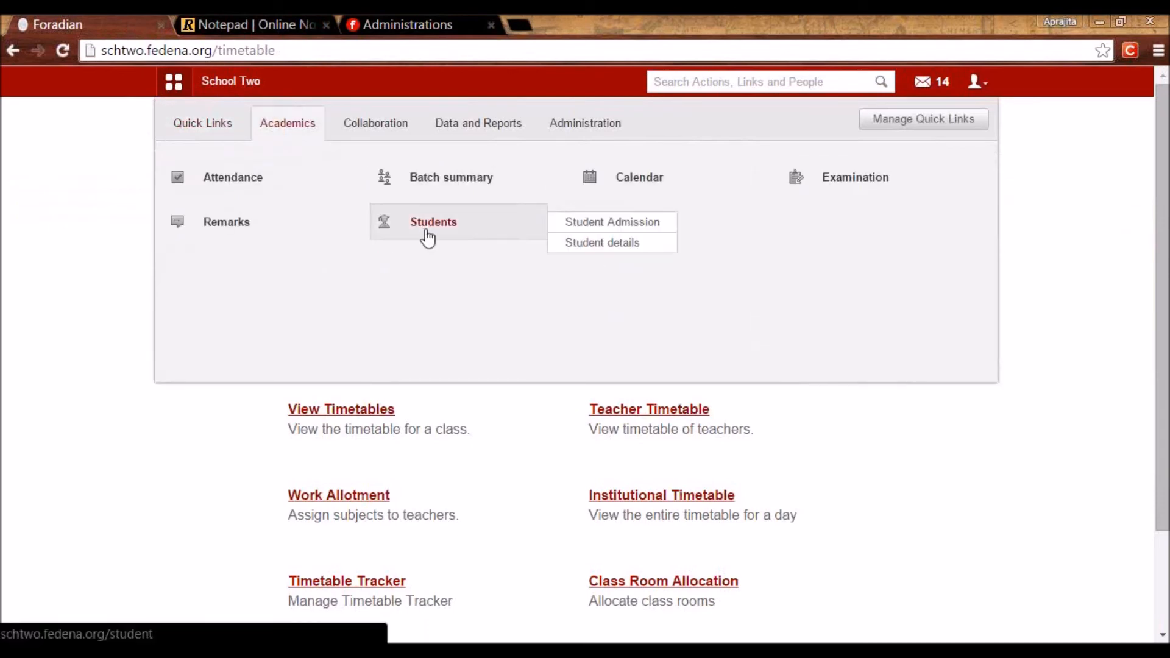
mouse_move(221, 181)
left_click(221, 181)
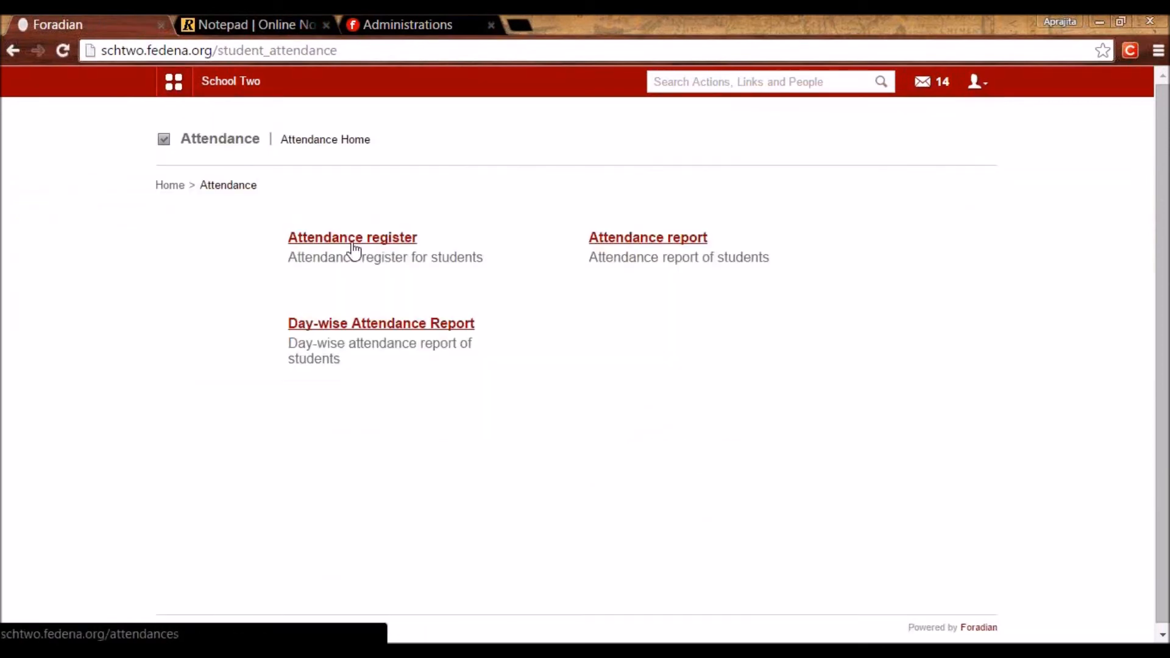
left_click(339, 240)
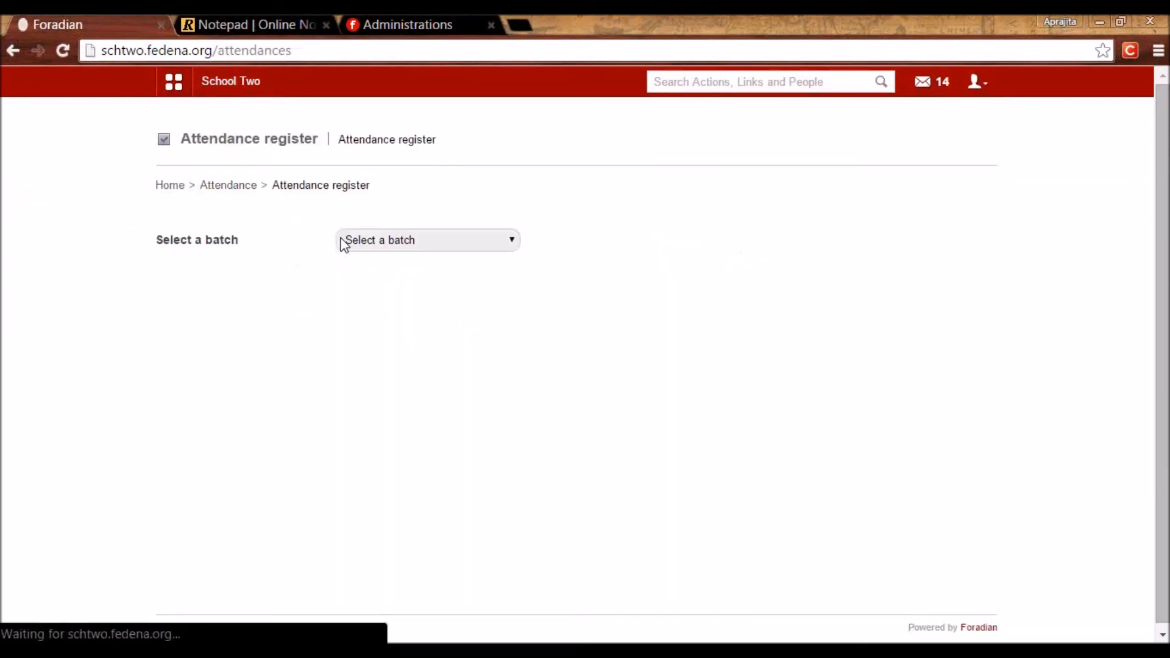
left_click(385, 238)
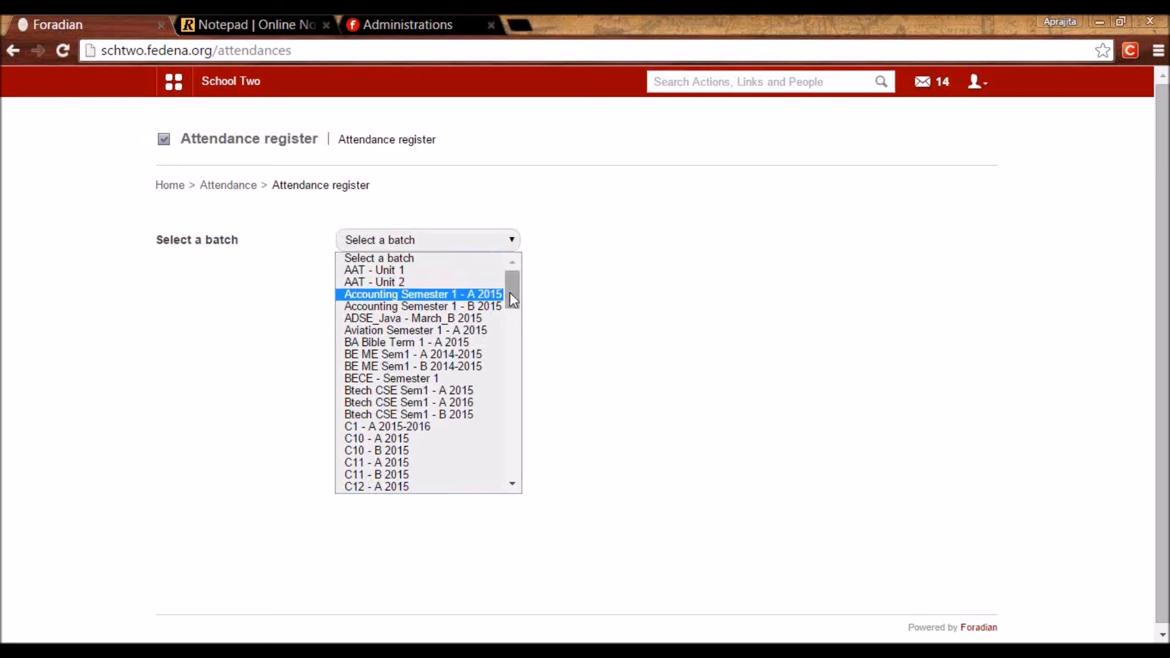
left_click(390, 427)
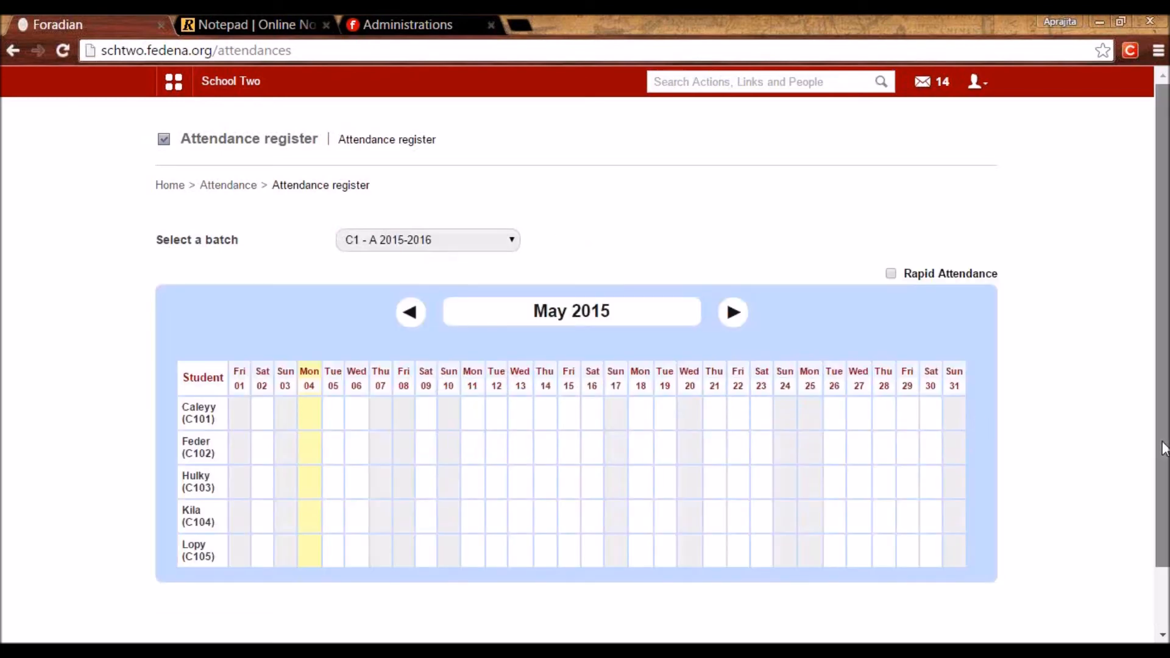
scroll(368, 425, "down", 1)
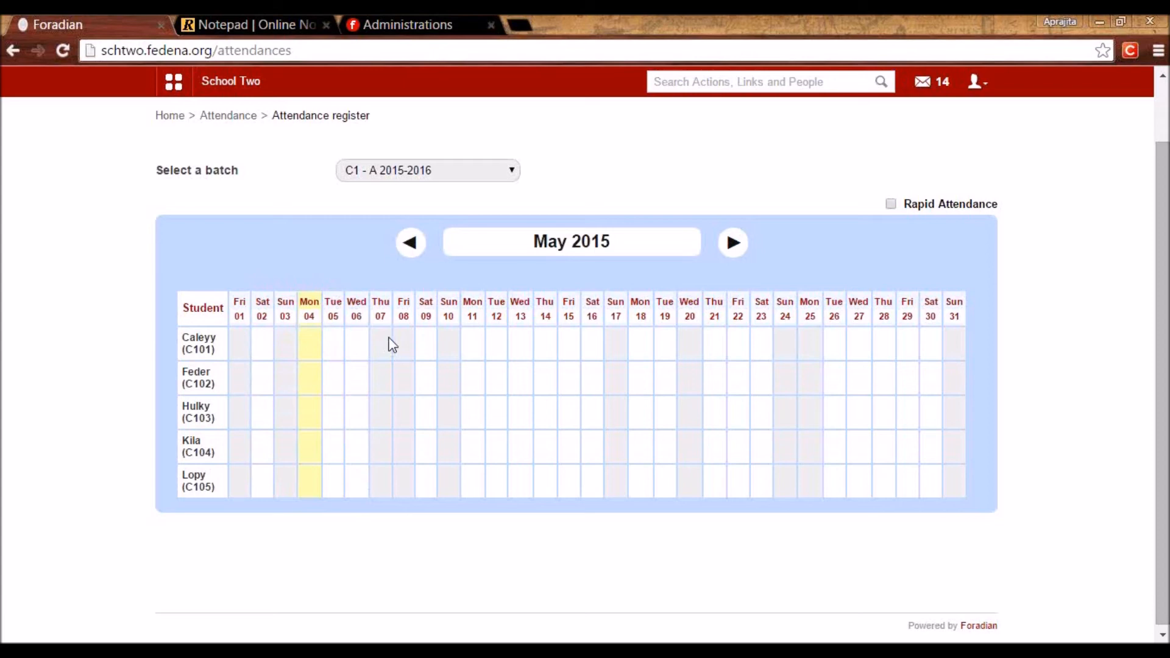
left_click_drag(182, 335, 215, 356)
left_click(218, 355)
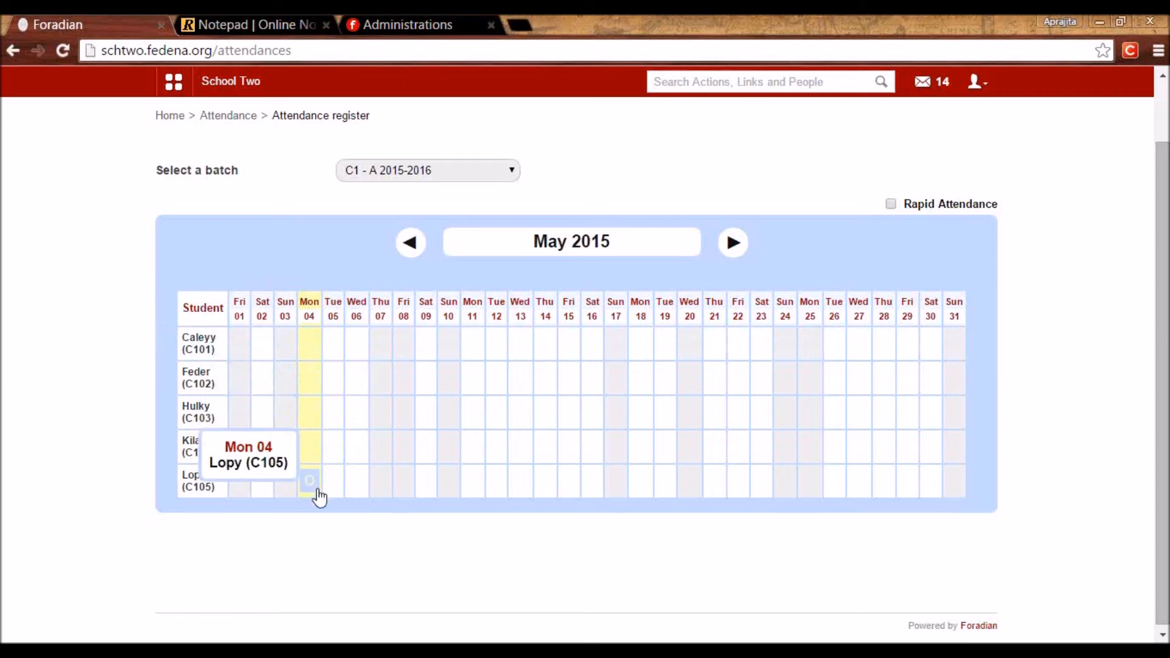
Mark the first student absent for the full day on Mon 04 because they were unwell.
left_click(311, 350)
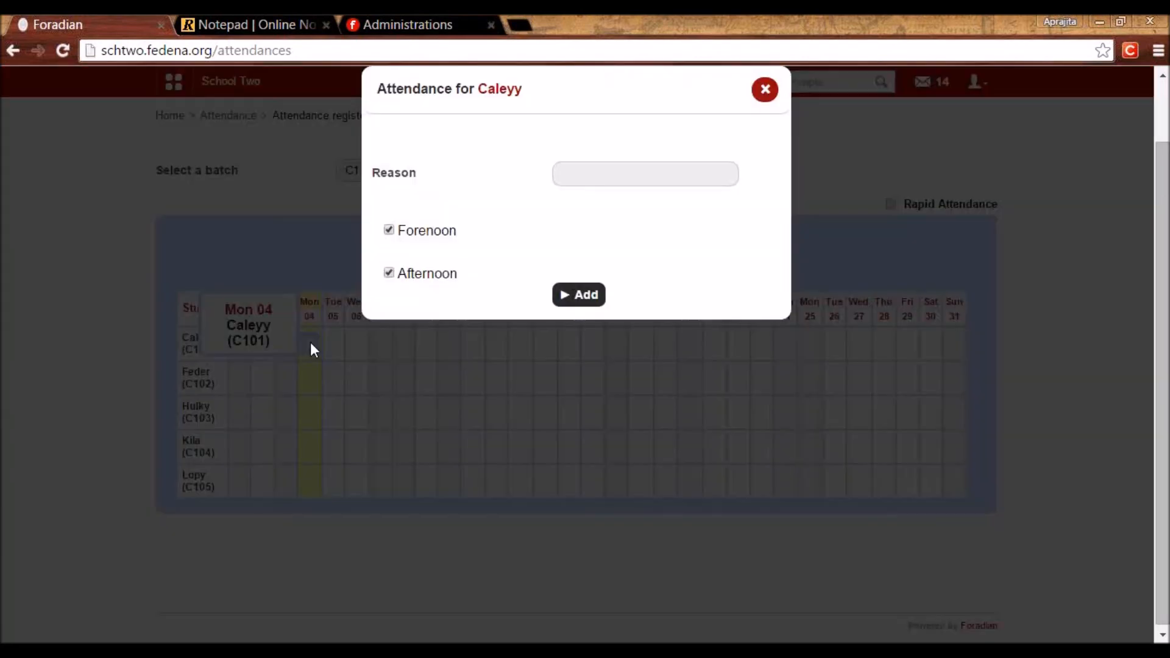
left_click(576, 172)
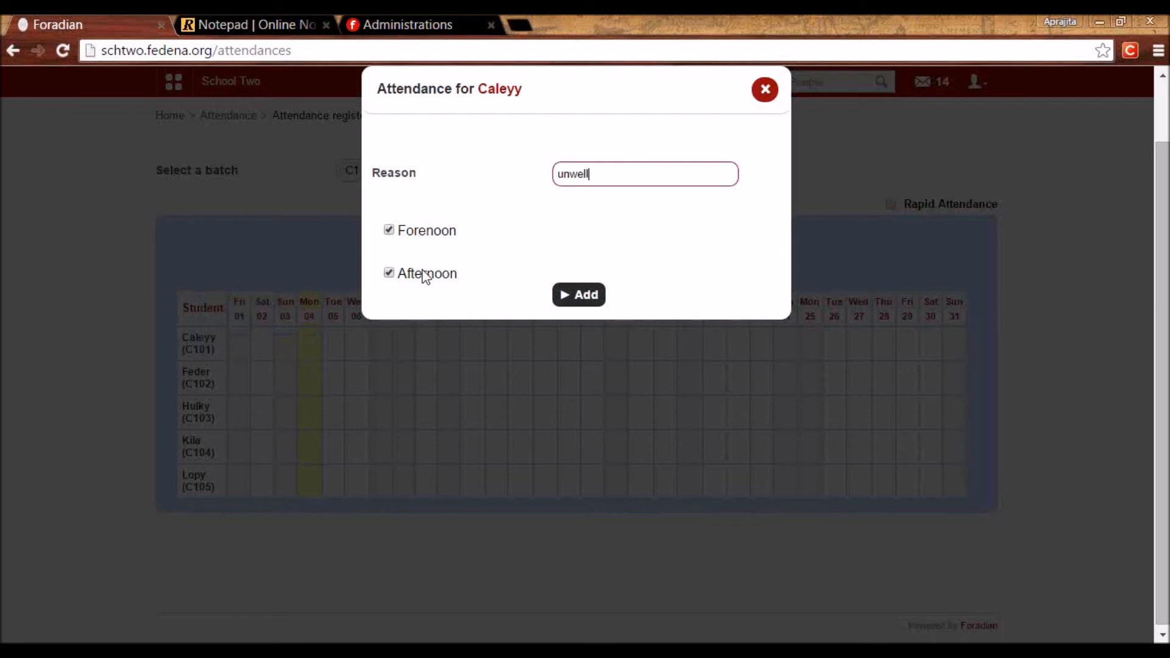
left_click(579, 297)
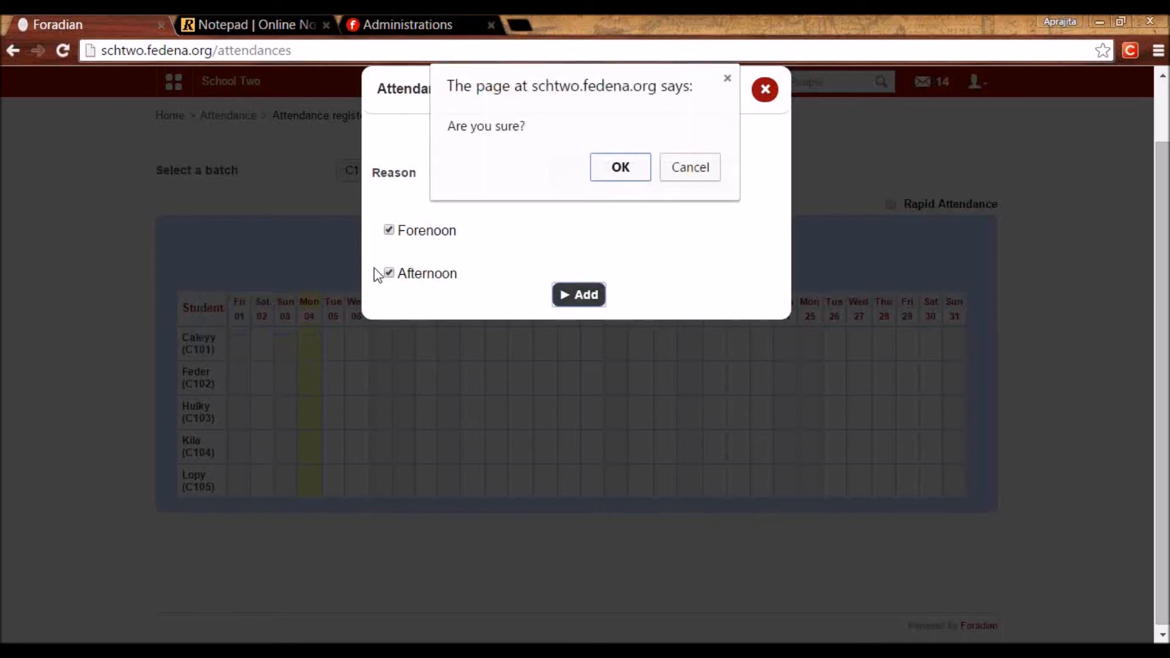
left_click(614, 171)
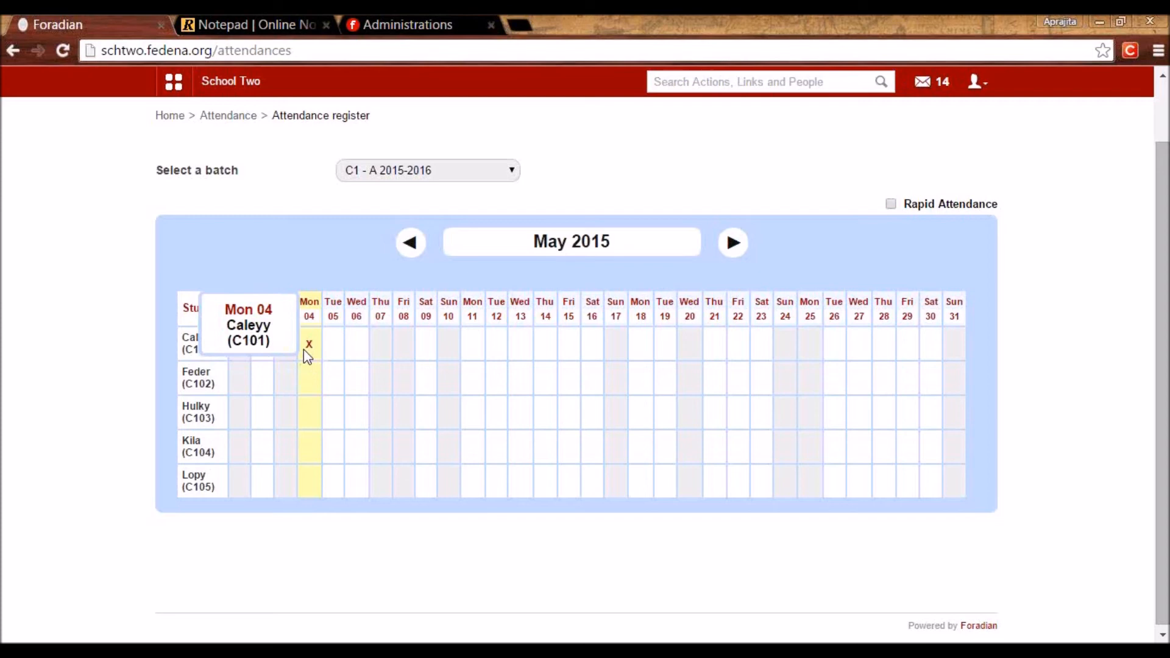
Mark the last student absent all day Sat 02 for being unwell, then enable Rapid Attendance.
left_click(266, 487)
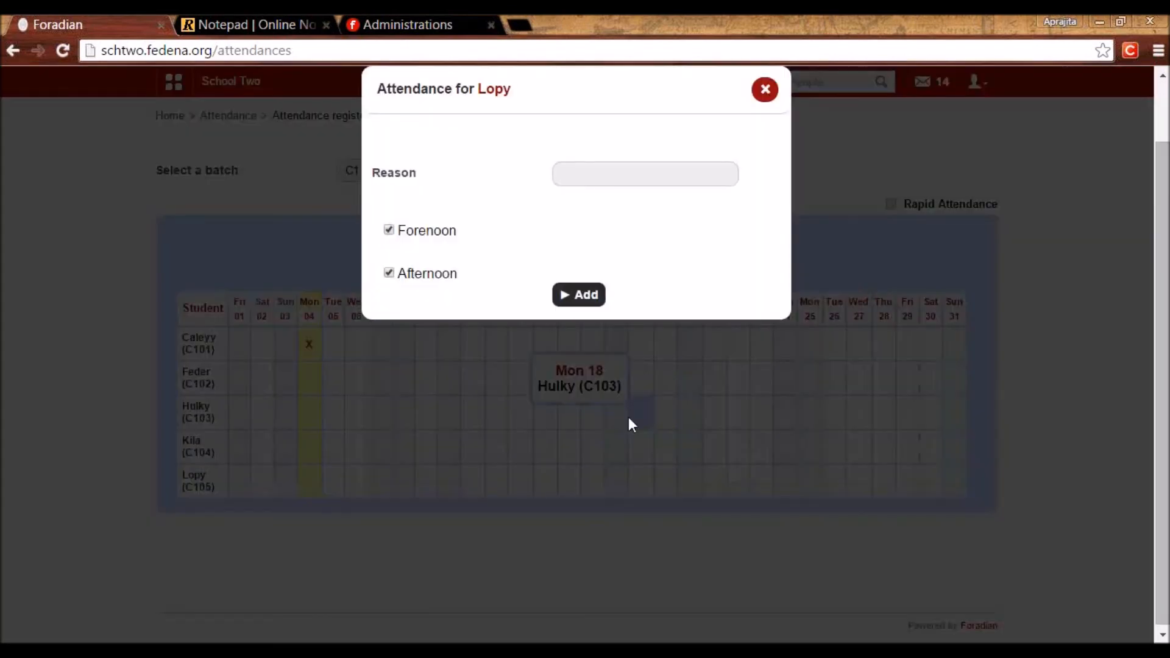
left_click(589, 164)
type("unwell")
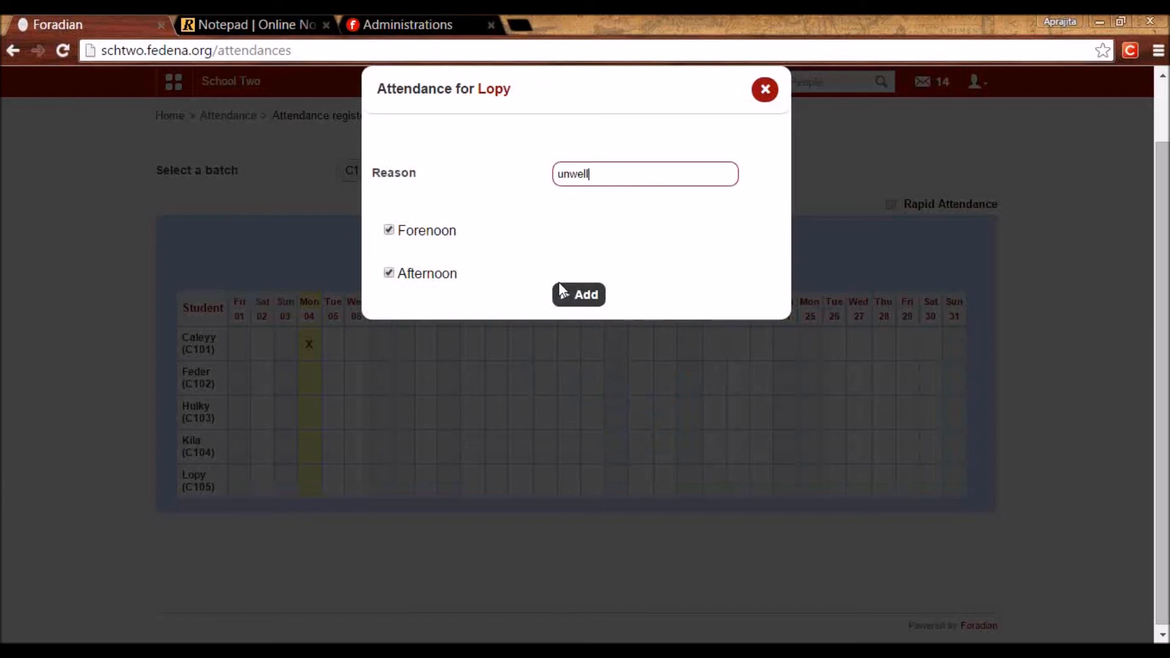
left_click(578, 295)
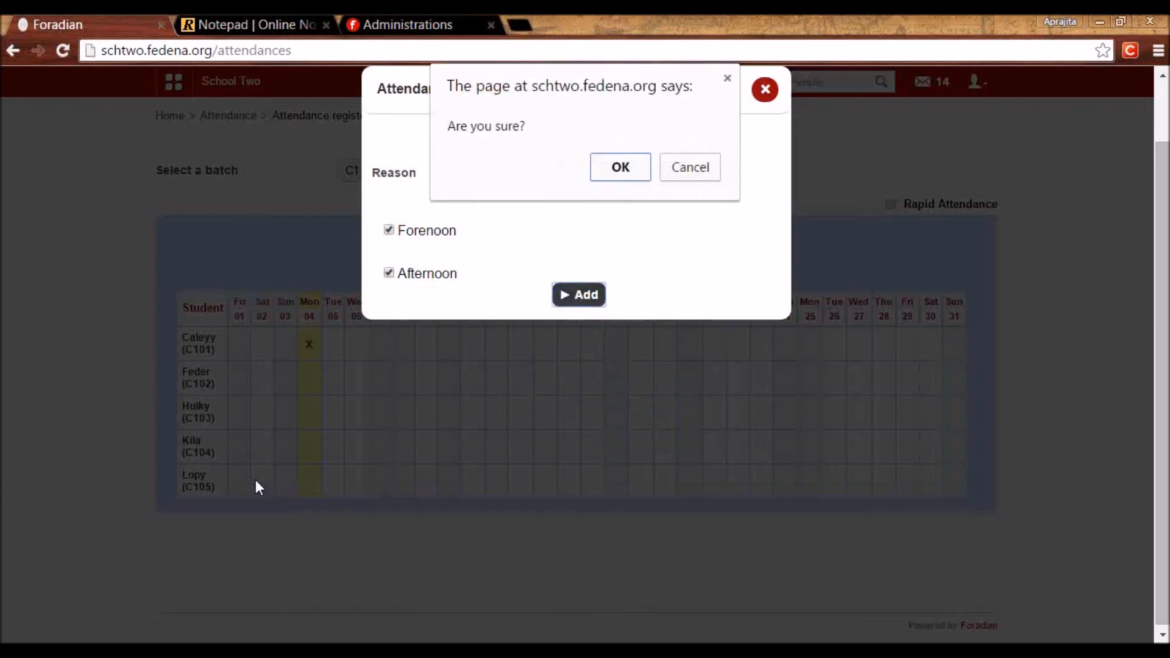
left_click(621, 166)
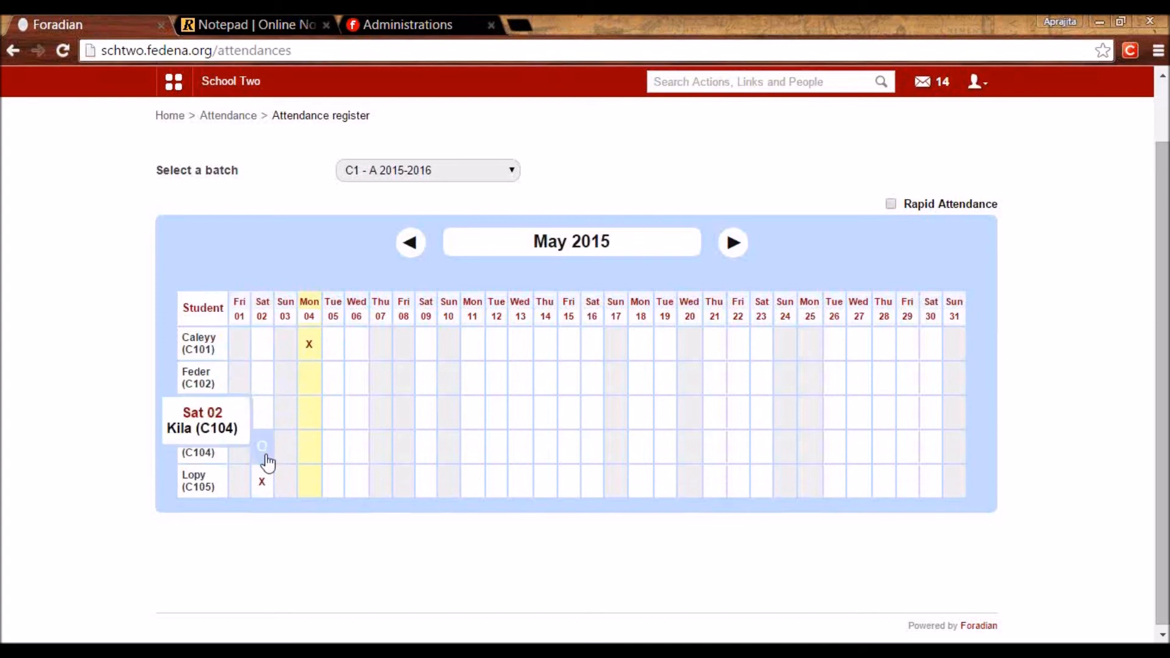
left_click(890, 204)
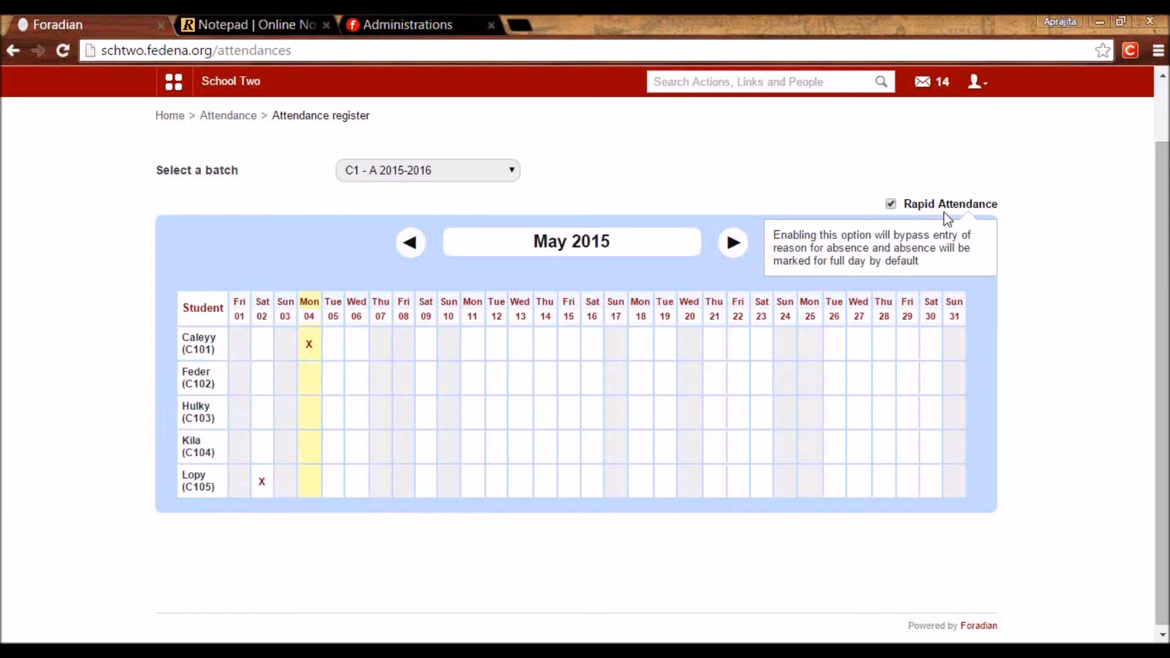
Mark the third student absent on Mon 04, review the Sat 02 absence, then return to Attendance home.
left_click(313, 418)
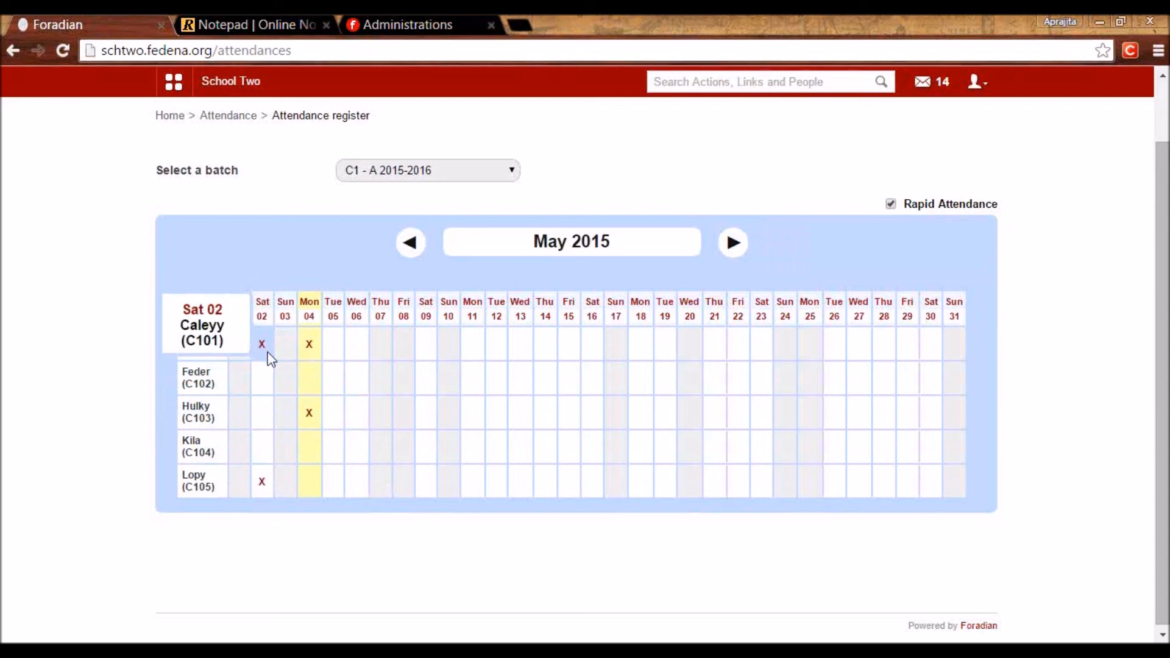
left_click(262, 345)
left_click(567, 159)
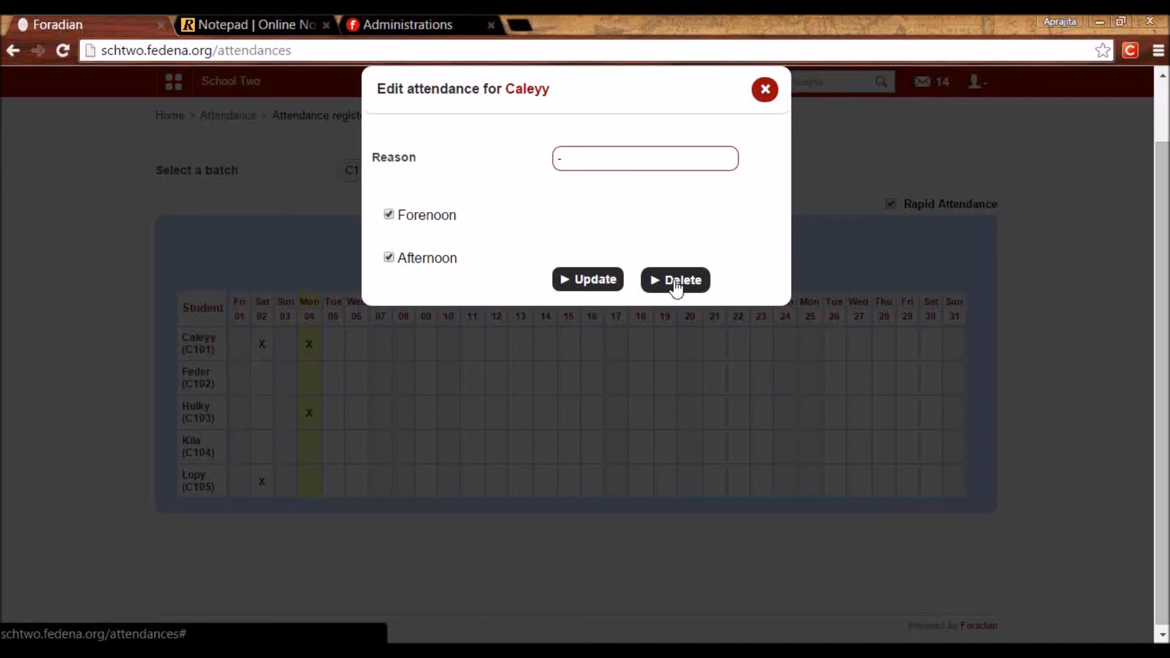
left_click(764, 91)
left_click(250, 120)
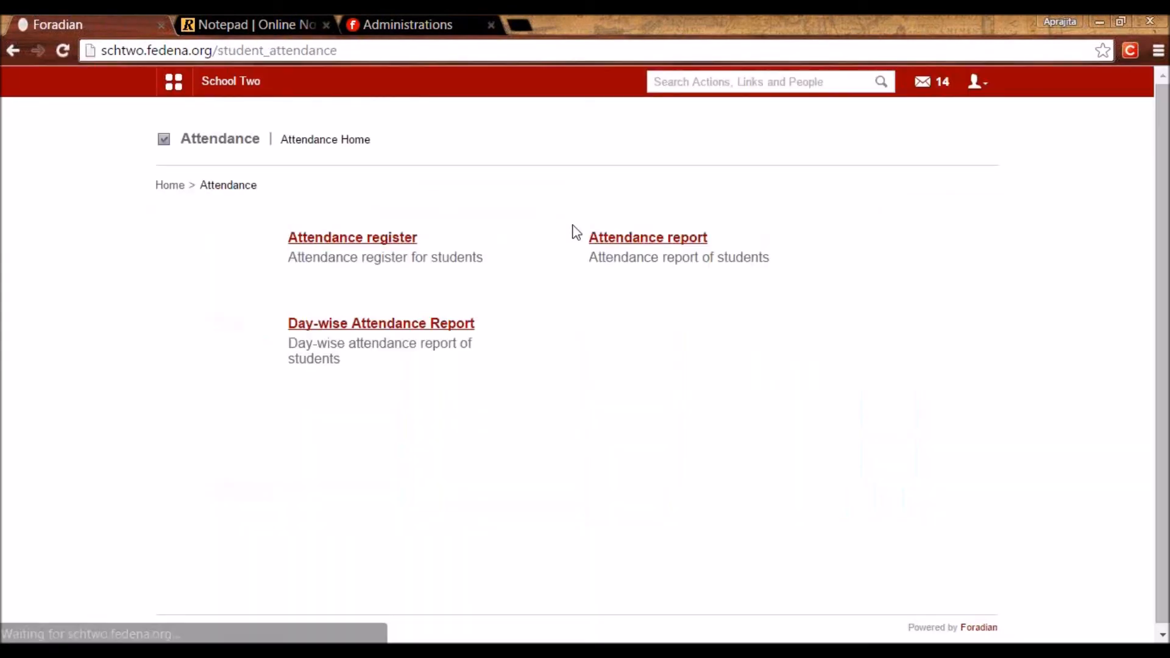
Show the Overall attendance report for batch C1 - A 2015-2016, covering 68 working days.
left_click(604, 239)
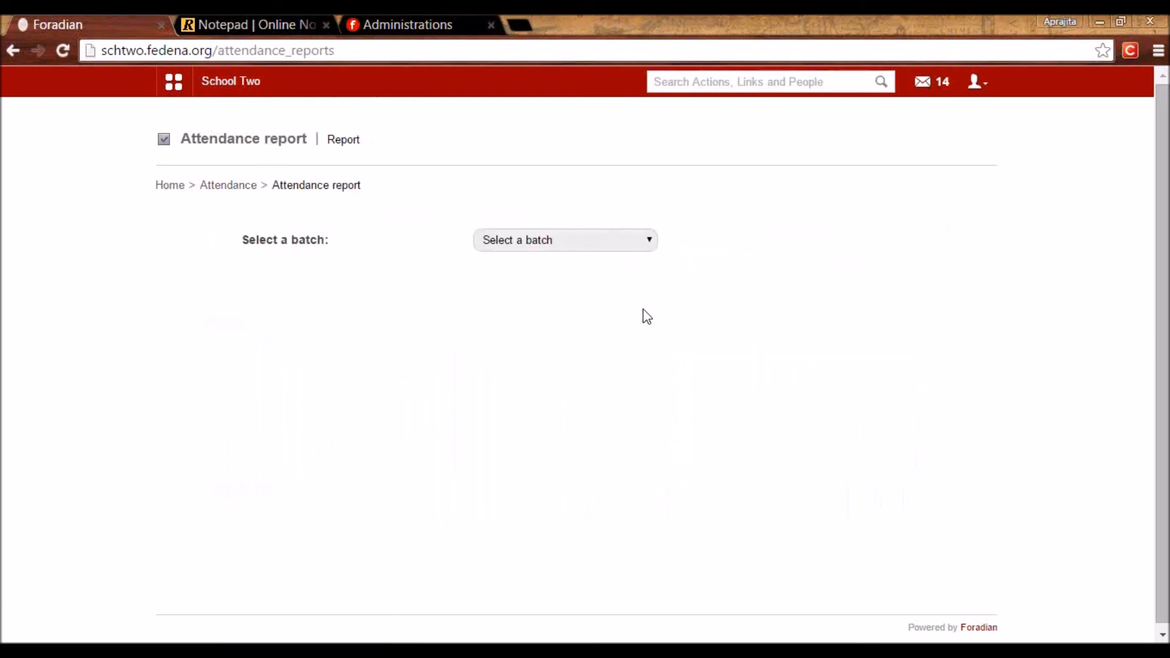
left_click(553, 238)
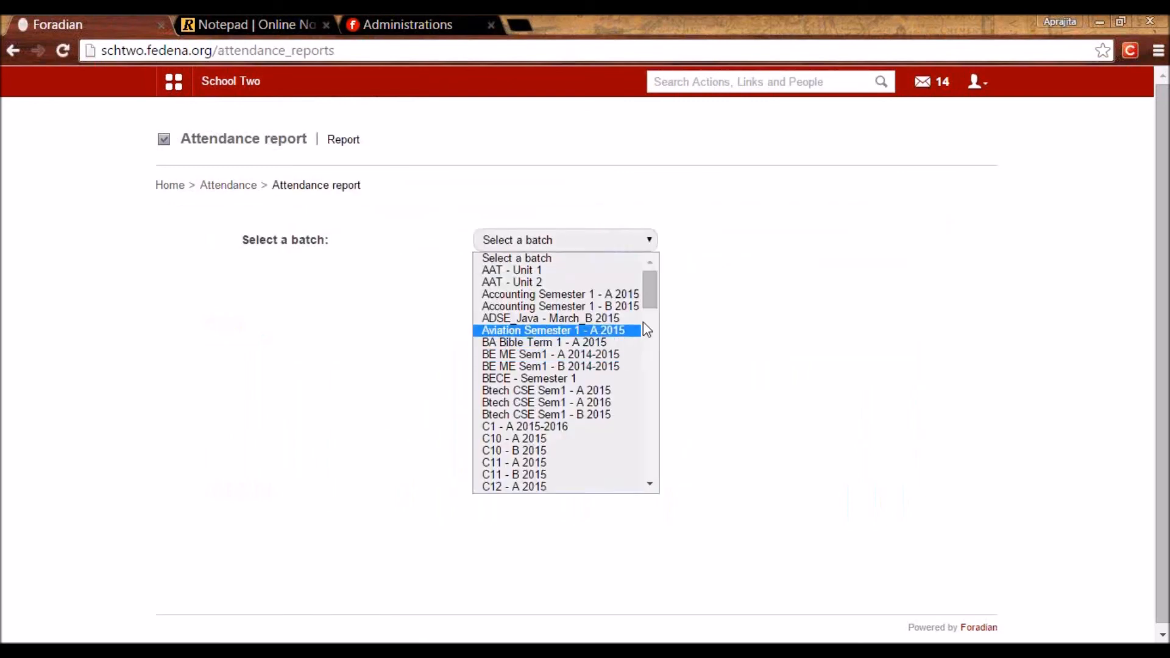
left_click_drag(649, 279, 650, 310)
left_click(610, 291)
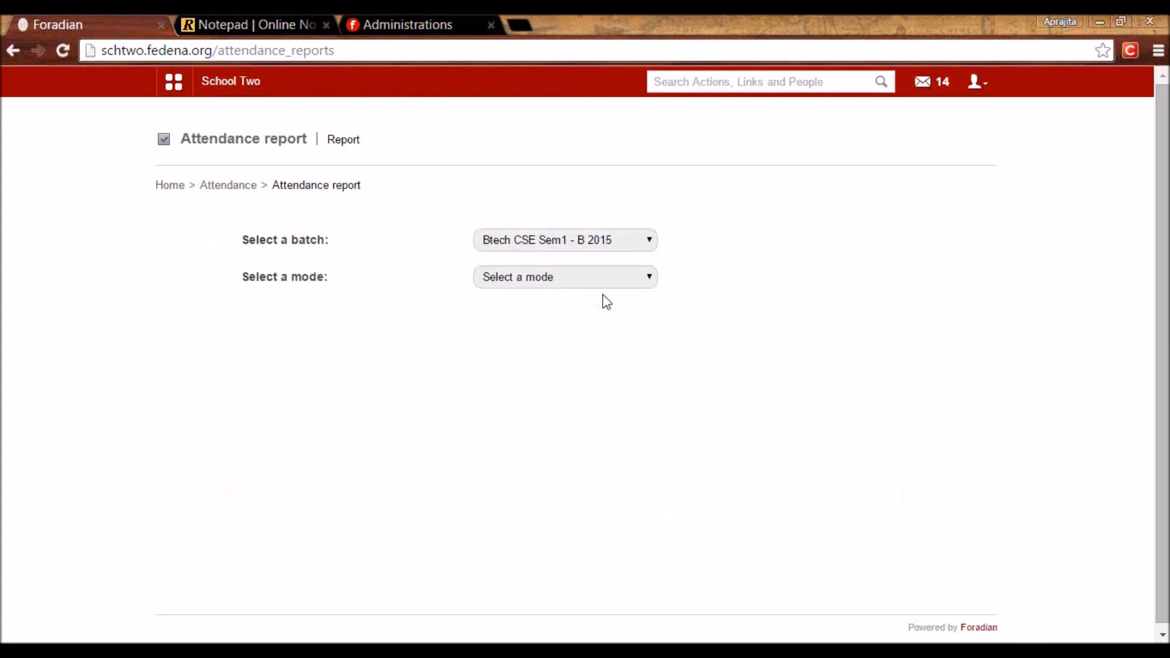
key("Down")
left_click(567, 275)
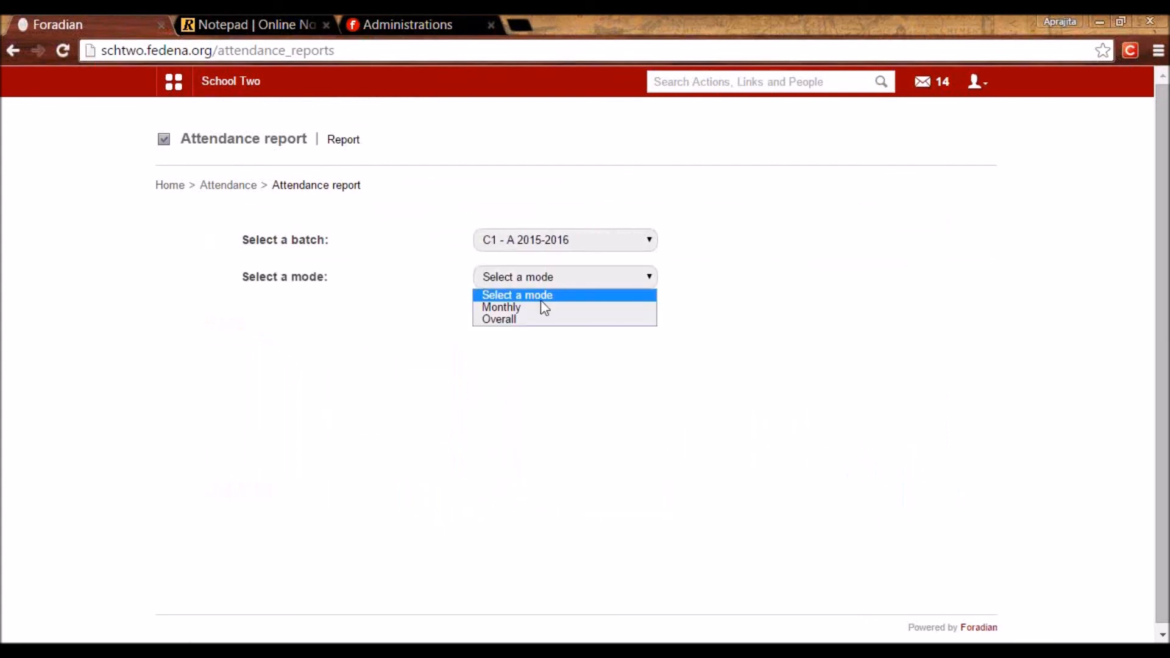
left_click(535, 320)
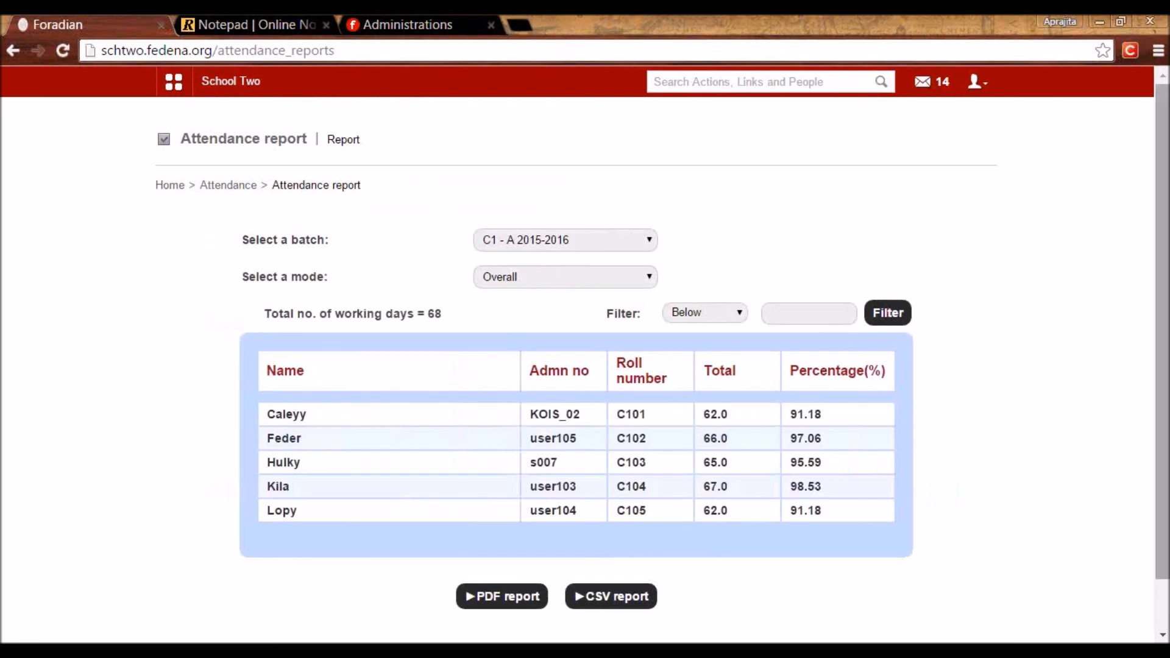
scroll(1158, 359, "down", 1)
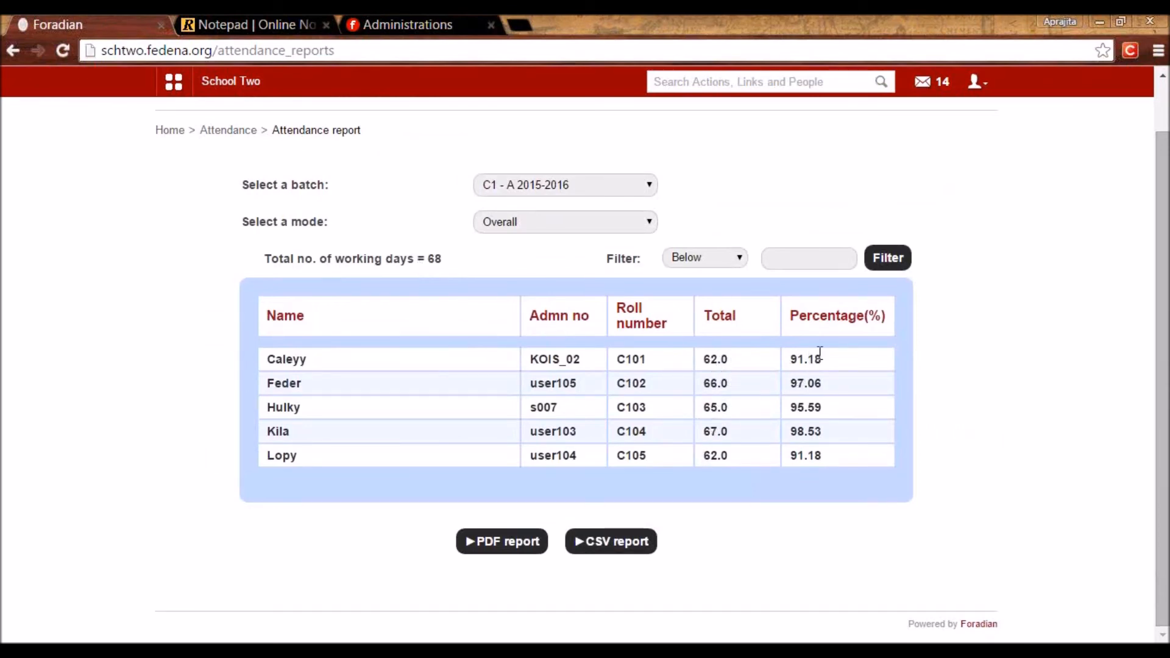
left_click(790, 262)
Open the Day-wise Attendance Report and check the overall strength of 153 / 155.
left_click(228, 132)
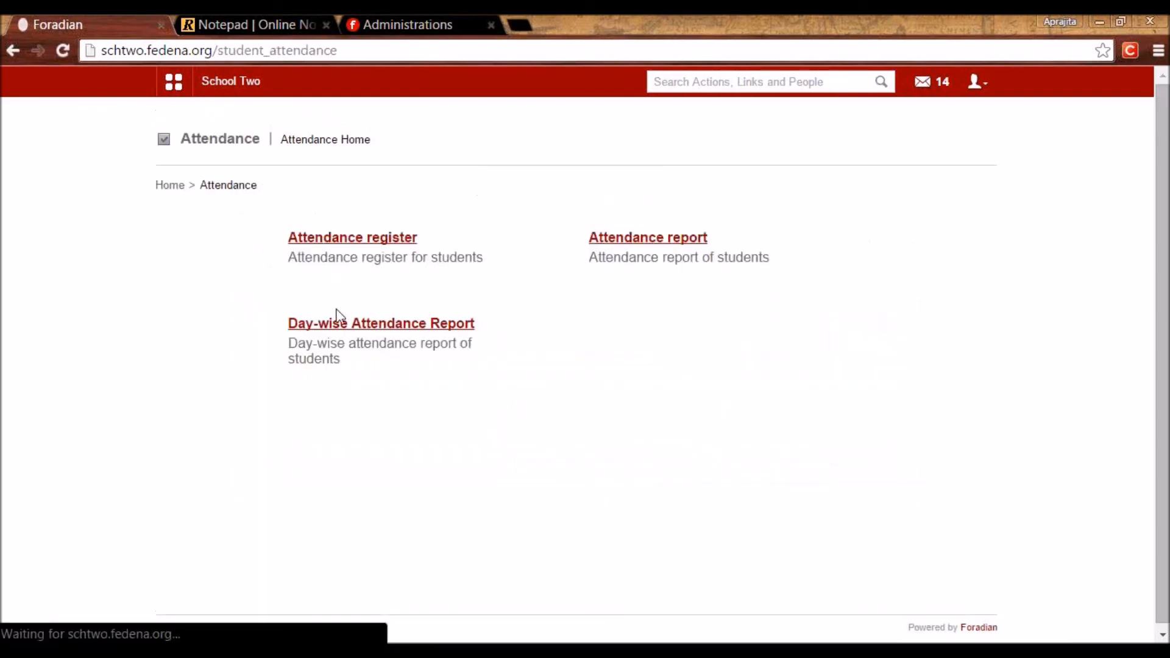
left_click(357, 325)
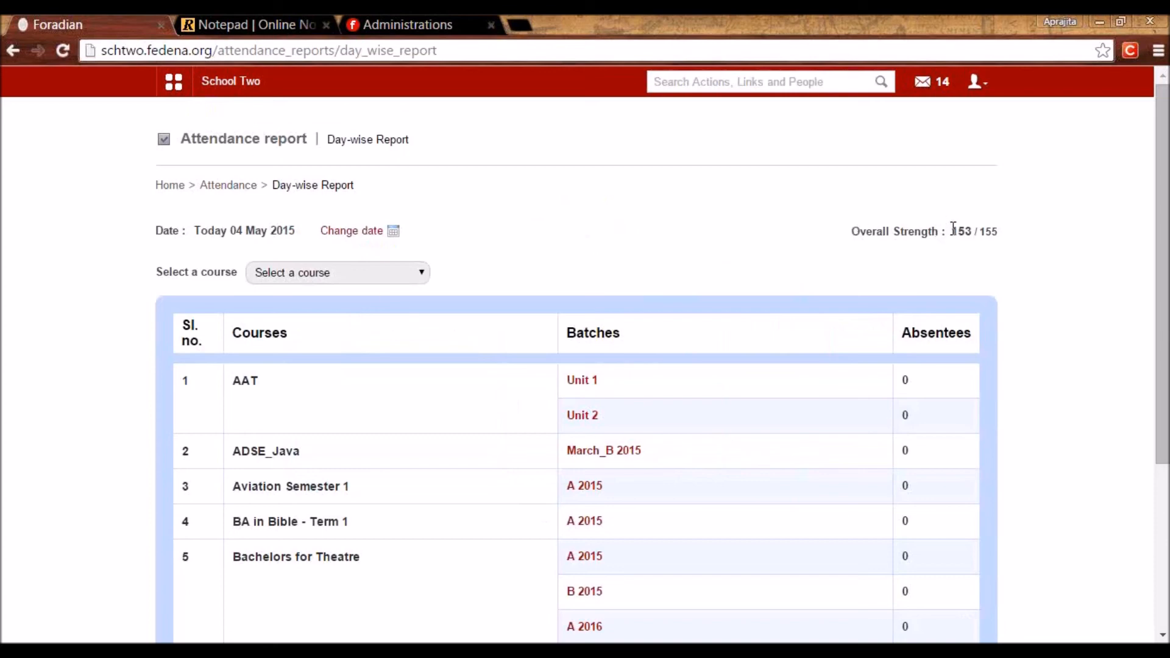
left_click_drag(998, 232, 951, 233)
left_click(958, 265)
left_click(361, 231)
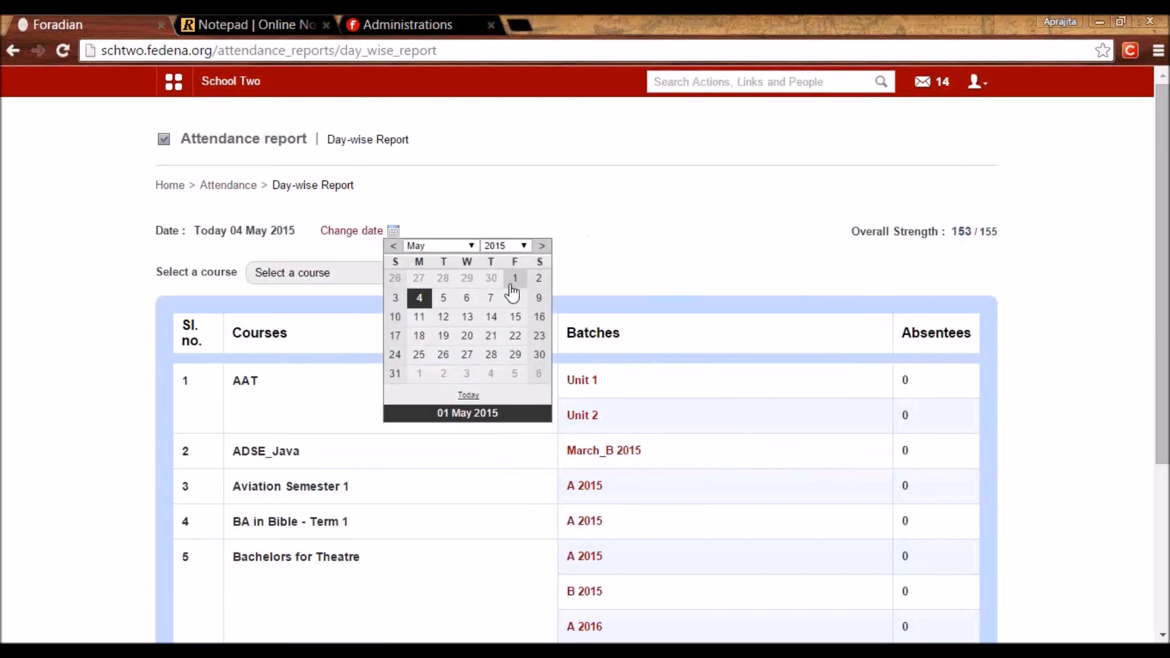
left_click(682, 290)
scroll(634, 394, "down", 4)
scroll(635, 395, "up", 4)
scroll(575, 593, "down", 4)
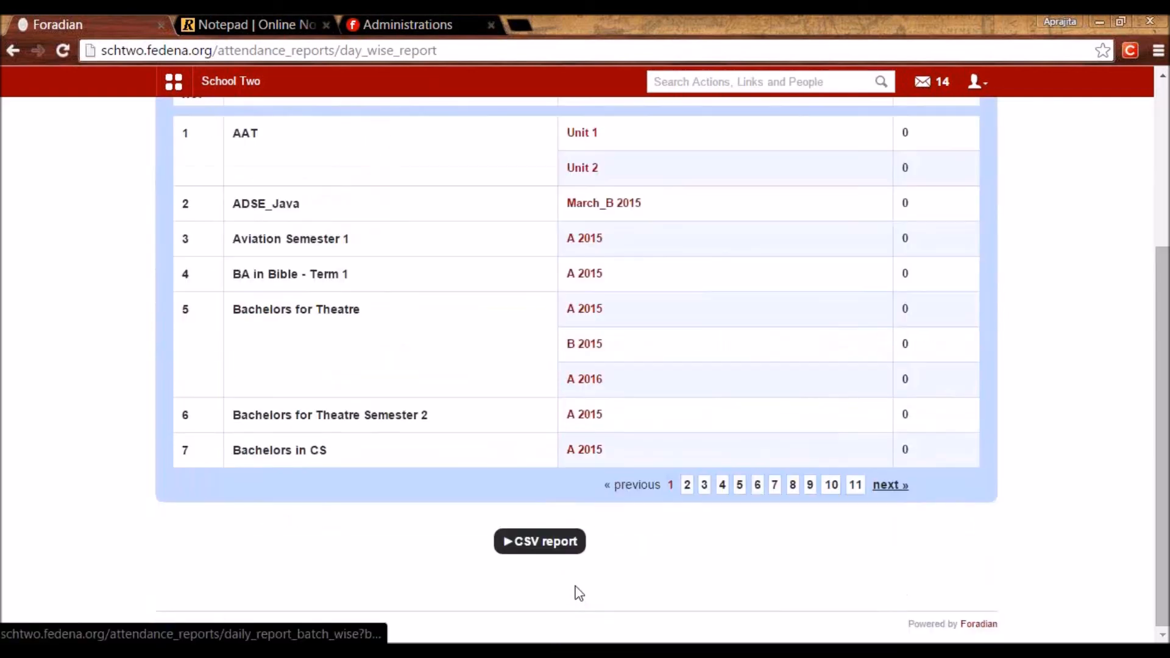
scroll(670, 366, "up", 4)
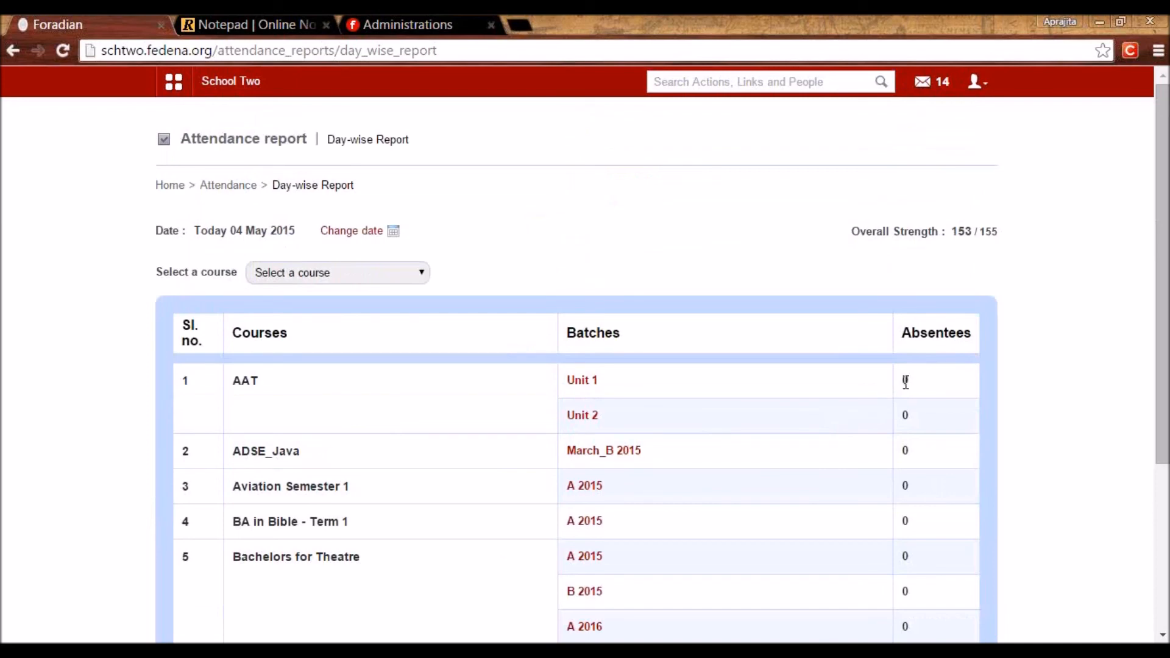
Filter the report to Class 1, view batch A 2015-2016's two absentees, then return to Attendance home.
left_click(286, 272)
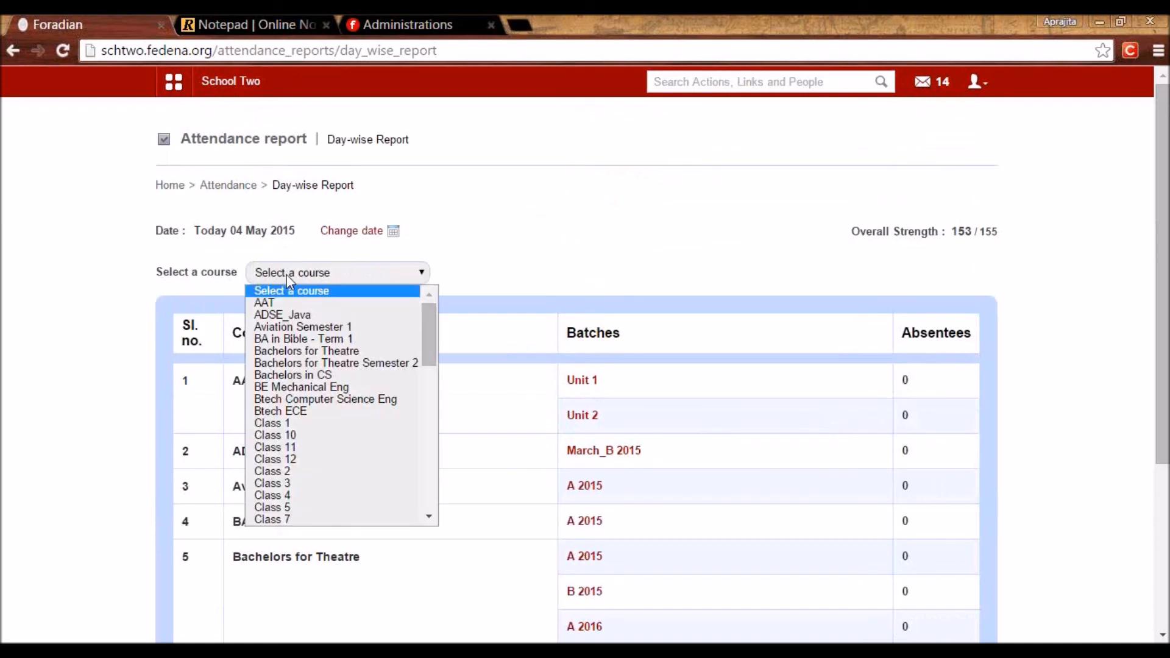
left_click_drag(434, 350, 425, 392)
scroll(342, 390, "down", 3)
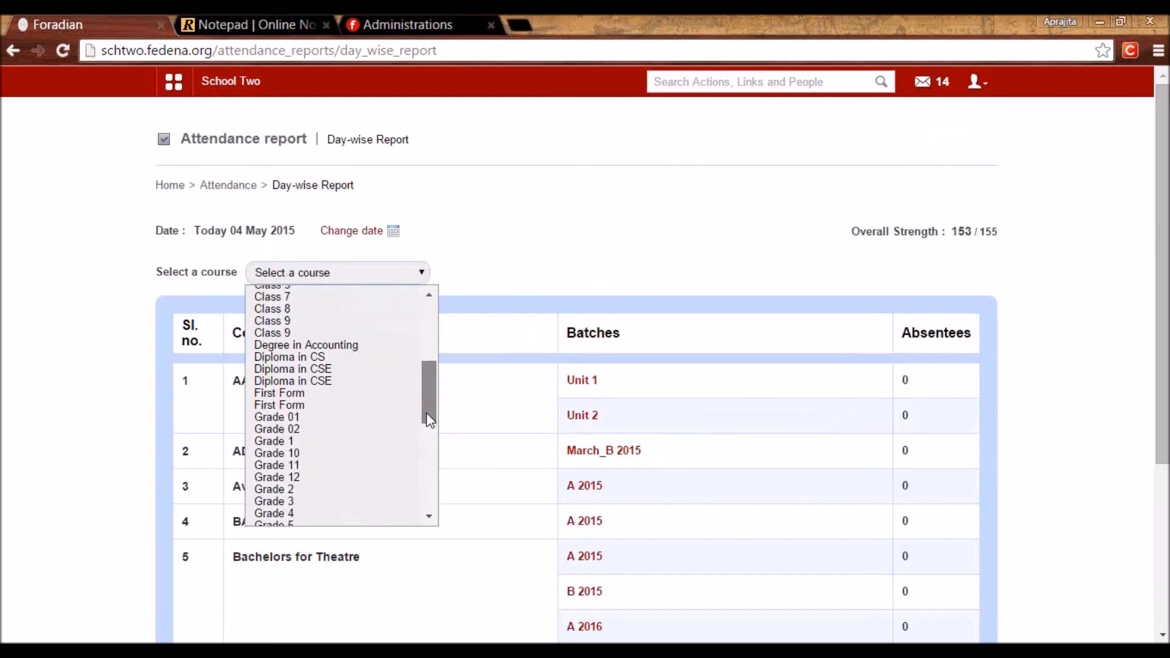
left_click(324, 378)
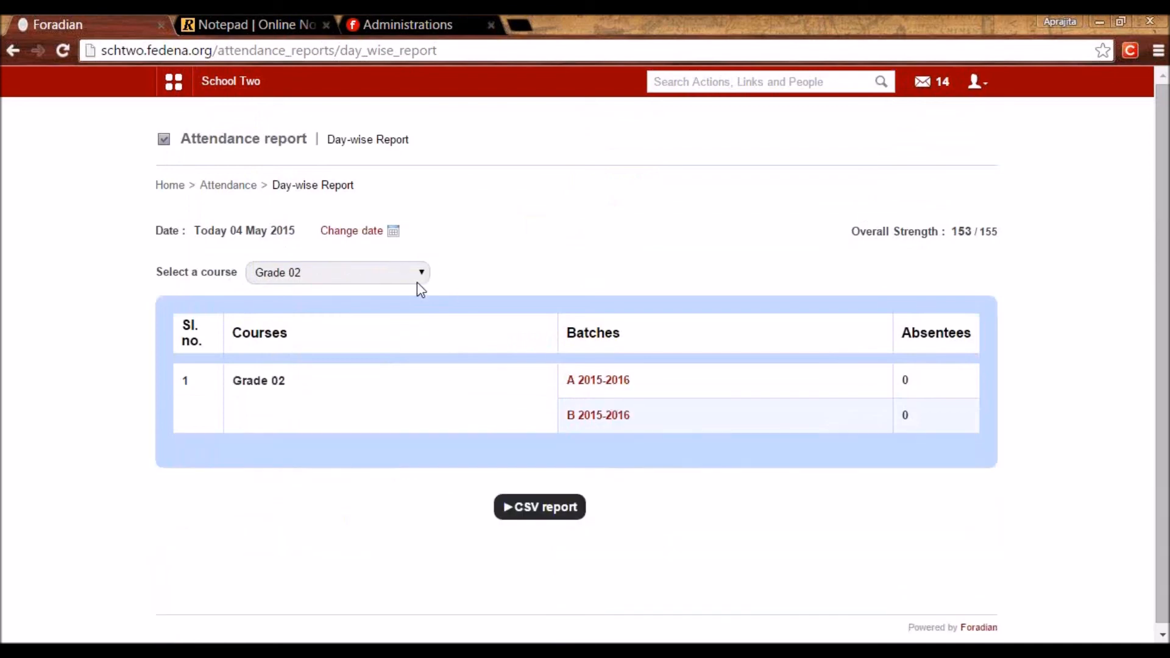
left_click(348, 282)
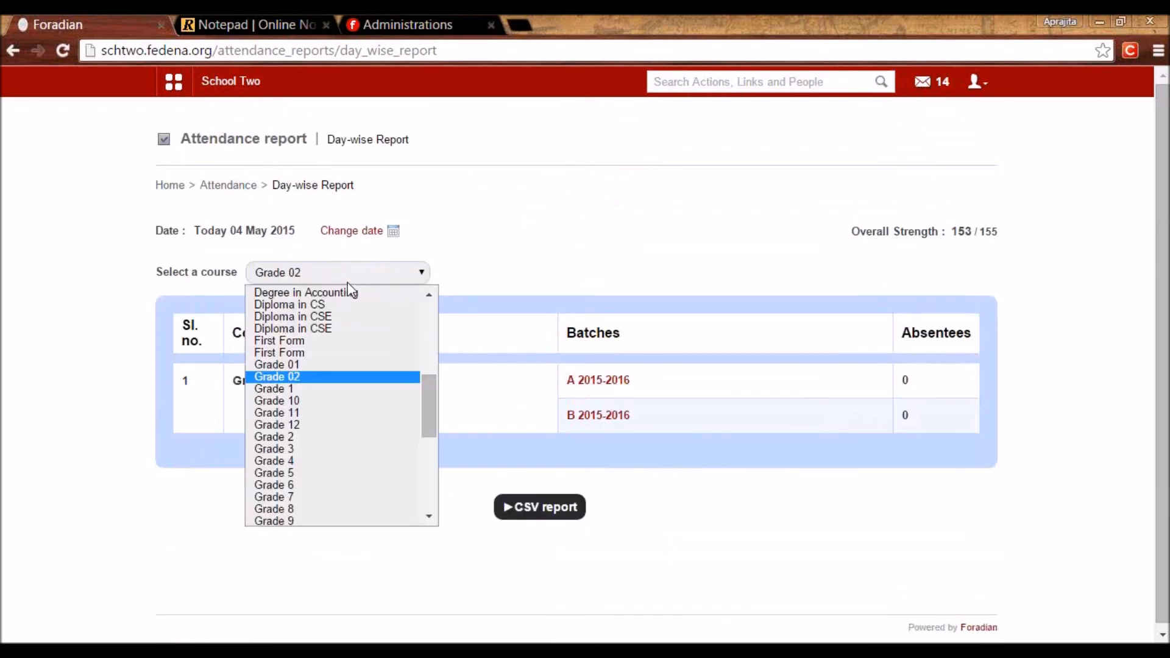
scroll(429, 376, "up", 6)
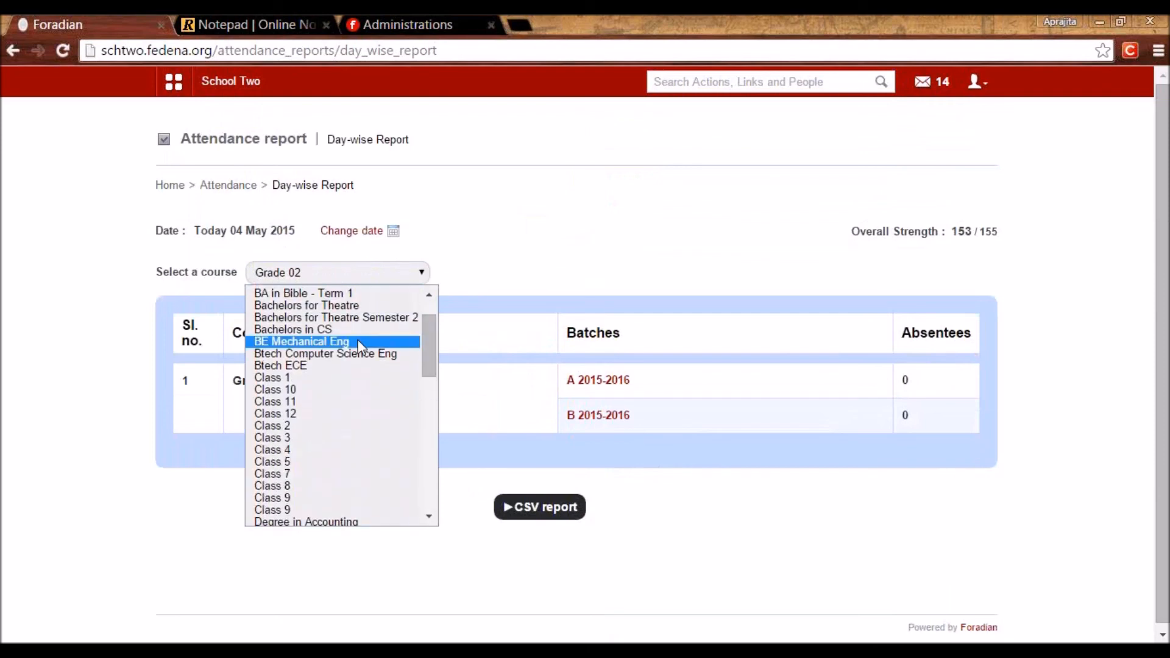
left_click(335, 378)
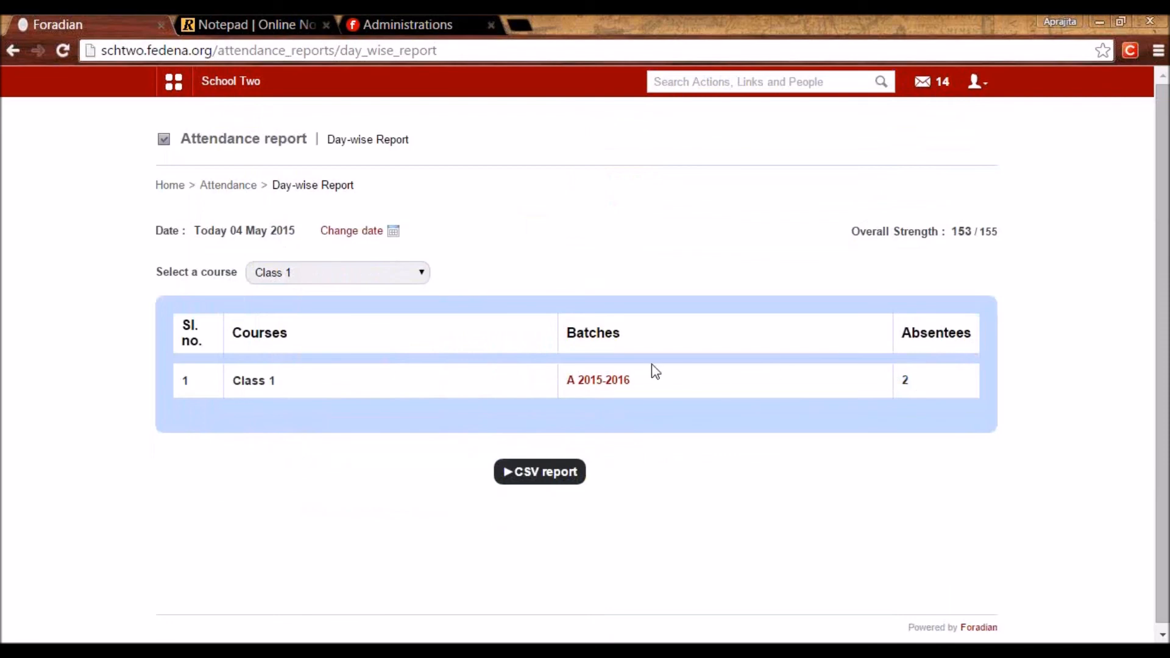
left_click(601, 381)
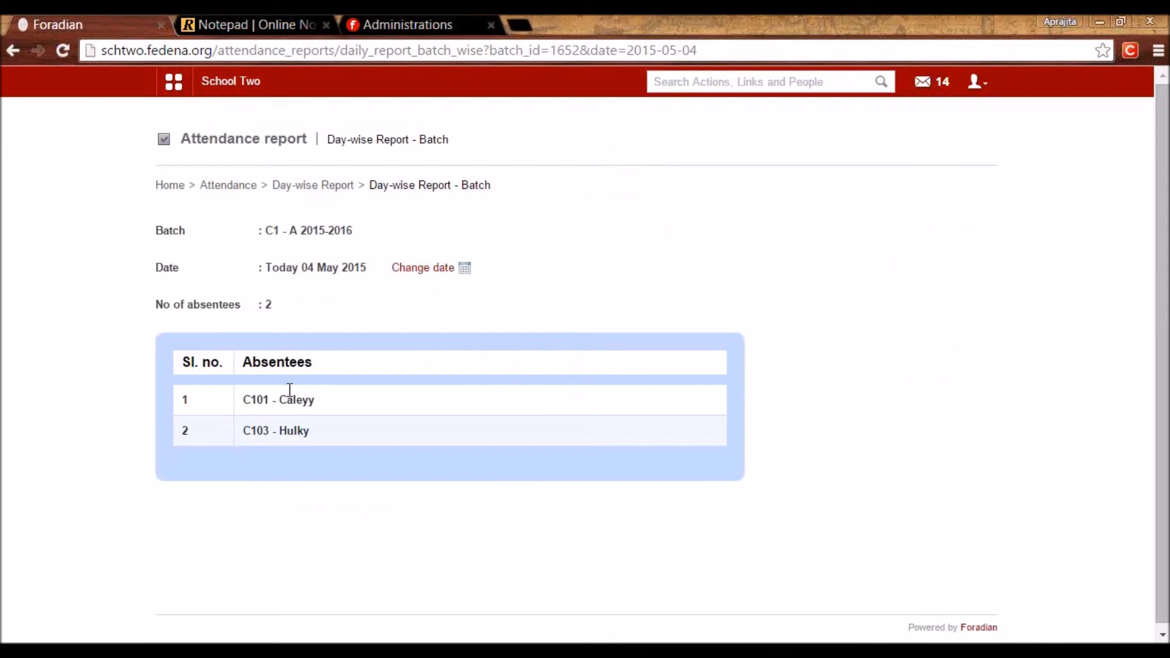
left_click(229, 186)
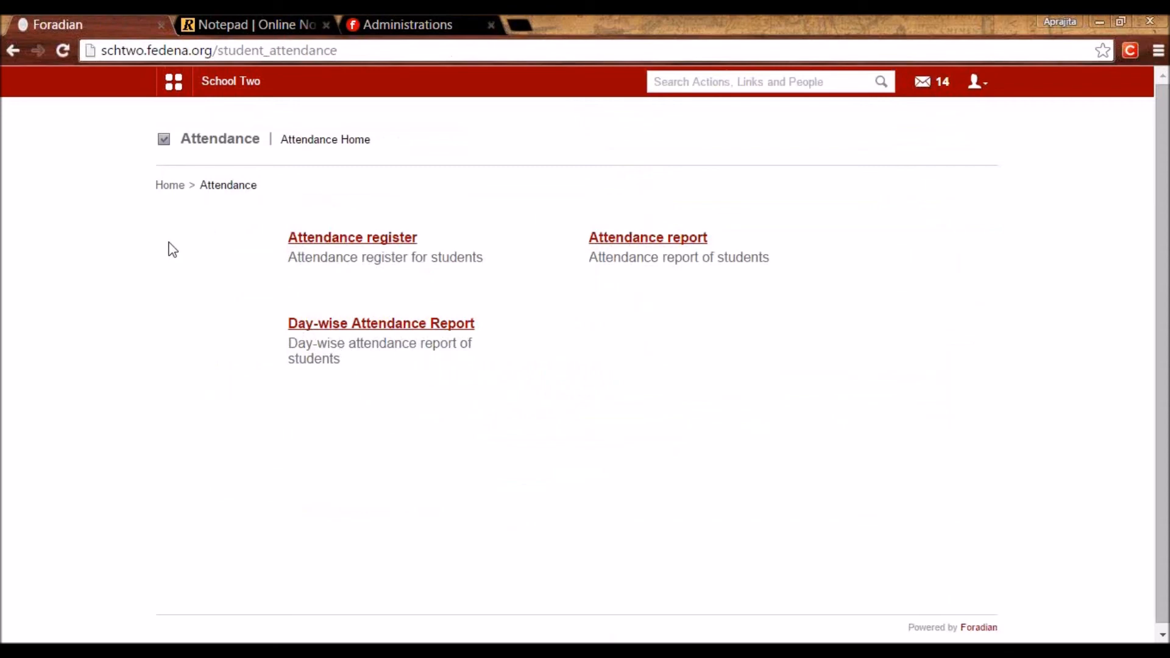
In the notepad, highlight the Event creation and Calendar line.
left_click(303, 23)
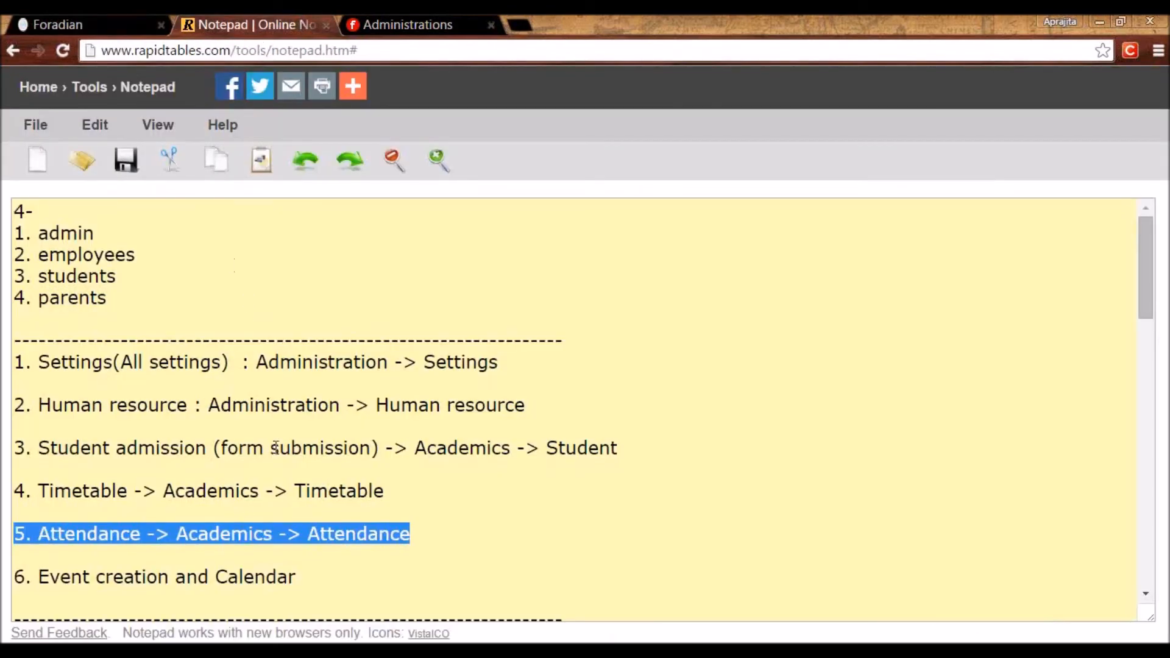
left_click(297, 577)
left_click_drag(296, 577, 13, 578)
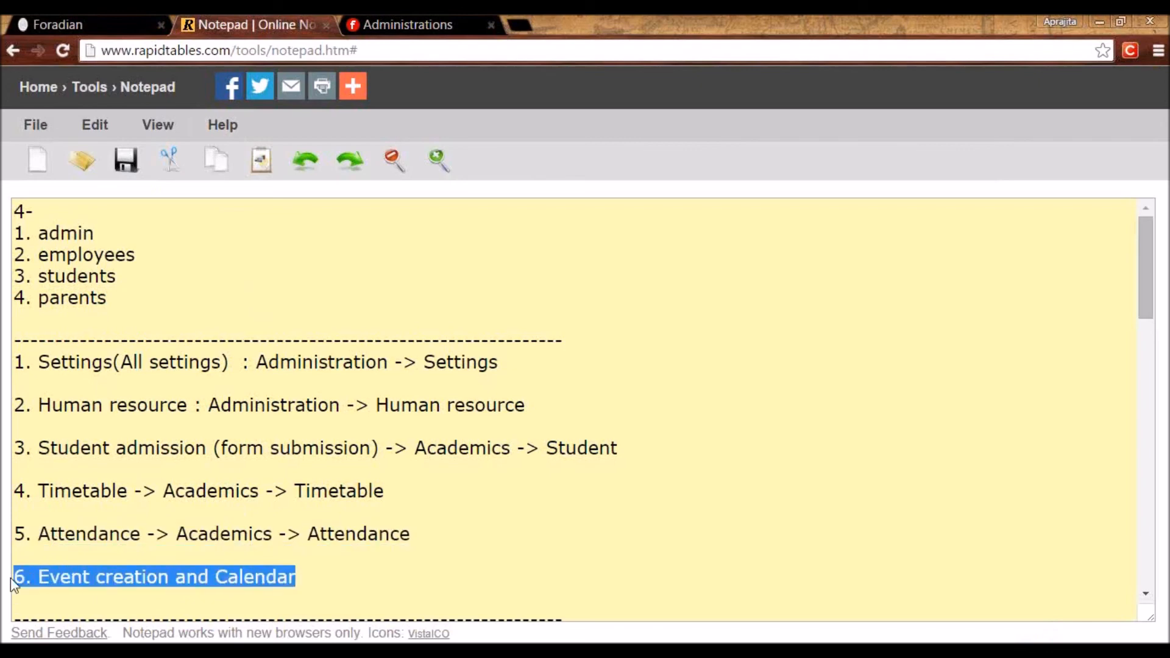
Open Academics > Calendar in Fedena and move it to July 2015.
left_click(101, 16)
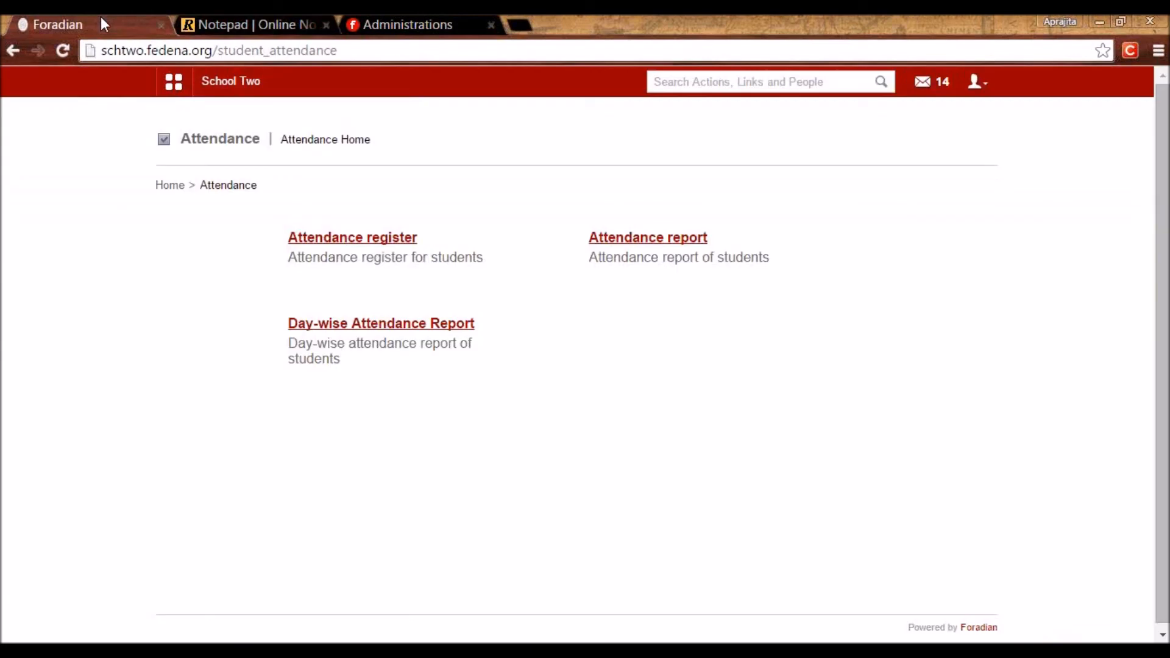
left_click(282, 127)
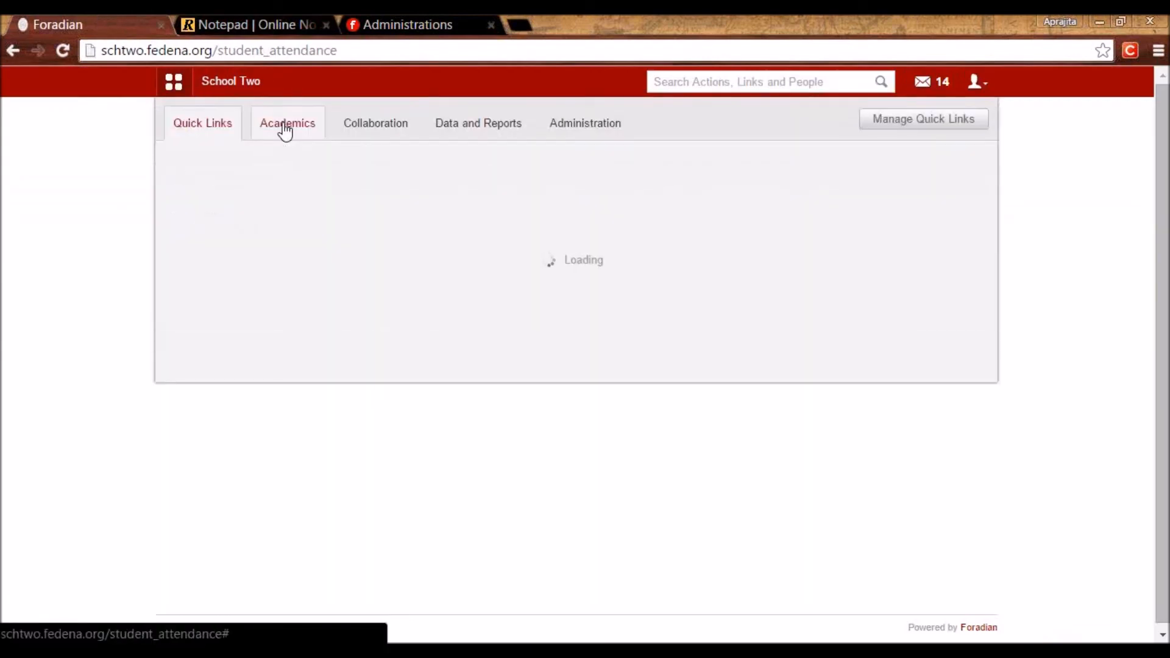
left_click(630, 183)
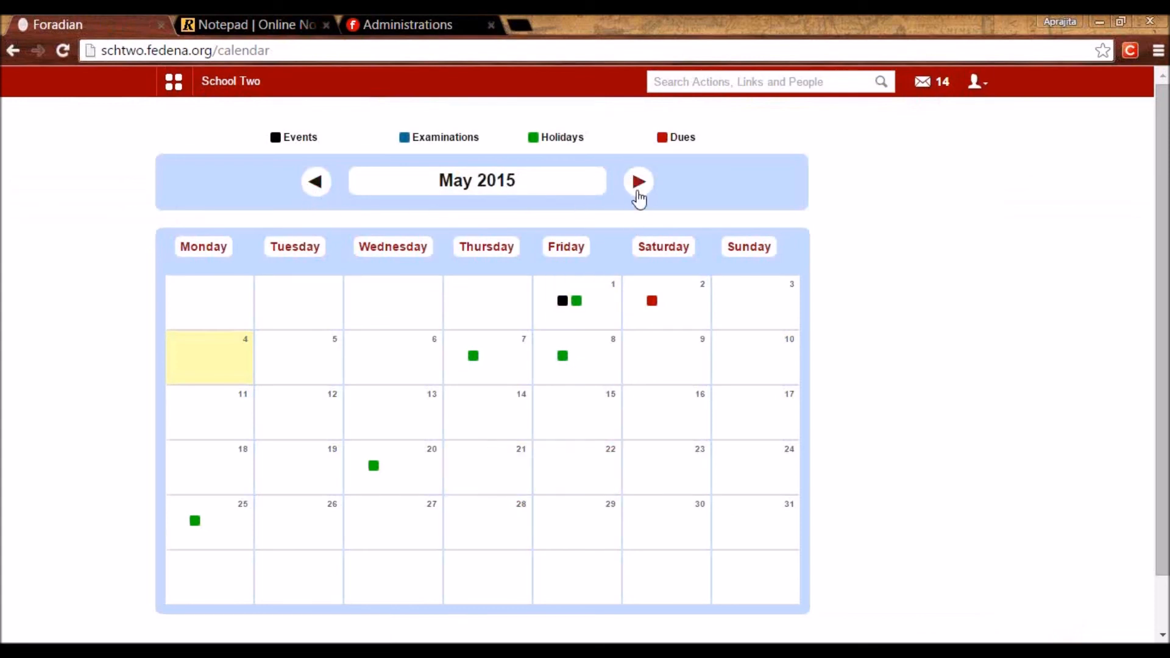
left_click(639, 186)
left_click(640, 187)
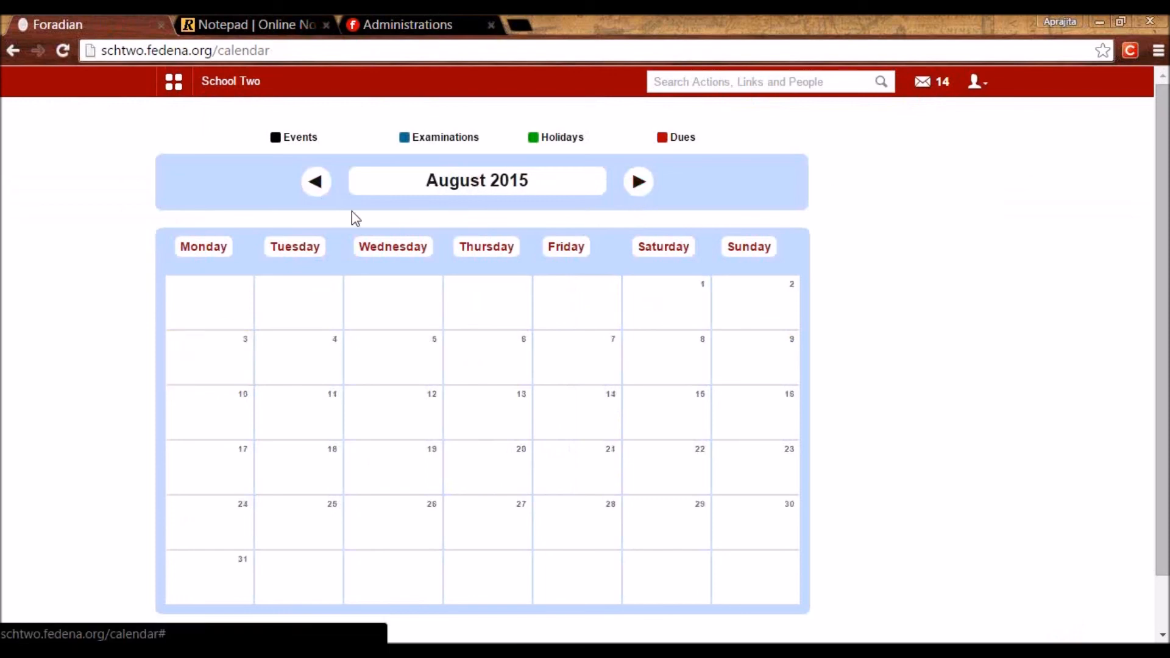
left_click(315, 186)
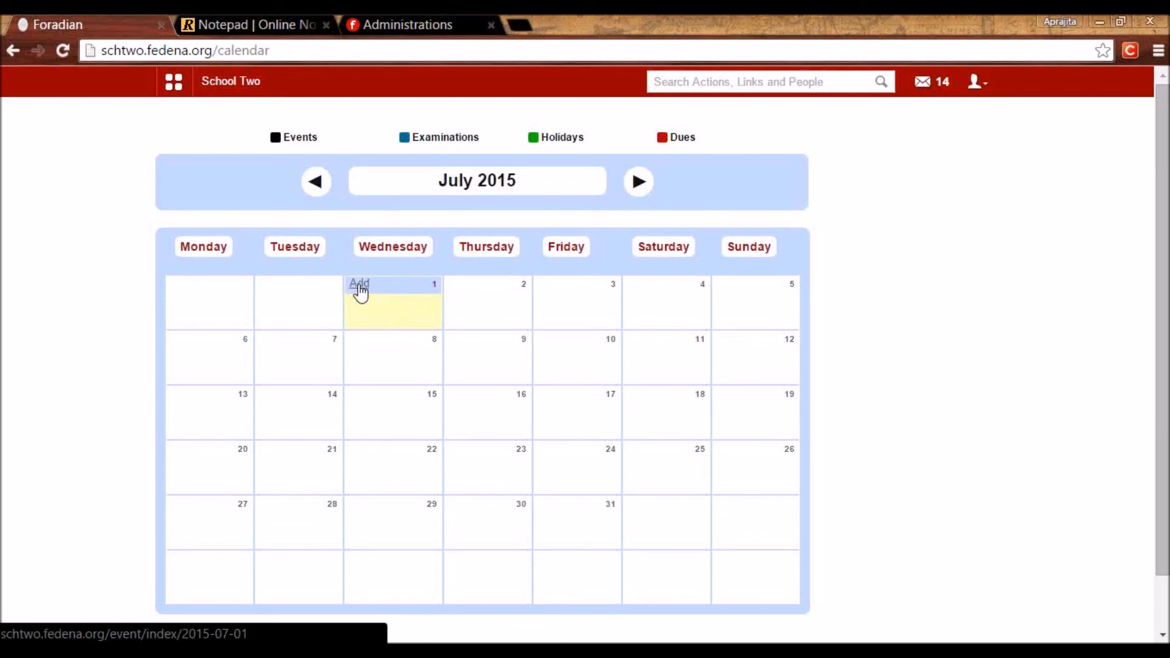
Start an event on 1 July 2015 titled 'Holiday event' with description 'Reason'.
left_click(360, 285)
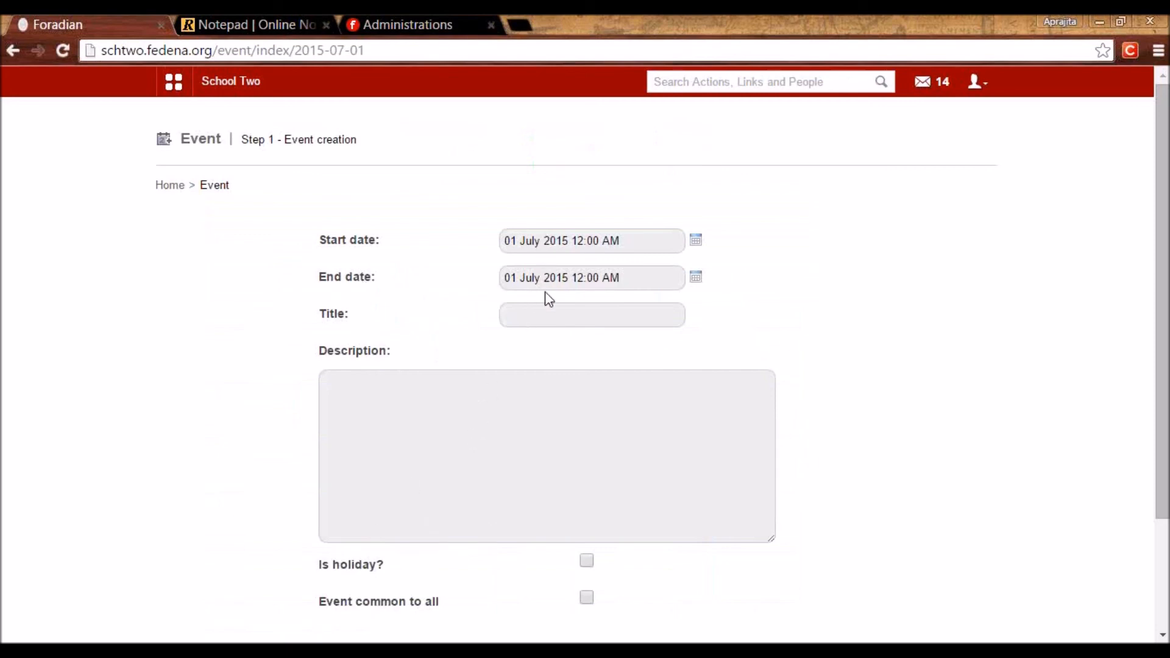
left_click(553, 323)
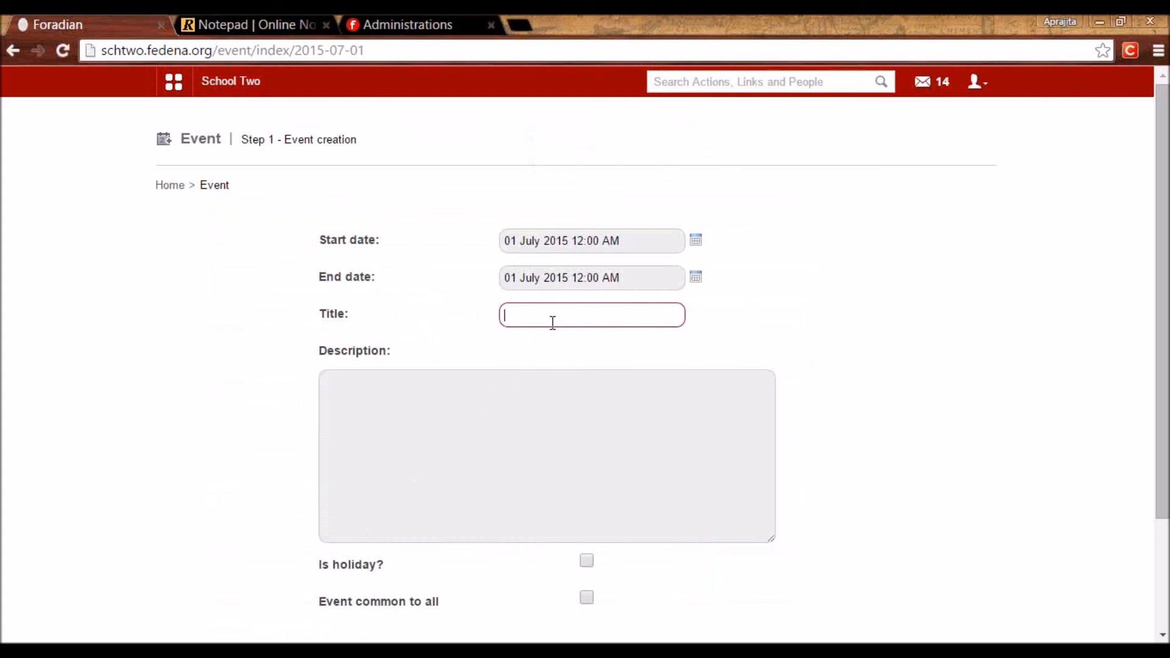
type("Holiday even")
left_click_drag(575, 317, 499, 317)
left_click(365, 412)
type("Reason...")
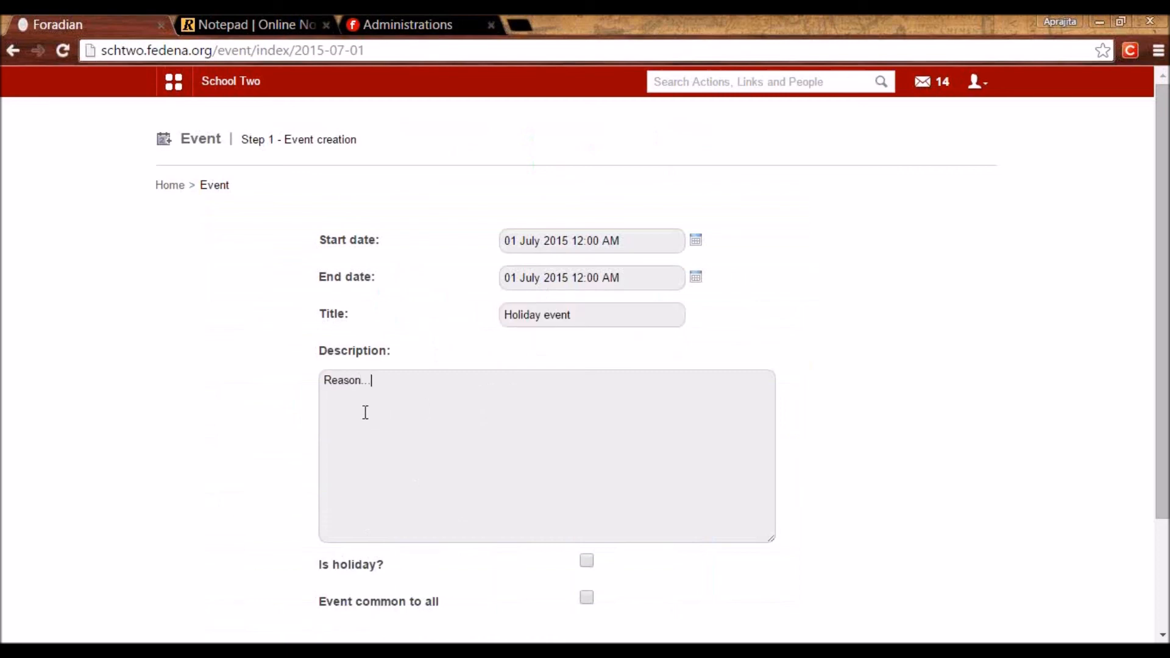
scroll(414, 470, "down", 2)
key("BackSpace")
key("BackSpace")
key("BackSpace")
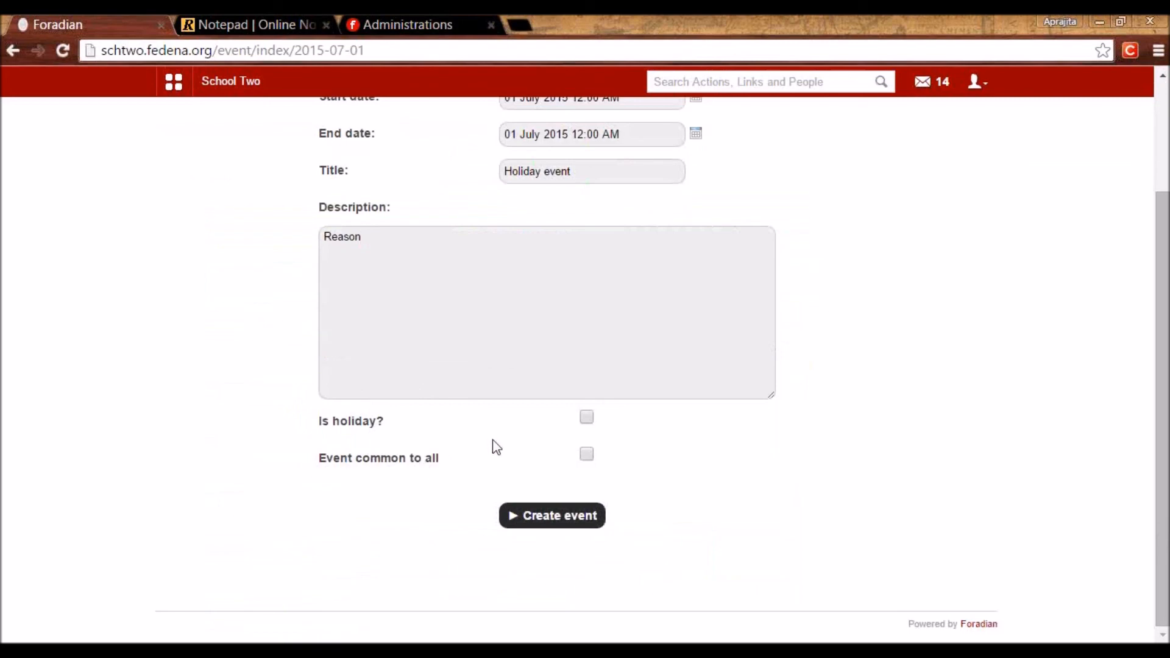
Mark the event as a holiday common to all, then create and confirm it.
left_click(586, 418)
left_click_drag(316, 425, 386, 423)
left_click_drag(574, 173, 523, 210)
left_click(526, 216)
left_click_drag(1165, 527, 1166, 517)
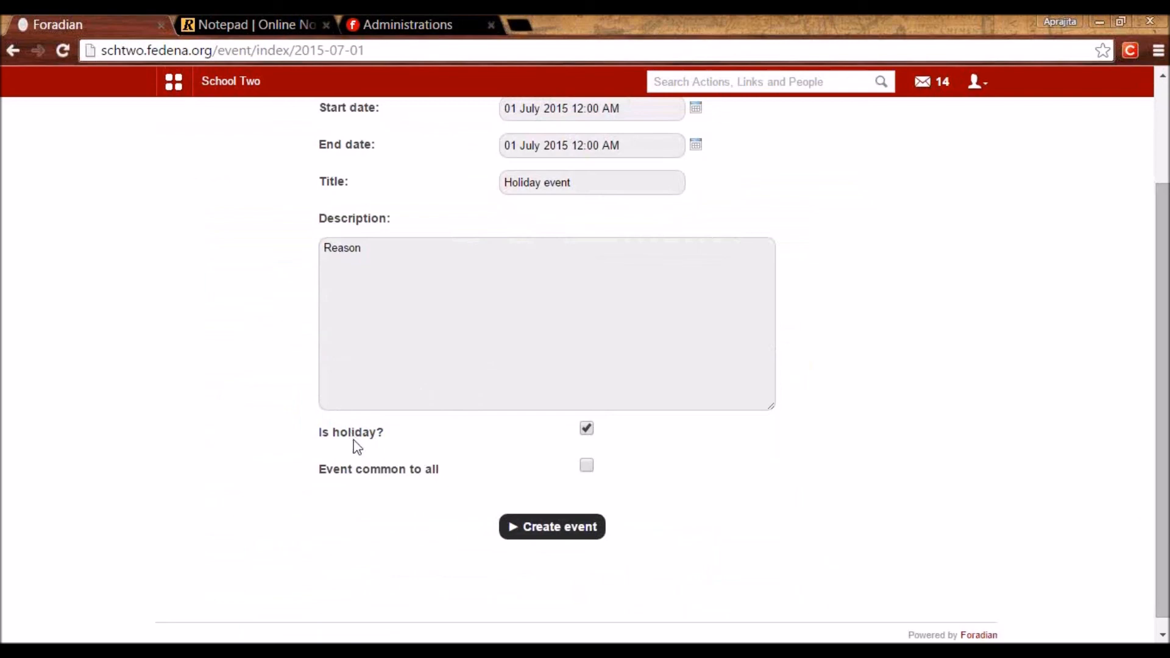
left_click(586, 466)
left_click(546, 526)
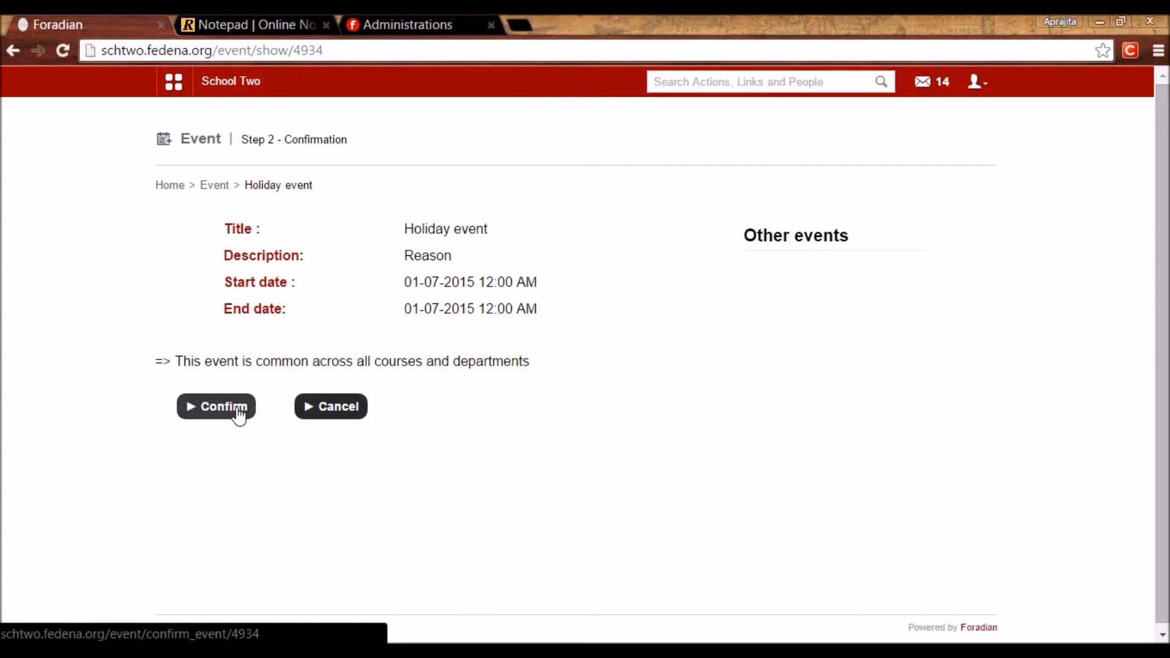
left_click(239, 416)
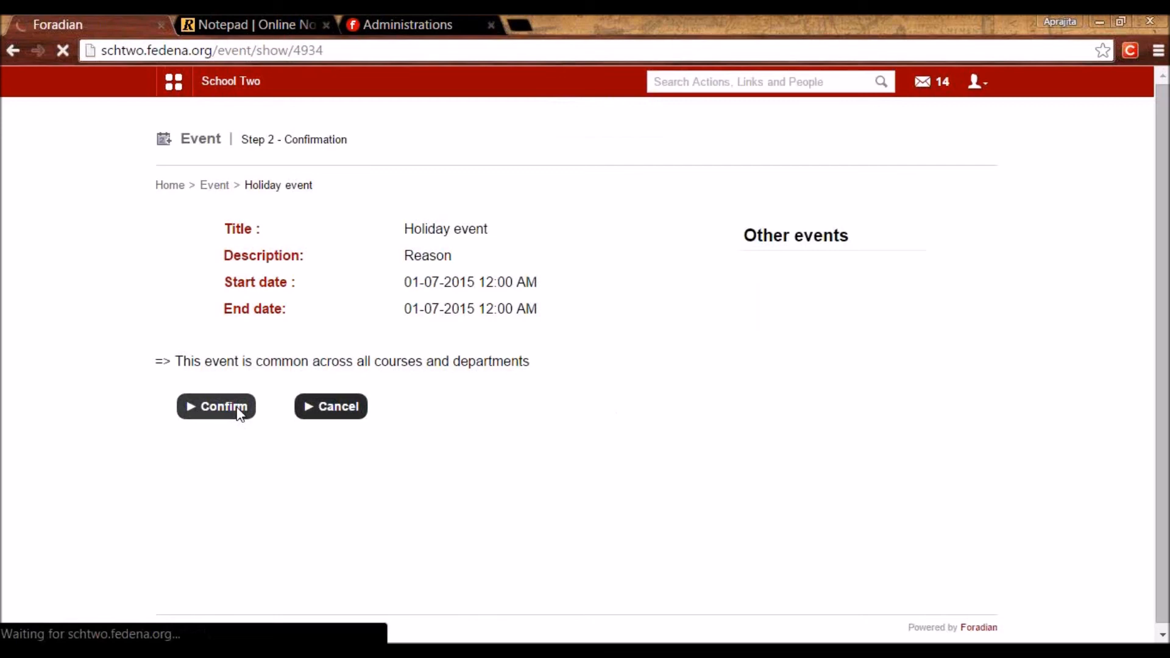
left_click(641, 189)
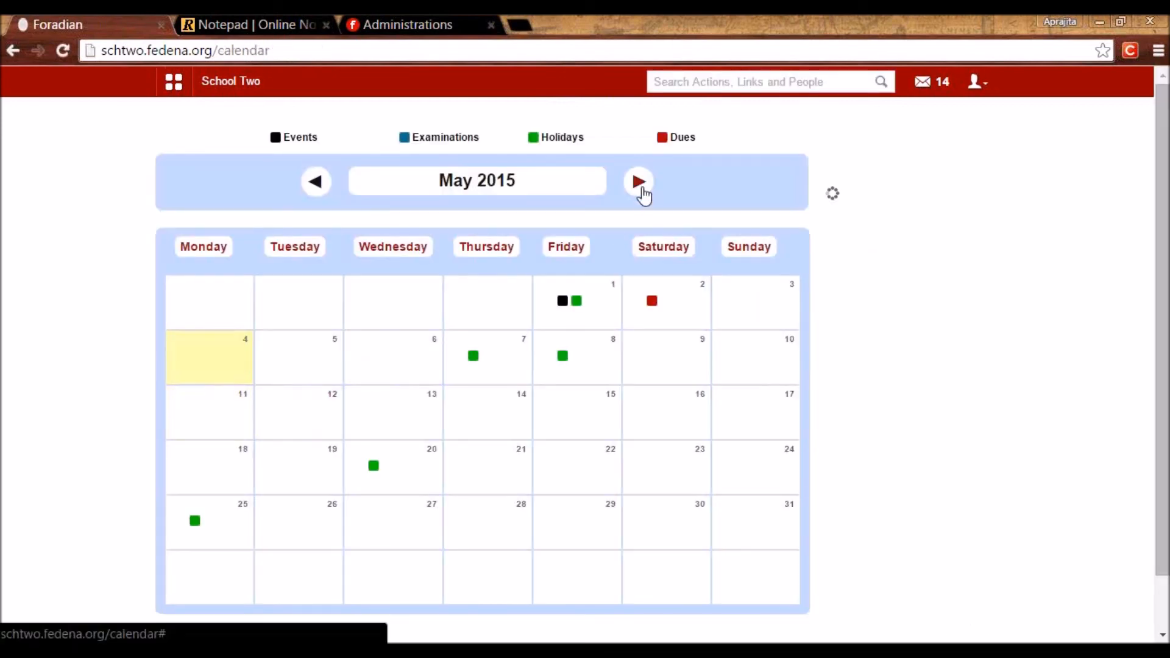
Advance to July 2015 and view the details of the 1 July holiday event.
left_click(642, 192)
left_click(374, 302)
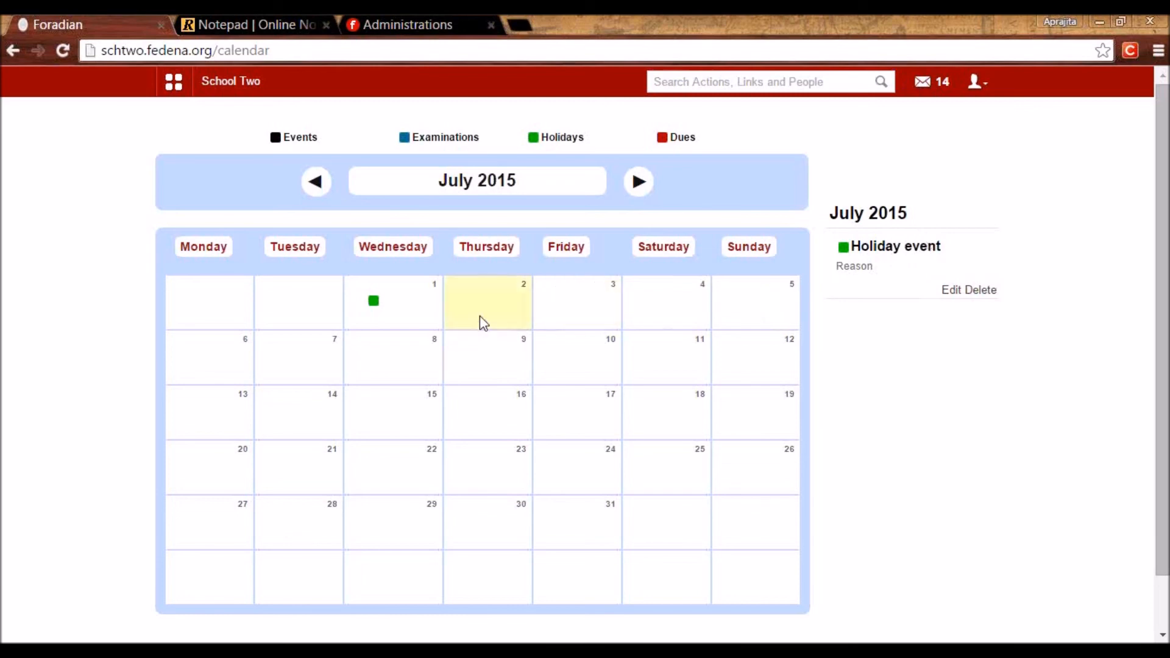
mouse_move(467, 287)
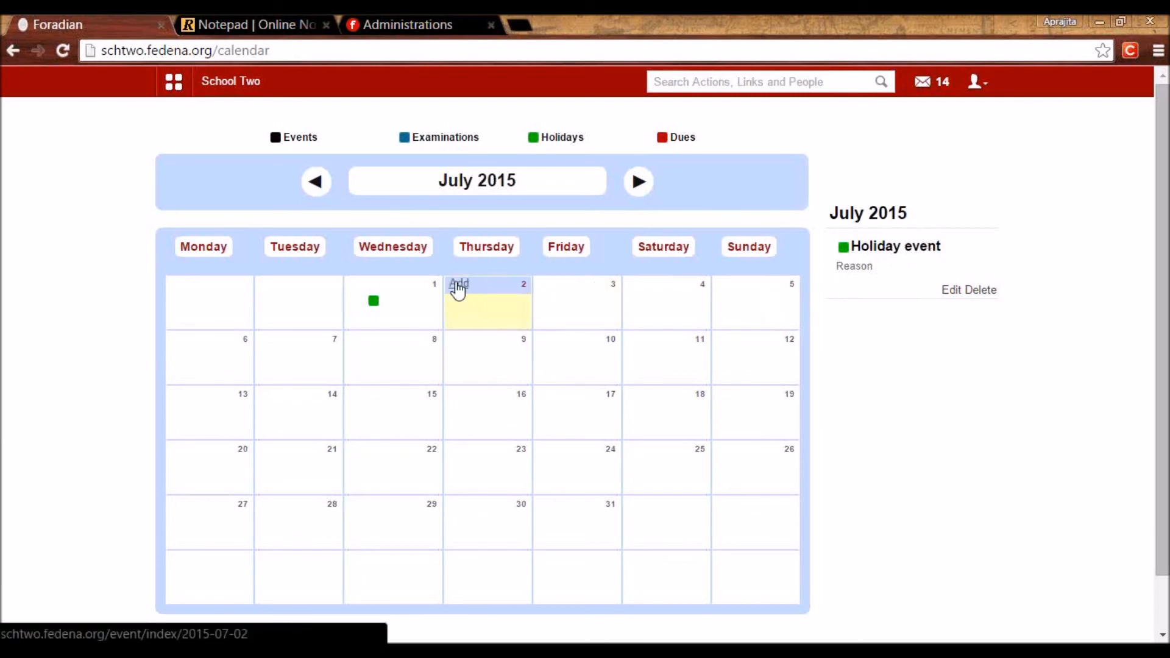
Start a new event on 2 July titled 'Guest Lecture'.
left_click(458, 286)
left_click(532, 324)
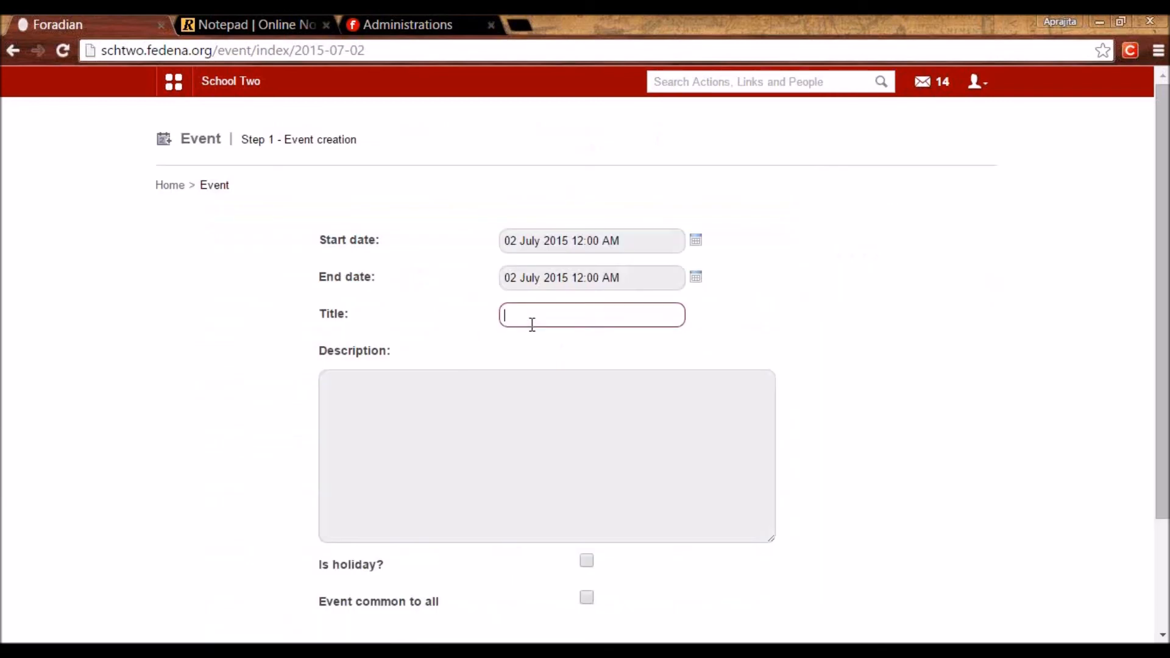
type("G")
key("Down")
key("Return")
Give the event the two-line description 'Venue :' / 'Time' and create it.
left_click(475, 382)
type("AA")
key("BackSpace")
key("BackSpace")
type("Venue :")
key("Return")
type("Time")
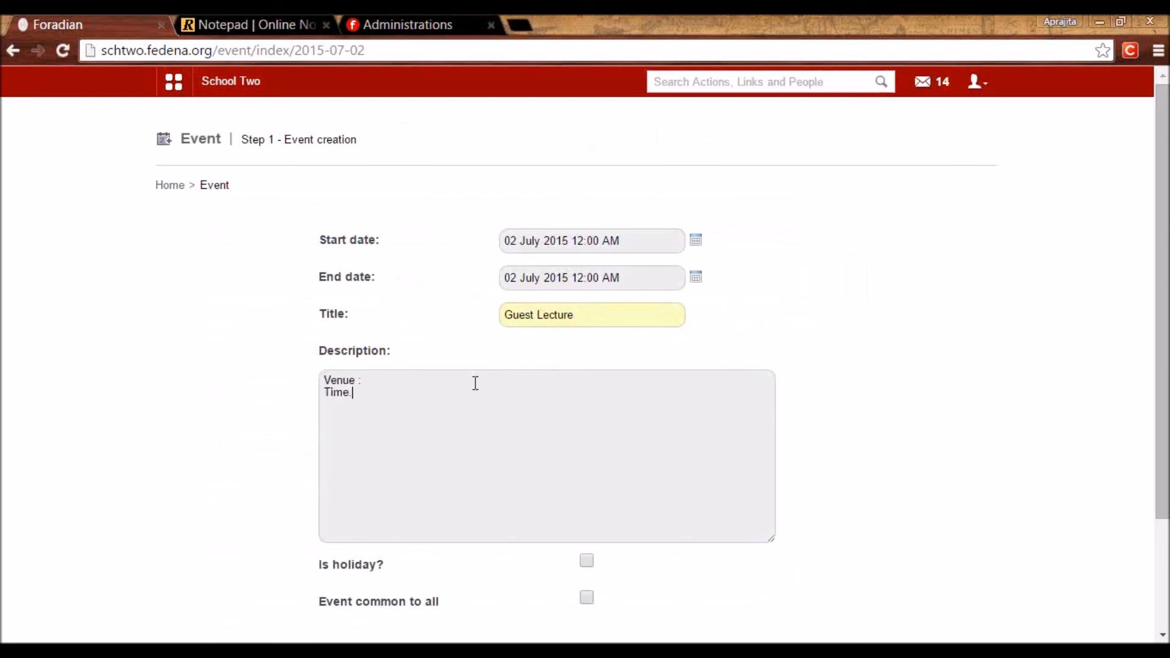
scroll(526, 470, "down", 2)
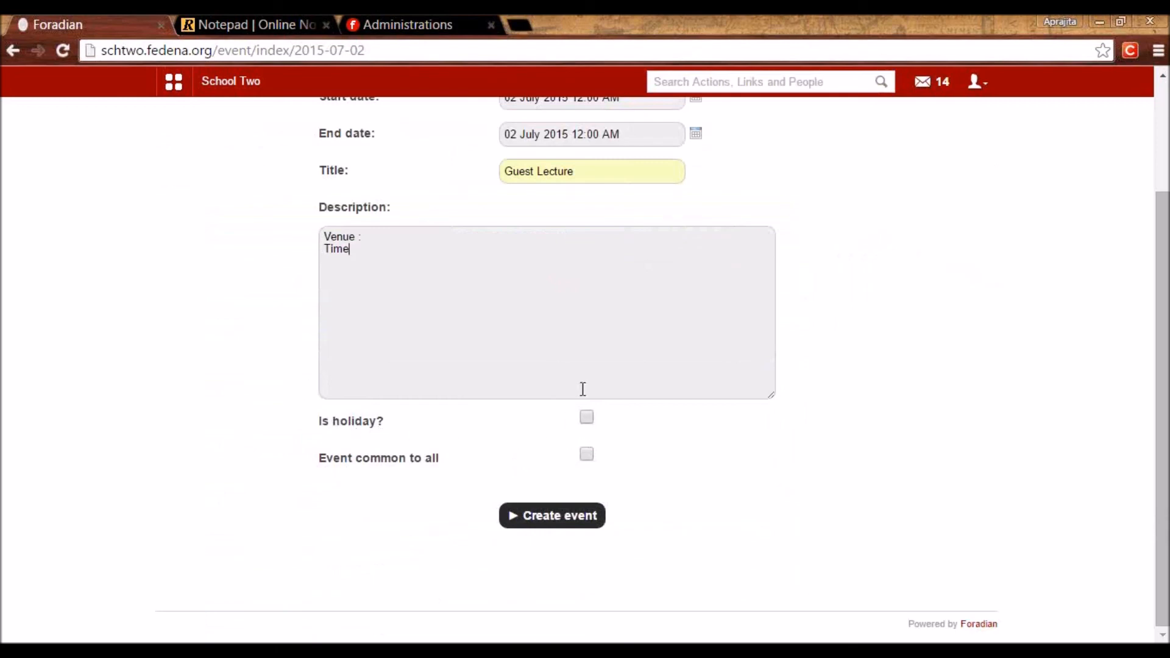
left_click(576, 173)
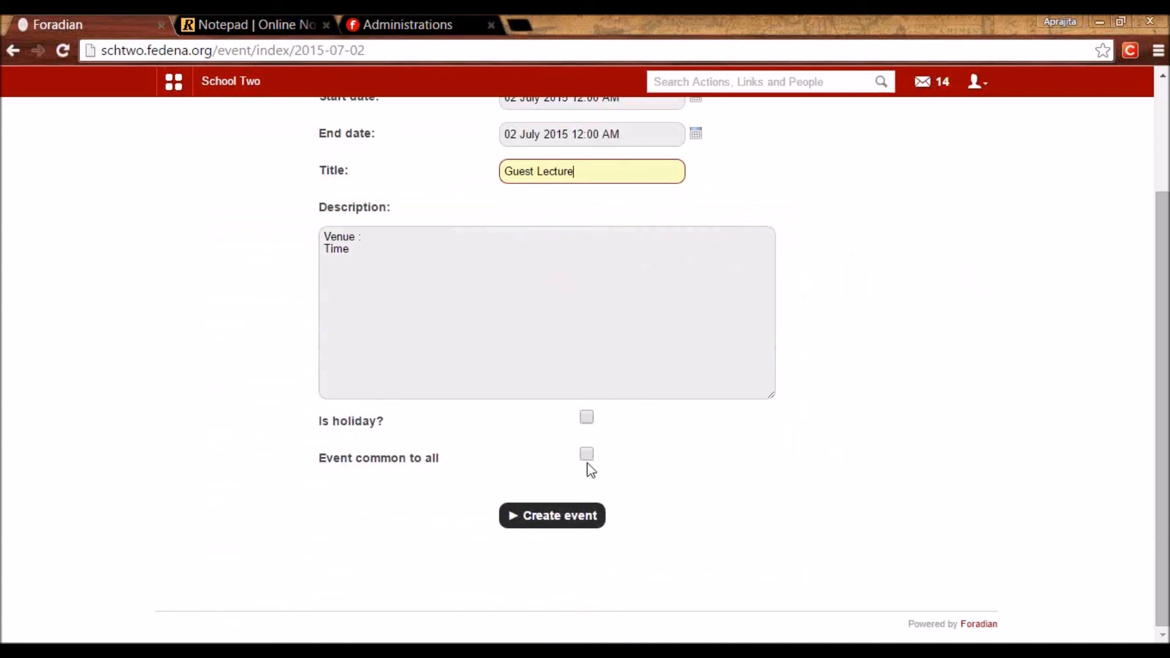
left_click(550, 518)
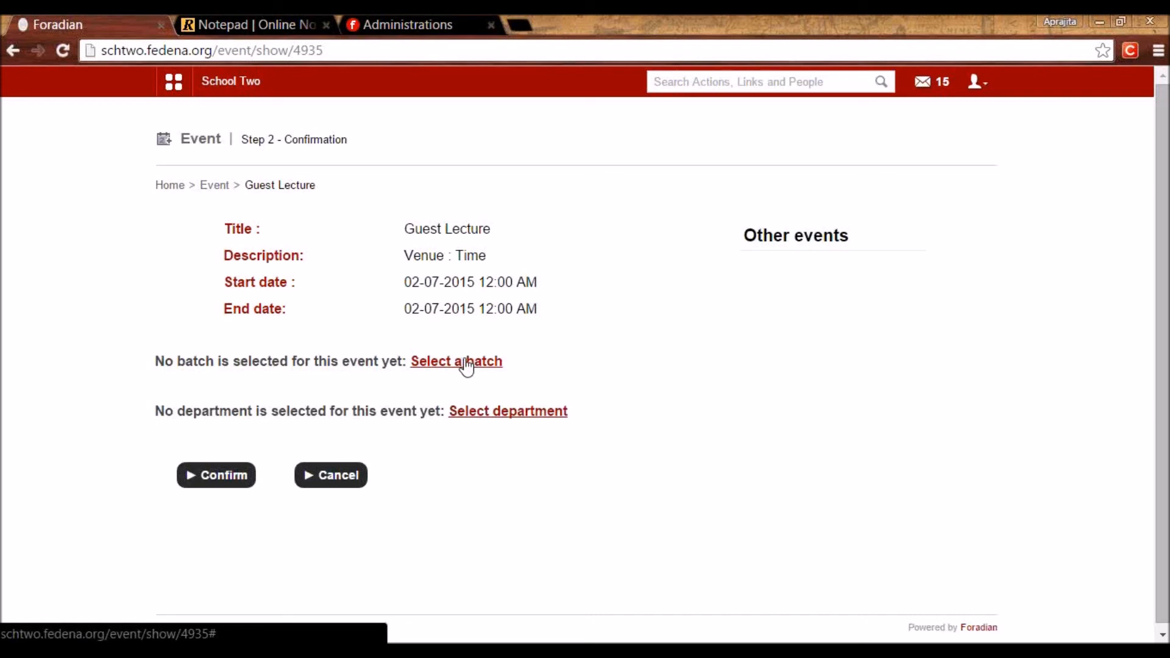
Assign batches AAT - Unit 1 and AAT - Unit 2 to the Guest Lecture.
left_click(467, 363)
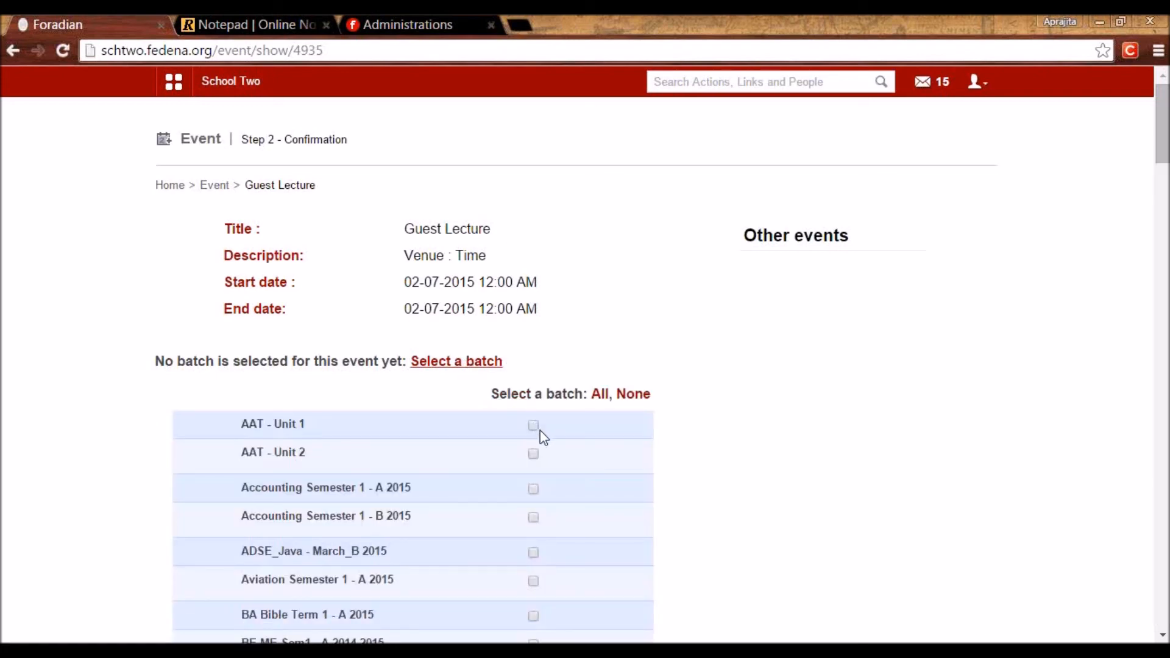
left_click(532, 426)
scroll(530, 454, "down", 20)
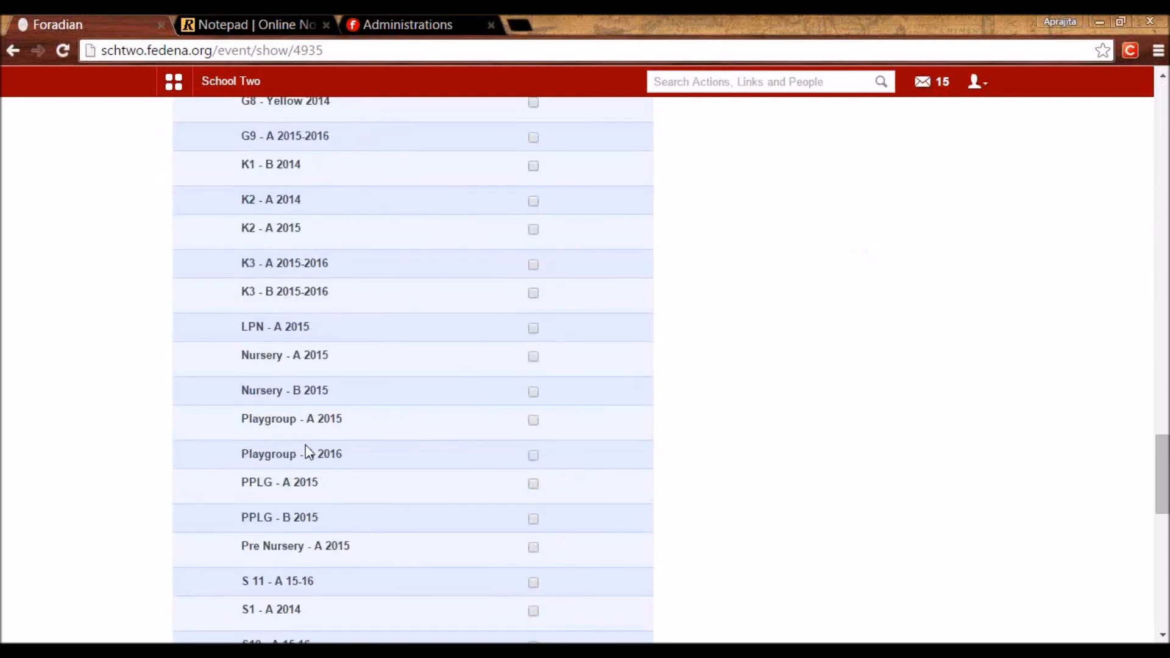
left_click(217, 440)
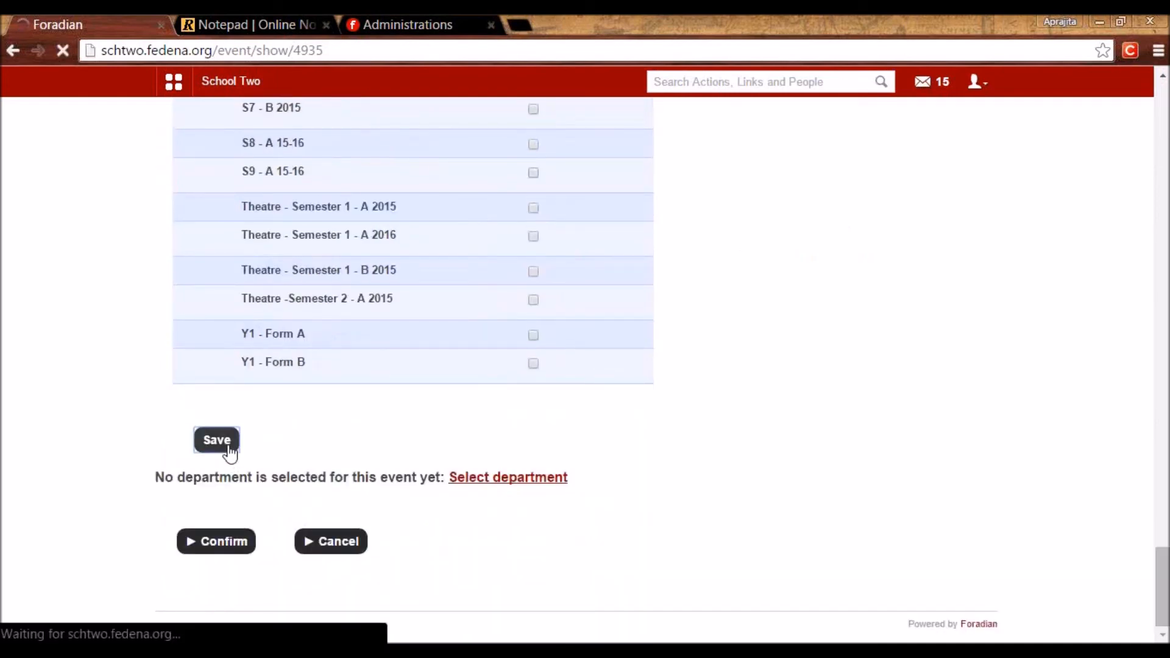
Assign departments Biology and Chemistry, then confirm the Guest Lecture event.
scroll(268, 412, "down", 2)
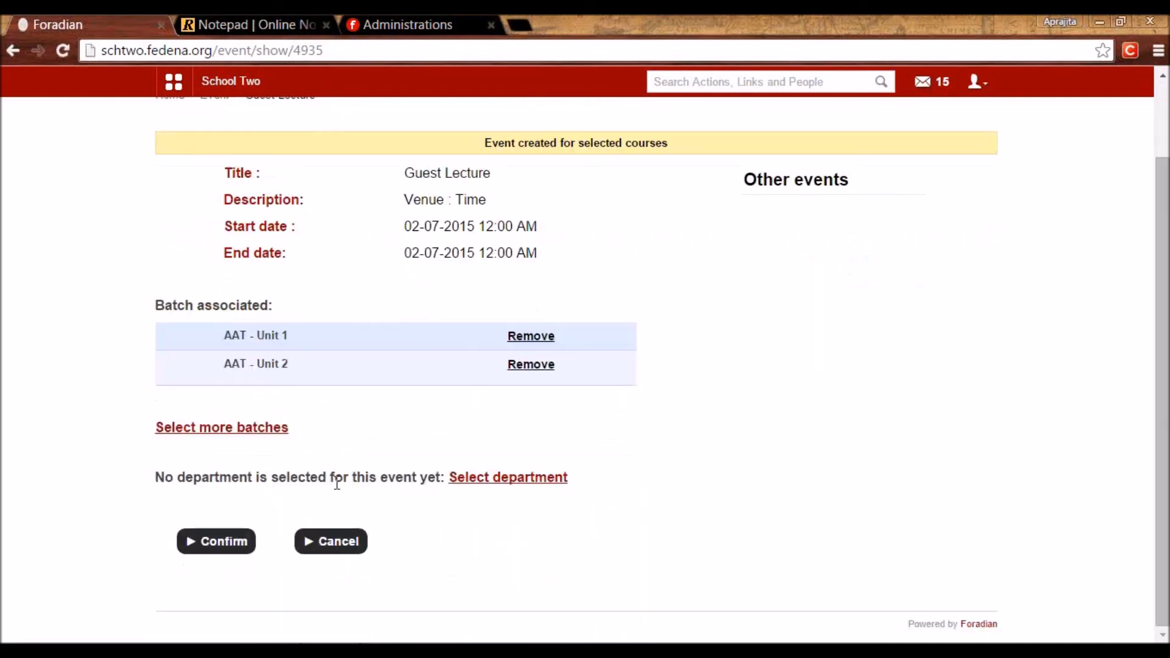
left_click(500, 481)
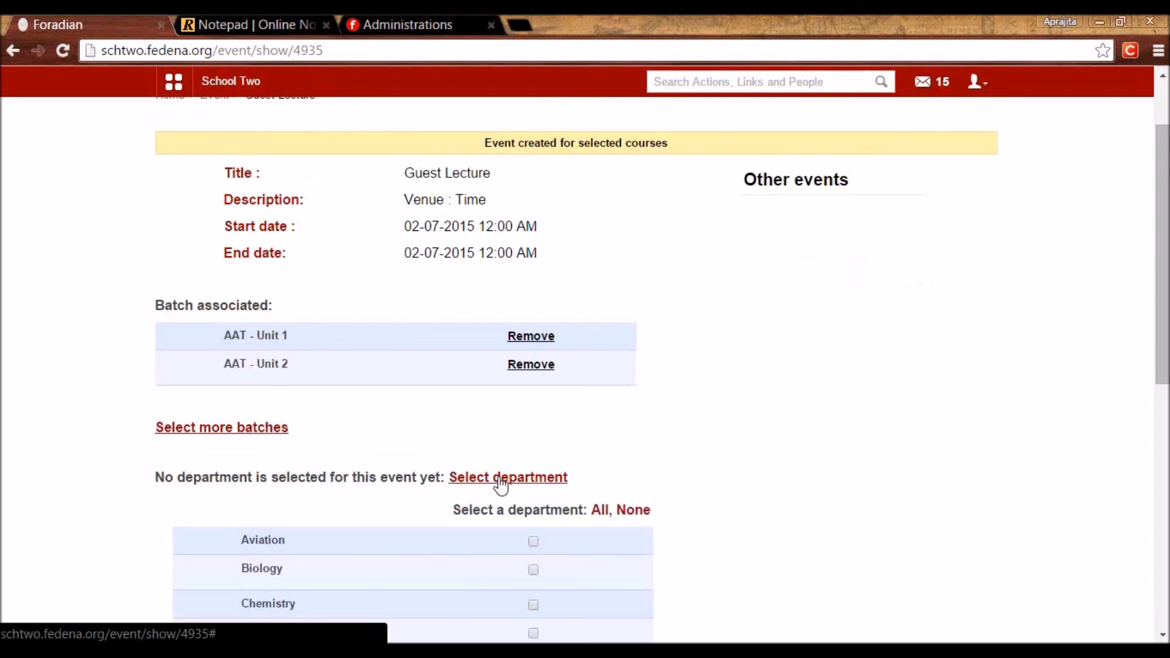
scroll(503, 482, "down", 5)
left_click(535, 285)
left_click(537, 323)
scroll(539, 326, "down", 4)
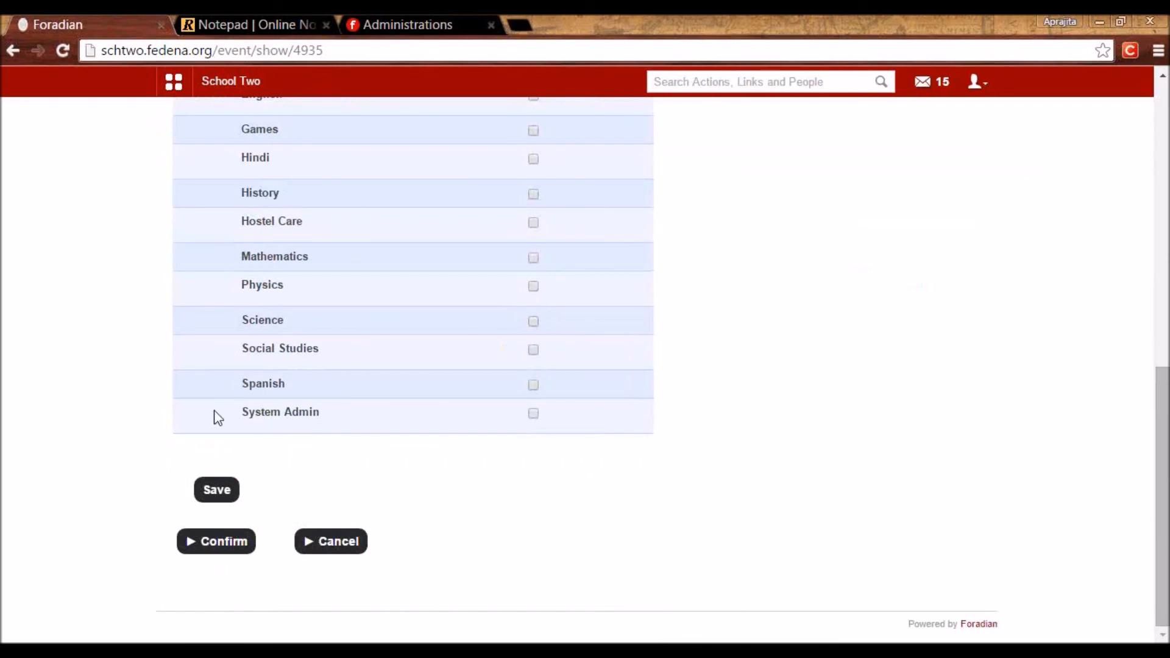
left_click(218, 496)
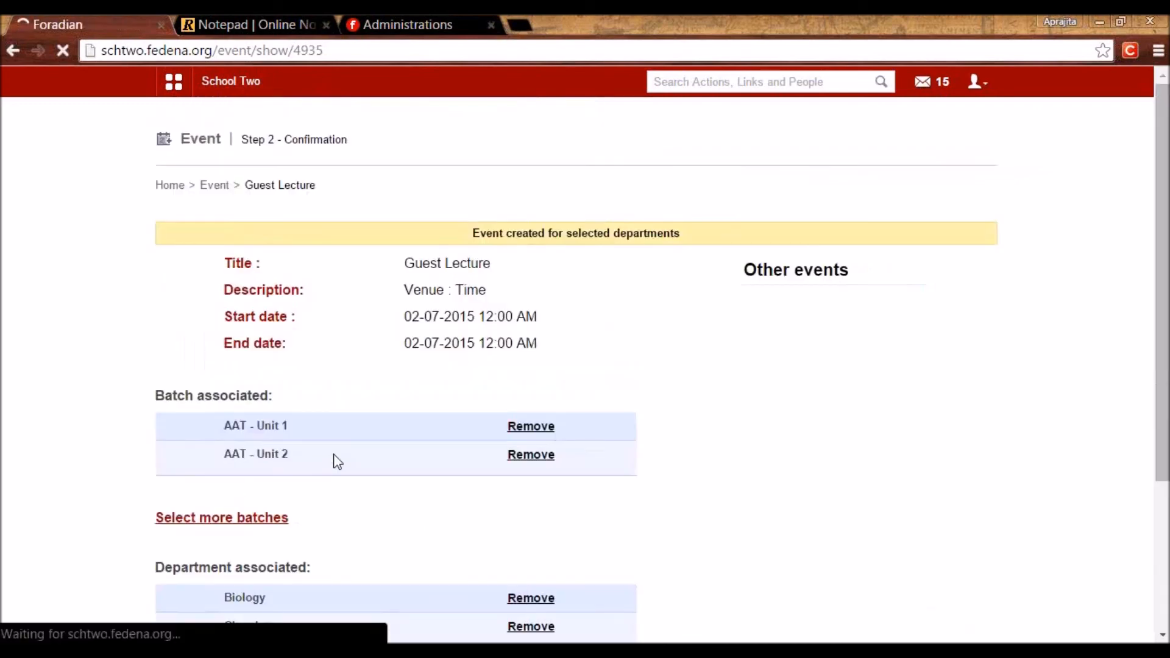
scroll(264, 529, "down", 4)
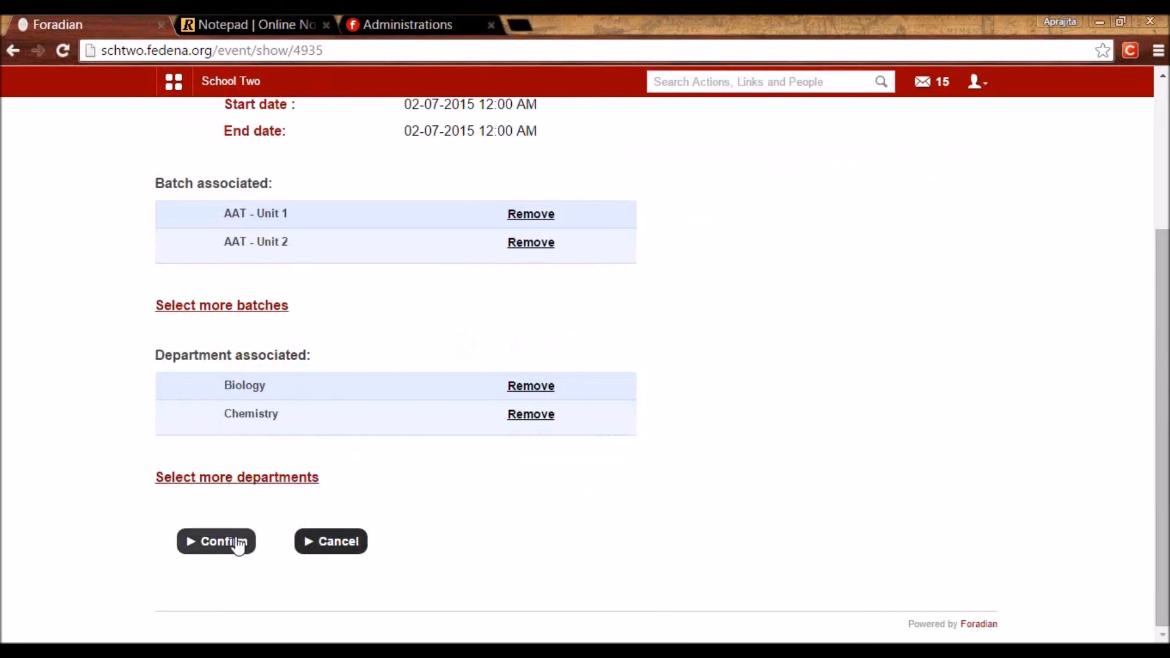
left_click(237, 547)
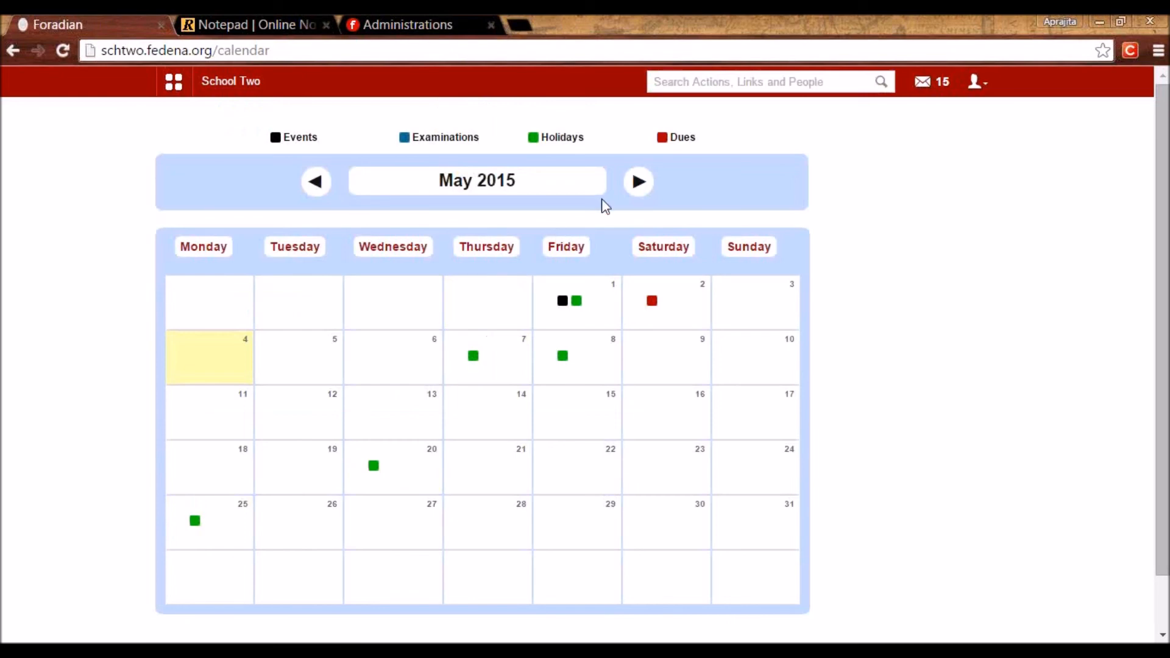
View the Guest Lecture on 2 July 2015, then go back to April and view 17 April's exams.
left_click(637, 182)
left_click(634, 186)
left_click(474, 303)
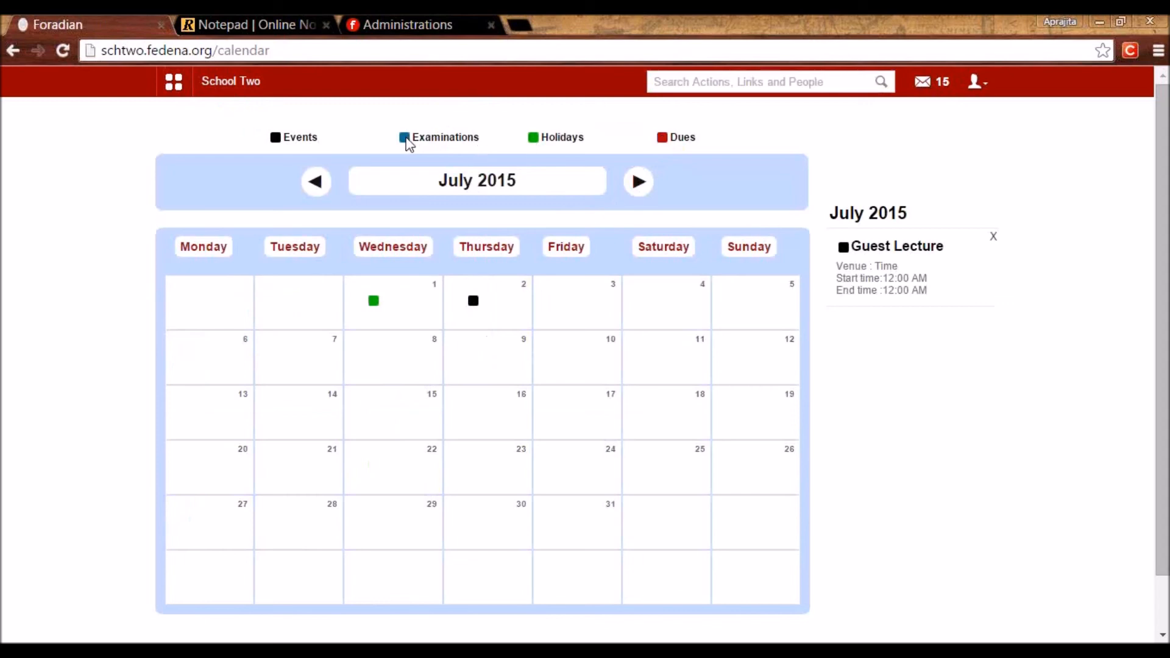
left_click(313, 186)
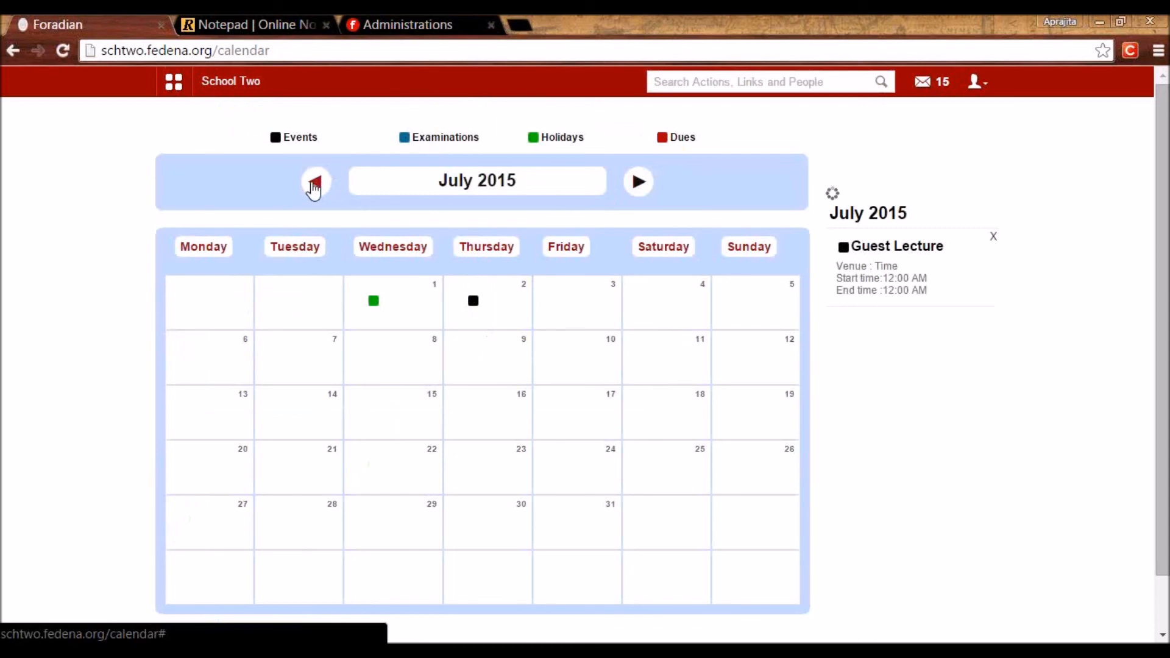
left_click(313, 186)
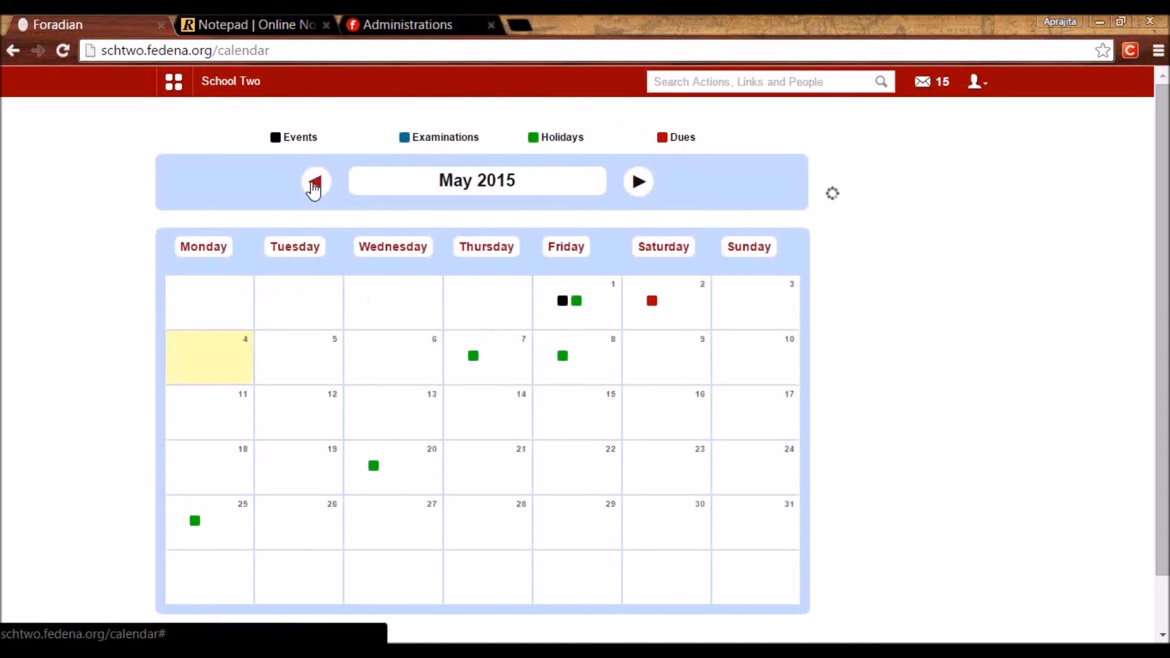
left_click(546, 414)
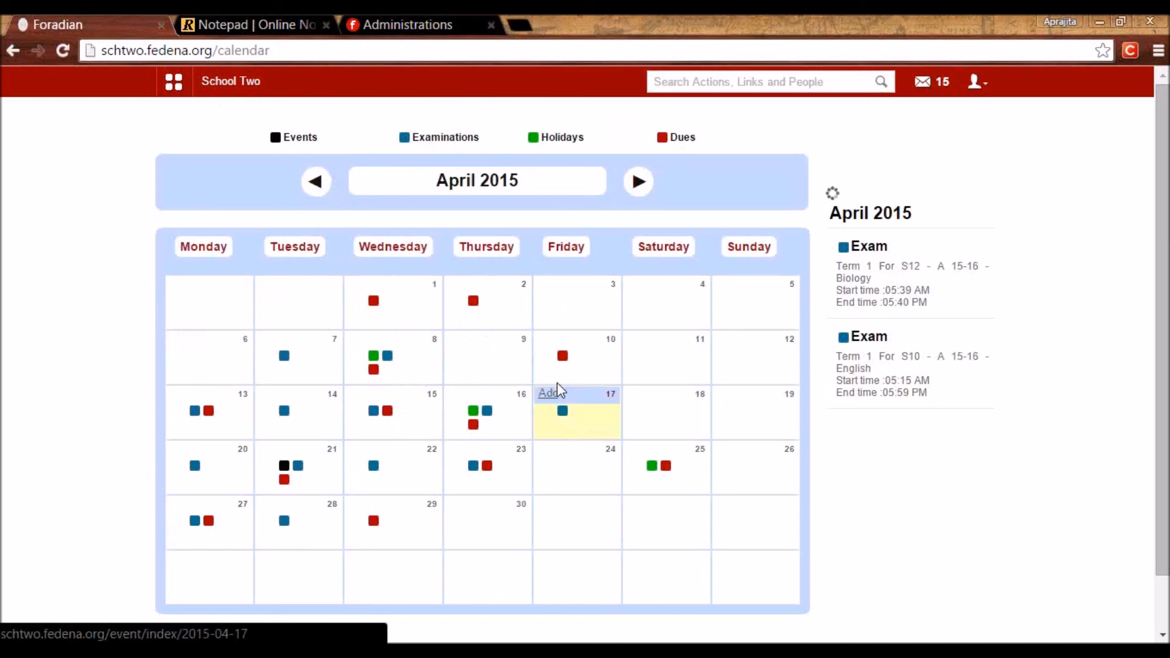
Check the Fees Due entry on 10 April, then return to the School Two dashboard.
left_click(563, 362)
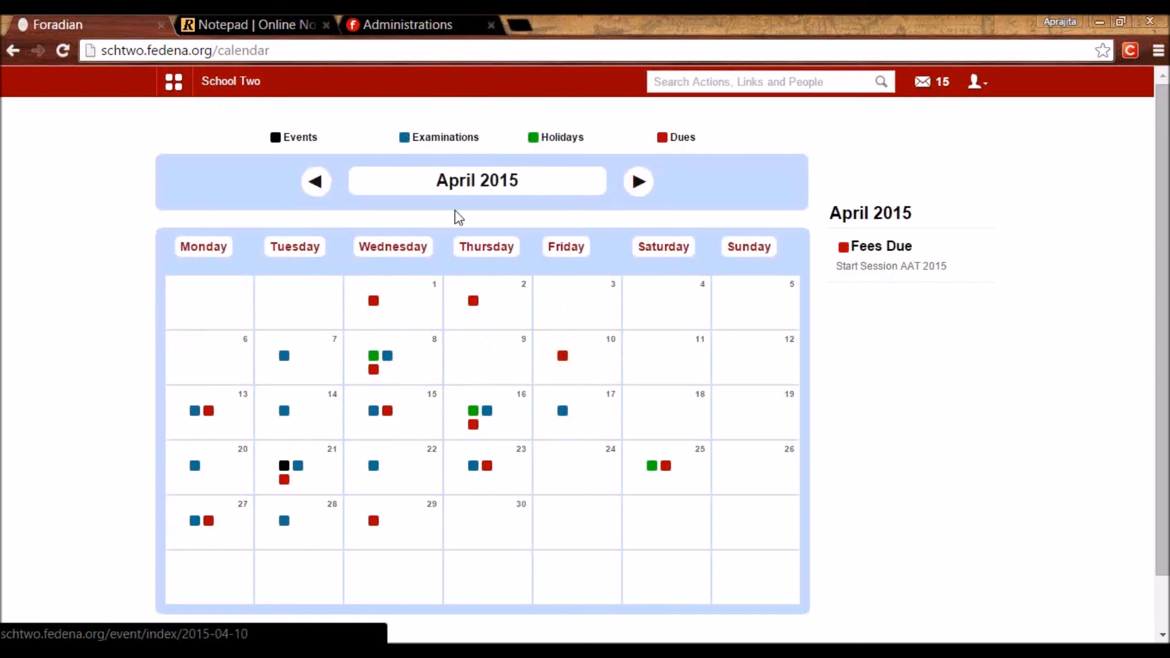
left_click(220, 82)
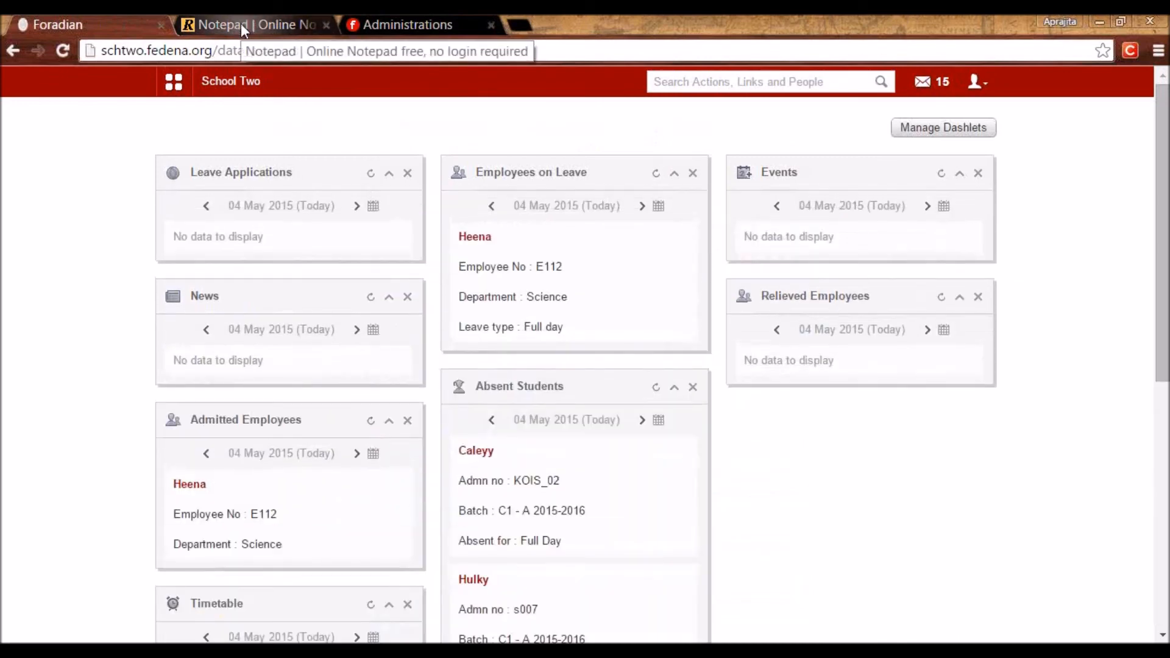
Switch to the RapidTables notepad and highlight the six module lines, ending at Event creation and Calendar.
left_click(241, 25)
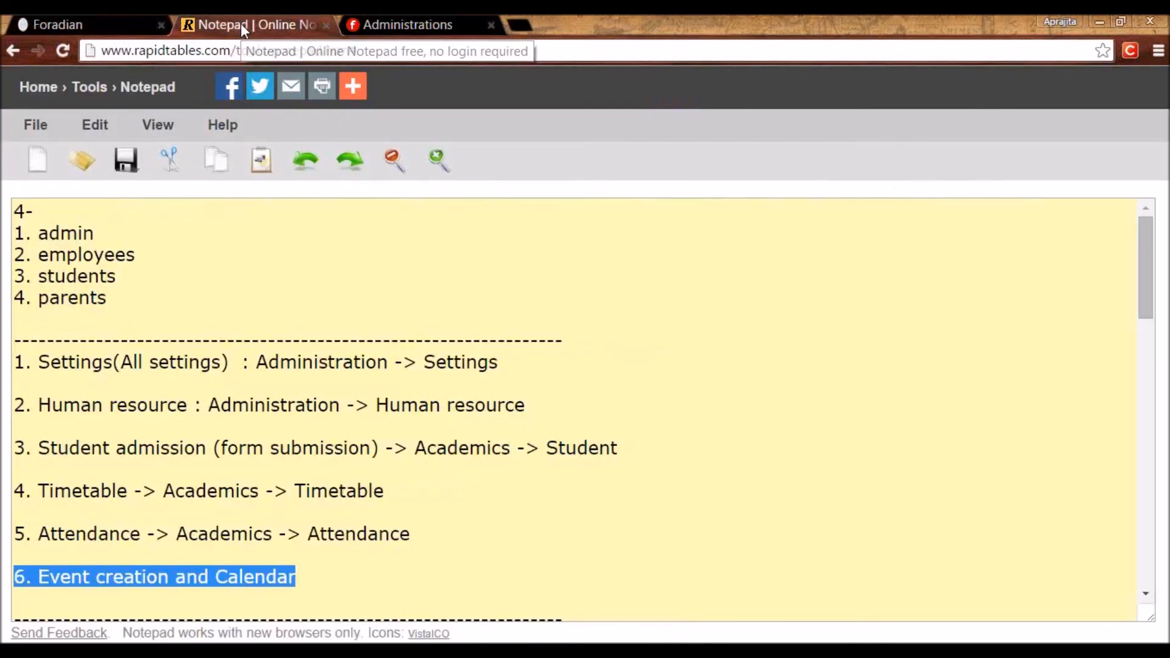
left_click(270, 554)
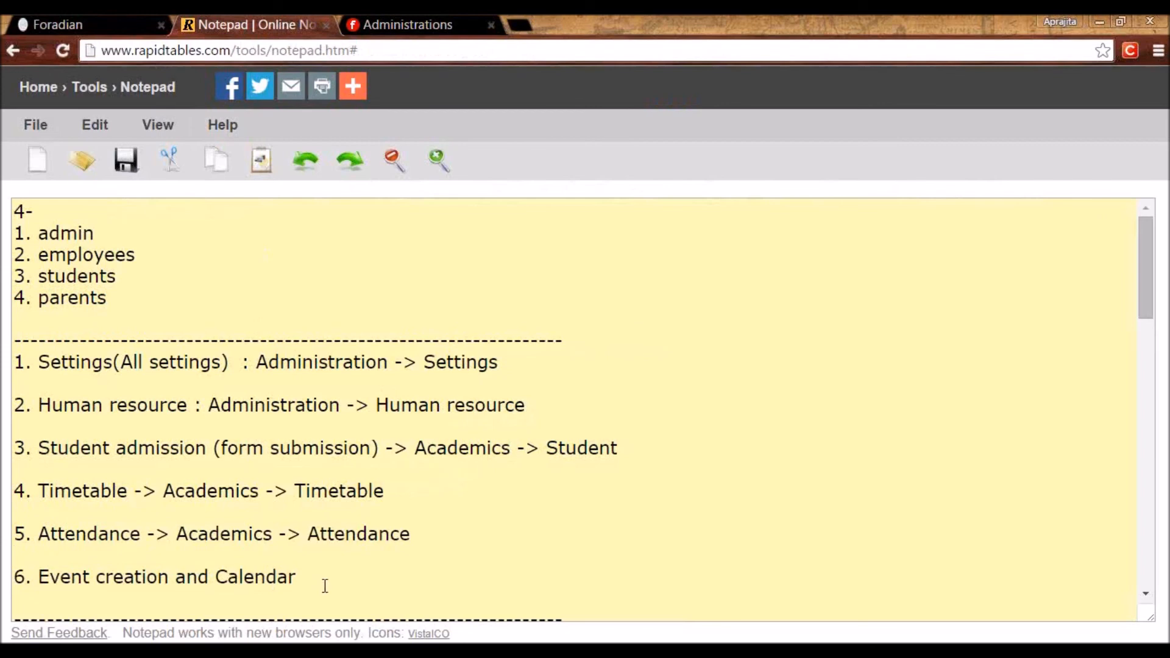
left_click_drag(324, 583, 18, 362)
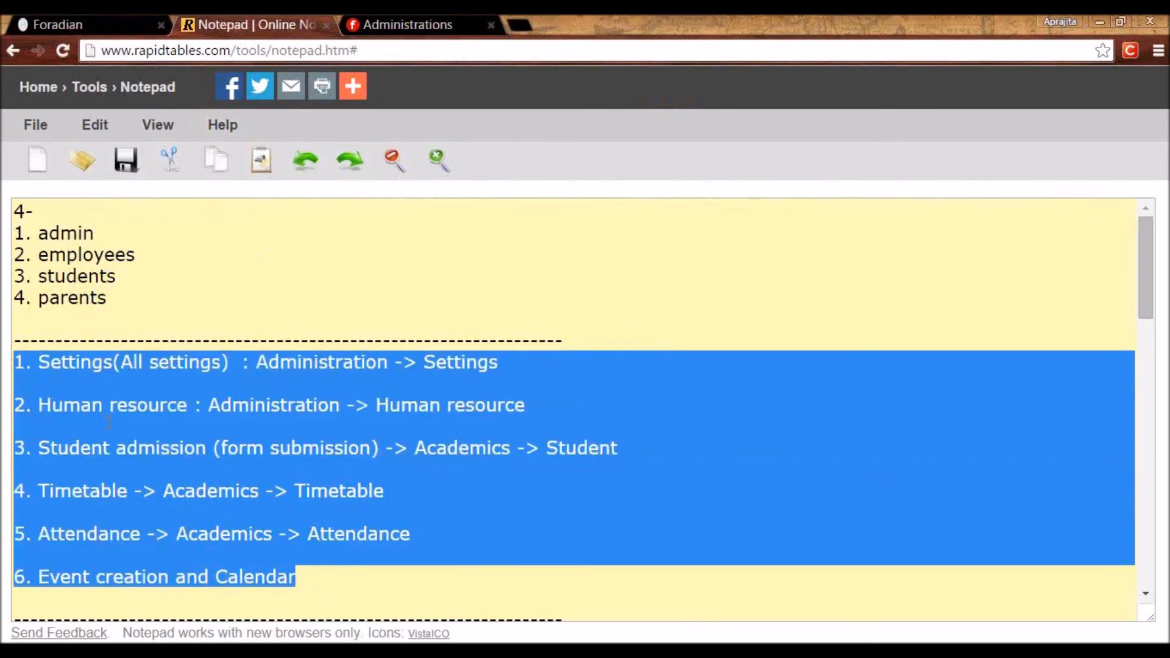
left_click(108, 420)
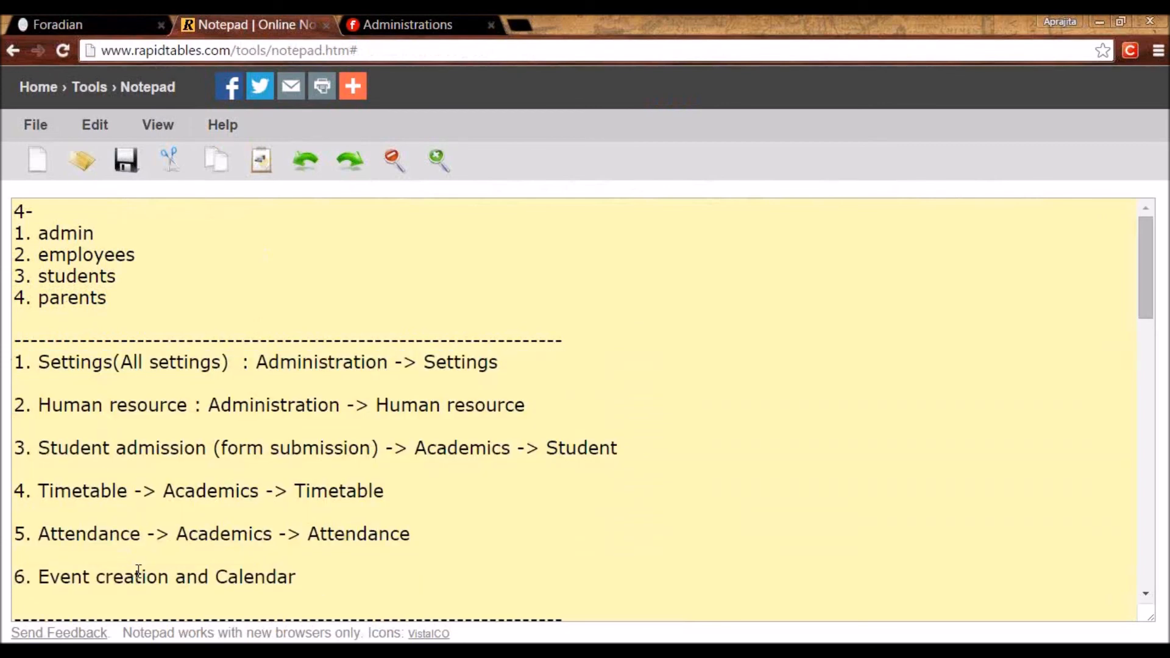